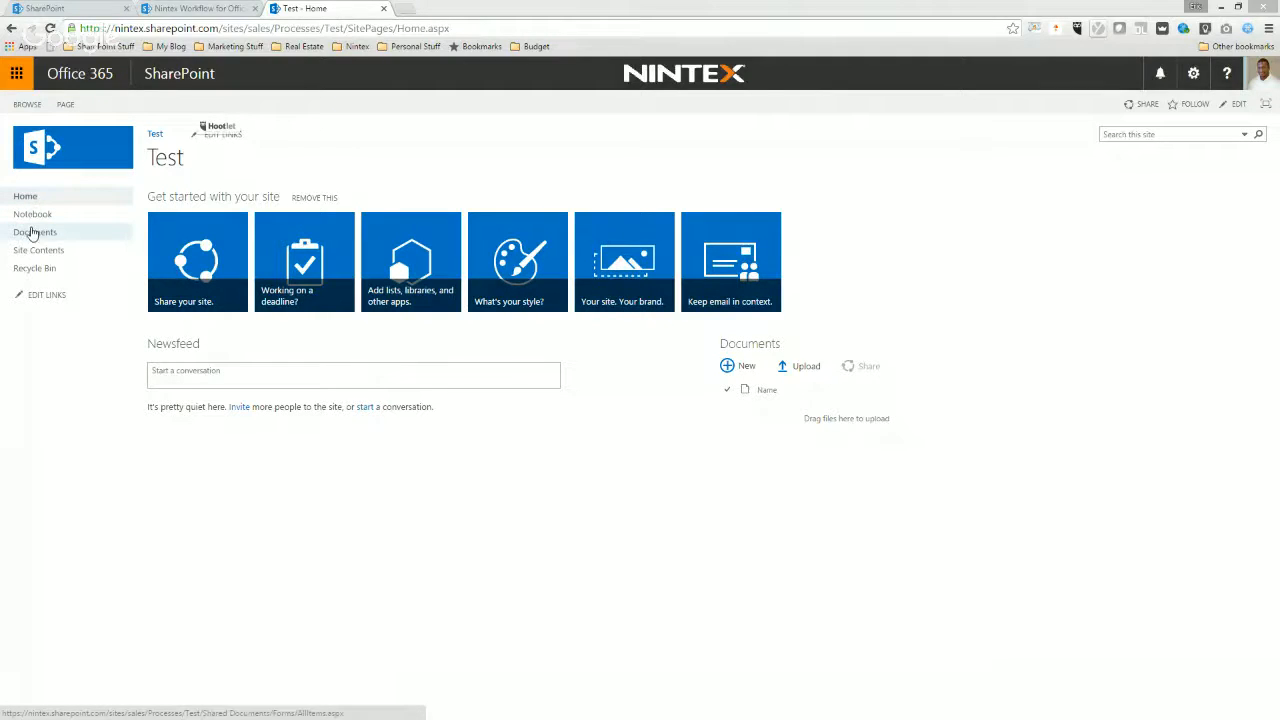
Open the Documents library of the Test site and check its search and additional commands.
left_click(34, 232)
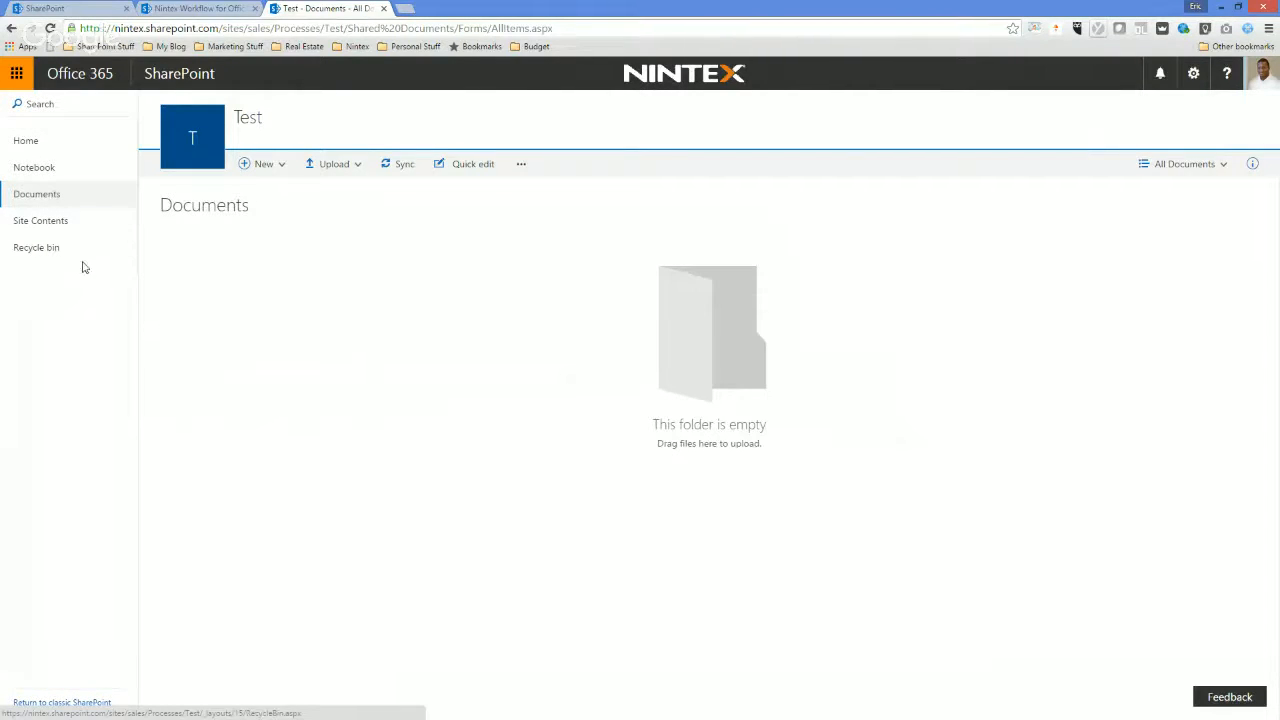
left_click(49, 105)
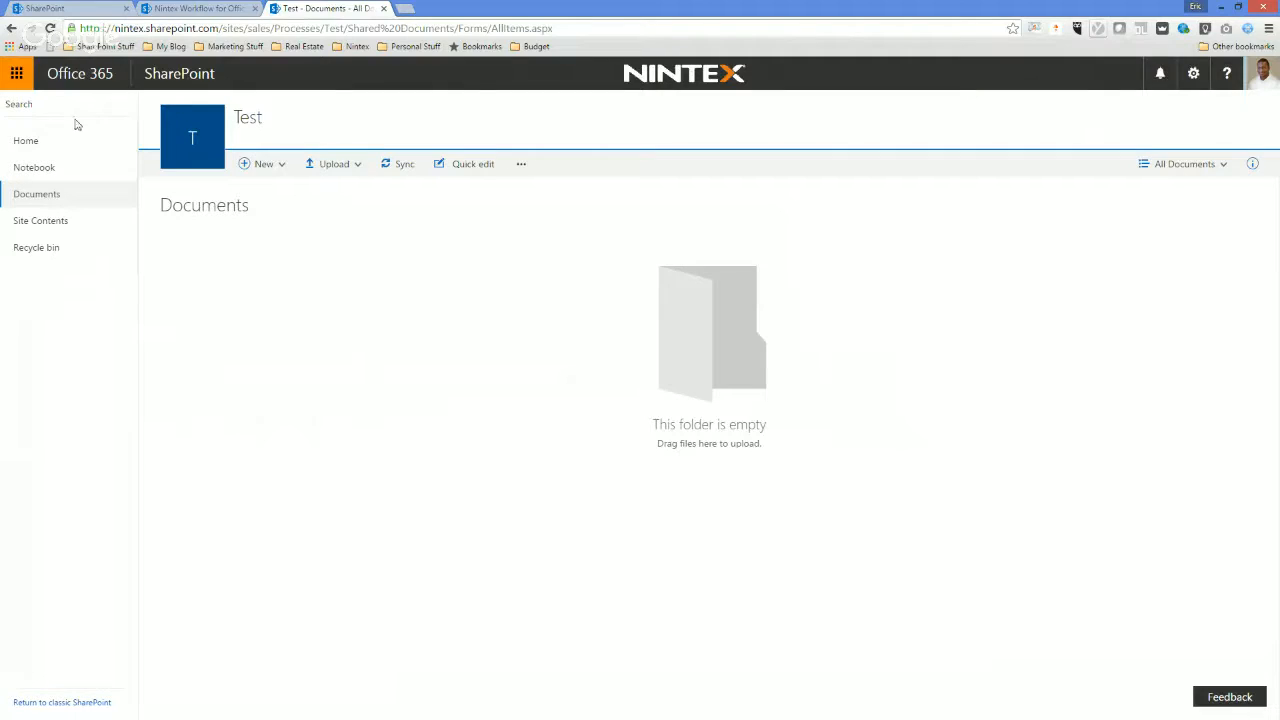
left_click(521, 167)
left_click(543, 167)
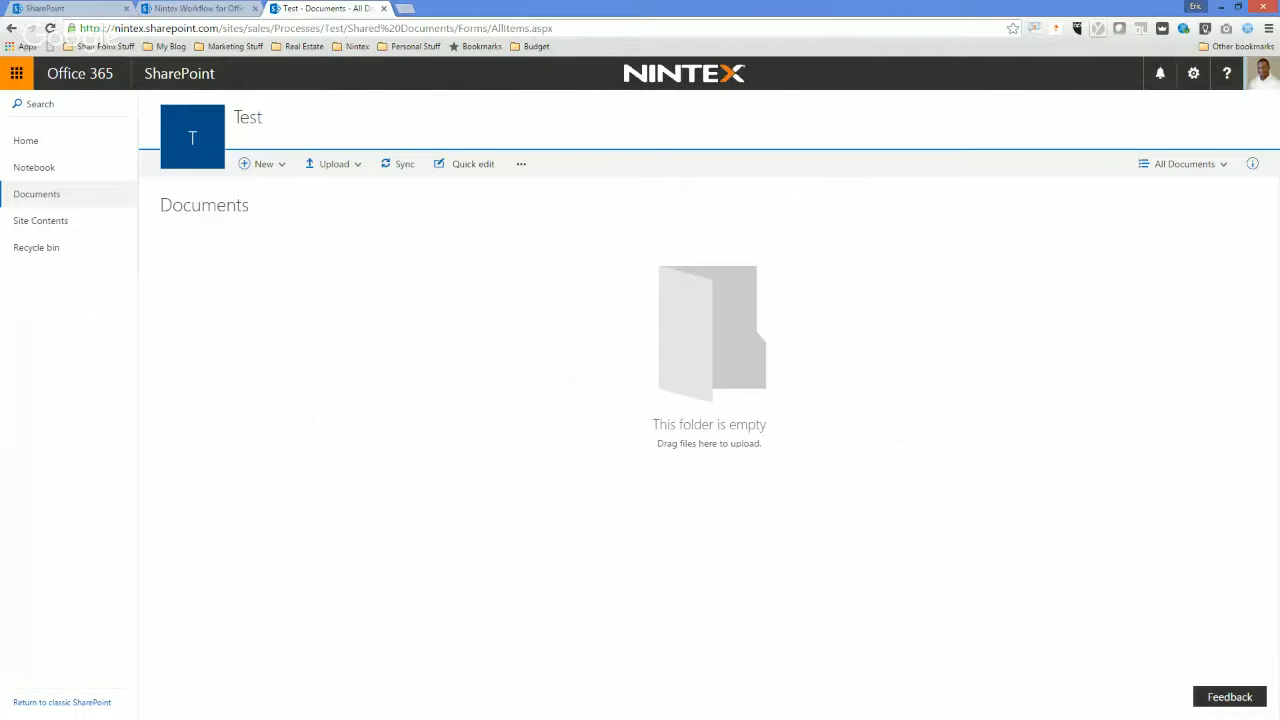
Switch the Documents library to the Tiles layout and bring up its view options again.
left_click(1225, 168)
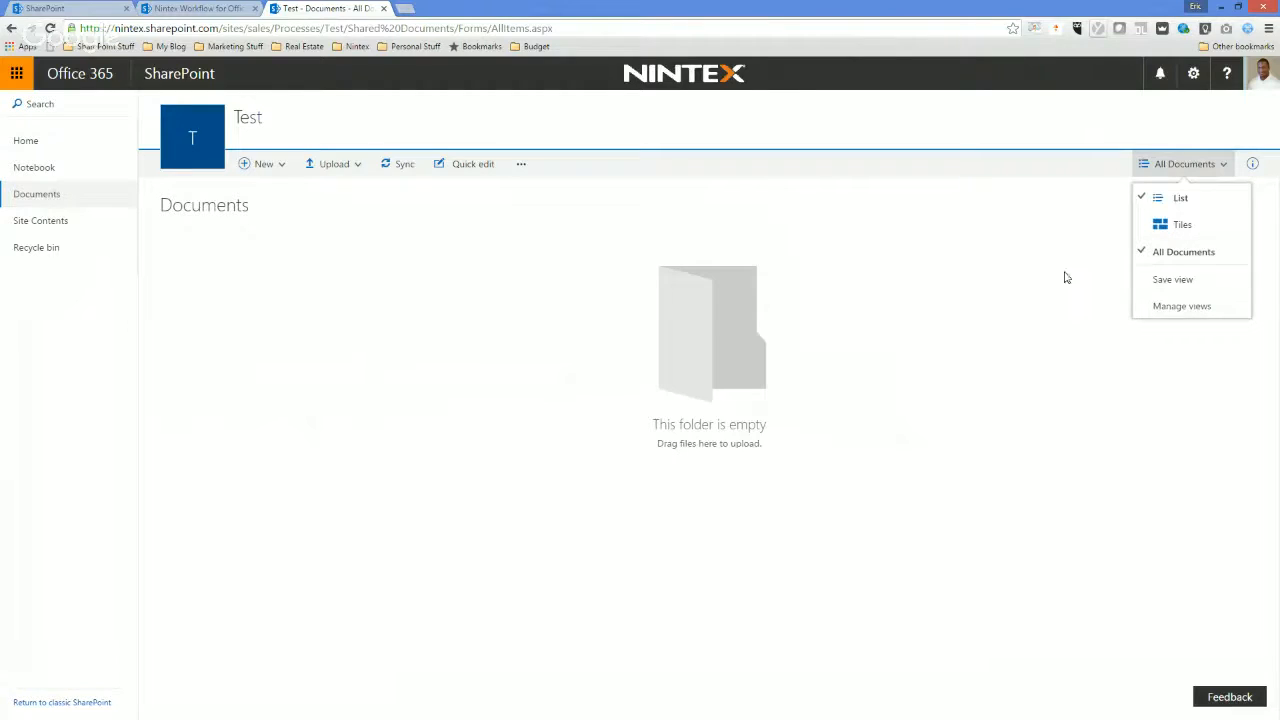
left_click(1184, 223)
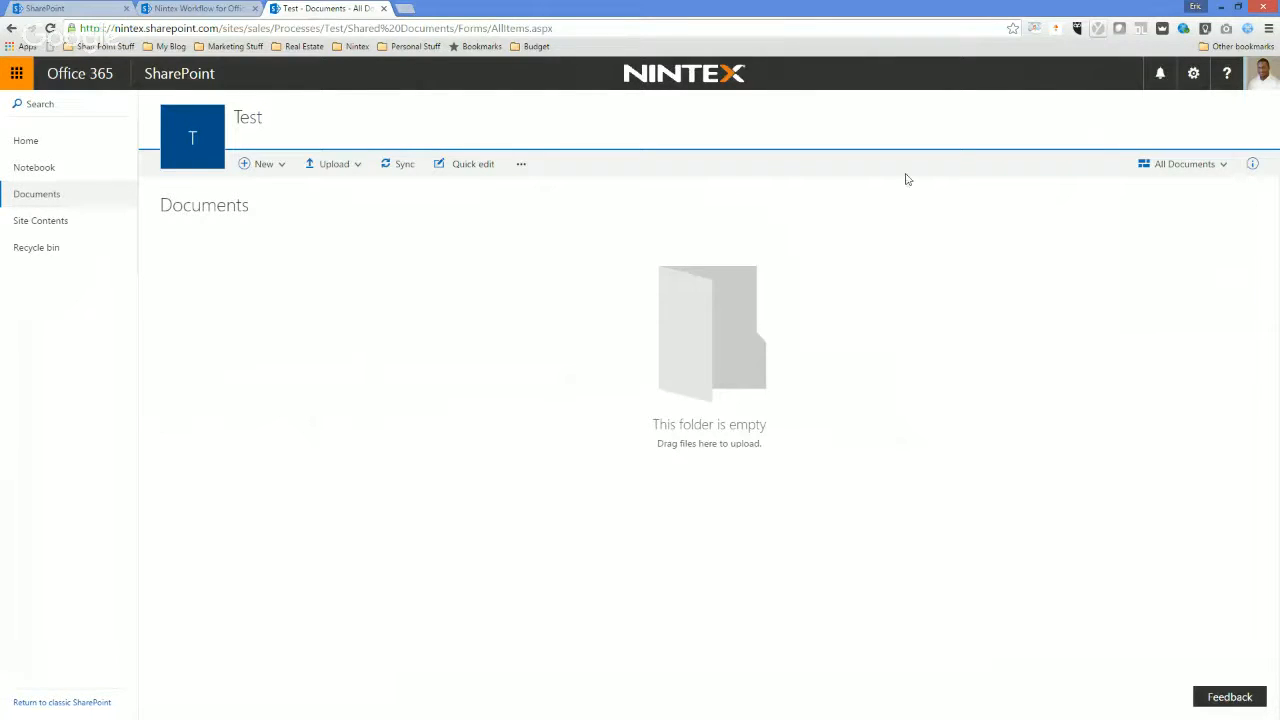
left_click(1223, 164)
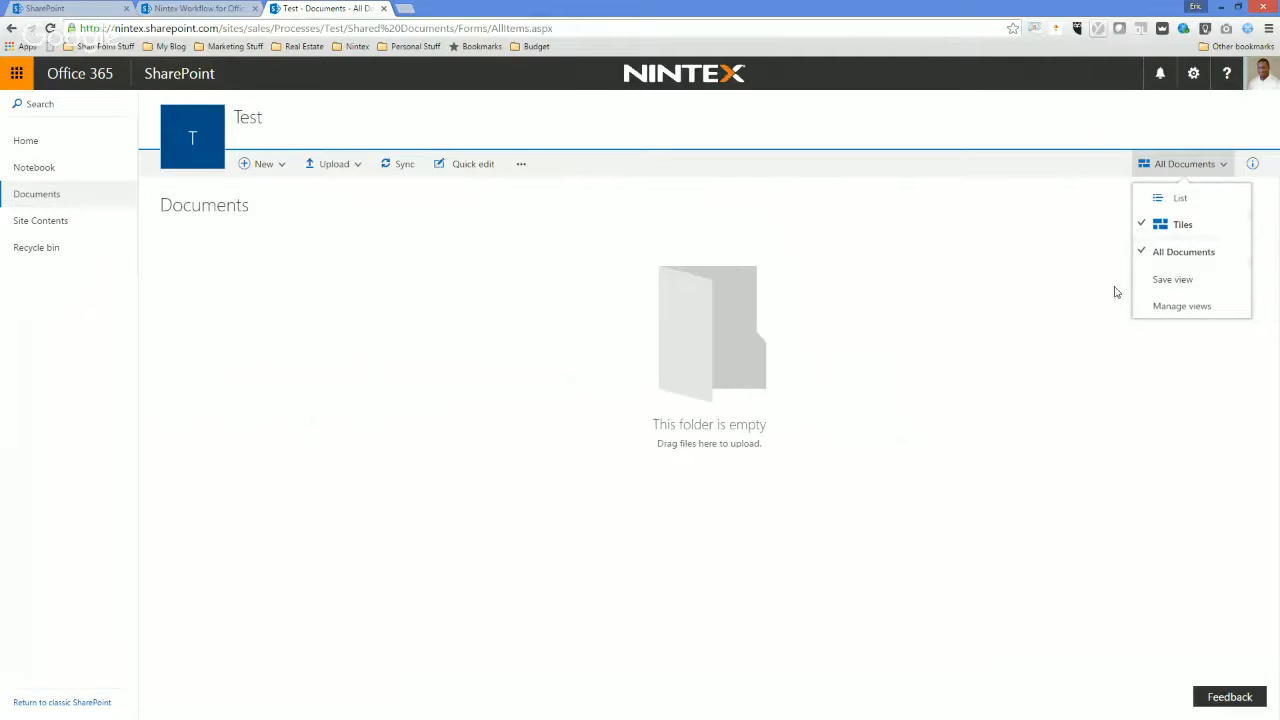
Look at the library's additional commands, and enter and leave Quick edit without editing anything.
left_click(522, 168)
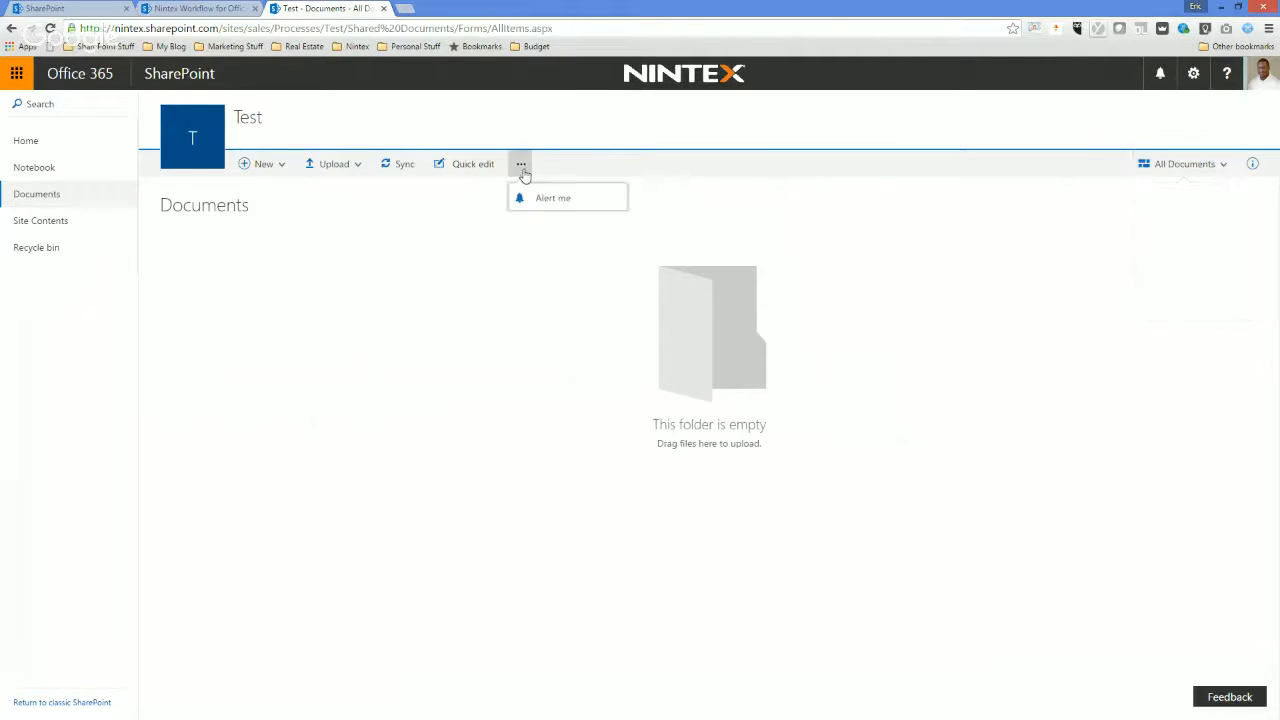
left_click(460, 166)
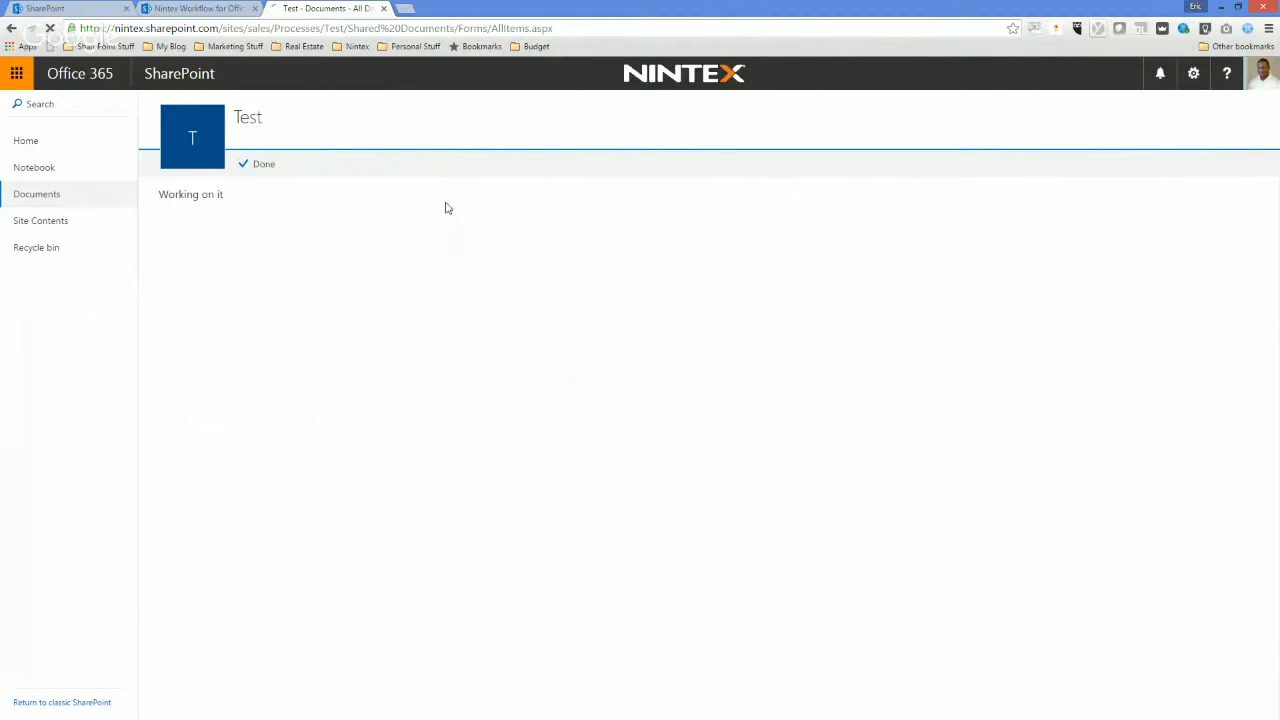
left_click(255, 167)
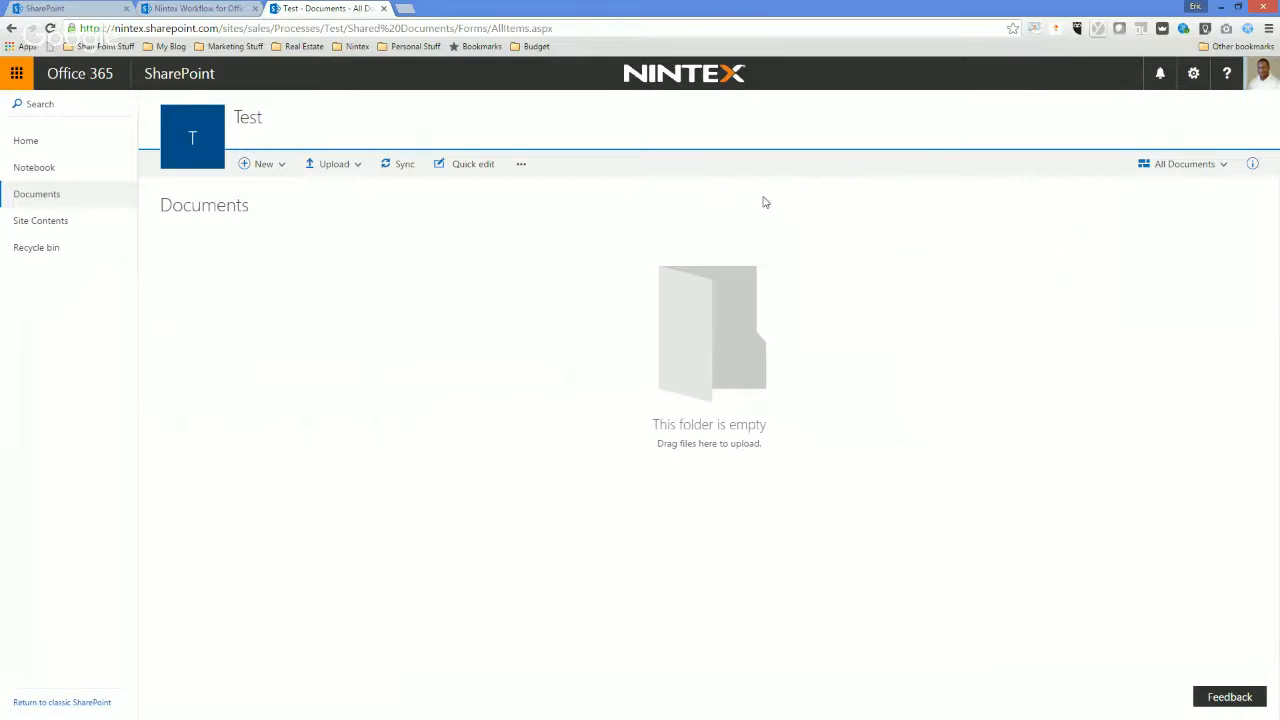
Add a Person or Group column named Members to the Documents library from its library settings.
left_click(1193, 74)
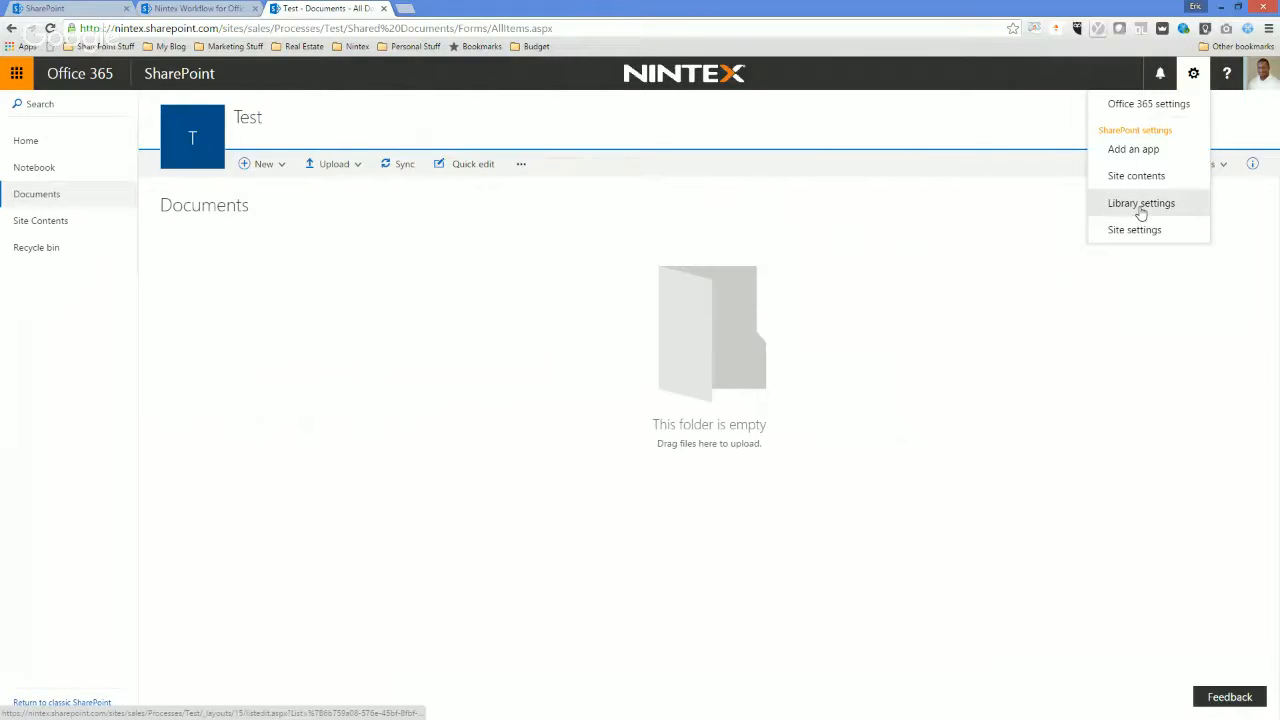
left_click(1141, 205)
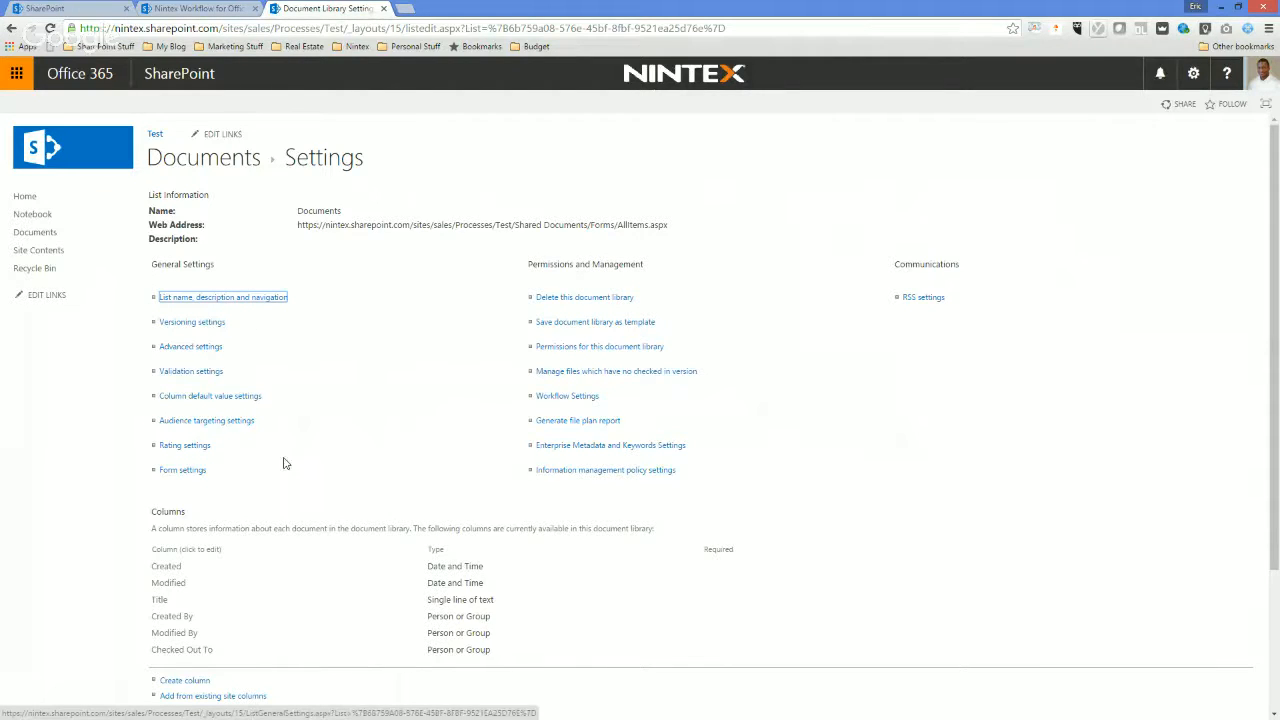
scroll(283, 463, "down", 2)
left_click(170, 492)
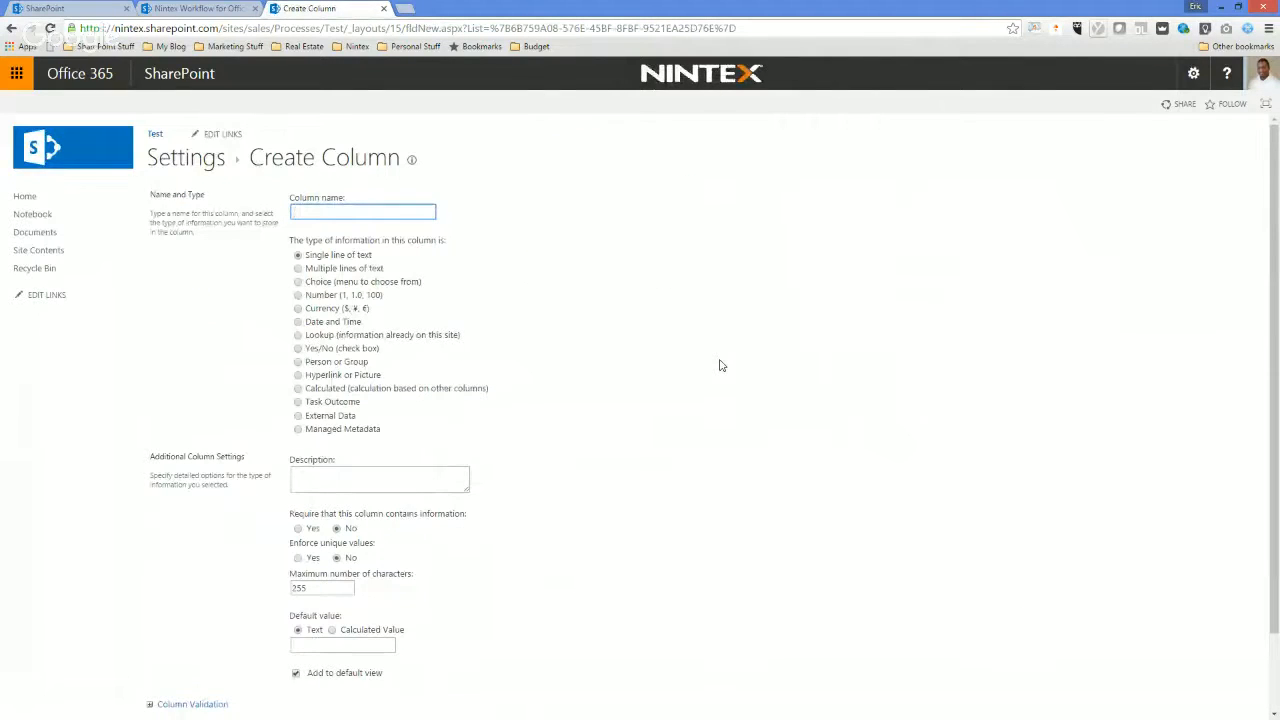
type("Members")
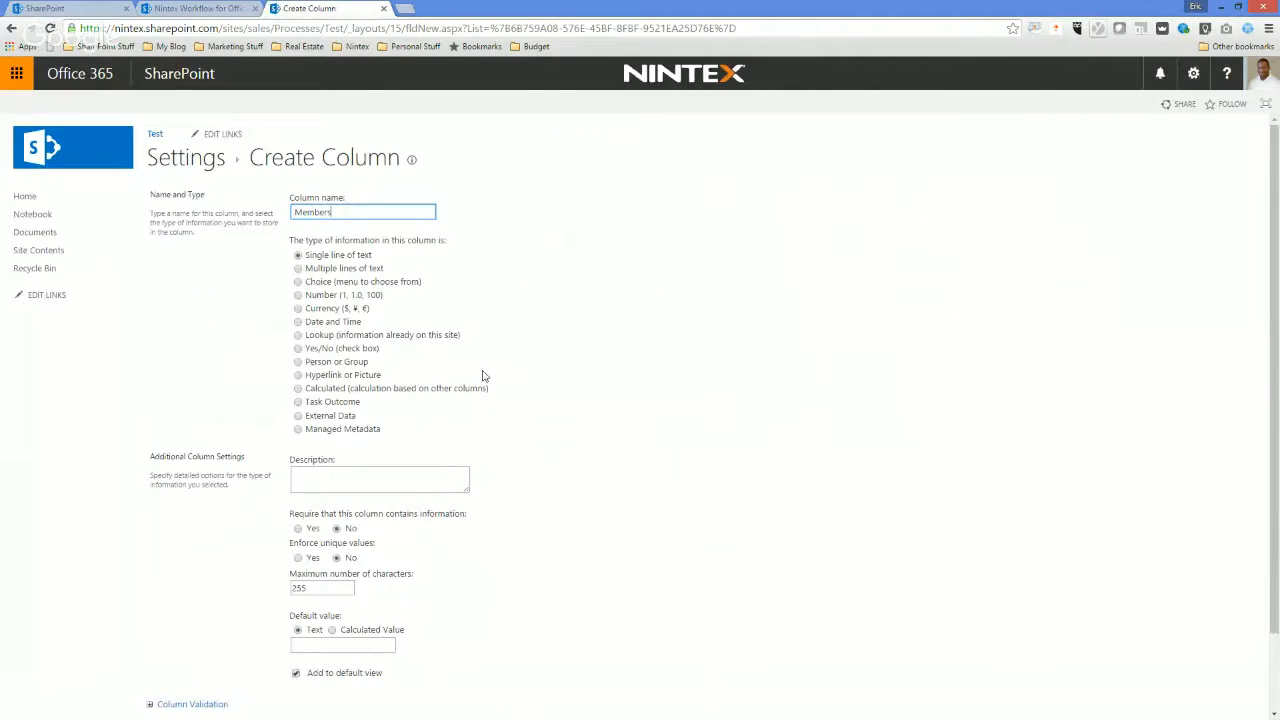
left_click(344, 362)
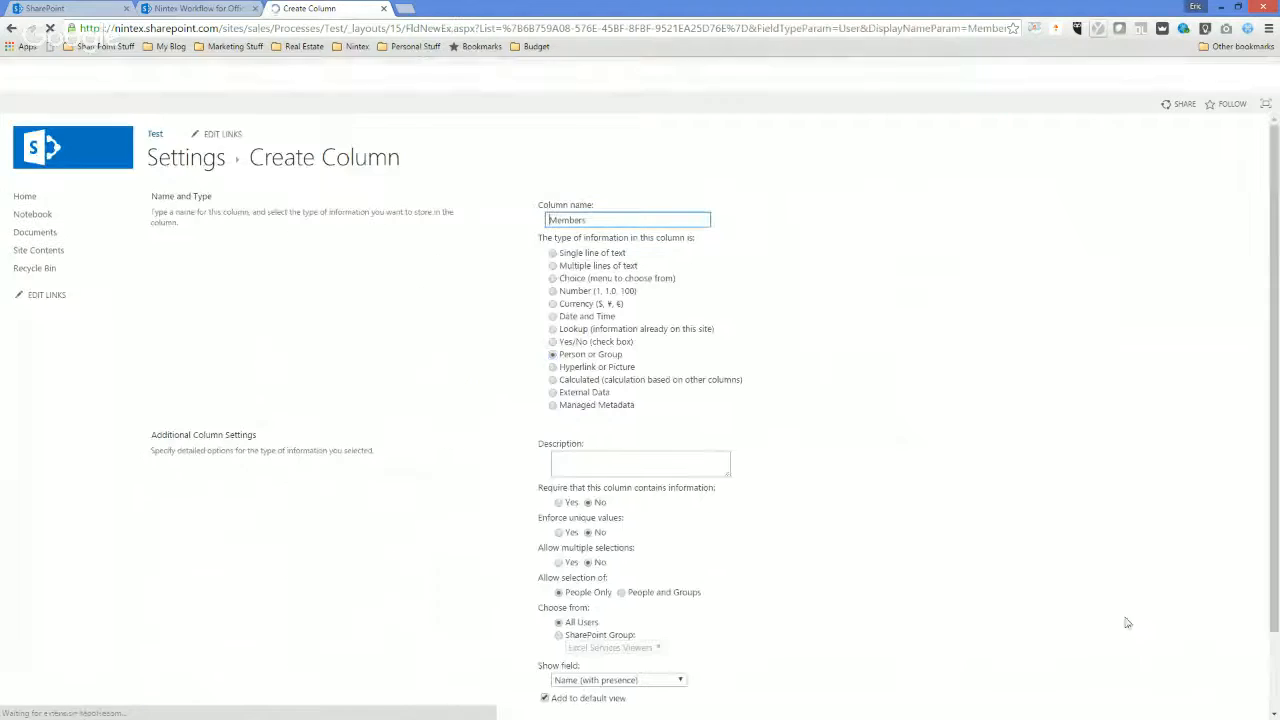
scroll(1000, 606, "down", 1)
left_click(1182, 658)
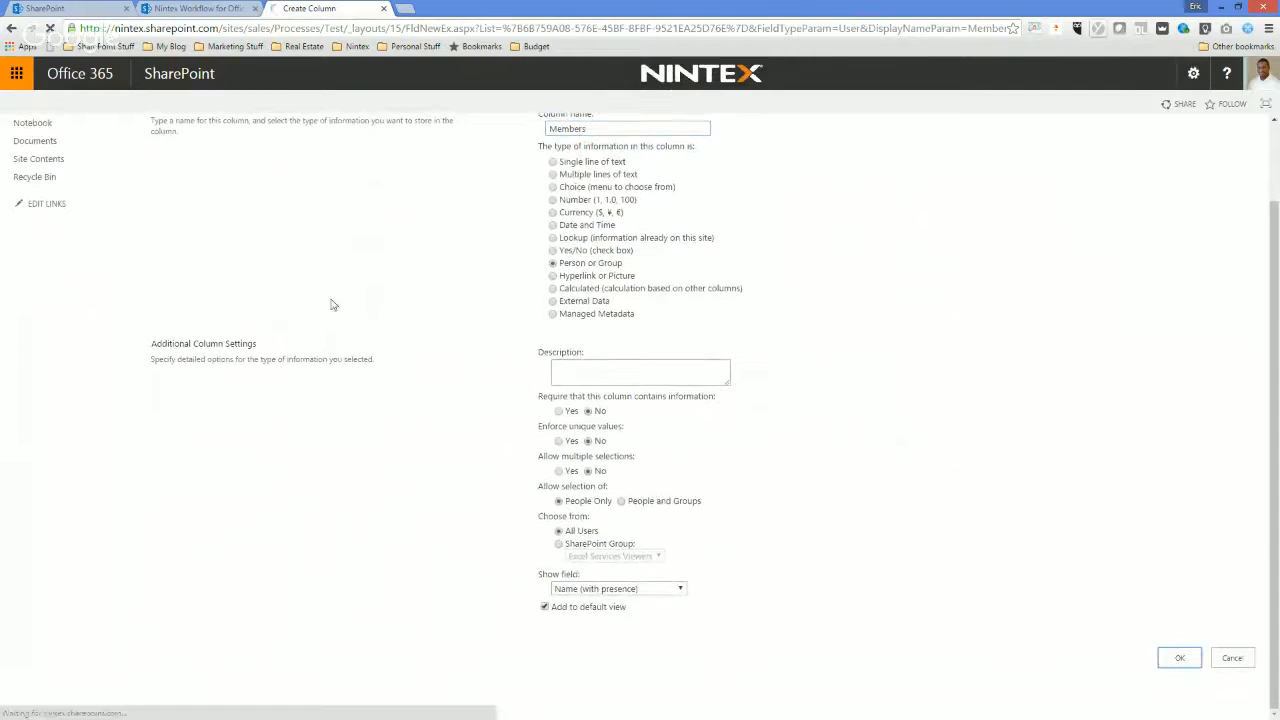
Return to the Documents library and review the columns selected in its All Documents view, keeping them as they are.
left_click(198, 158)
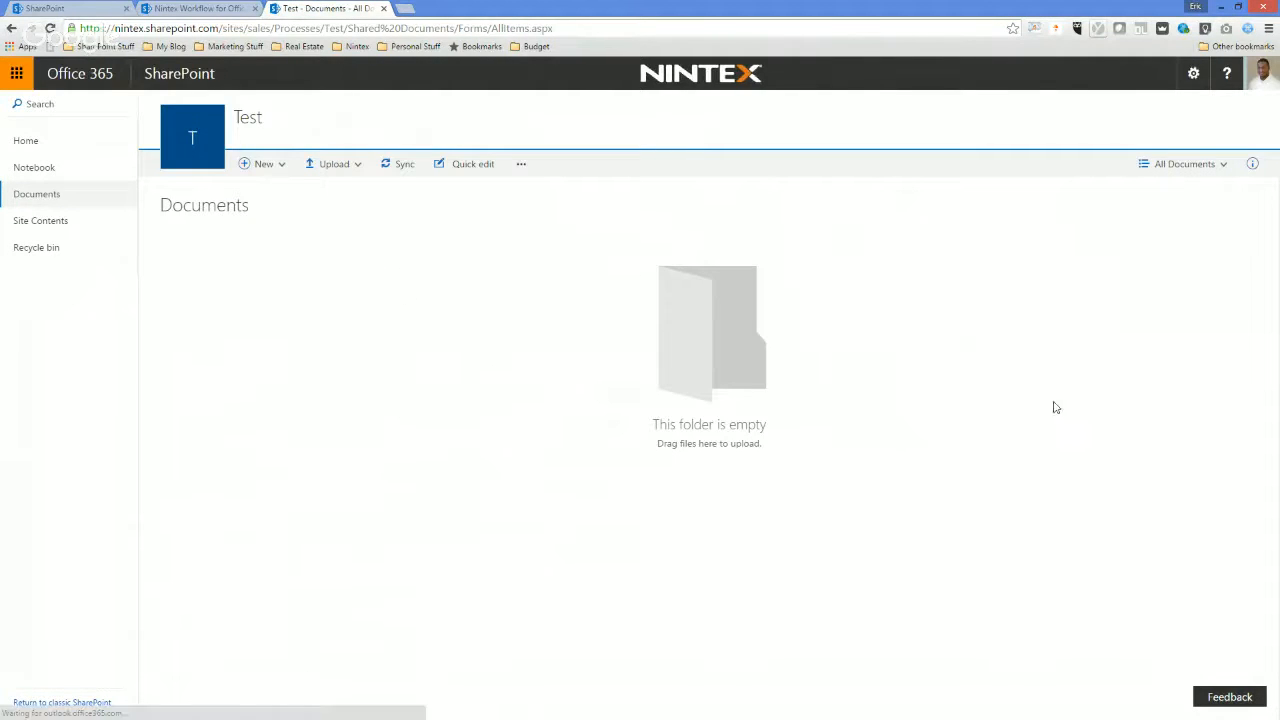
left_click(1220, 166)
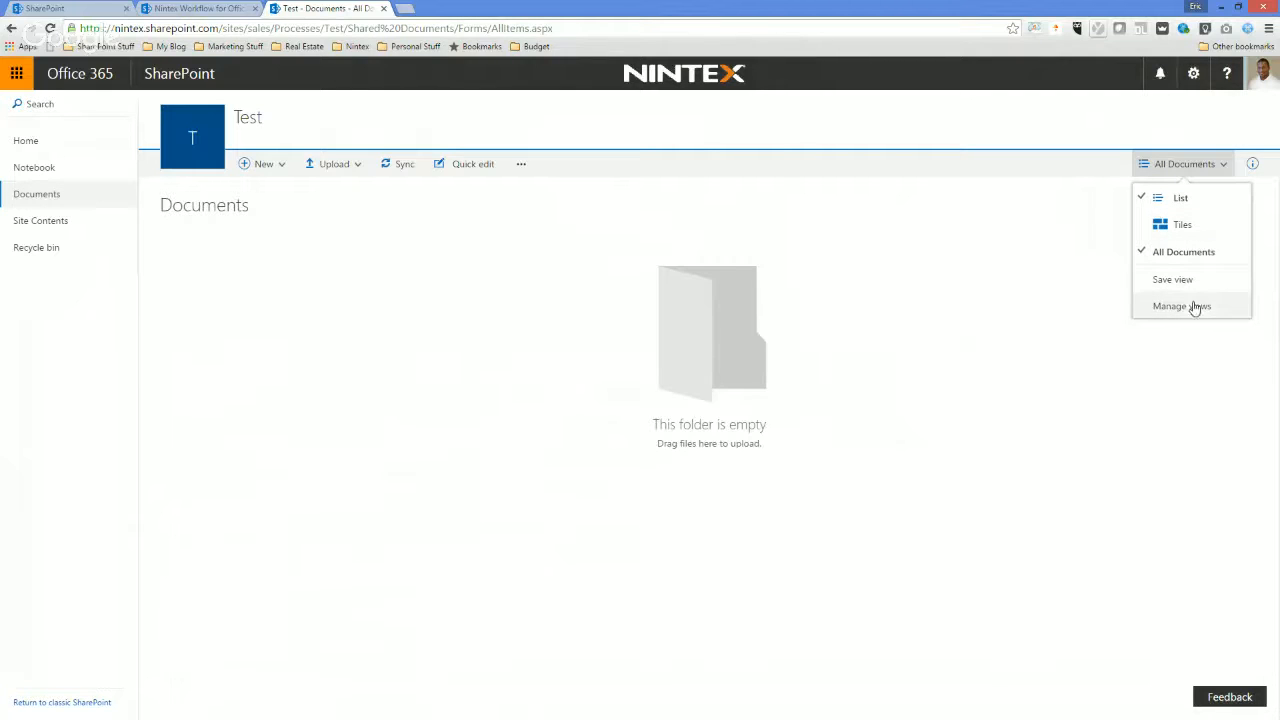
left_click(1195, 252)
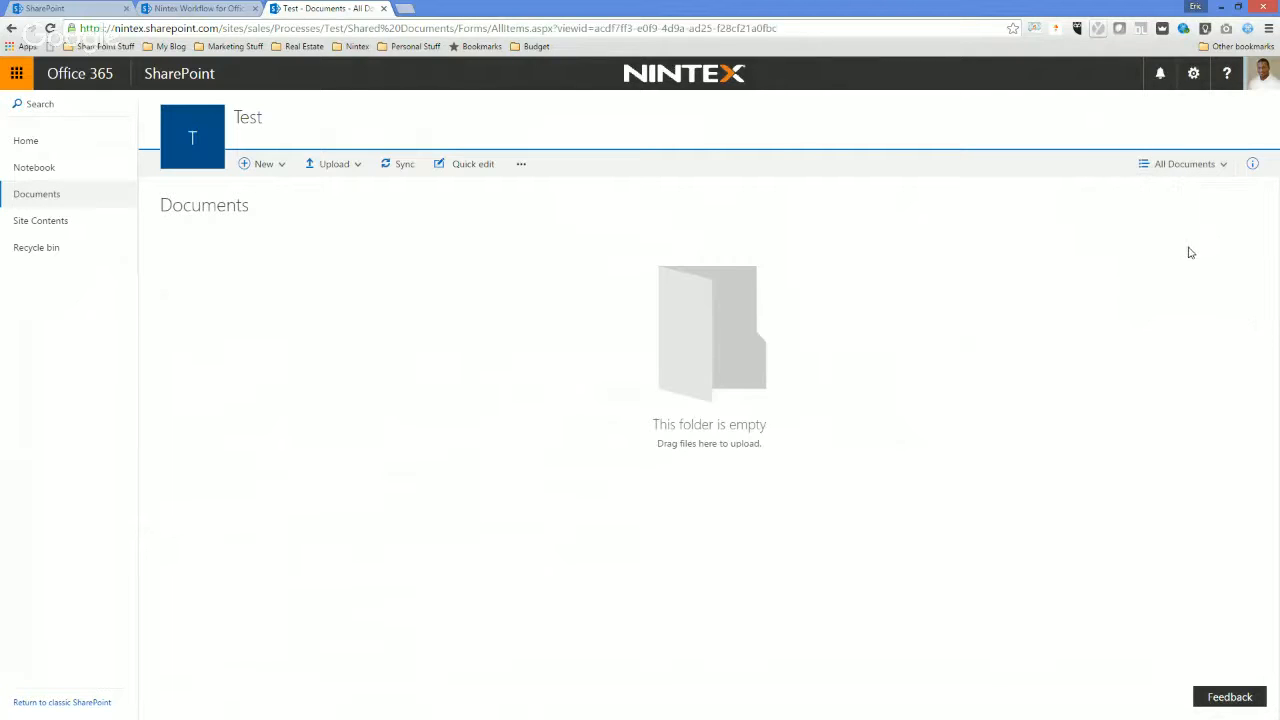
left_click(1217, 166)
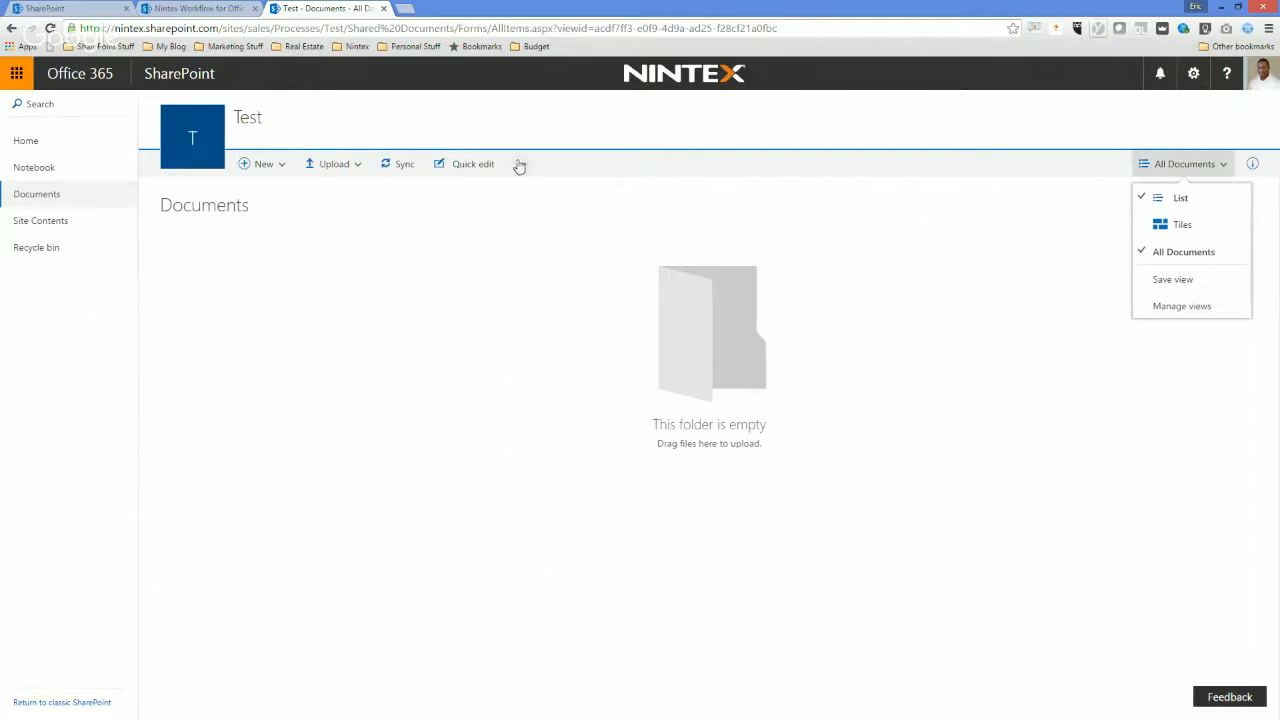
left_click(1191, 308)
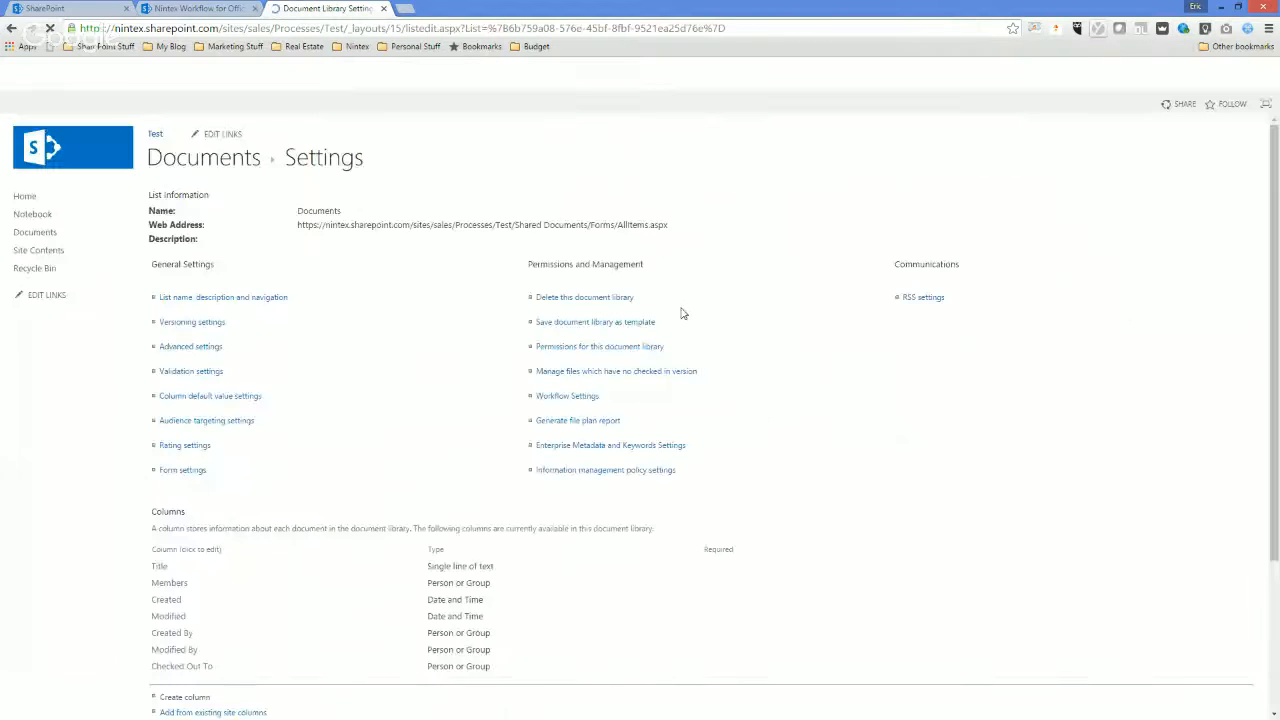
scroll(243, 480, "down", 3)
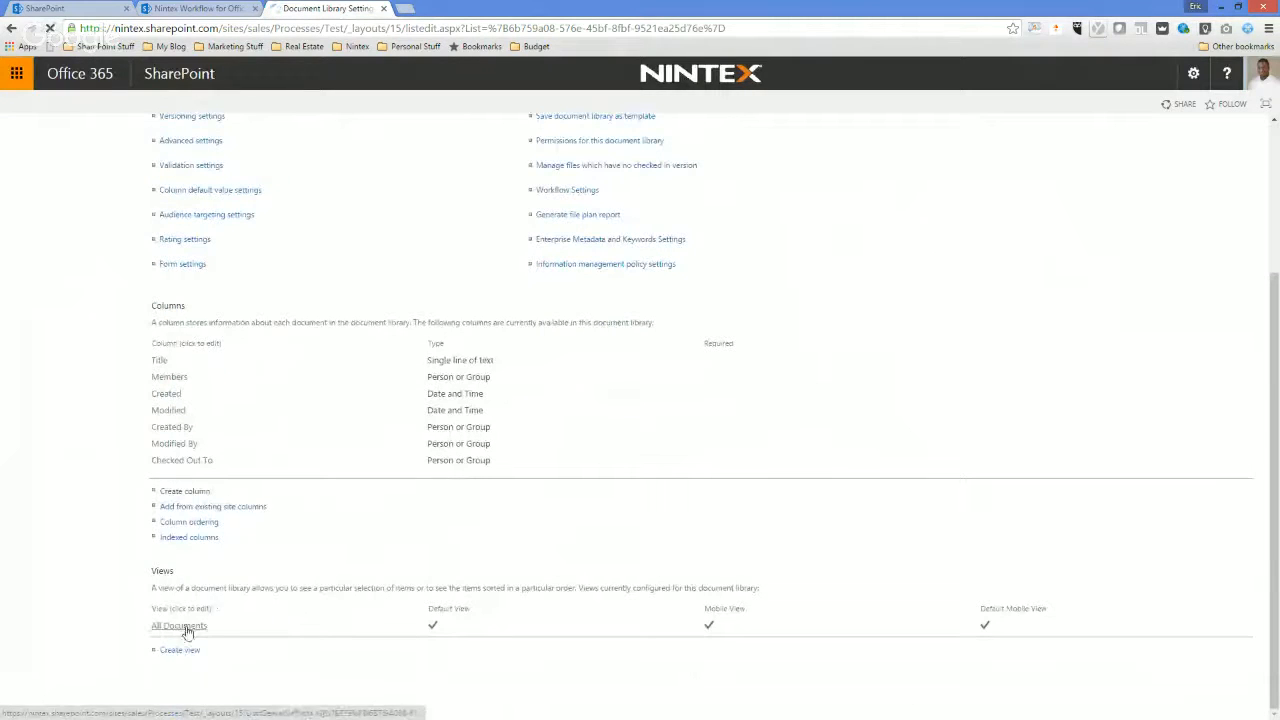
left_click(180, 626)
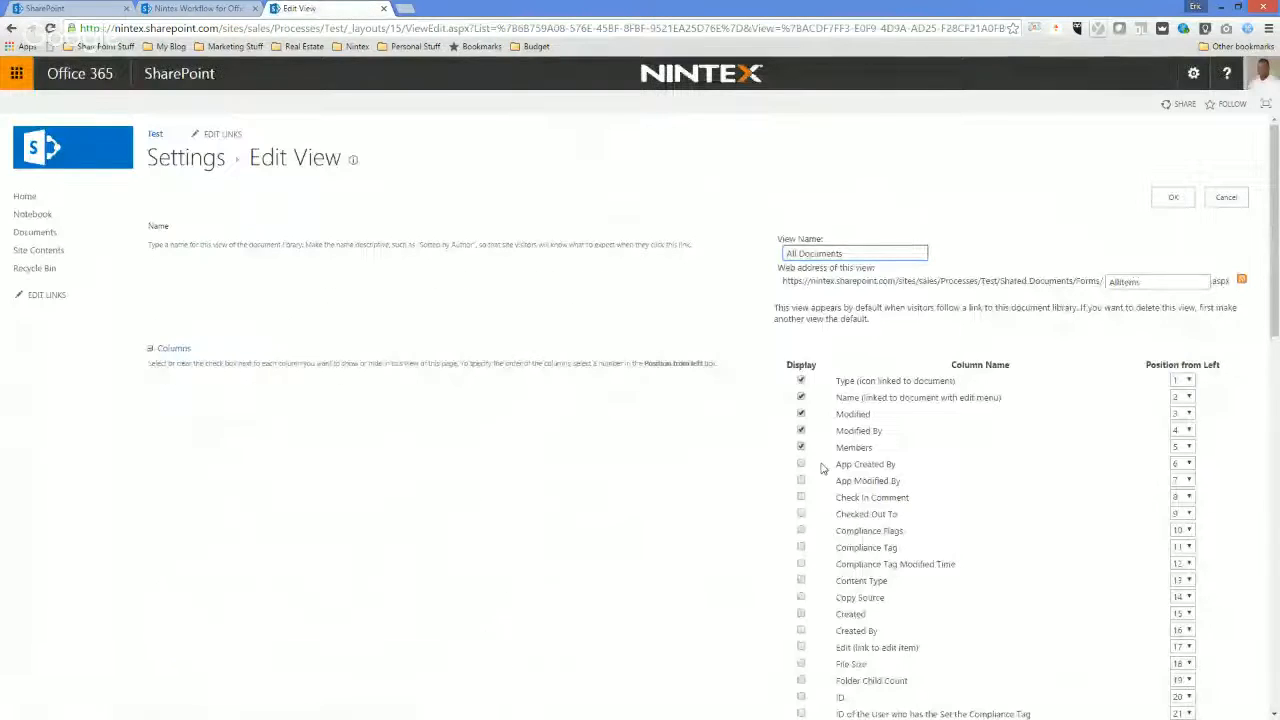
left_click(1172, 197)
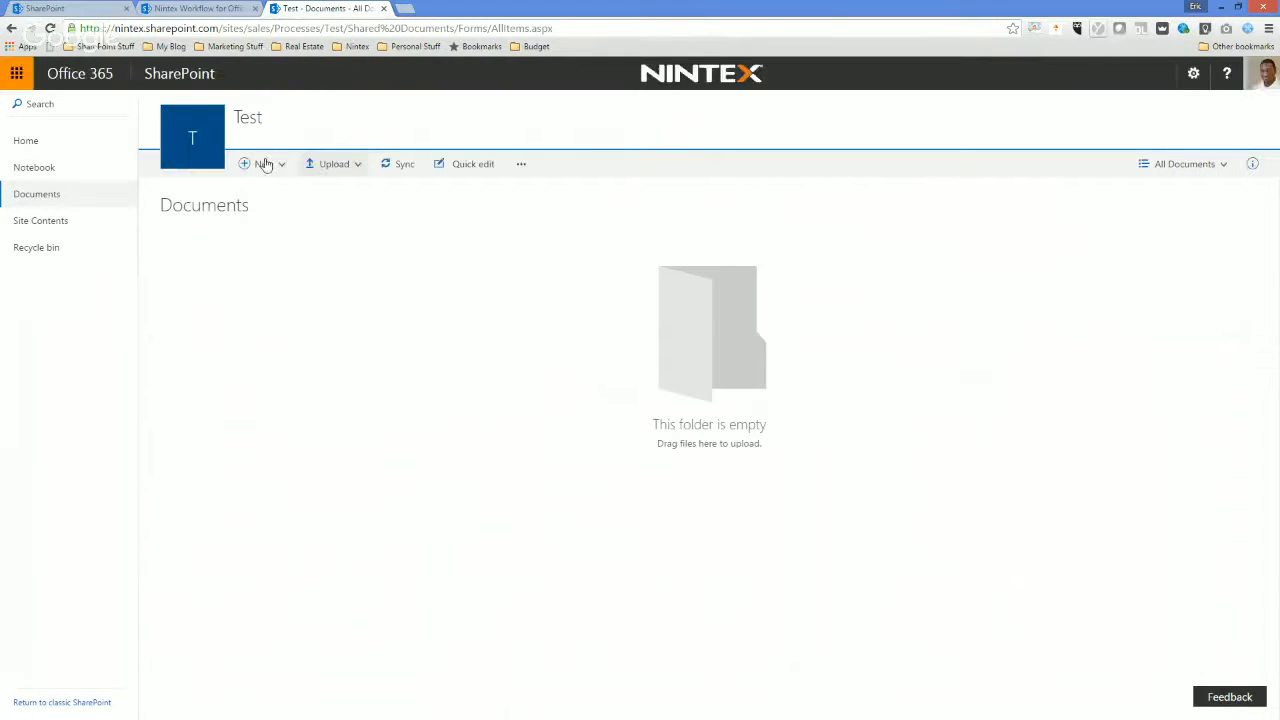
Switch the Documents library to the Tiles layout and create a new Word document in it.
left_click(1224, 166)
left_click(1188, 224)
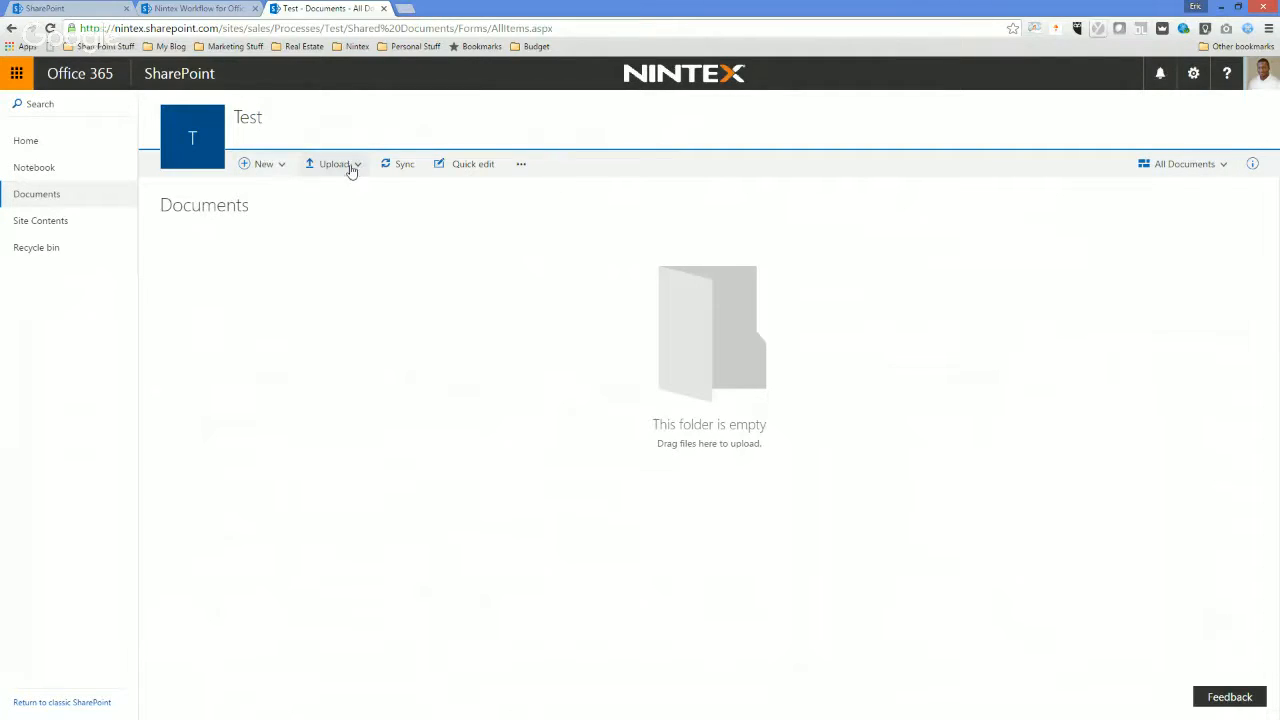
left_click(268, 167)
left_click(286, 230)
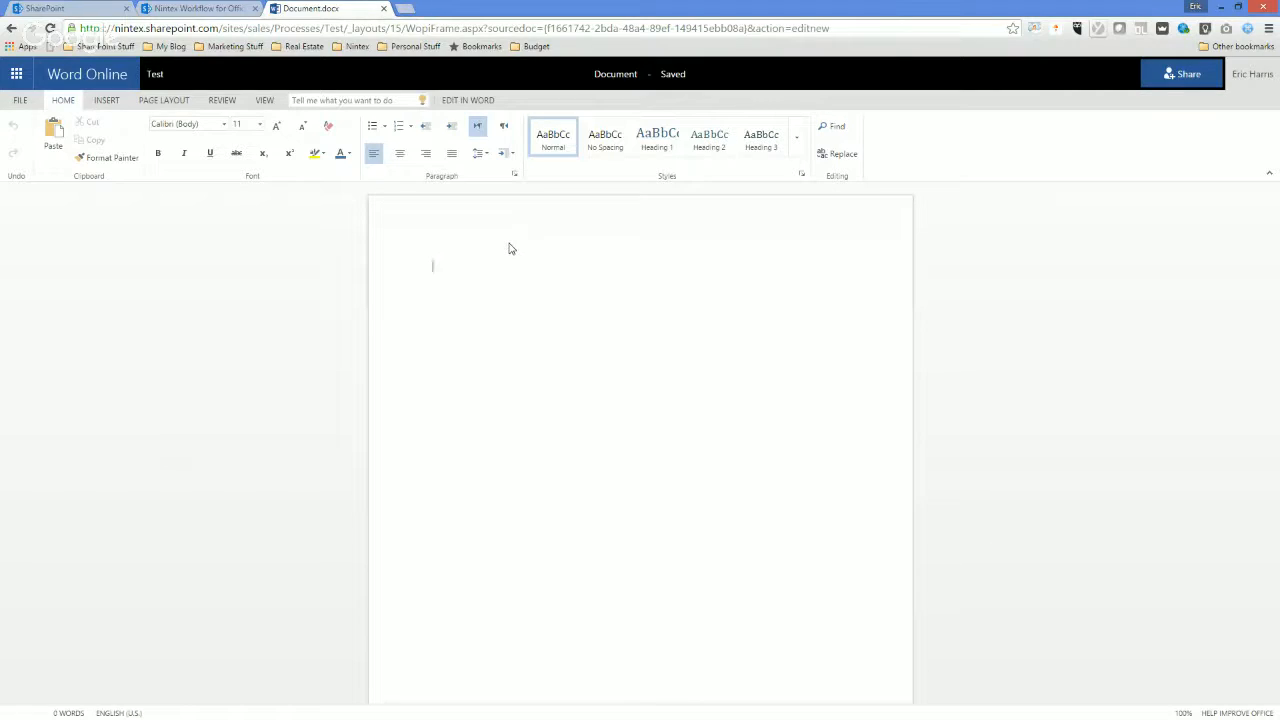
Write "Test Document" and "<<name>>" on separate lines in the Word document, and go back to the Test site's library.
type("Test Document")
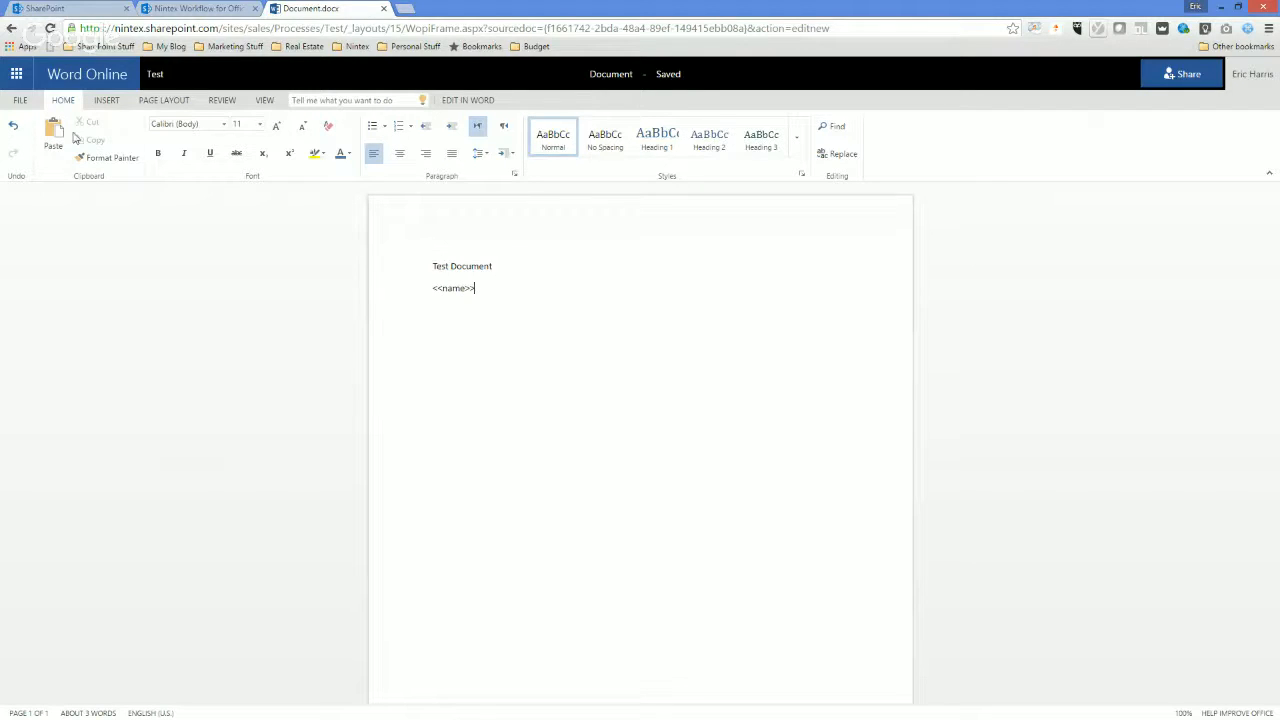
left_click(20, 100)
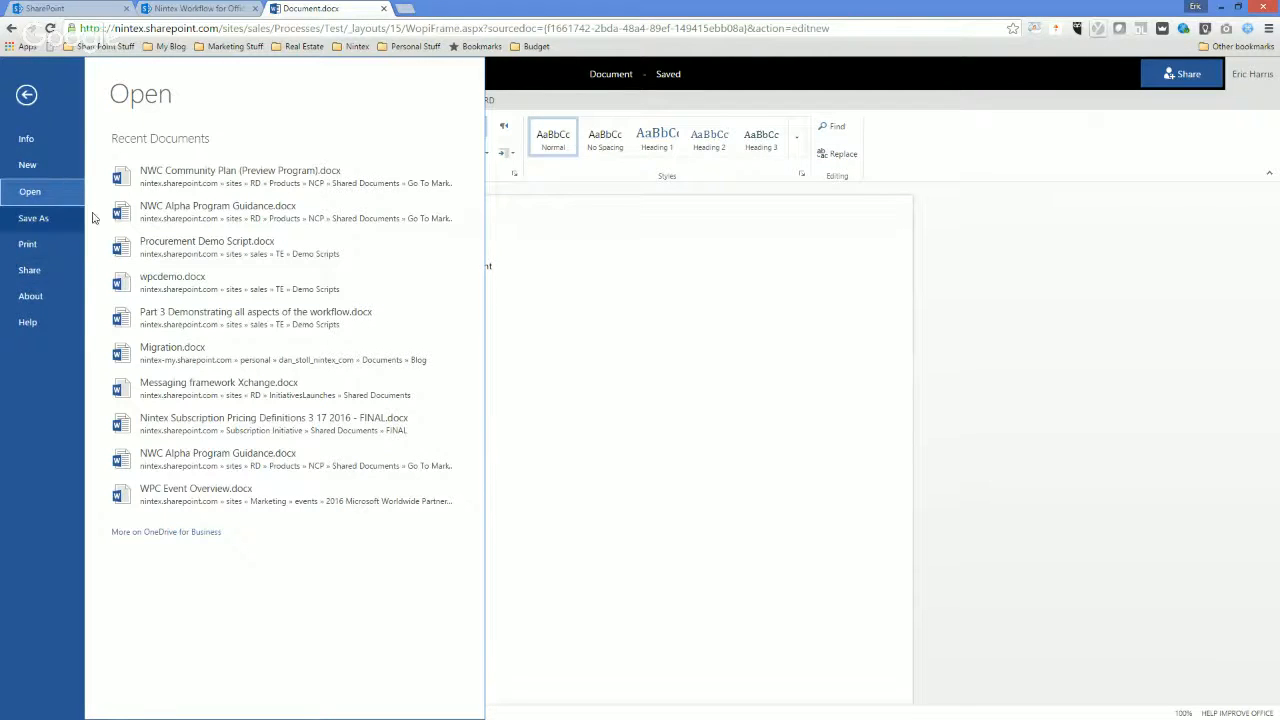
left_click(1015, 258)
left_click(34, 105)
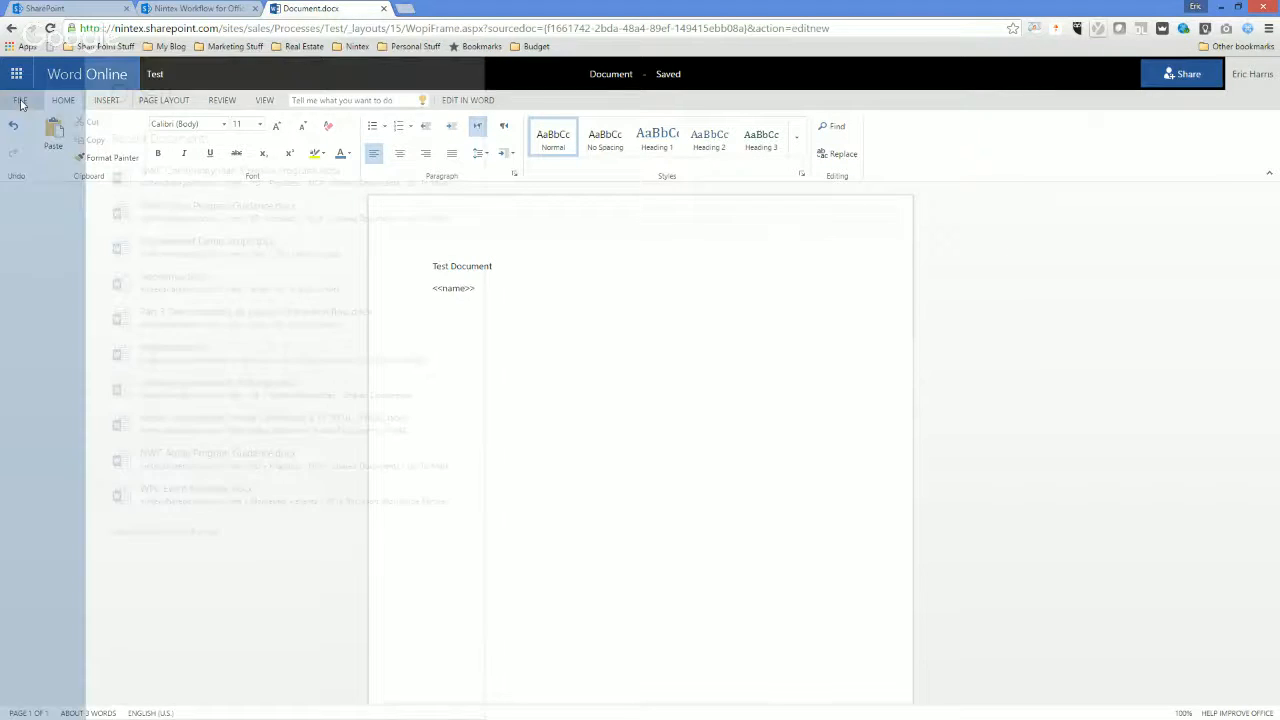
left_click(32, 94)
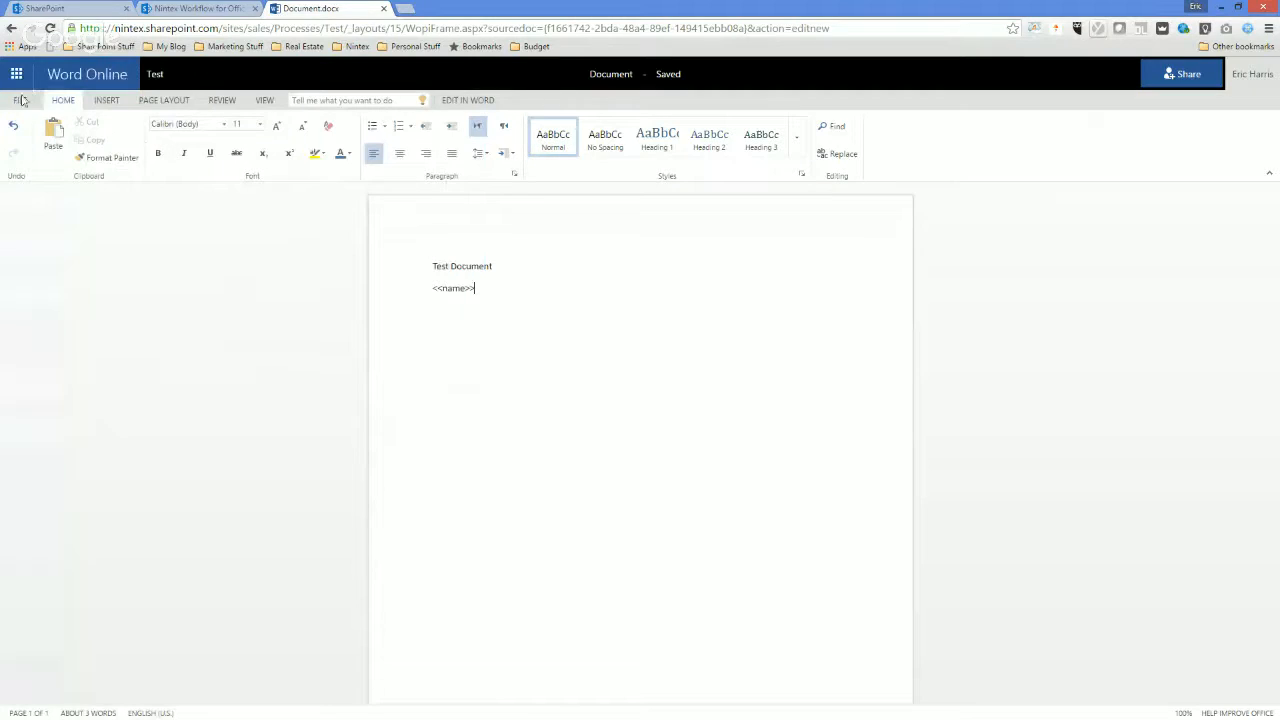
left_click(155, 76)
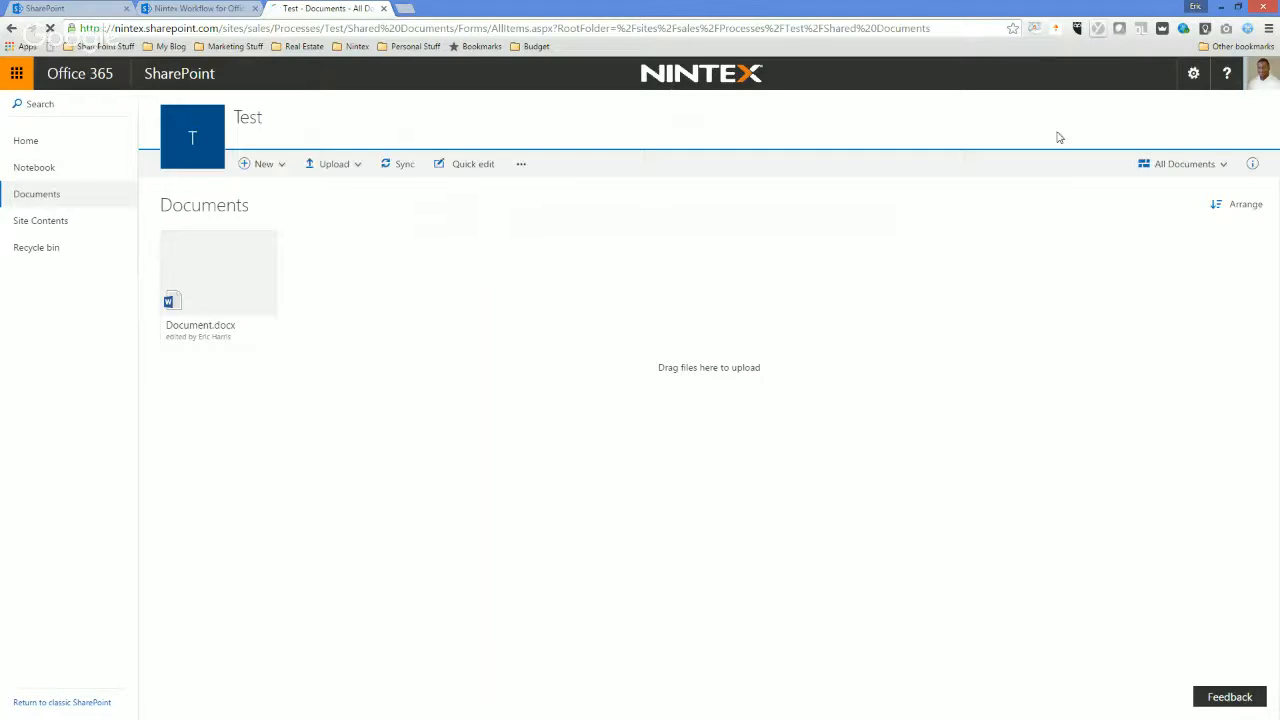
Switch the Documents library to the List layout, and view the Nintex Workflow gallery before returning to the library.
left_click(1222, 166)
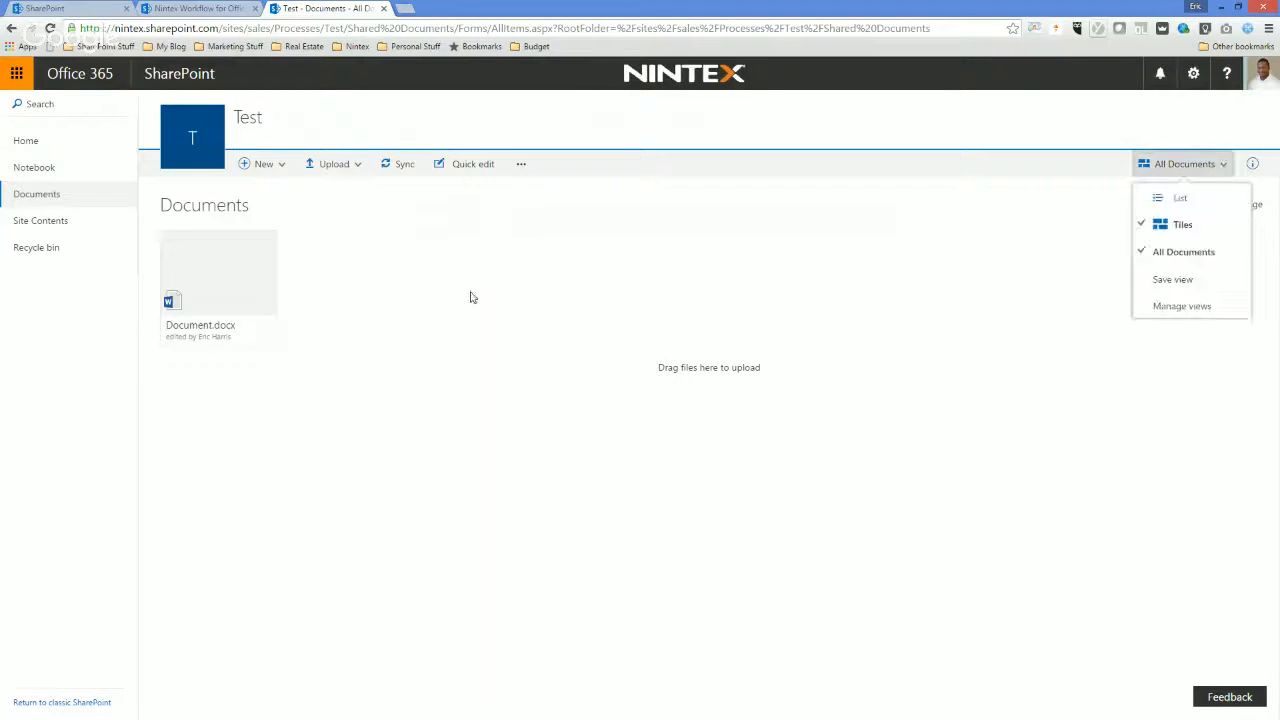
left_click(1175, 200)
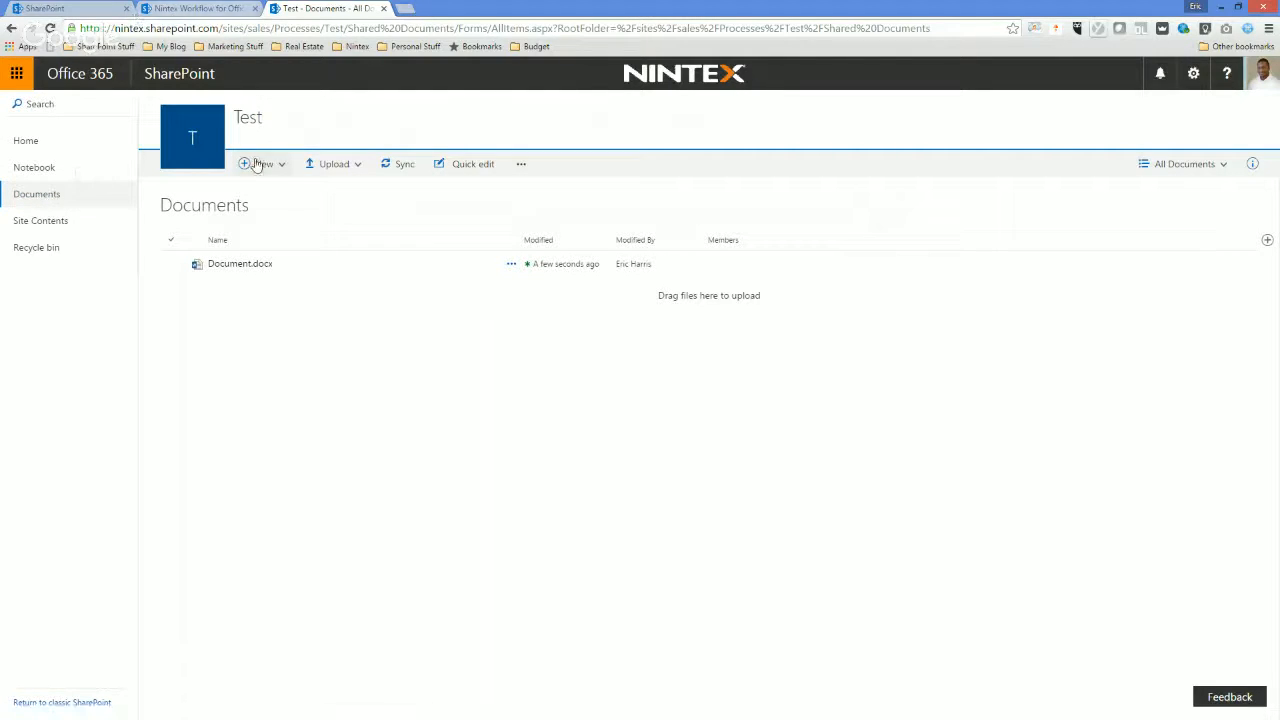
left_click(213, 12)
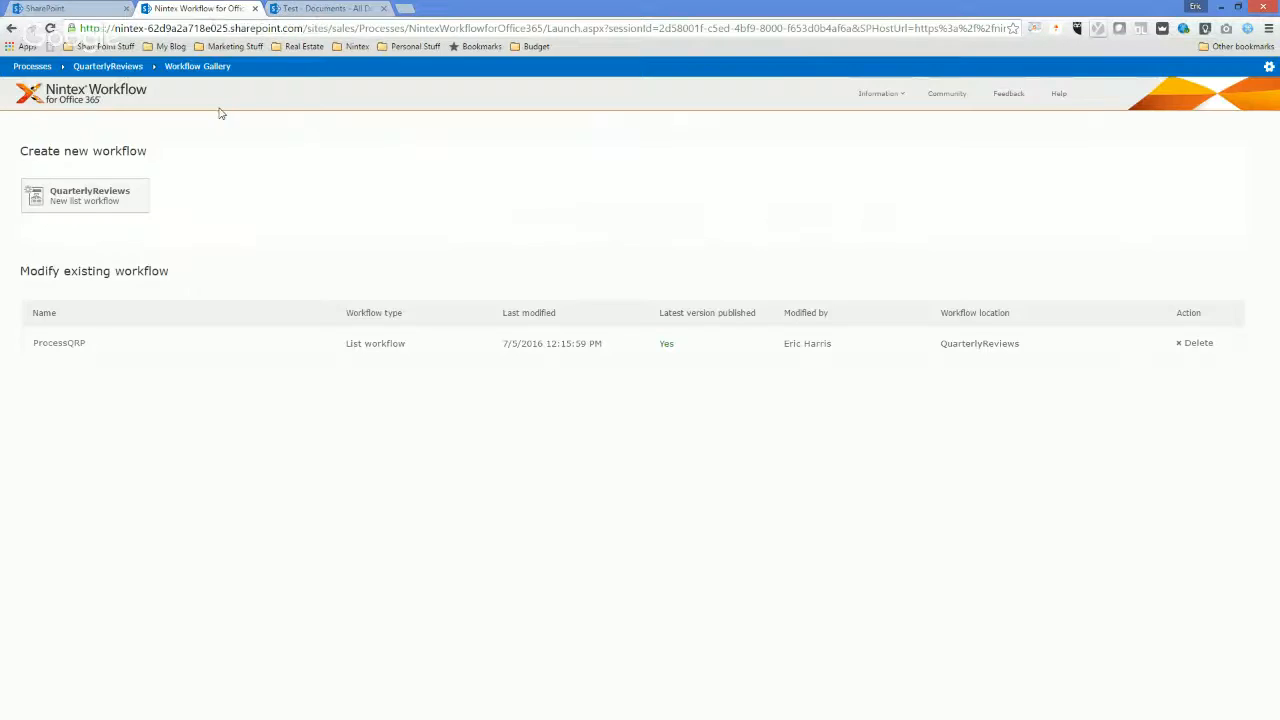
left_click(328, 8)
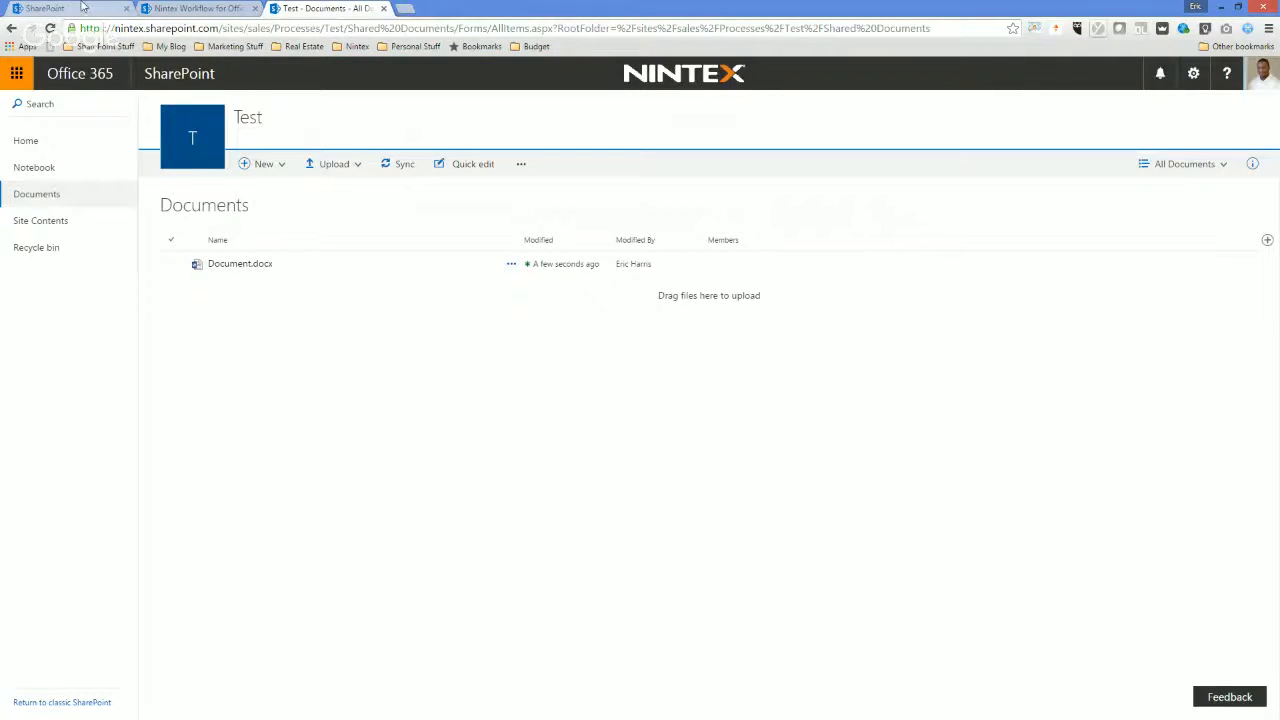
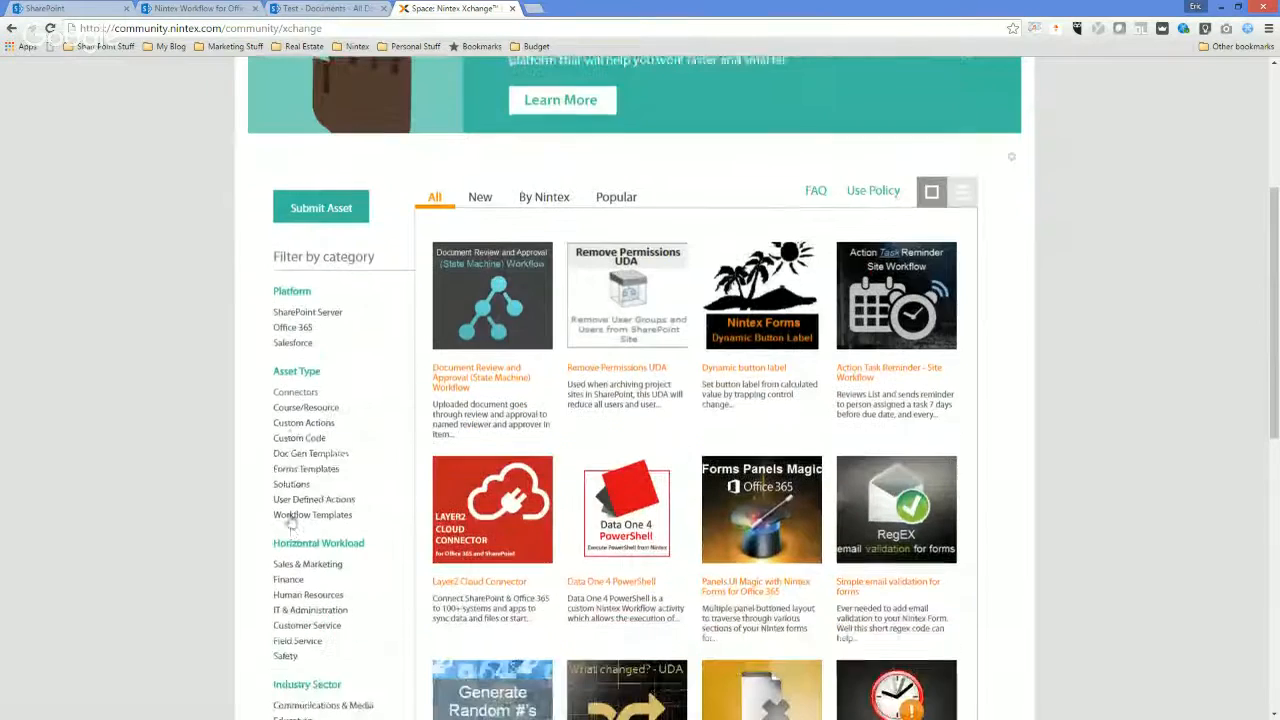
Filter the Nintex Xchange assets by Doc Gen Templates and review the Sample Quote Template - Drawloop page.
left_click(314, 437)
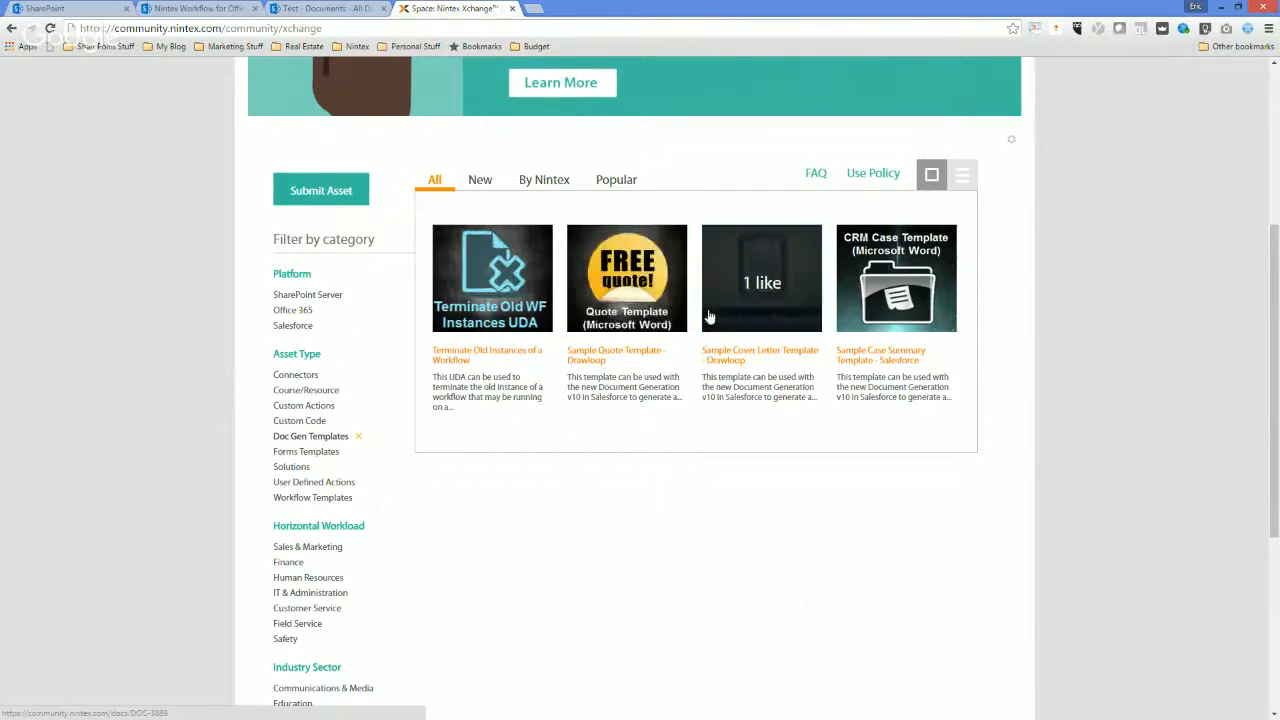
left_click(621, 335)
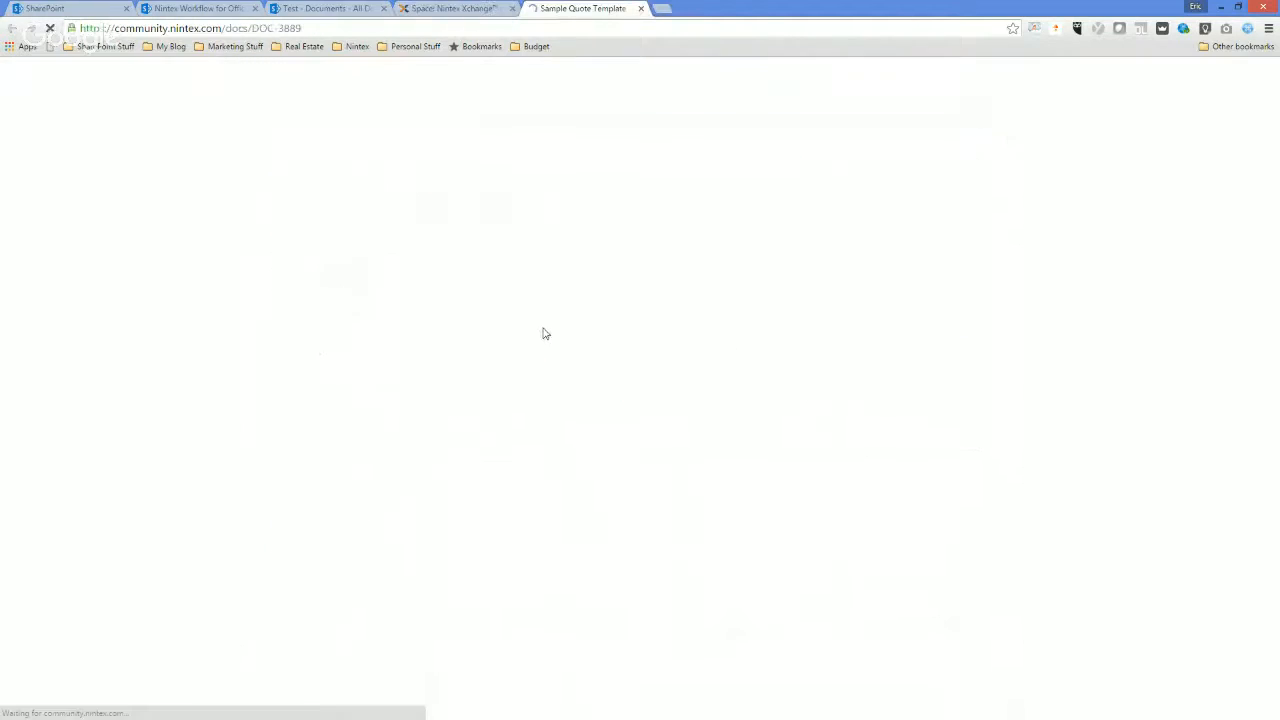
scroll(711, 357, "down", 2)
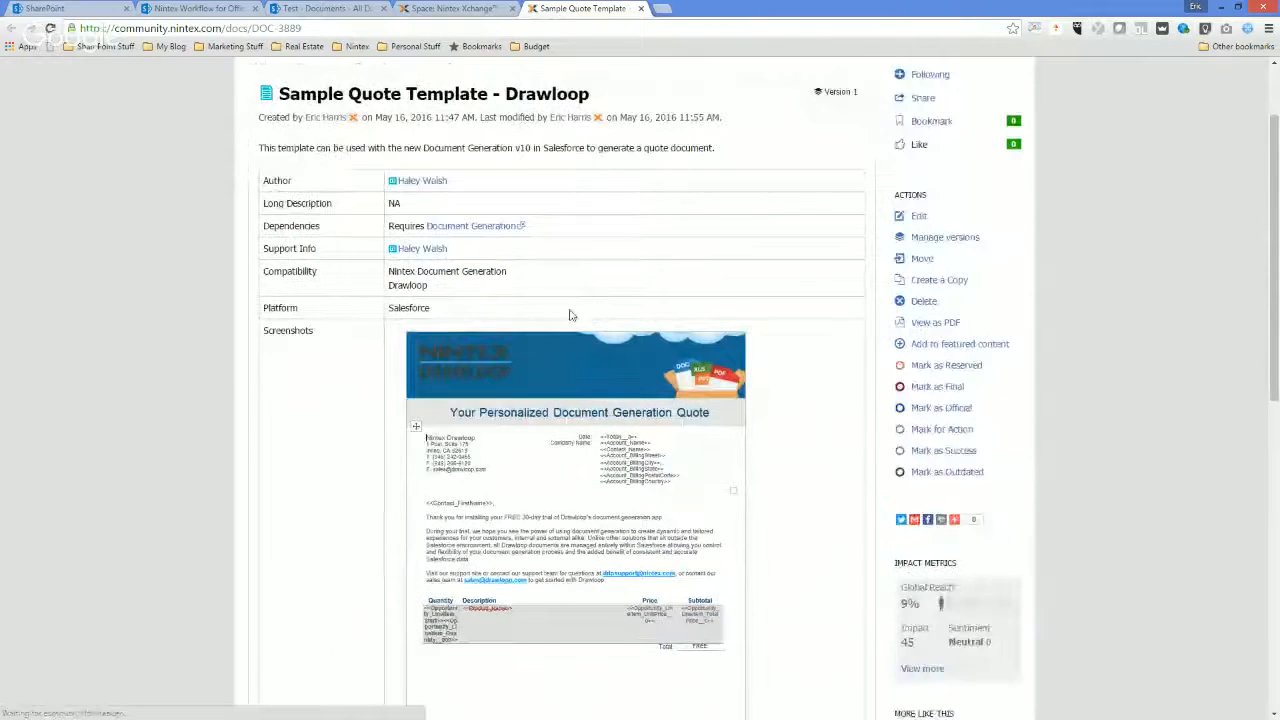
scroll(580, 330, "down", 3)
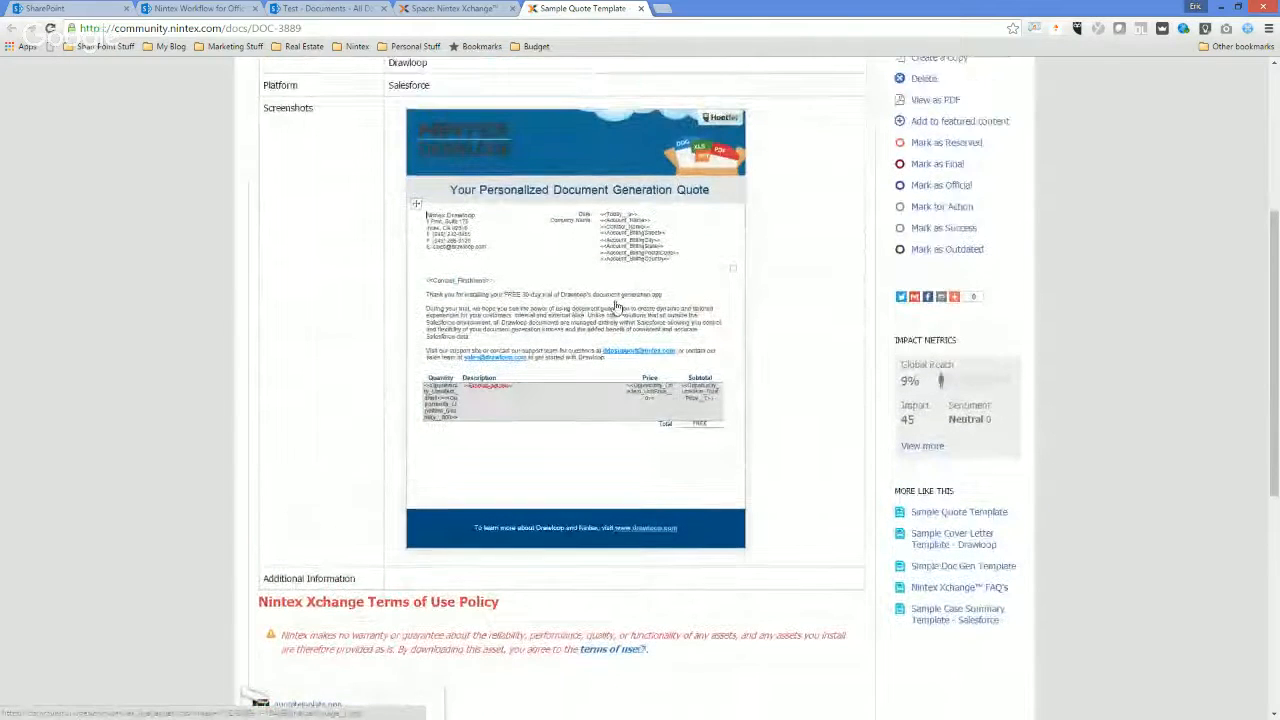
Download Sample Quote Word Template.docx from the asset page and open it full screen in Word.
scroll(325, 410, "down", 1)
left_click(370, 606)
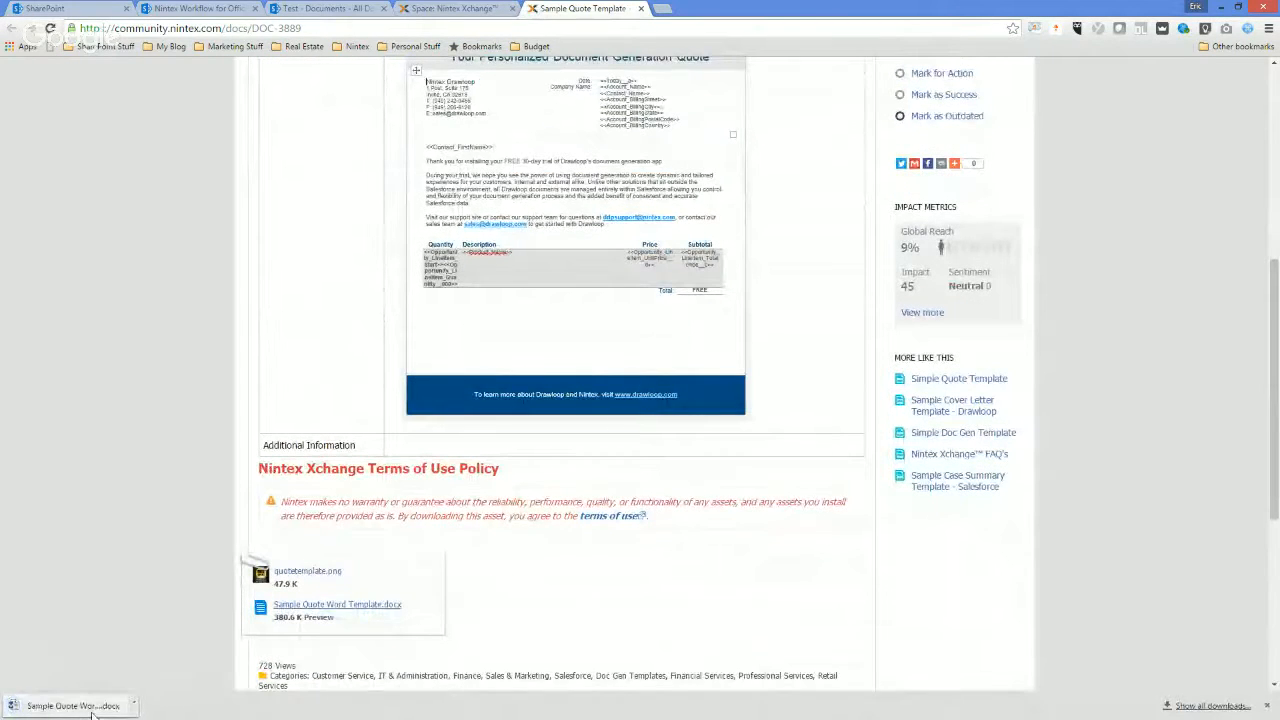
left_click(93, 710)
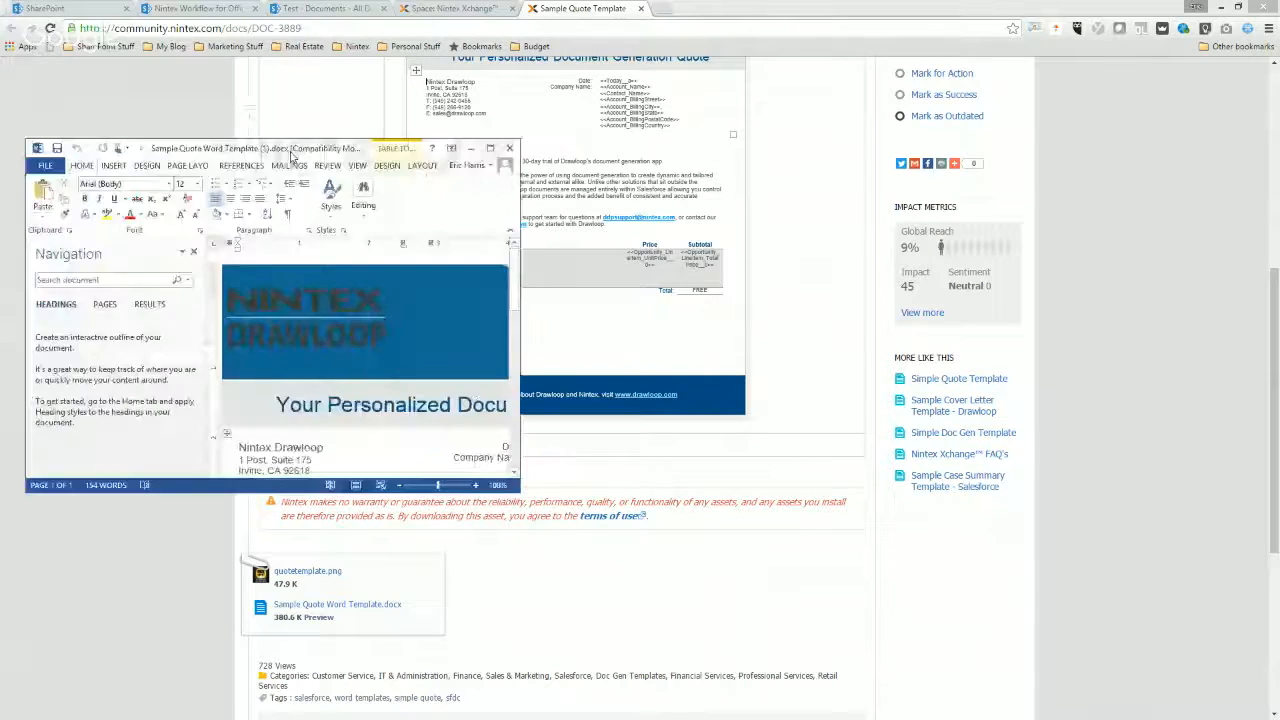
left_click(602, 144)
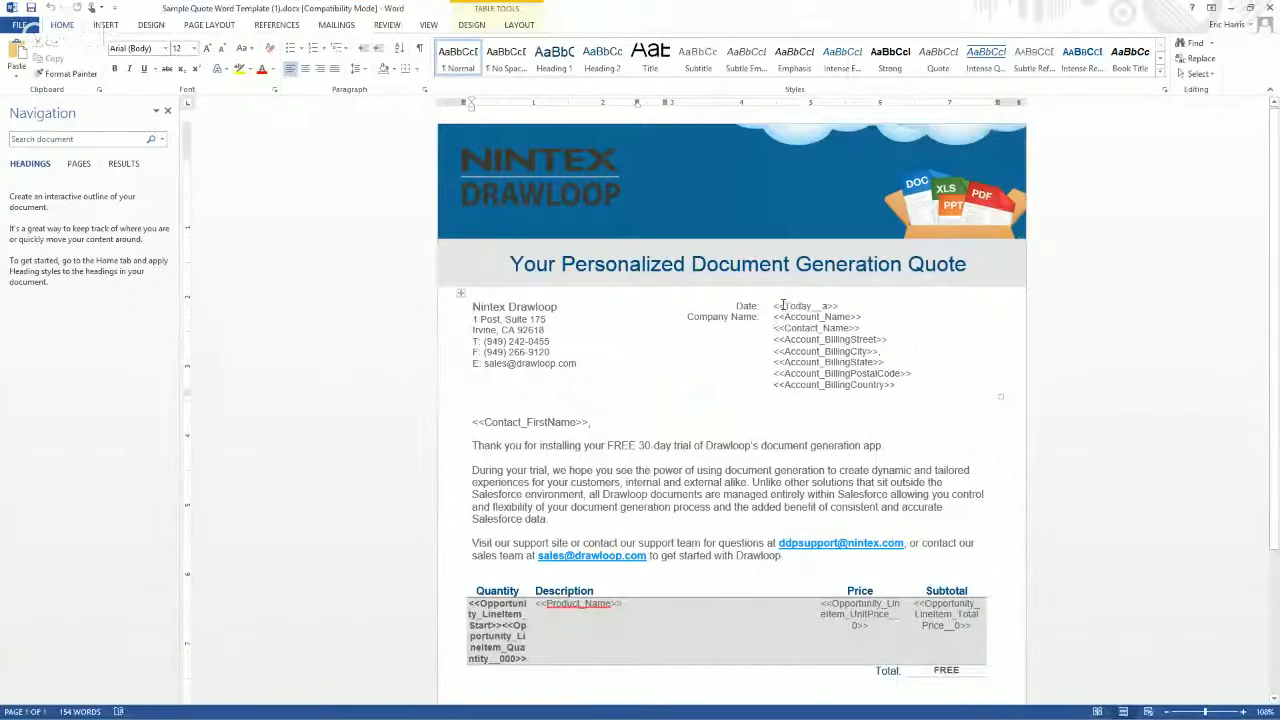
Examine the date and account name merge fields in the quote template, and close Word's Navigation pane.
left_click(785, 305)
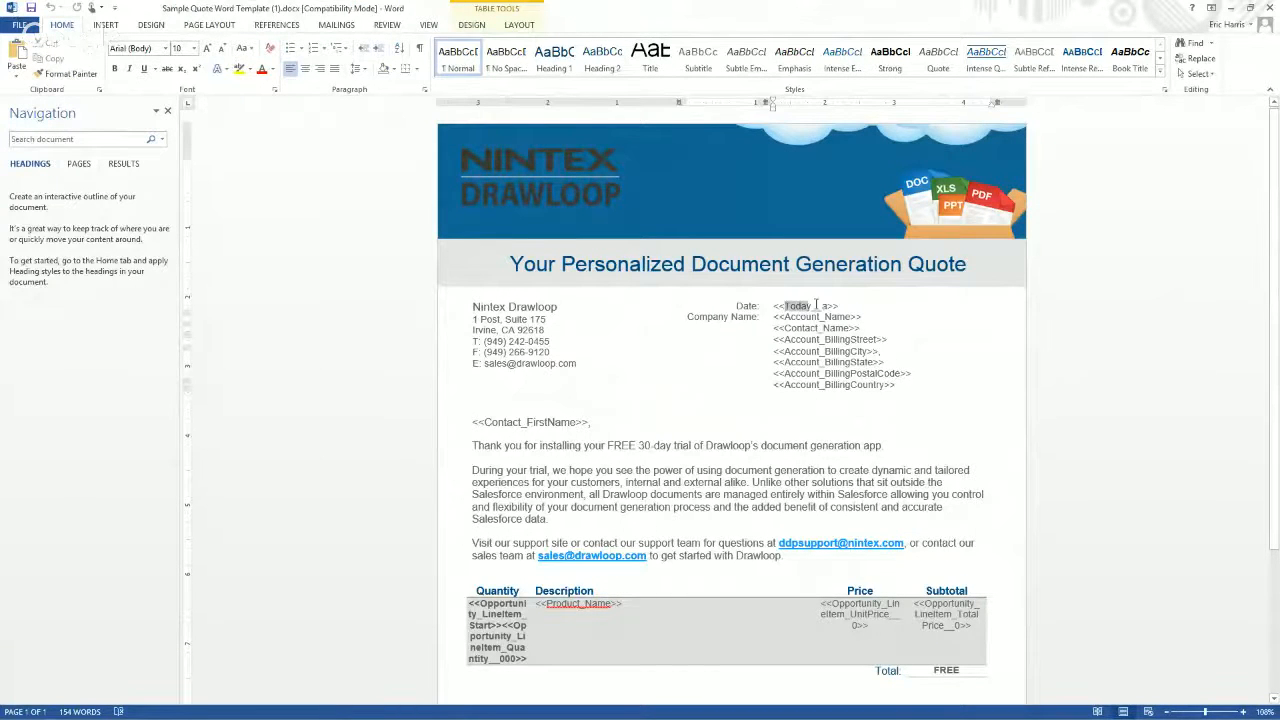
left_click(789, 316)
double_click(685, 24)
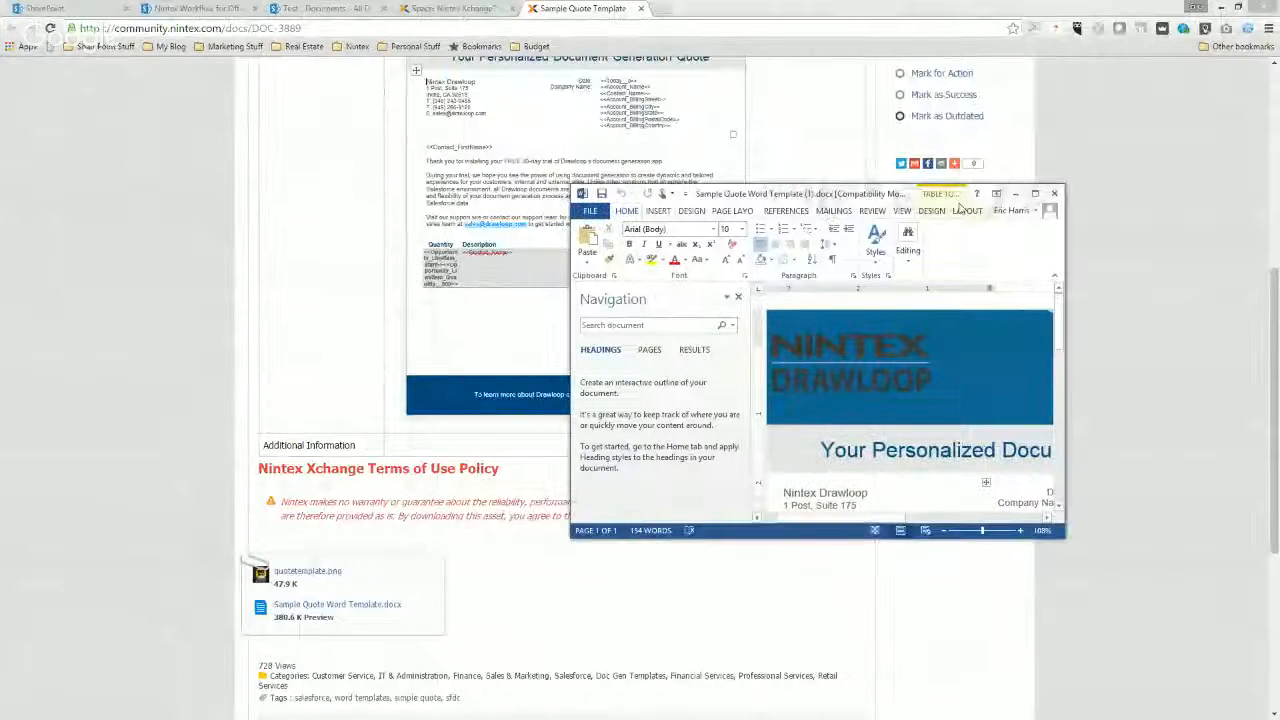
left_click(738, 296)
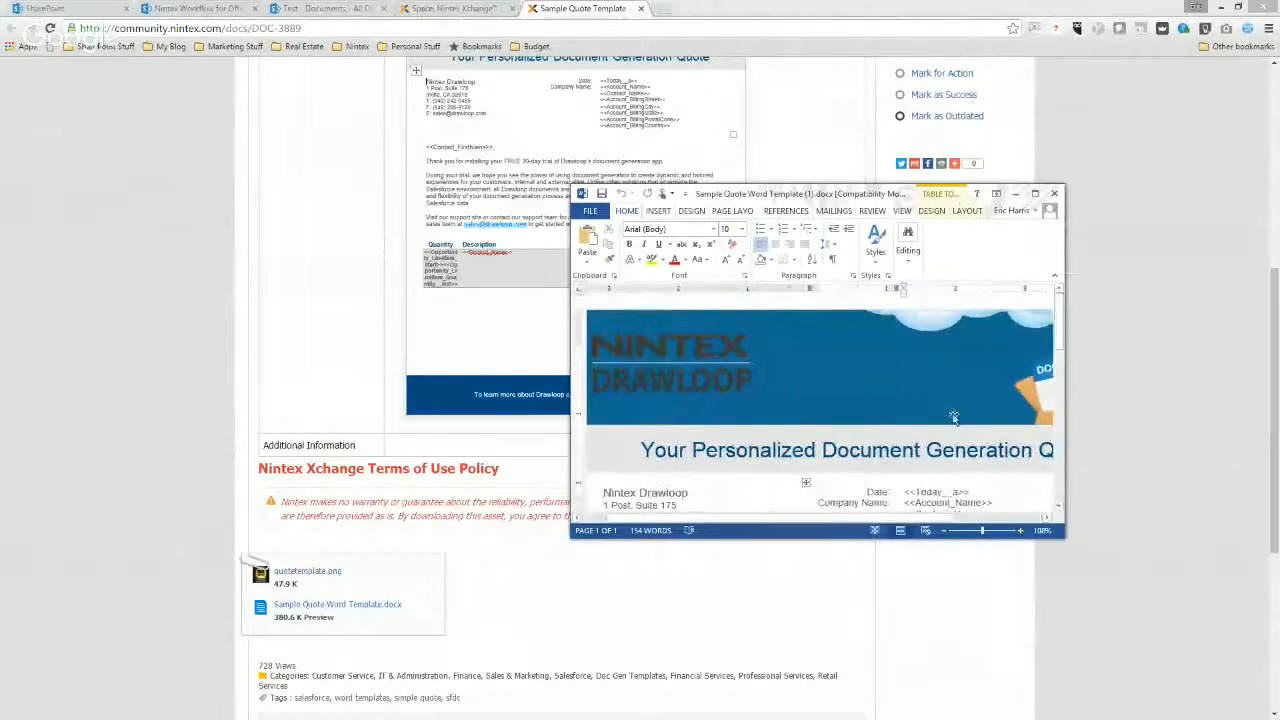
left_click_drag(798, 196, 238, 1)
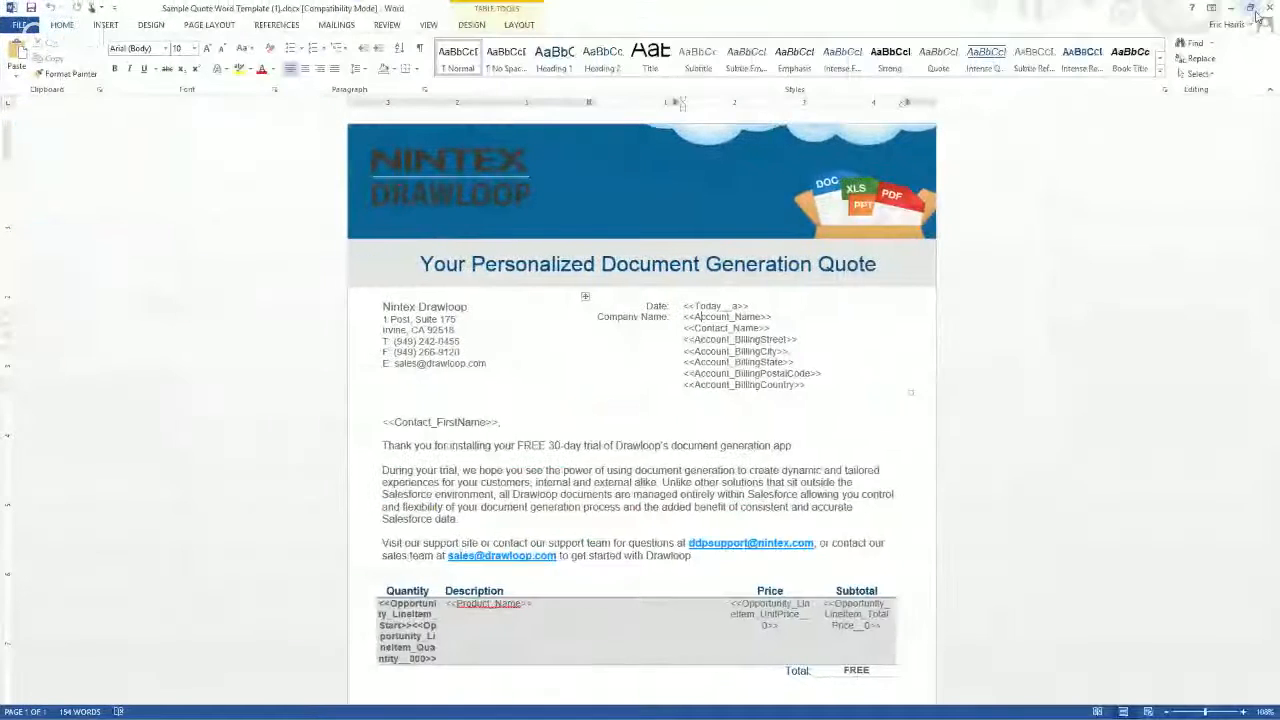
left_click(1251, 6)
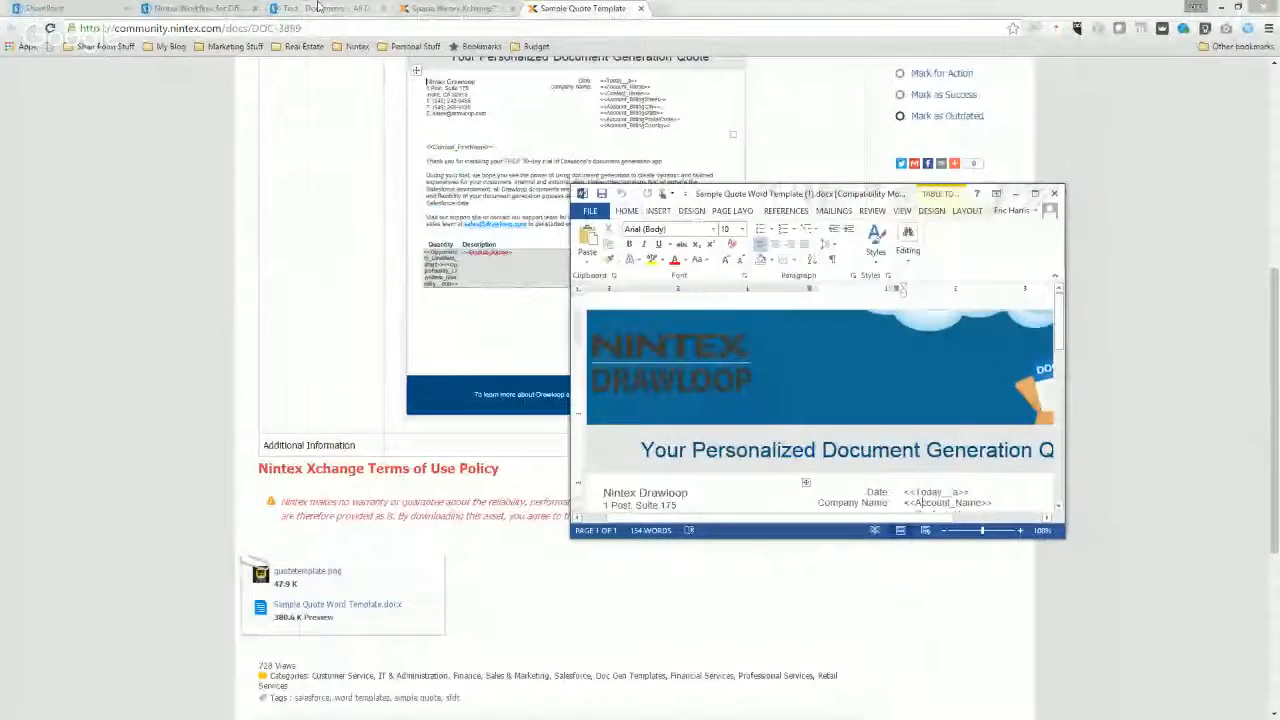
Return to the Test site in the browser, add a custom list named QuoteList, and open it.
left_click(317, 7)
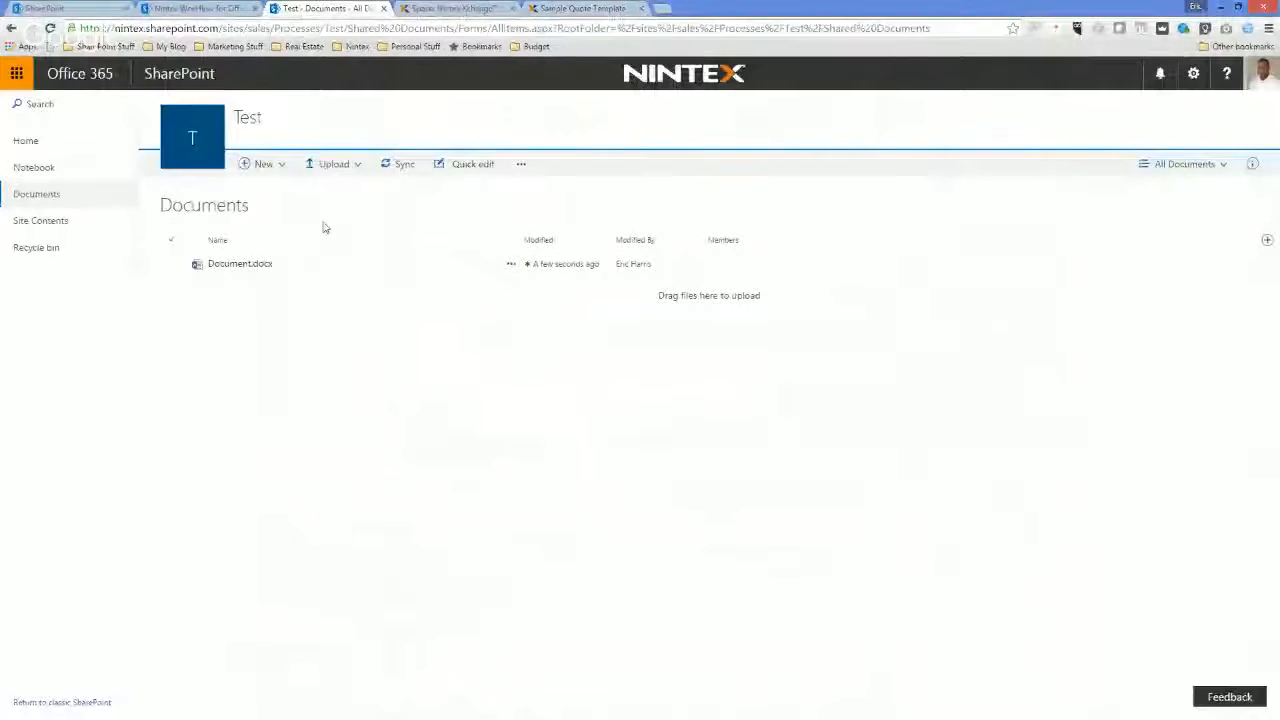
left_click(47, 223)
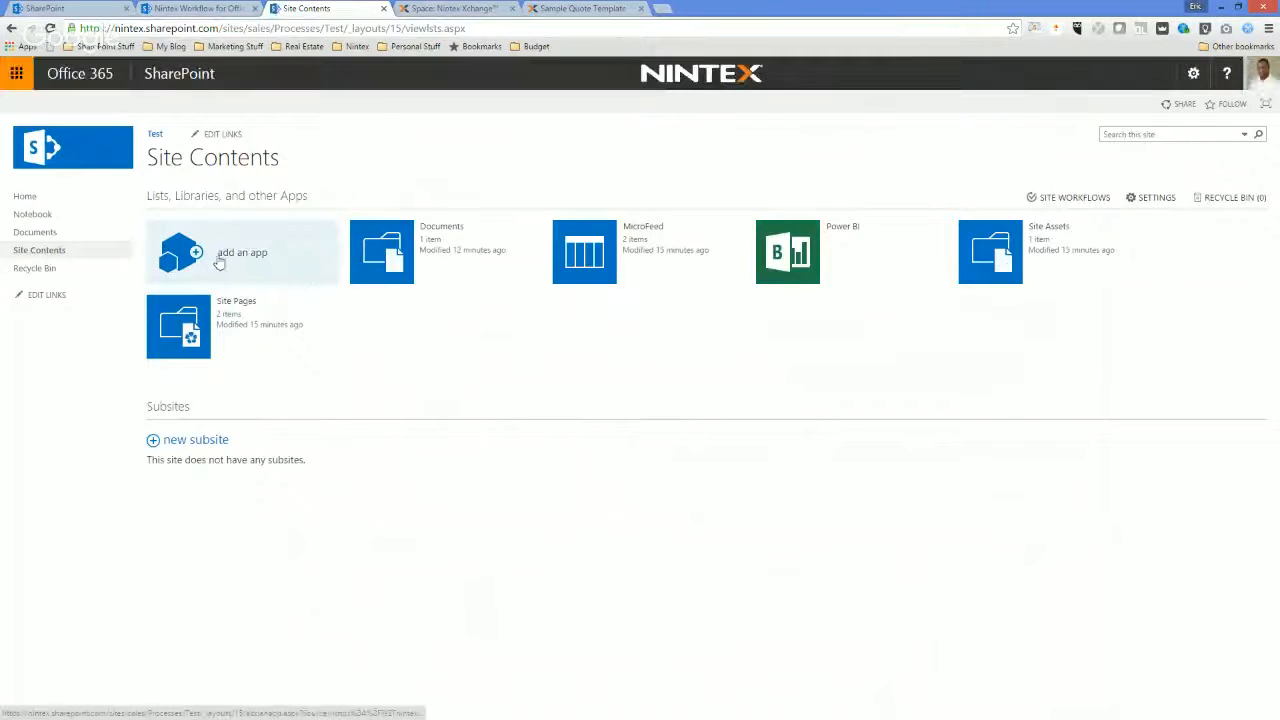
left_click(219, 262)
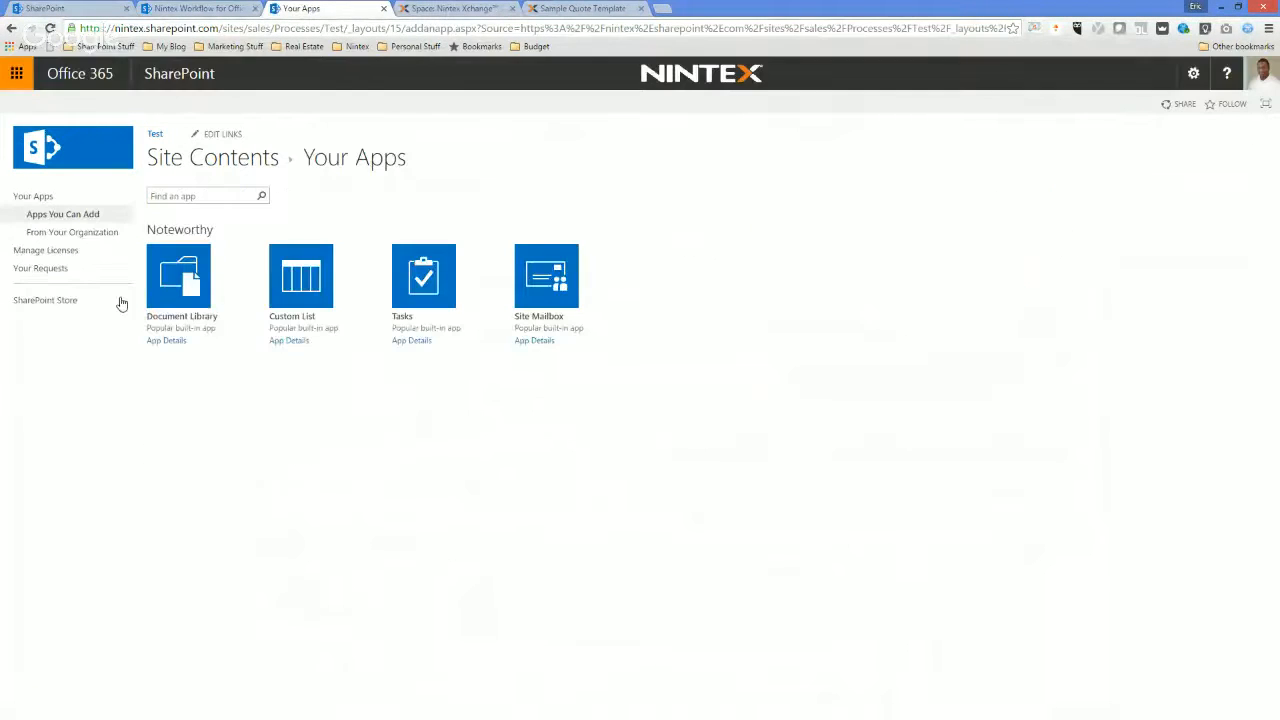
left_click(322, 280)
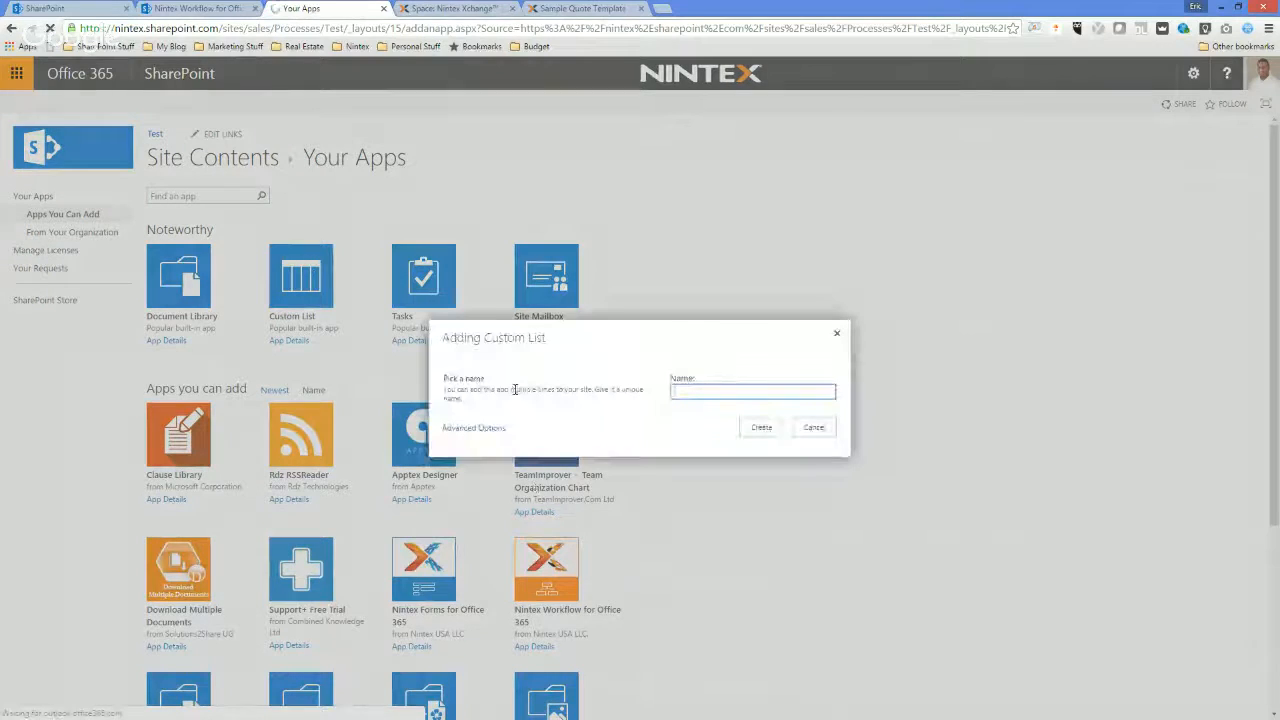
type("QuoteList")
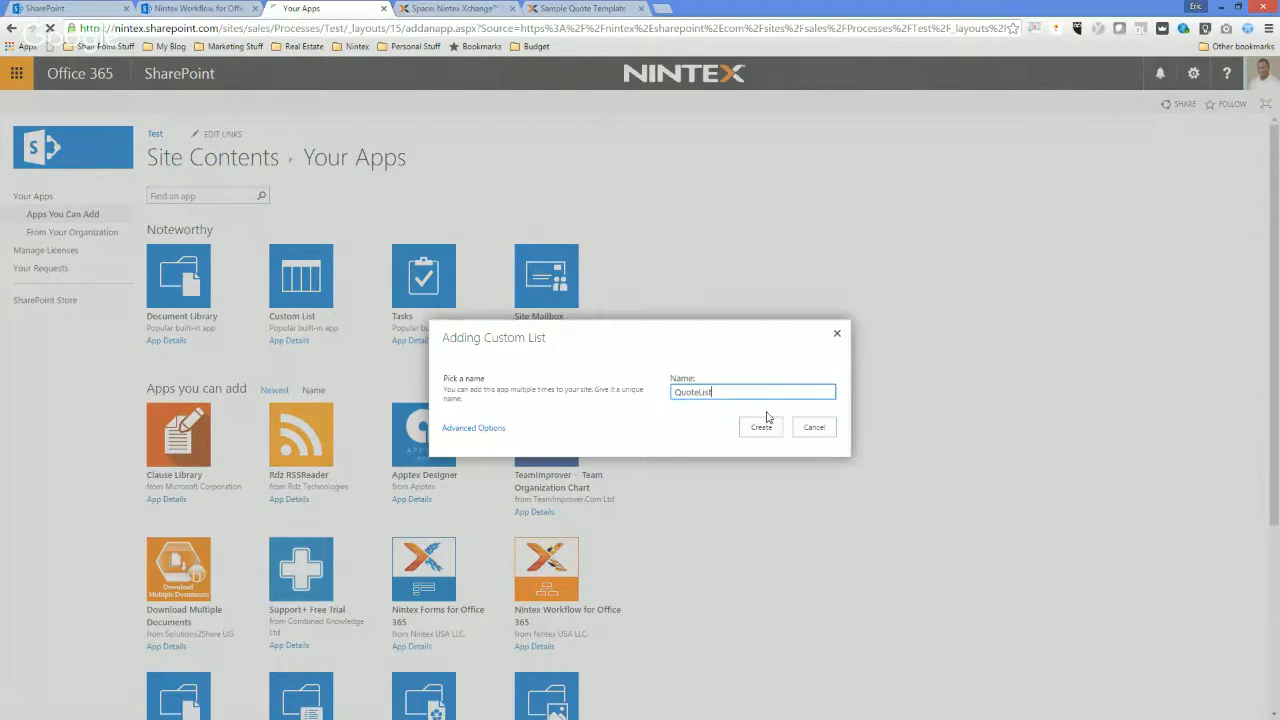
left_click(763, 424)
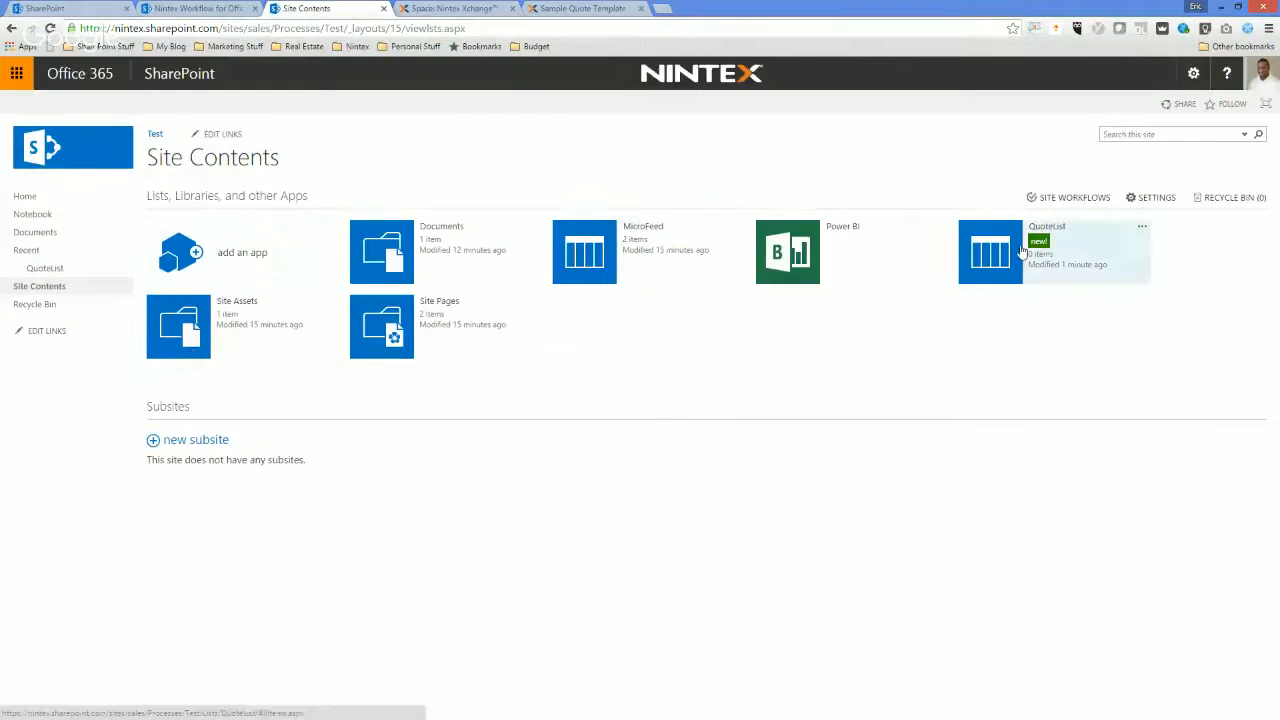
left_click(975, 266)
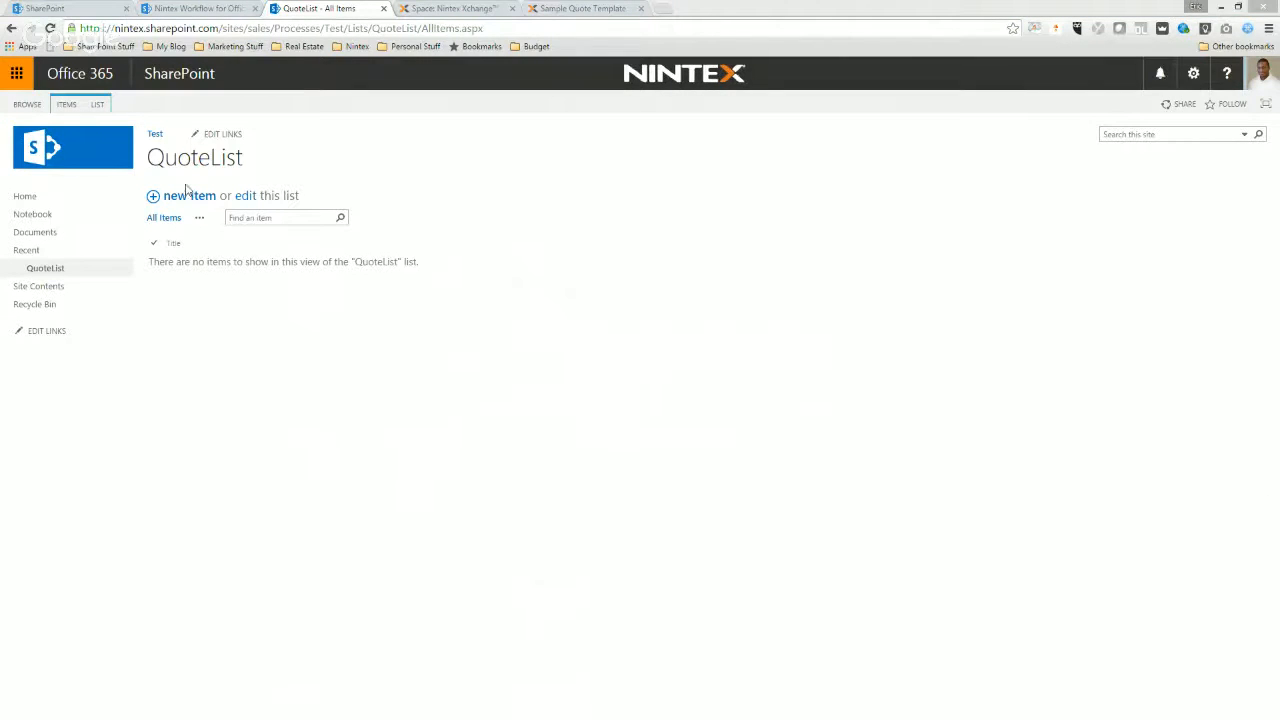
Check the Twitter notifications in a separate browser tab, and close that tab to return to QuoteList.
left_click(667, 12)
type("t")
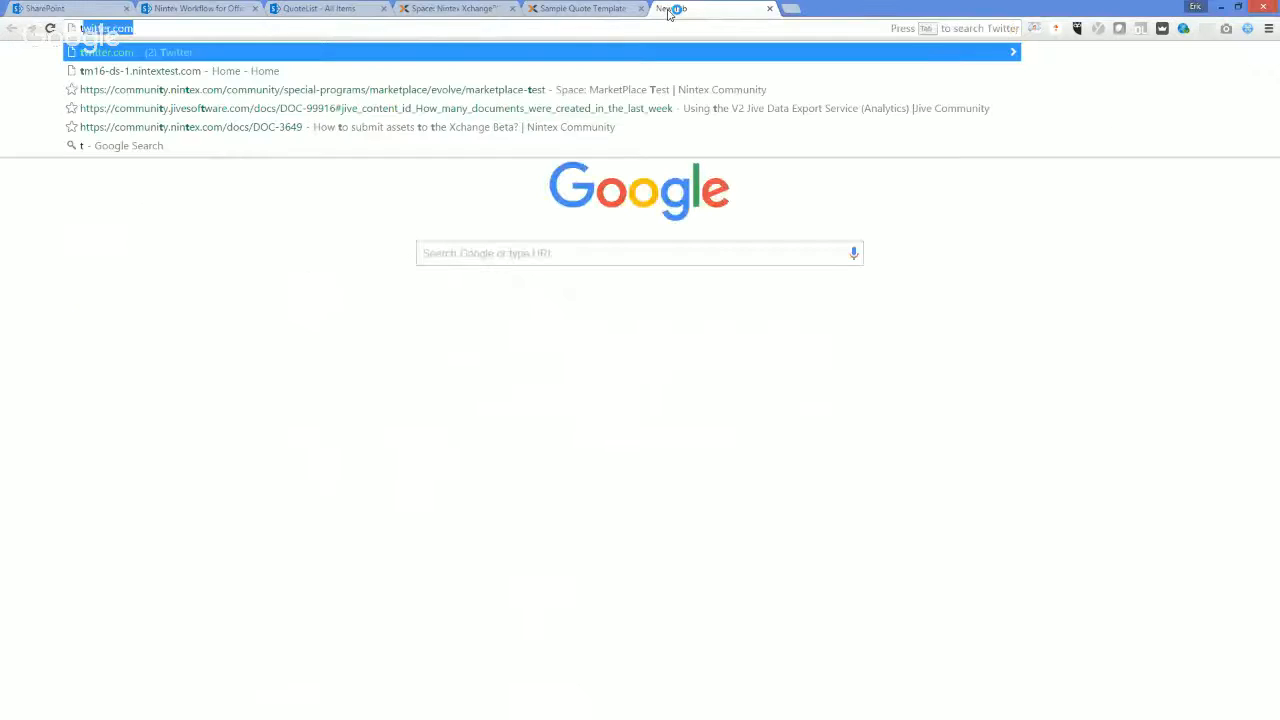
key("Return")
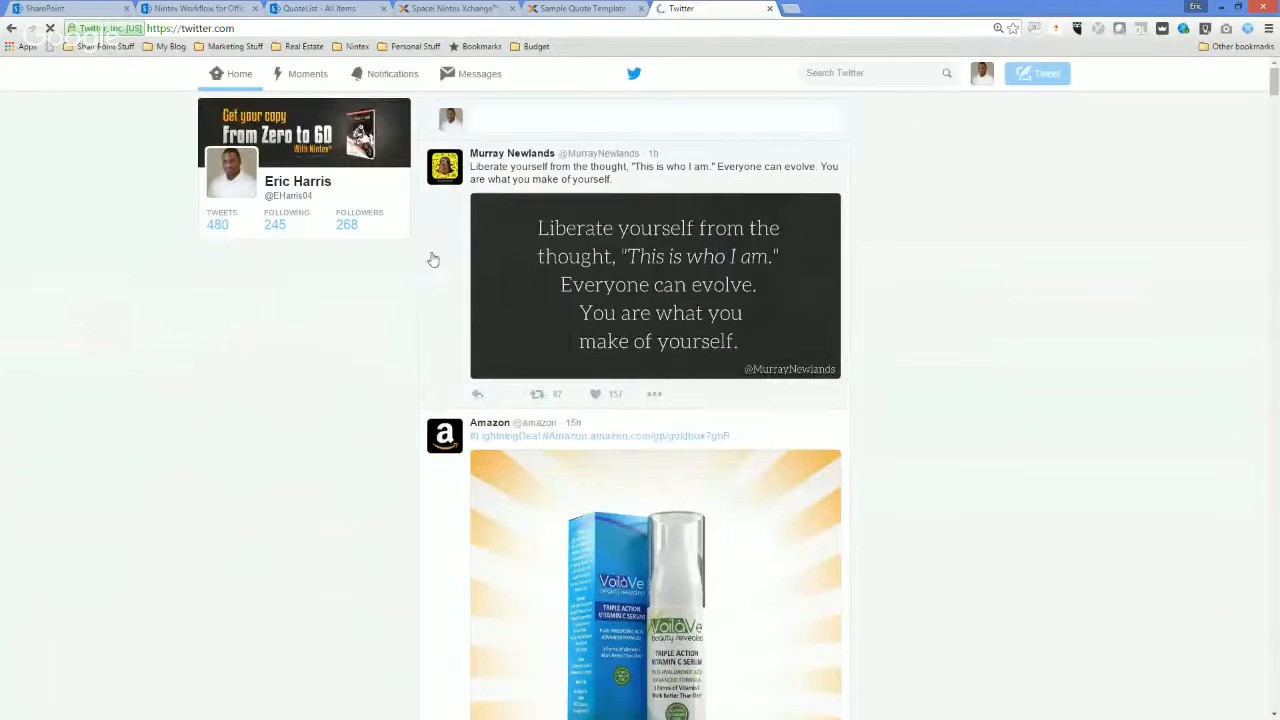
scroll(294, 349, "down", 8)
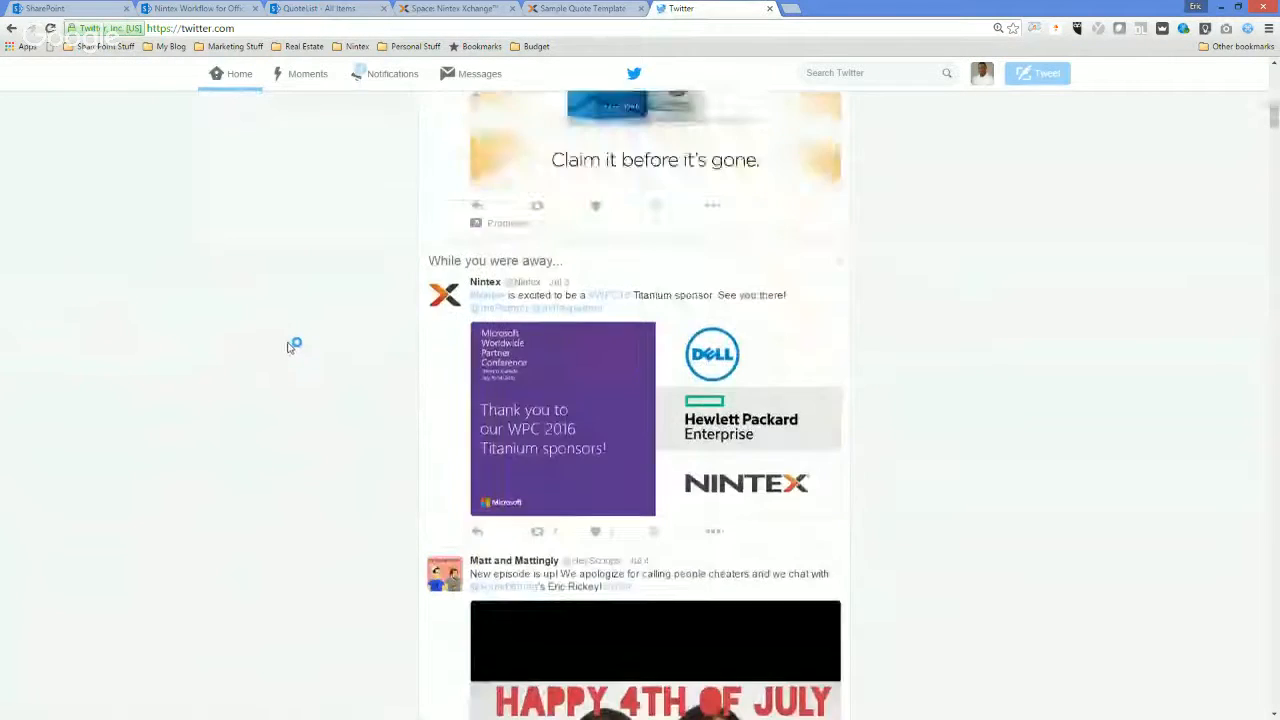
scroll(300, 340, "up", 10)
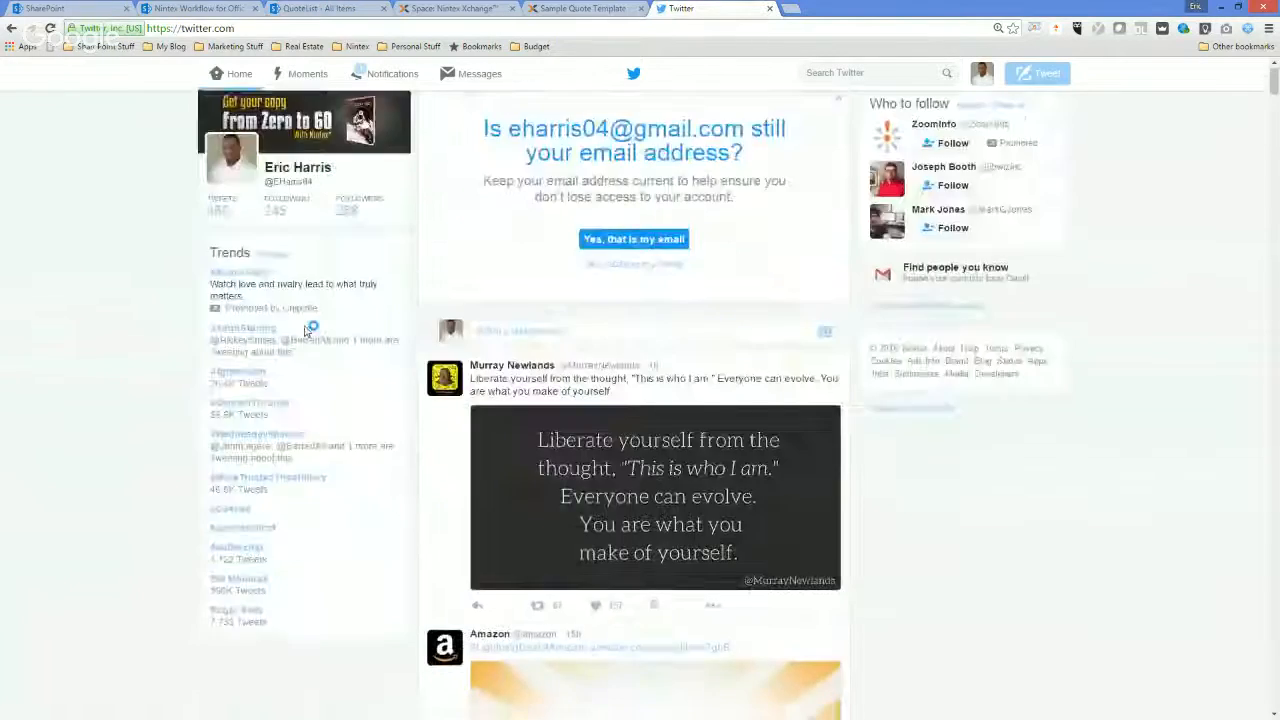
left_click(376, 70)
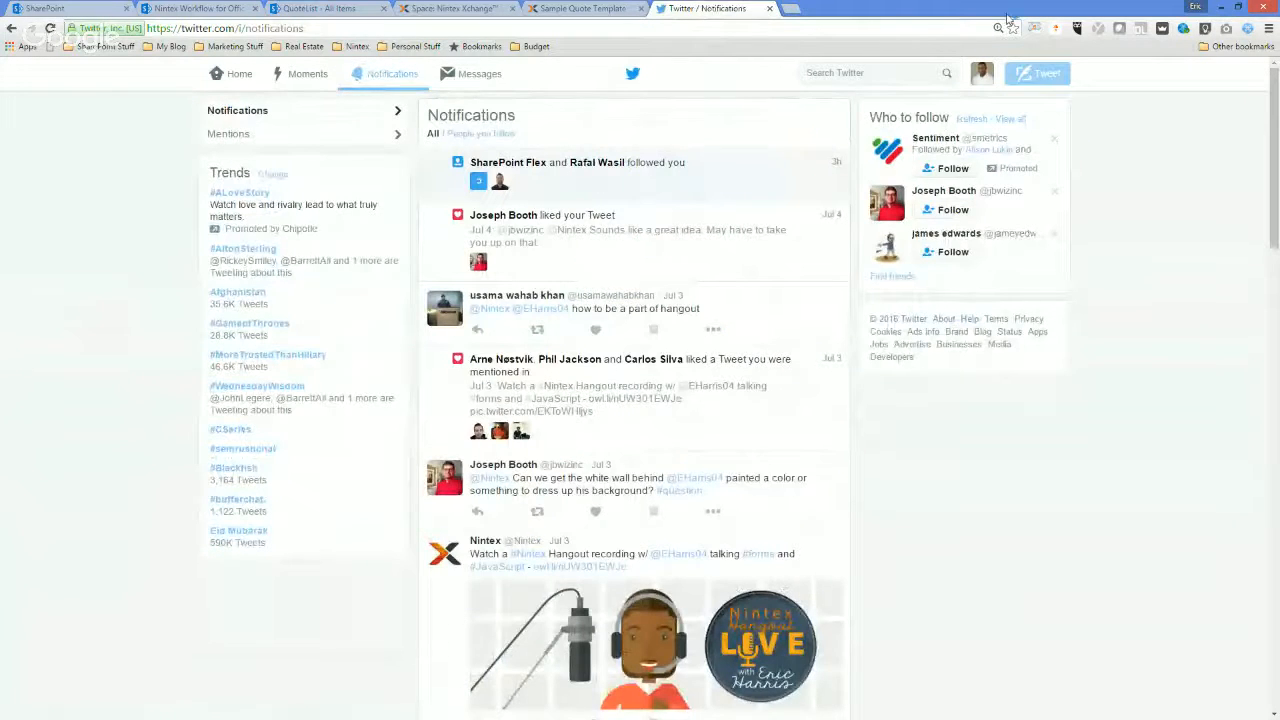
left_click(769, 8)
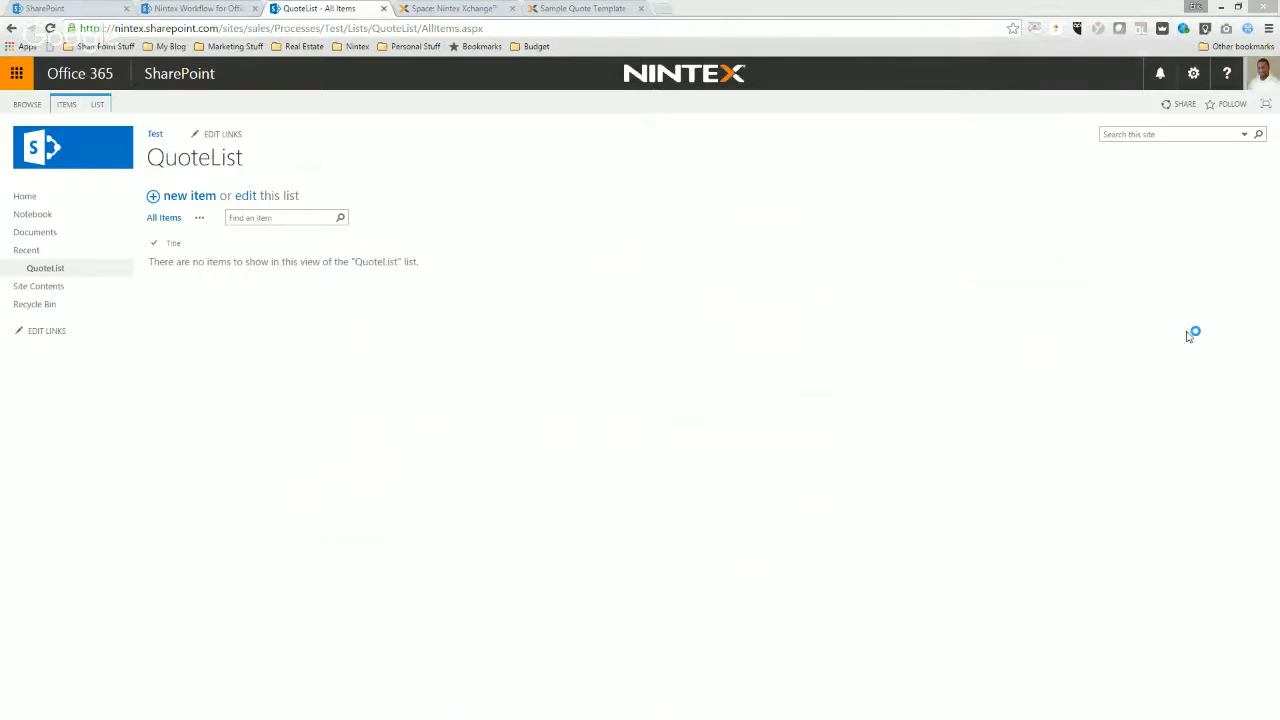
Add a column named Date with the Date and Time type to QuoteList.
left_click(102, 105)
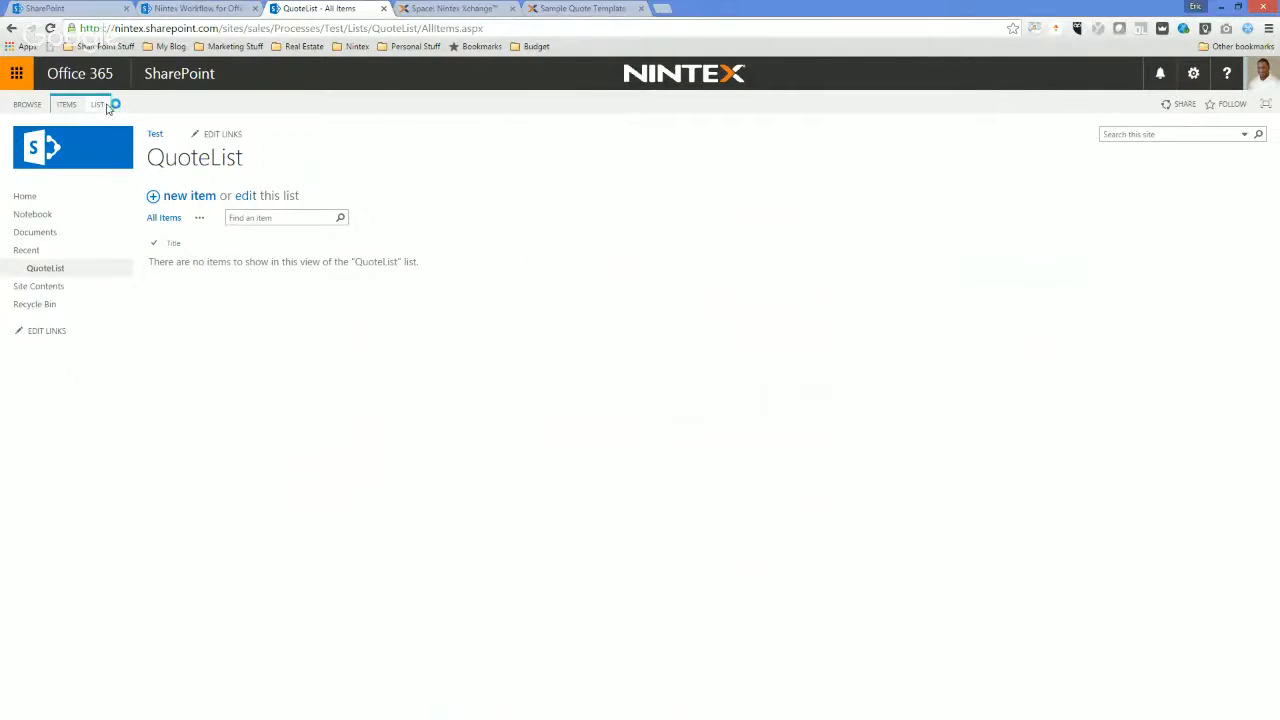
left_click(131, 140)
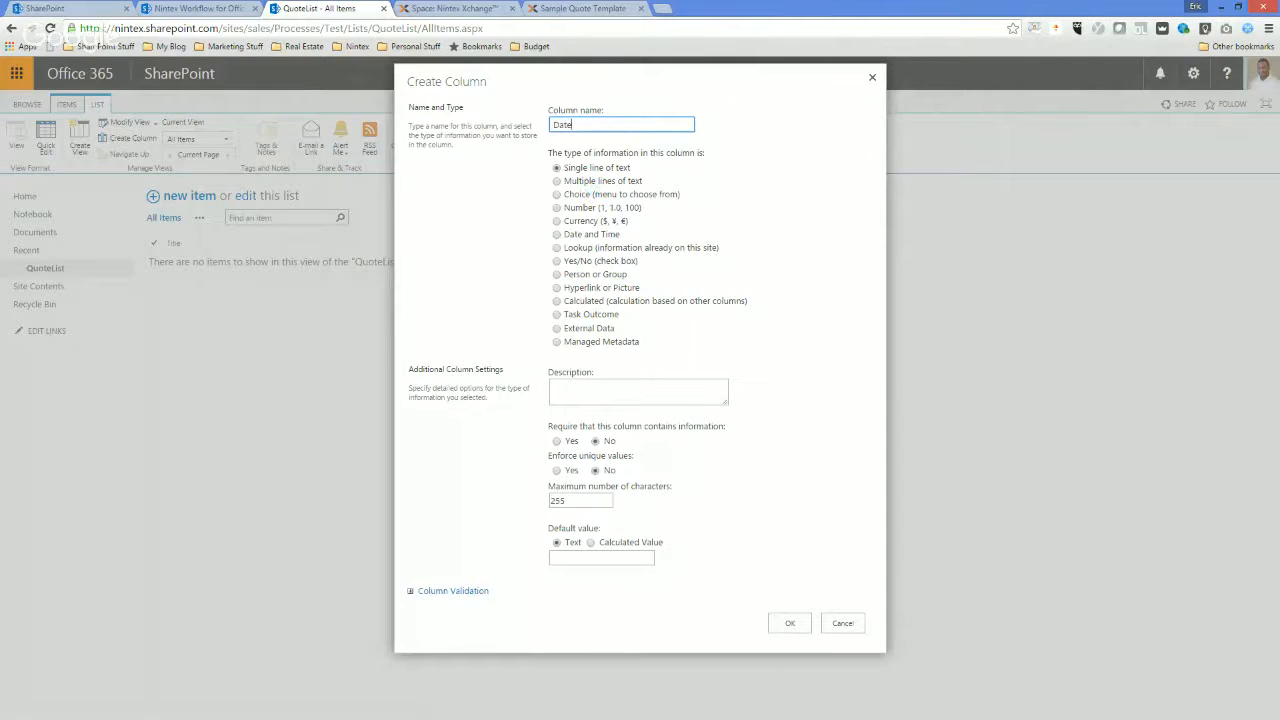
left_click(588, 235)
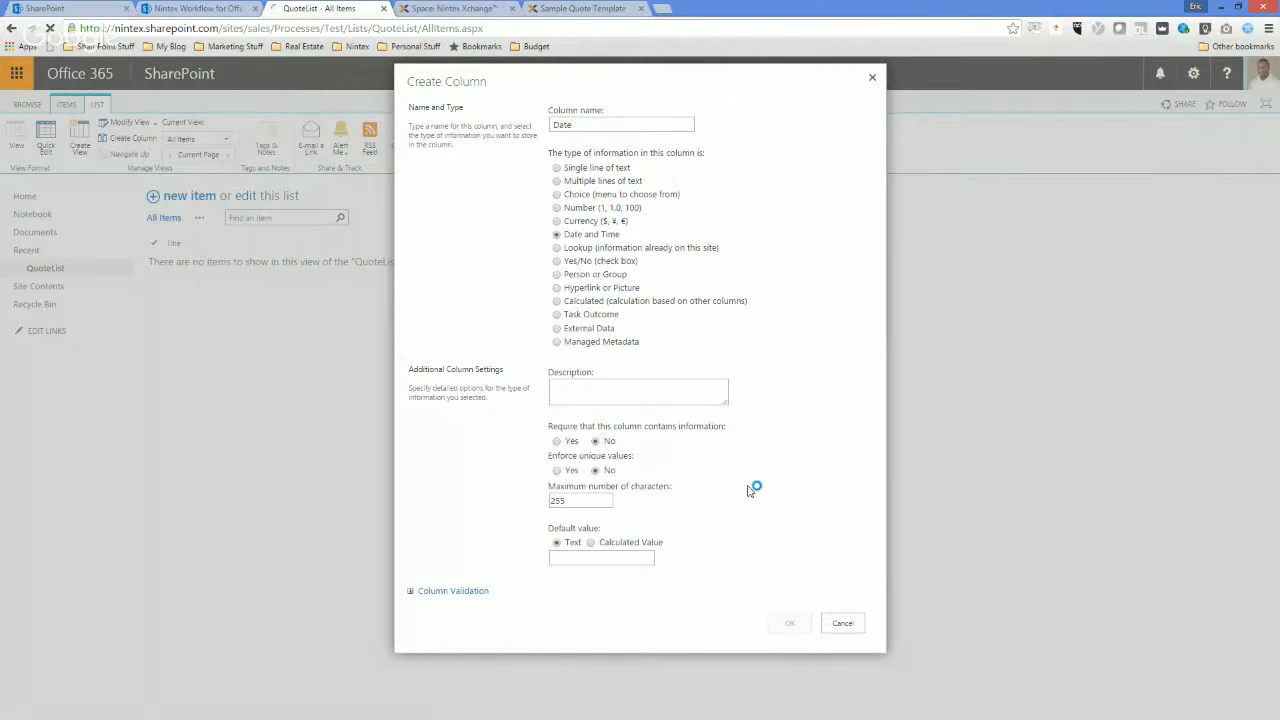
scroll(786, 654, "down", 1)
left_click(776, 686)
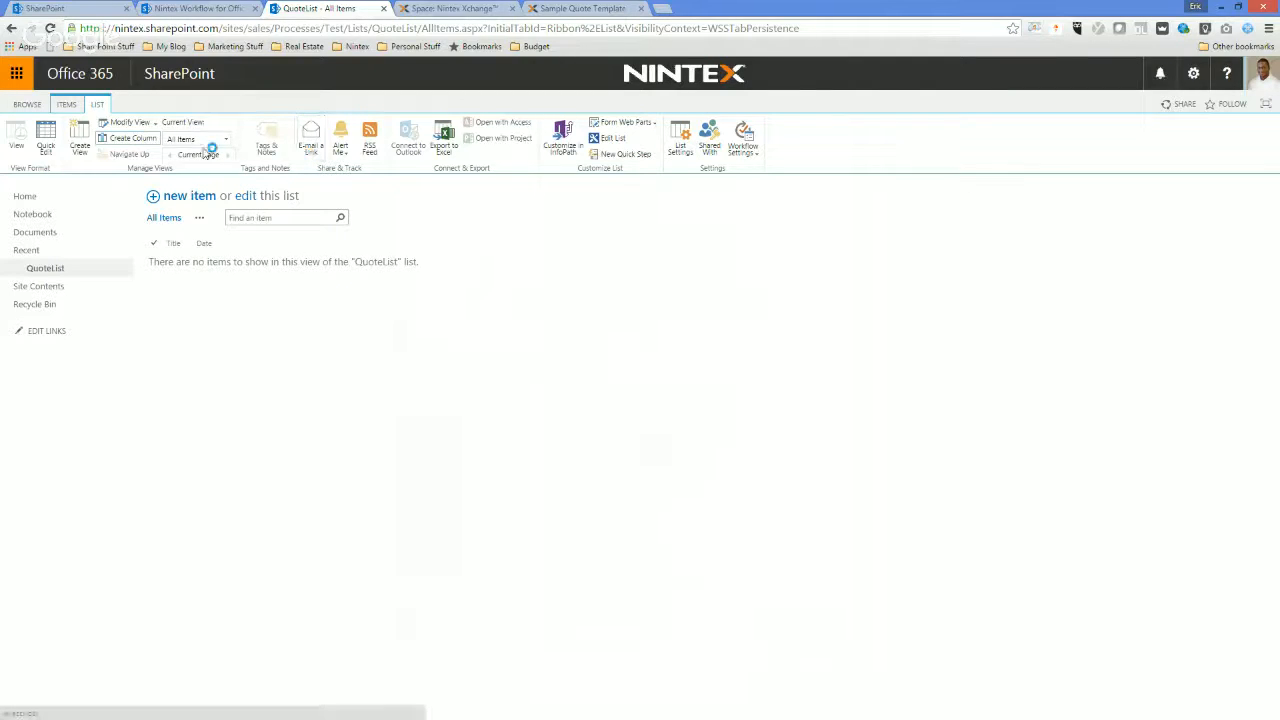
Add a single-line-of-text column named AccountName to QuoteList, and move the Word quote template's window aside.
left_click(144, 142)
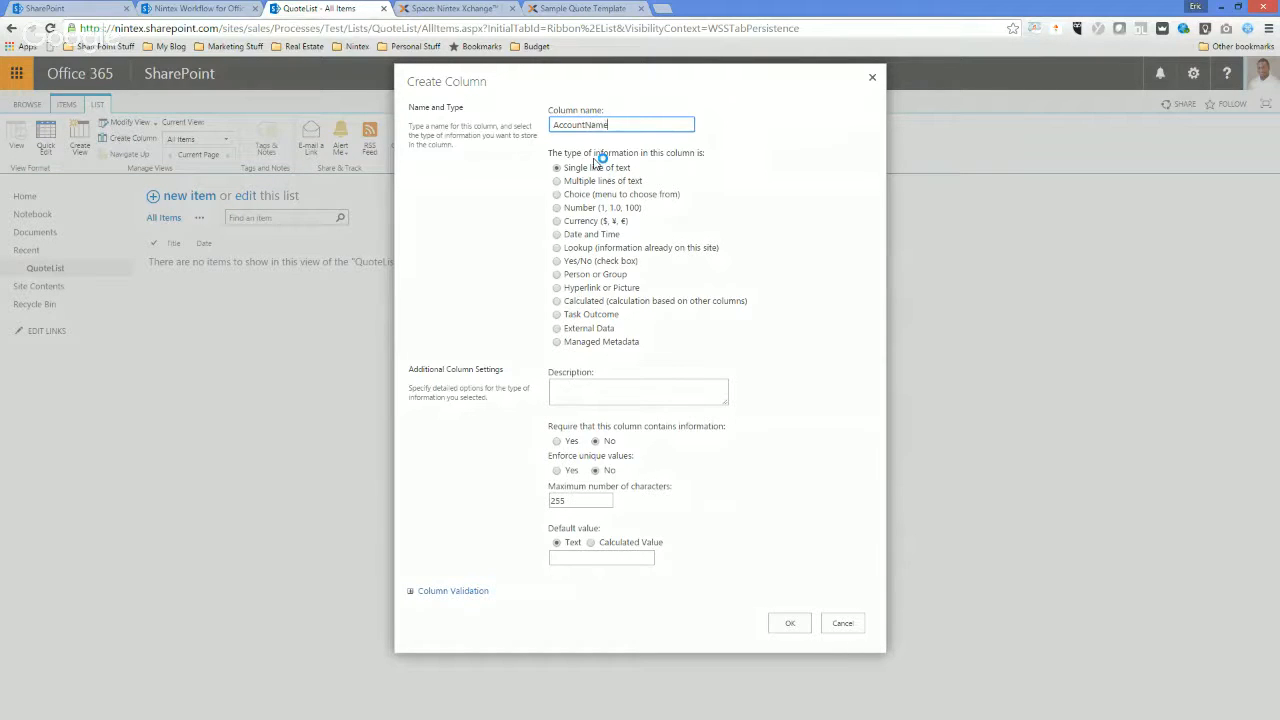
left_click(789, 622)
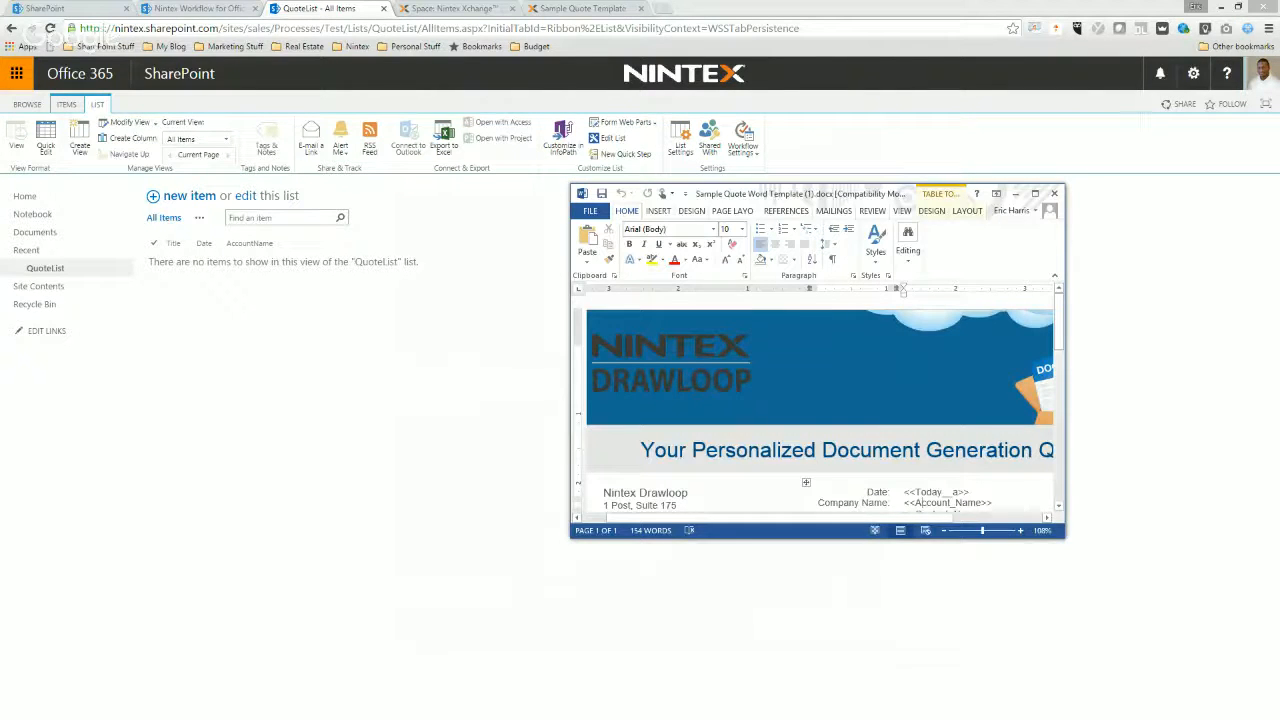
left_click_drag(727, 193, 1279, 193)
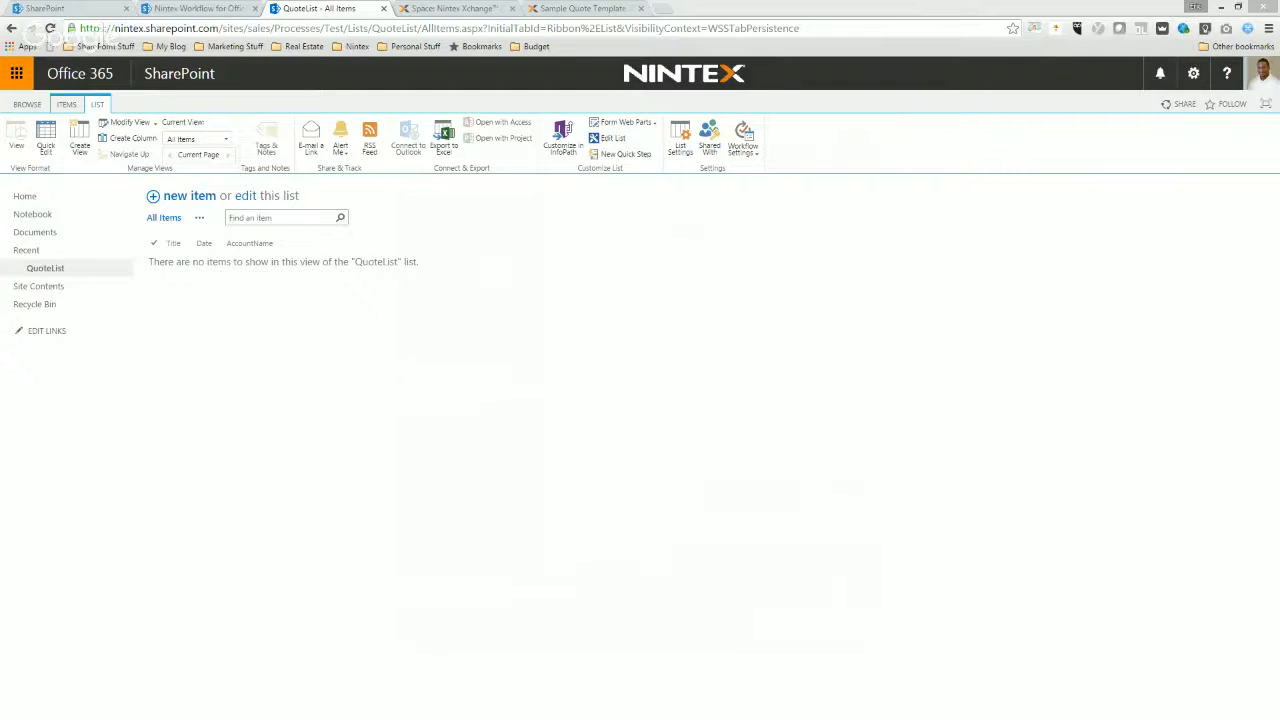
Add a column named ContactName with the Person or Group type to QuoteList.
left_click(122, 141)
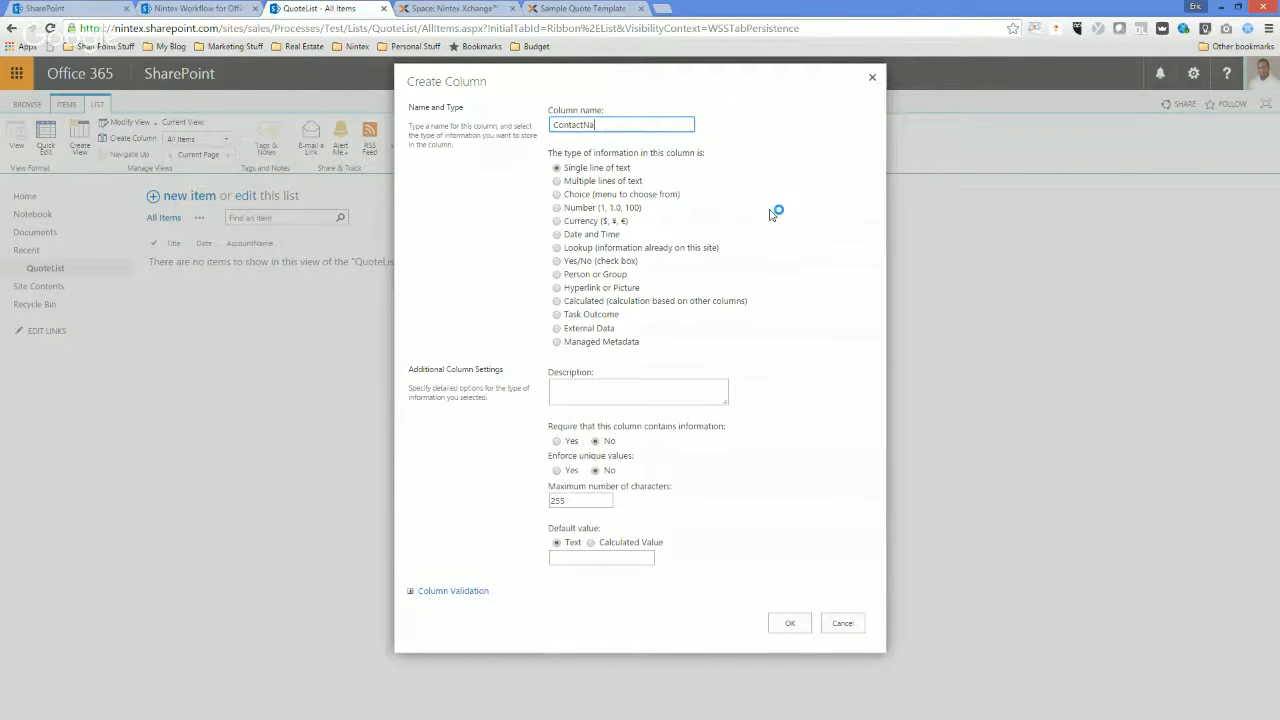
left_click(575, 277)
left_click(784, 615)
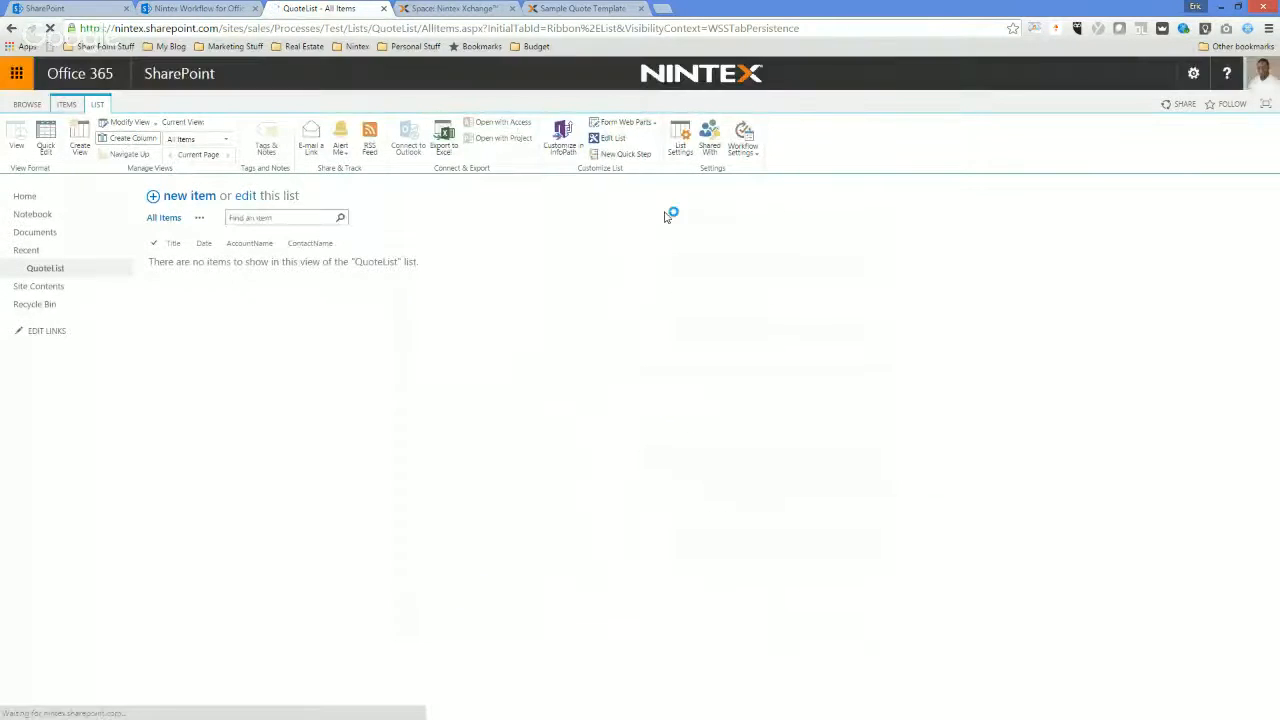
Add a column named Account Billing with the Multiple lines of text type to QuoteList.
left_click(150, 140)
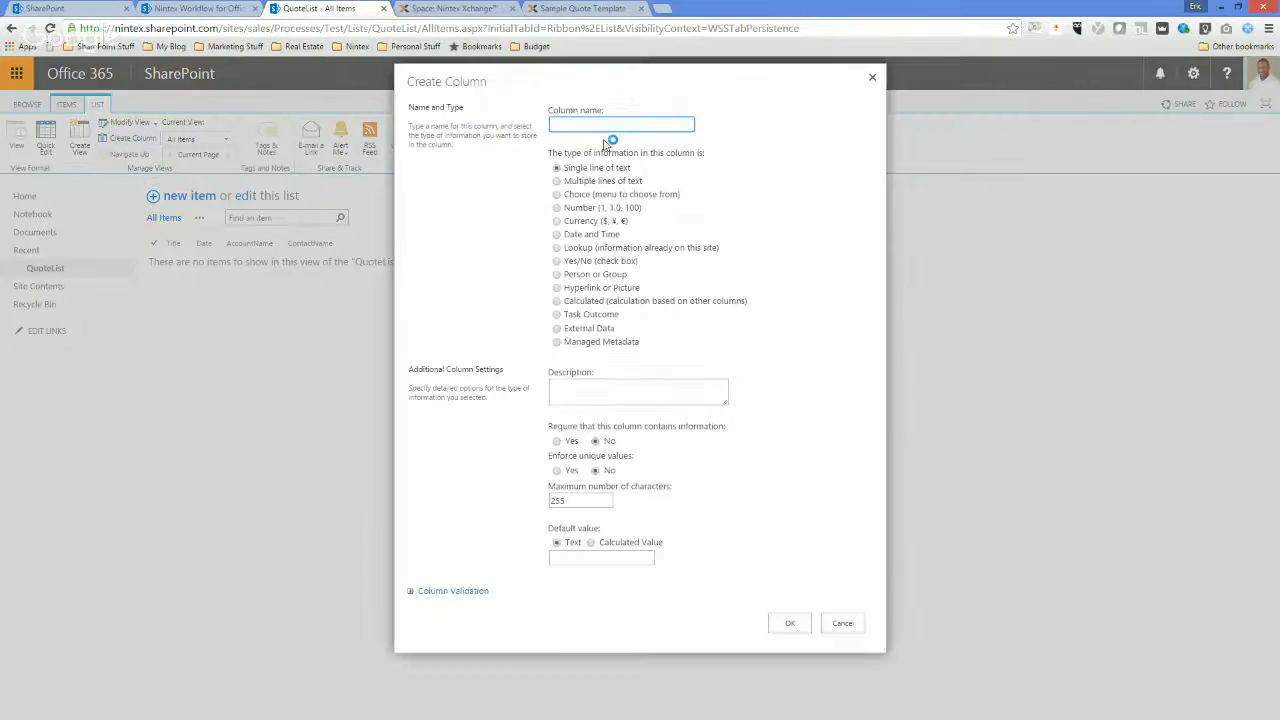
type("Account Billing")
left_click(578, 182)
left_click(778, 593)
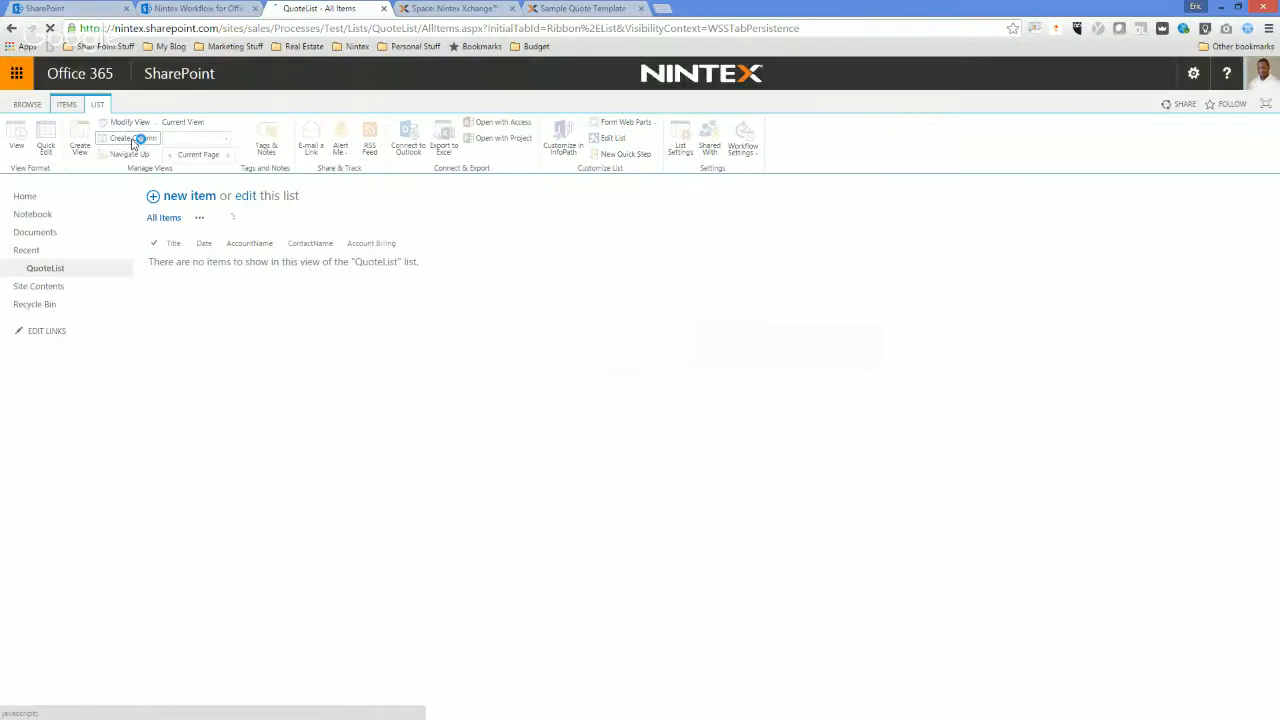
Create a QuoteList item titled Quote Sample, leaving its other fields empty, and save it.
left_click(133, 140)
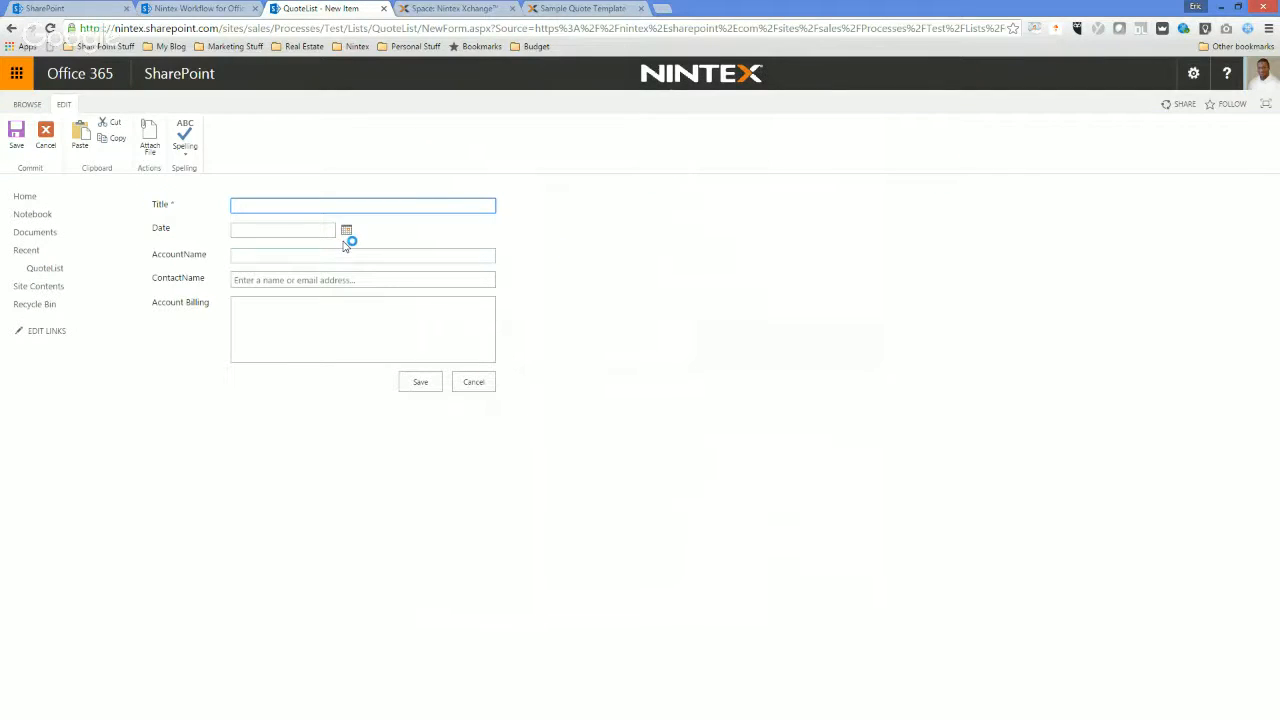
type("Quote Sample")
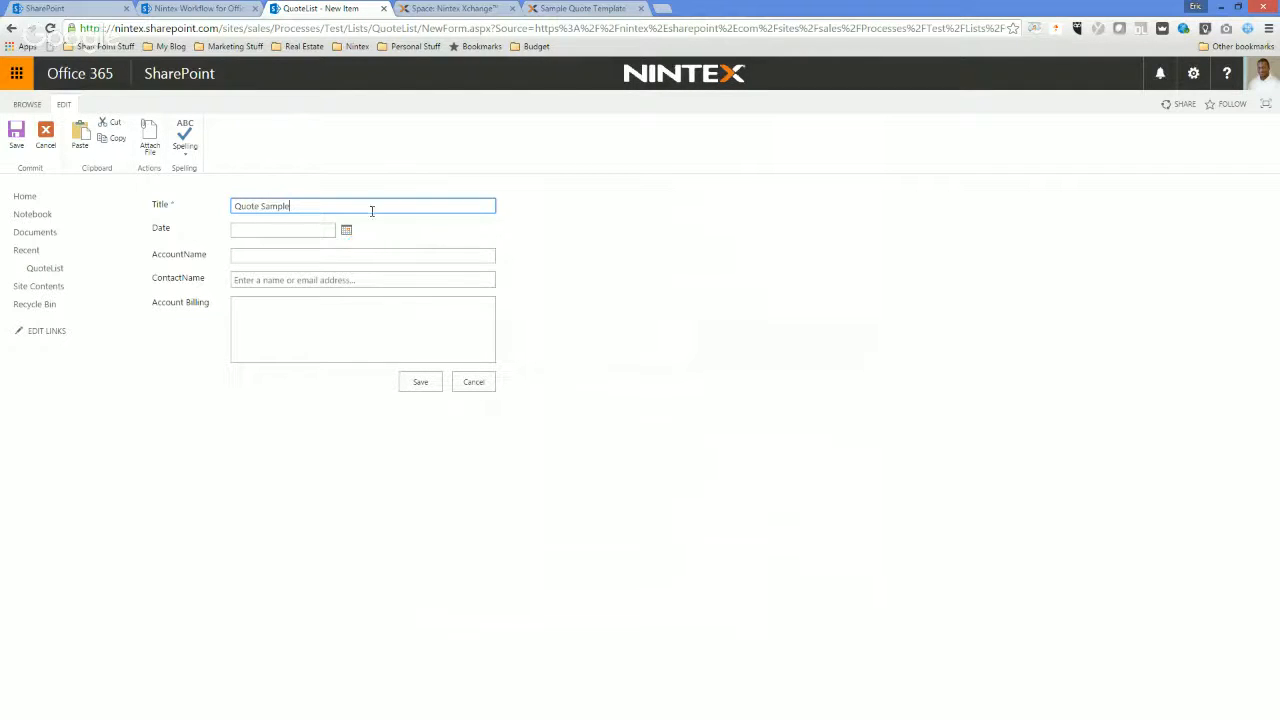
left_click(428, 382)
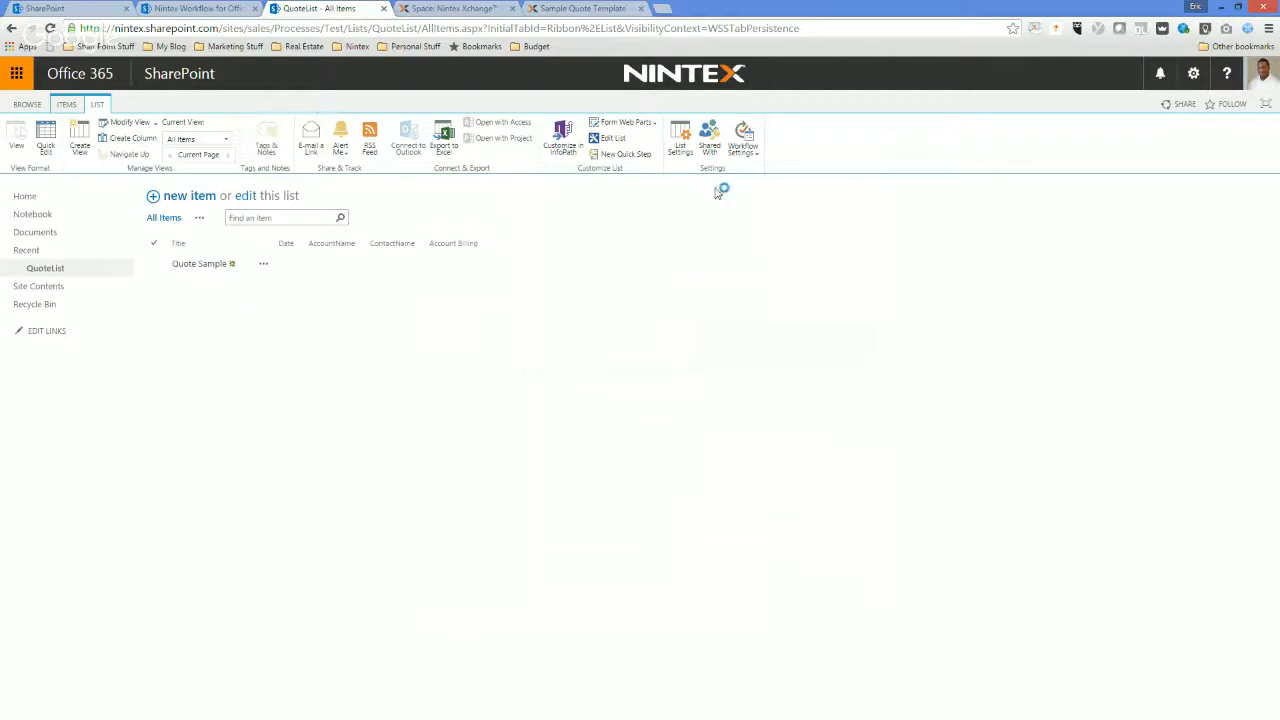
Check the apps that can be added to the Test site for Nintex Forms for Office 365, and return to QuoteList.
left_click(1193, 73)
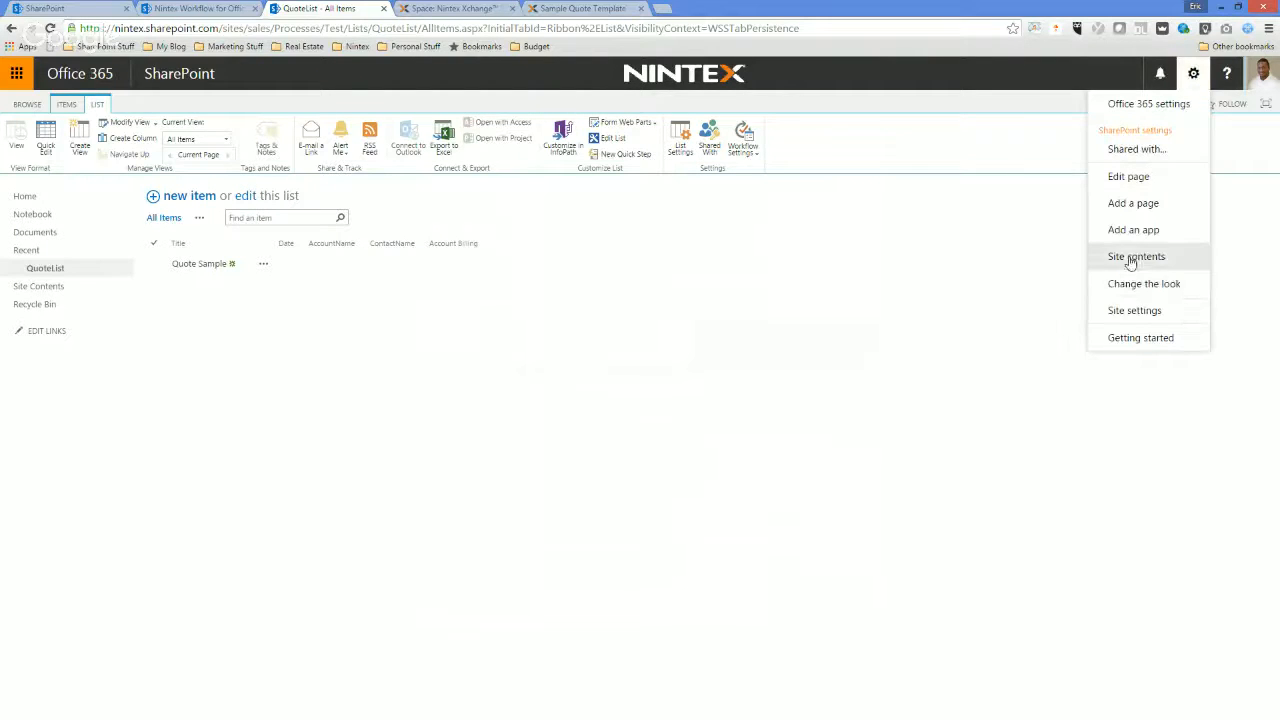
left_click(1130, 240)
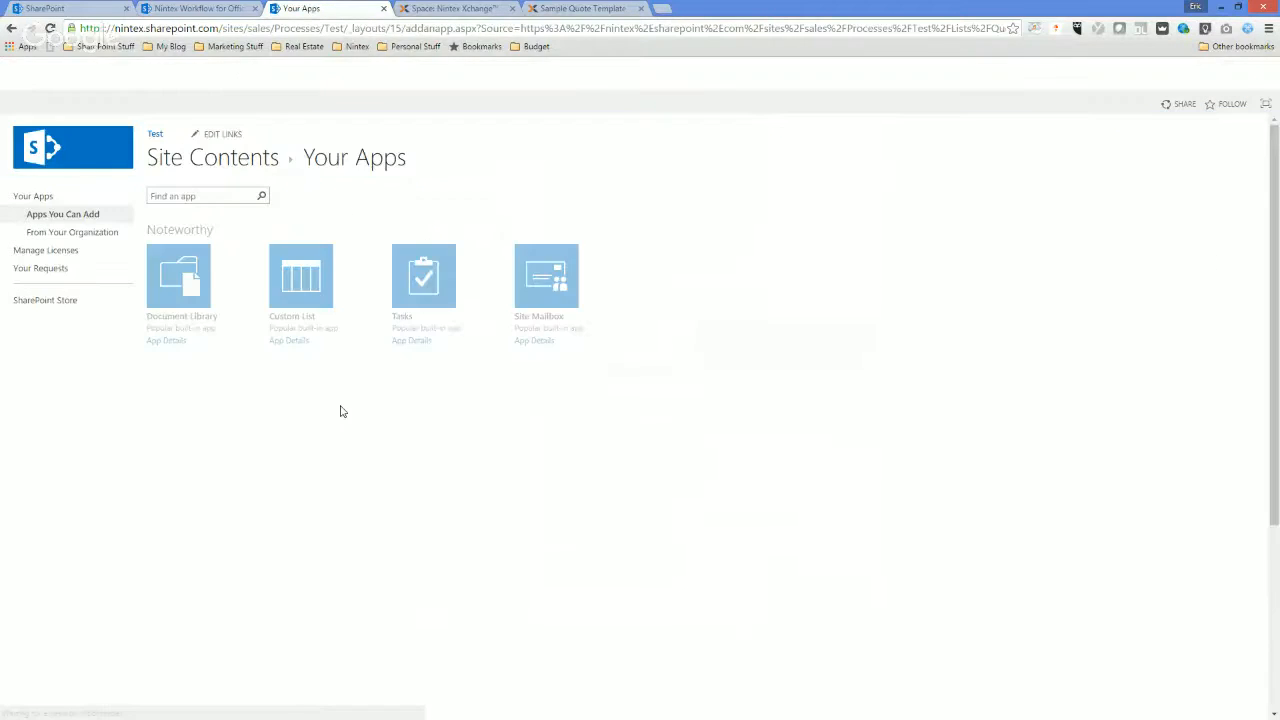
scroll(340, 409, "down", 5)
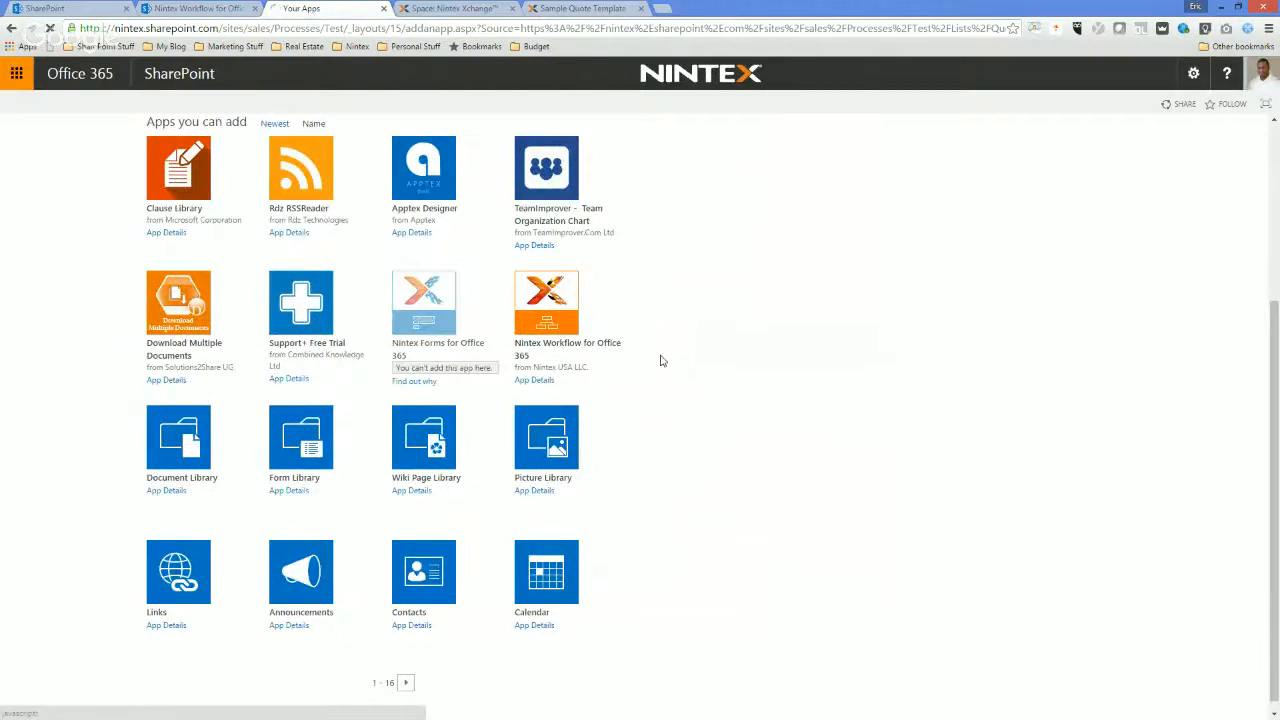
scroll(397, 305, "up", 4)
left_click(11, 29)
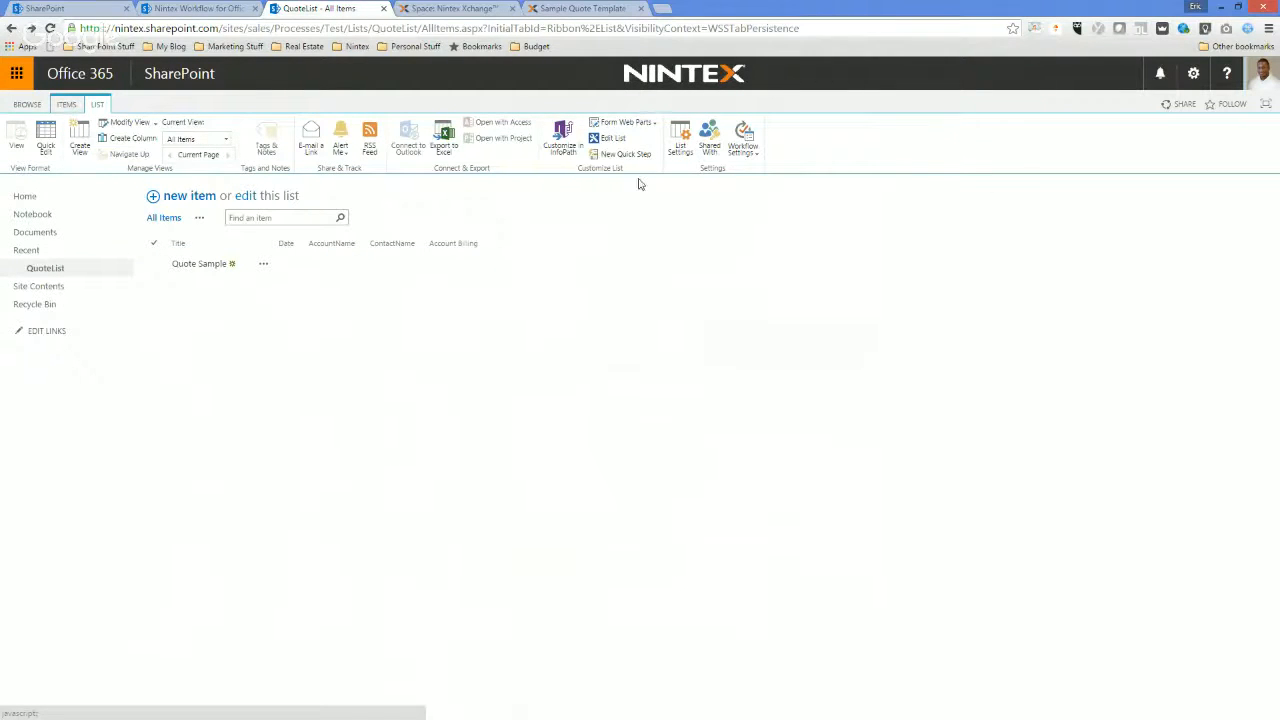
Save QuoteList as a list template with file name and template name QuoteTest, including its content.
left_click(680, 138)
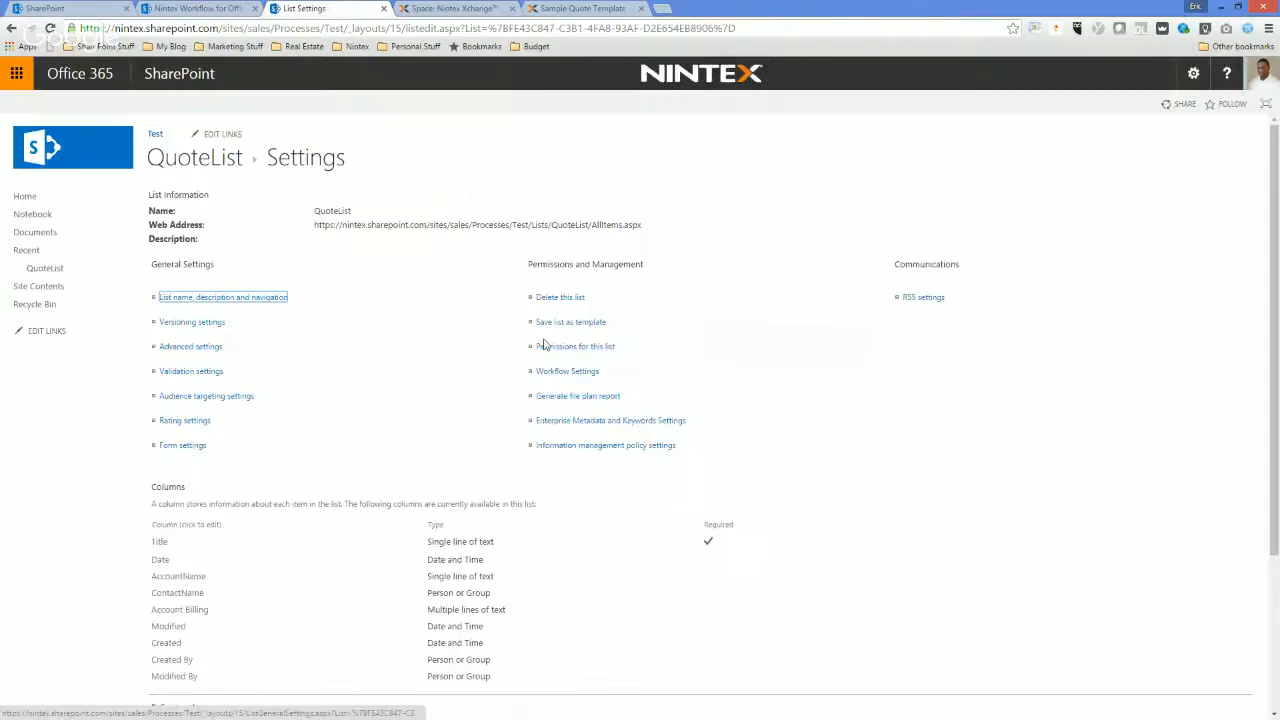
left_click(570, 324)
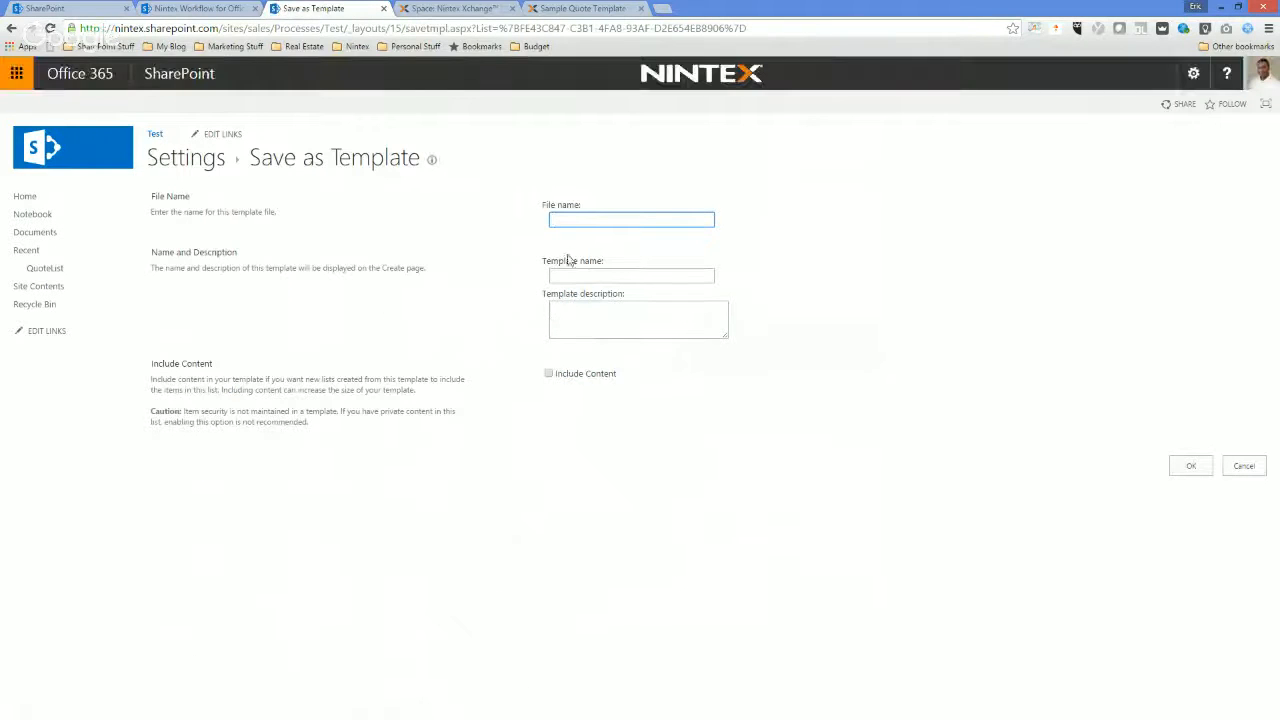
type("QuoteTest")
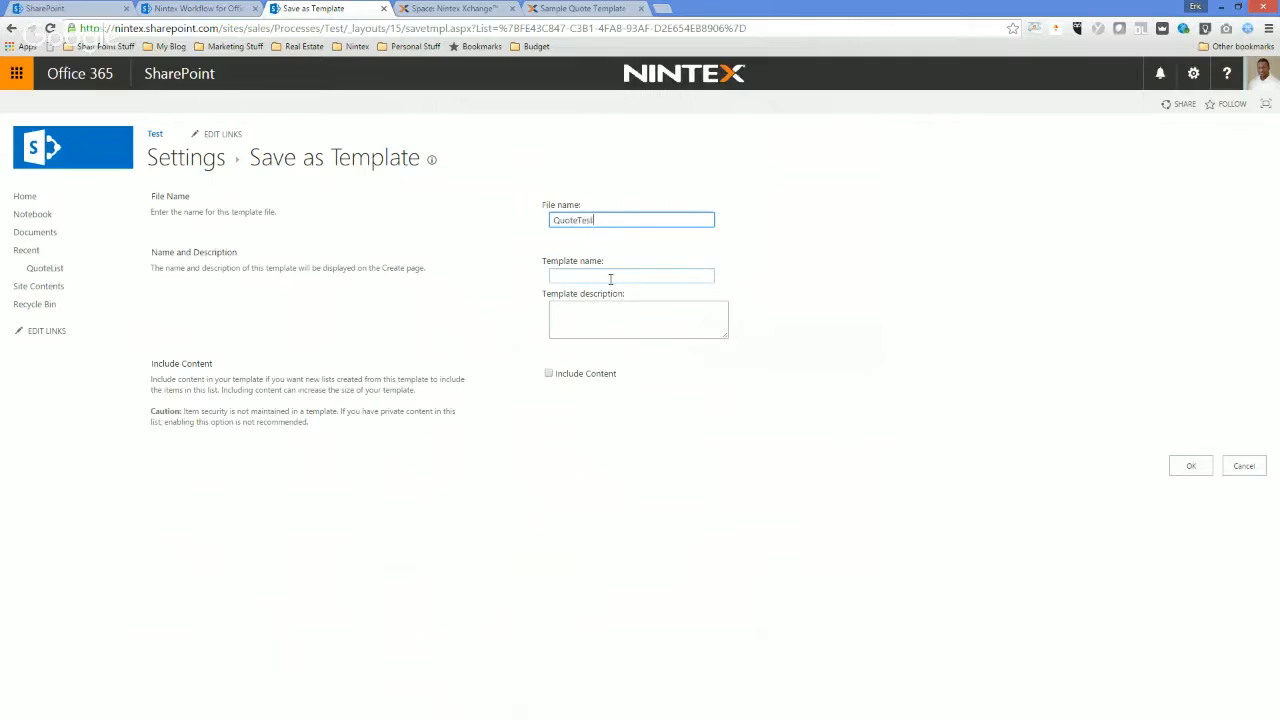
left_click(610, 276)
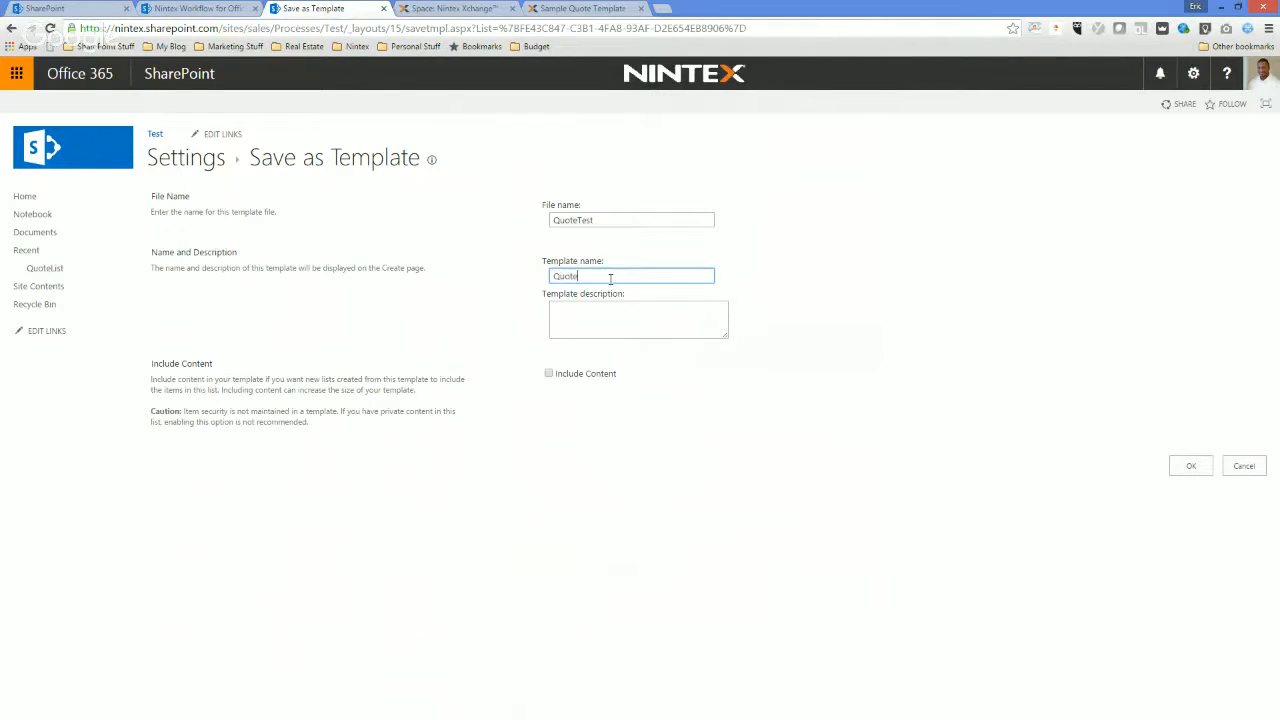
type("QuoteTest")
left_click(601, 374)
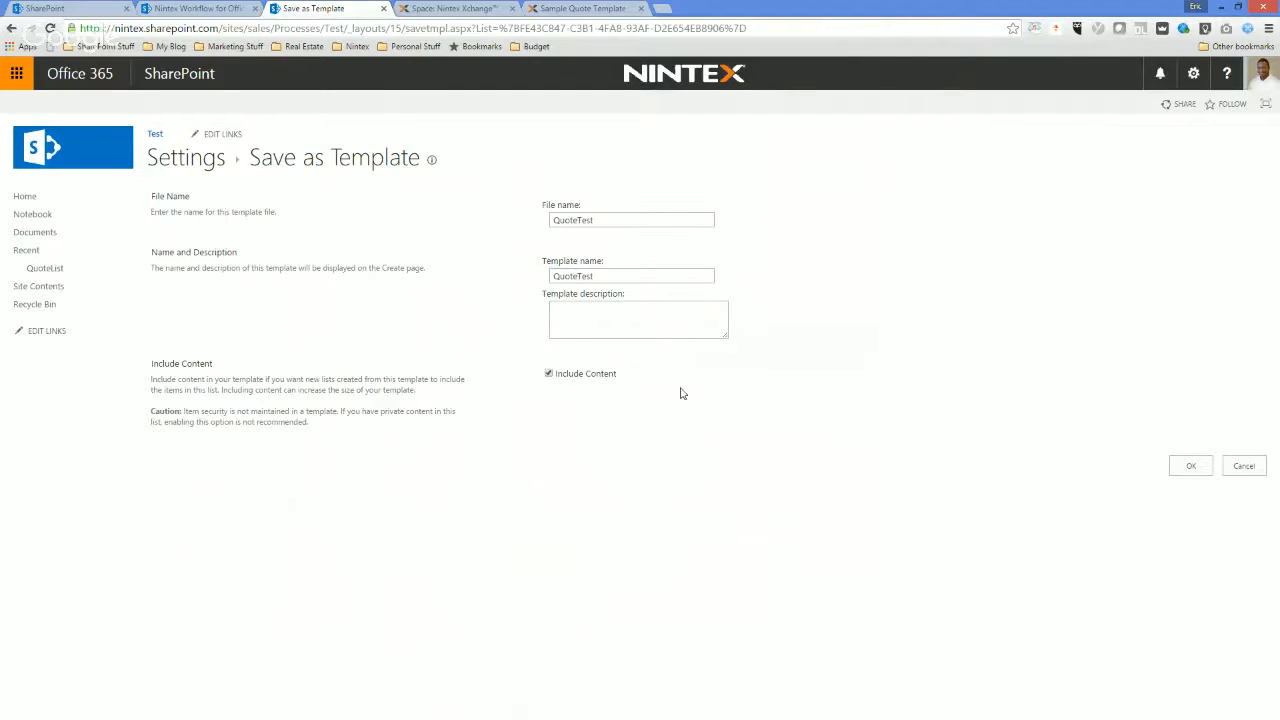
left_click(1192, 467)
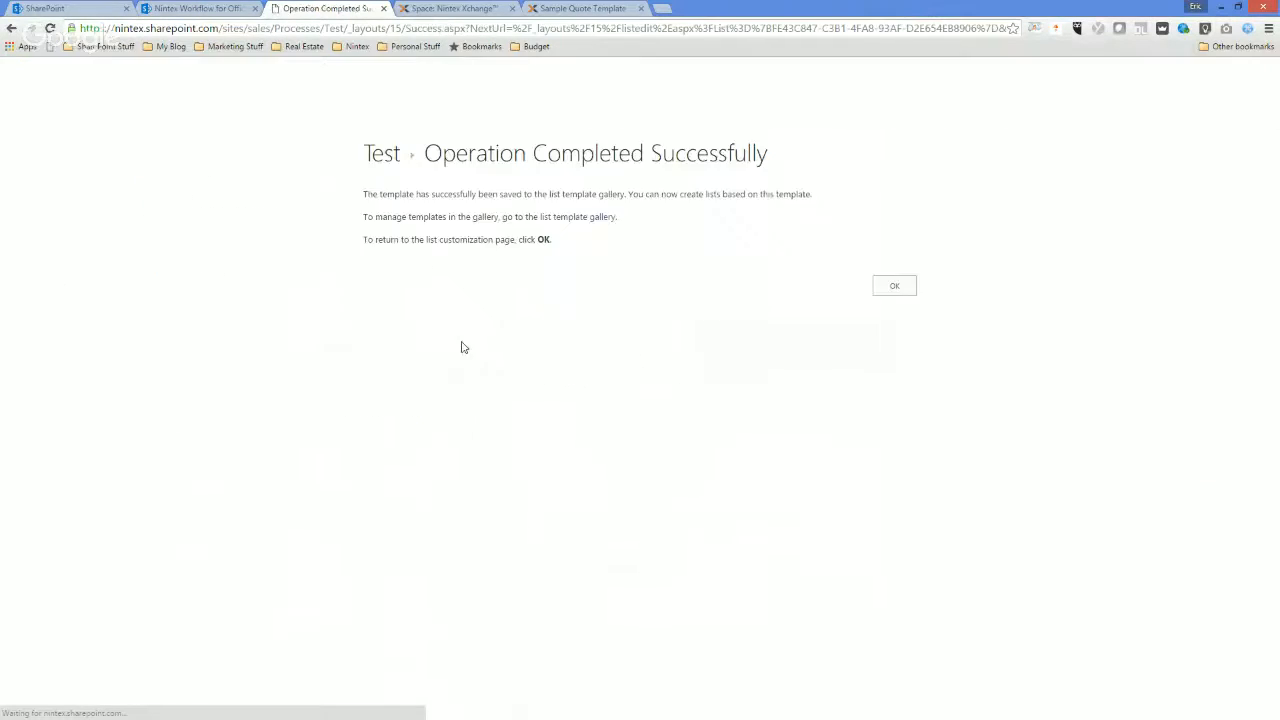
left_click(905, 290)
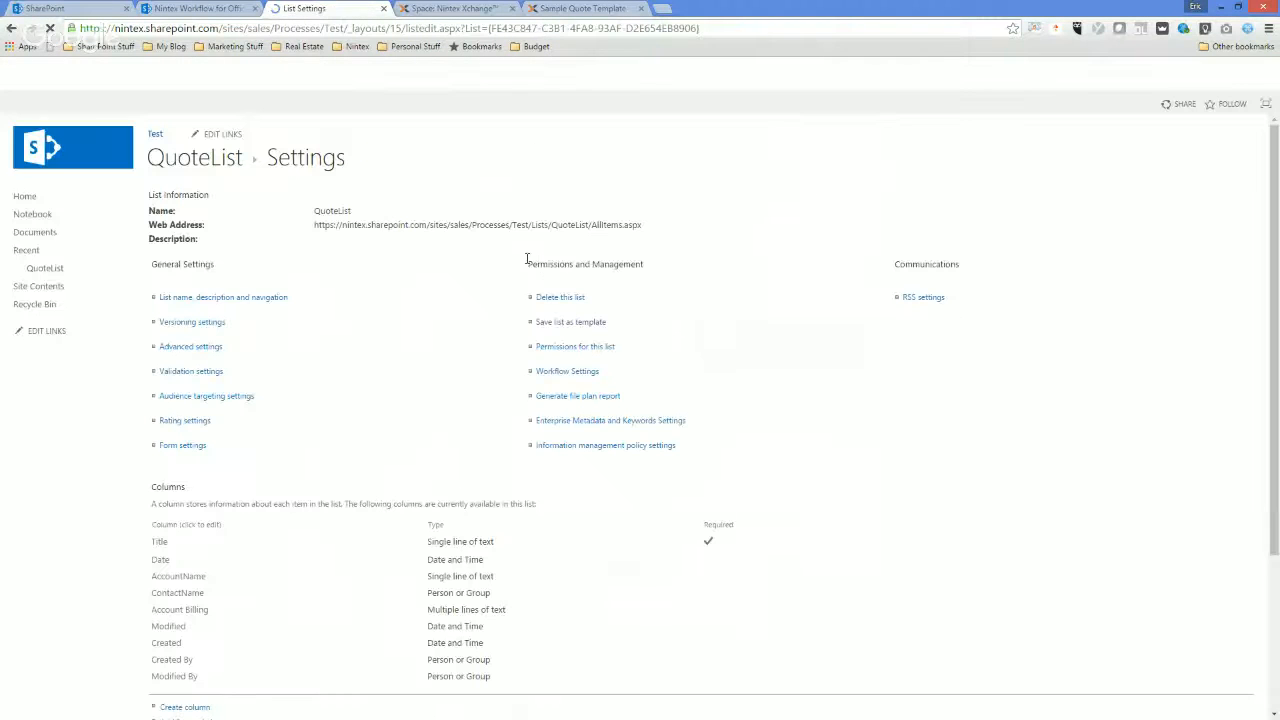
Go from QuoteList up to the parent Processes site and open its page for adding an app.
left_click(40, 270)
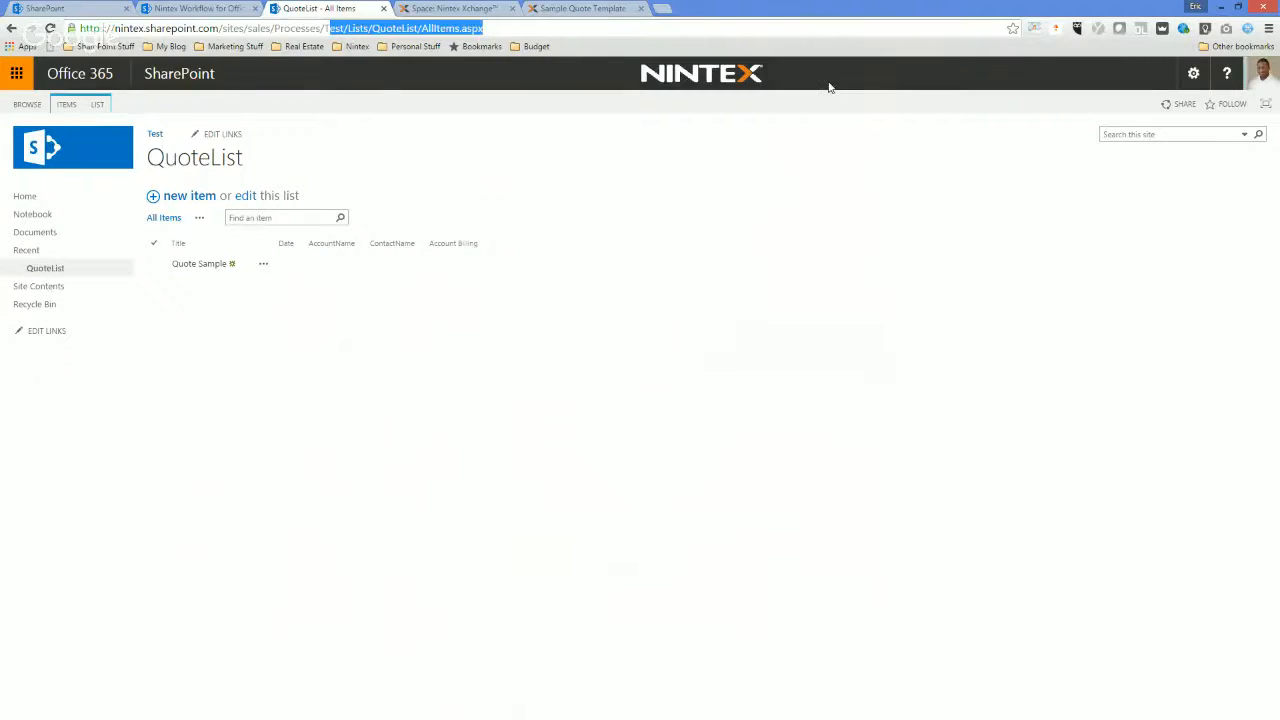
key("BackSpace")
key("BackSpace")
key("Return")
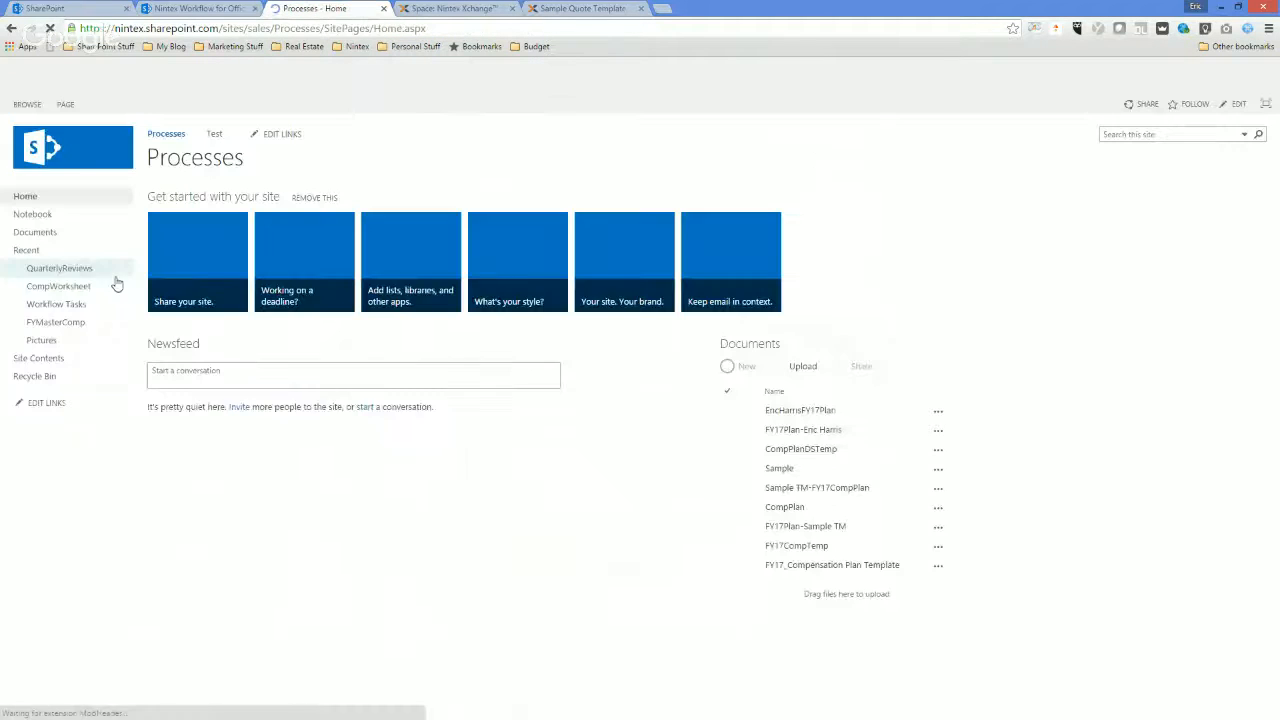
left_click(40, 358)
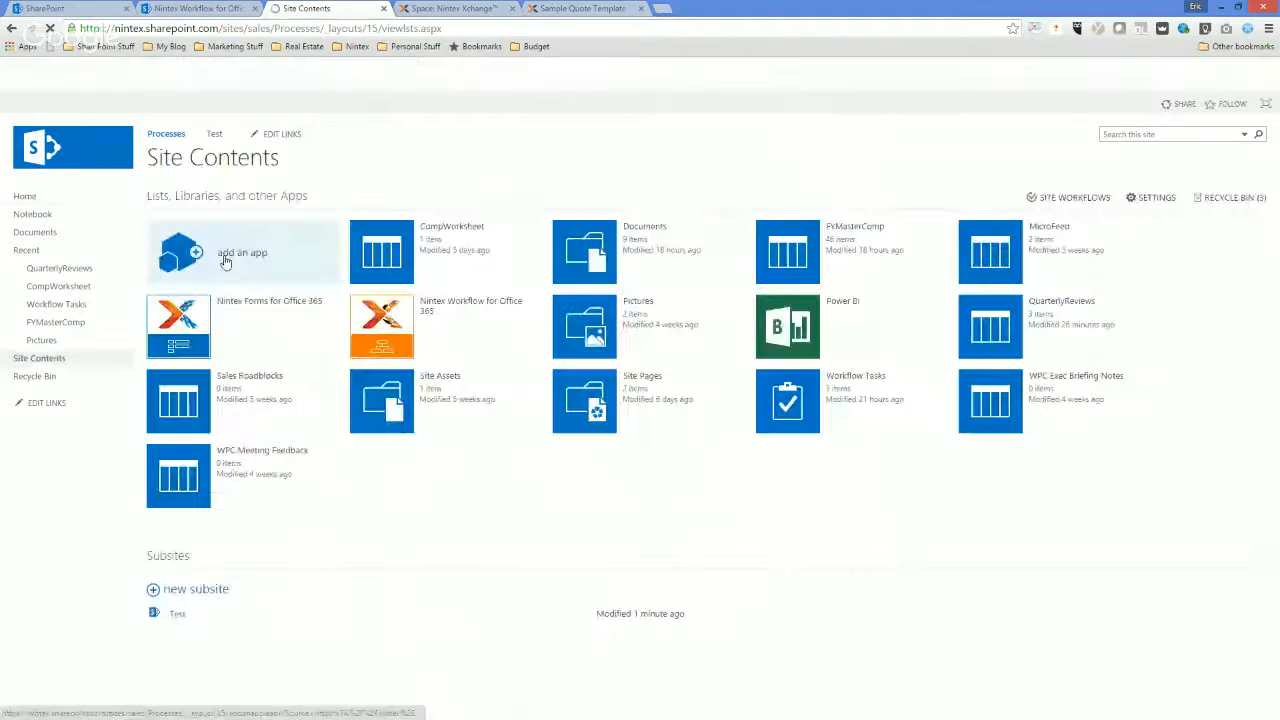
left_click(228, 262)
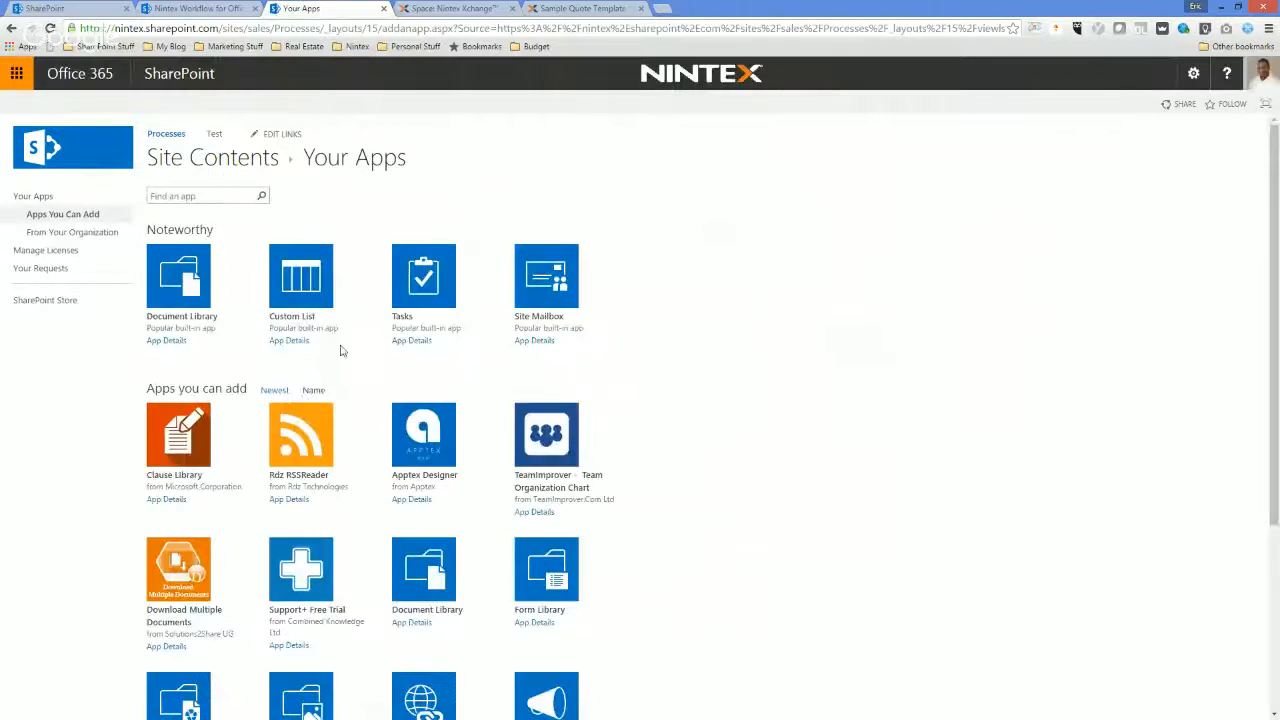
Search the available apps for "quote" and create a list named QuoteList on the Processes site from the QuoteTest template.
scroll(500, 491, "down", 4)
left_click(406, 671)
scroll(240, 250, "up", 4)
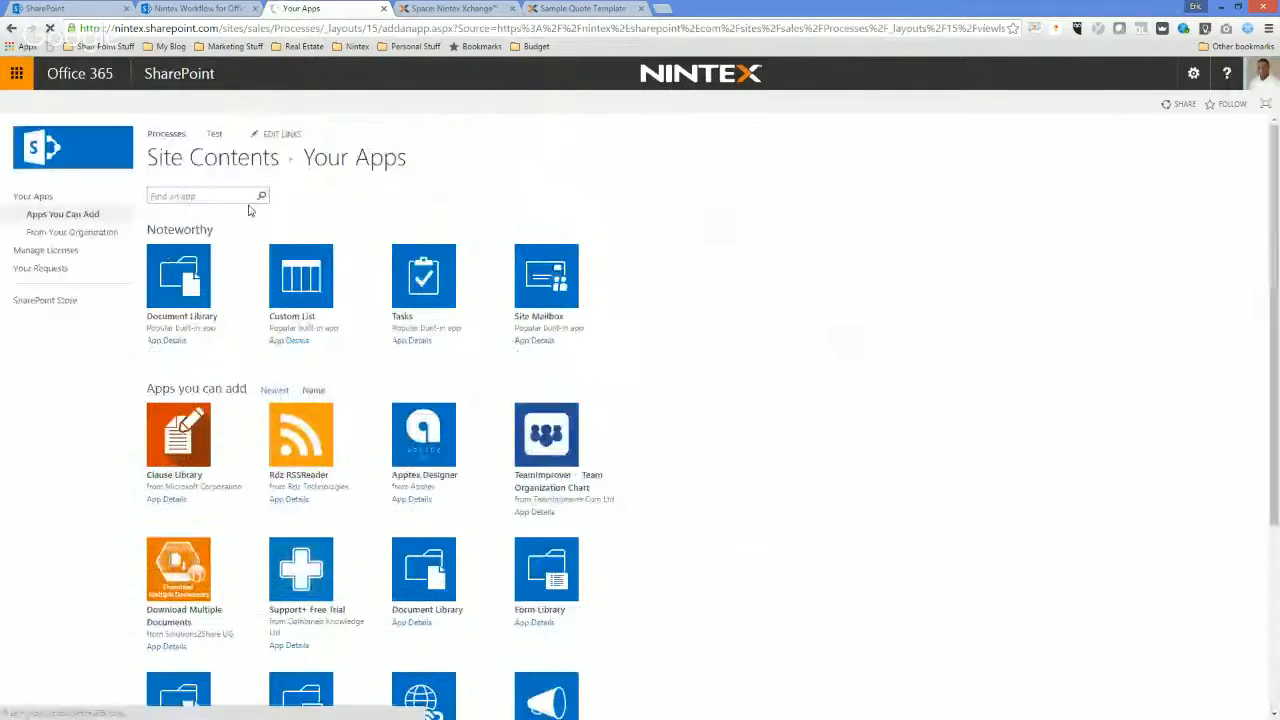
left_click(236, 198)
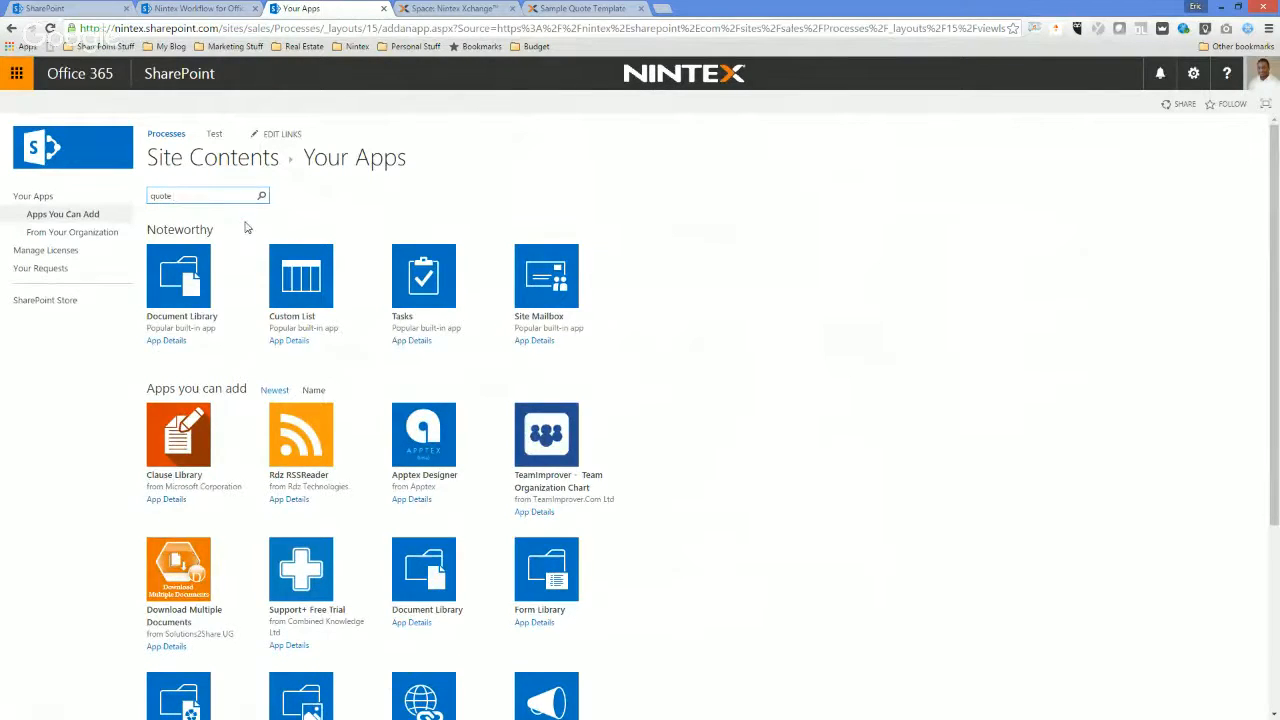
key("Return")
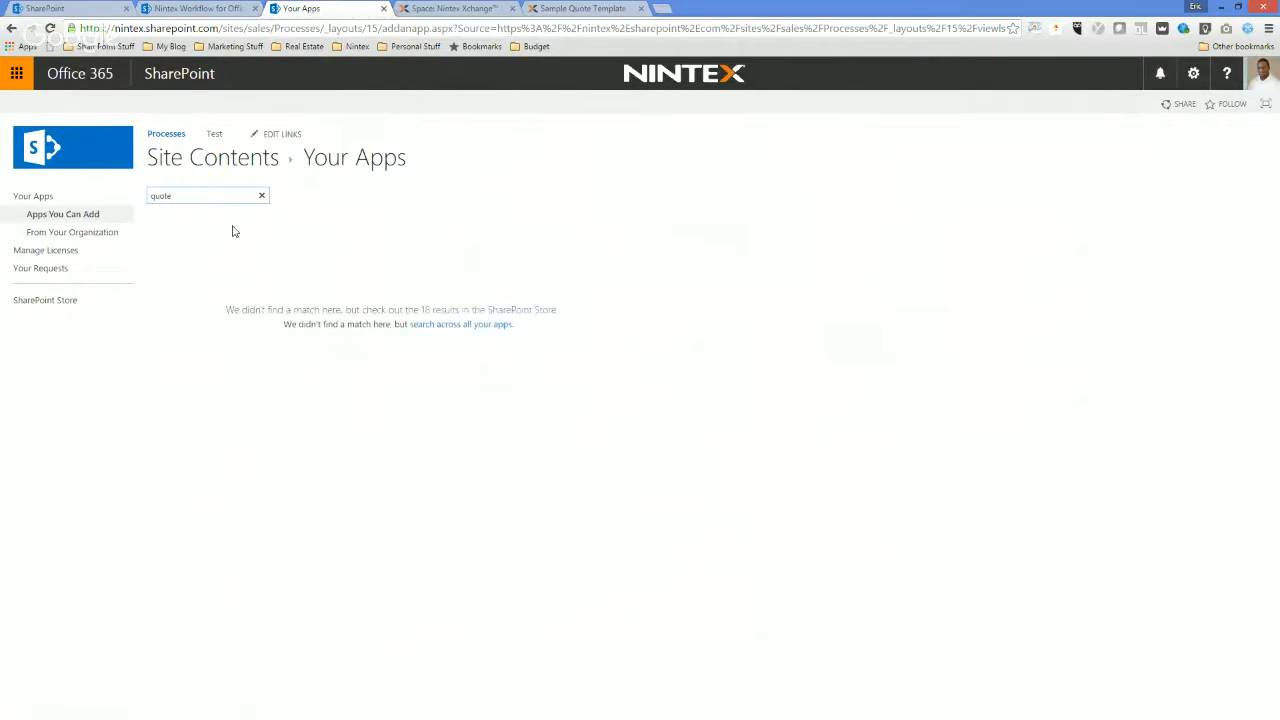
left_click(196, 197)
key("Return")
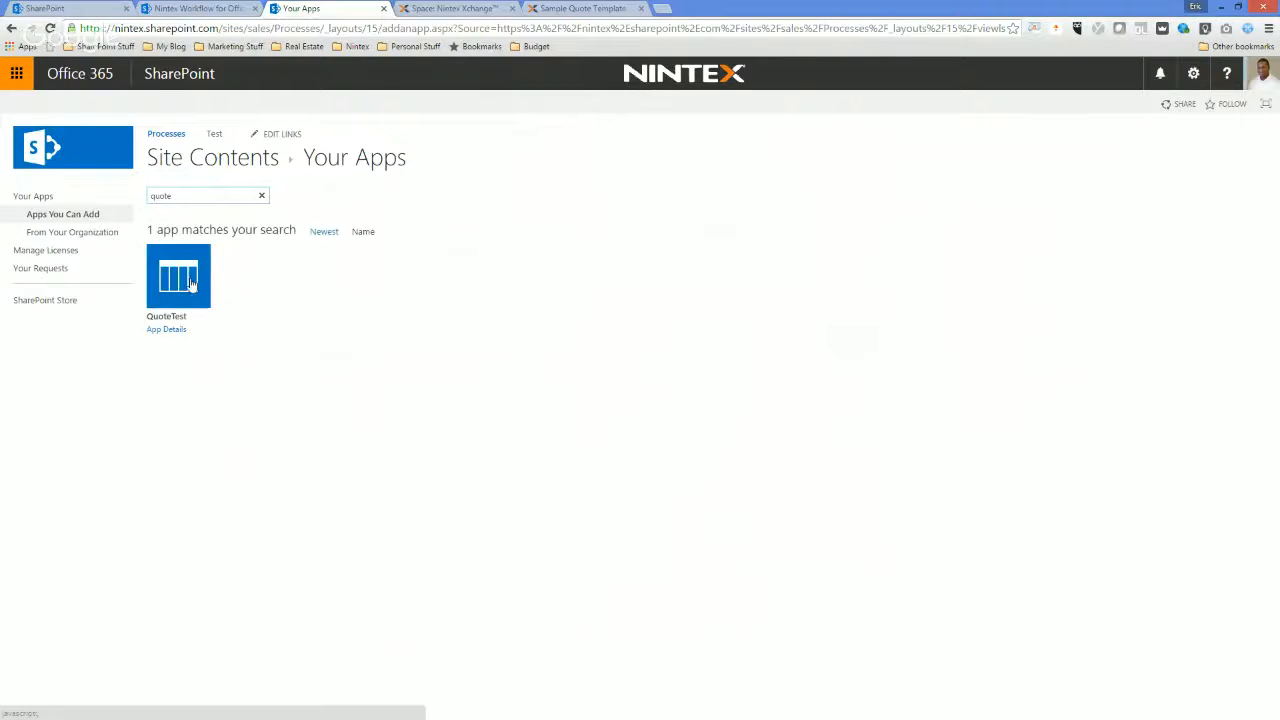
left_click(190, 285)
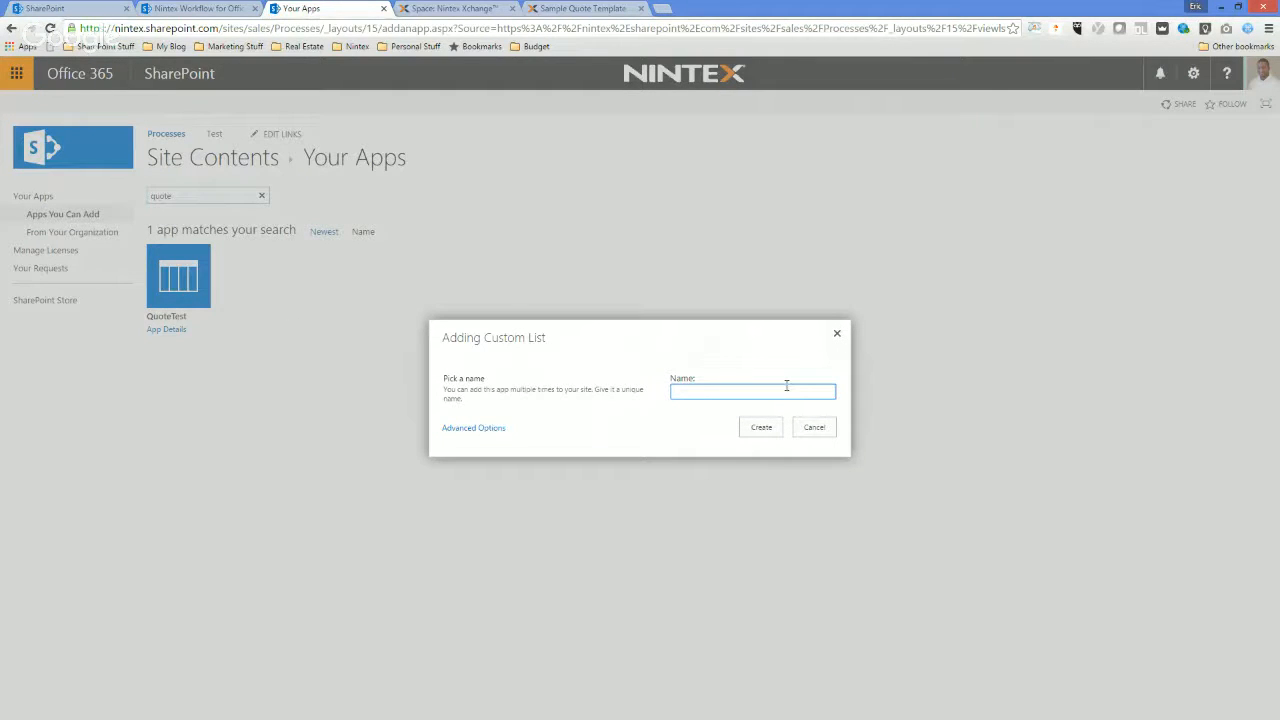
type("QuoteList")
left_click(700, 407)
left_click(761, 427)
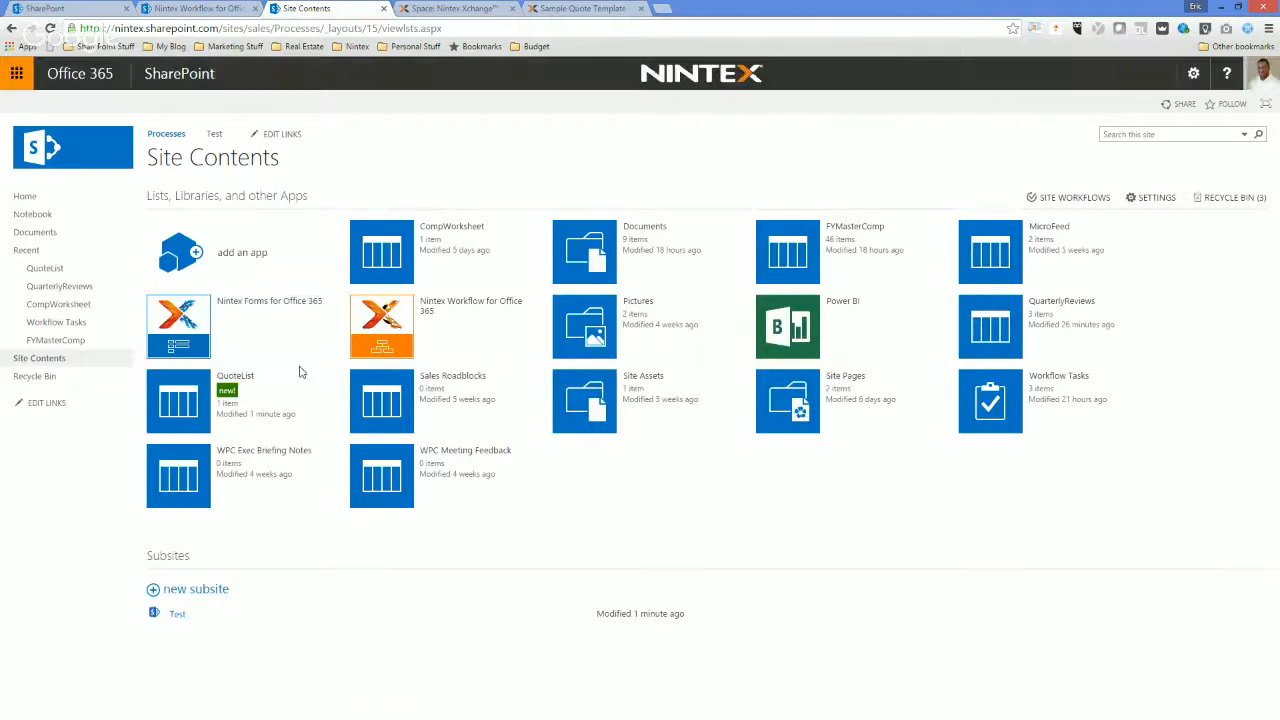
Open the Processes site's QuoteList and start designing its item form in Nintex Forms.
left_click(195, 397)
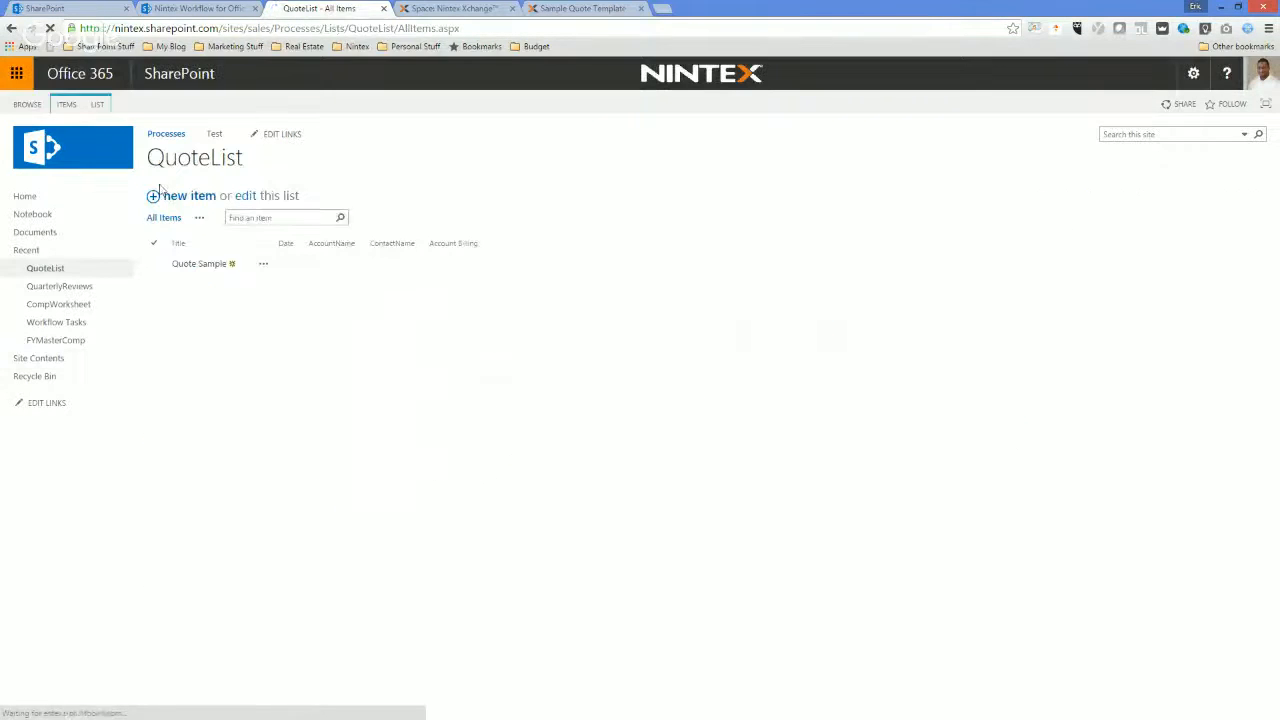
left_click(97, 104)
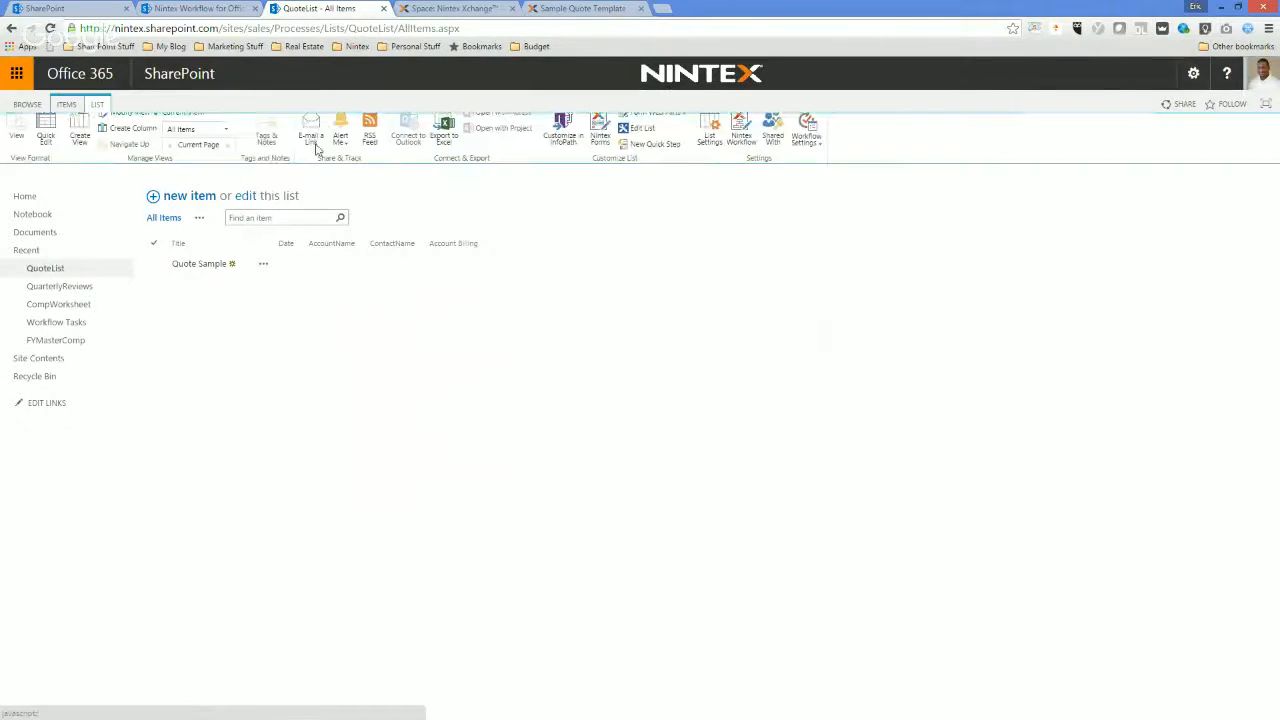
left_click(601, 138)
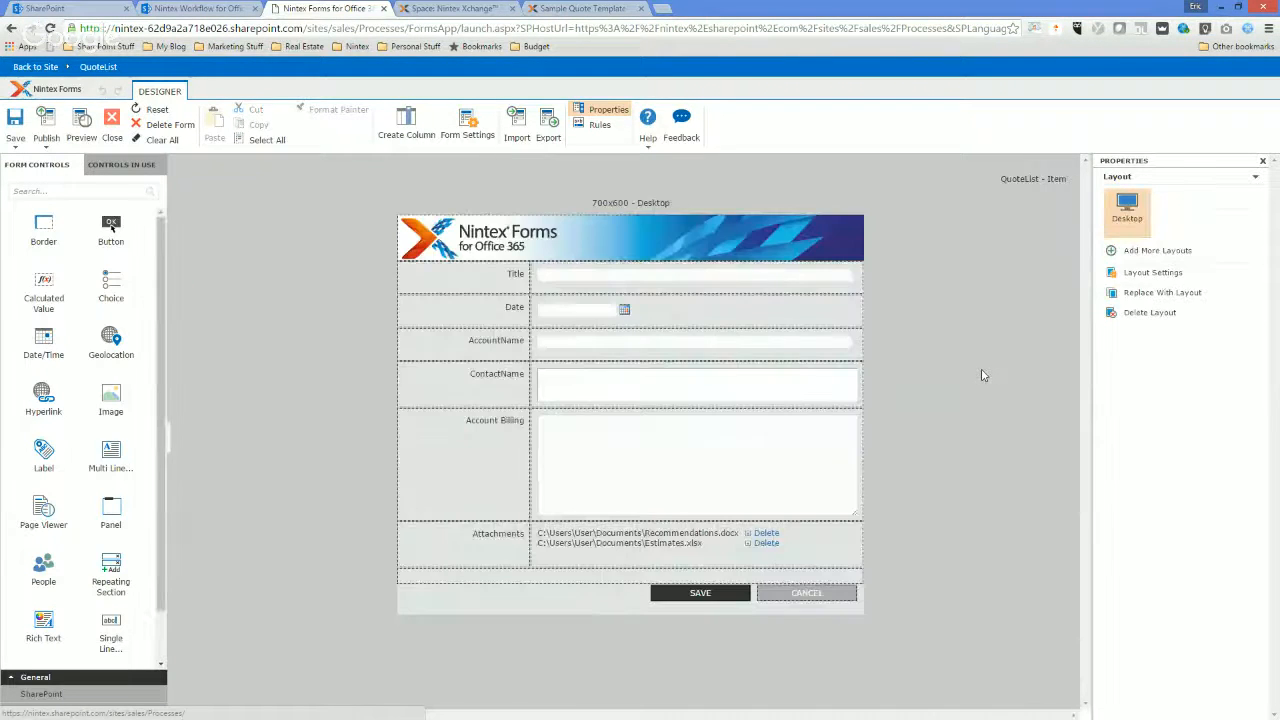
Change the form's AccountName label text to Account Name and its ContactName label text to Contact Name.
left_click(502, 345)
left_click(1142, 401)
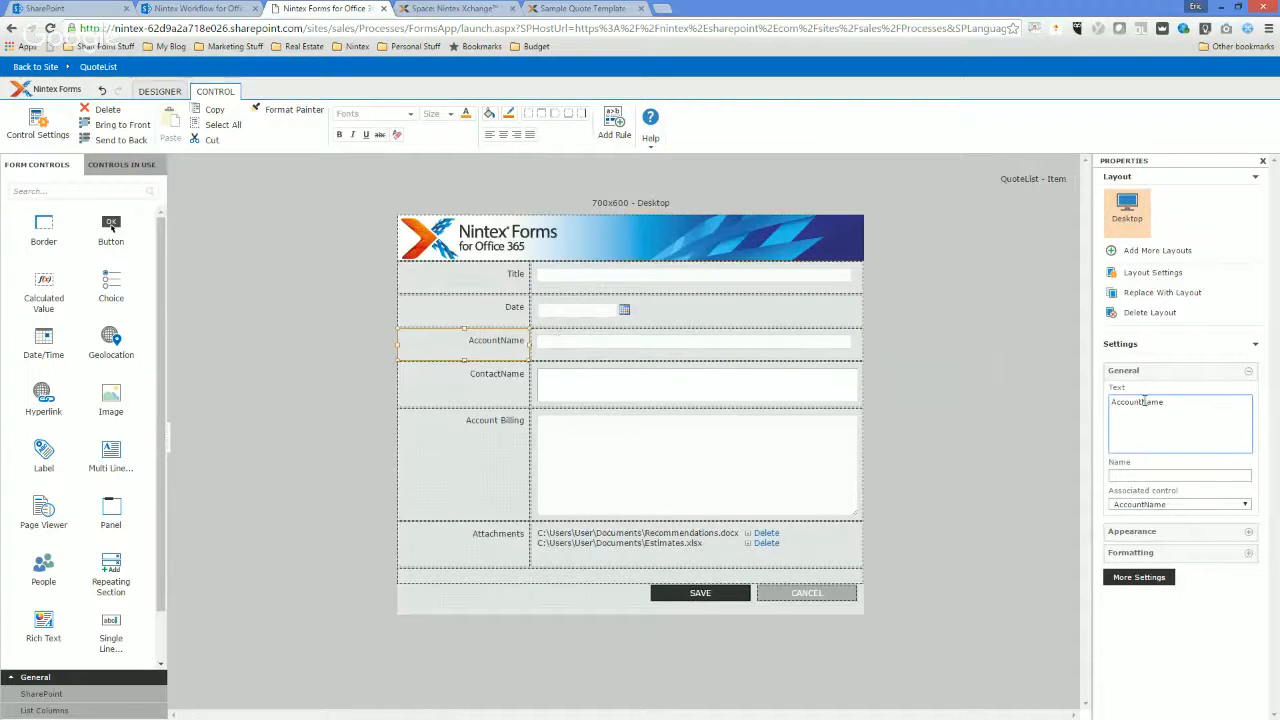
left_click(505, 448)
left_click(507, 398)
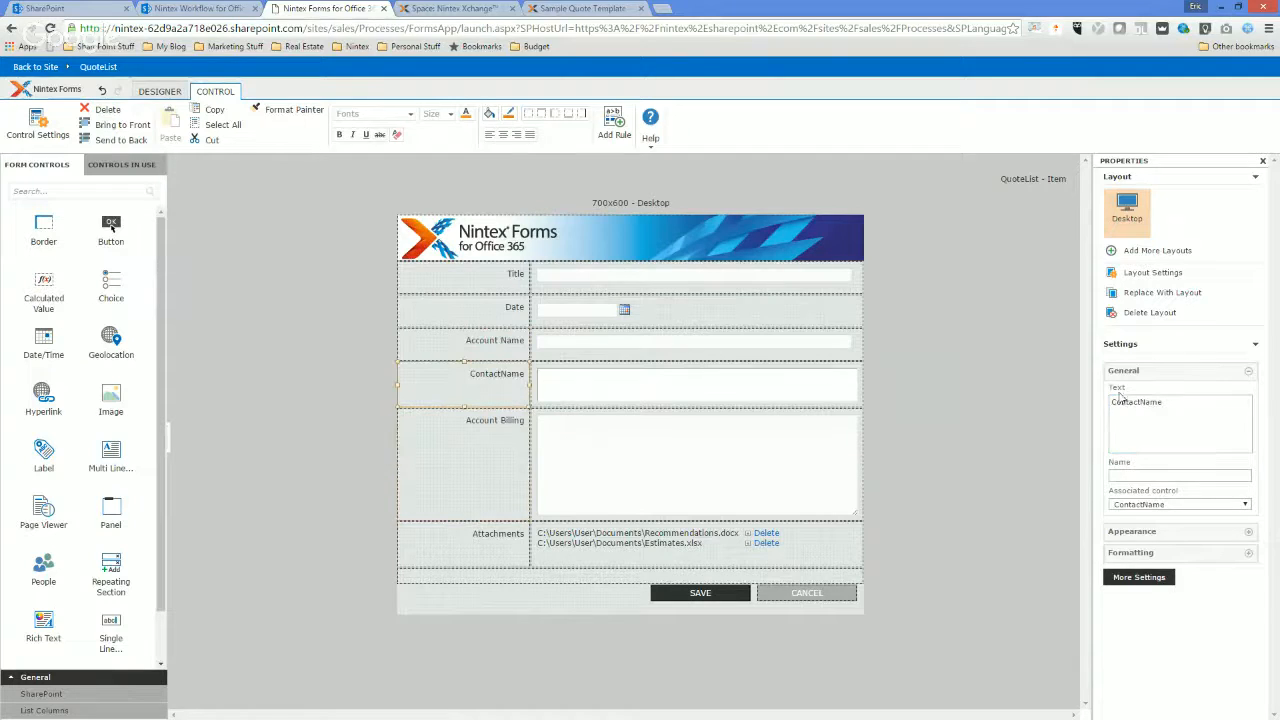
left_click(1143, 402)
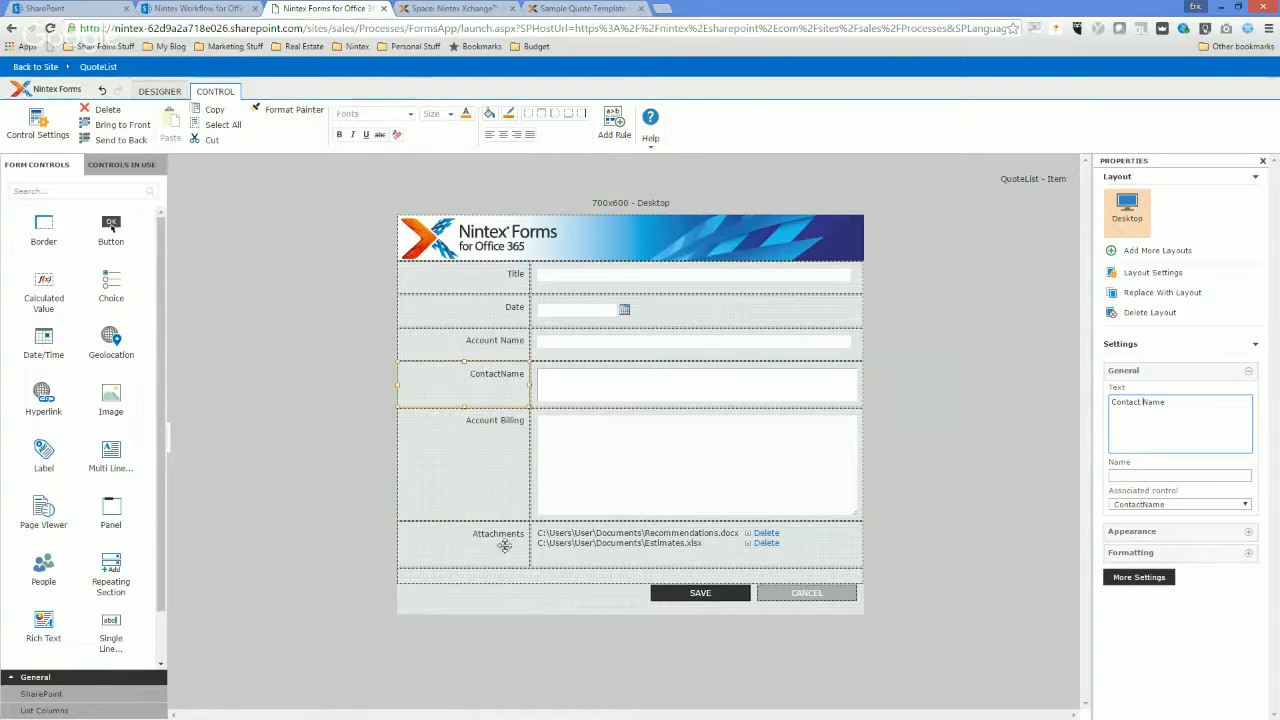
left_click(495, 510)
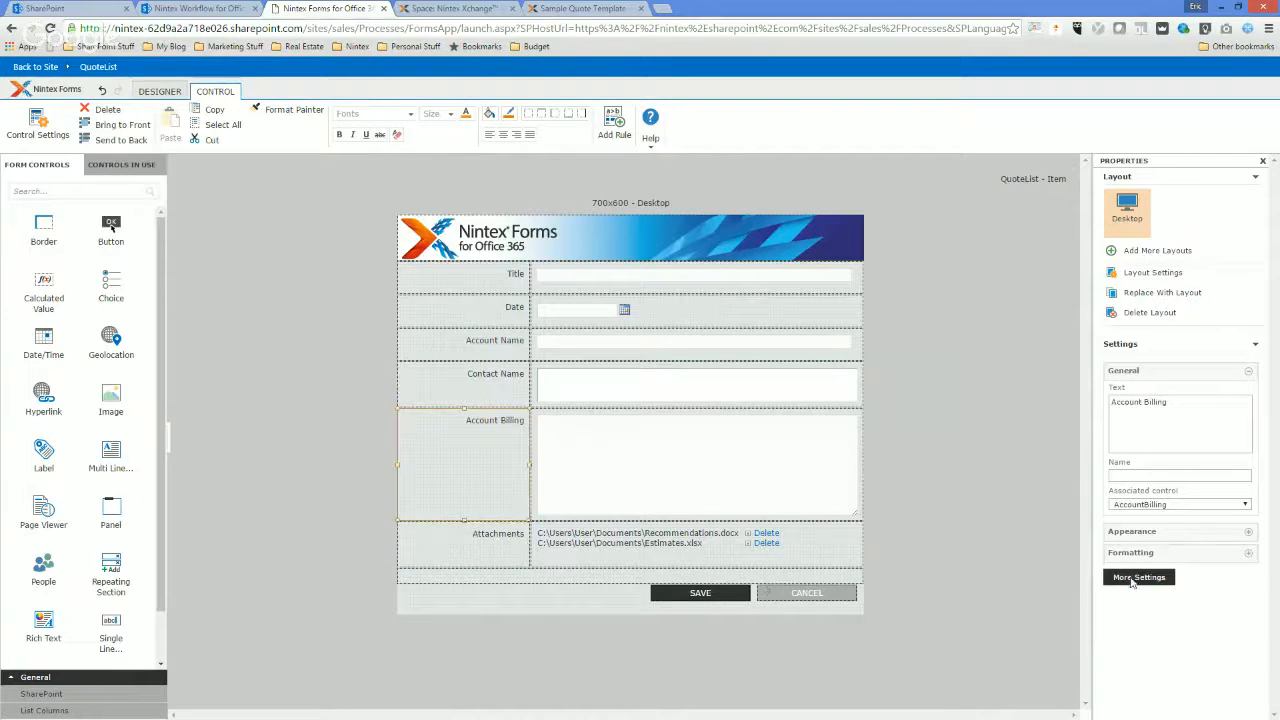
left_click(165, 91)
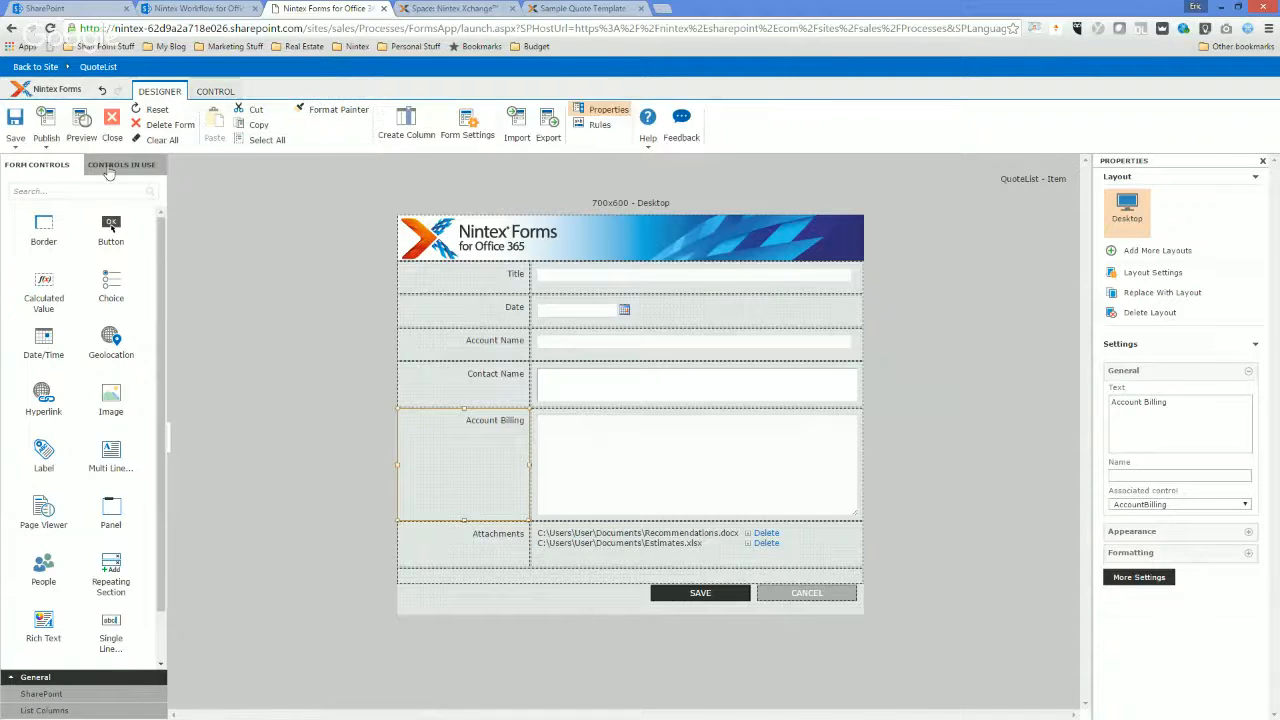
Publish the QuoteList form with its Desktop layout and close the form designer.
left_click(48, 120)
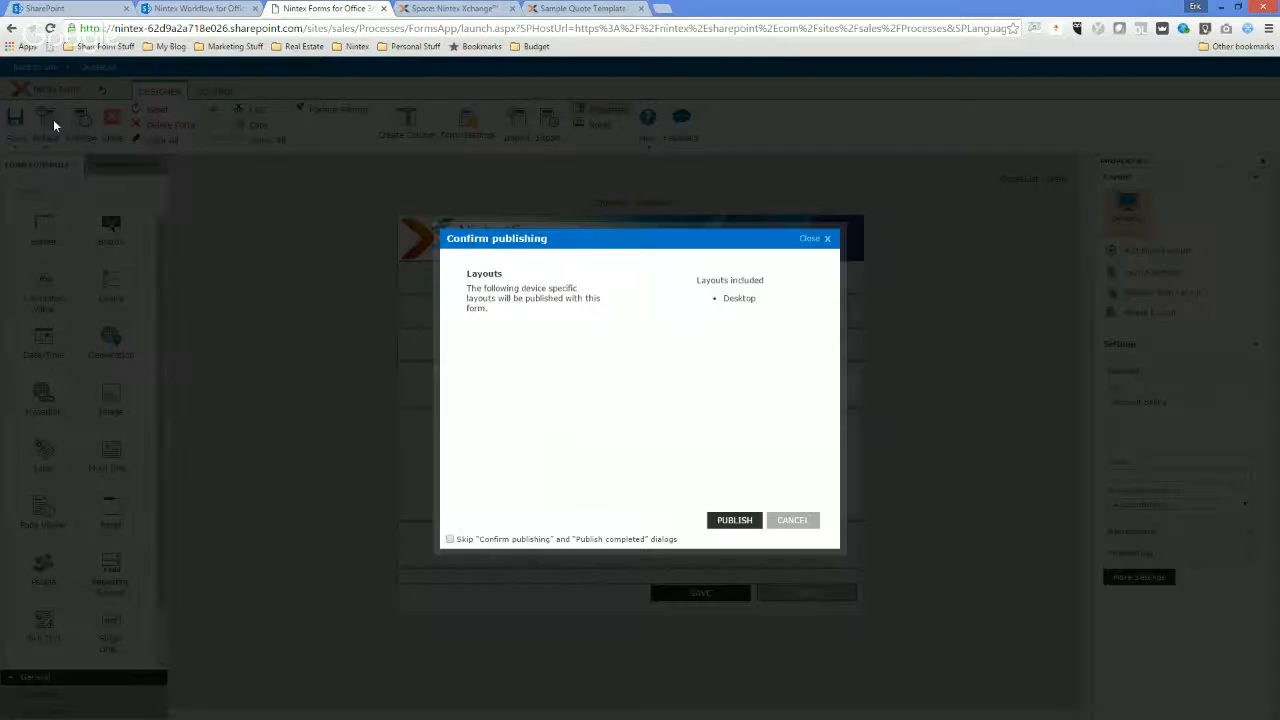
left_click(732, 518)
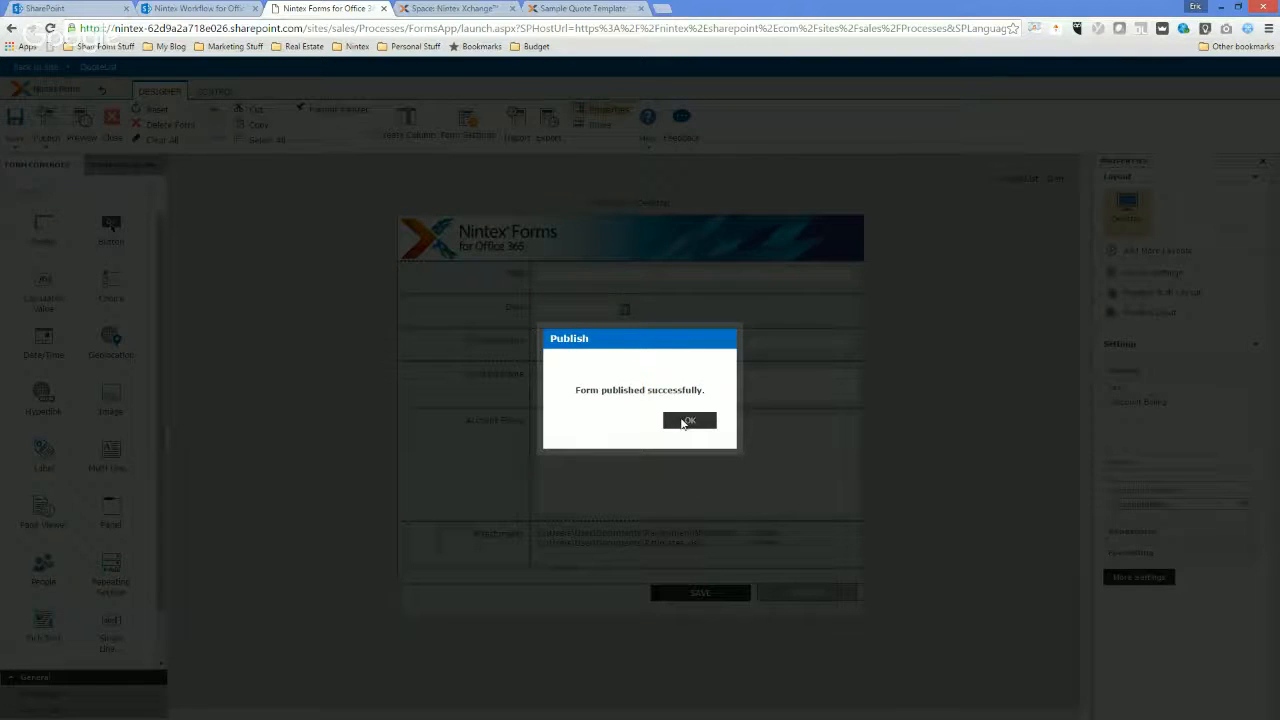
left_click(688, 421)
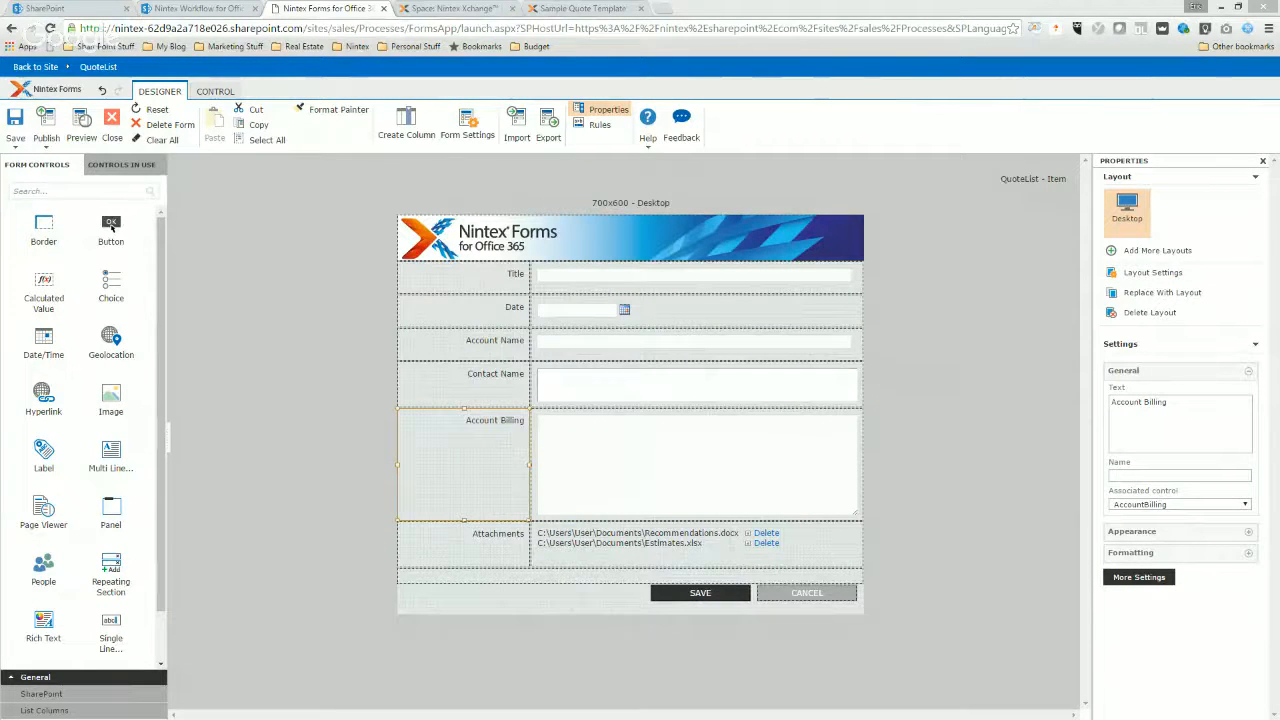
left_click(112, 125)
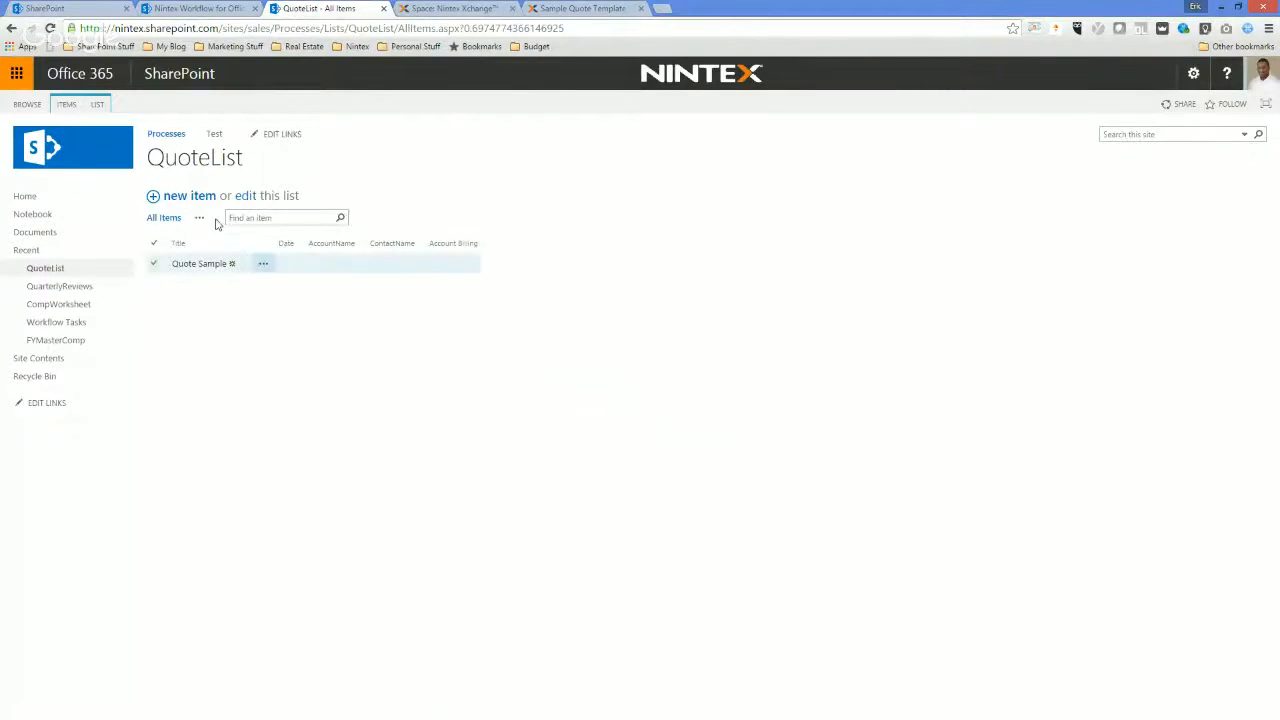
Edit the Quote Sample item, setting its date to 7/6/2016 and its account name to Magic Kingdom Builders.
left_click(263, 263)
left_click(287, 297)
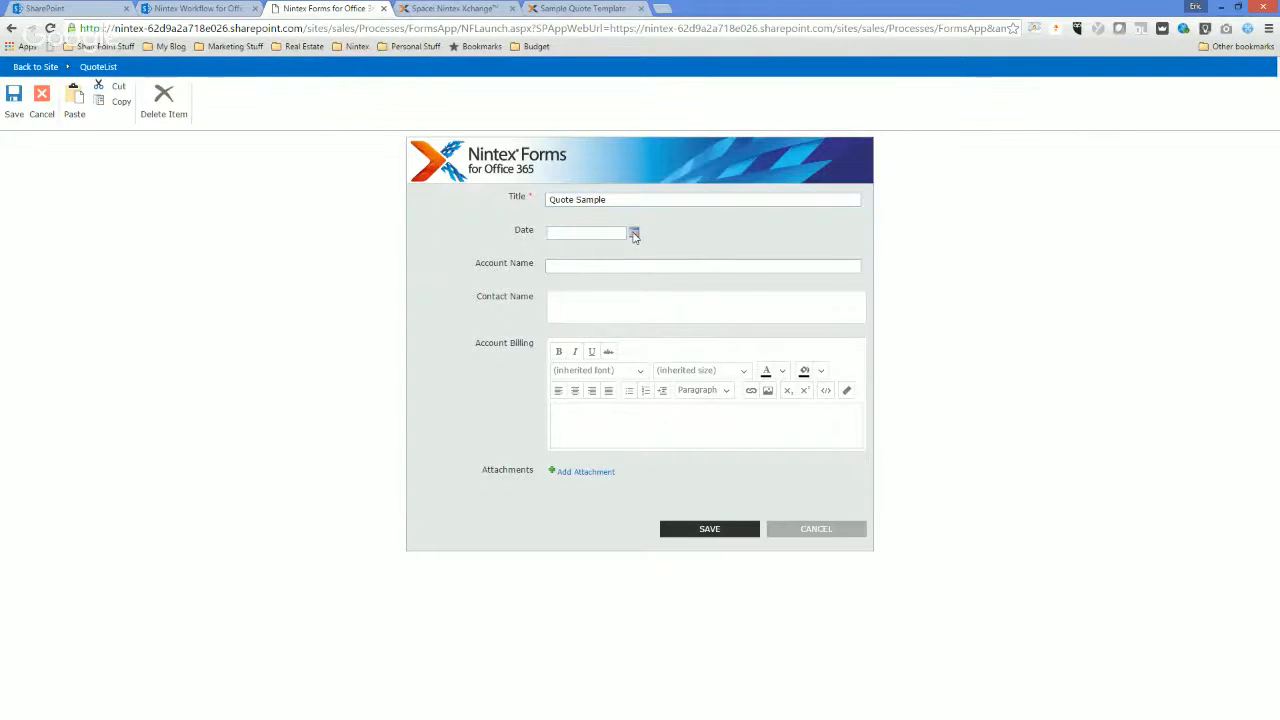
left_click(633, 232)
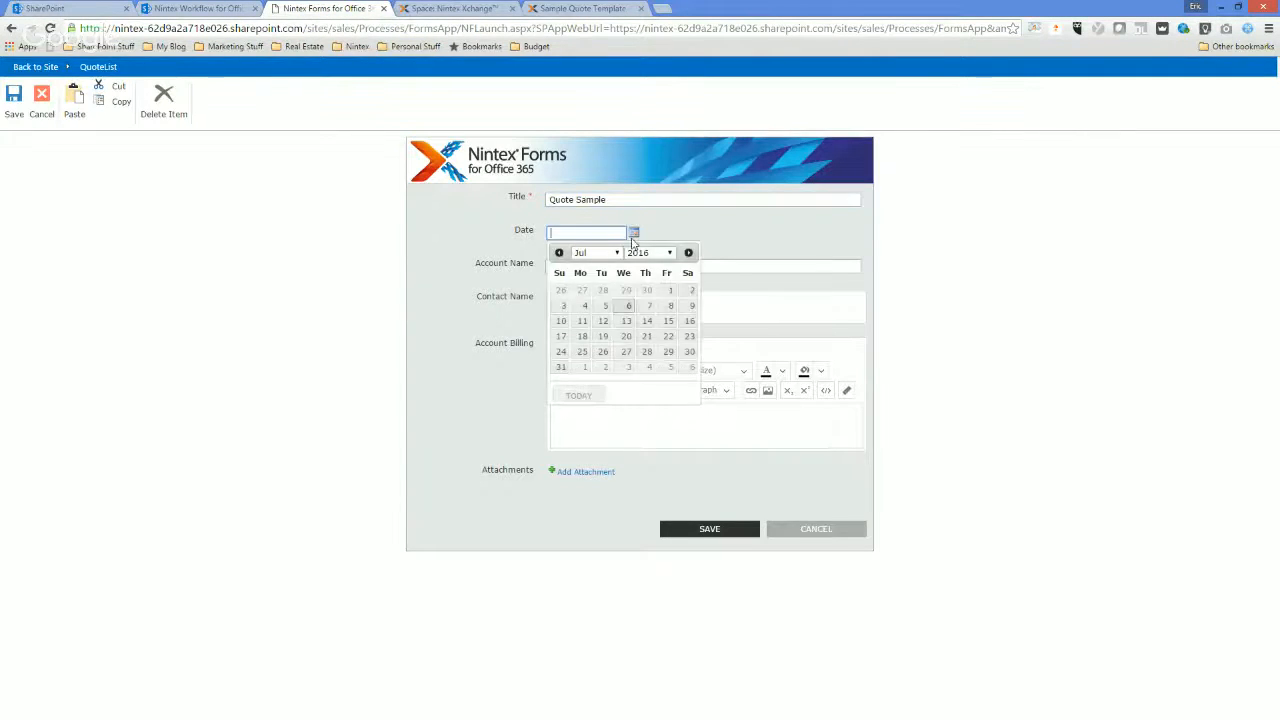
left_click(628, 305)
left_click(572, 266)
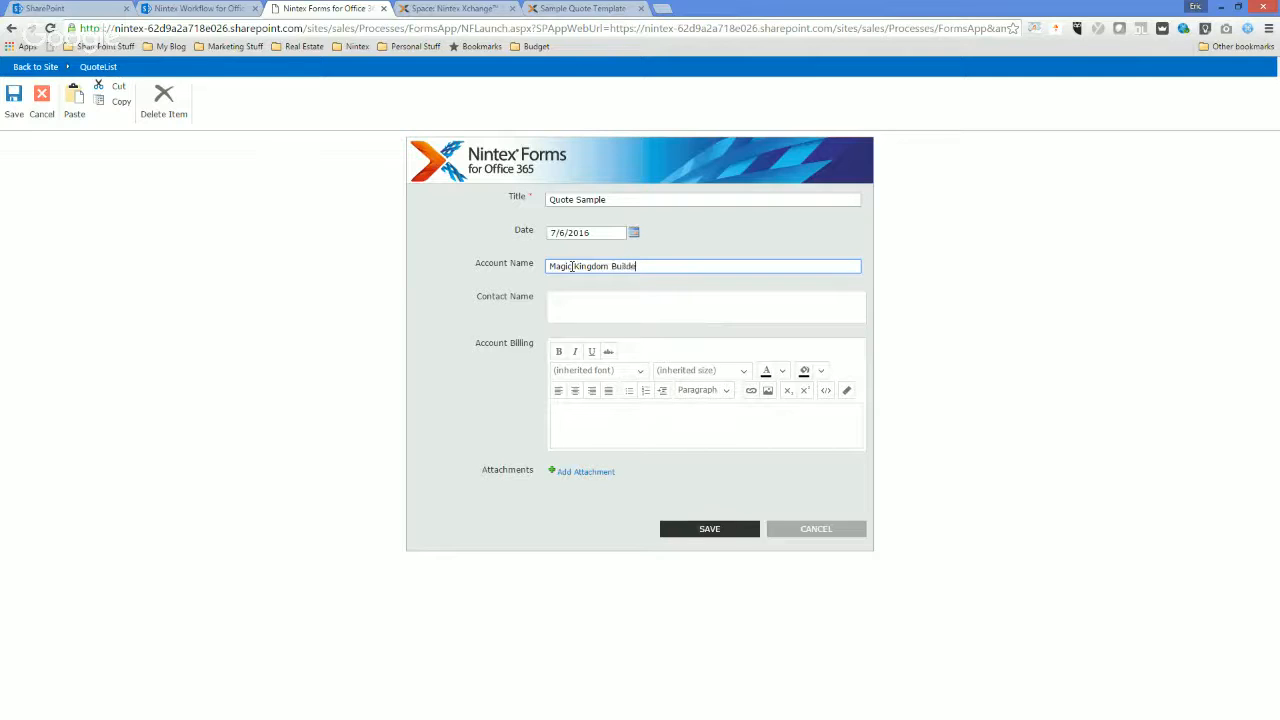
type("rs")
Fill in the item's contact person and account billing address, and save the item.
key("Tab")
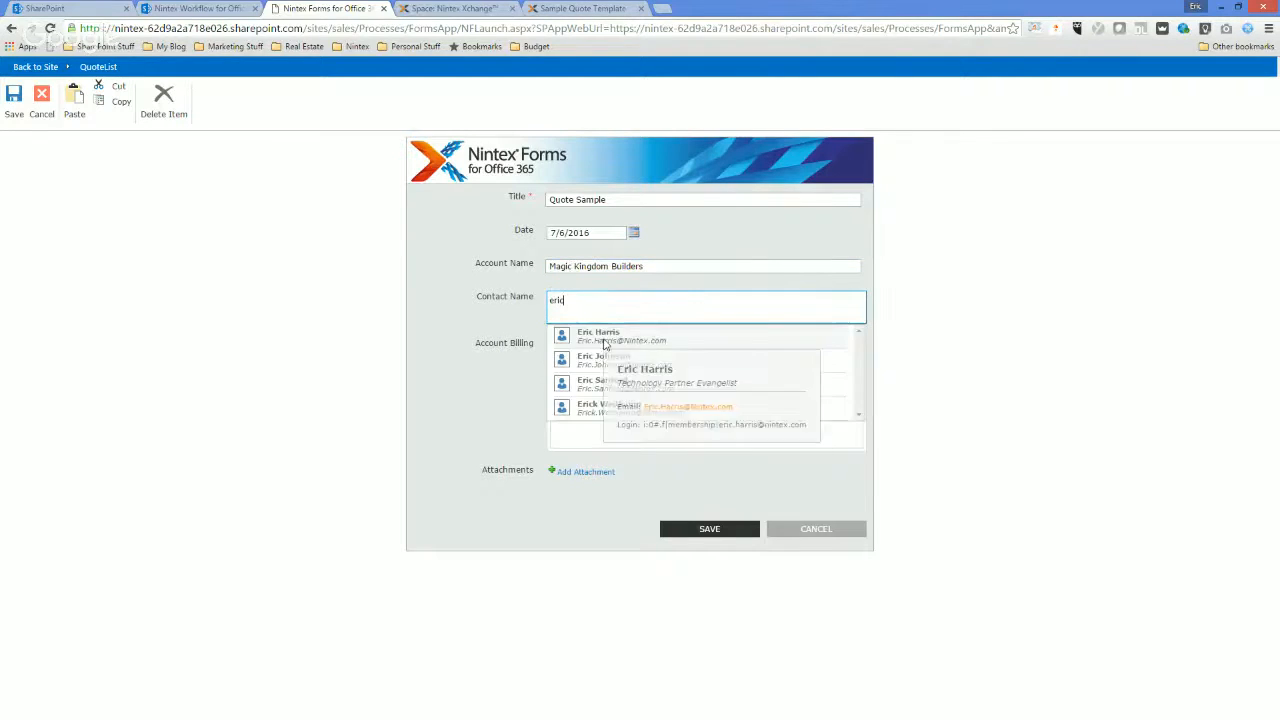
left_click(605, 338)
left_click(608, 424)
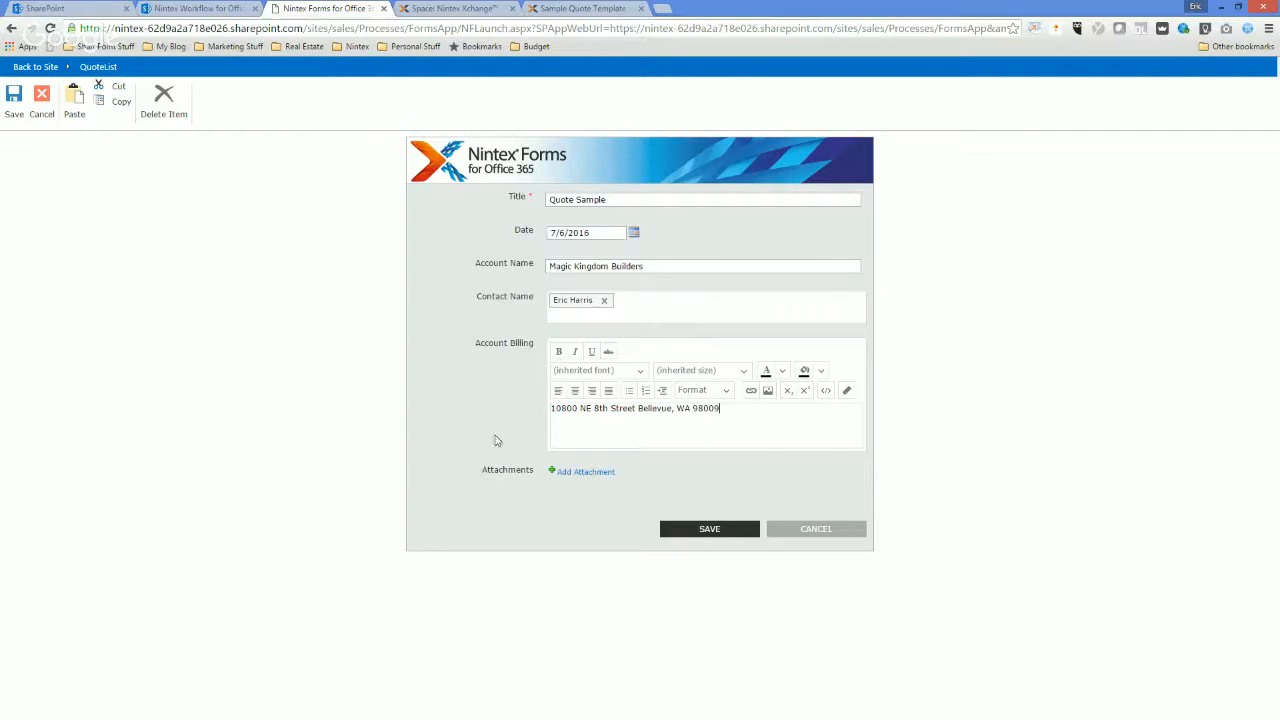
left_click(716, 530)
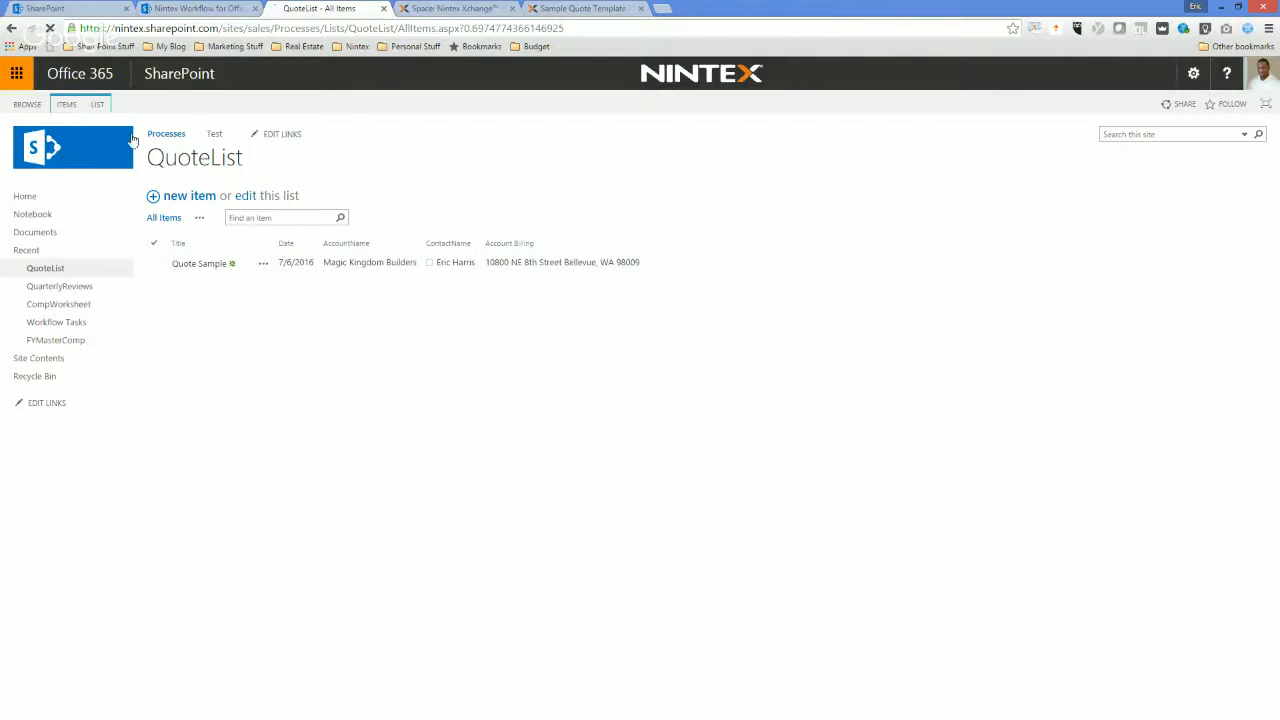
Open Nintex Workflow for QuoteList and create a new list workflow.
left_click(98, 104)
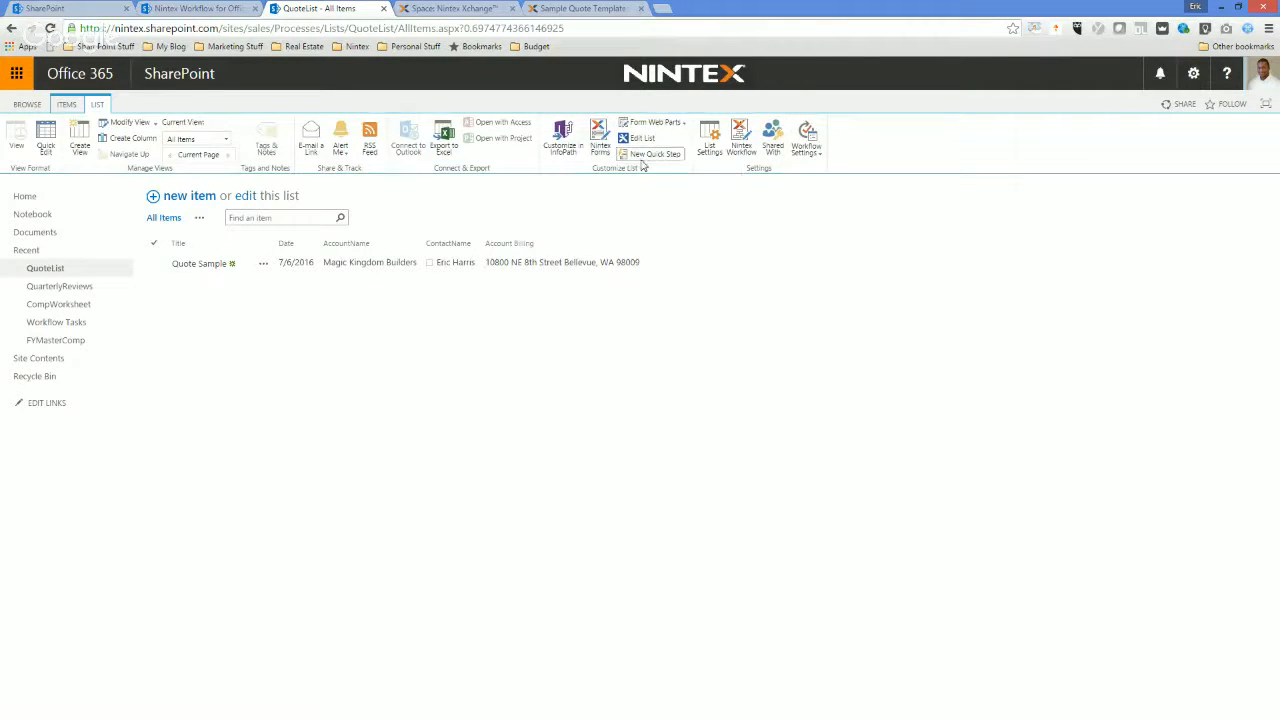
left_click(753, 148)
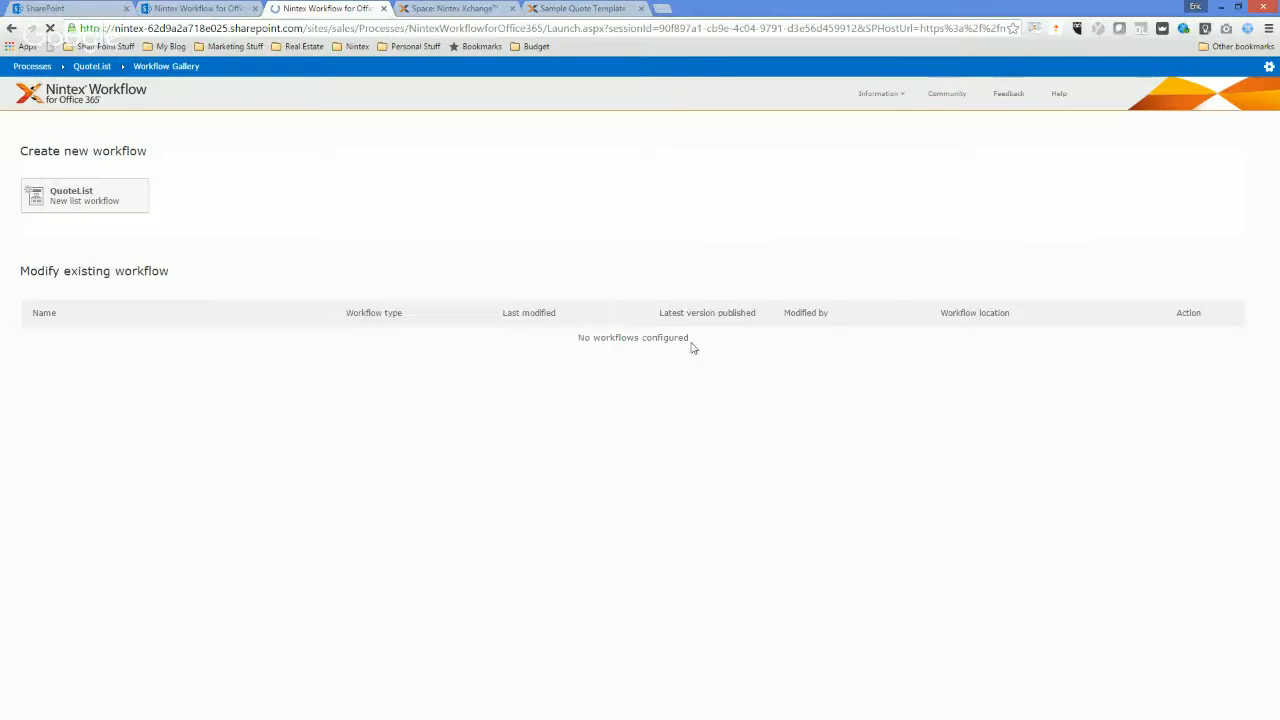
left_click(110, 190)
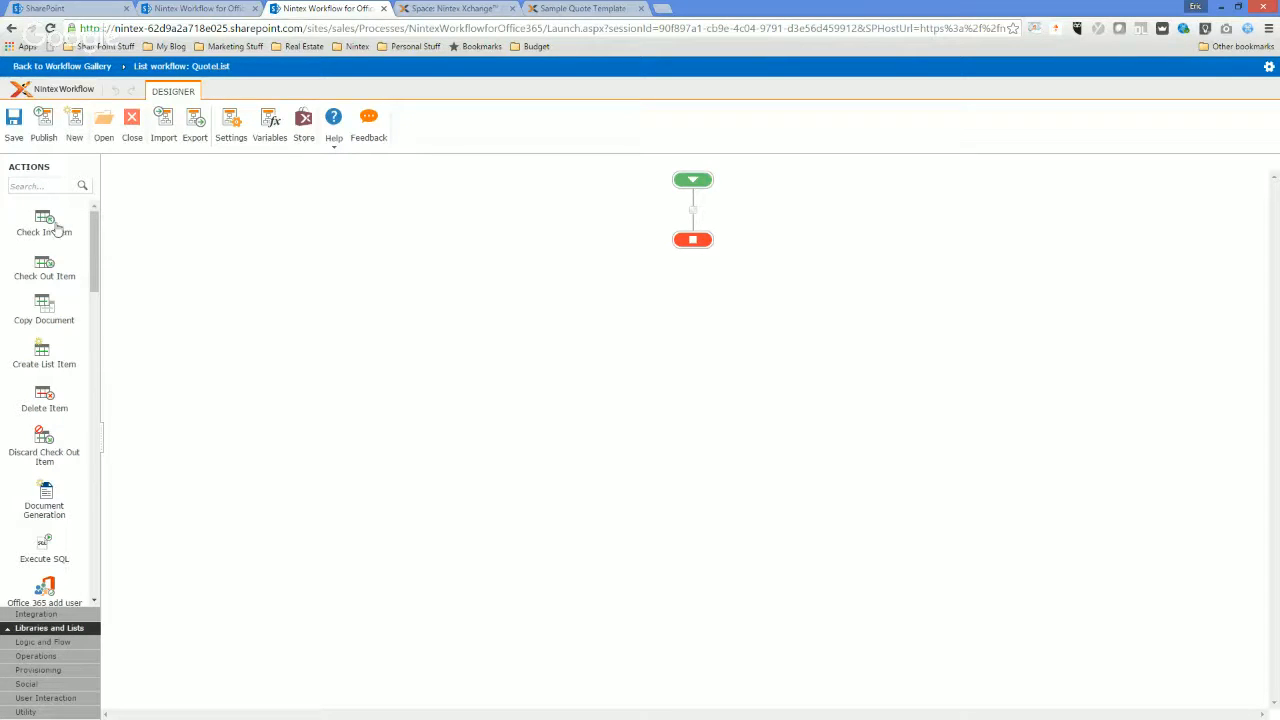
Find the Parallel Block action and place it between the workflow's start and end.
left_click(55, 185)
type("par")
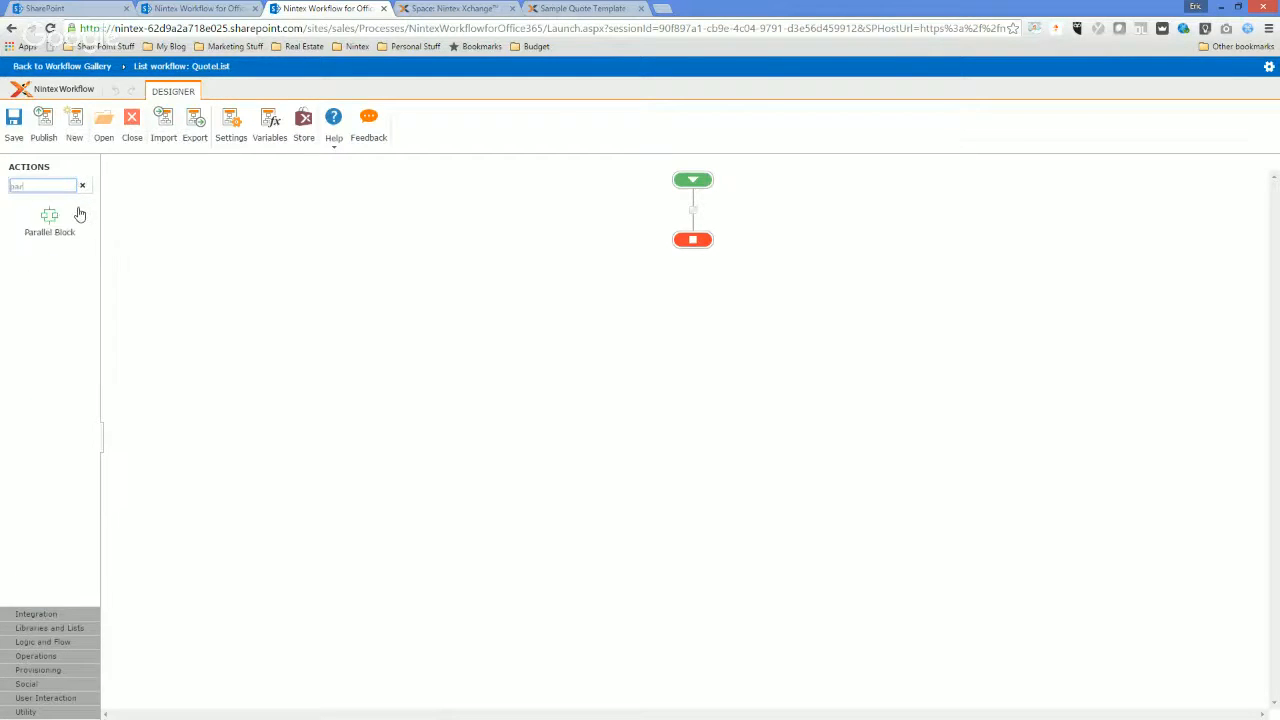
left_click_drag(49, 215, 692, 210)
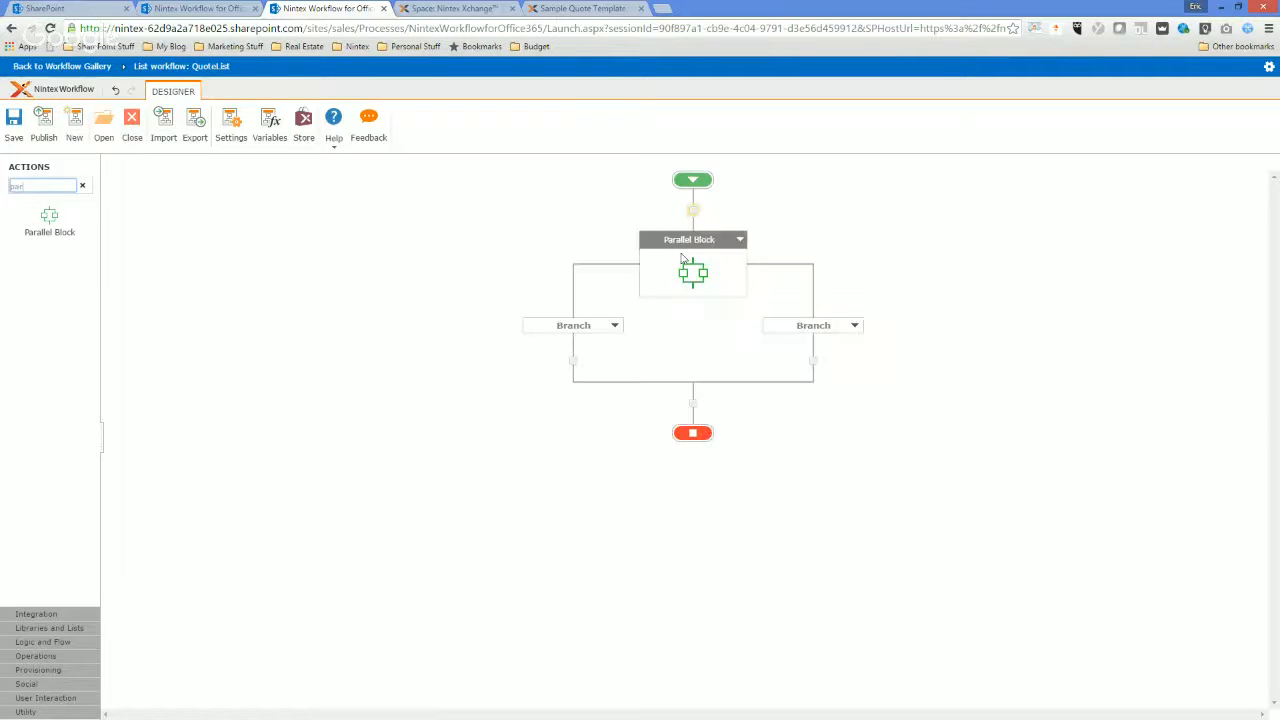
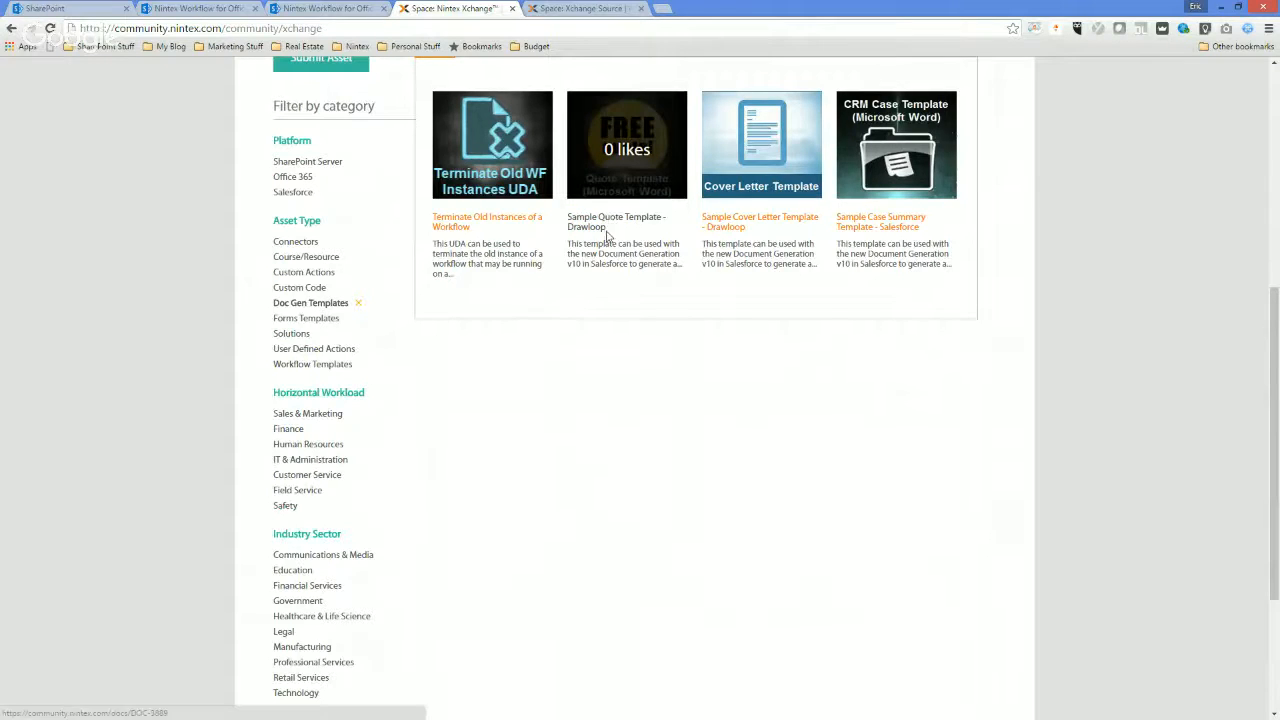
Open the Sample Quote Template - Drawloop asset on Nintex Xchange, close the Xchange Source page, and examine the template's details and attachments.
left_click(583, 9)
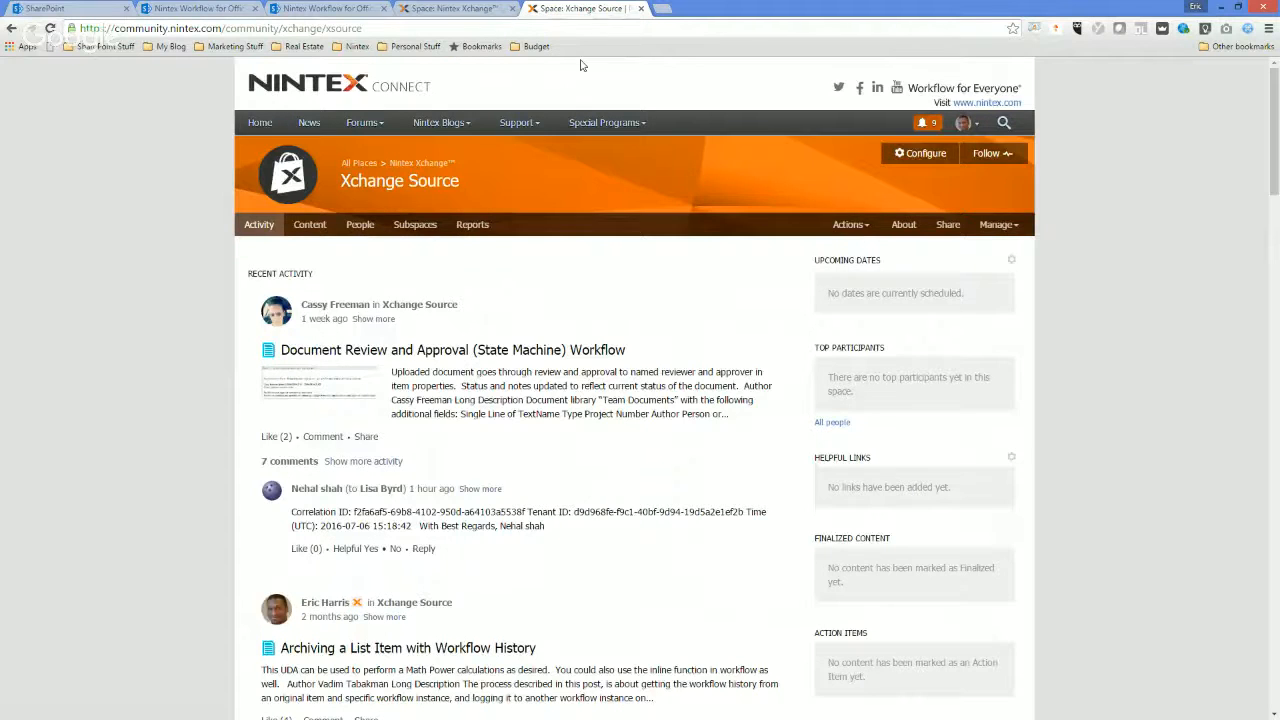
left_click(467, 9)
left_click(605, 218)
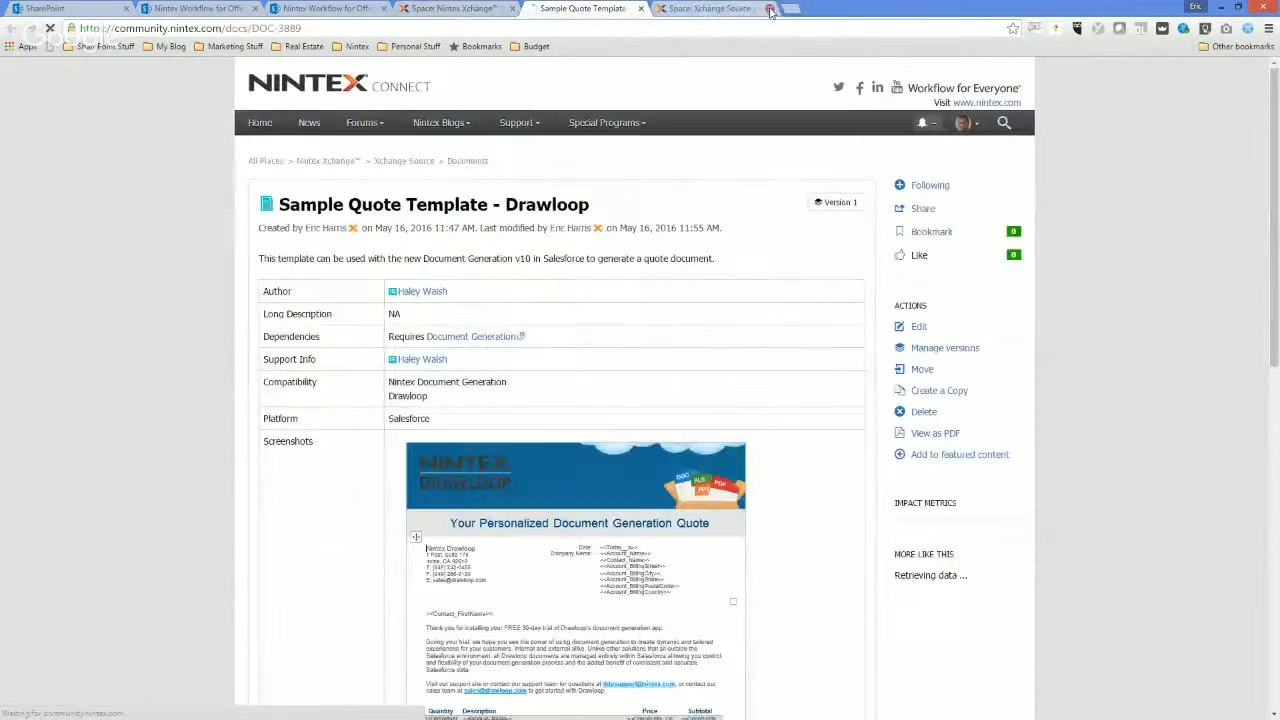
left_click(769, 8)
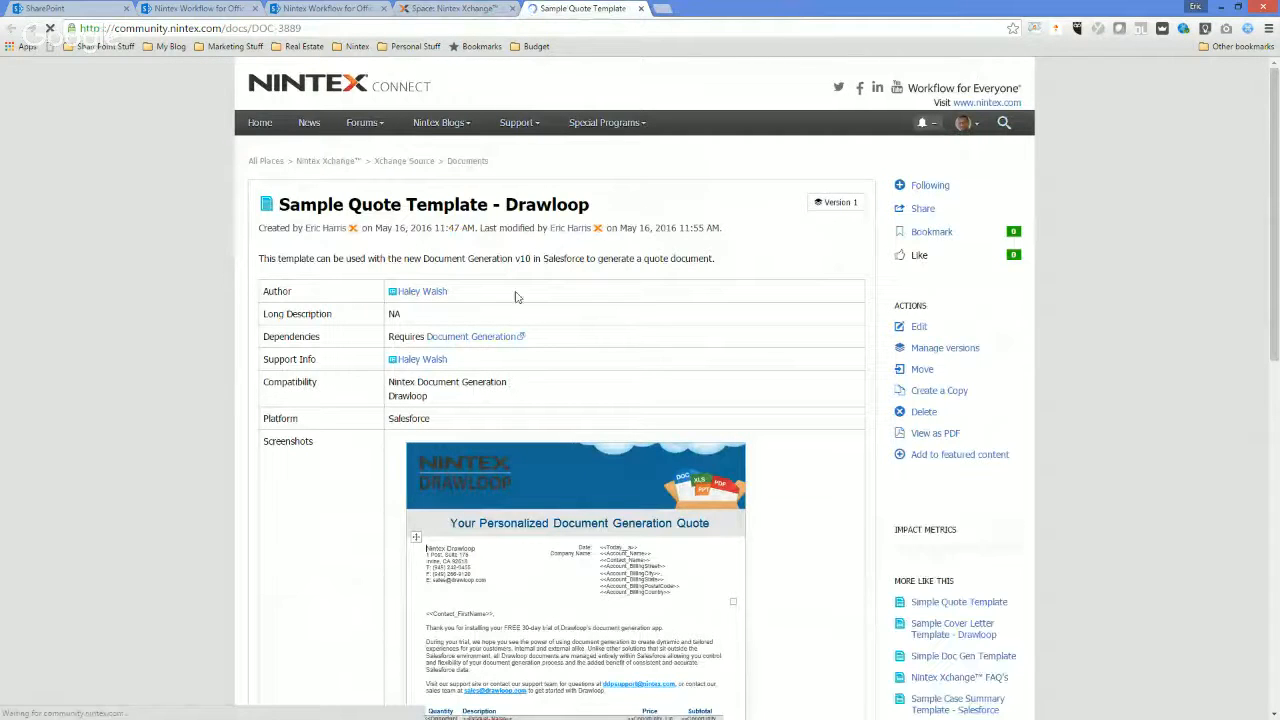
scroll(543, 383, "down", 1)
scroll(566, 506, "down", 3)
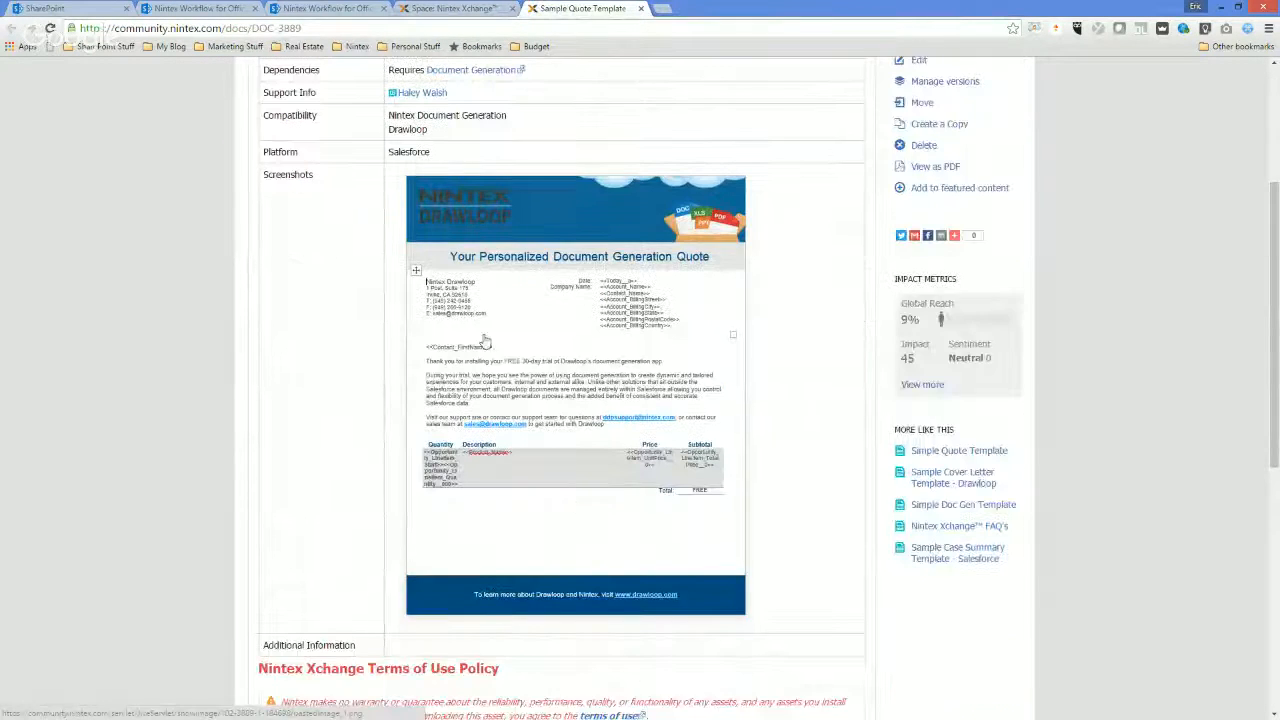
scroll(429, 427, "down", 2)
scroll(429, 427, "down", 1)
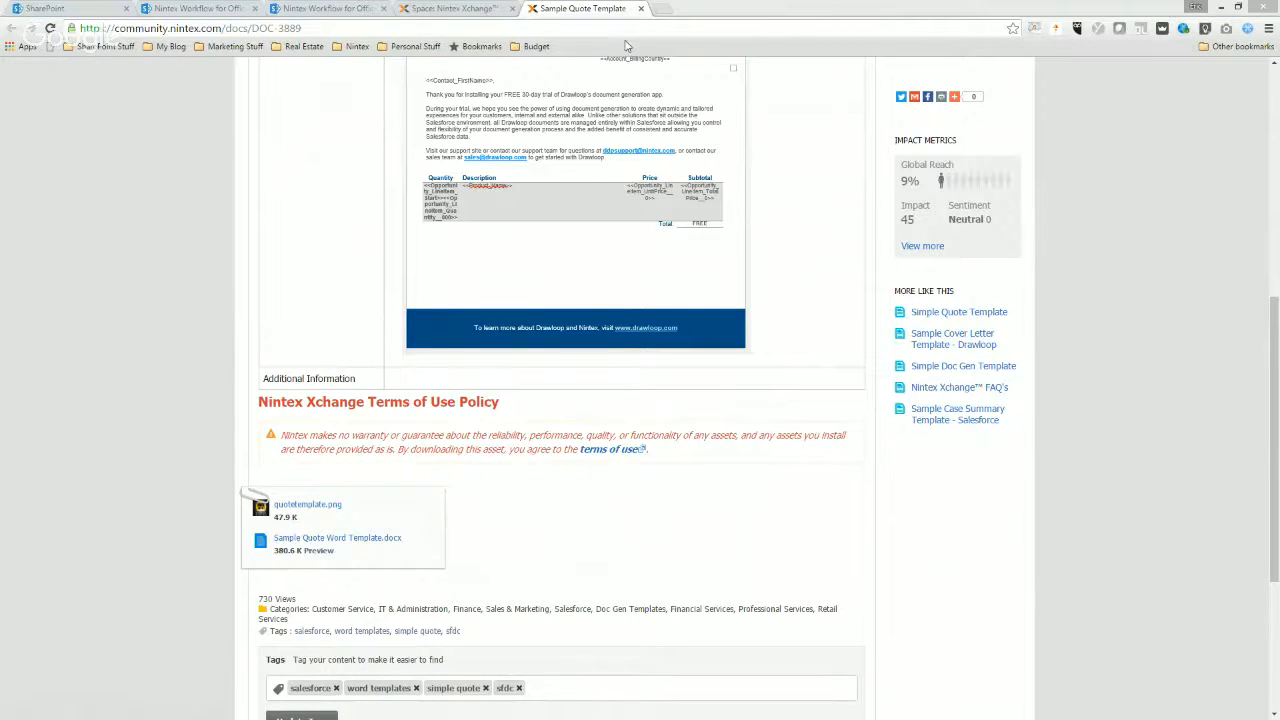
Open the Sample Quote Word Template document in Word and examine its merge fields and line-item table.
double_click(338, 63)
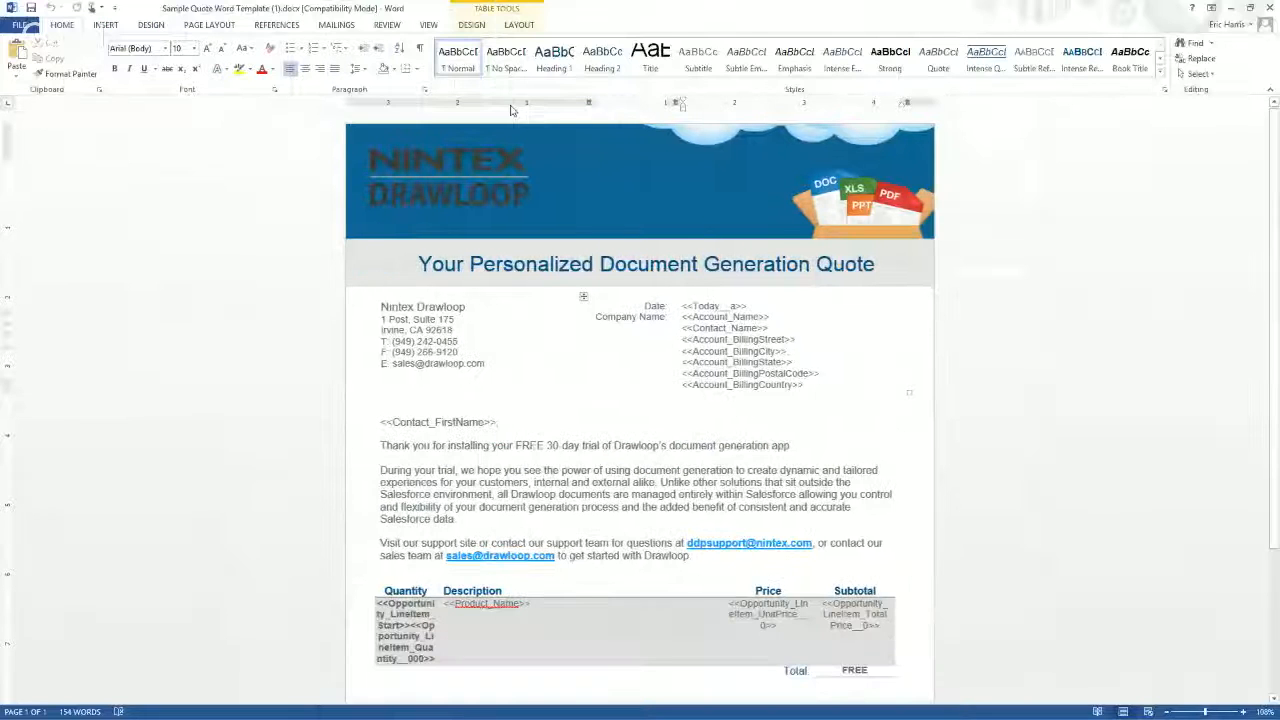
scroll(952, 498, "down", 3)
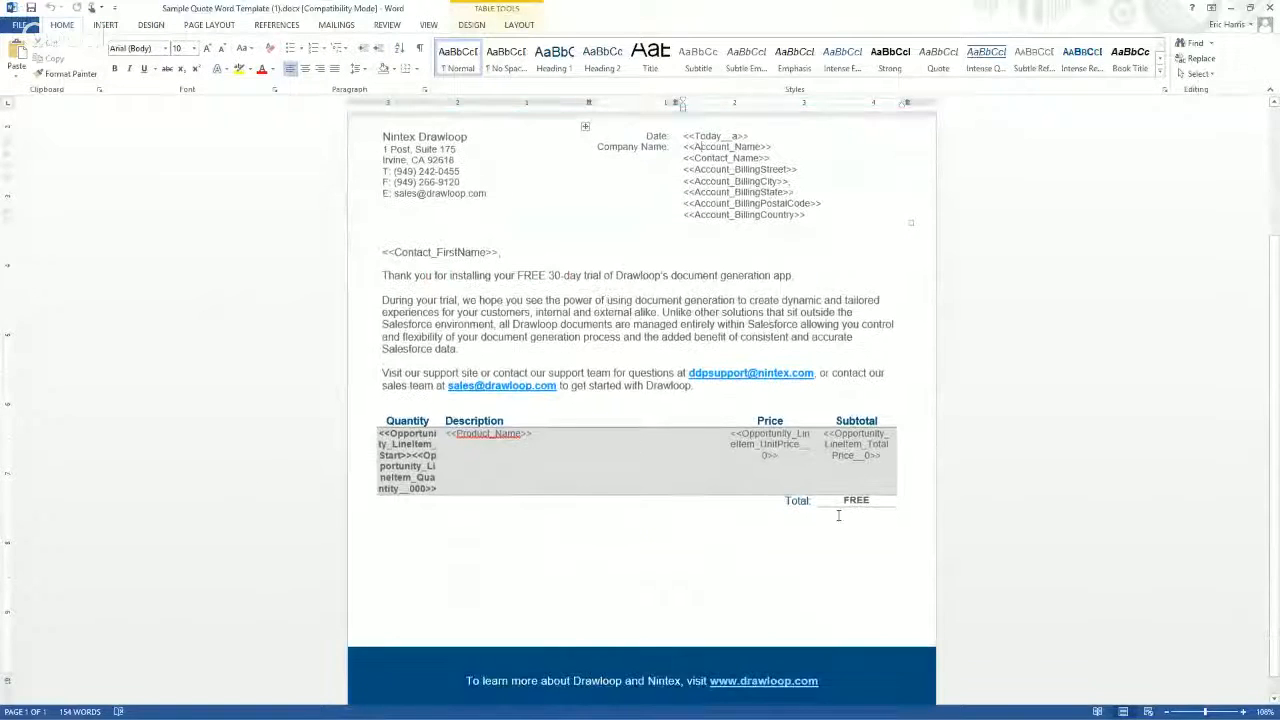
scroll(747, 580, "up", 4)
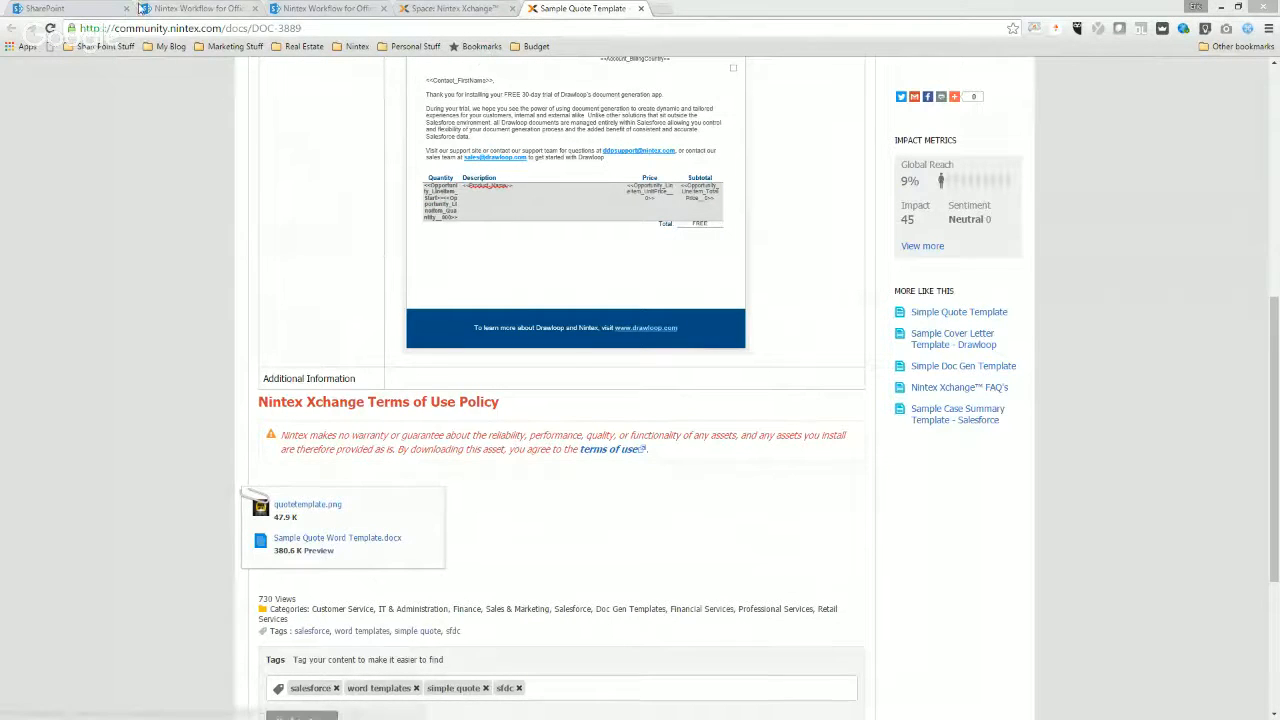
Return to QuoteList in the browser, open Nintex Workflow for it and start a new list workflow.
left_click(45, 8)
left_click(192, 8)
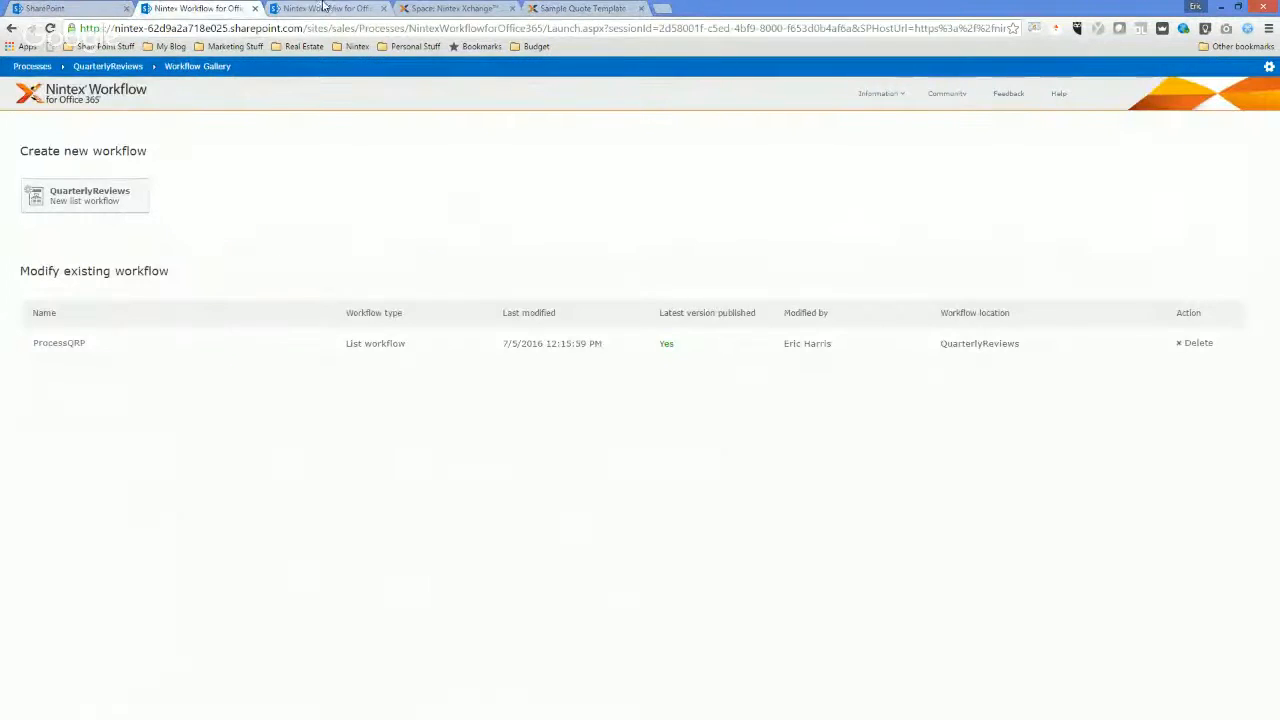
left_click(322, 9)
left_click(139, 121)
left_click(705, 110)
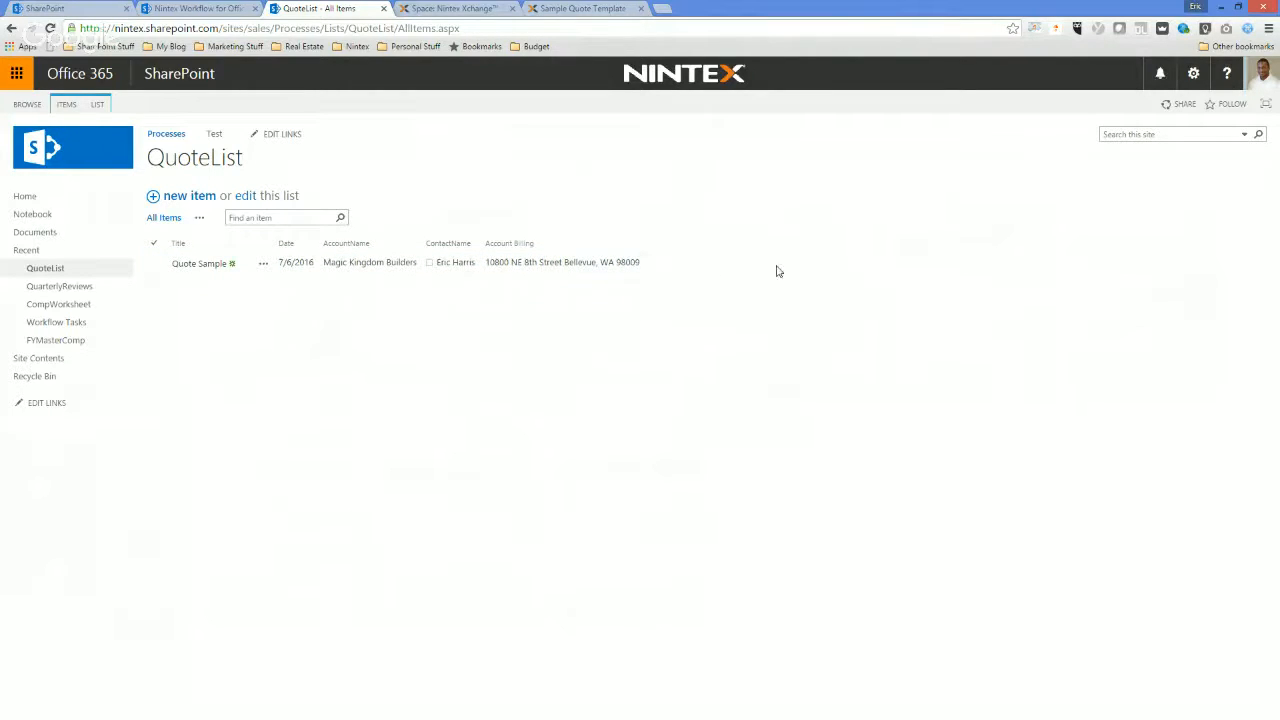
left_click(97, 105)
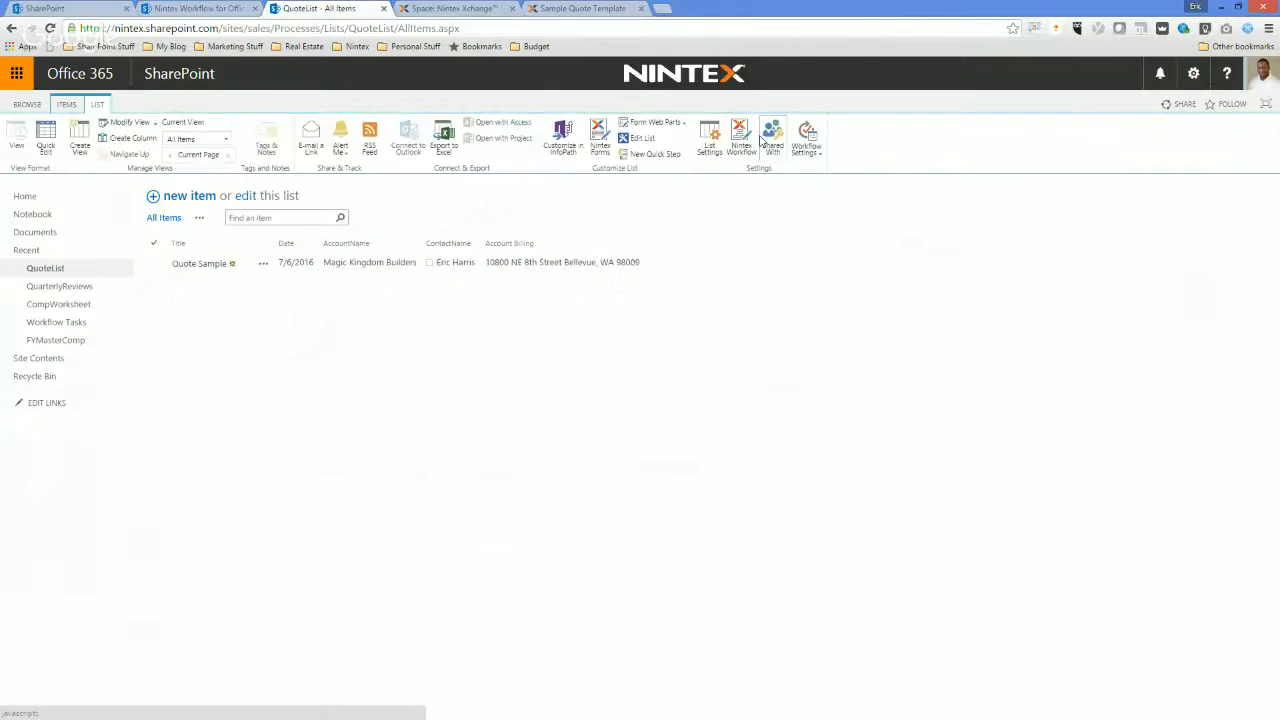
left_click(752, 136)
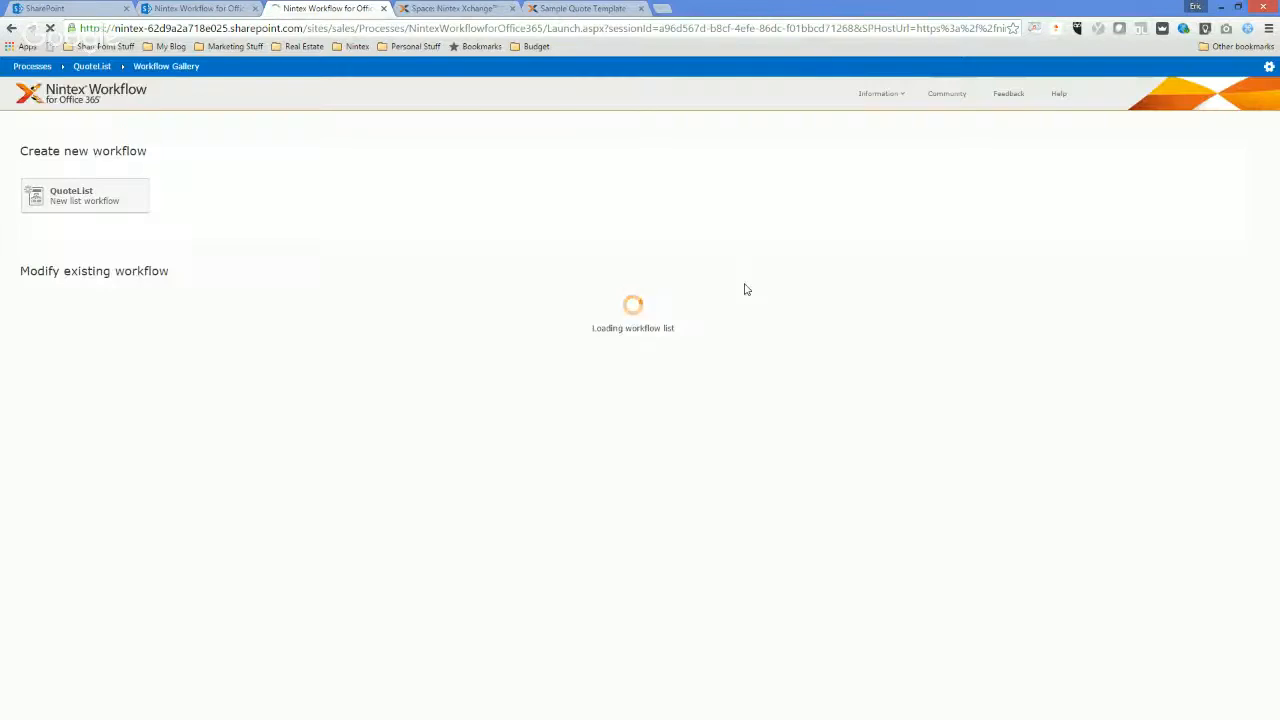
left_click(85, 196)
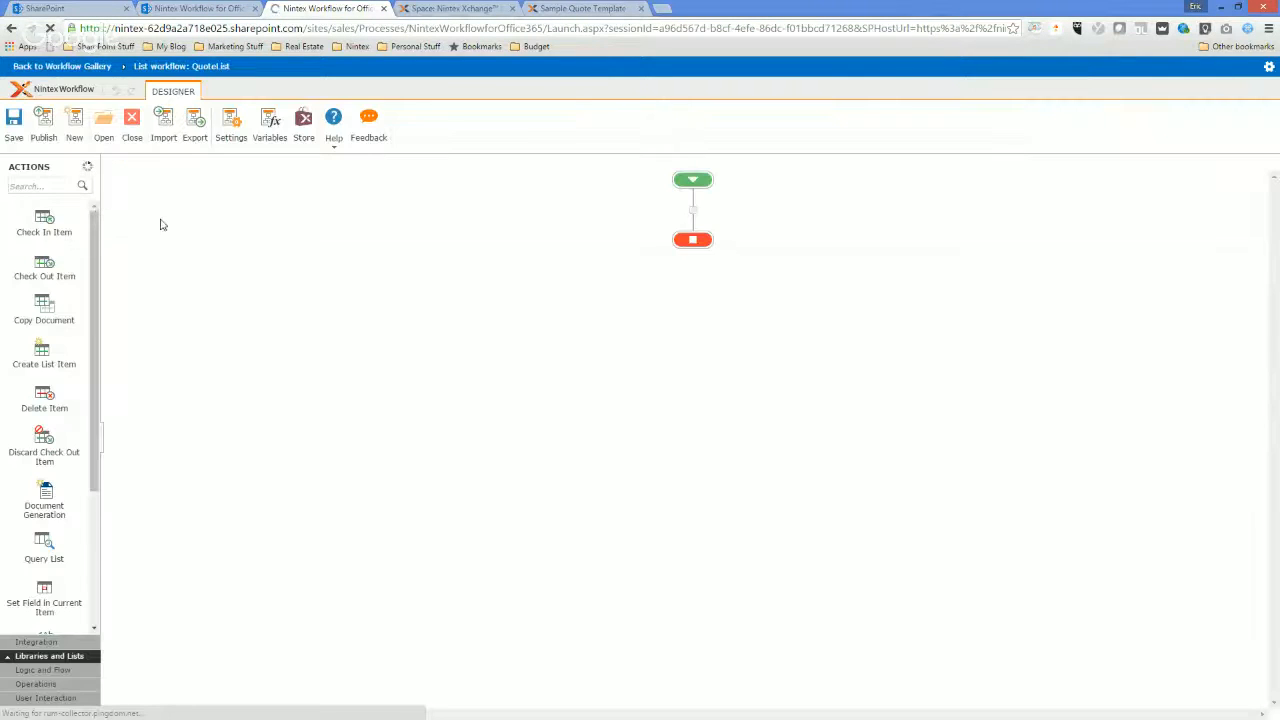
Search for the Parallel Block action and insert it between the start and end of the new workflow.
left_click(60, 188)
type("para")
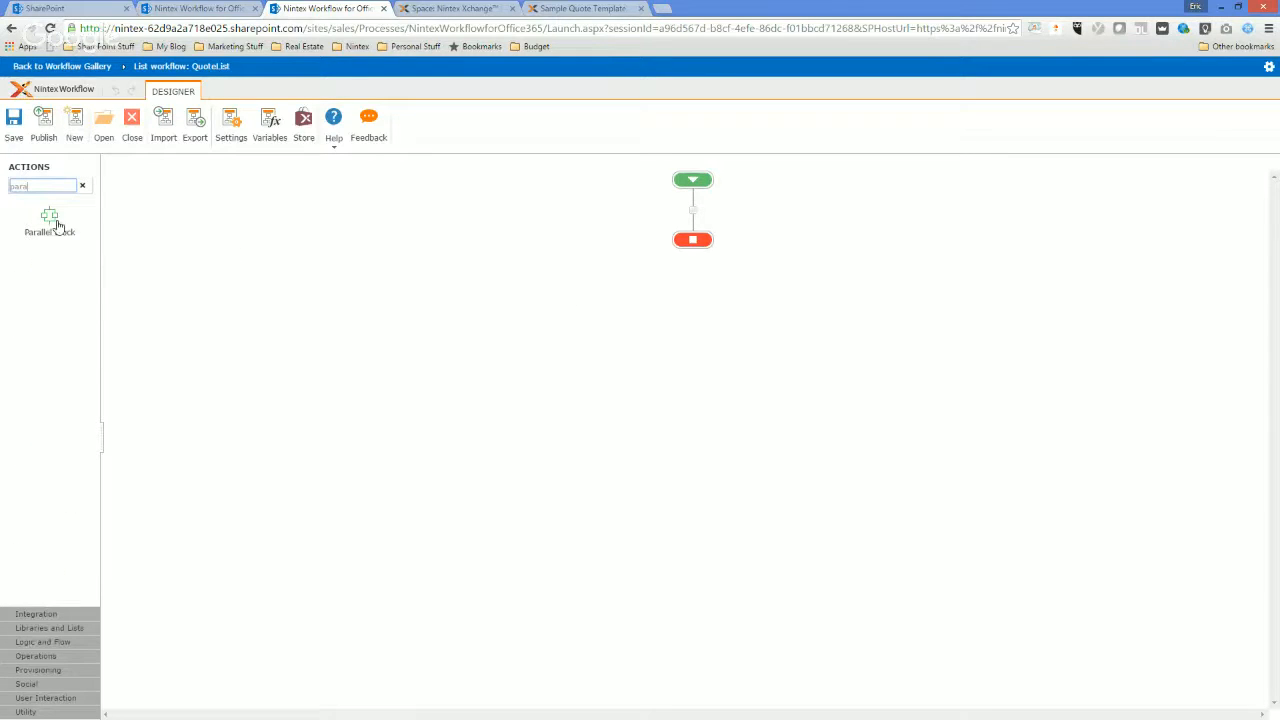
left_click_drag(49, 217, 694, 217)
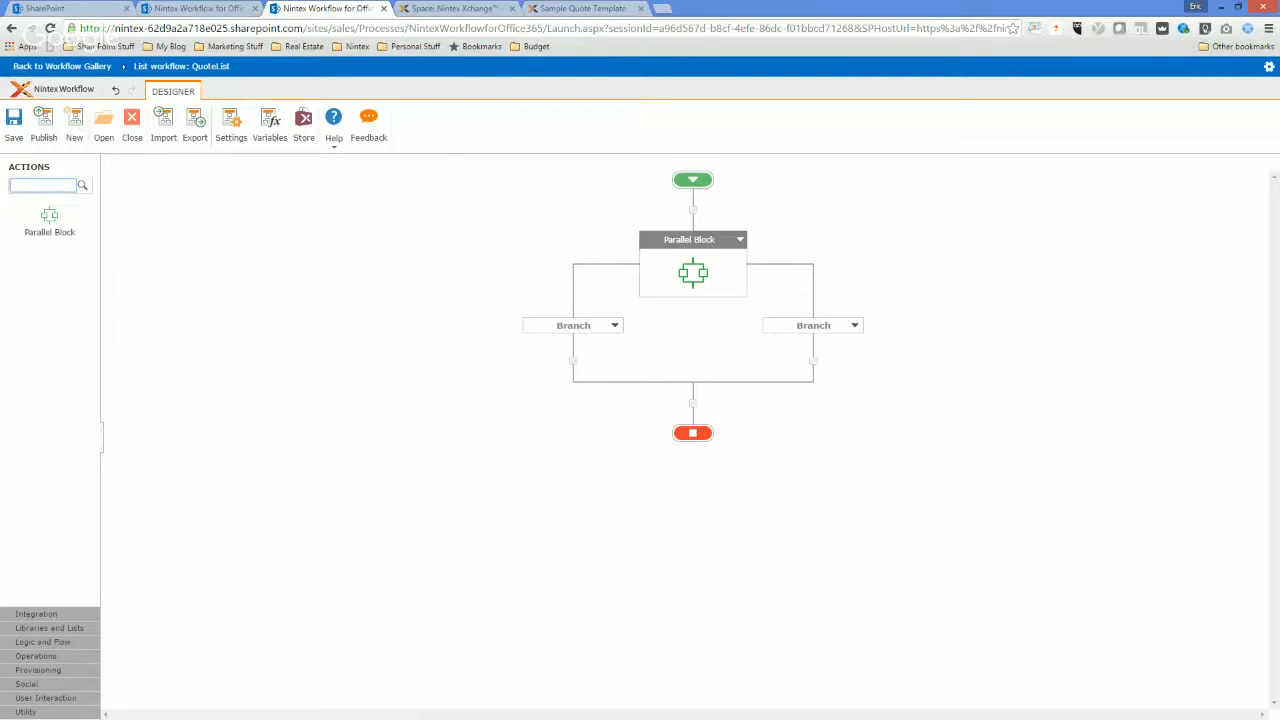
Find the Set Workflow Variable action and place it in the first branch of the parallel block.
type("Set")
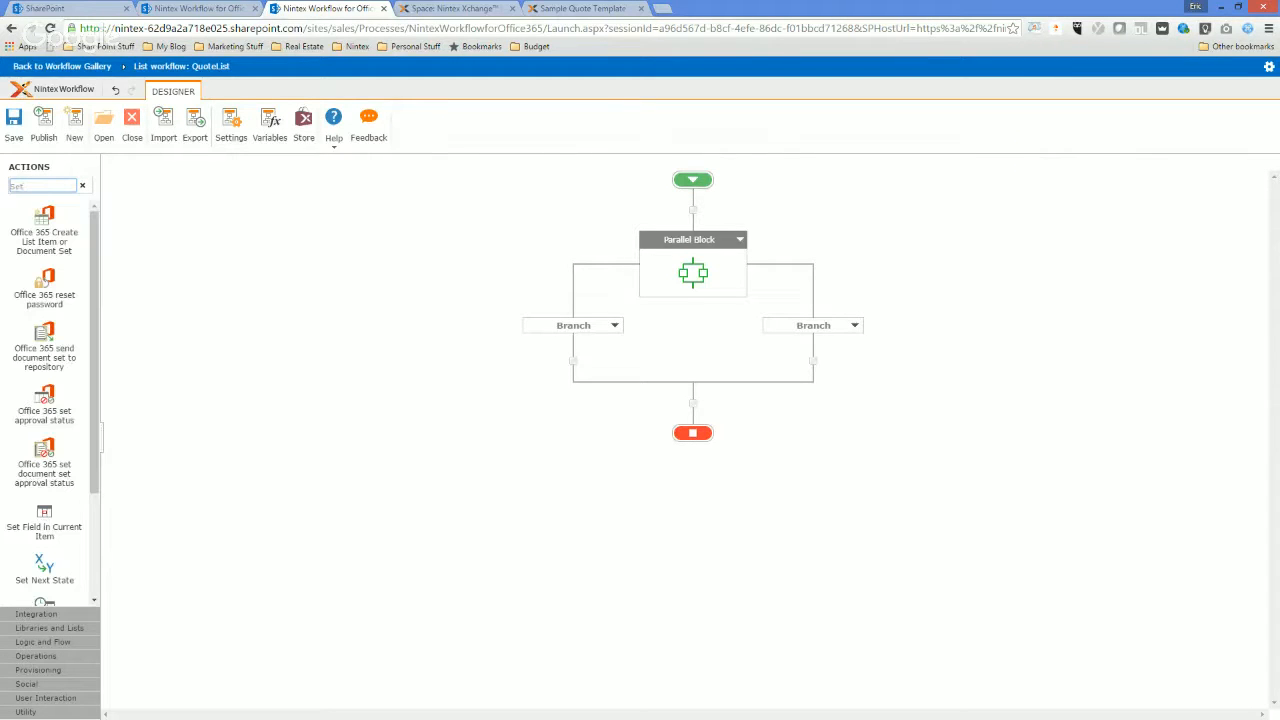
type("var")
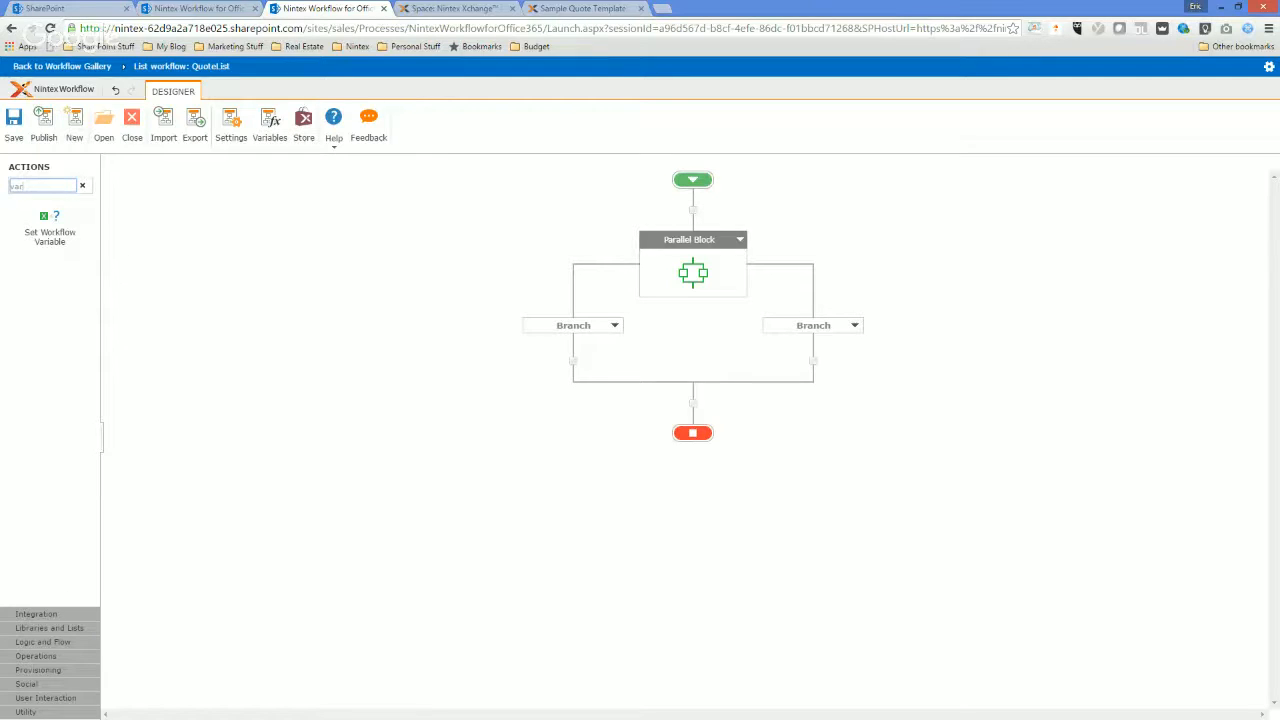
left_click_drag(44, 217, 566, 370)
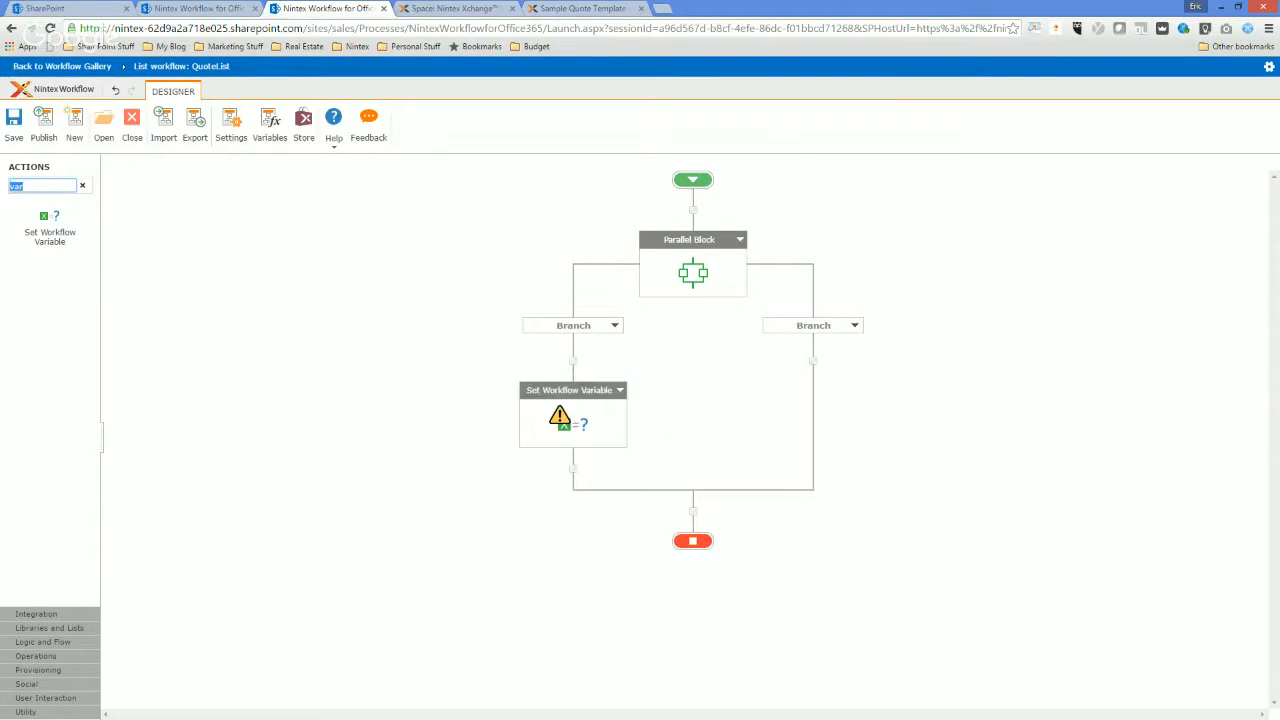
Place a Document Generation action after the parallel block, and view its configuration without saving anything.
type("doc")
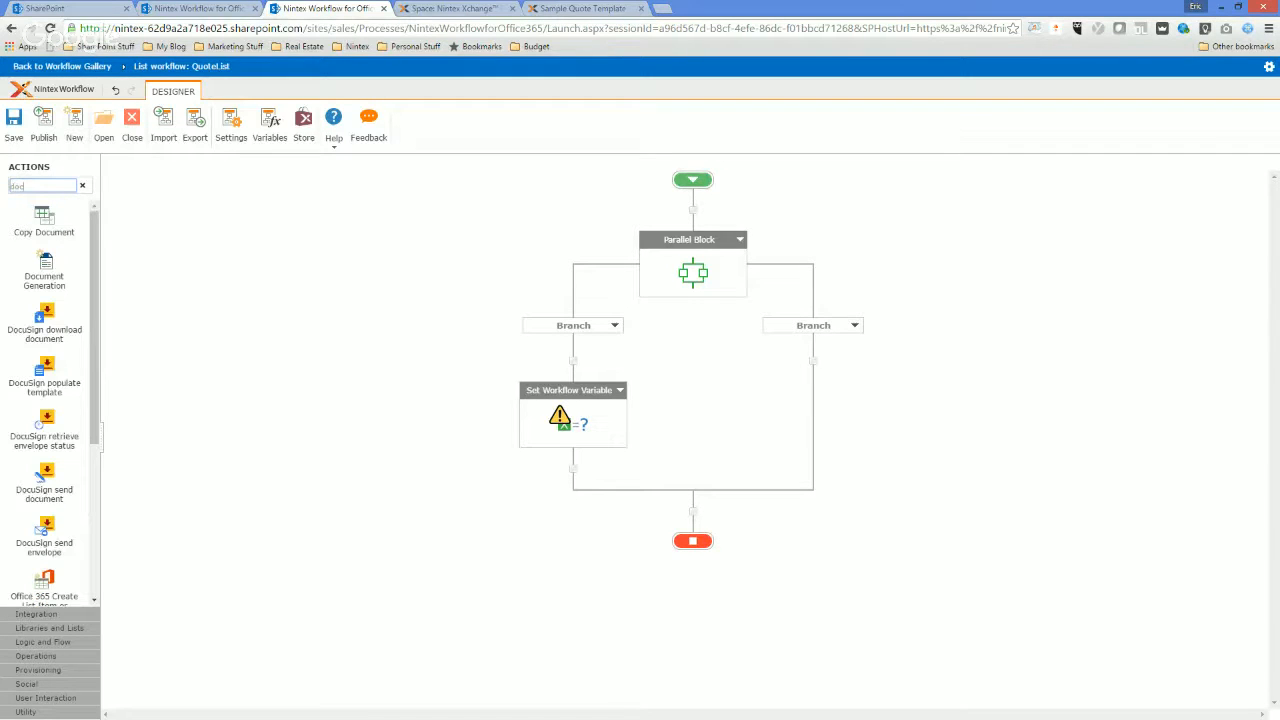
left_click_drag(54, 282, 700, 521)
double_click(700, 580)
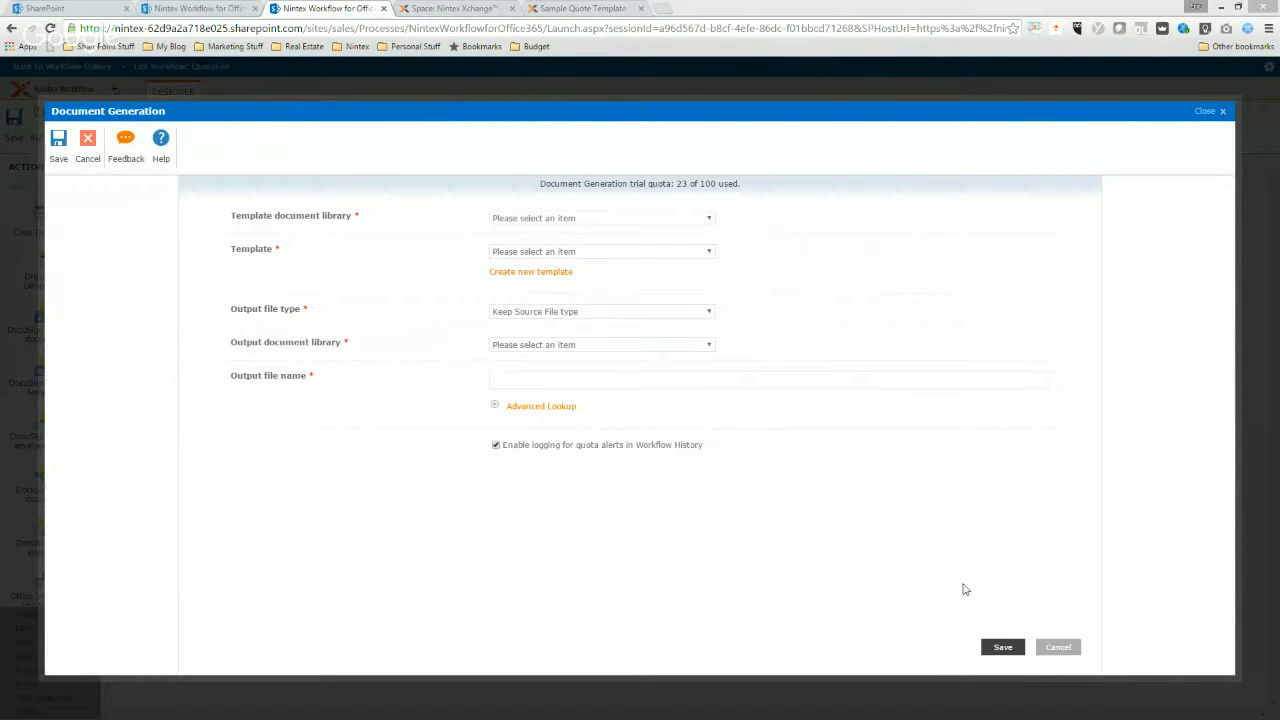
left_click(1050, 648)
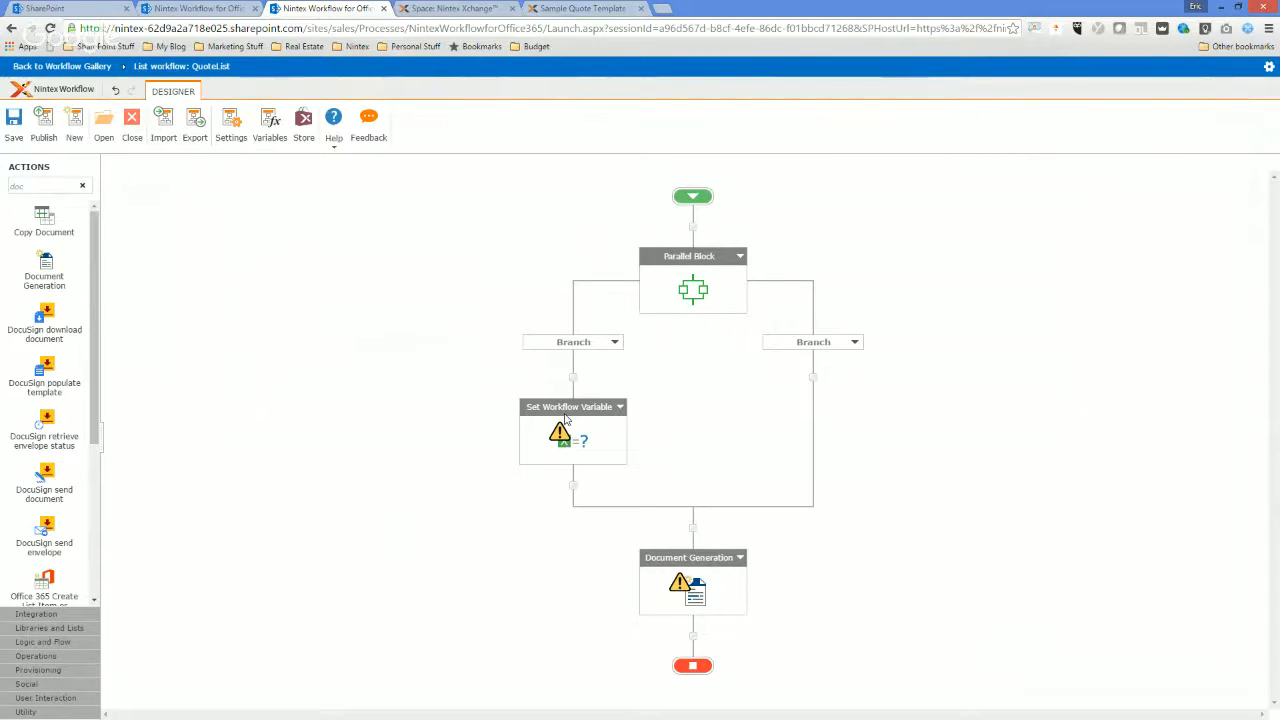
Configure the Set Workflow Variable action with a new workflow variable named Date of type Date/Time.
double_click(567, 438)
left_click(633, 216)
left_click(586, 278)
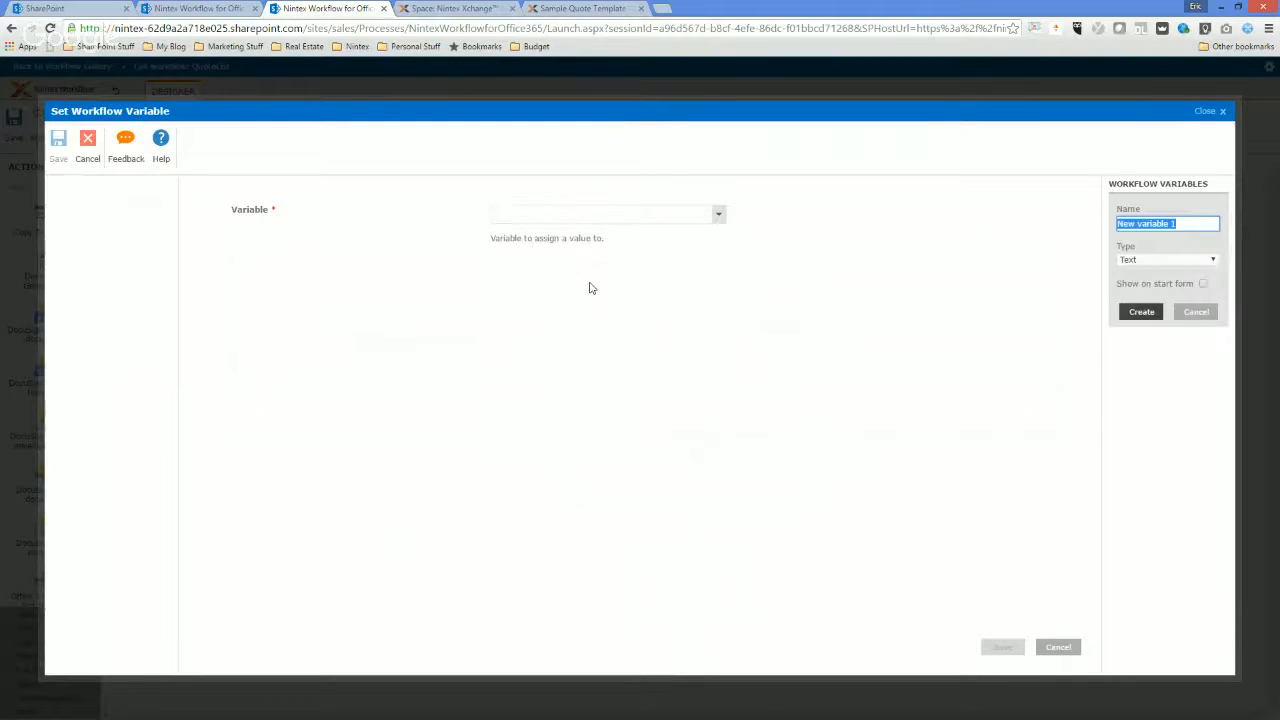
type("Date")
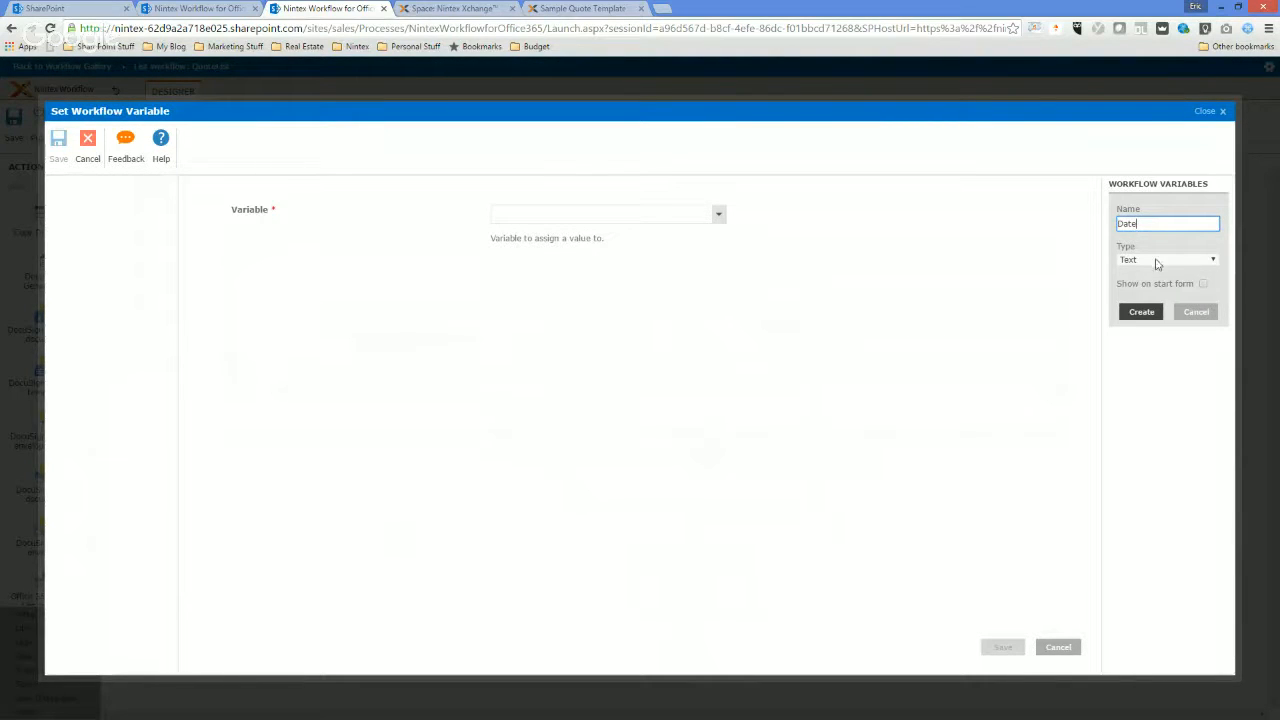
left_click(1195, 259)
left_click(1142, 292)
left_click(1142, 312)
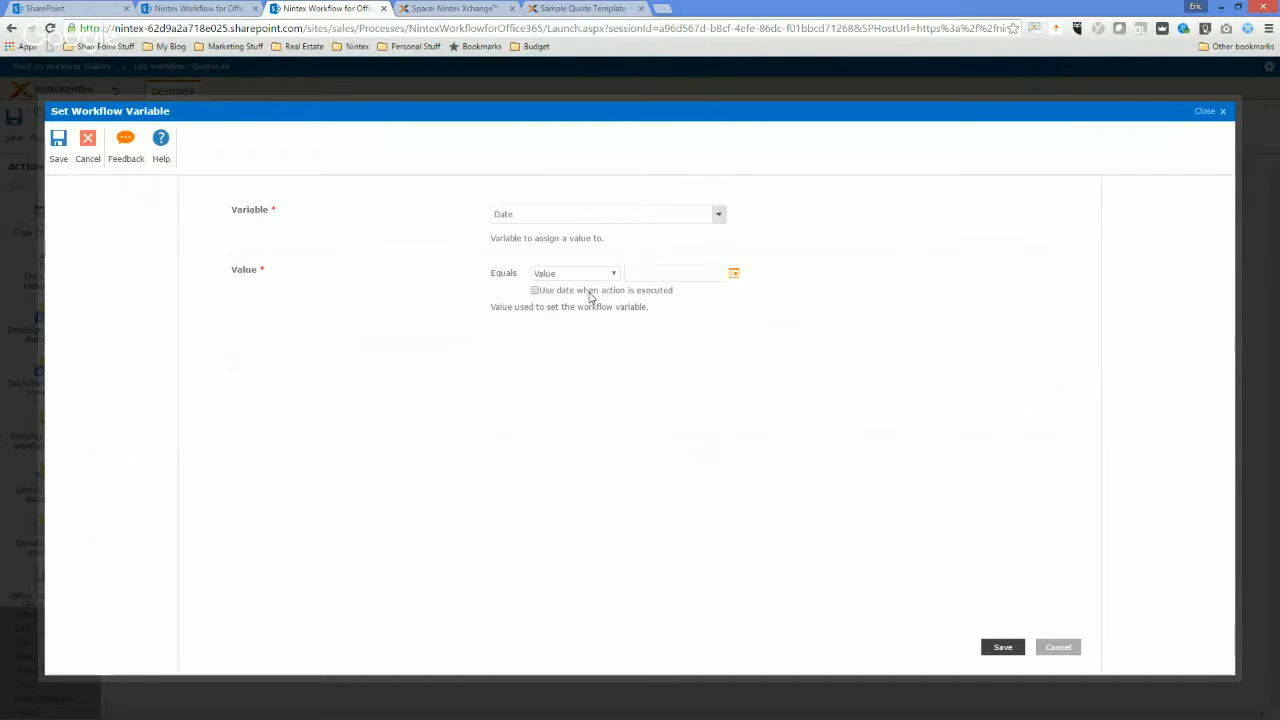
Assign the Date variable by list lookup from the current item's Date field, returned as Date/Time (Default), and save the action.
left_click(535, 290)
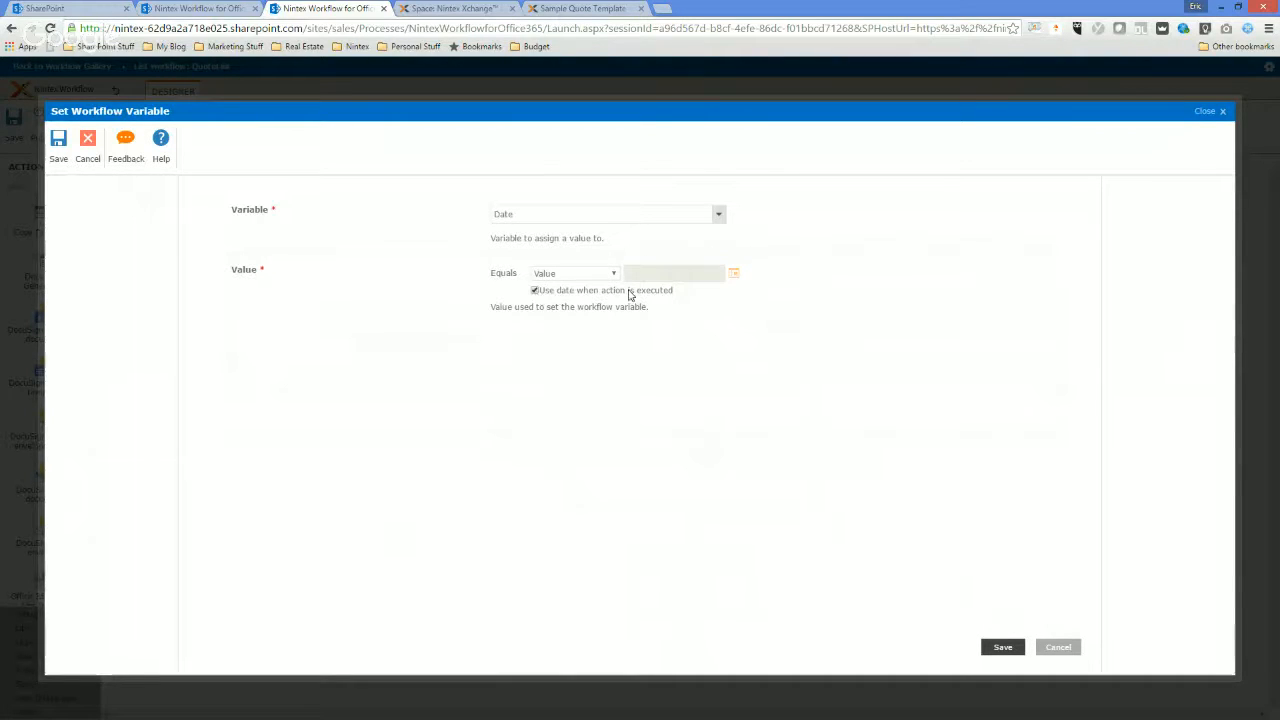
left_click(534, 290)
left_click(545, 275)
left_click(556, 307)
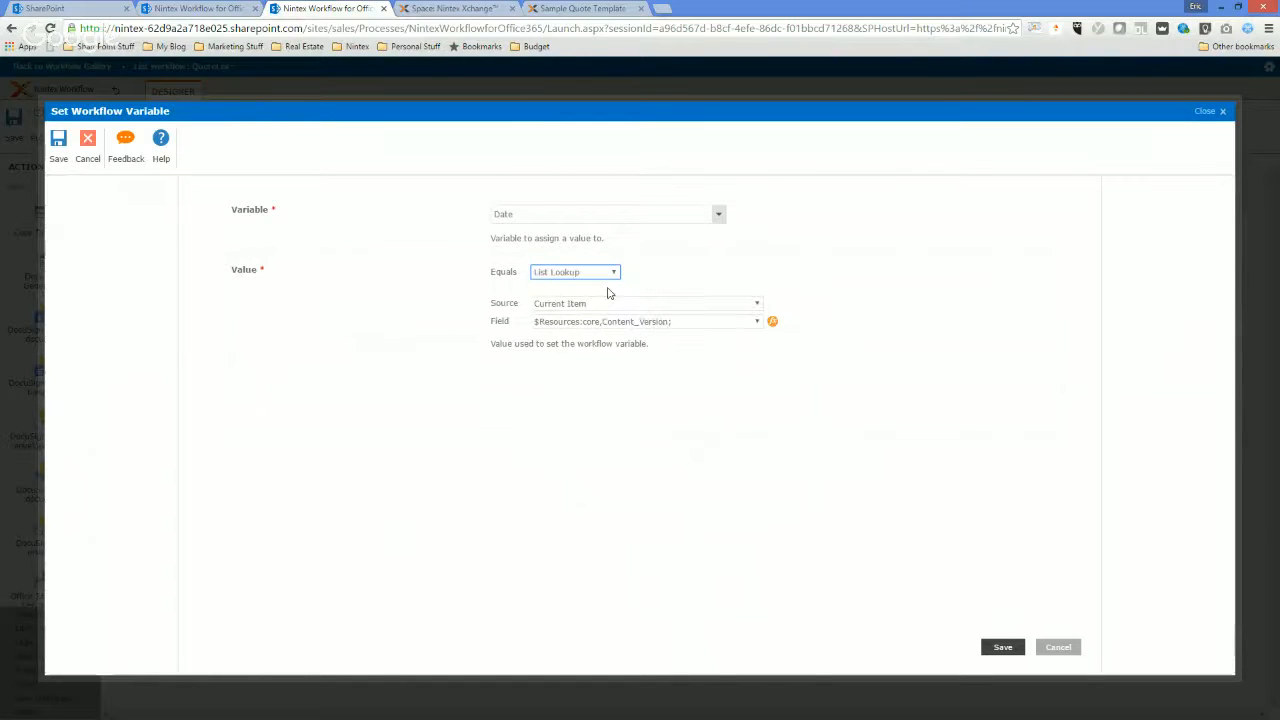
left_click(591, 321)
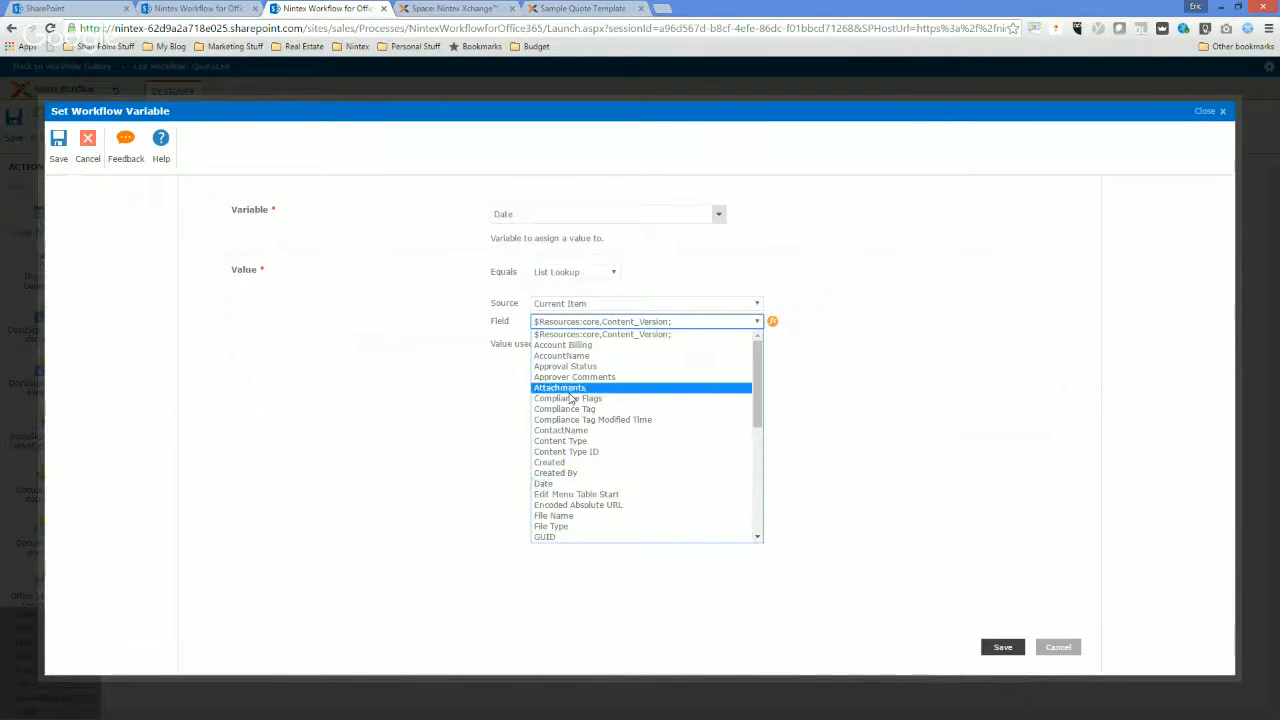
scroll(577, 478, "down", 3)
scroll(577, 478, "up", 2)
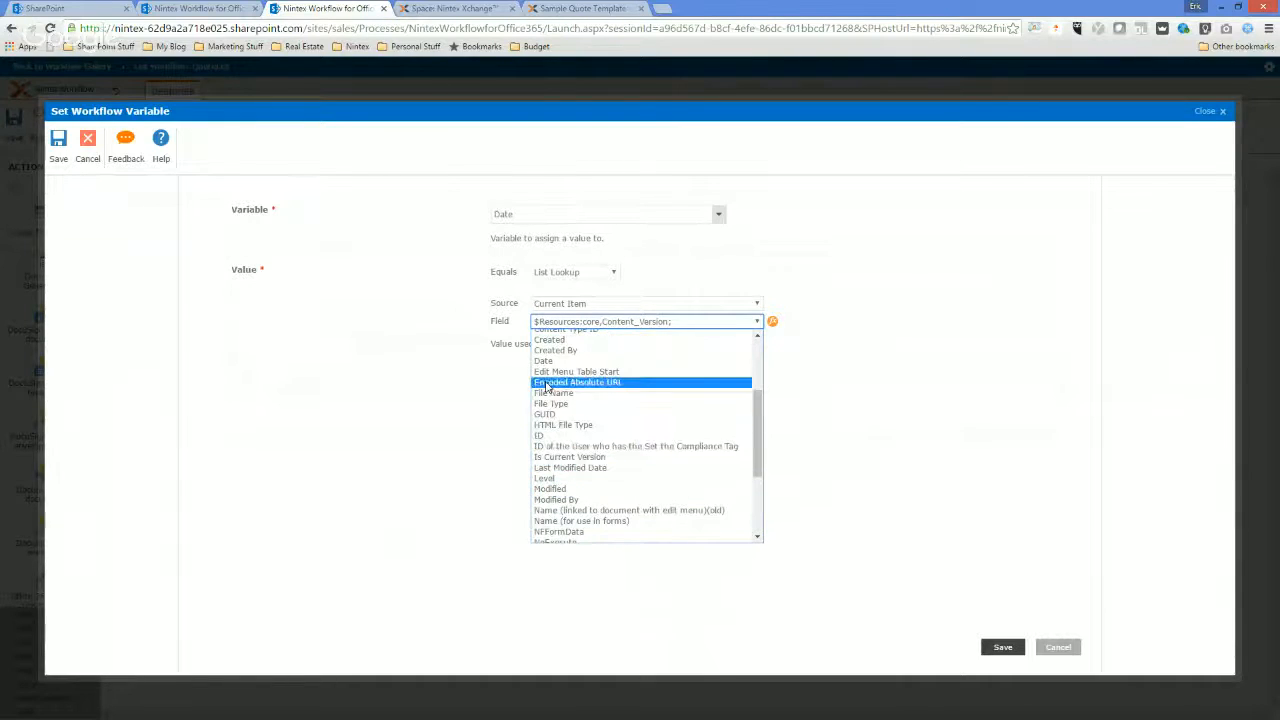
left_click(570, 361)
left_click(773, 322)
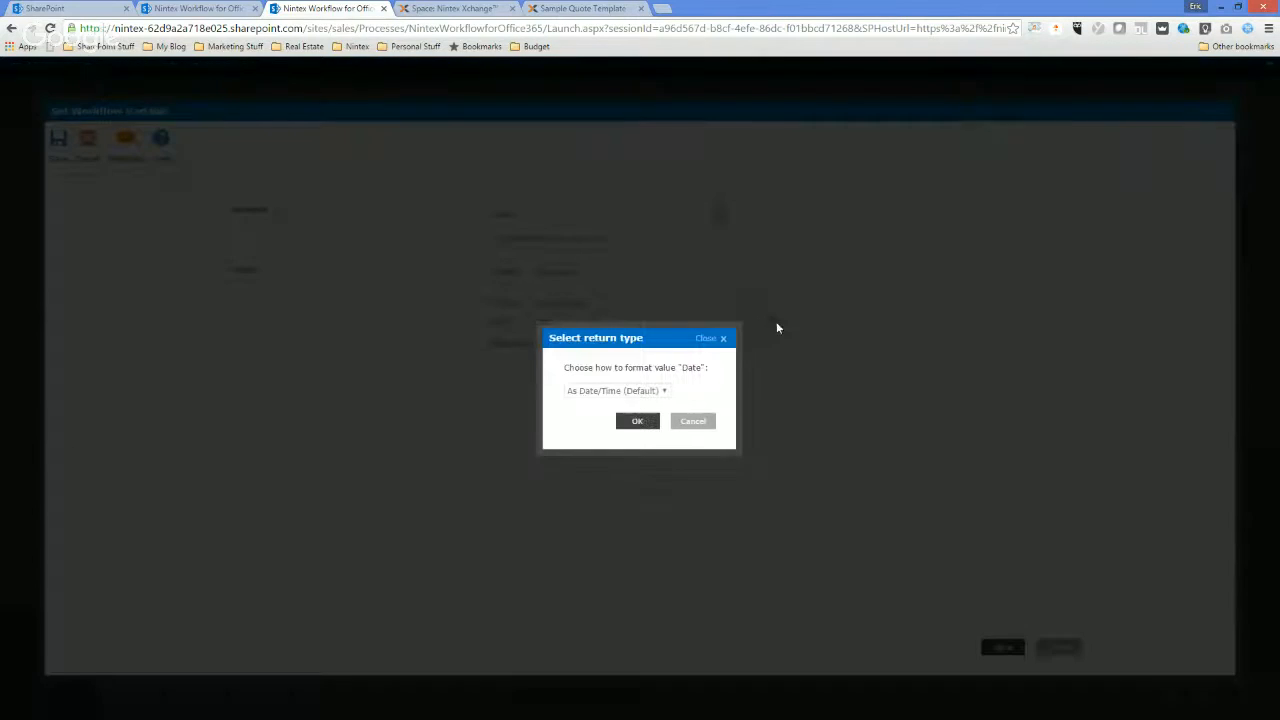
left_click(640, 395)
left_click(628, 402)
left_click(637, 421)
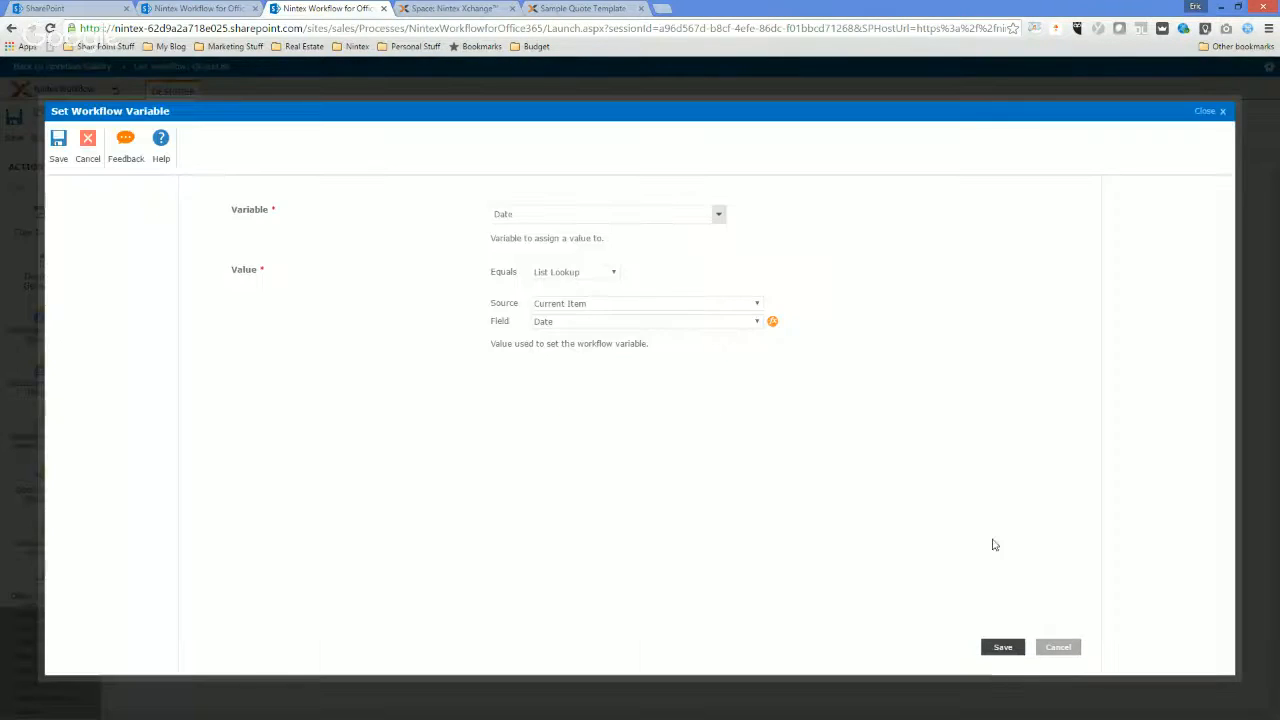
left_click(1002, 647)
Shorten the title of the Set Workflow Variable action to "Set".
left_click(551, 411)
left_click_drag(545, 409, 692, 407)
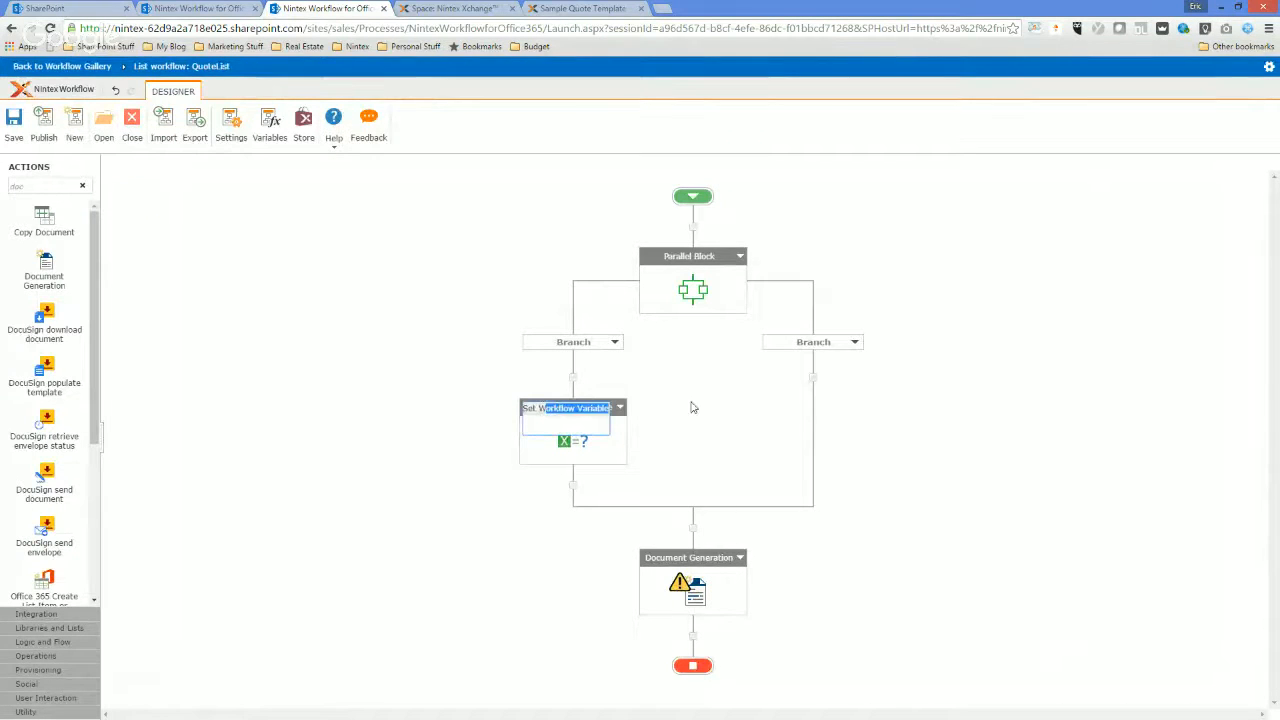
key("BackSpace")
left_click(695, 408)
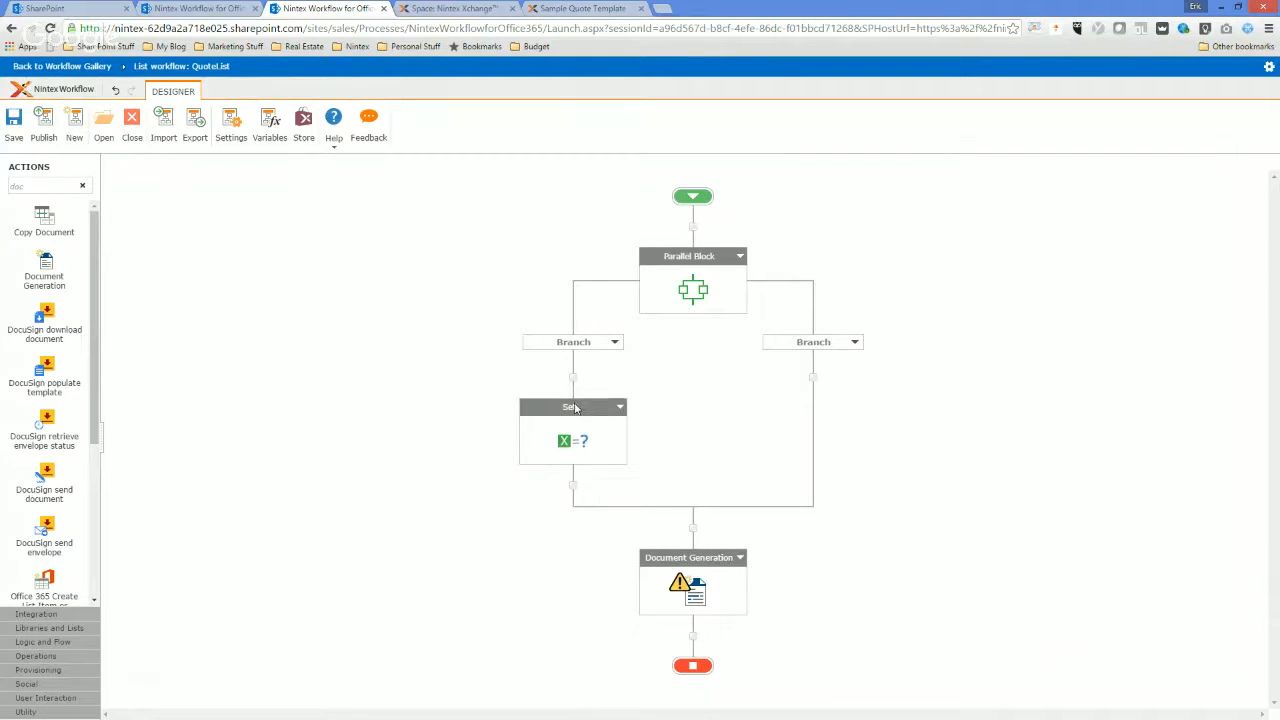
left_click(577, 408)
left_click(623, 474)
Create two workflow variables of type Text named ContactName and AccountName.
left_click(269, 125)
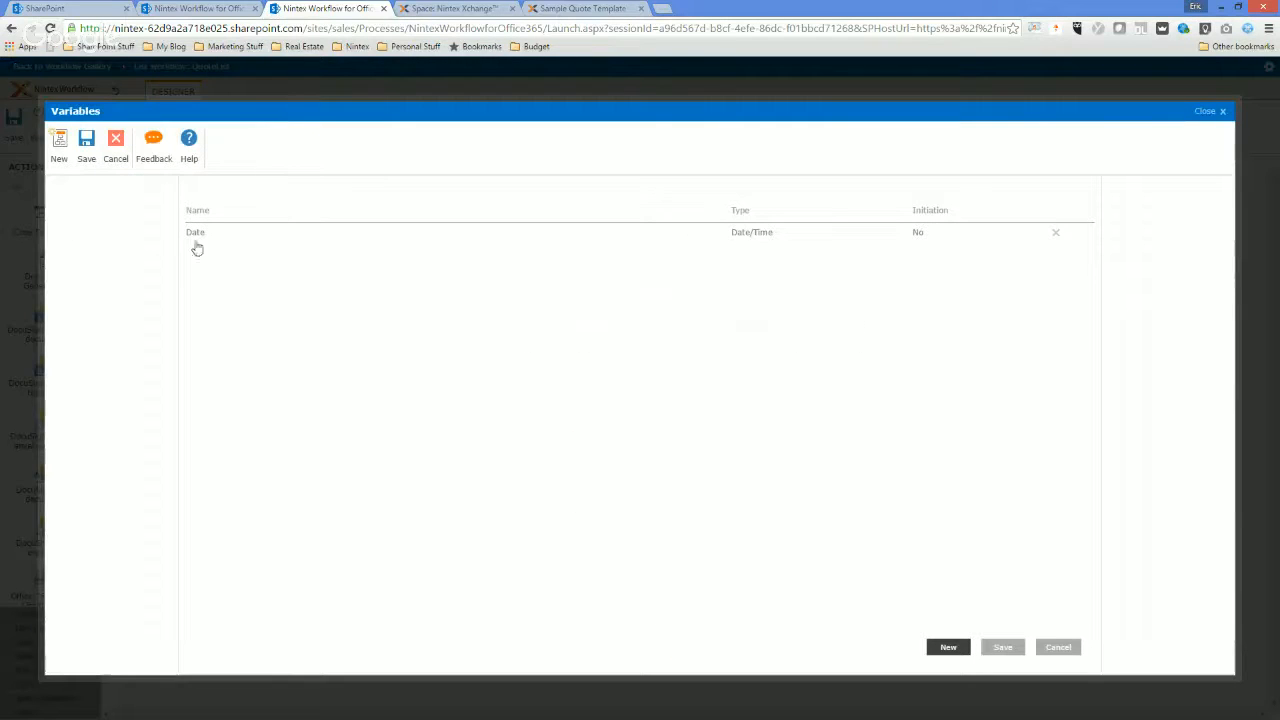
left_click(61, 145)
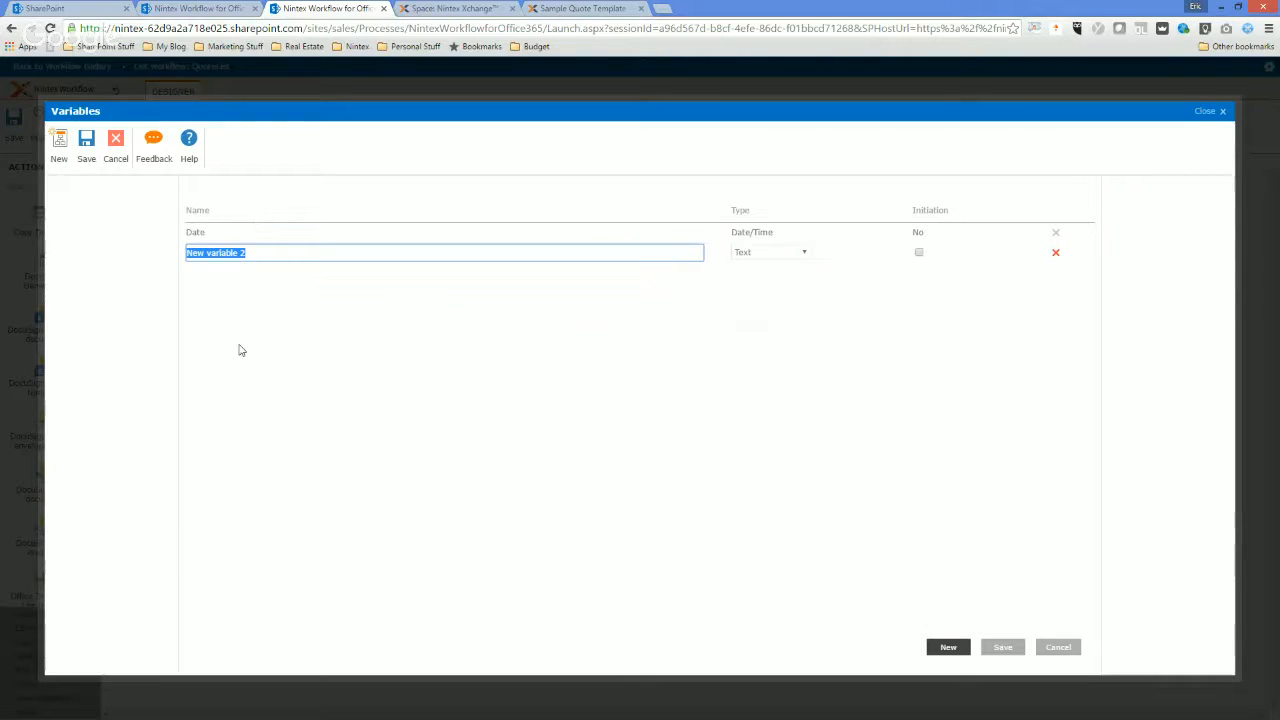
type("Contact Name")
key("BackSpace")
key("BackSpace")
key("BackSpace")
key("BackSpace")
key("BackSpace")
type("Name")
left_click(945, 647)
type("AccountName")
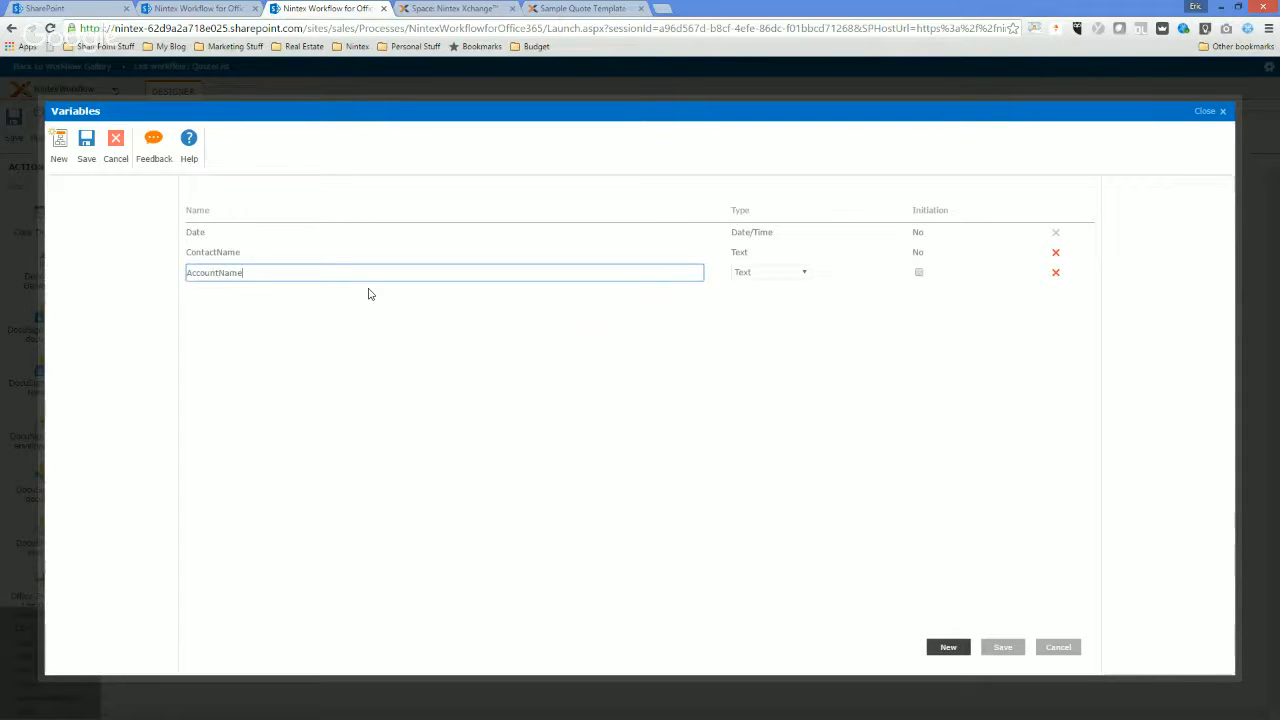
Add a Text workflow variable named AccountAddress and save the variable list.
left_click(946, 645)
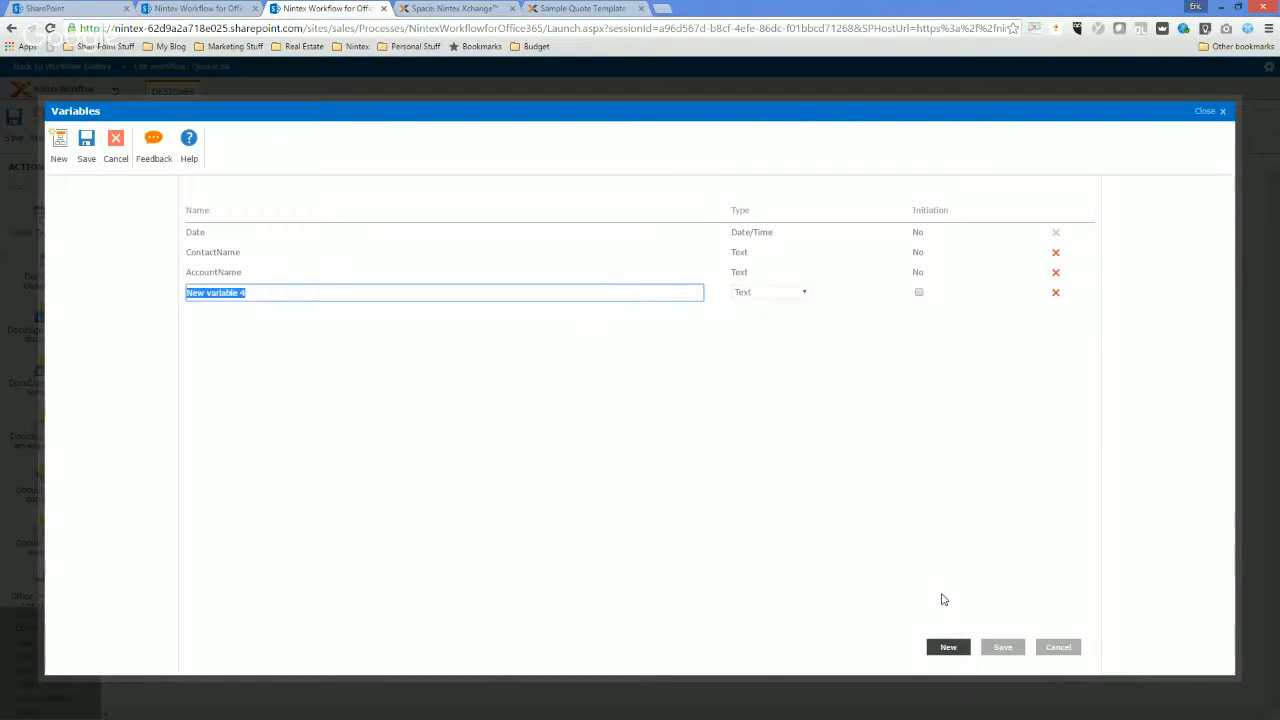
type("Account Billing")
key("BackSpace")
key("BackSpace")
key("BackSpace")
key("BackSpace")
key("BackSpace")
key("BackSpace")
key("BackSpace")
type("Address")
left_click(995, 651)
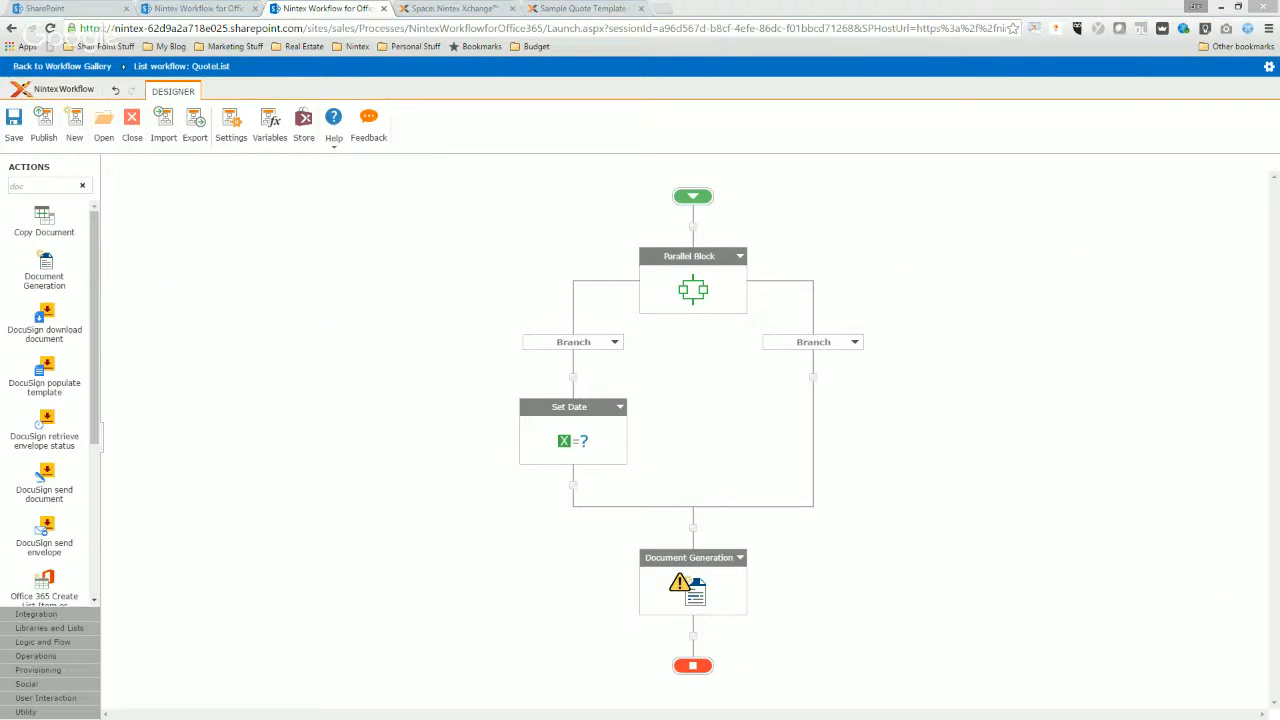
Switch to the Sample Quote Word Template in Word and examine its account name, contact name and billing address merge fields.
left_click_drag(1279, 30, 667, 29)
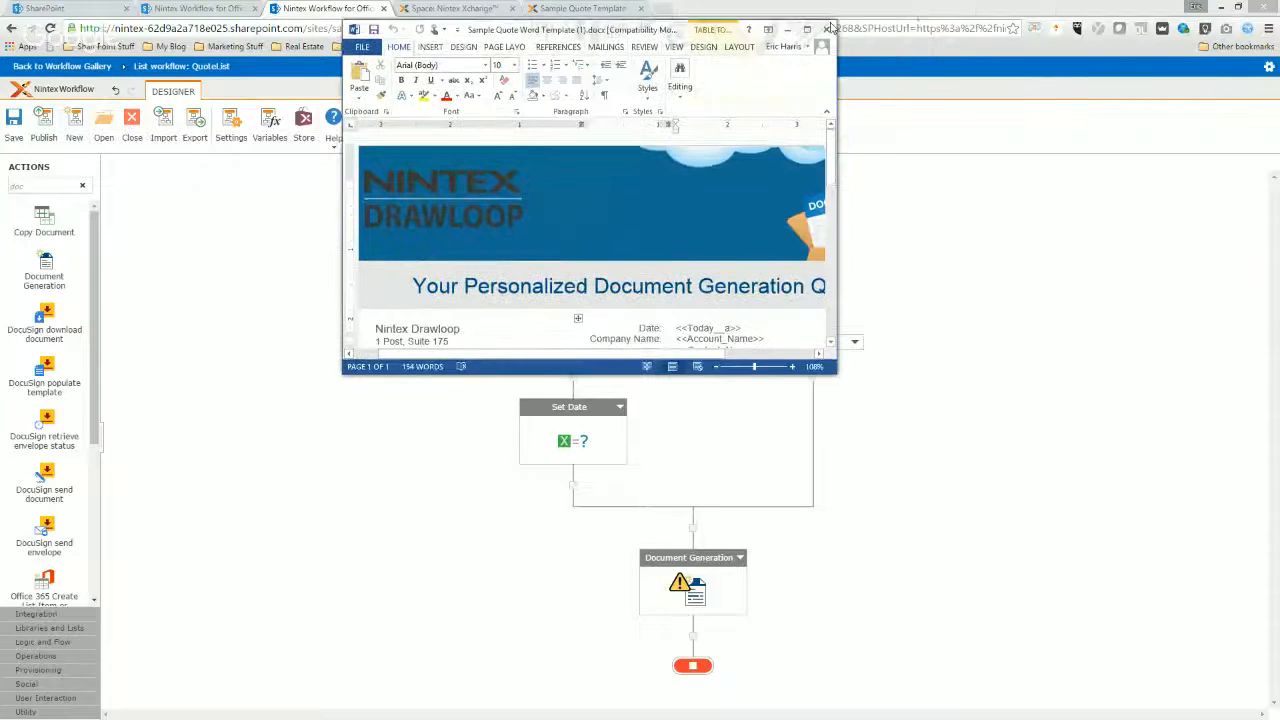
left_click(807, 29)
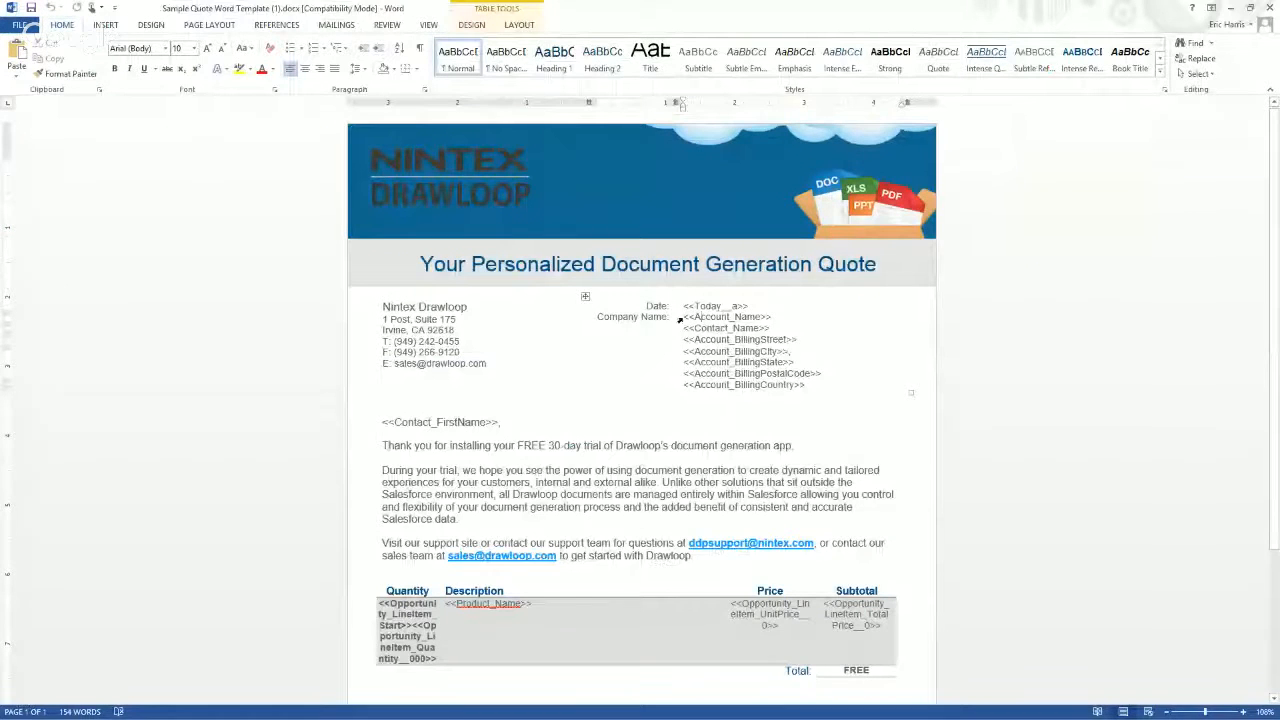
left_click(686, 317)
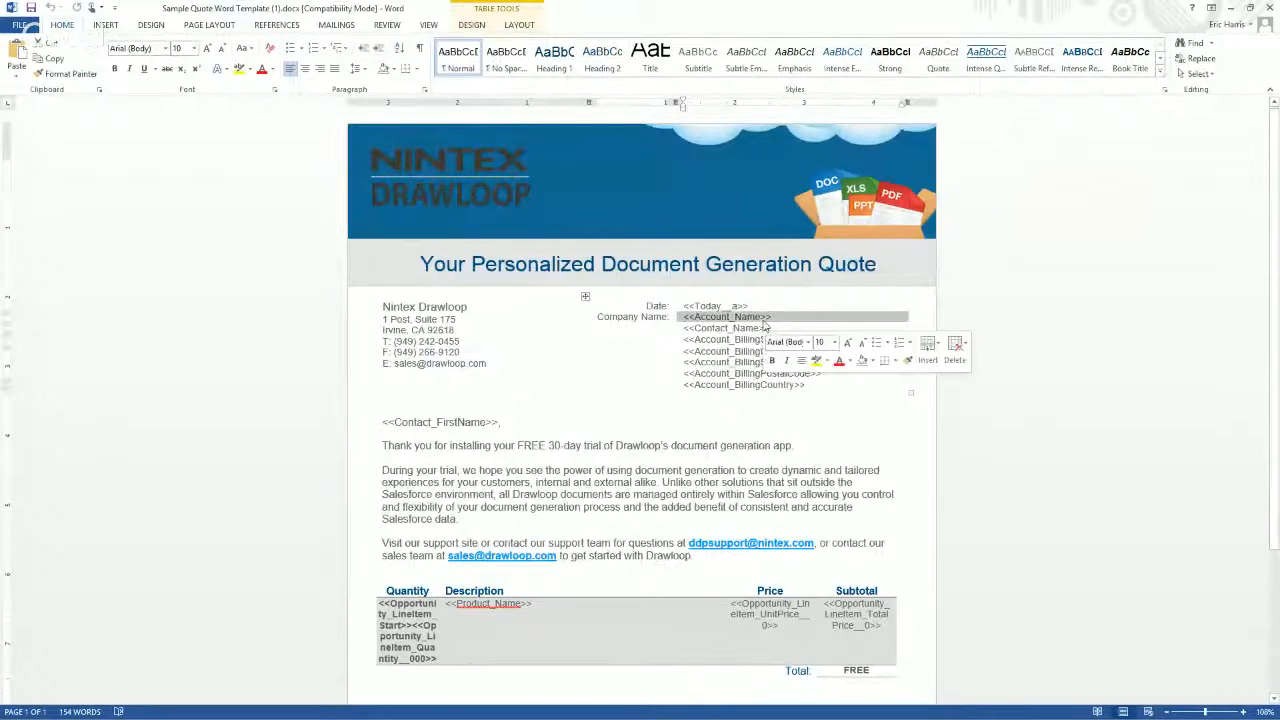
left_click_drag(685, 328, 771, 328)
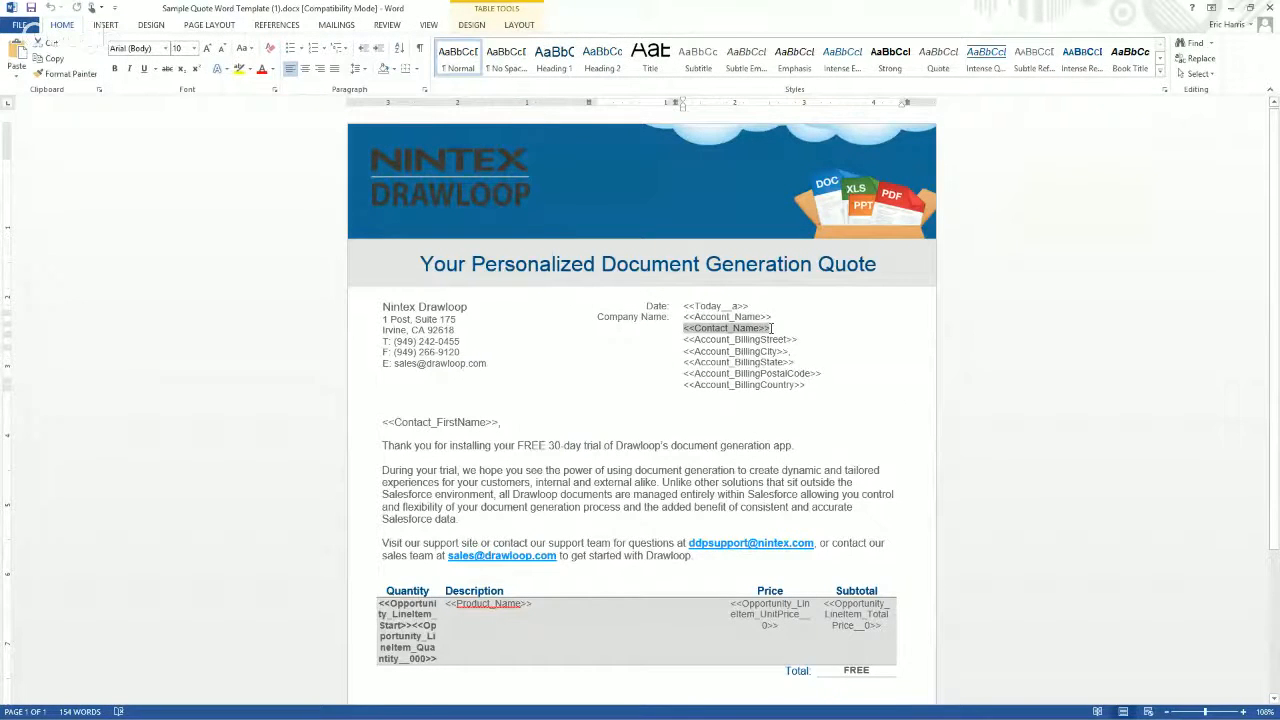
left_click_drag(686, 340, 805, 387)
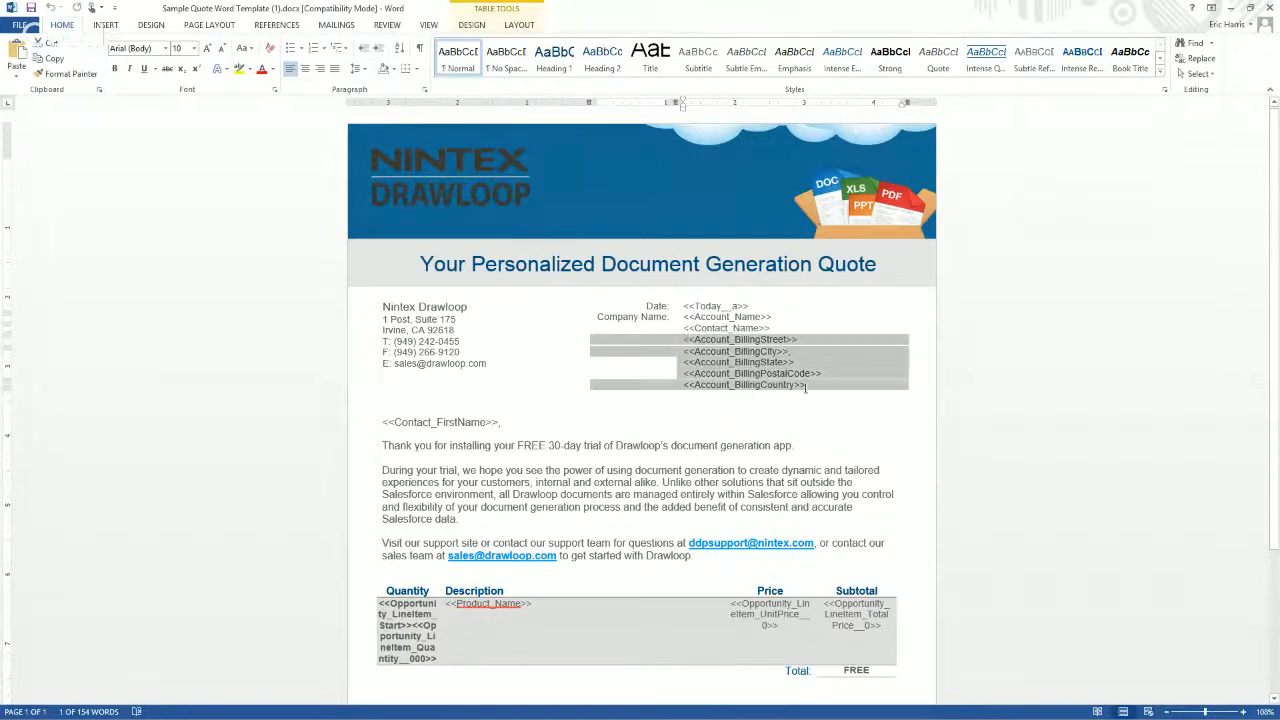
left_click(738, 386)
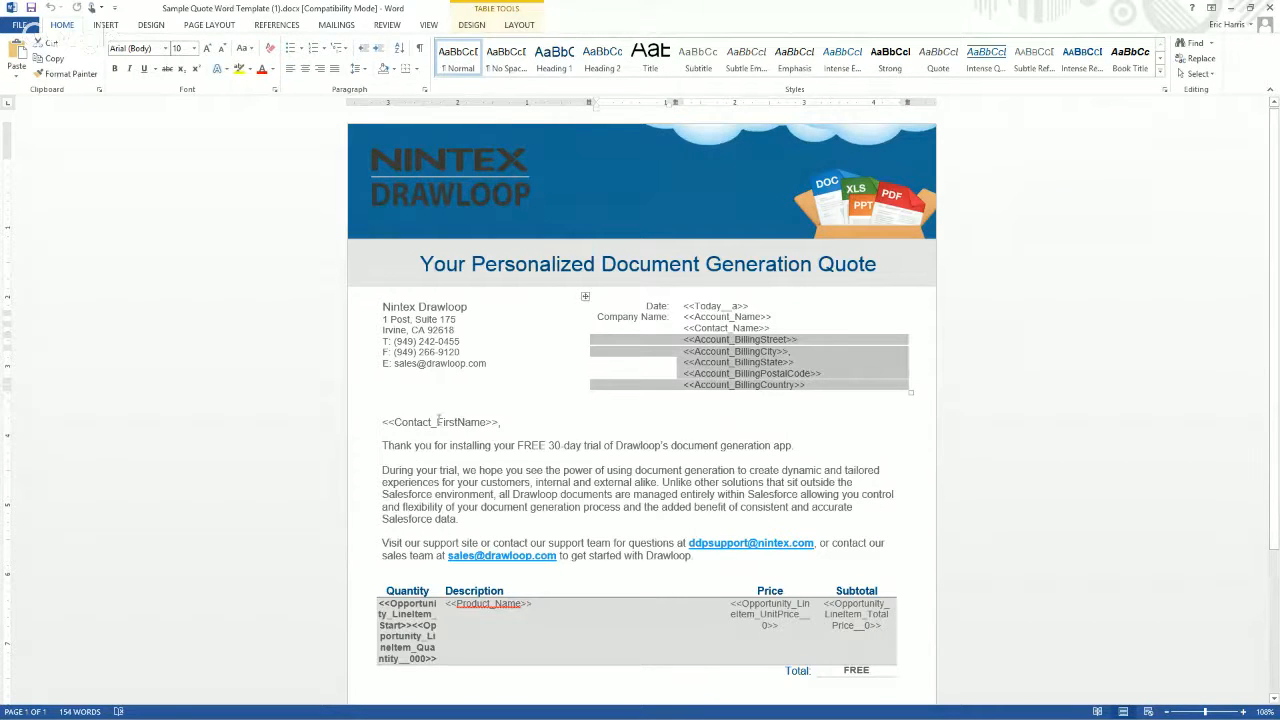
left_click(1238, 11)
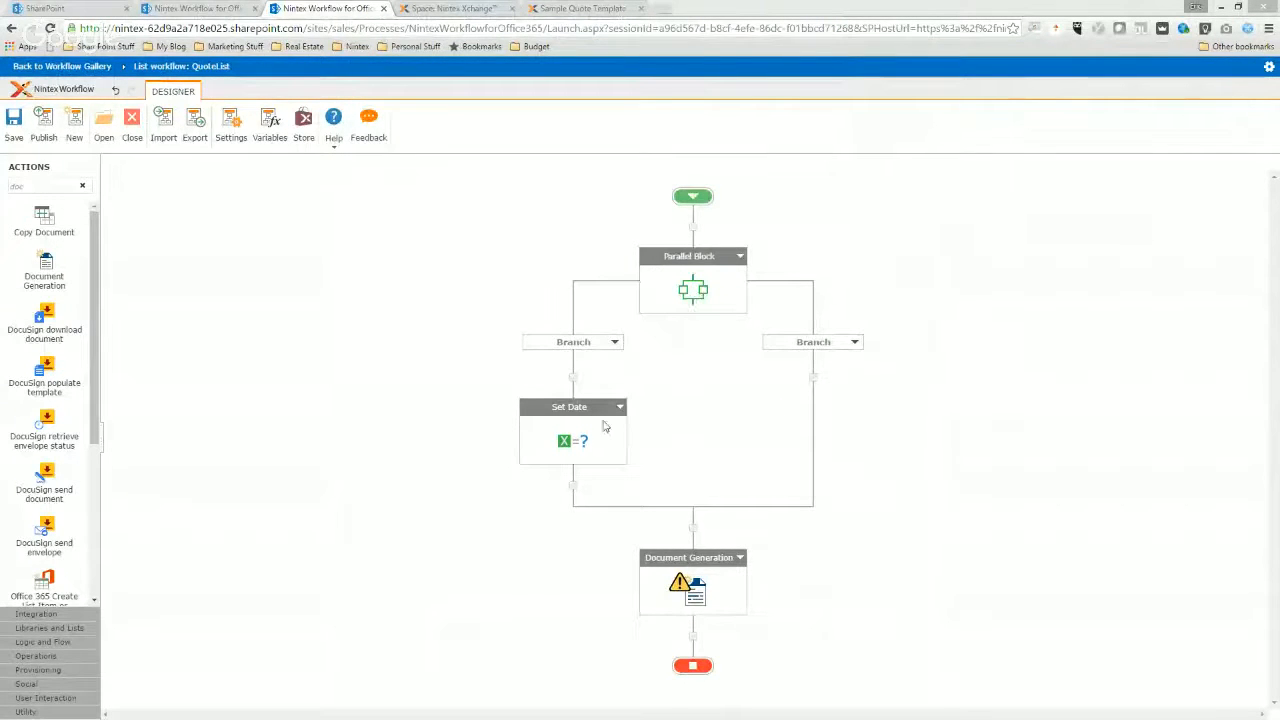
Back in the Nintex workflow, add a Text workflow variable named FirstName and save the variable list.
left_click(271, 122)
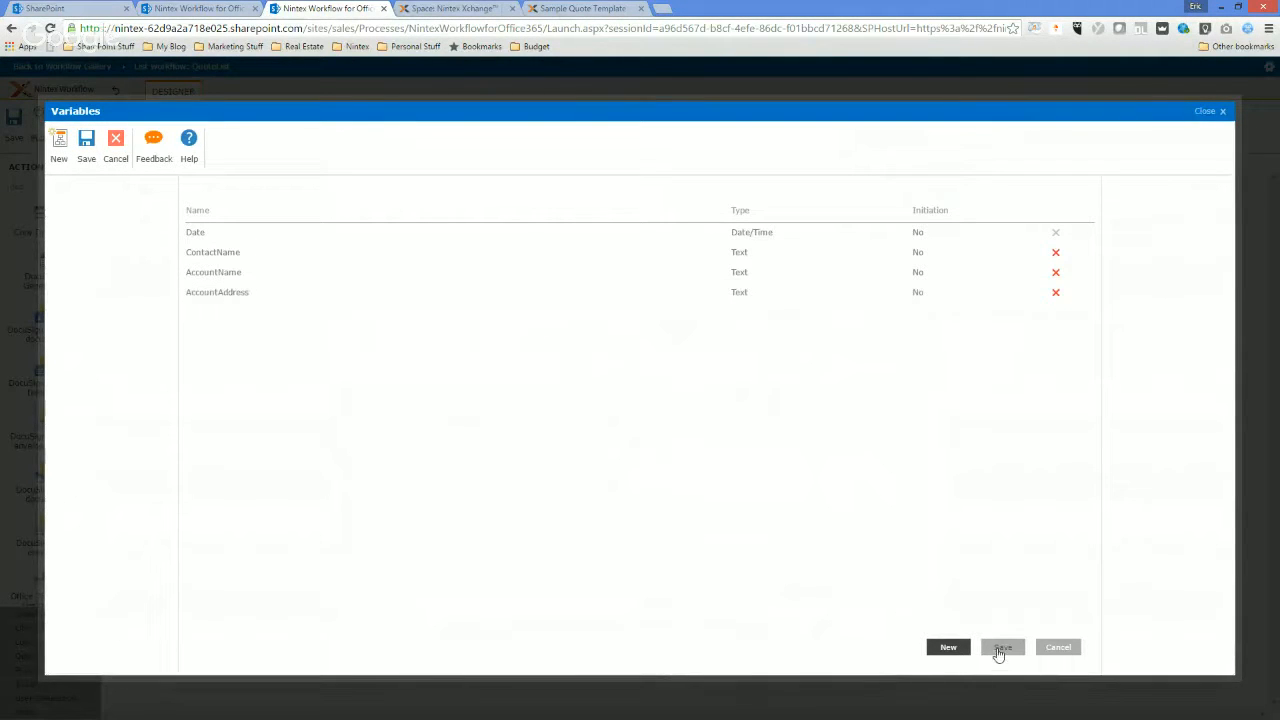
left_click(946, 647)
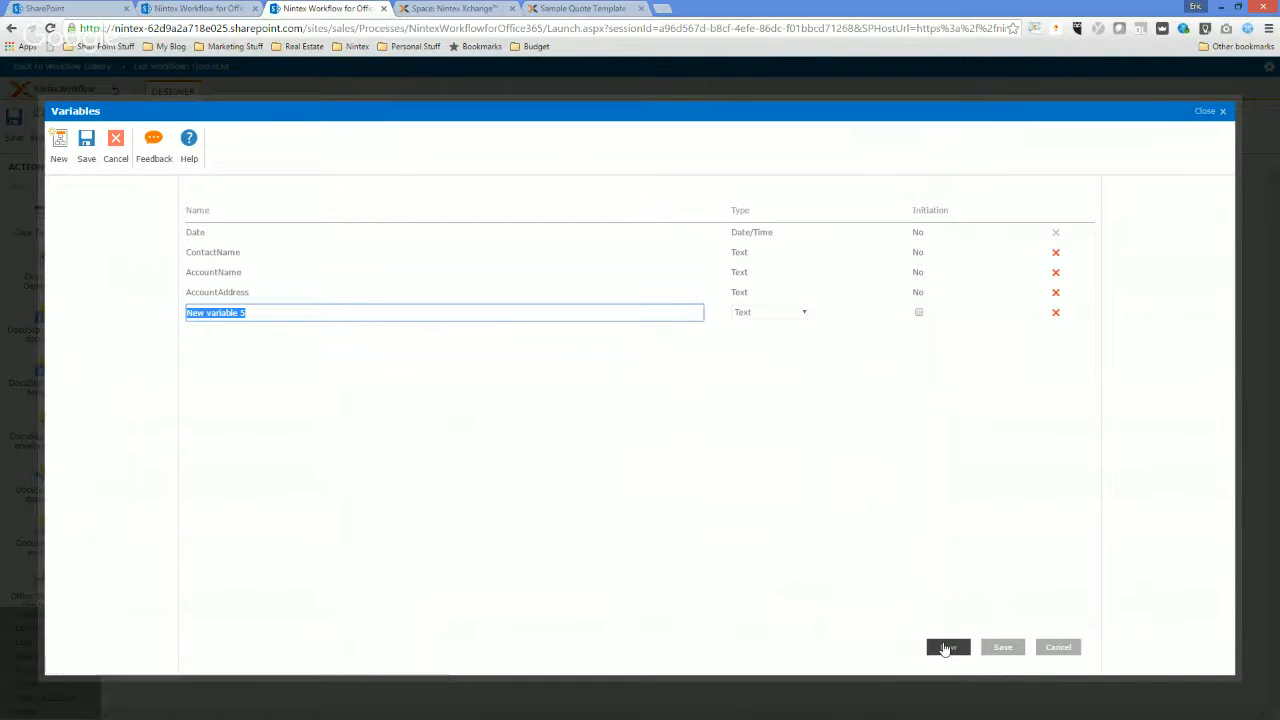
type("FirstName")
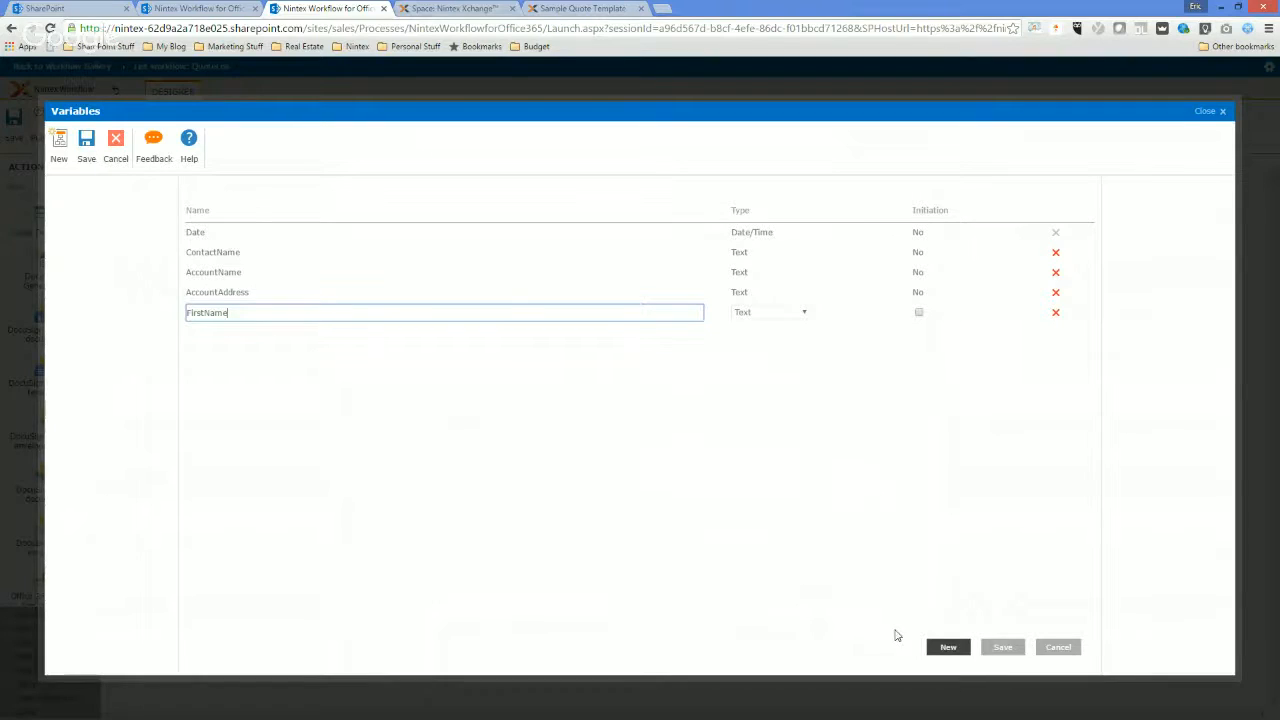
left_click(997, 650)
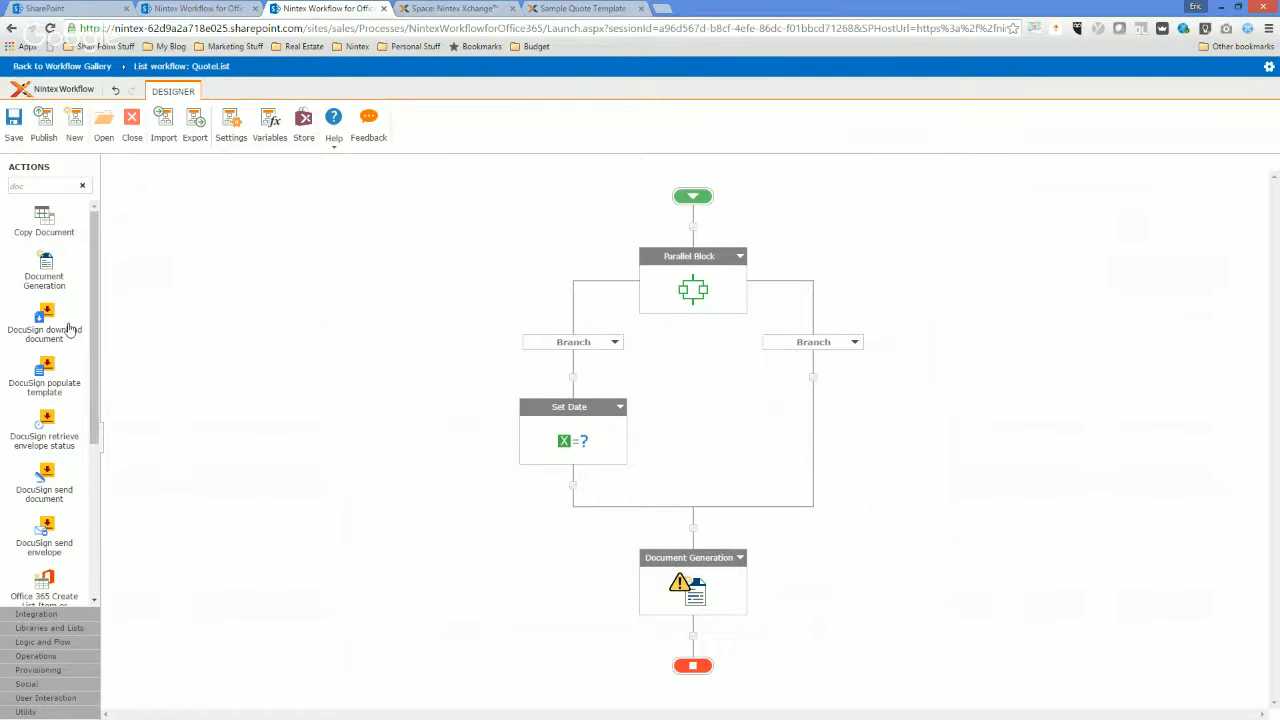
Add three Set Workflow Variable actions: two in the empty branch and one below Set Date.
double_click(45, 187)
type("var")
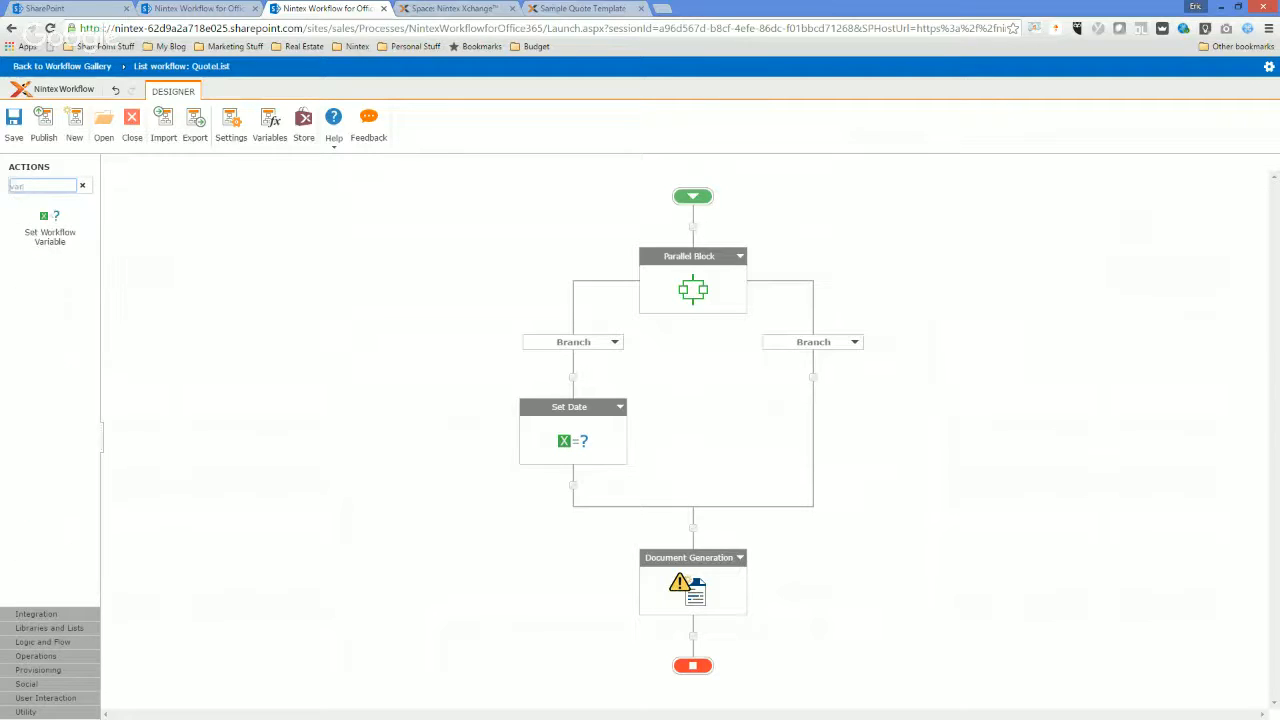
left_click_drag(48, 228, 811, 380)
left_click_drag(40, 232, 815, 482)
Select the ContactName variable in the second branch's first Set Workflow Variable action and open the advanced lookup for its value.
double_click(800, 428)
left_click(600, 214)
left_click(553, 322)
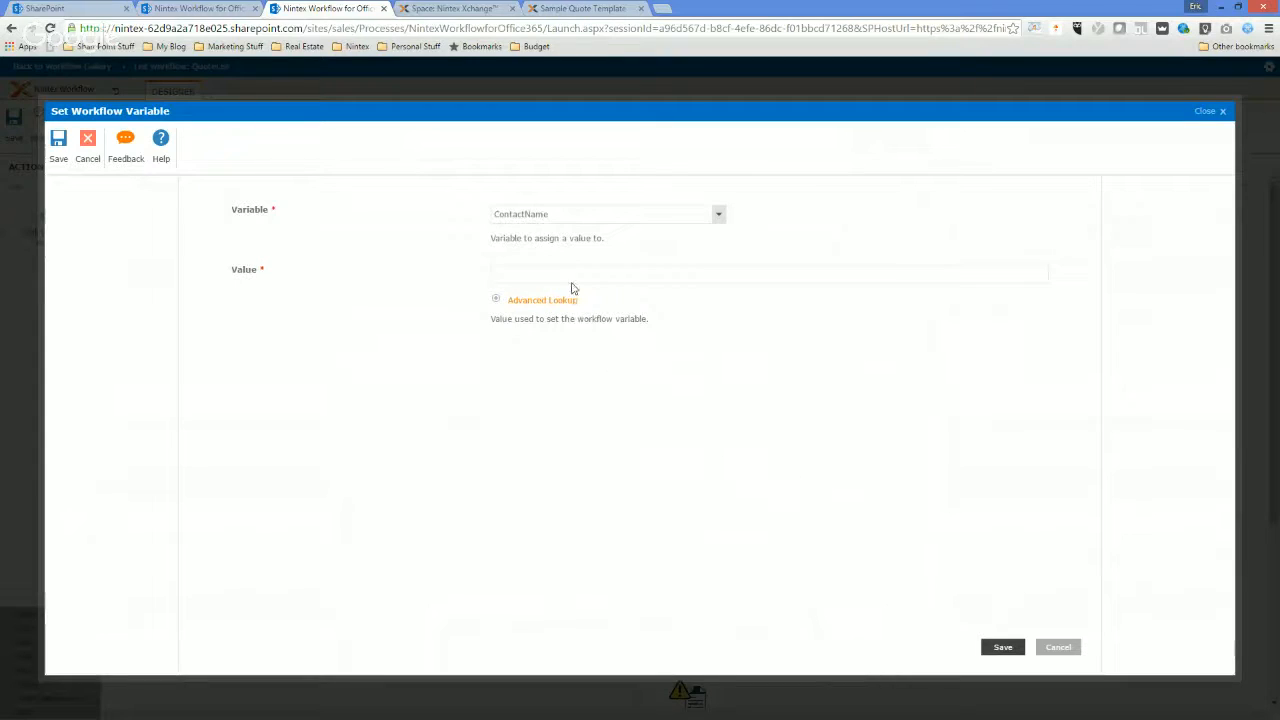
left_click(545, 300)
left_click(553, 275)
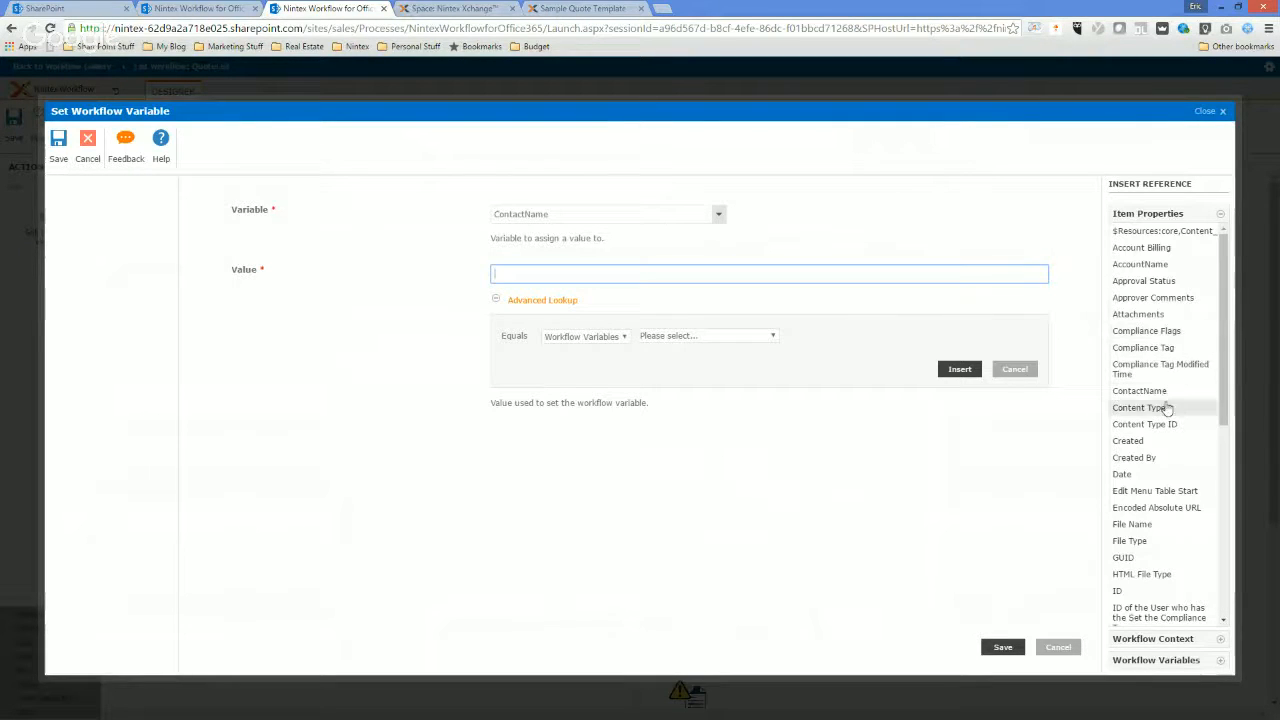
left_click(1142, 391)
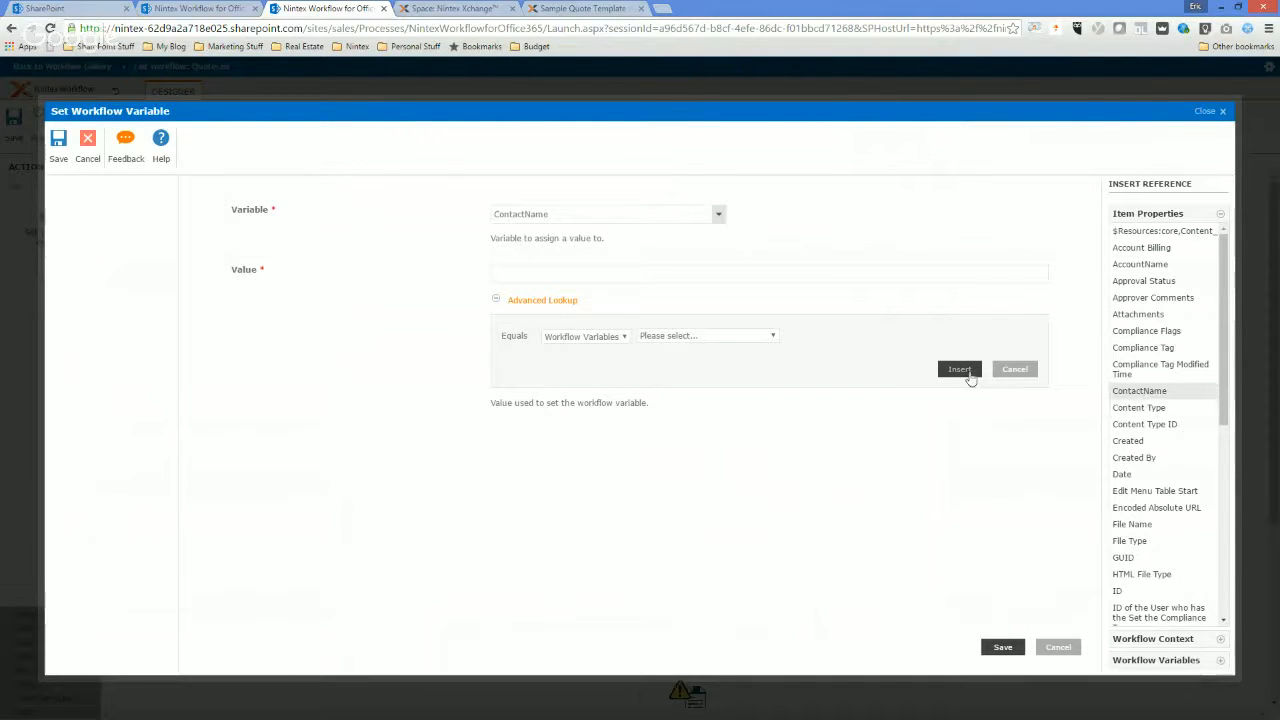
Set the value lookup to List Lookup, with Current Item as source and ContactName as field.
left_click(588, 337)
left_click(590, 360)
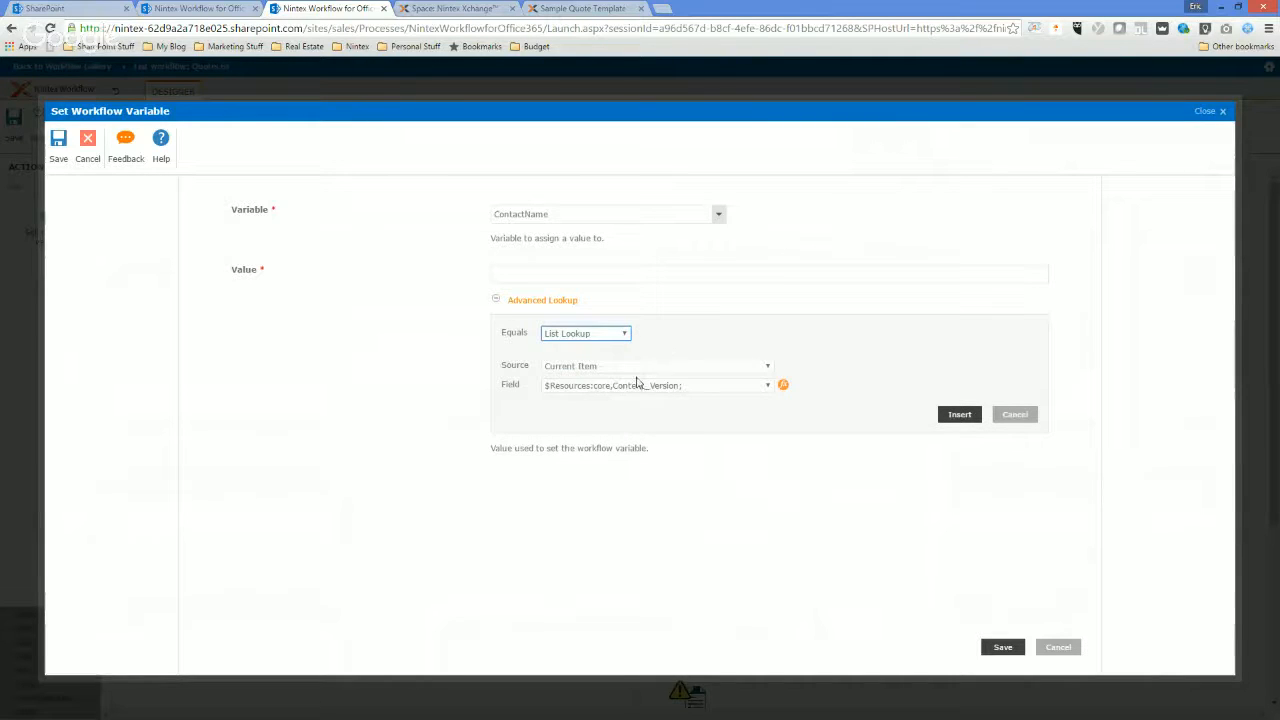
left_click(636, 366)
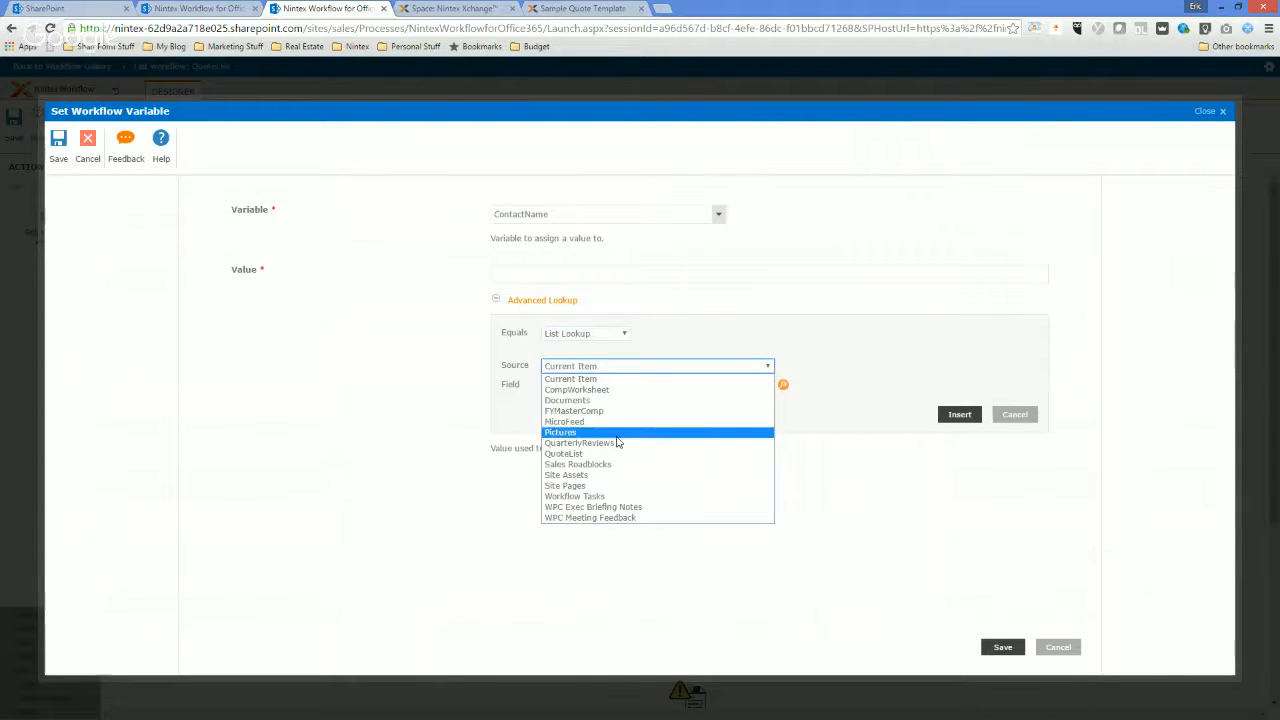
left_click(628, 378)
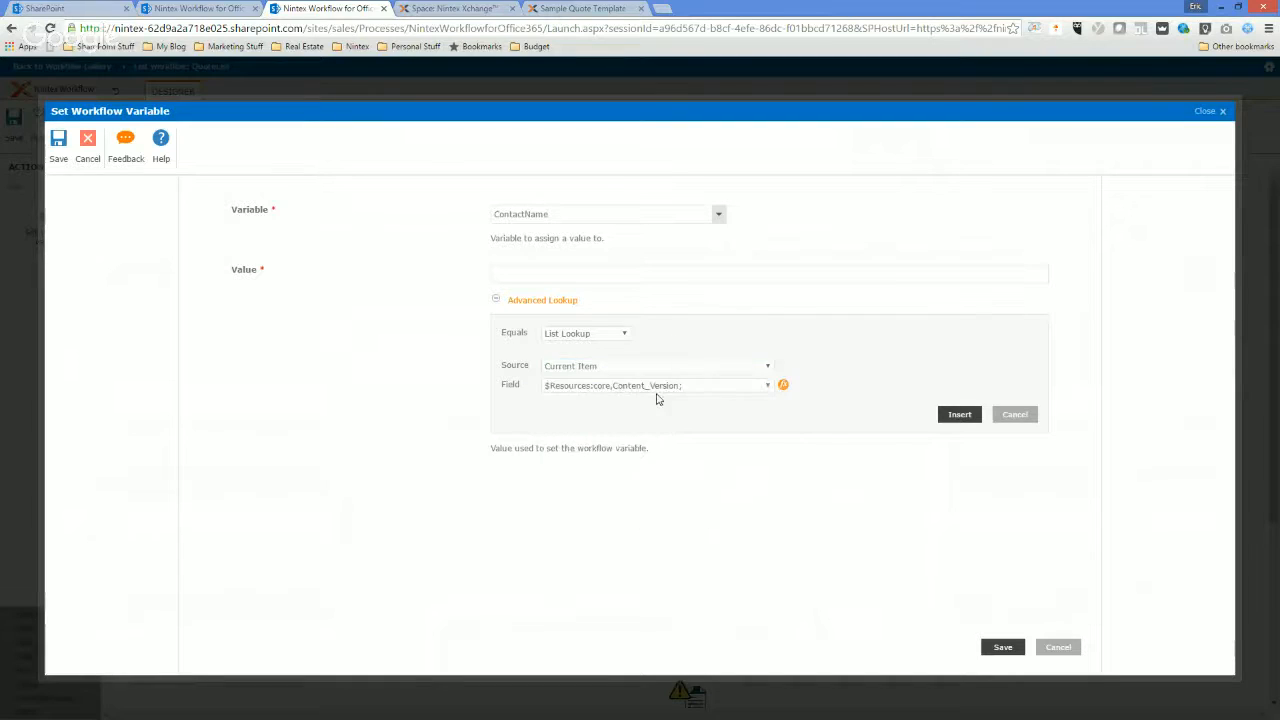
left_click(648, 388)
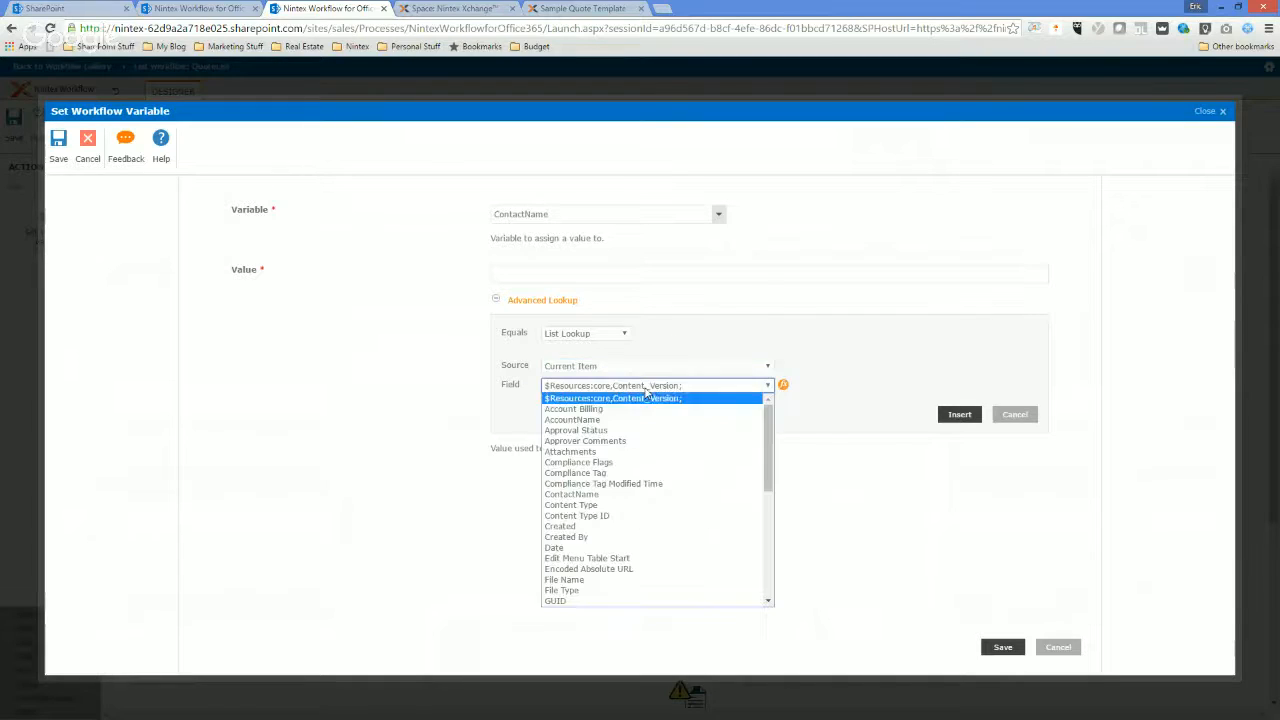
left_click(604, 494)
Return the ContactName lookup as Display Name, insert it as the value, and save the action.
left_click(783, 387)
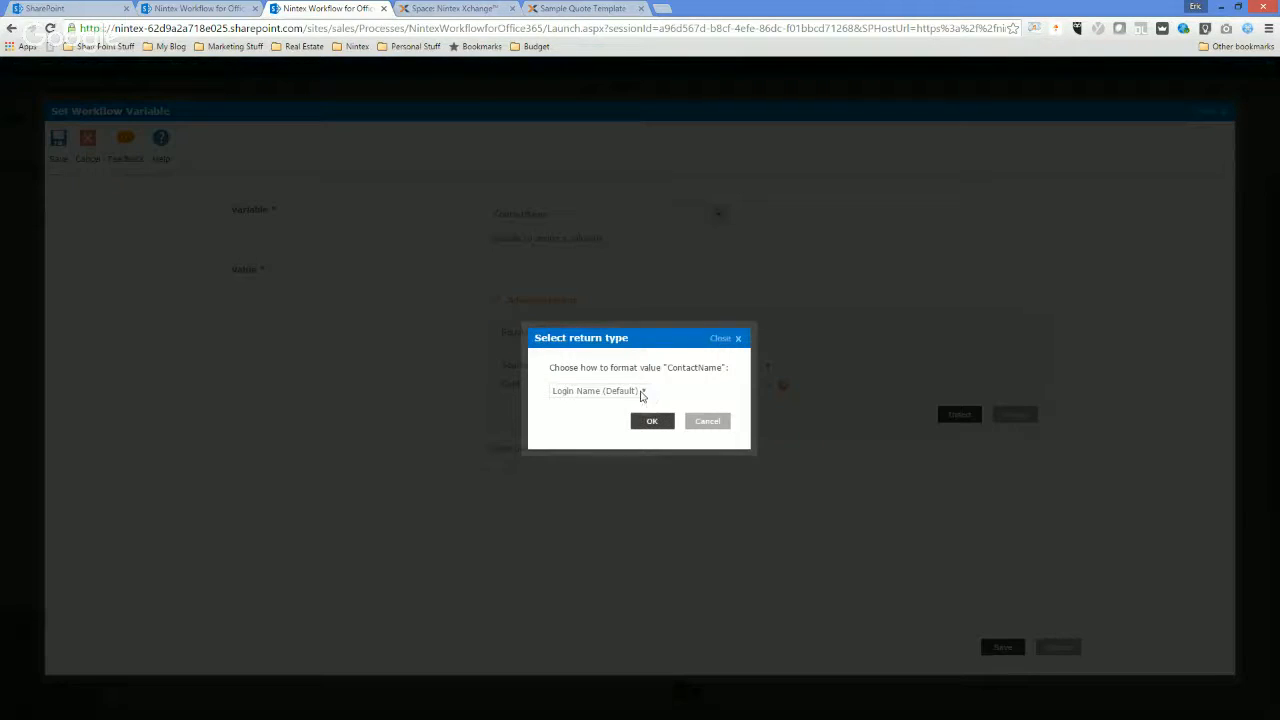
left_click(641, 392)
left_click(625, 402)
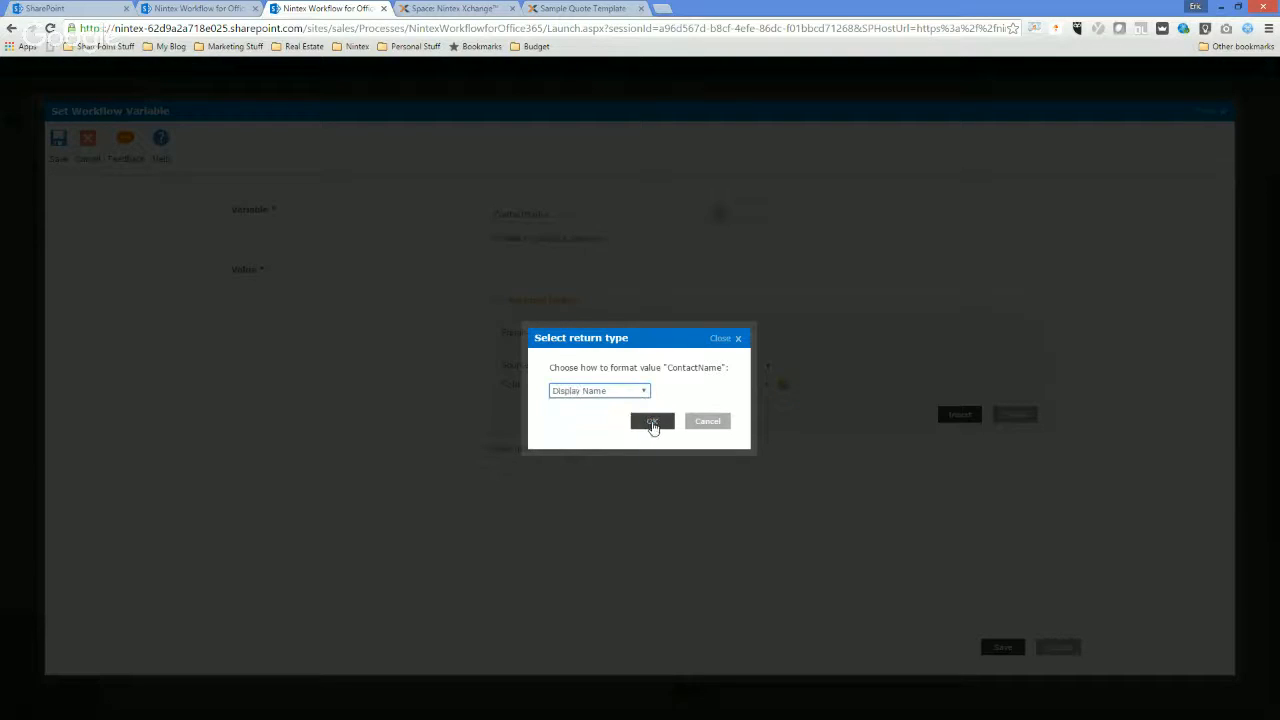
left_click(652, 421)
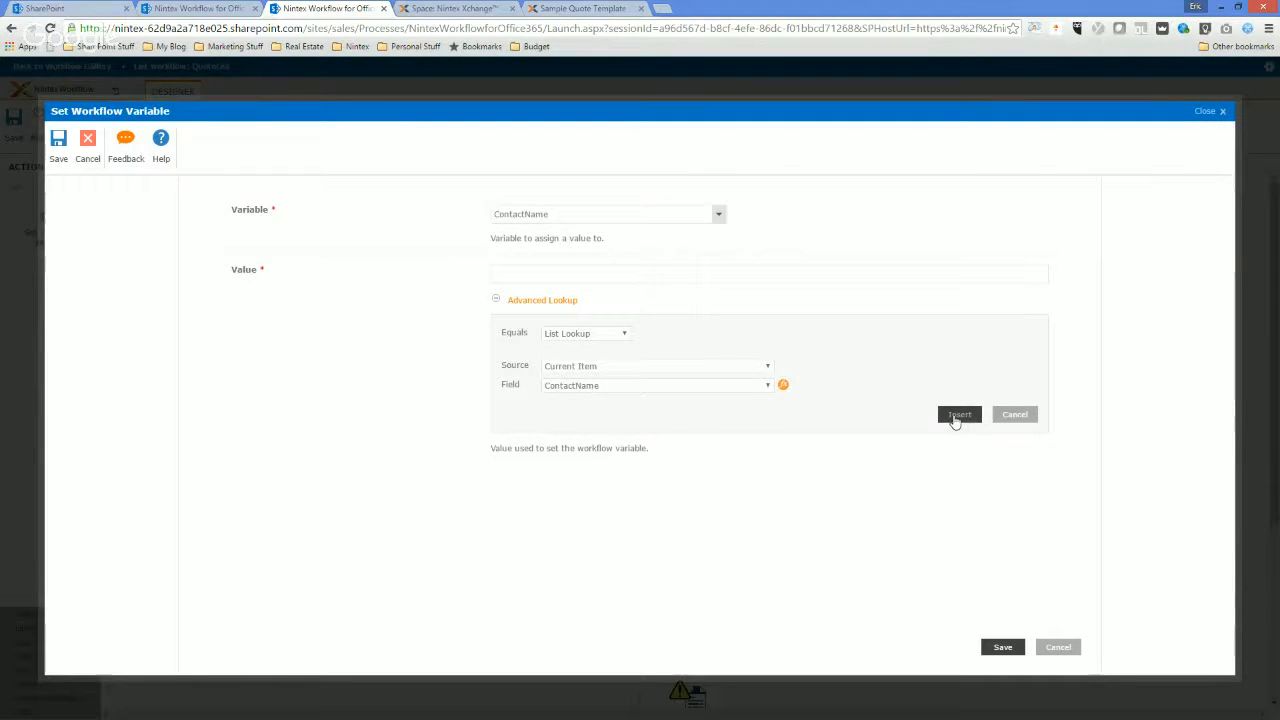
left_click(955, 418)
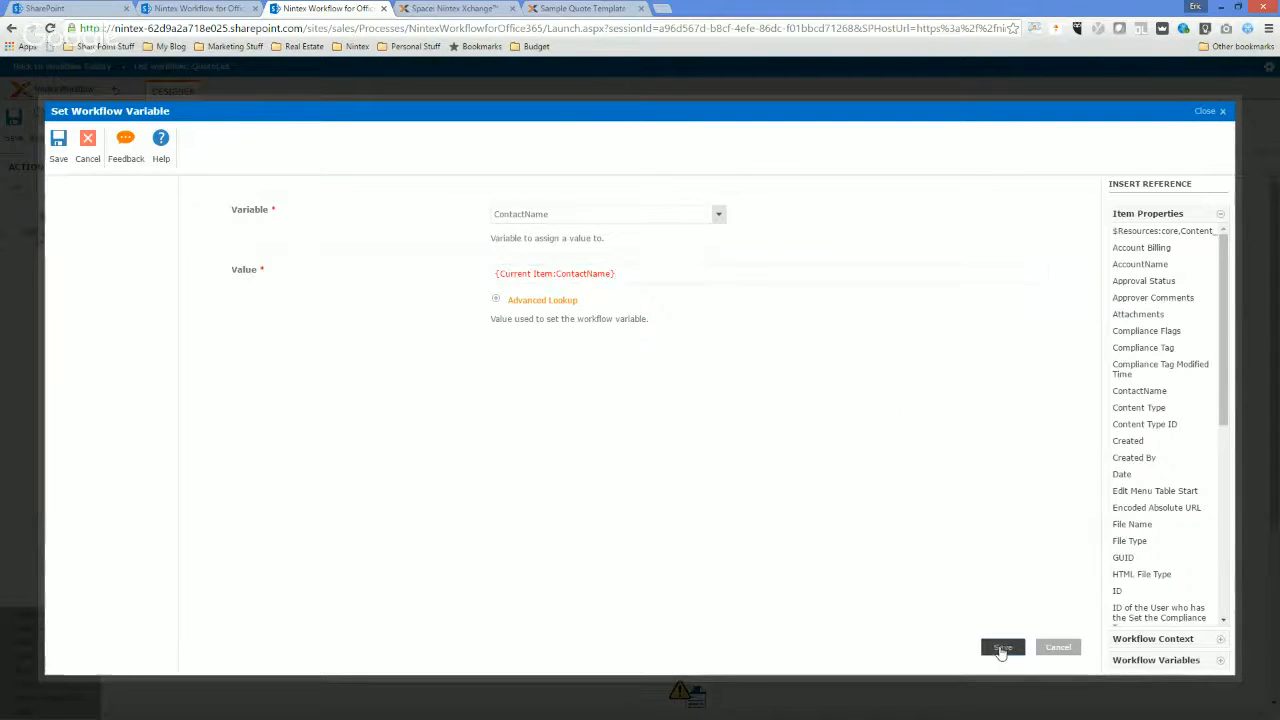
left_click(1001, 648)
Rename the configured action at the start of the second branch to "Set Contact Name".
left_click(830, 405)
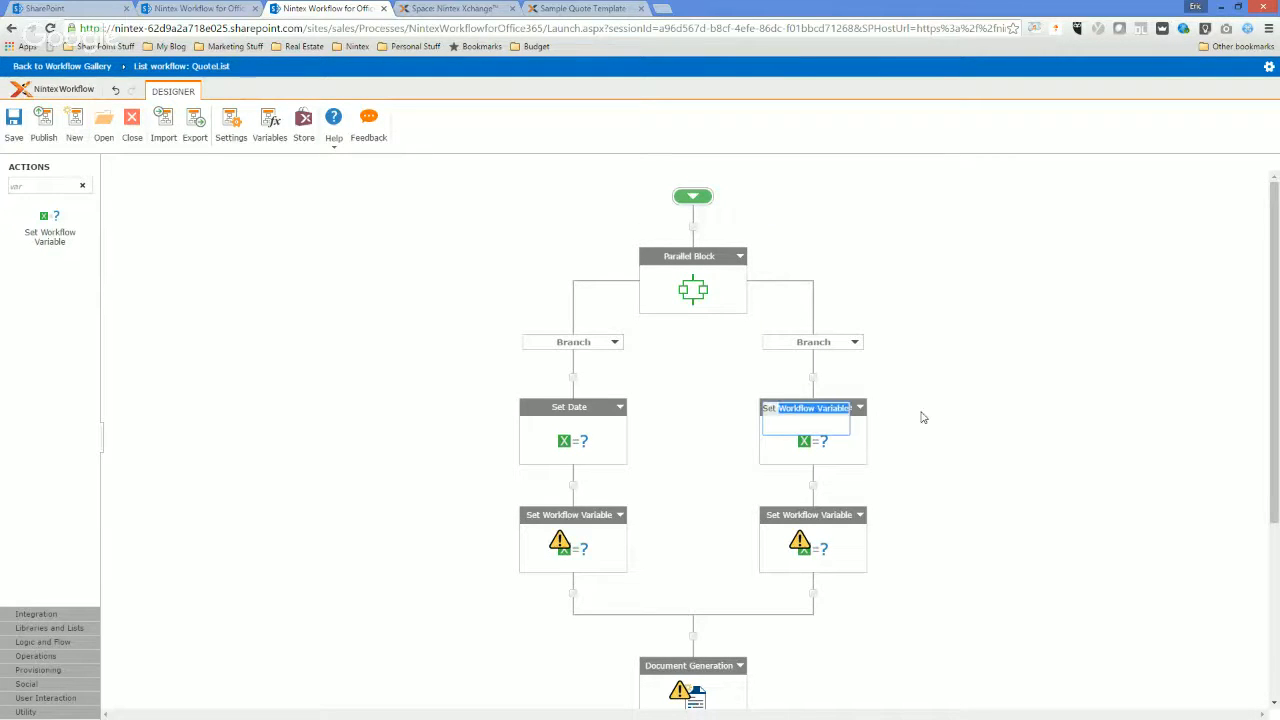
type("Set Contact Name")
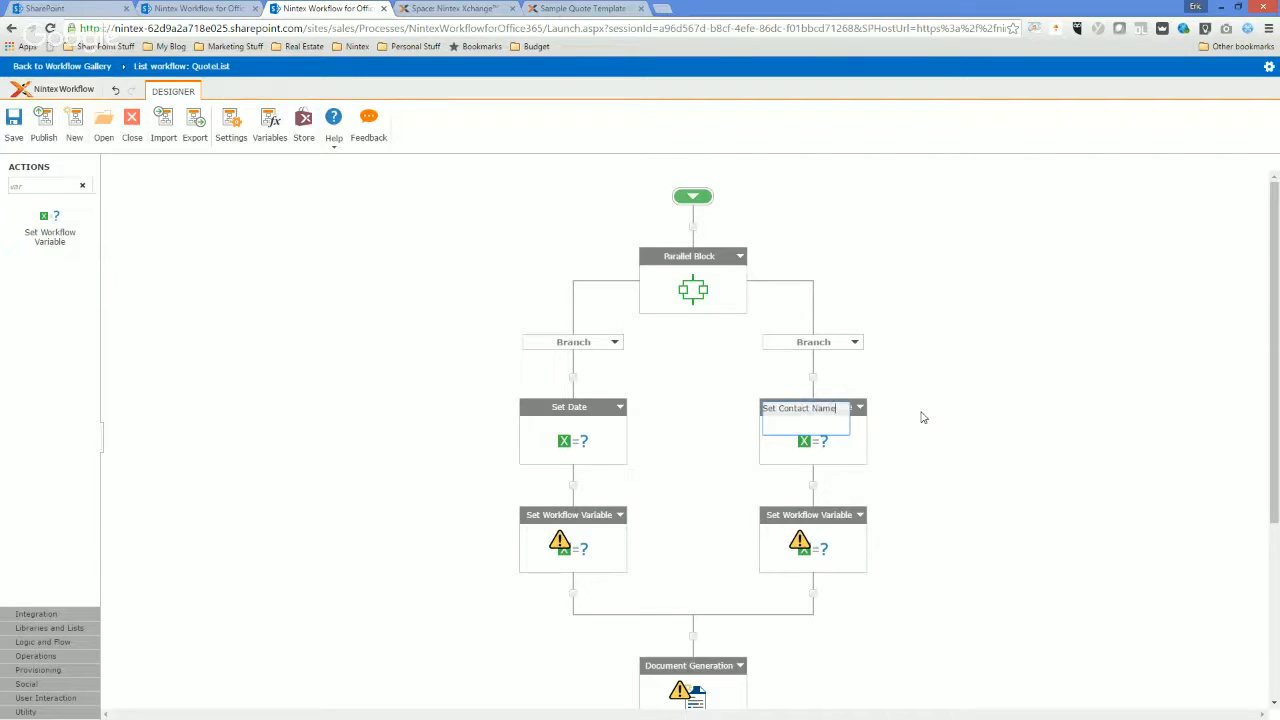
key("Return")
Configure the action below Set Date to assign the current item's AccountName to the AccountName variable, and save it.
double_click(606, 541)
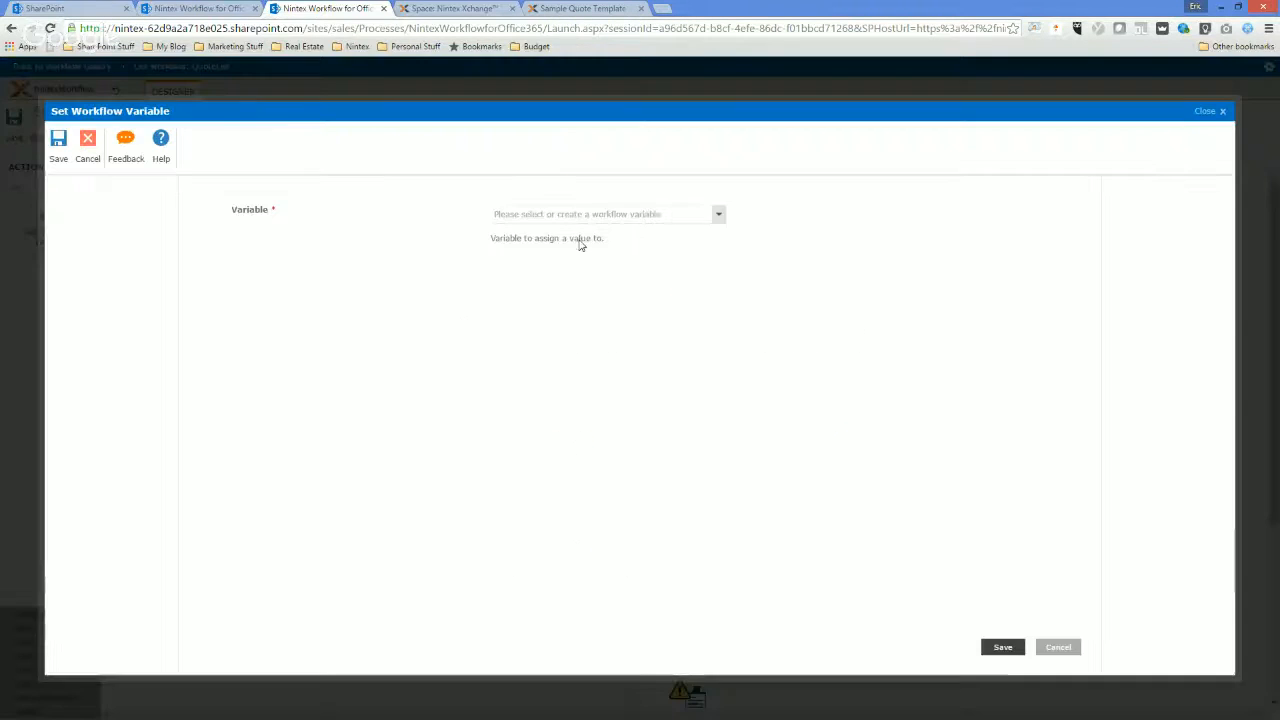
left_click(589, 214)
left_click(548, 354)
left_click(640, 280)
double_click(1150, 271)
double_click(1149, 264)
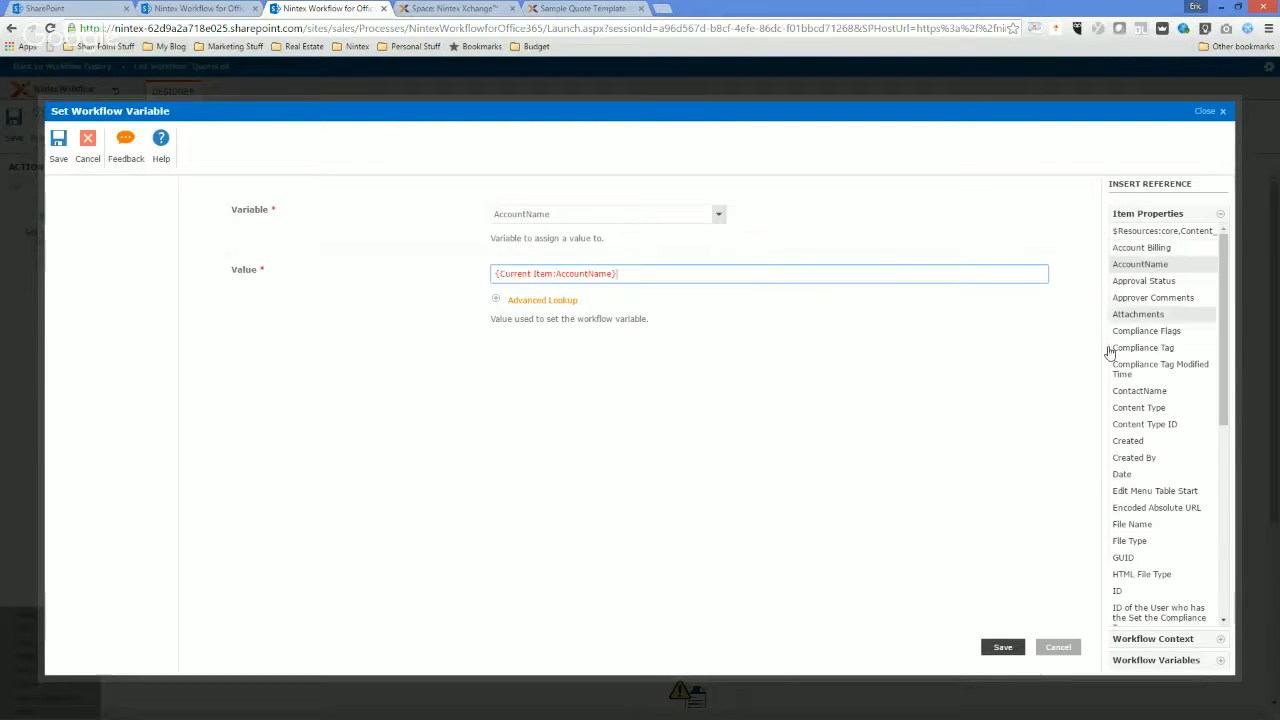
left_click(998, 652)
Rename the action below Set Date to "Set Account Name".
left_click(576, 519)
left_click_drag(538, 516, 720, 526)
type("Account Name")
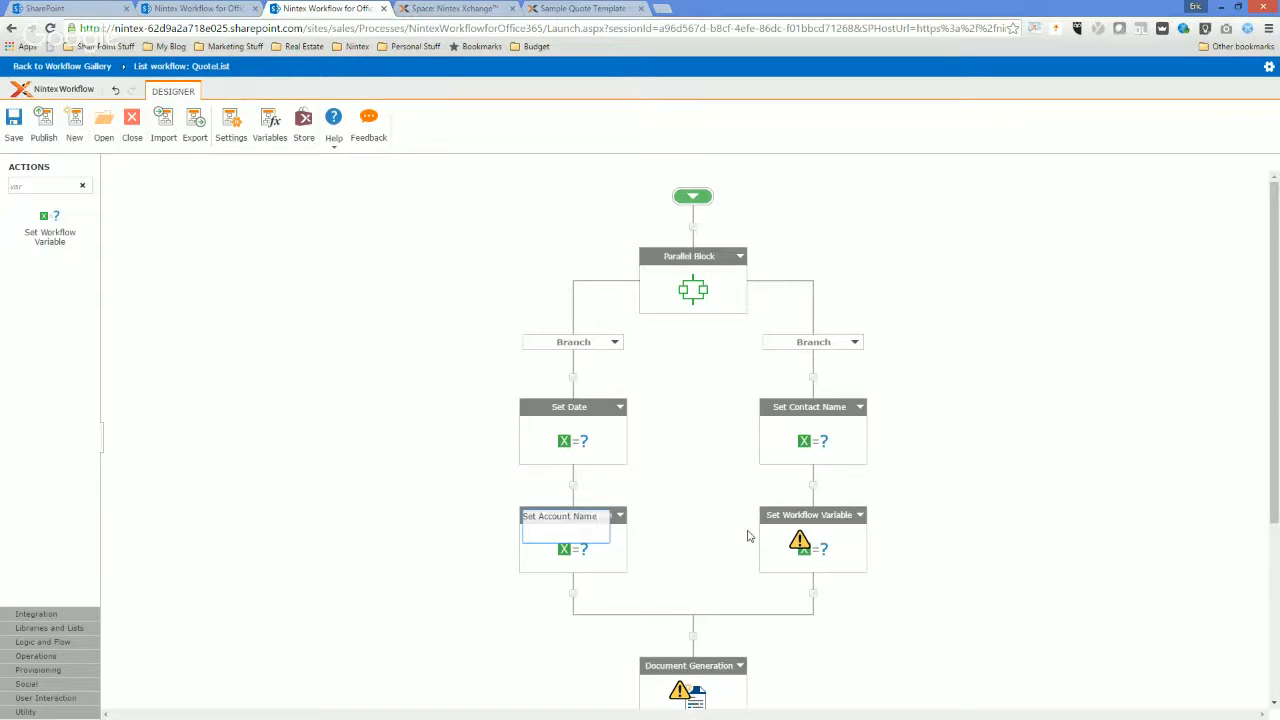
left_click(747, 536)
Configure the action below Set Contact Name to assign the current item's Account Billing to the AccountAddress variable, and save it.
double_click(801, 547)
left_click(577, 214)
left_click(581, 389)
left_click(568, 278)
left_click(1160, 248)
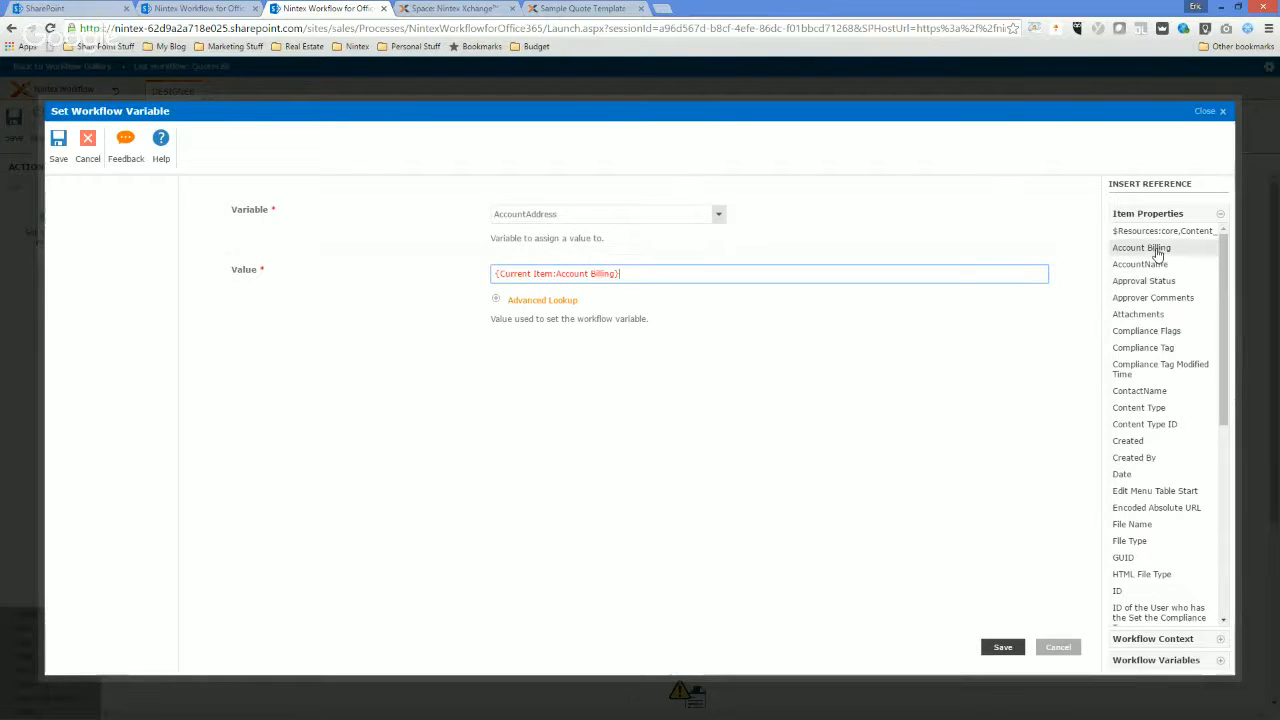
left_click(1001, 648)
Add another Set Workflow Variable action below Set Account Name in the first branch.
left_click(812, 593)
left_click(44, 185)
left_click_drag(57, 234, 576, 596)
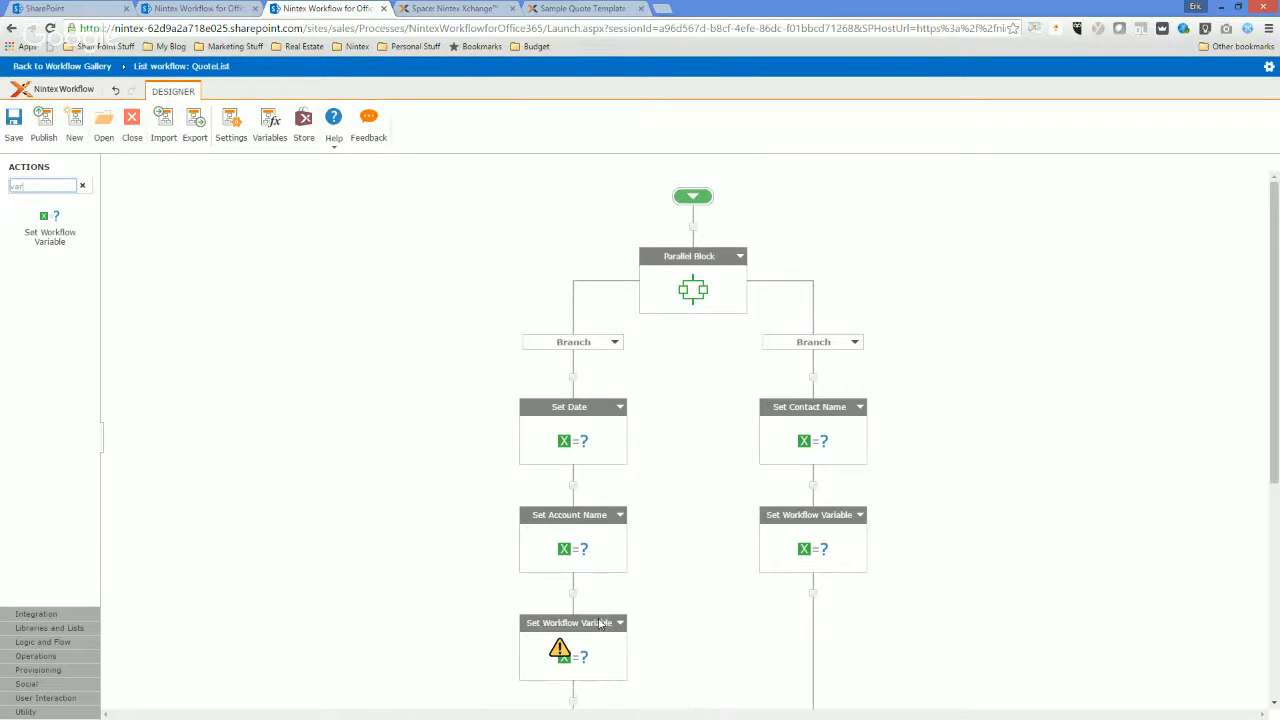
Check the configuration of the action below Set Contact Name, close it without changes, and rename the action to "Set Address".
double_click(810, 515)
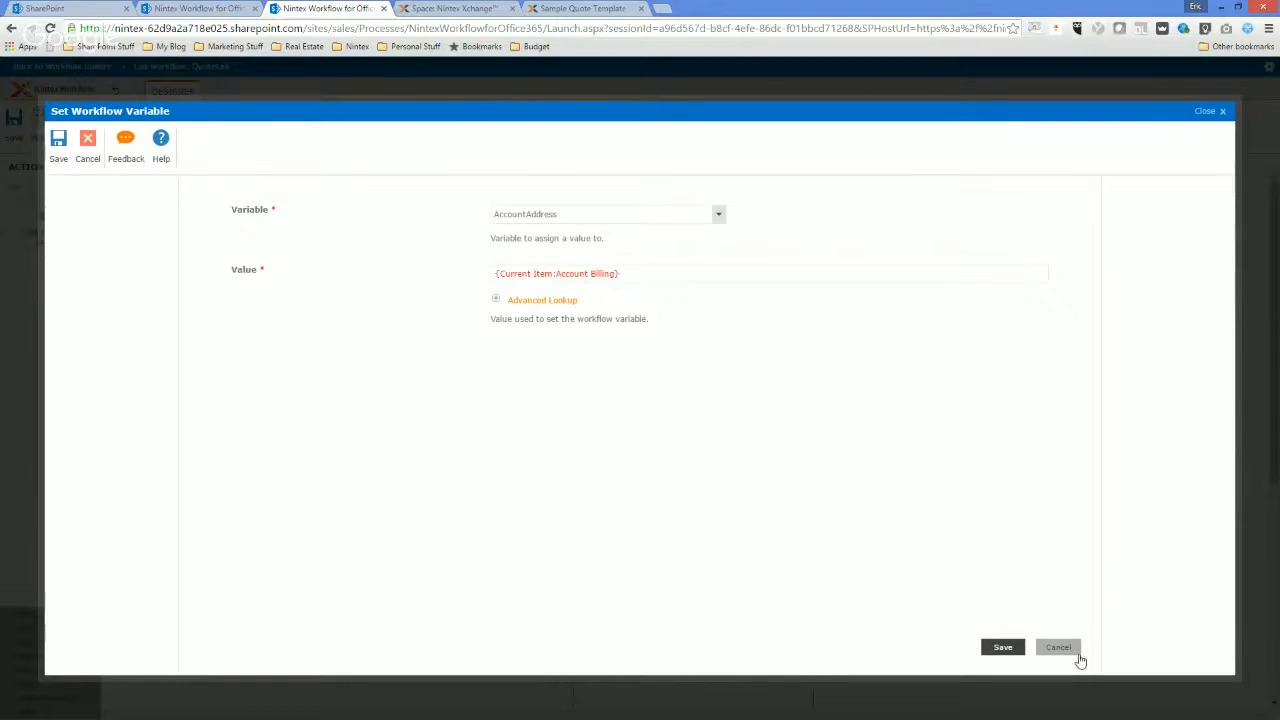
left_click(1058, 648)
left_click(787, 517)
left_click_drag(779, 516, 974, 524)
type("Address")
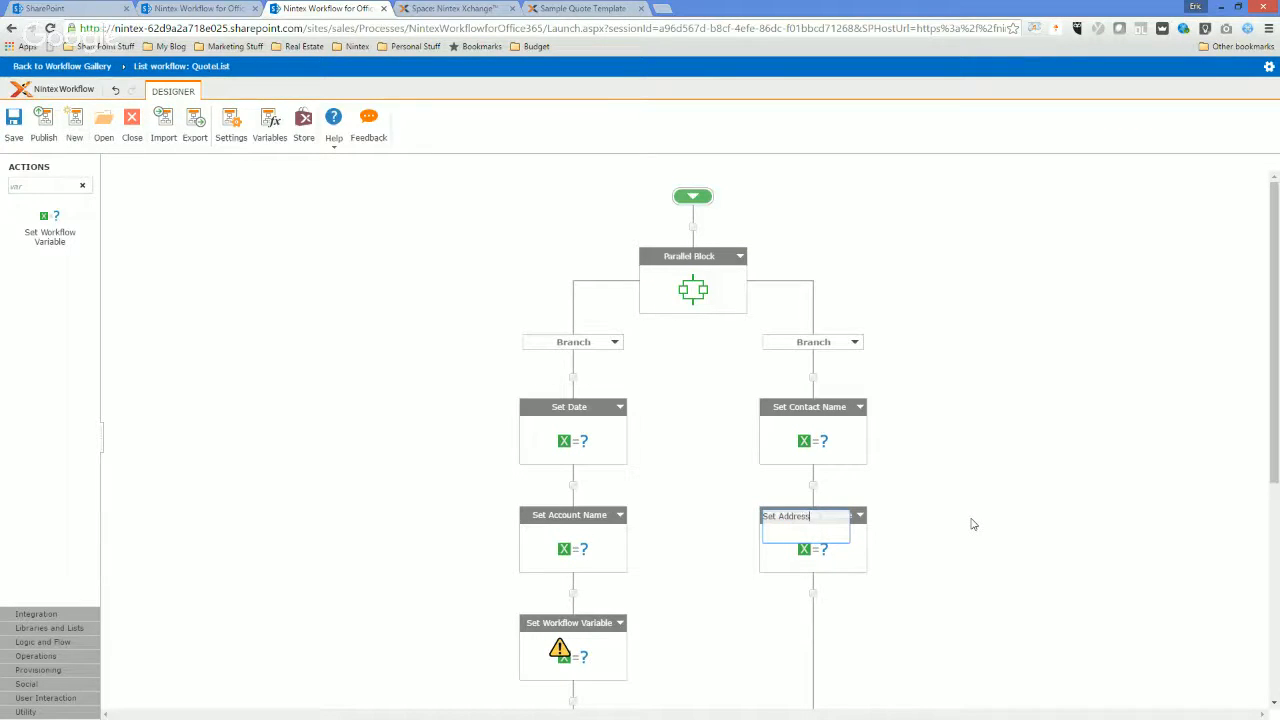
left_click(1043, 547)
left_click(563, 624)
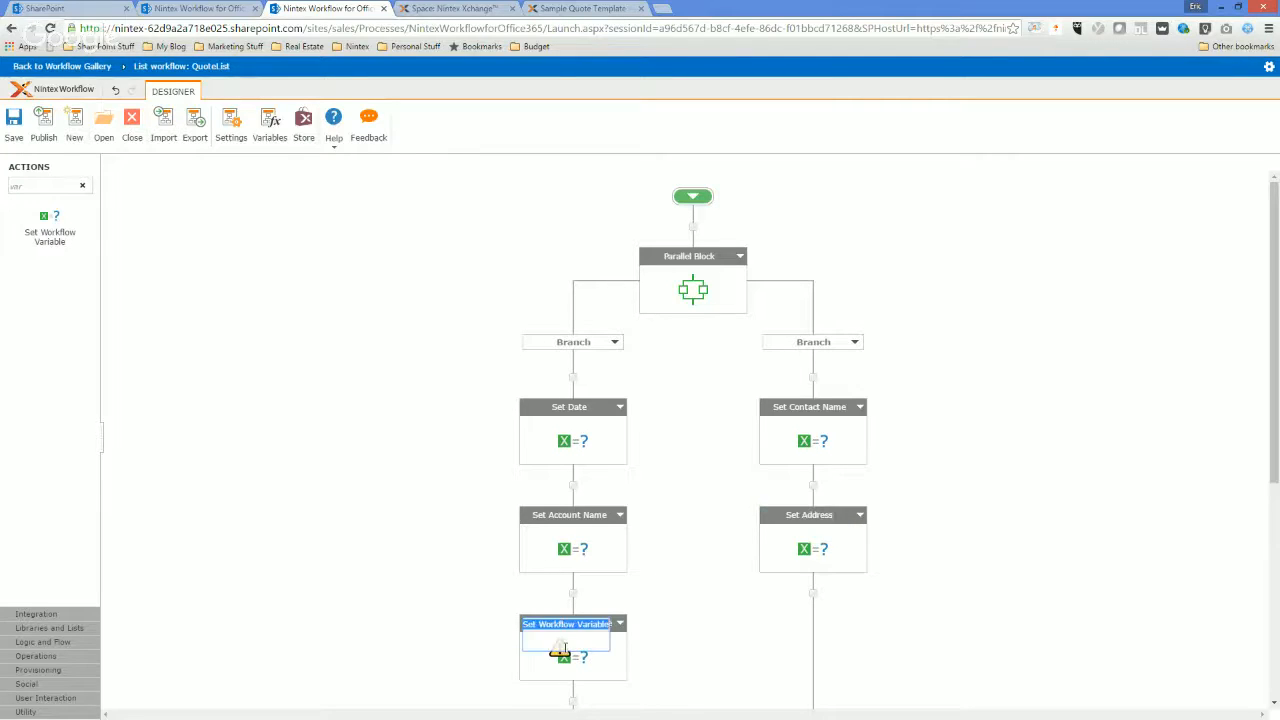
left_click(758, 631)
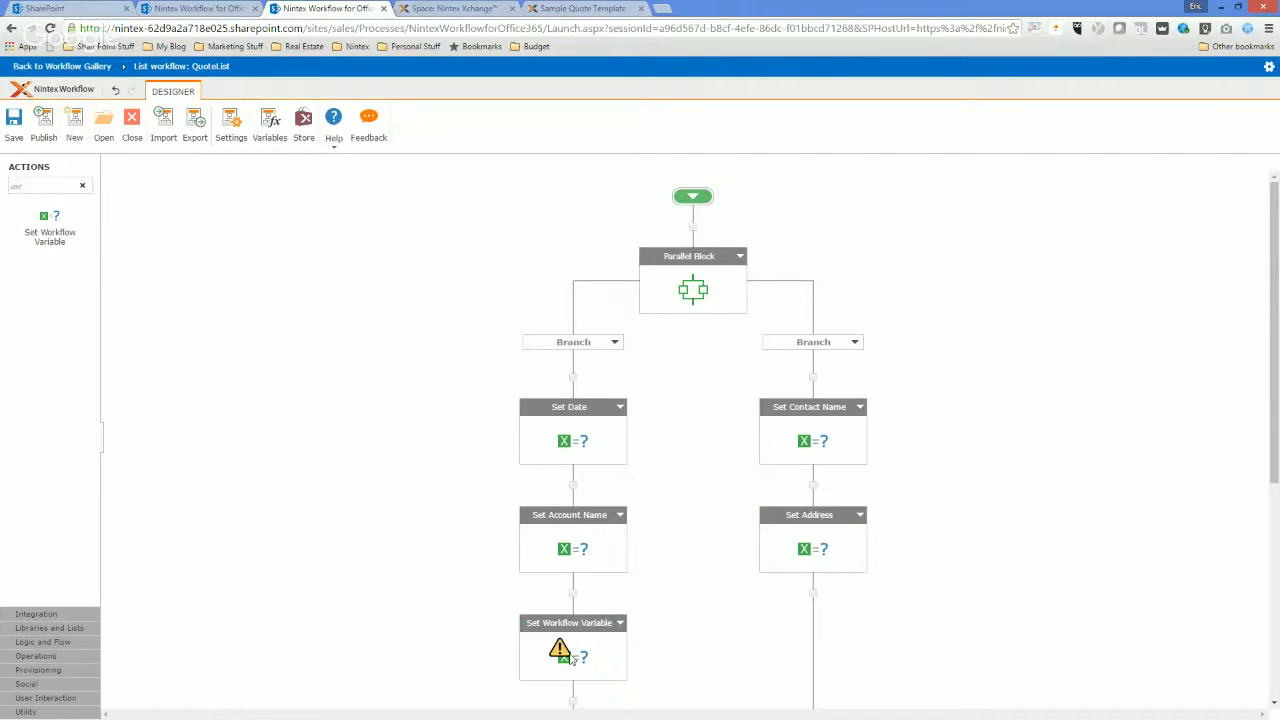
double_click(571, 658)
left_click(598, 216)
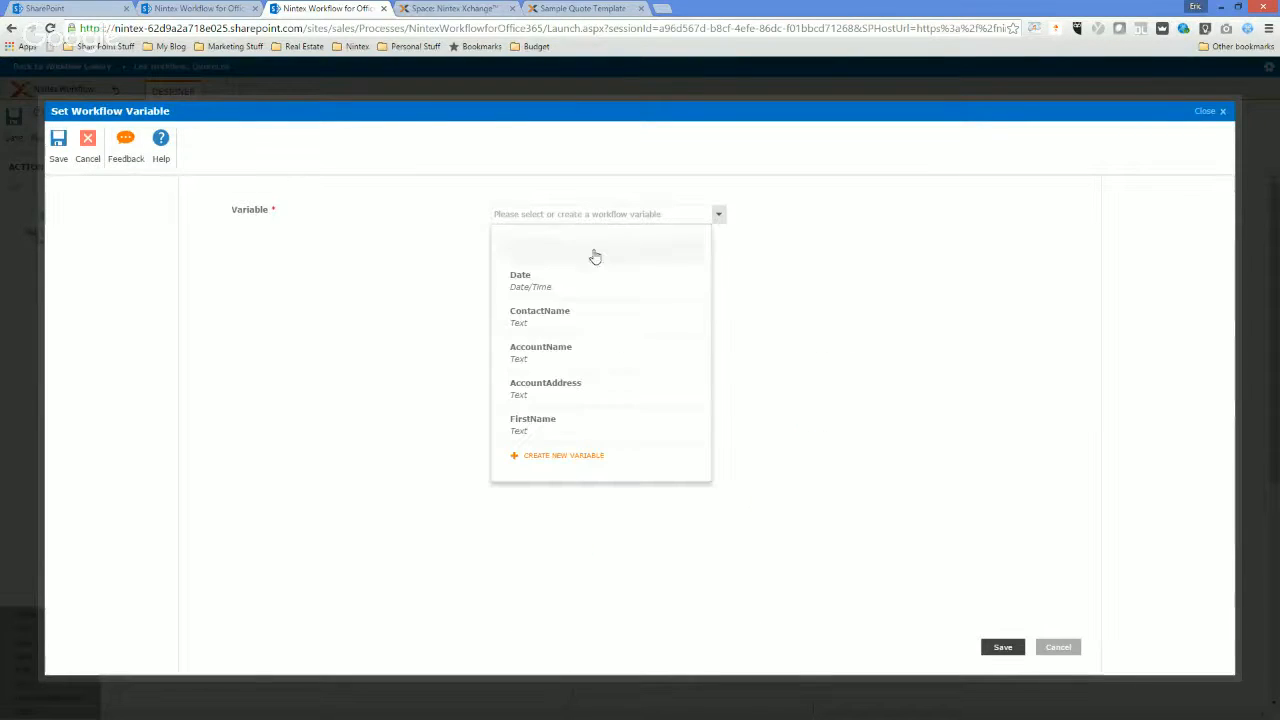
left_click(563, 425)
left_click(538, 280)
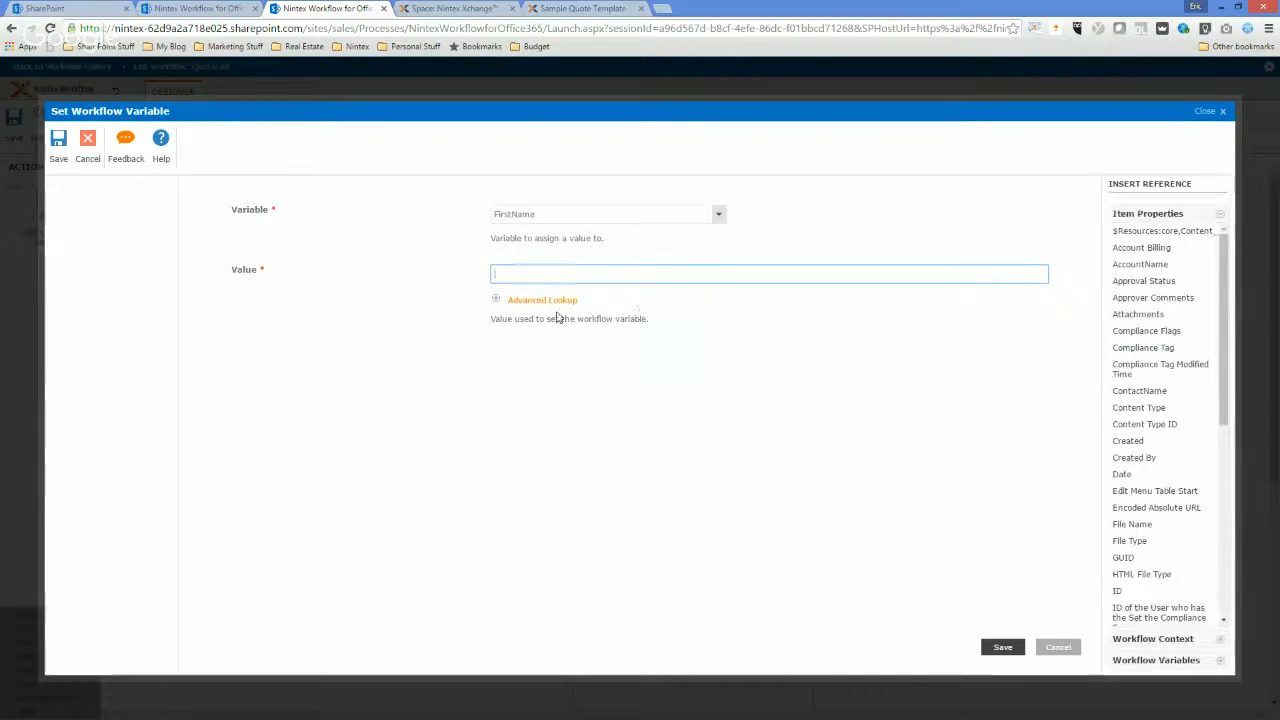
left_click(541, 300)
left_click(586, 337)
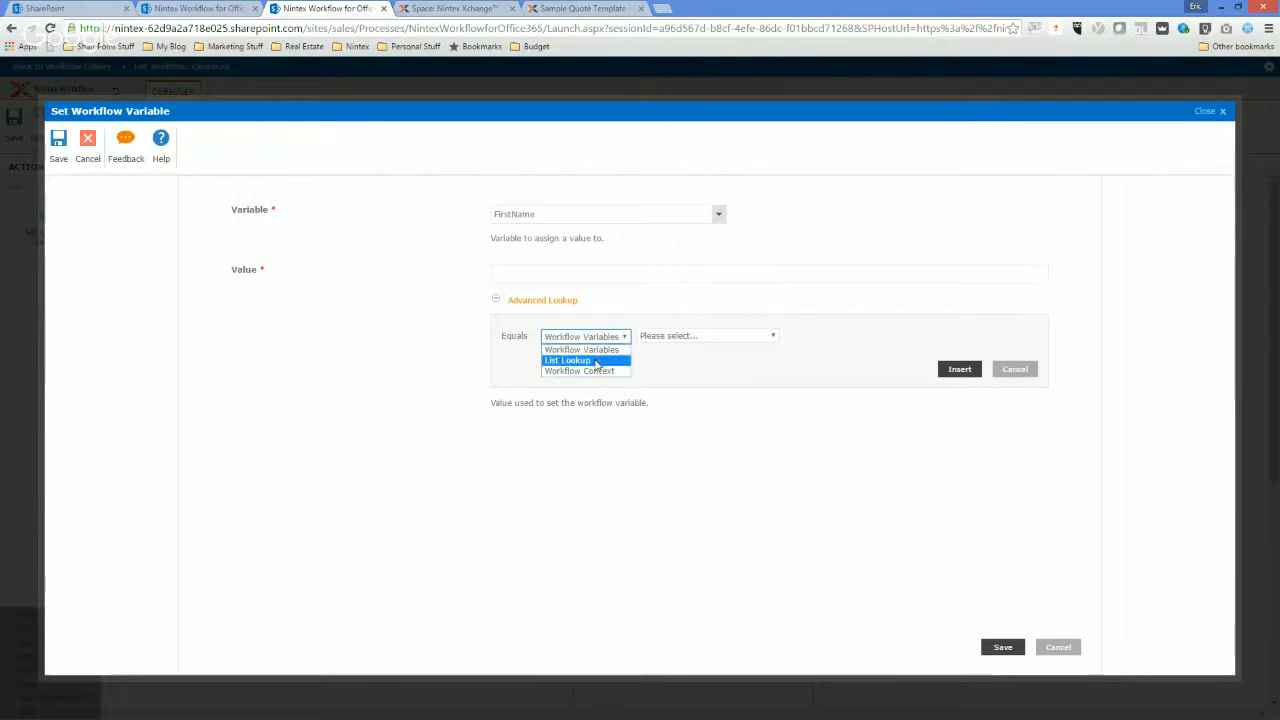
left_click(580, 360)
left_click(672, 386)
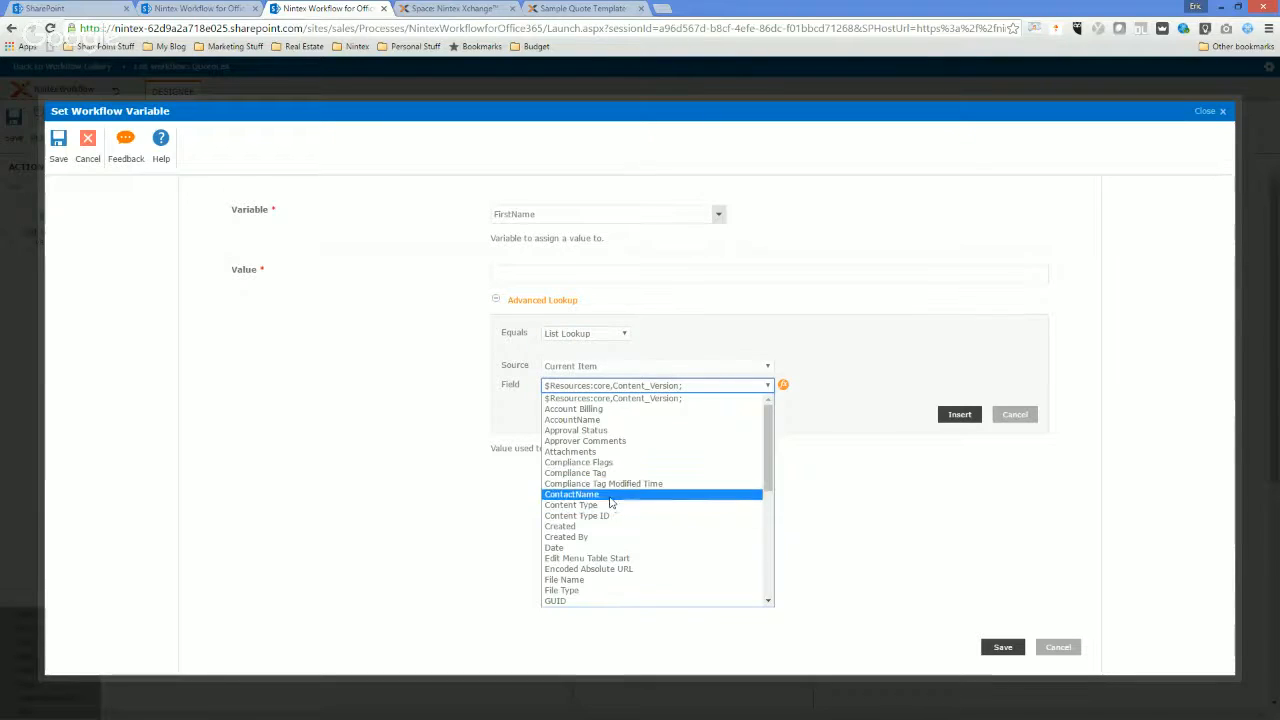
left_click(610, 495)
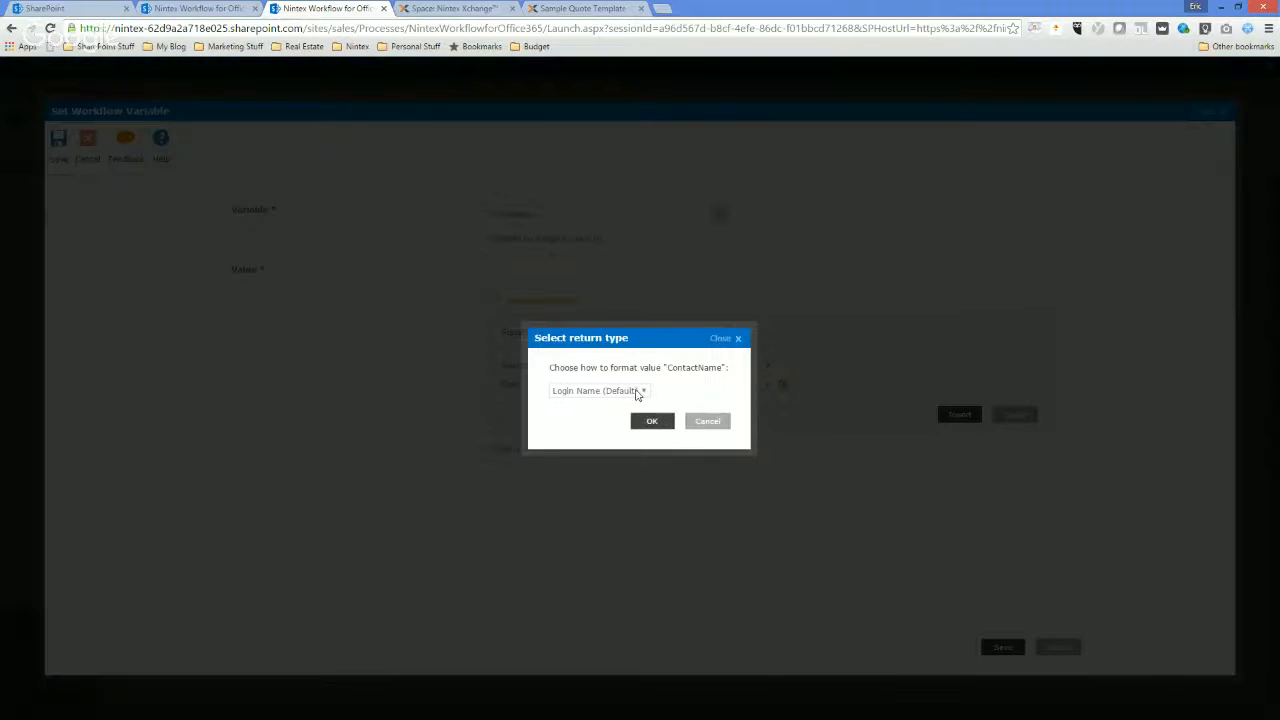
left_click(636, 392)
left_click(609, 404)
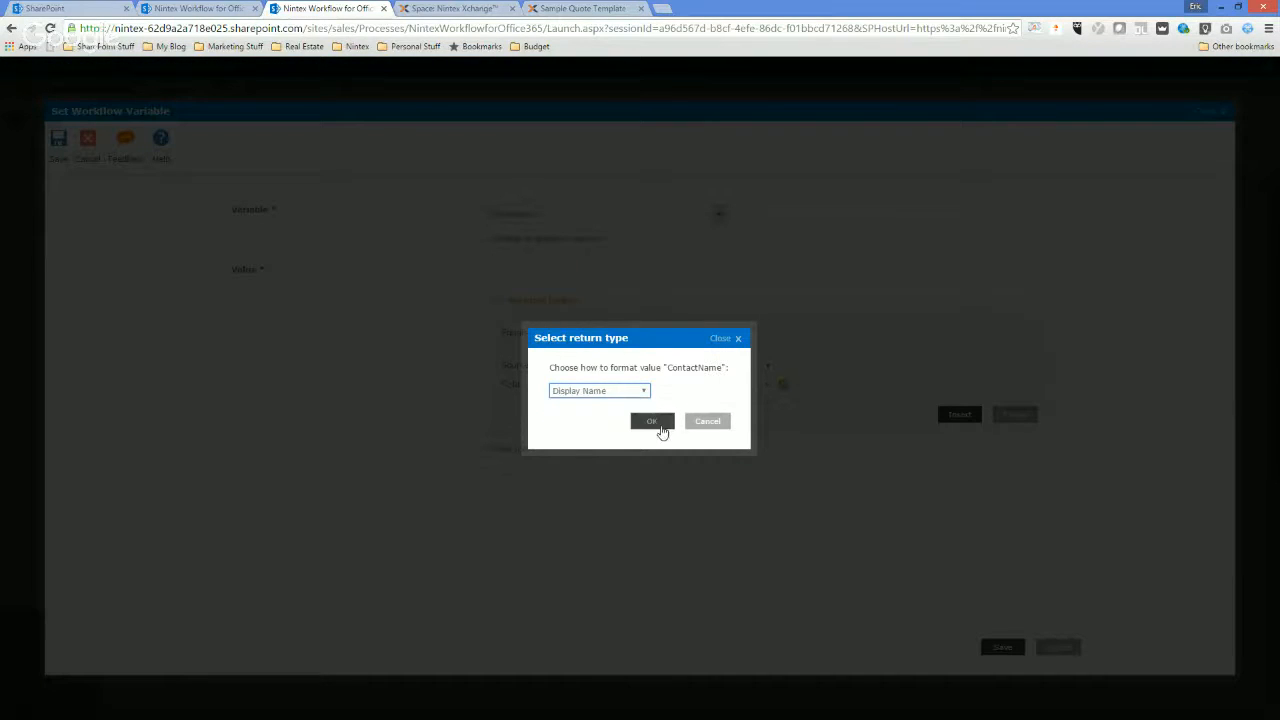
left_click(652, 422)
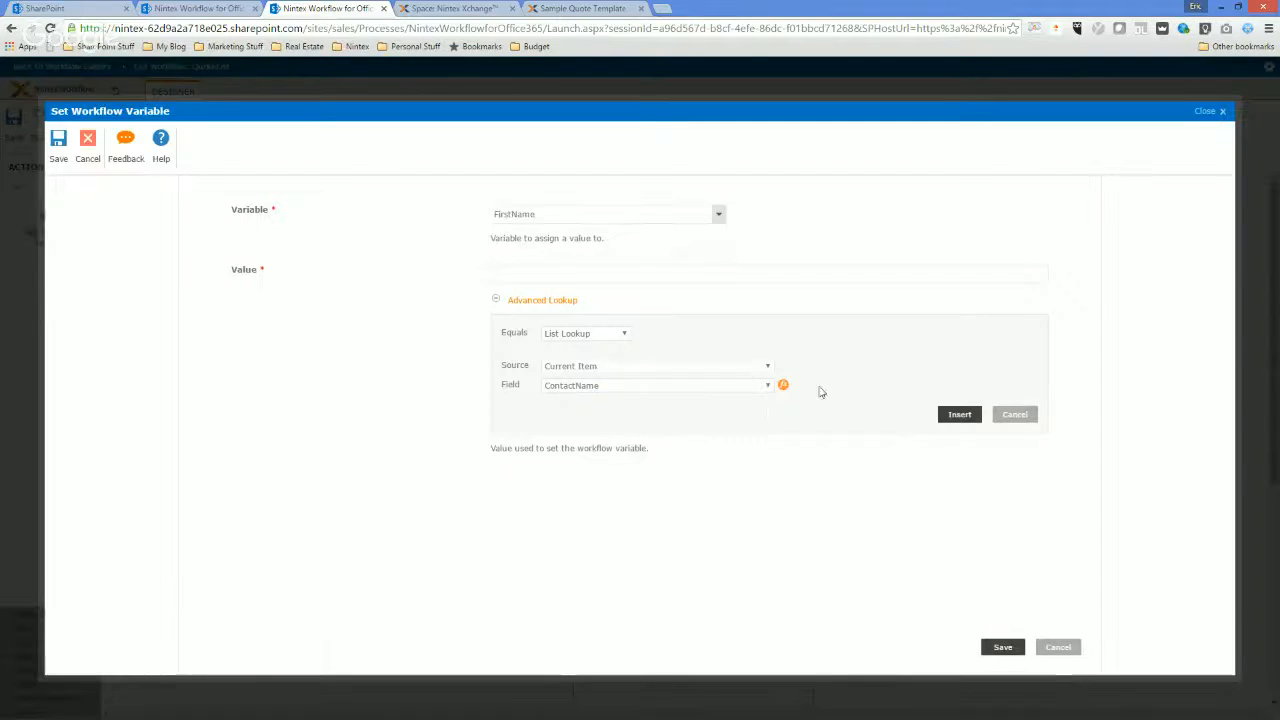
left_click(1013, 414)
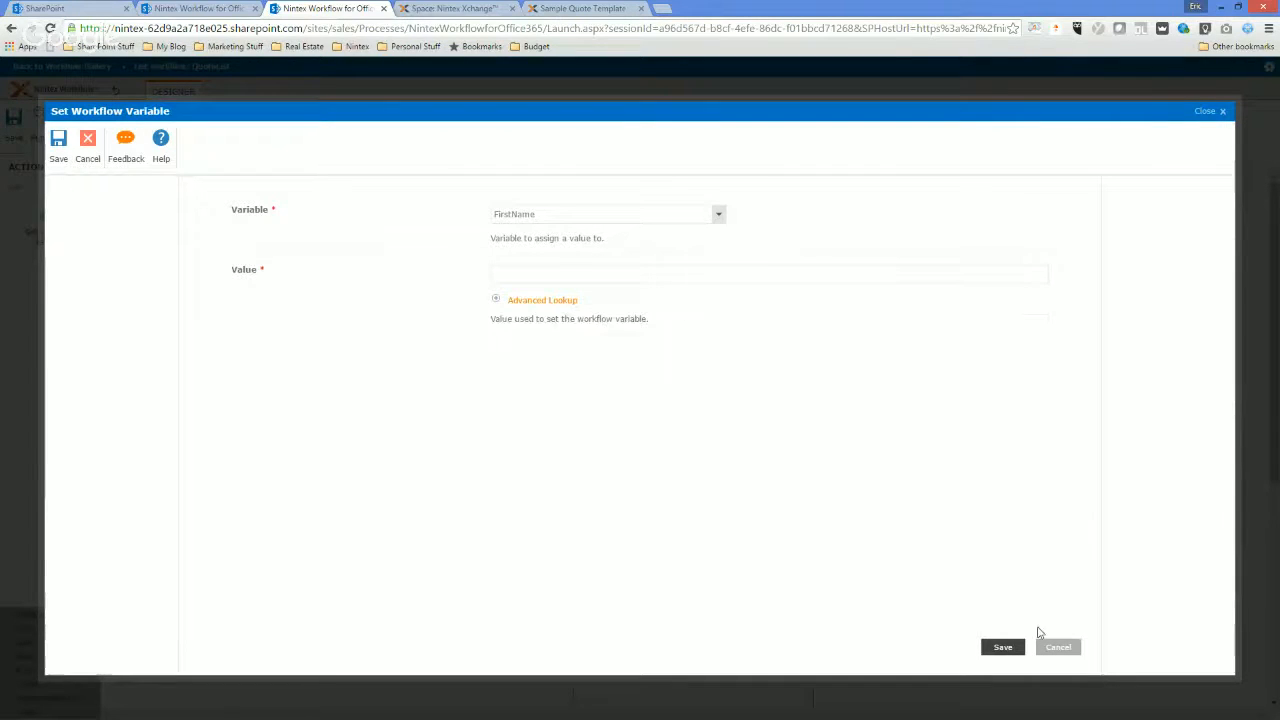
left_click(1056, 647)
Find the Extract Substring from Start of String action and add it directly below Set Account Name.
left_click(65, 184)
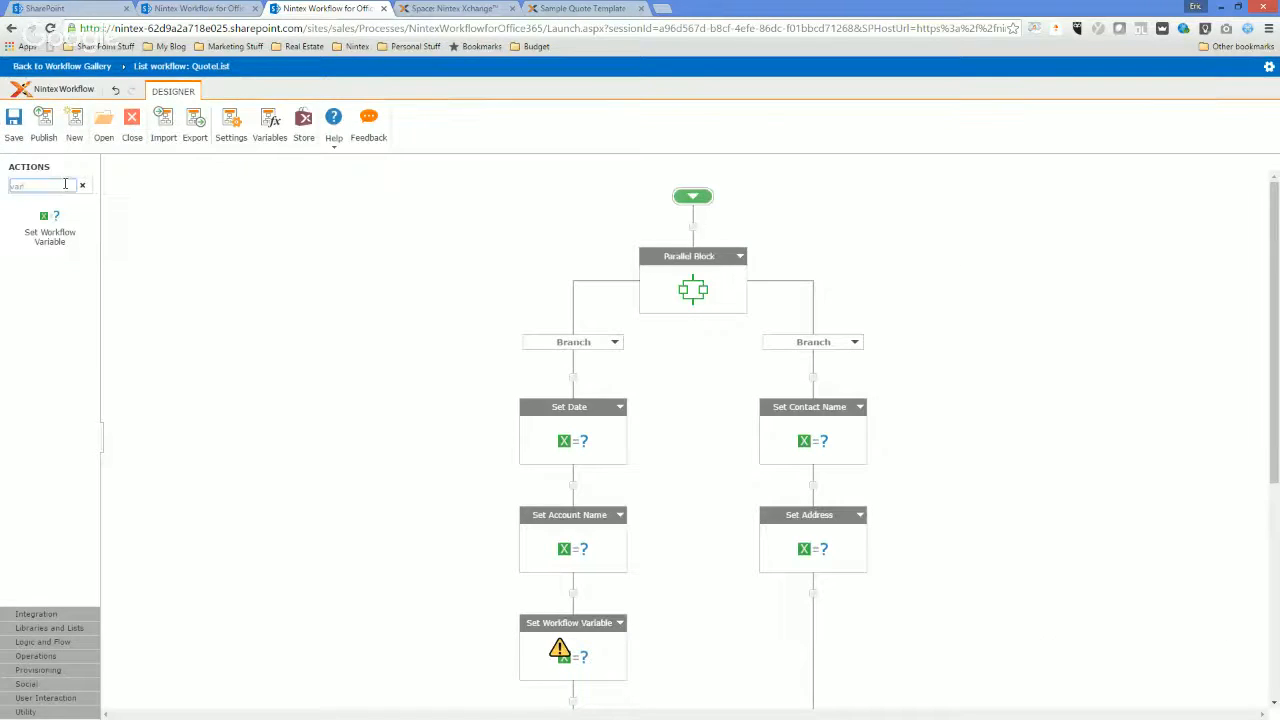
type("trig")
key("BackSpace")
key("BackSpace")
type("rege")
key("BackSpace")
type("xtr")
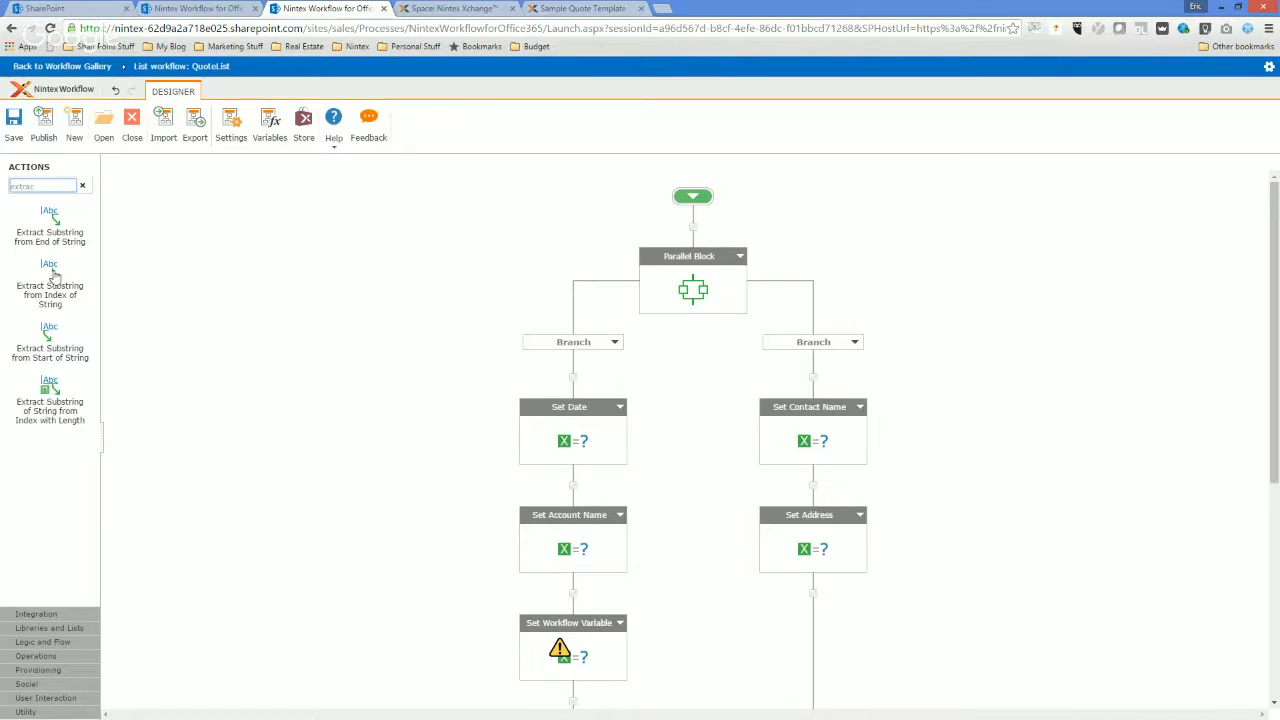
left_click_drag(47, 334, 573, 587)
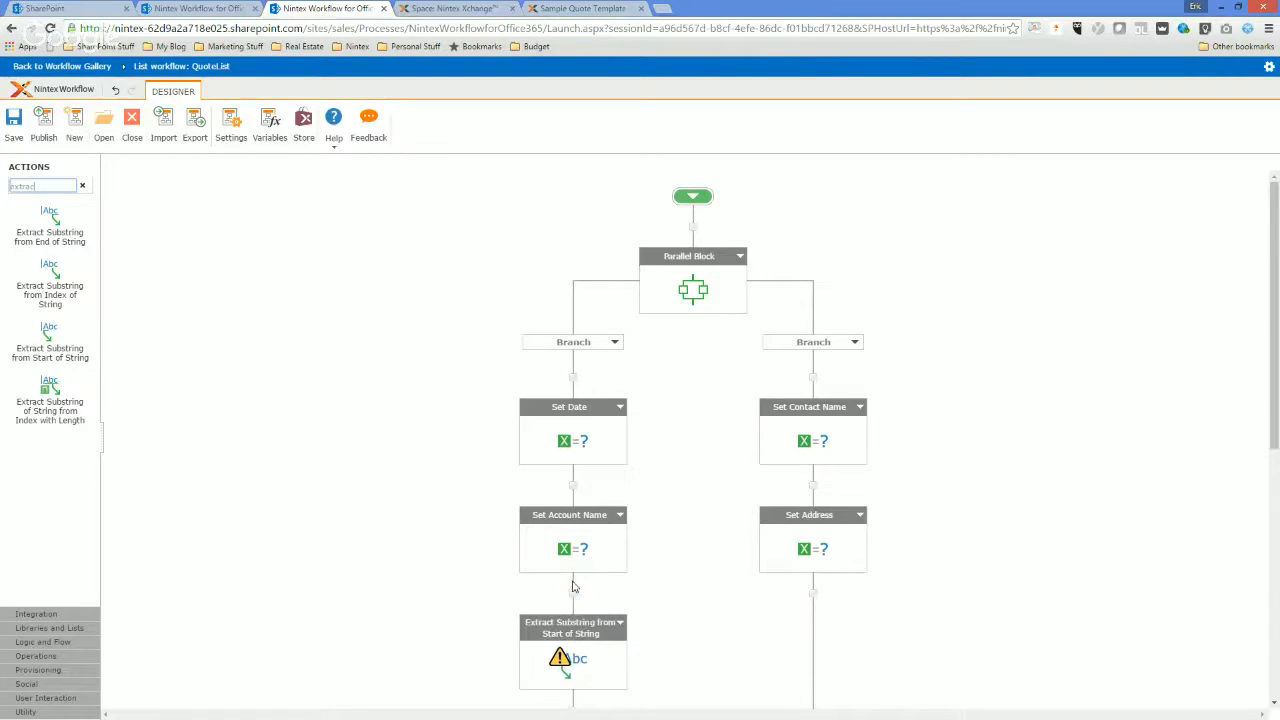
Configure the substring extraction to use the ContactName workflow variable as the source string and FirstName as the output.
double_click(572, 675)
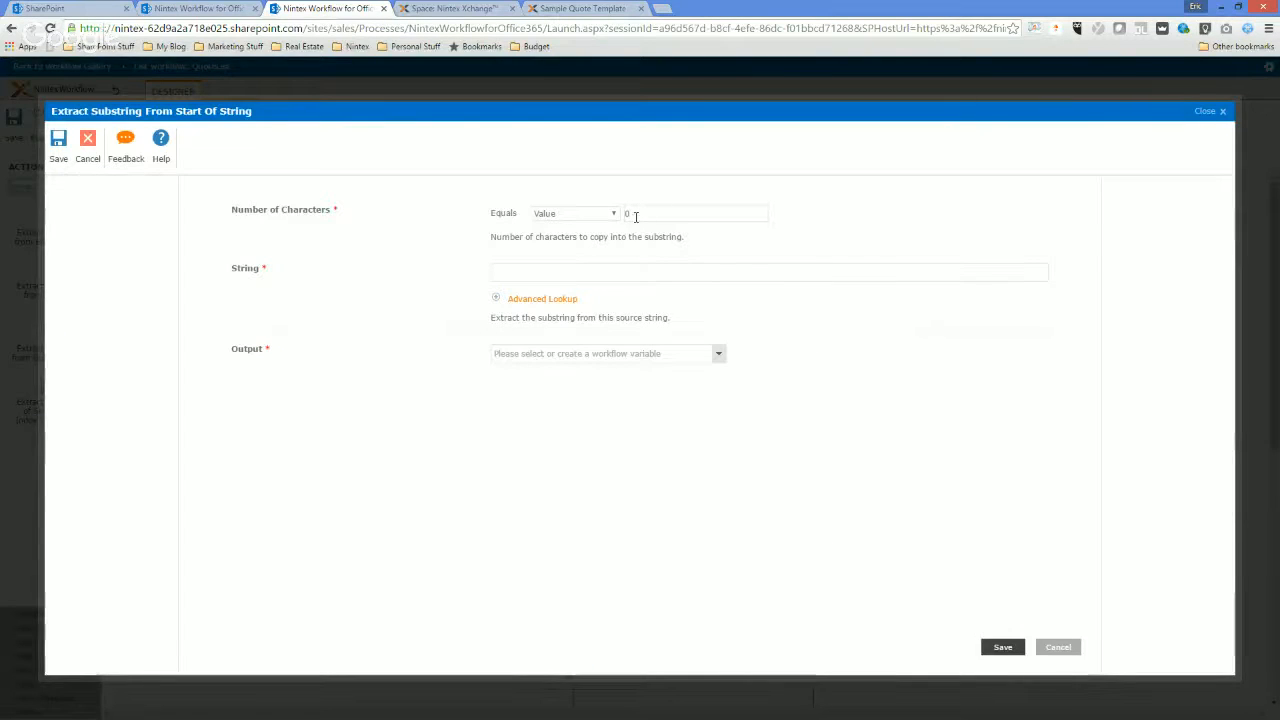
left_click(555, 274)
left_click(543, 299)
left_click(700, 334)
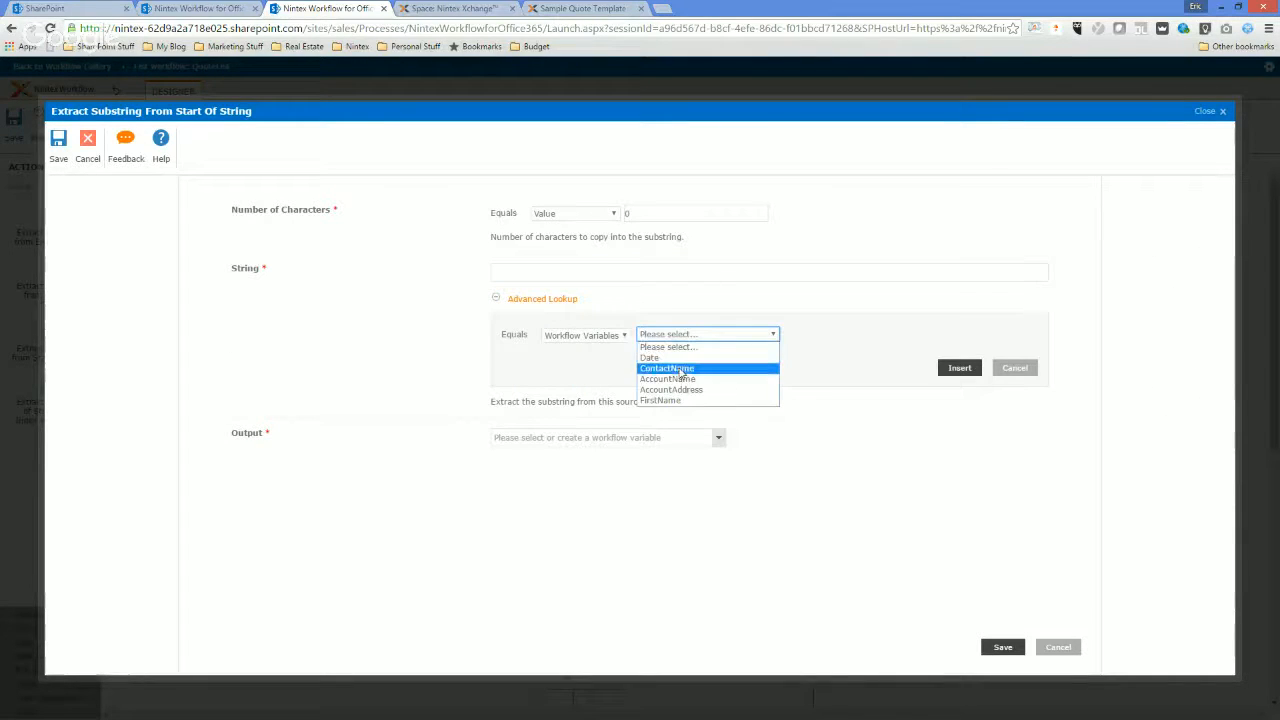
left_click(679, 369)
left_click(955, 370)
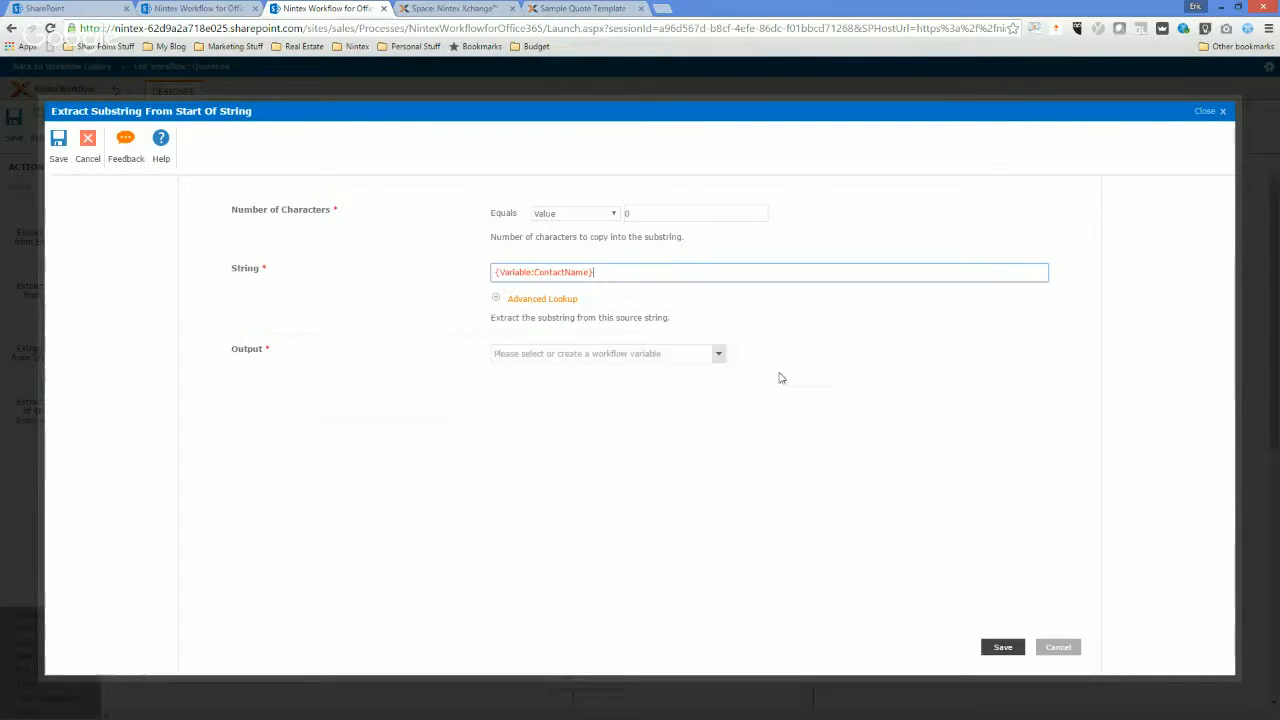
left_click(712, 354)
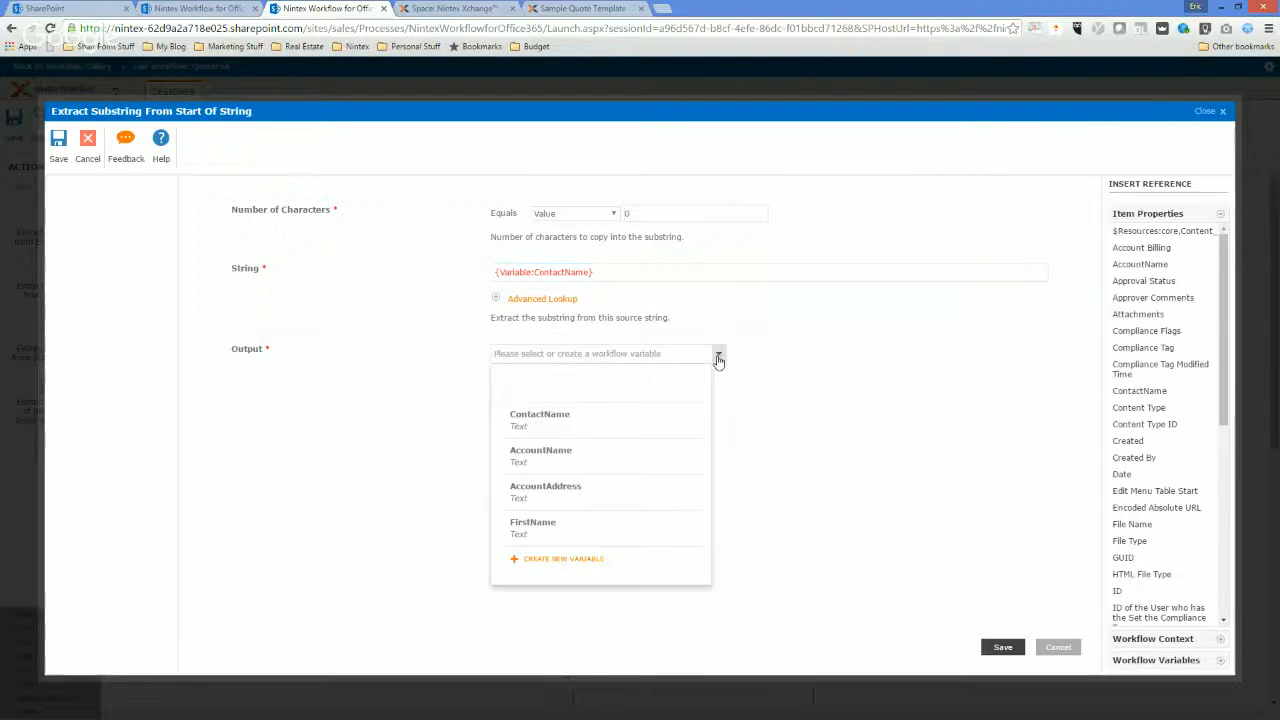
left_click(537, 522)
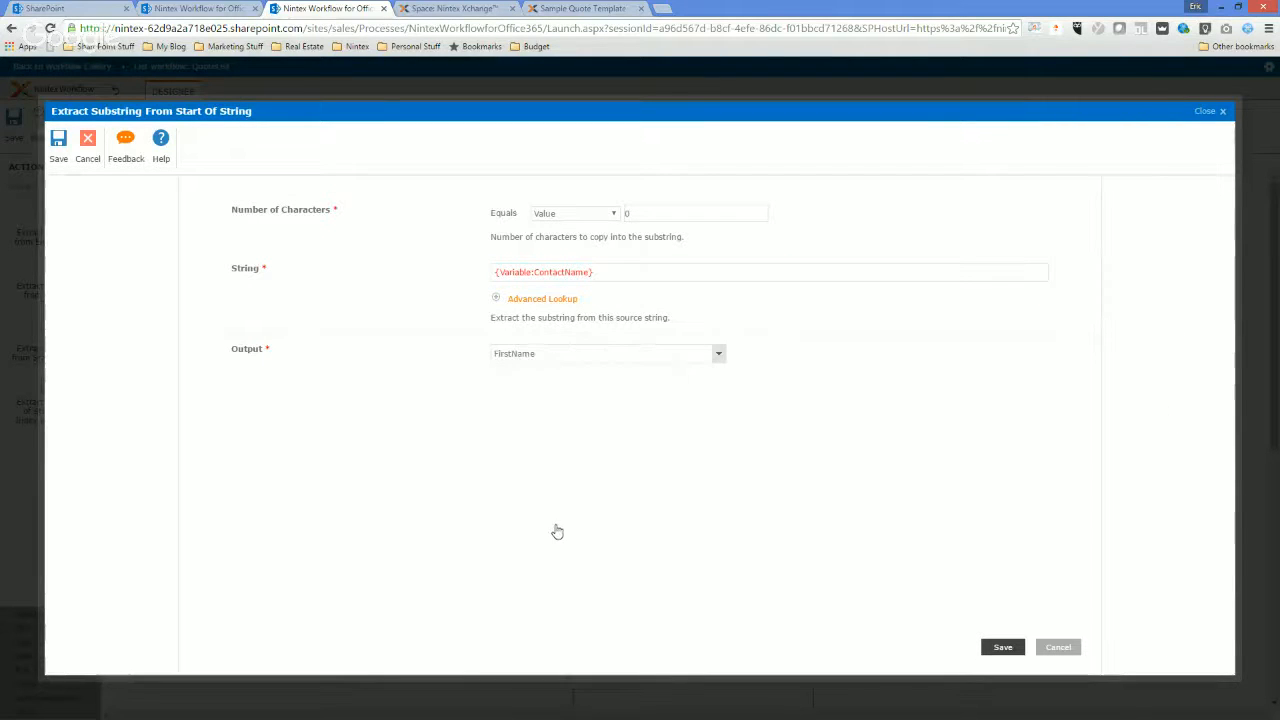
Check the contact name in QuoteList, set the number of characters to extract to 4, and save the substring action.
left_click(614, 215)
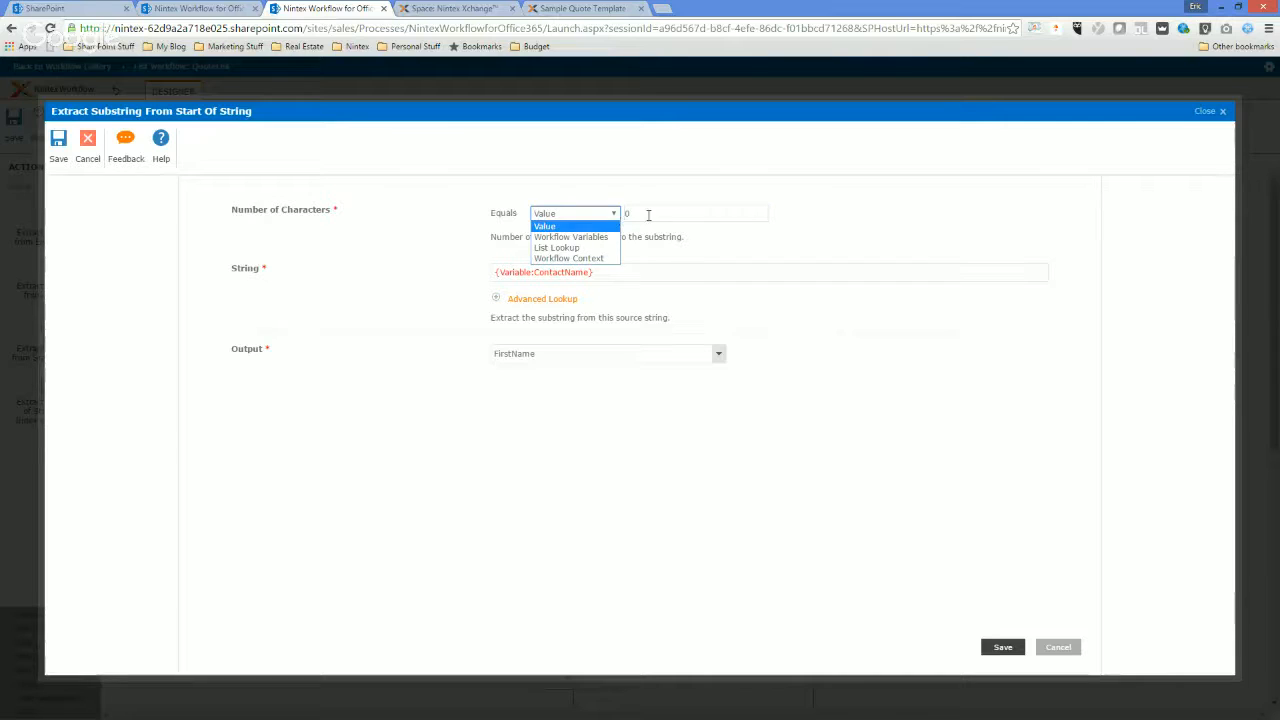
left_click(656, 214)
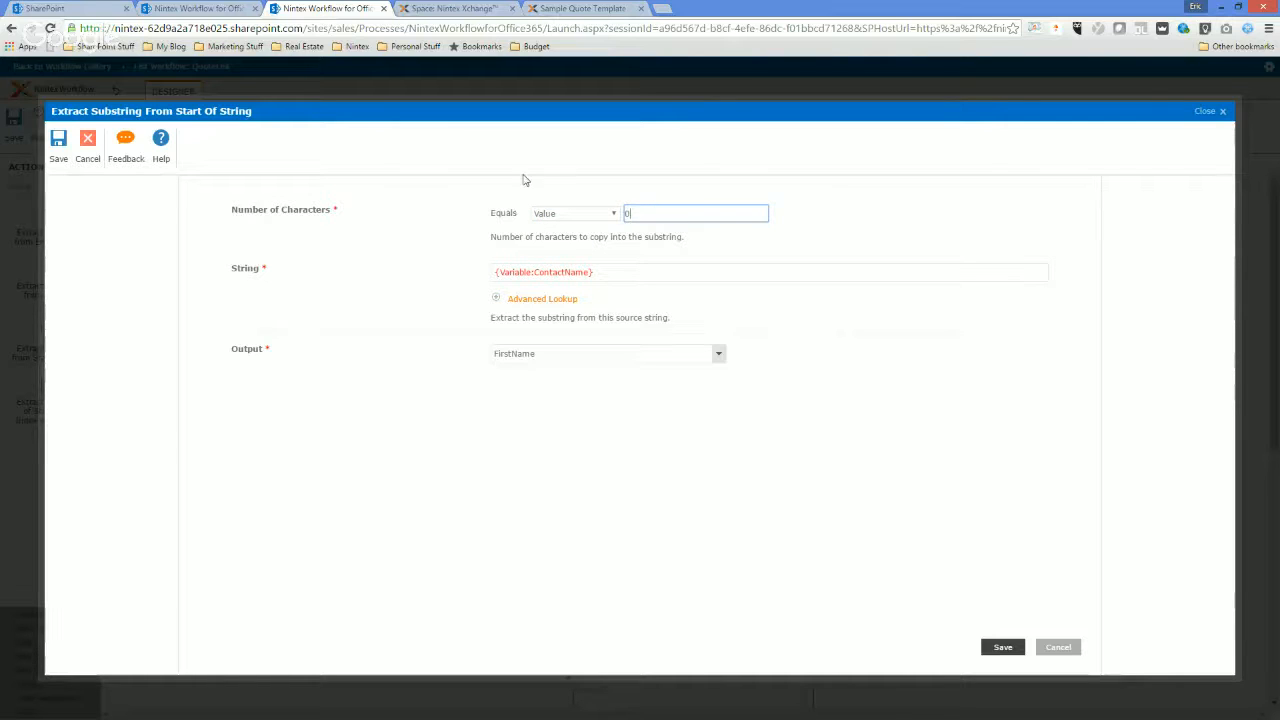
left_click(231, 8)
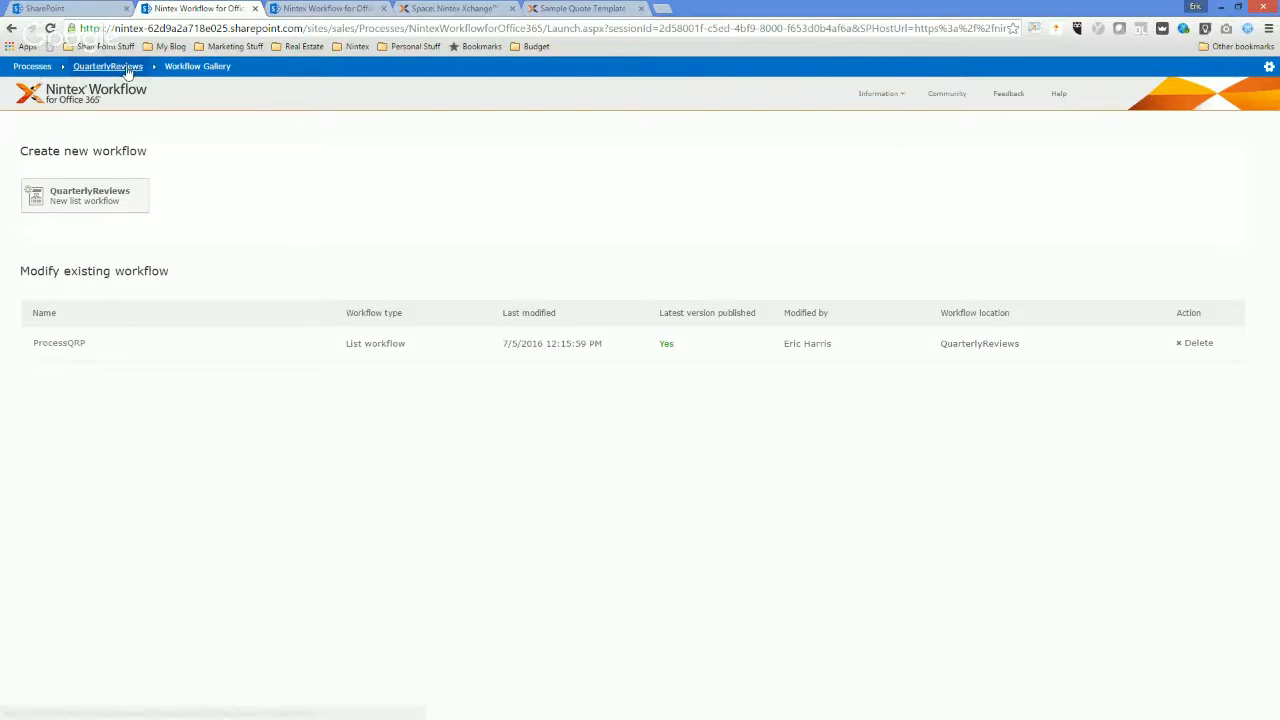
left_click(32, 66)
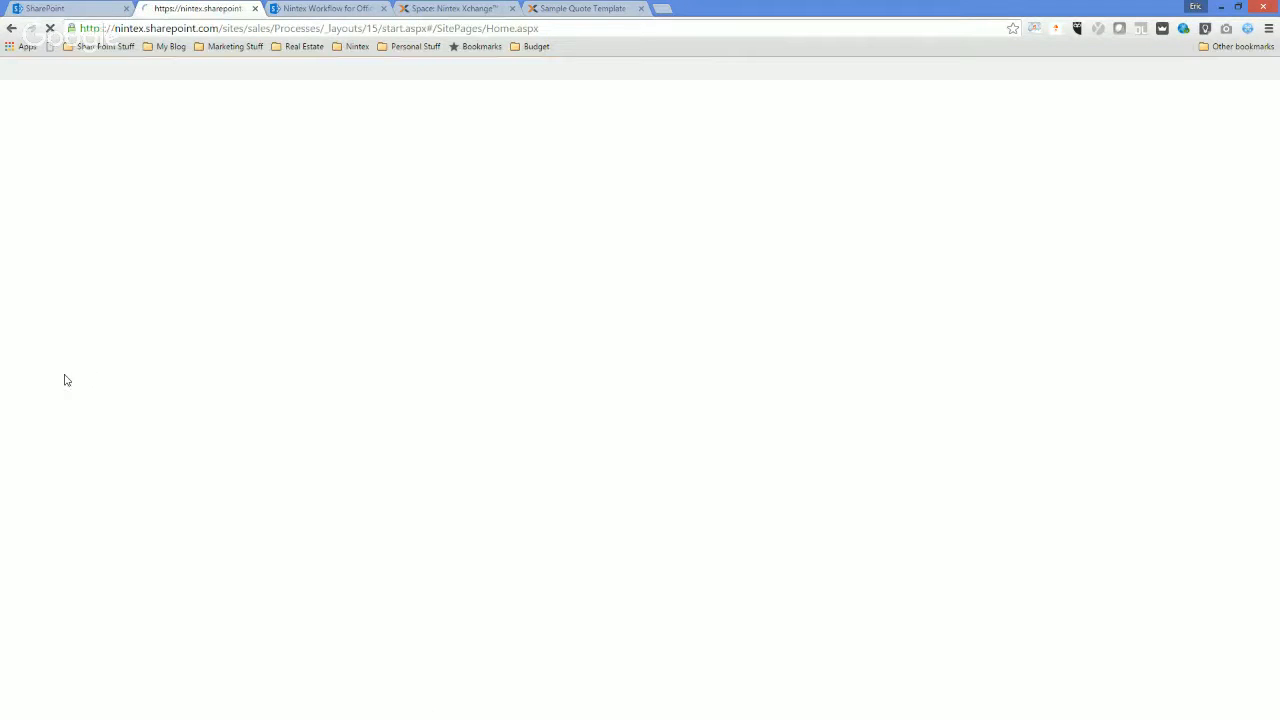
left_click(45, 268)
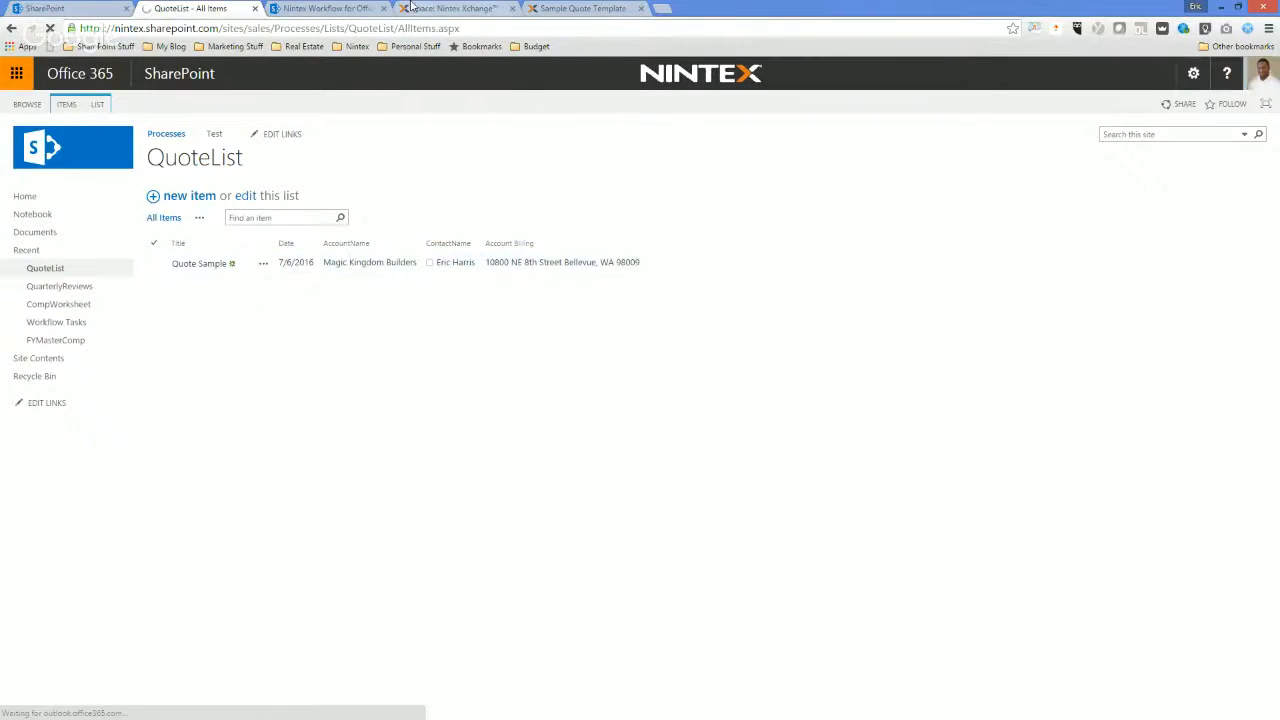
left_click(348, 8)
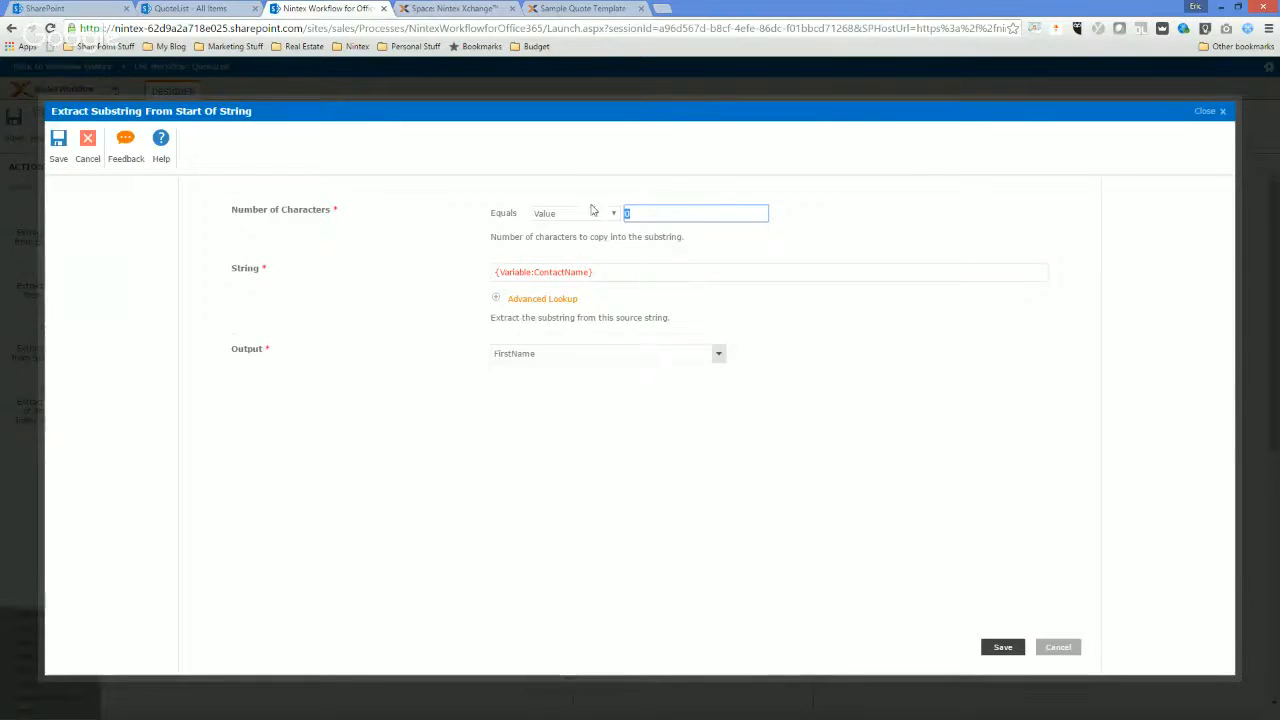
type("4")
left_click(803, 384)
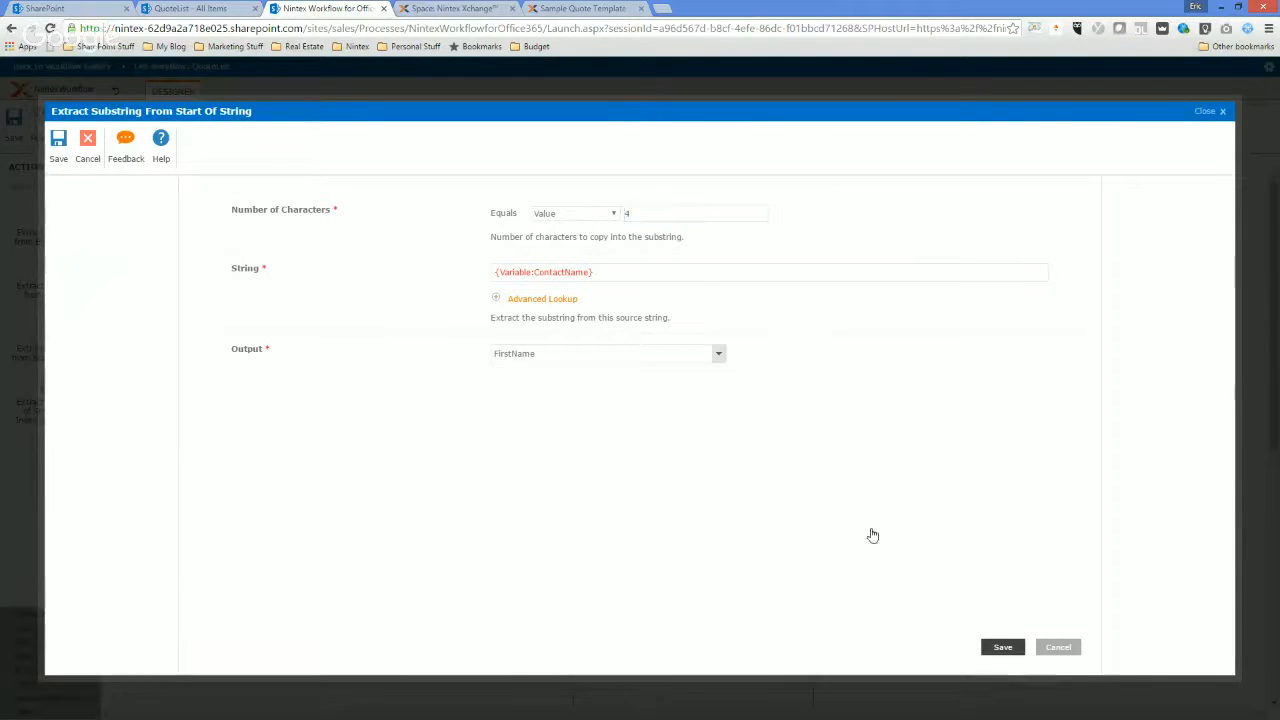
left_click(1000, 647)
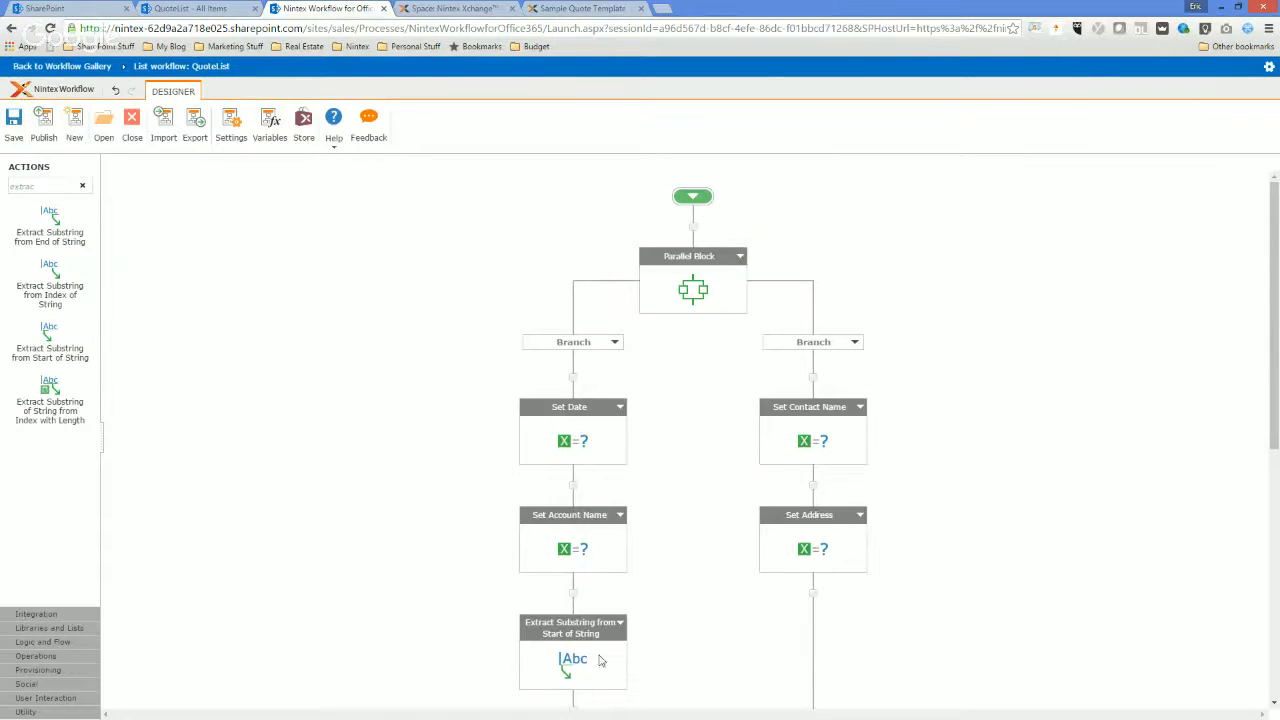
Delete the unconfigured Set Workflow Variable action below the substring extraction and confirm the deletion.
scroll(679, 640, "down", 1)
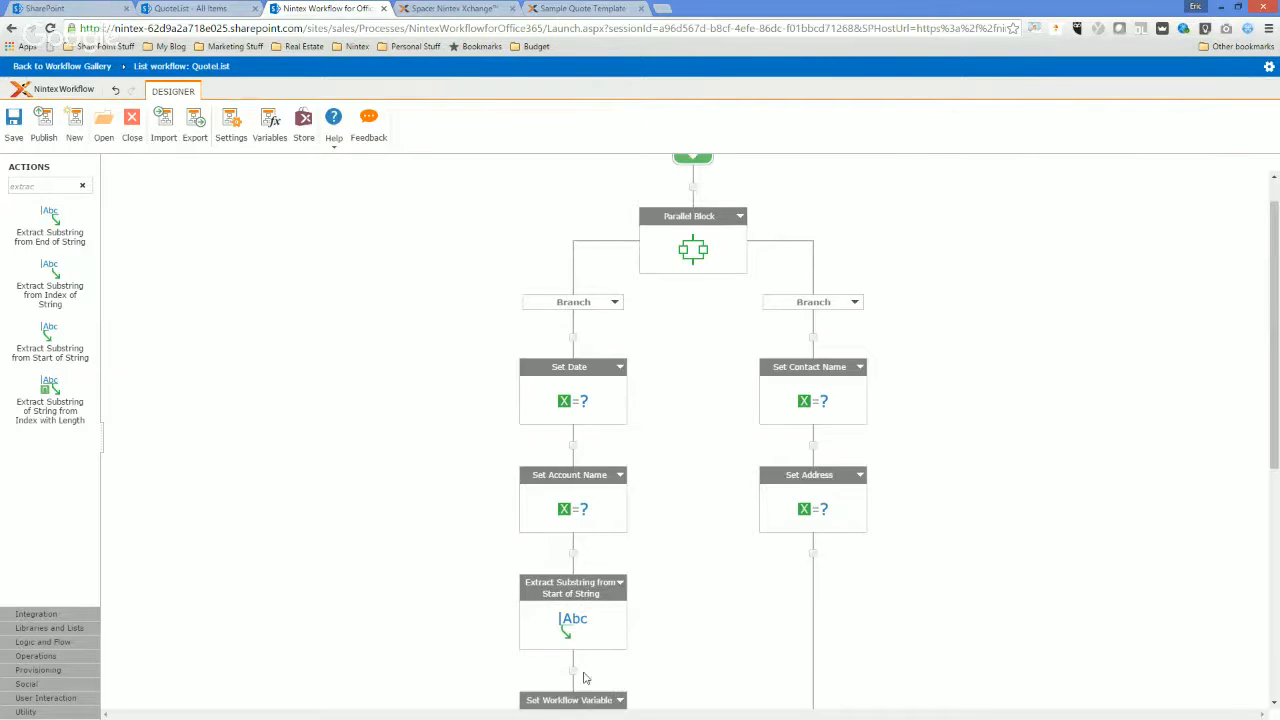
scroll(585, 678, "down", 2)
left_click(620, 620)
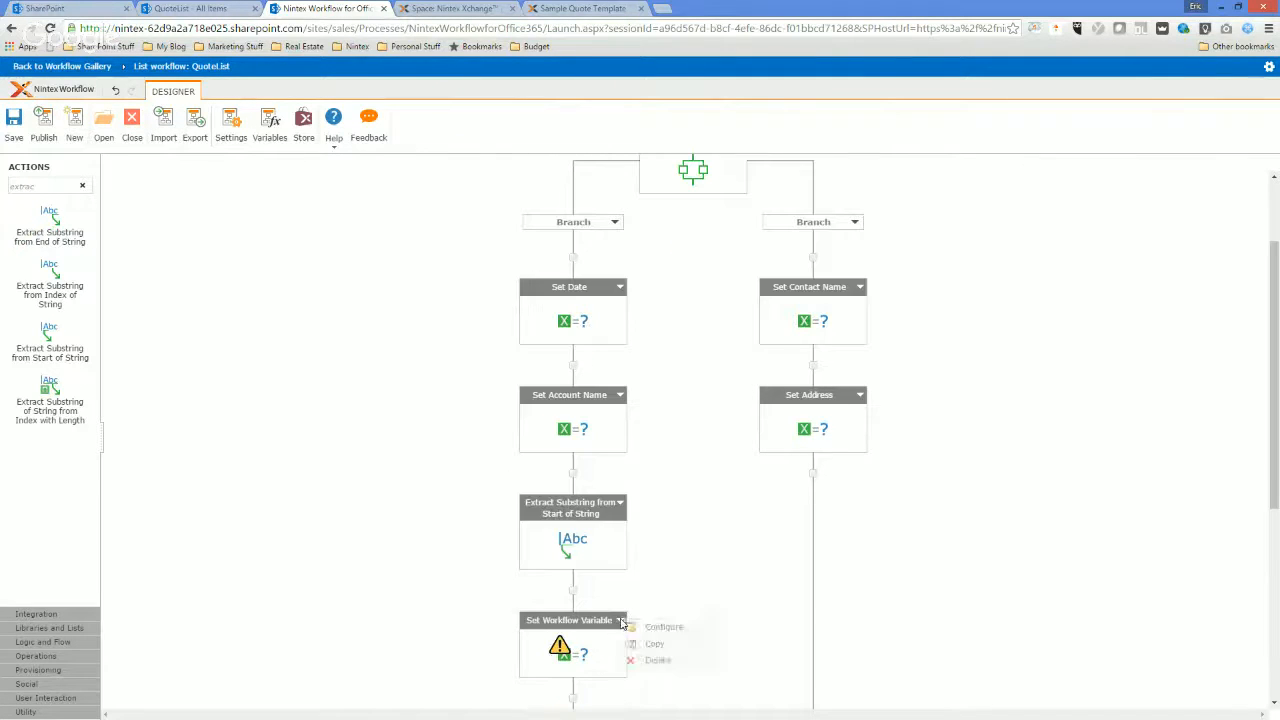
left_click(658, 661)
left_click(694, 420)
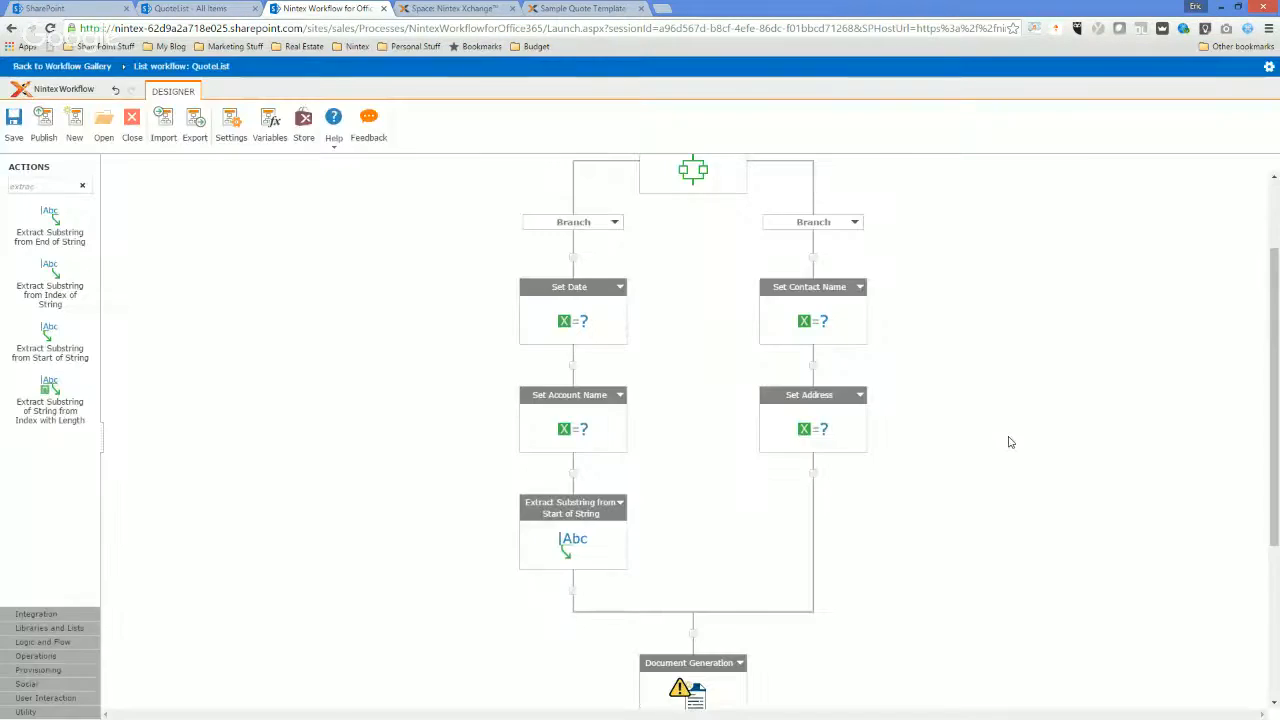
Find the Log to History List action and add it between the merged branches and the Document Generation action.
scroll(728, 632, "down", 2)
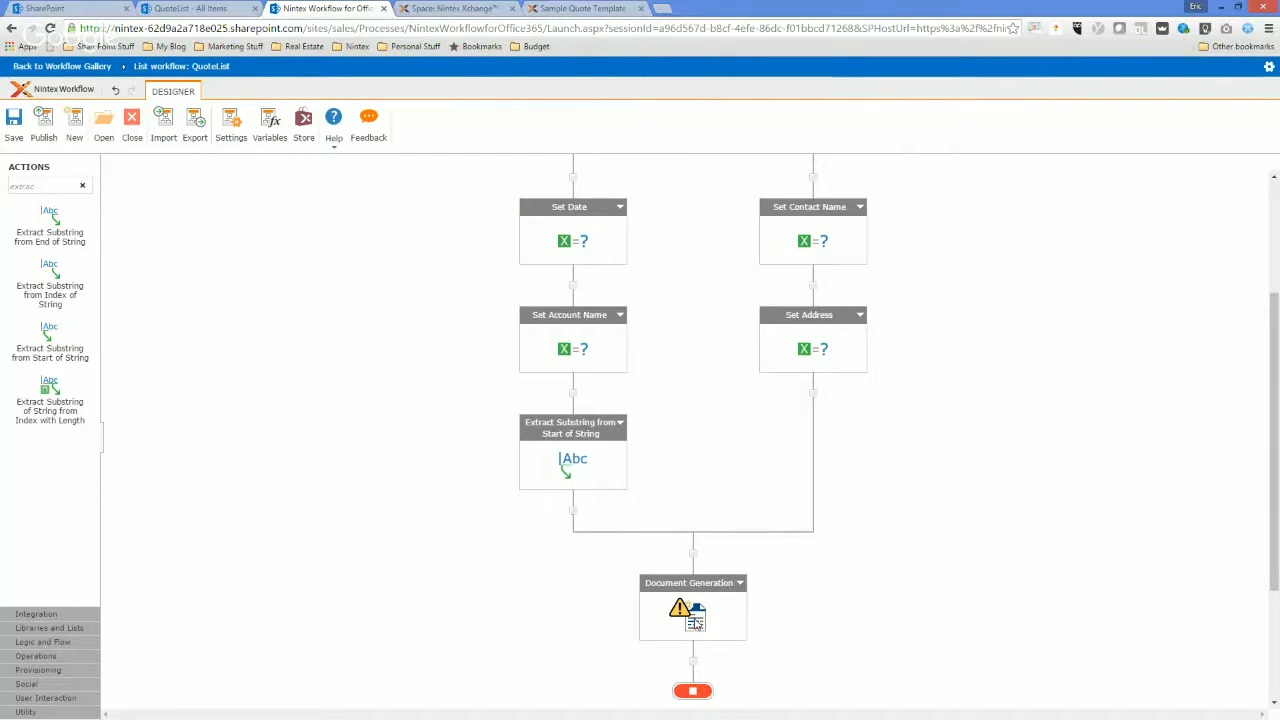
double_click(22, 186)
type("log")
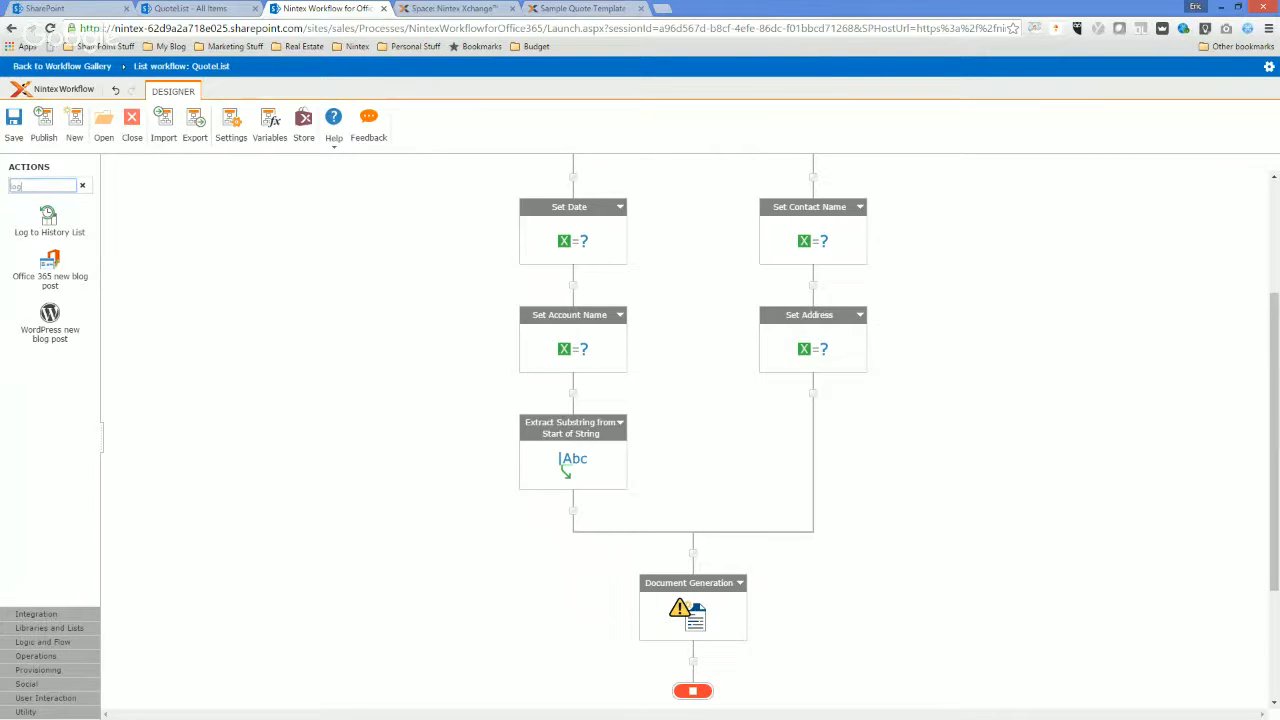
left_click_drag(35, 220, 691, 553)
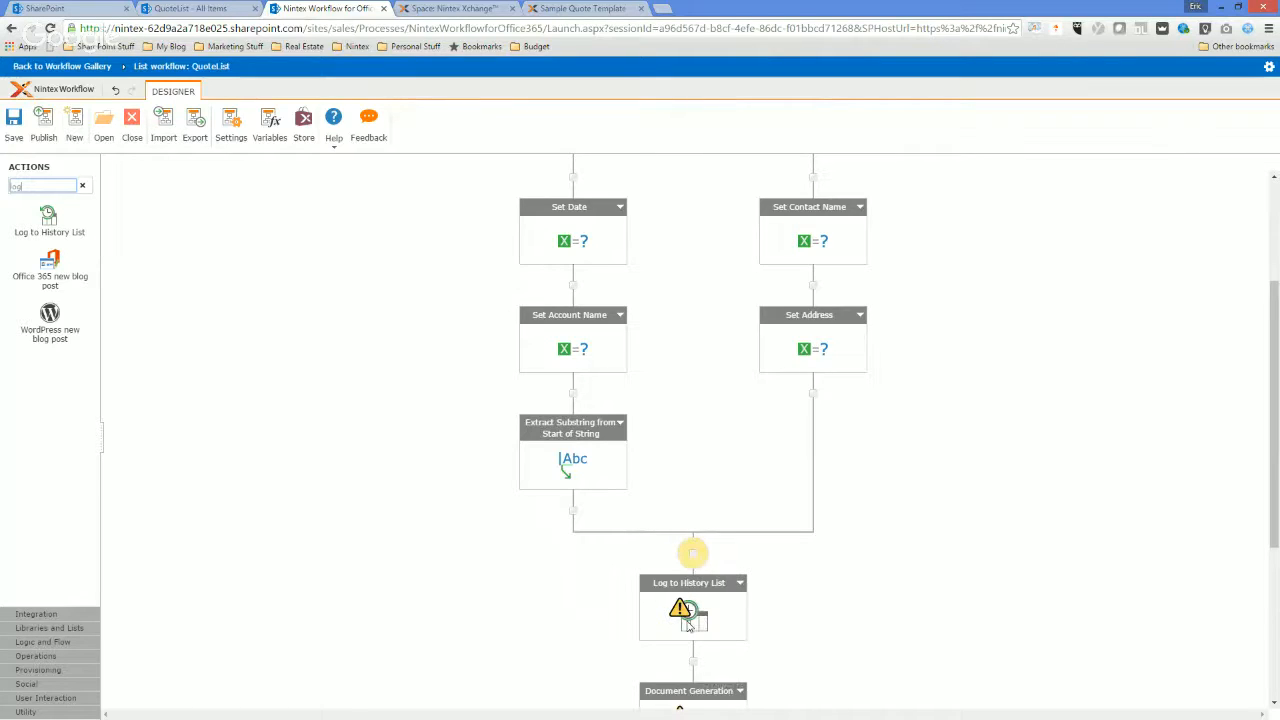
Set the history log message to "Set all variables" followed by the Date workflow variable.
double_click(695, 624)
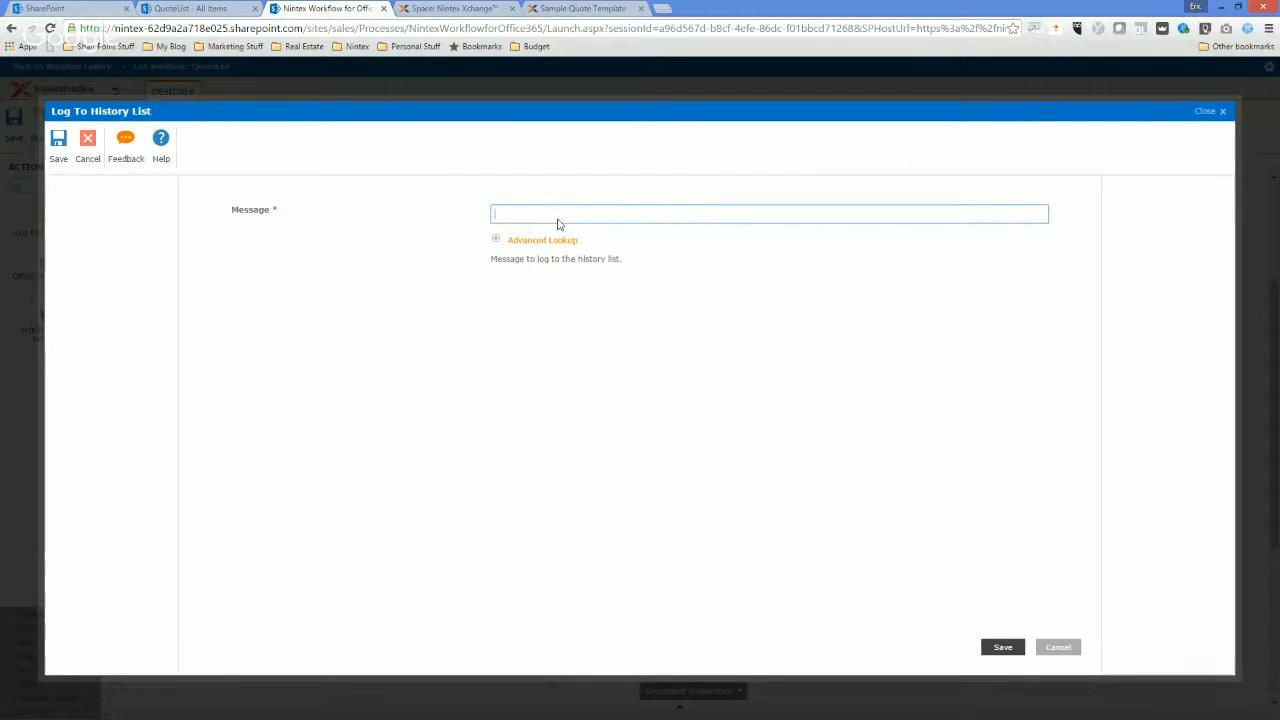
left_click(557, 223)
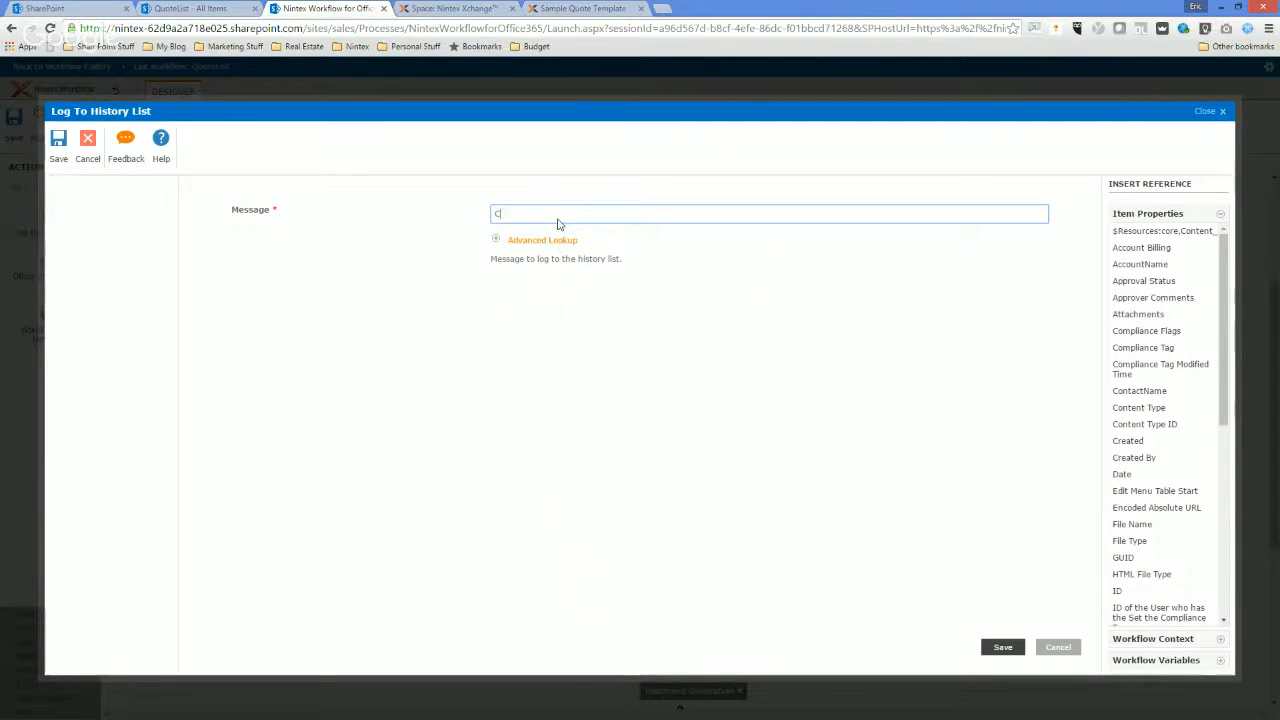
type("Set all variables")
left_click(530, 242)
left_click(700, 276)
left_click(684, 303)
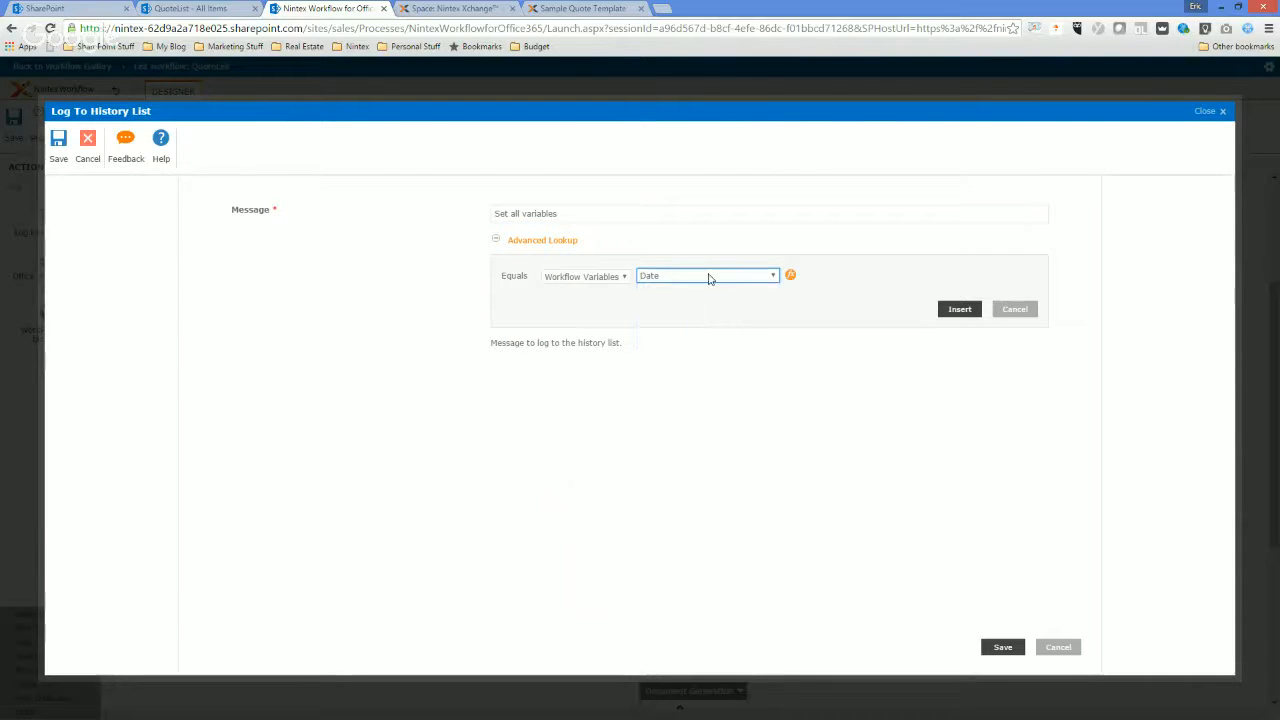
left_click(943, 309)
left_click(566, 218)
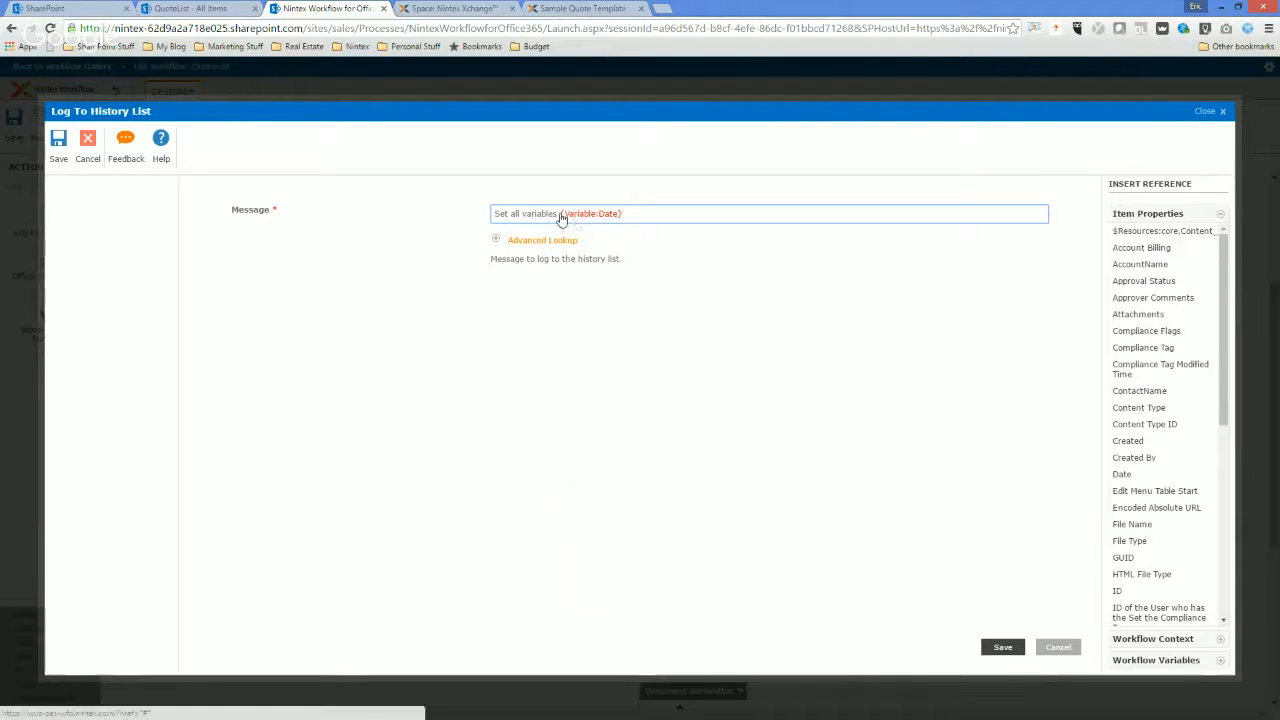
type("Date")
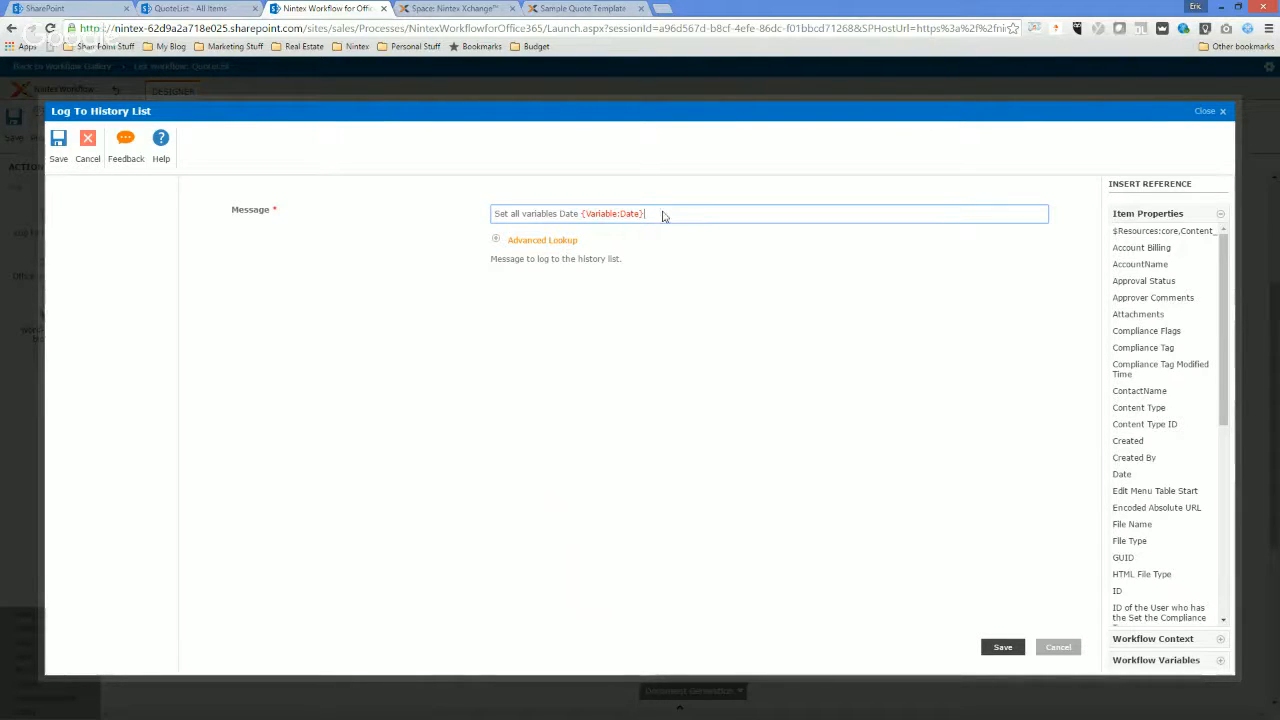
left_click(580, 215)
key("BackSpace")
key("BackSpace")
key("BackSpace")
key("BackSpace")
key("BackSpace")
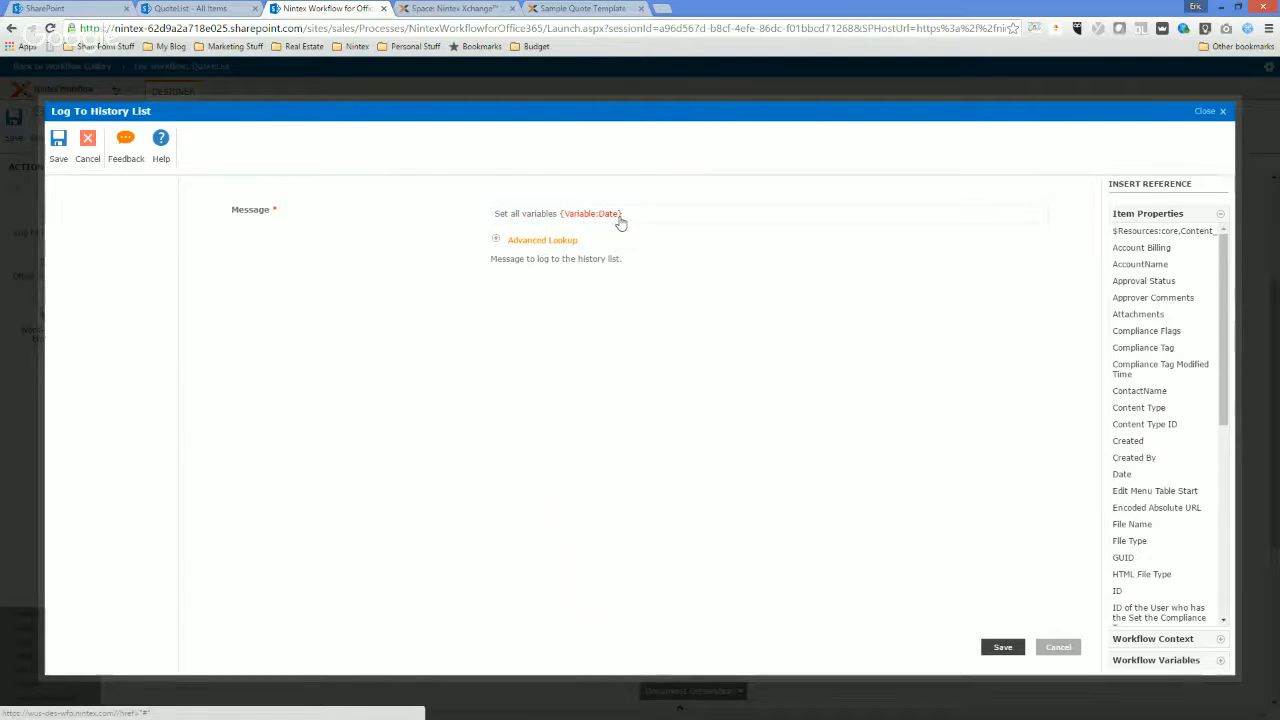
Append the ContactName and AccountName workflow variables to the log message and save the action.
left_click(566, 249)
left_click(585, 276)
left_click(585, 287)
left_click(706, 275)
left_click(668, 310)
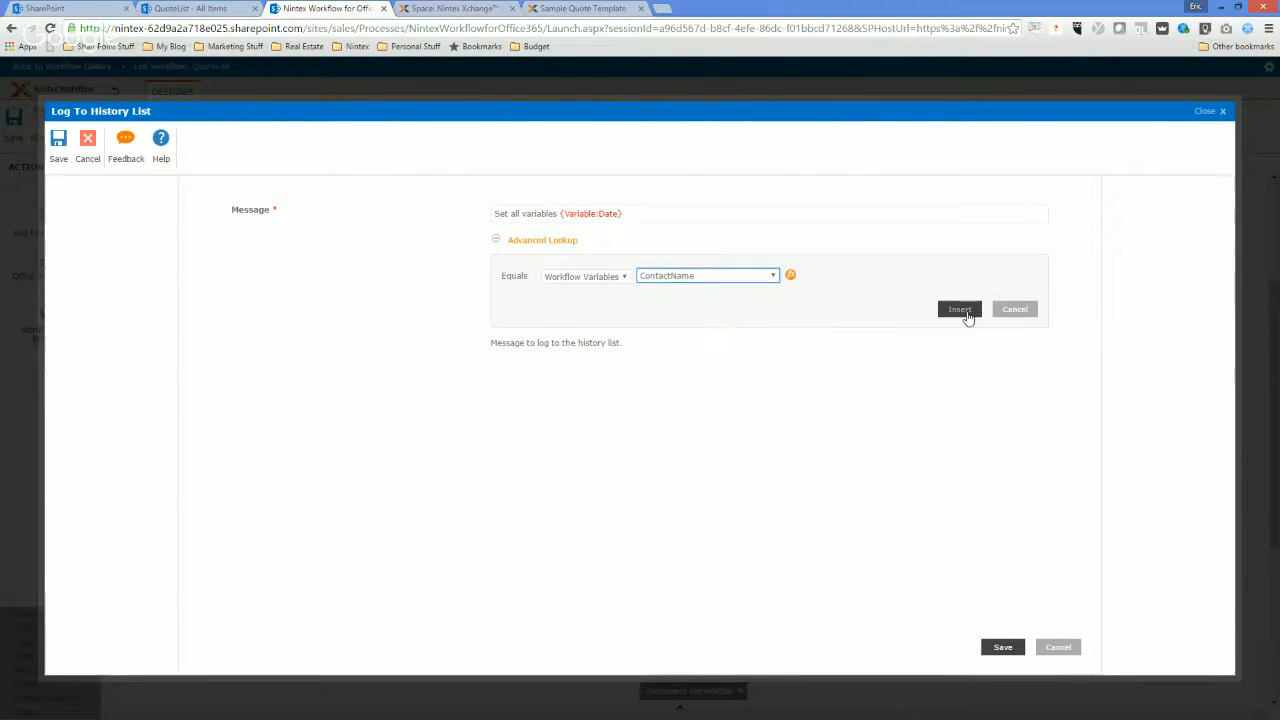
left_click(961, 310)
left_click(564, 243)
left_click(665, 278)
left_click(674, 321)
left_click(948, 309)
left_click(1002, 647)
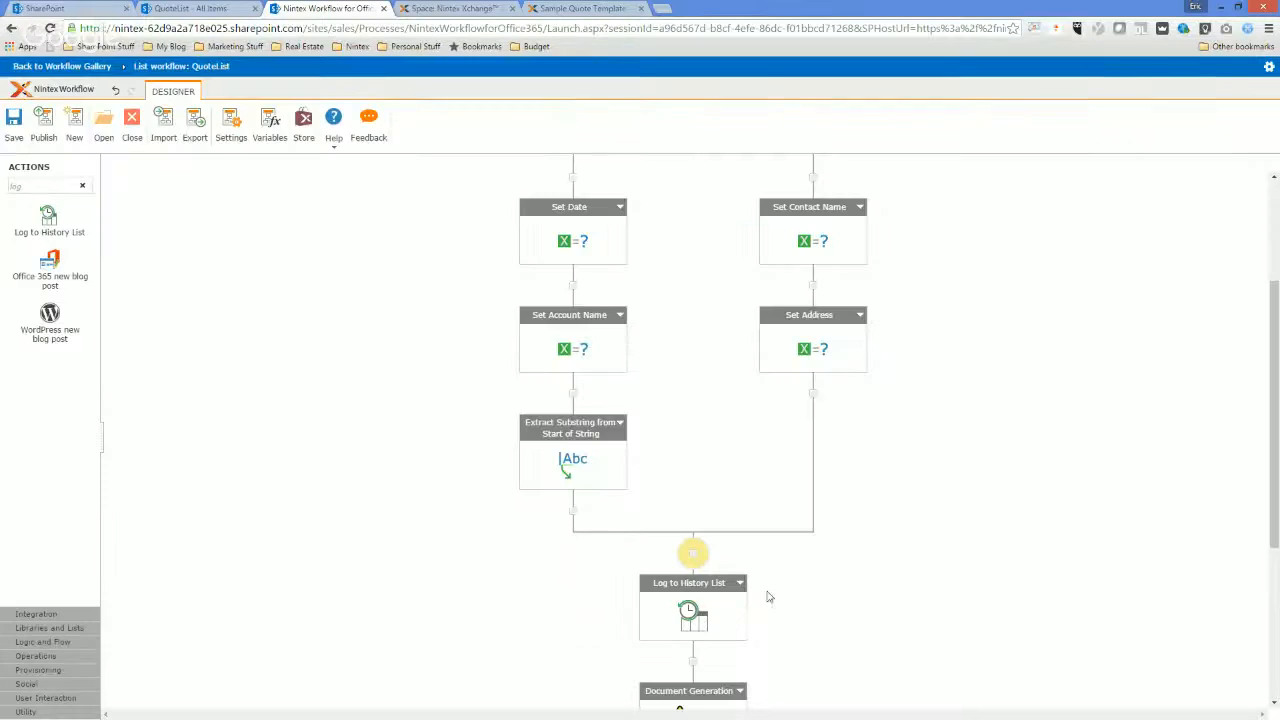
Copy the Log to History List action and paste the copy directly above Document Generation.
left_click(741, 585)
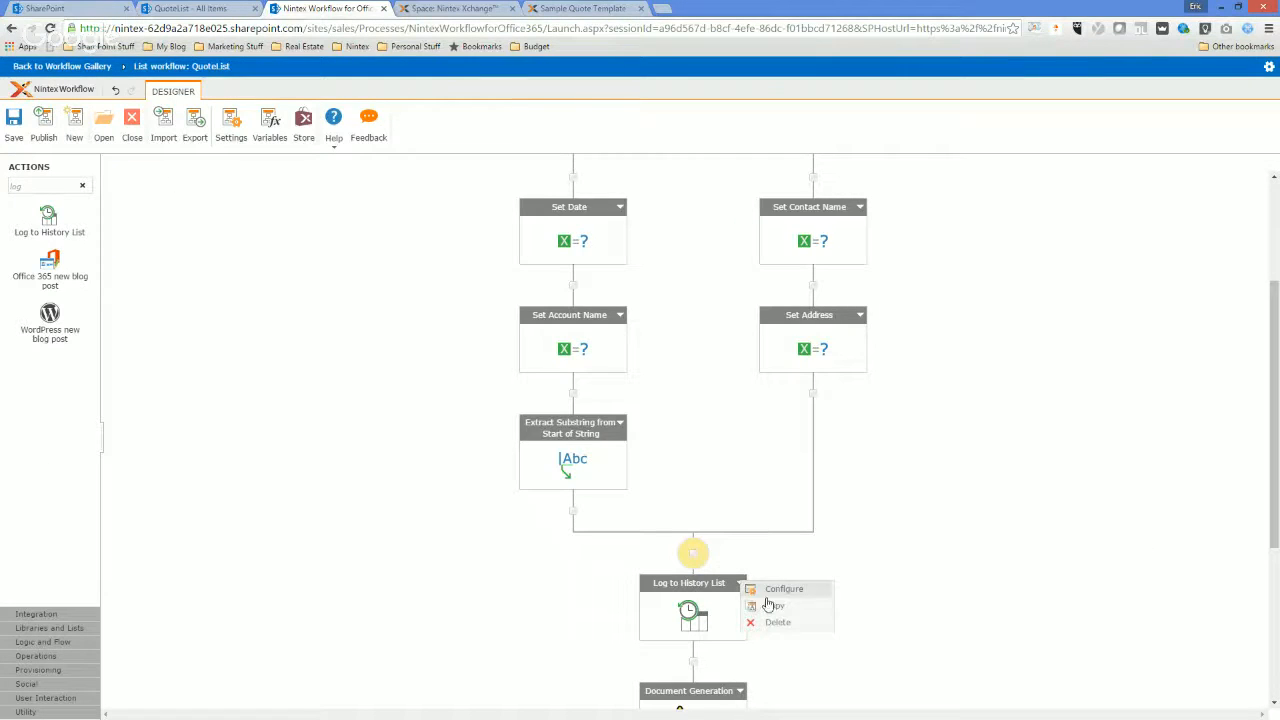
right_click(697, 666)
left_click(720, 670)
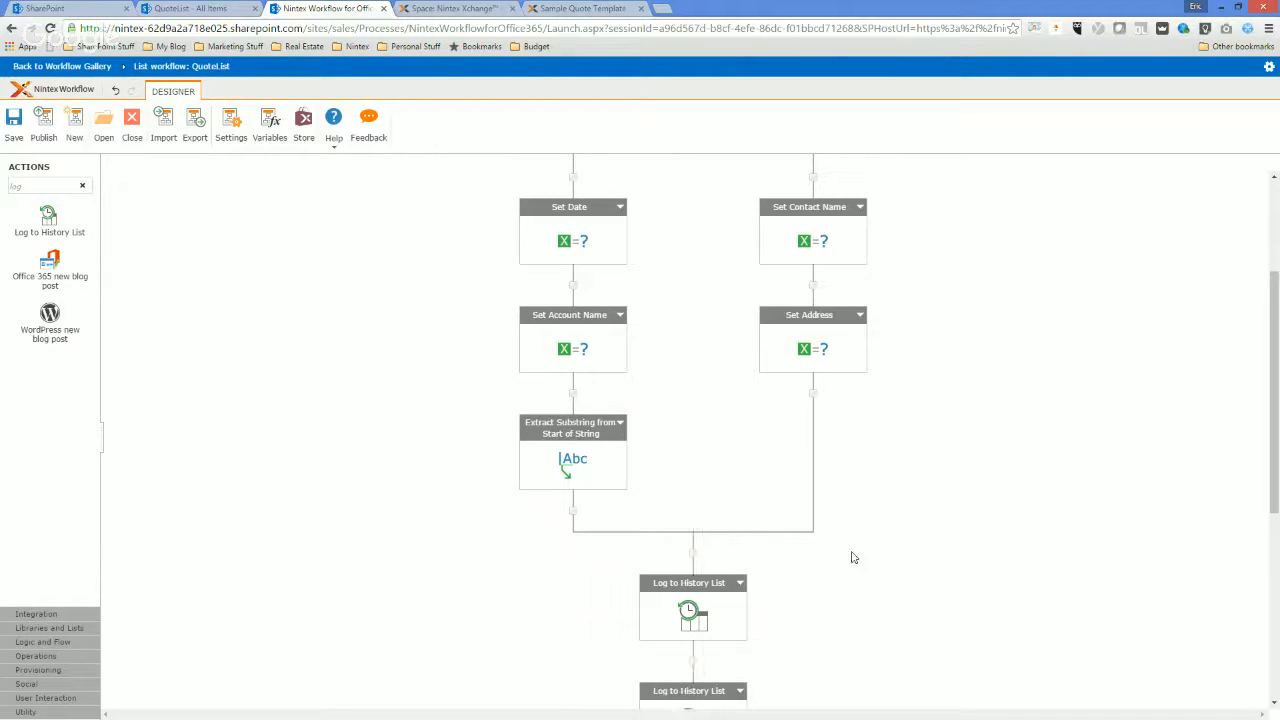
Replace the message of the copied Log to History List action with the AccountAddress workflow variable.
scroll(680, 640, "down", 2)
double_click(687, 627)
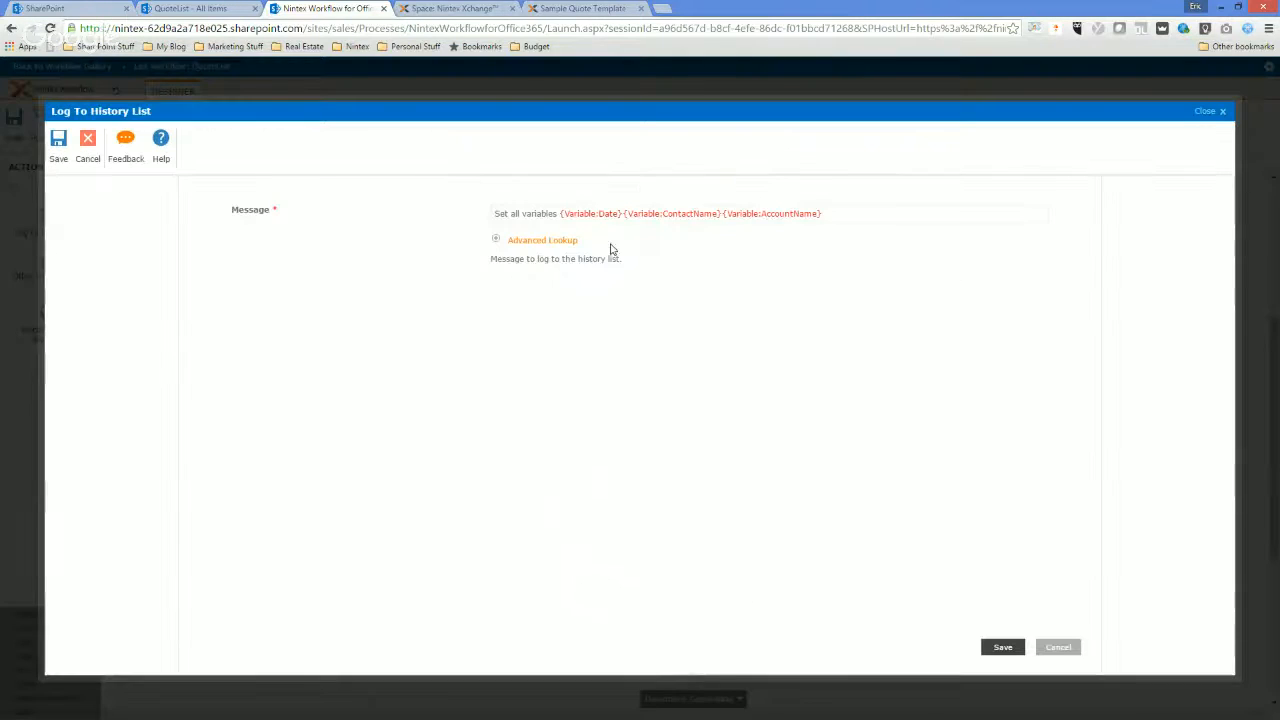
left_click_drag(831, 220, 457, 214)
key("Delete")
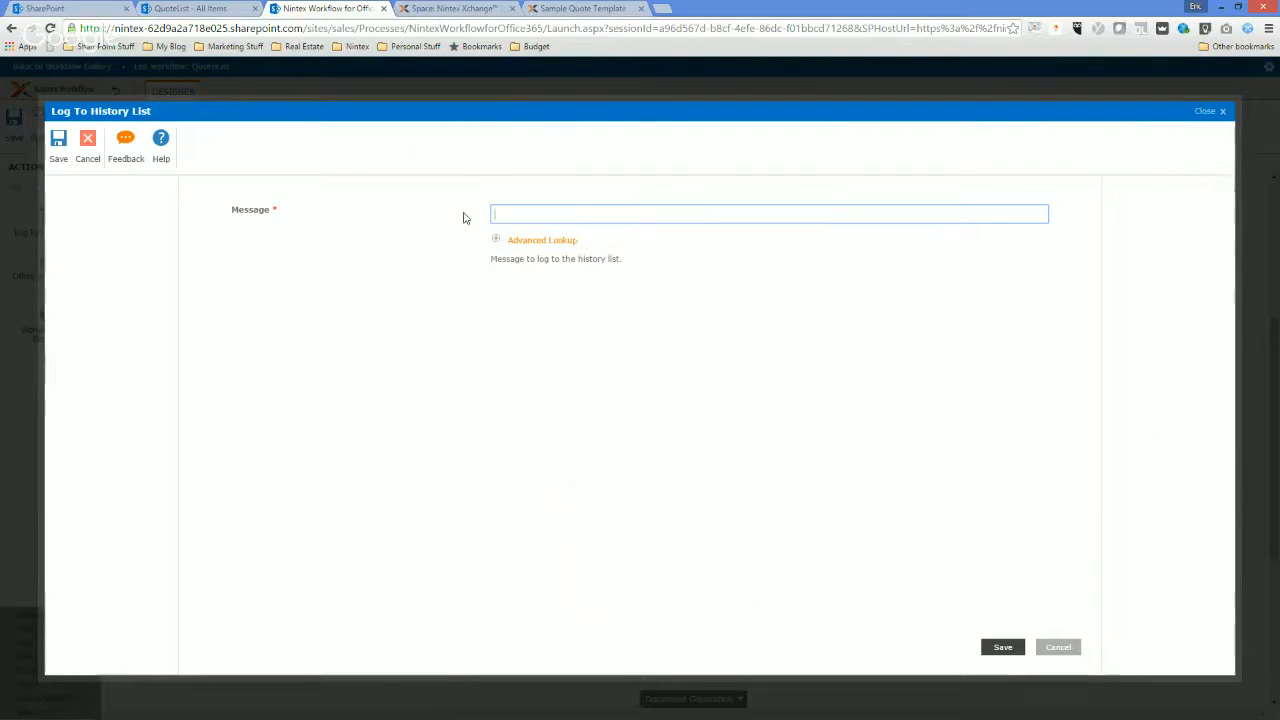
left_click(496, 242)
left_click(701, 281)
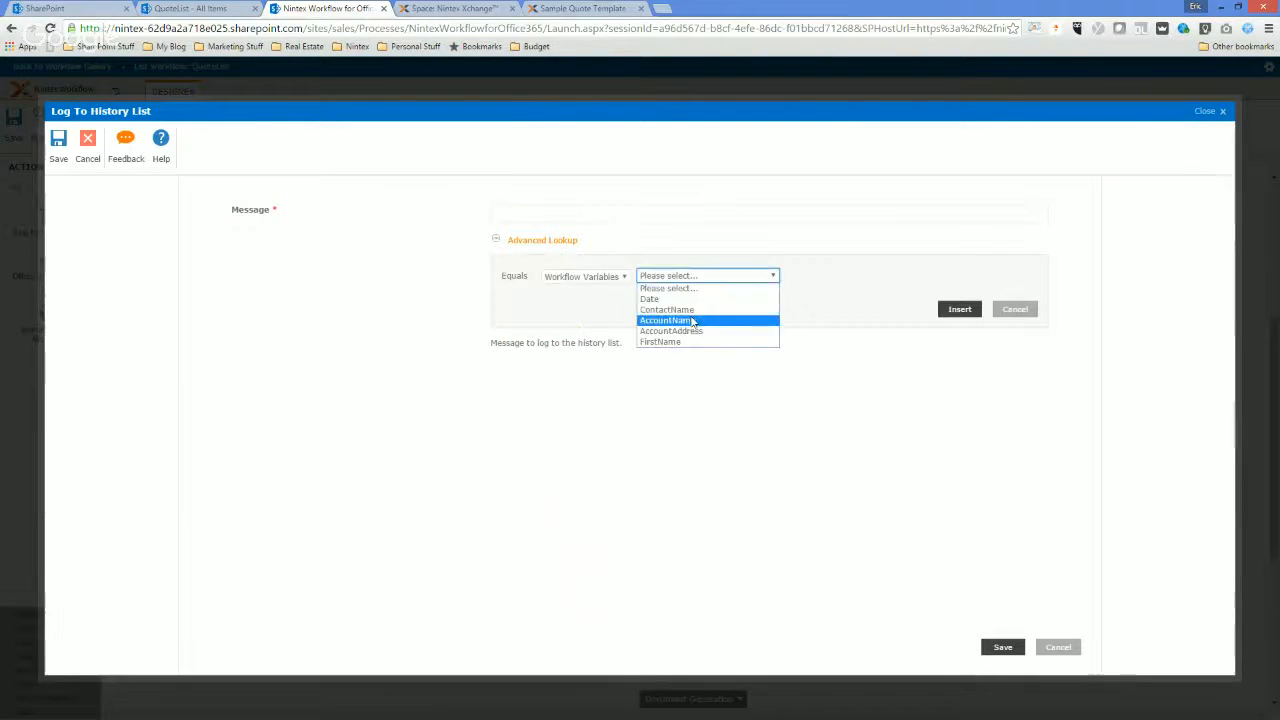
left_click(694, 331)
left_click(959, 310)
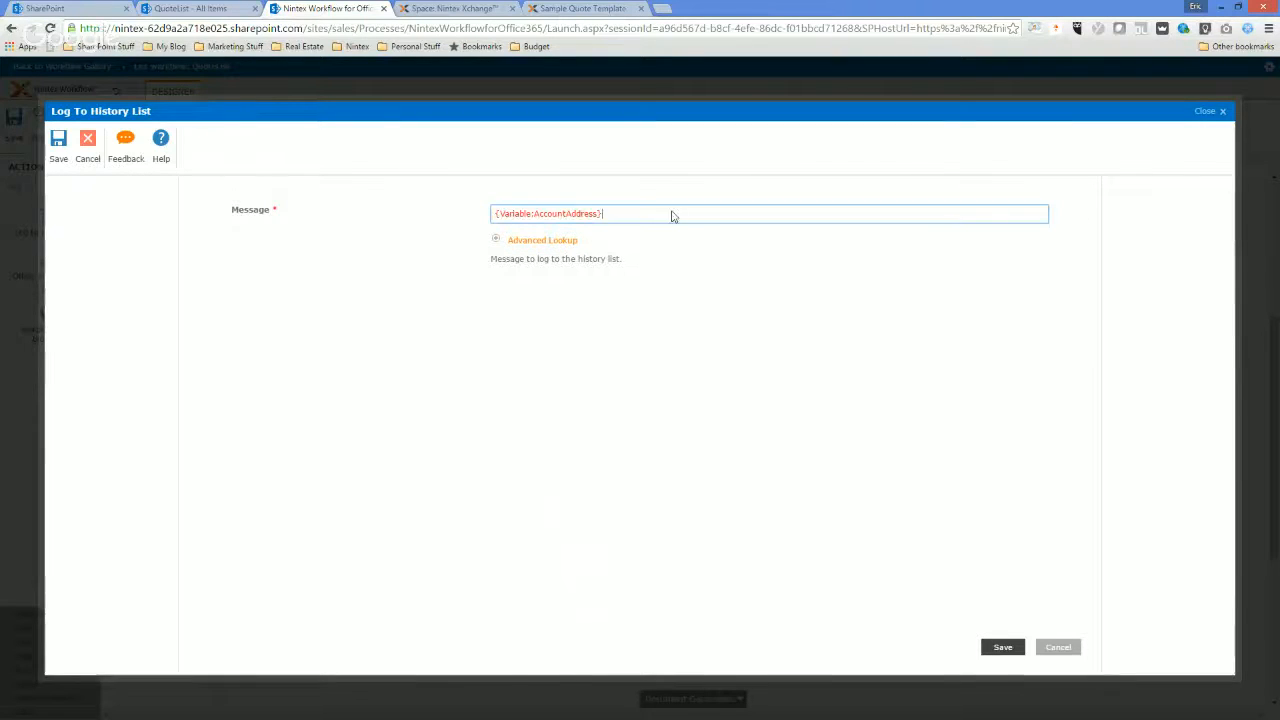
Append the FirstName workflow variable to the second log message and save the action.
left_click(555, 242)
left_click(705, 276)
left_click(678, 333)
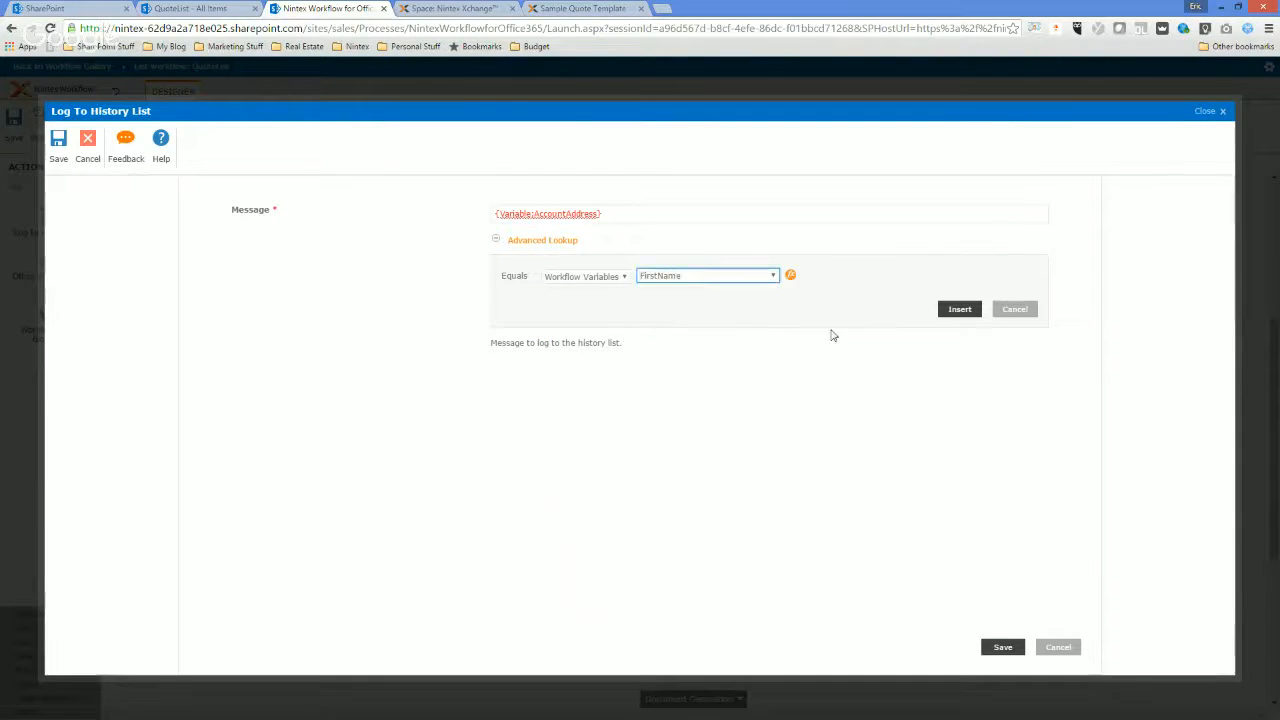
left_click(960, 310)
left_click(1003, 647)
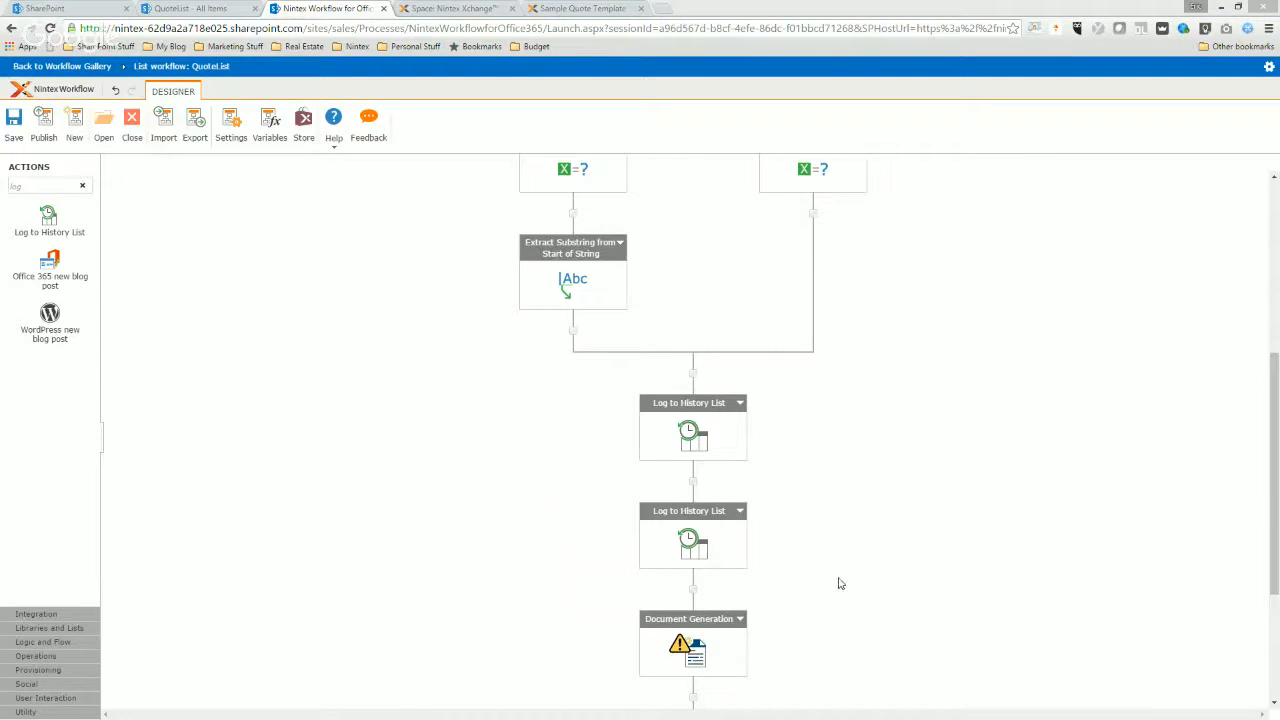
Set the Document Generation action's template document library to Documents and check the list of available templates.
scroll(708, 623, "down", 1)
double_click(694, 632)
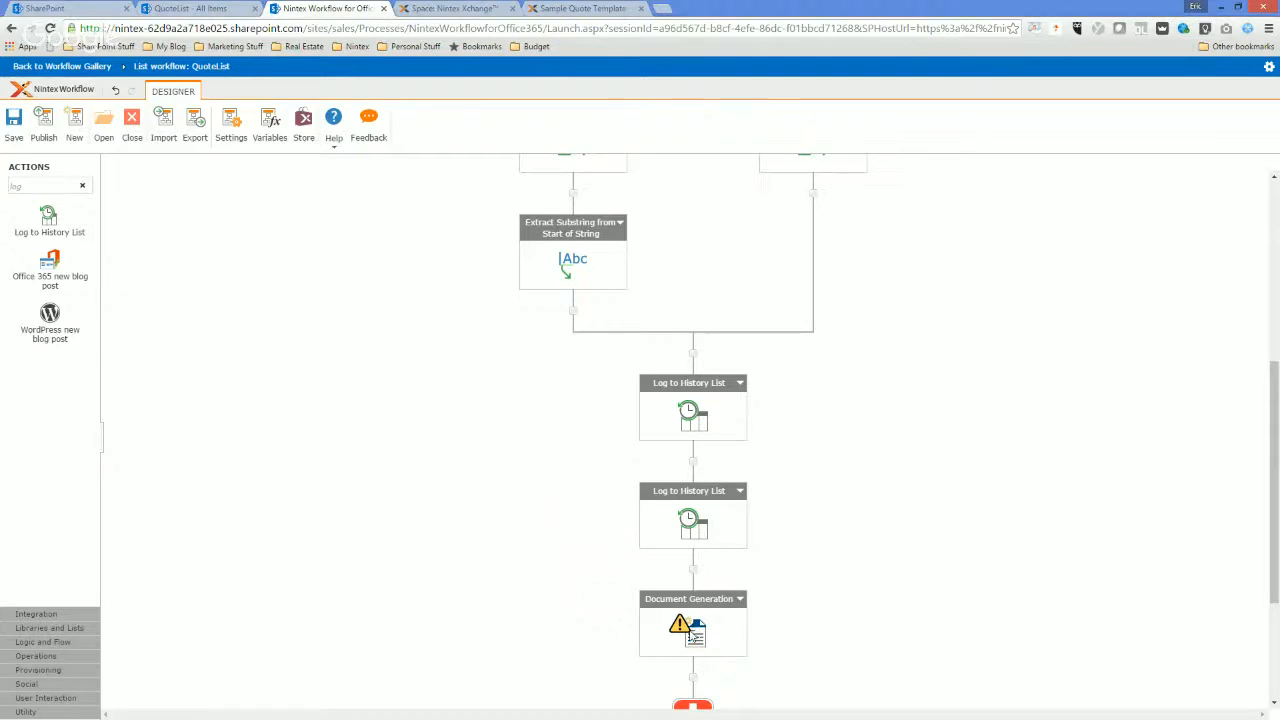
left_click(581, 219)
left_click(557, 242)
left_click(566, 252)
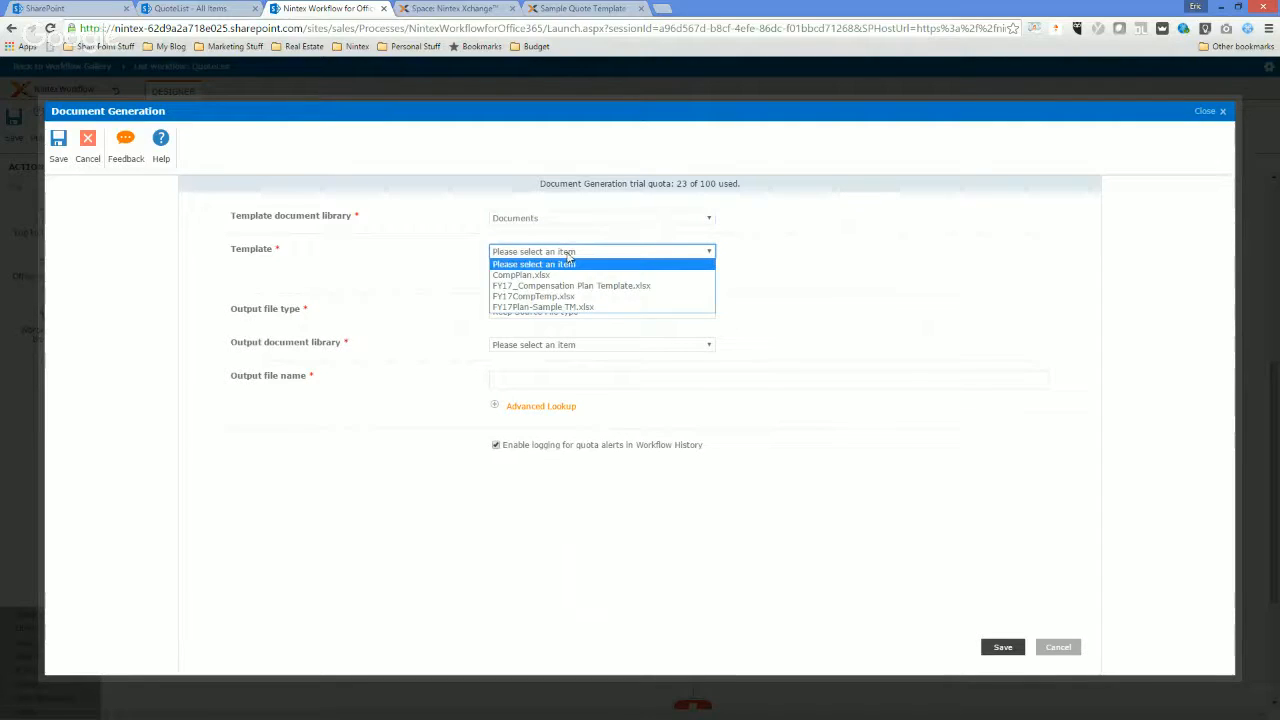
left_click(567, 263)
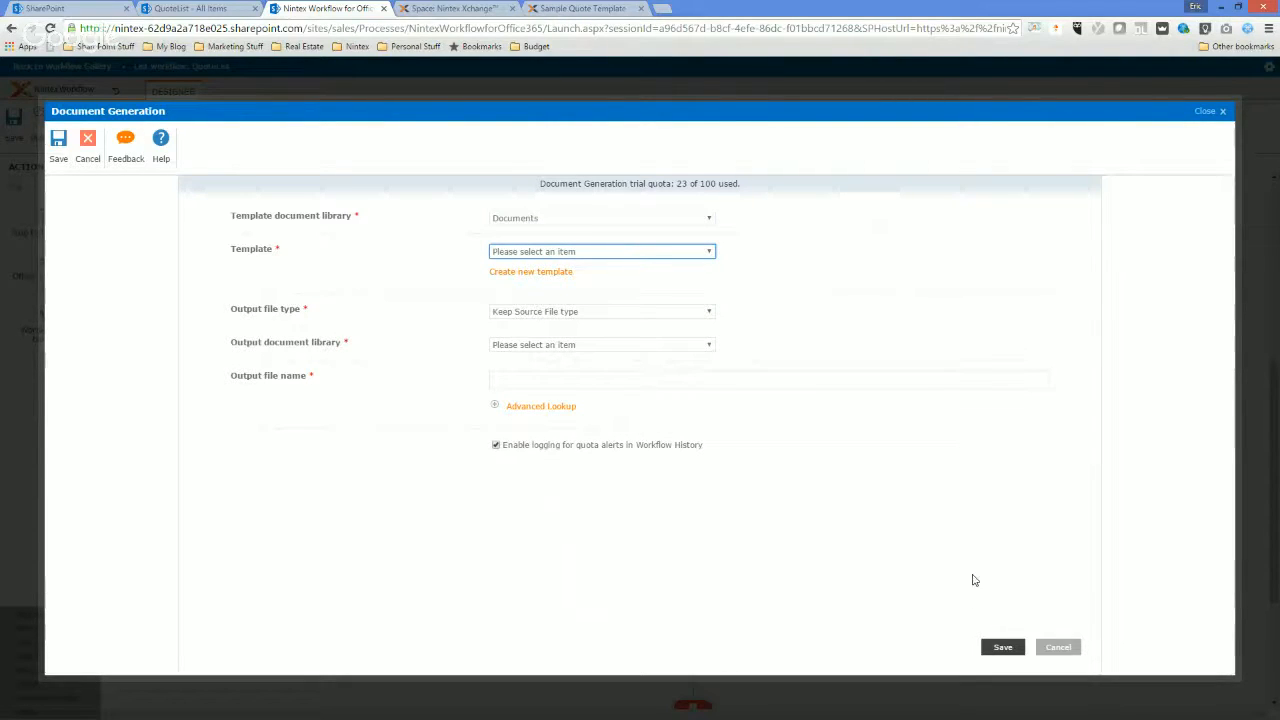
Create a new Word (DOCX) template named Quotes and bring it up in Word for editing.
left_click(545, 281)
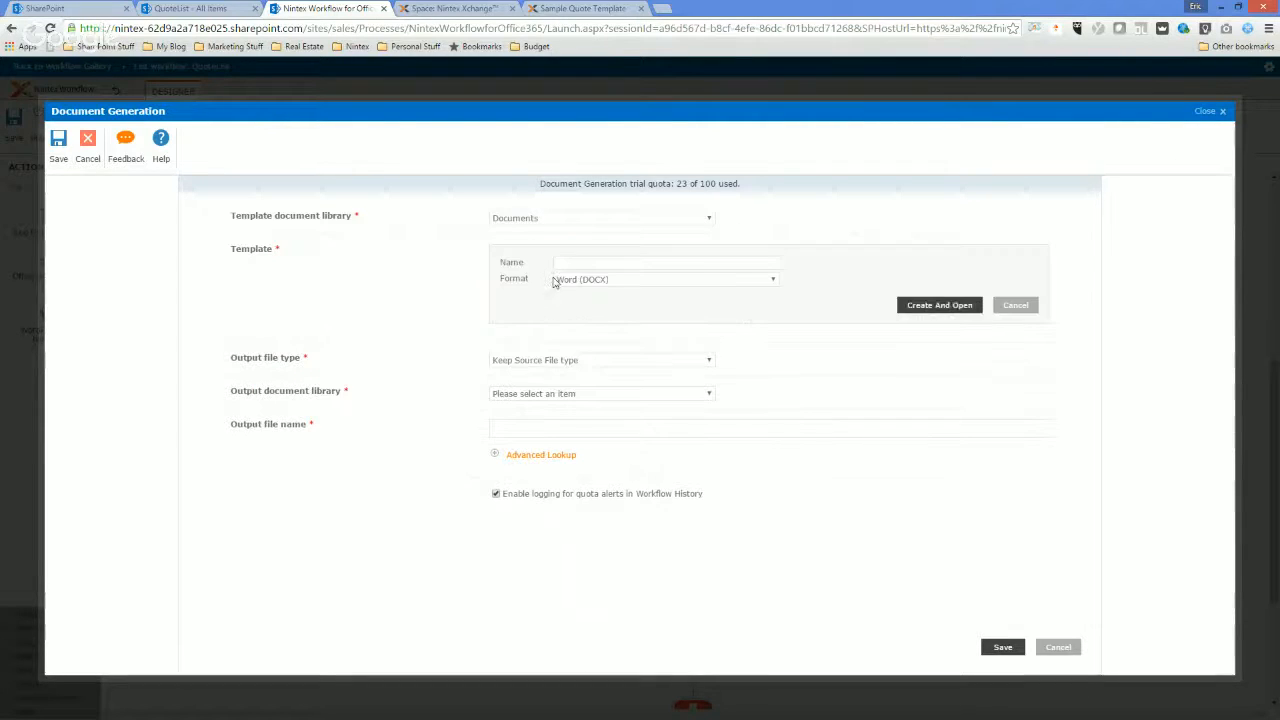
type("Quotes")
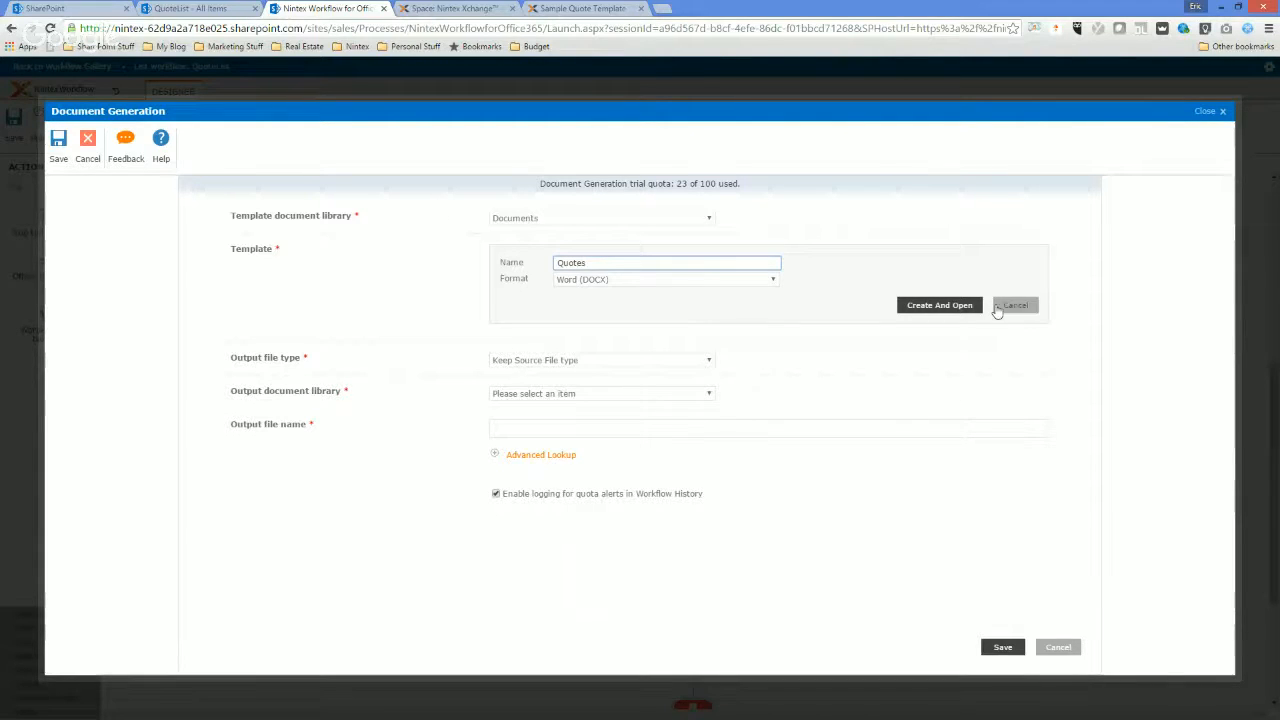
left_click(945, 305)
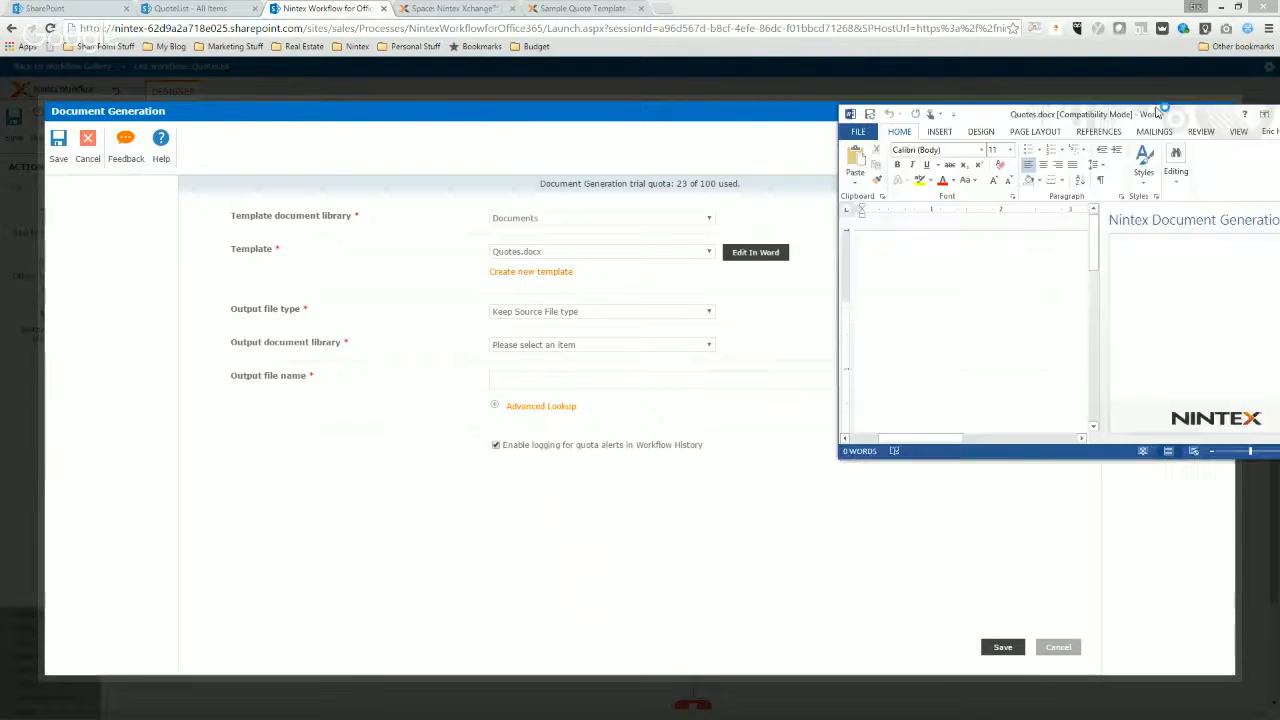
left_click(786, 124)
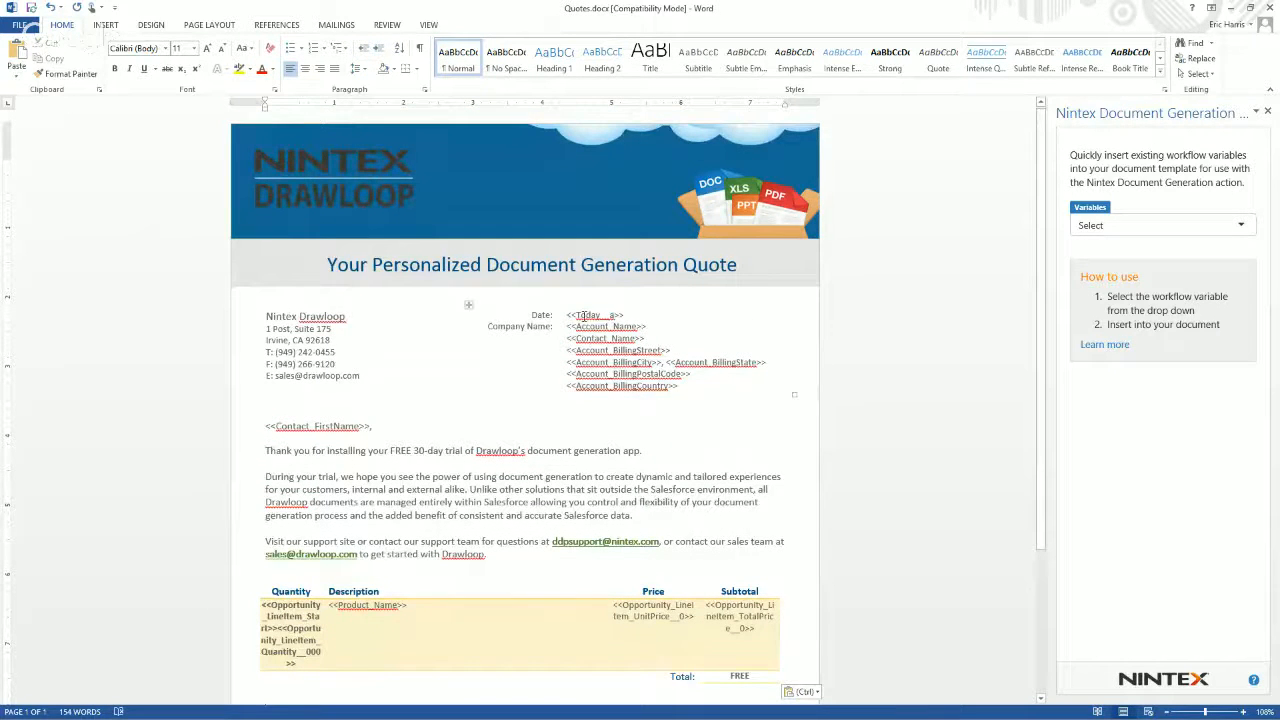
Change the date placeholder to <<Date>> and the company name placeholder to <<AccountName>> in the quote header.
mouse_move(569, 315)
left_mouse_down()
mouse_move(626, 314)
mouse_move(577, 315)
left_mouse_up()
left_click(626, 314)
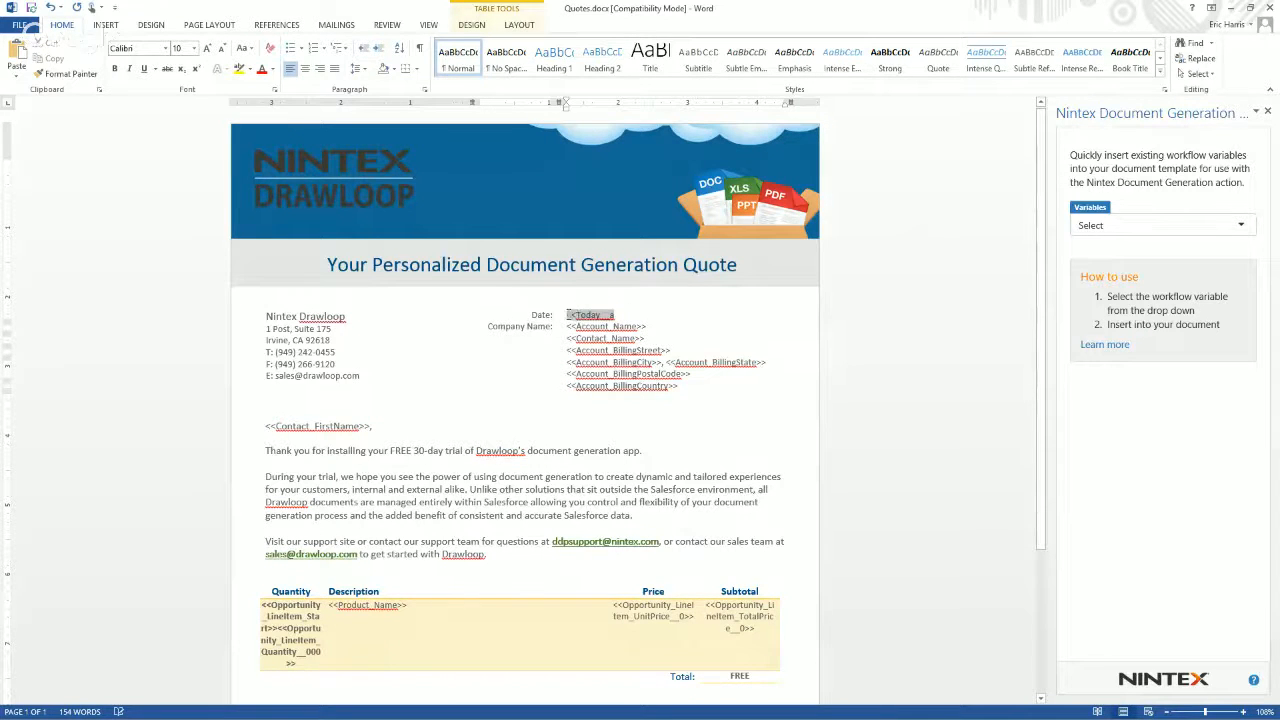
key("BackSpace")
type("<<Date>>")
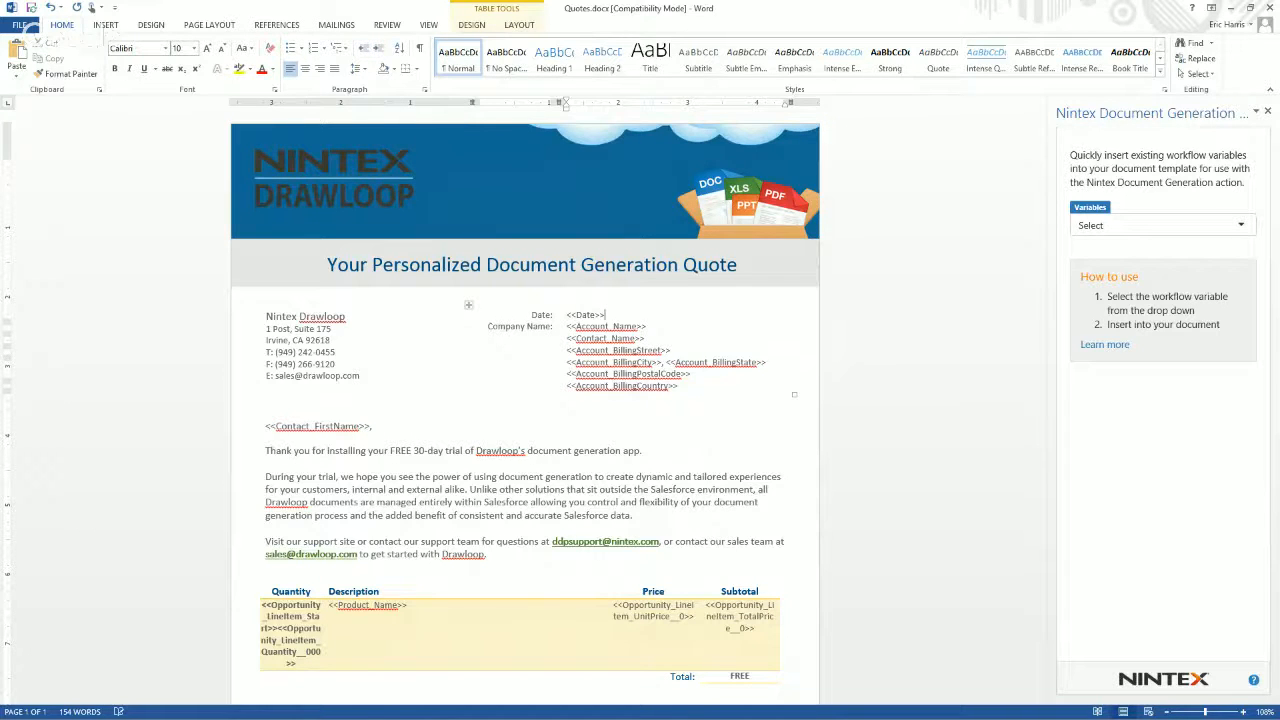
left_click_drag(616, 327, 611, 327)
type("Name")
Replace the <<Contact_Name>> placeholder with the tag of the ContactName workflow variable.
left_click_drag(646, 339, 568, 346)
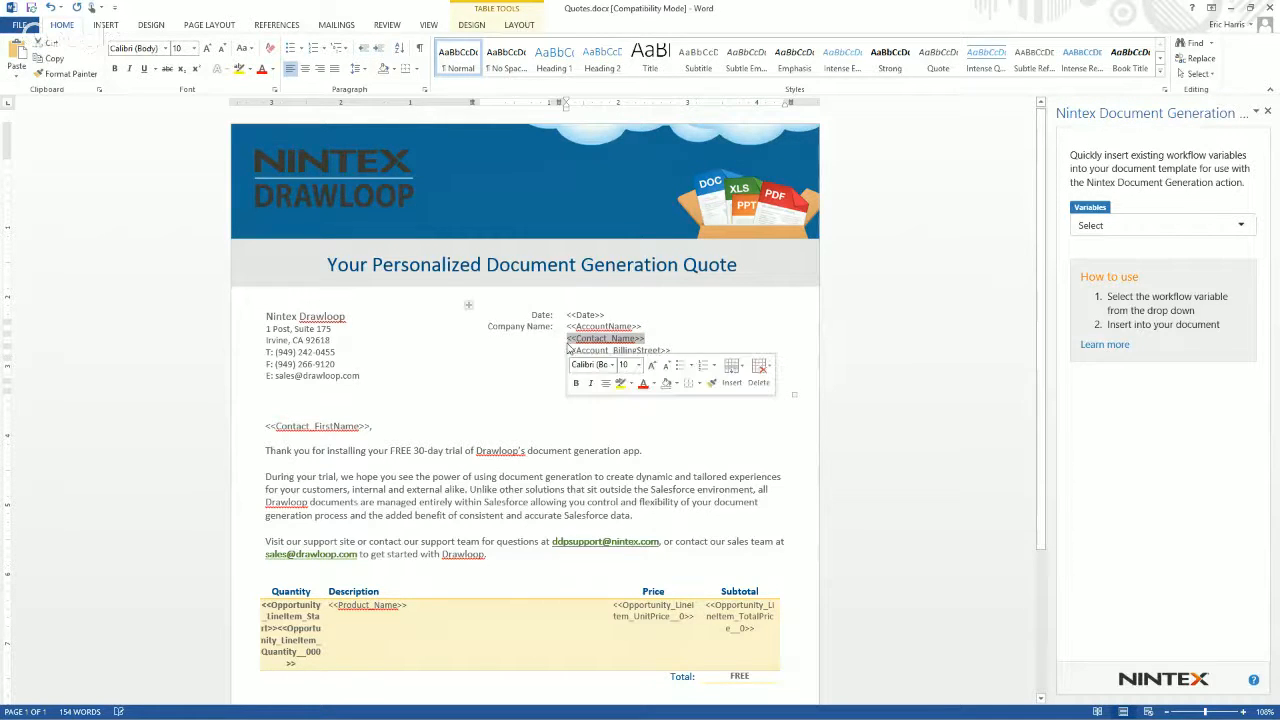
key("Delete")
left_click(1182, 222)
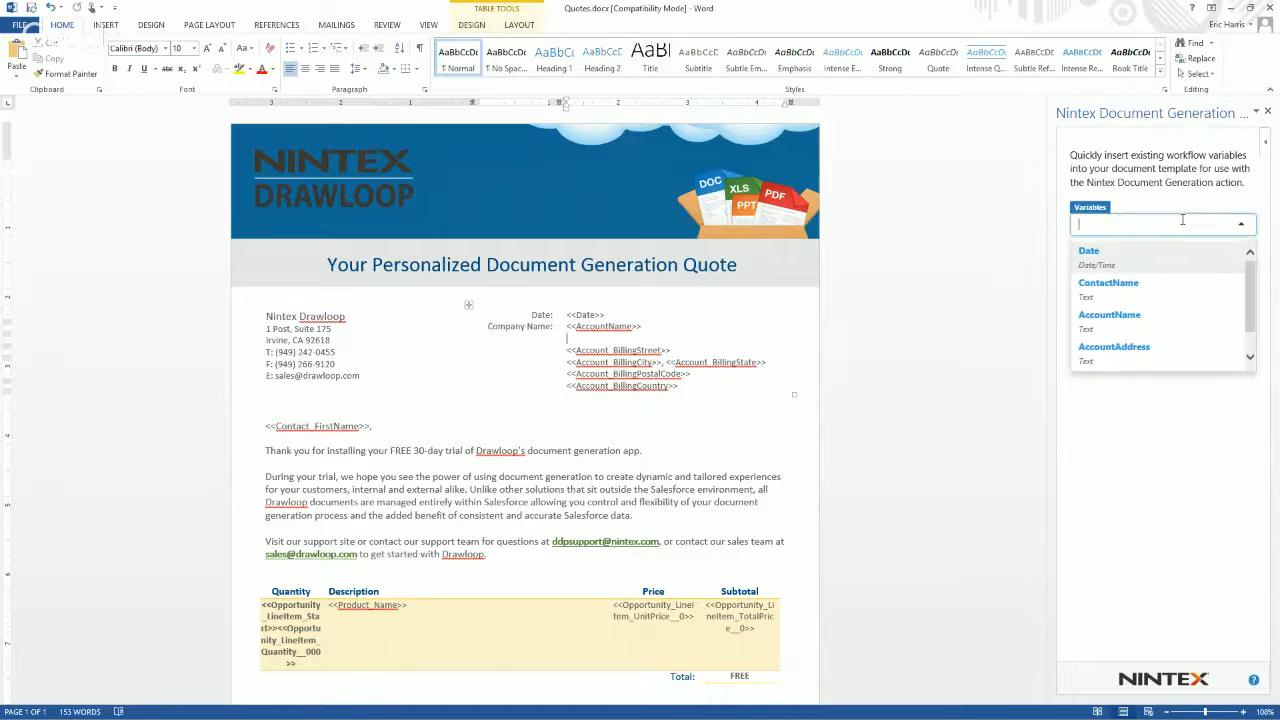
left_click(1121, 290)
left_click(1100, 301)
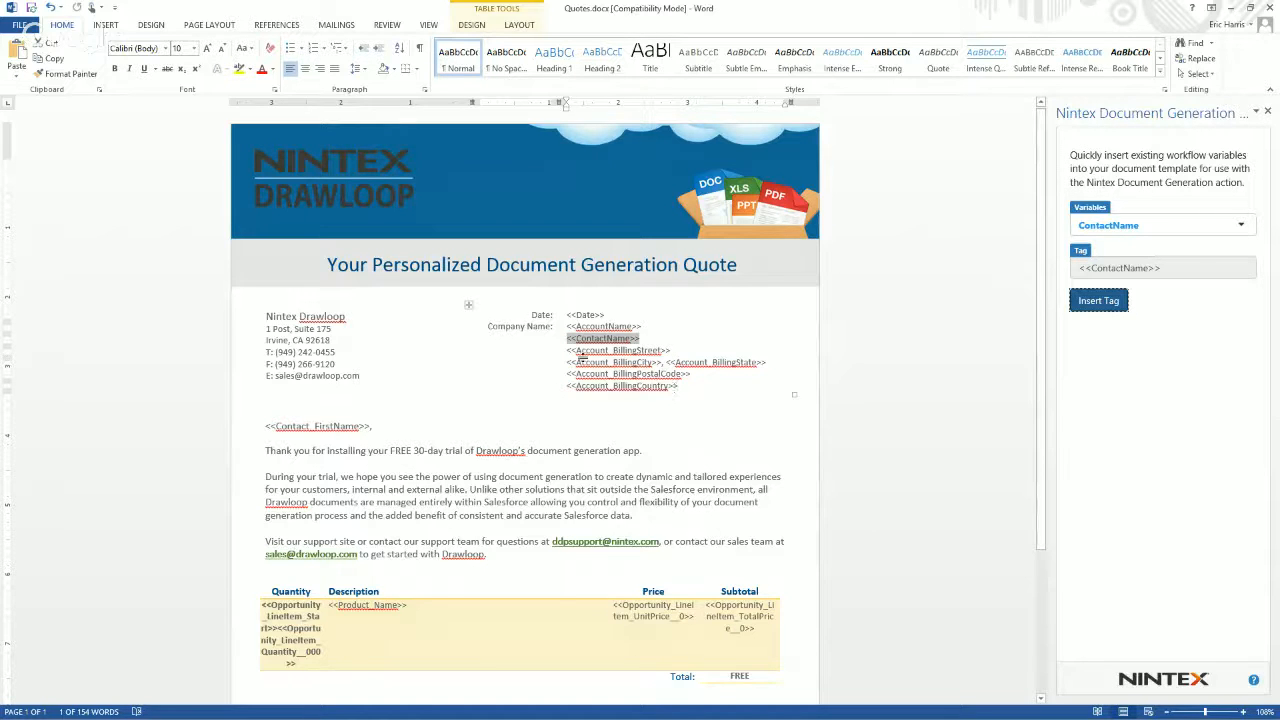
Replace the billing address placeholder lines in the quote header with the tag of the AccountAddress workflow variable.
left_click_drag(570, 350, 690, 374)
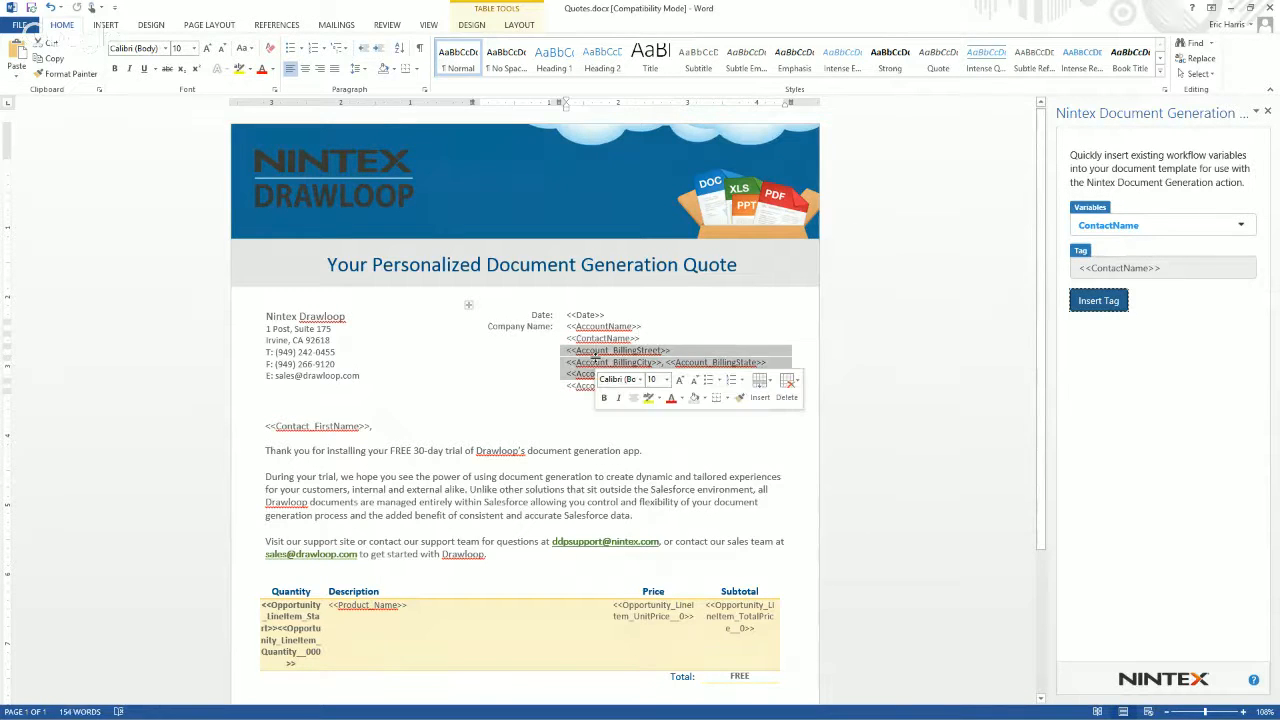
key("Delete")
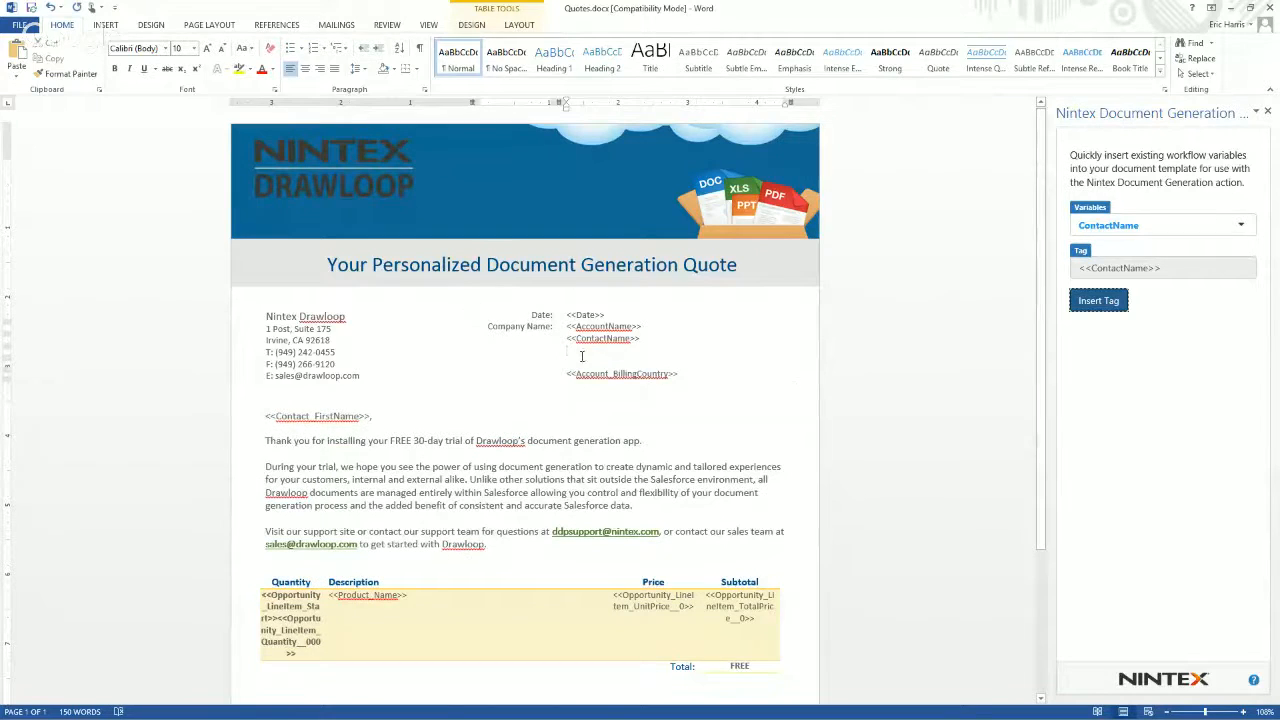
left_click_drag(578, 354, 601, 372)
key("Delete")
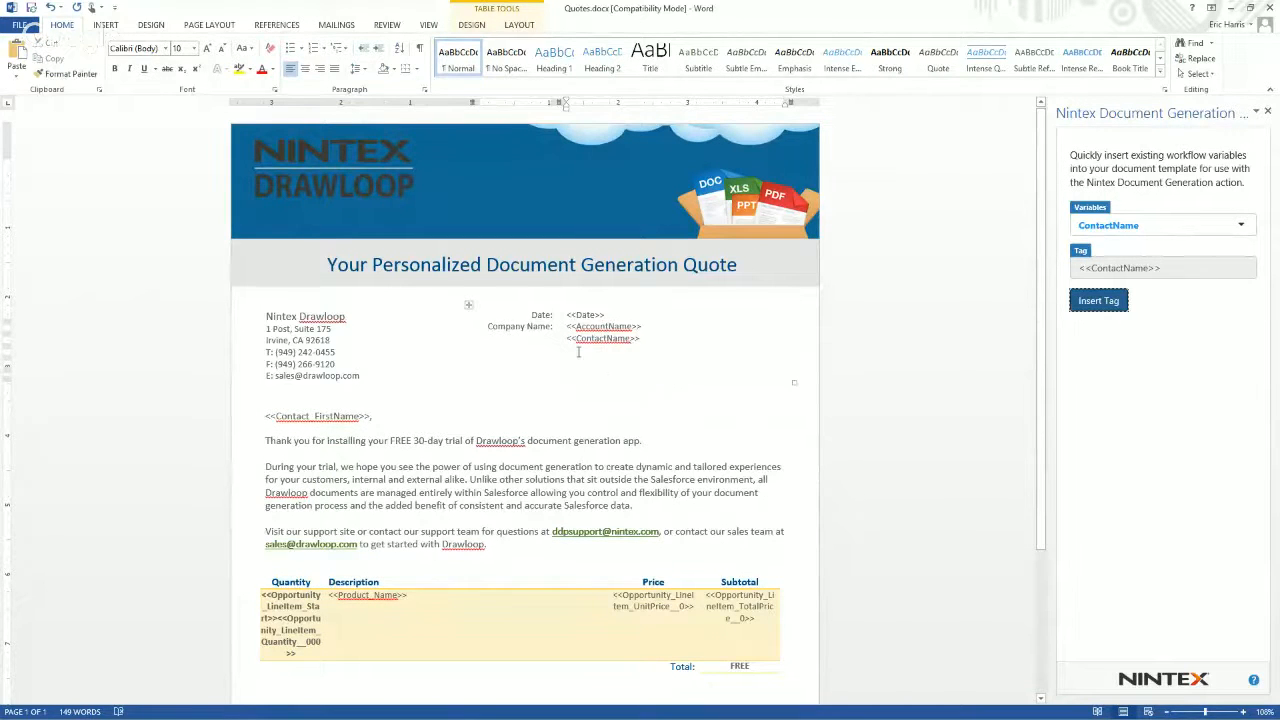
left_click(1095, 227)
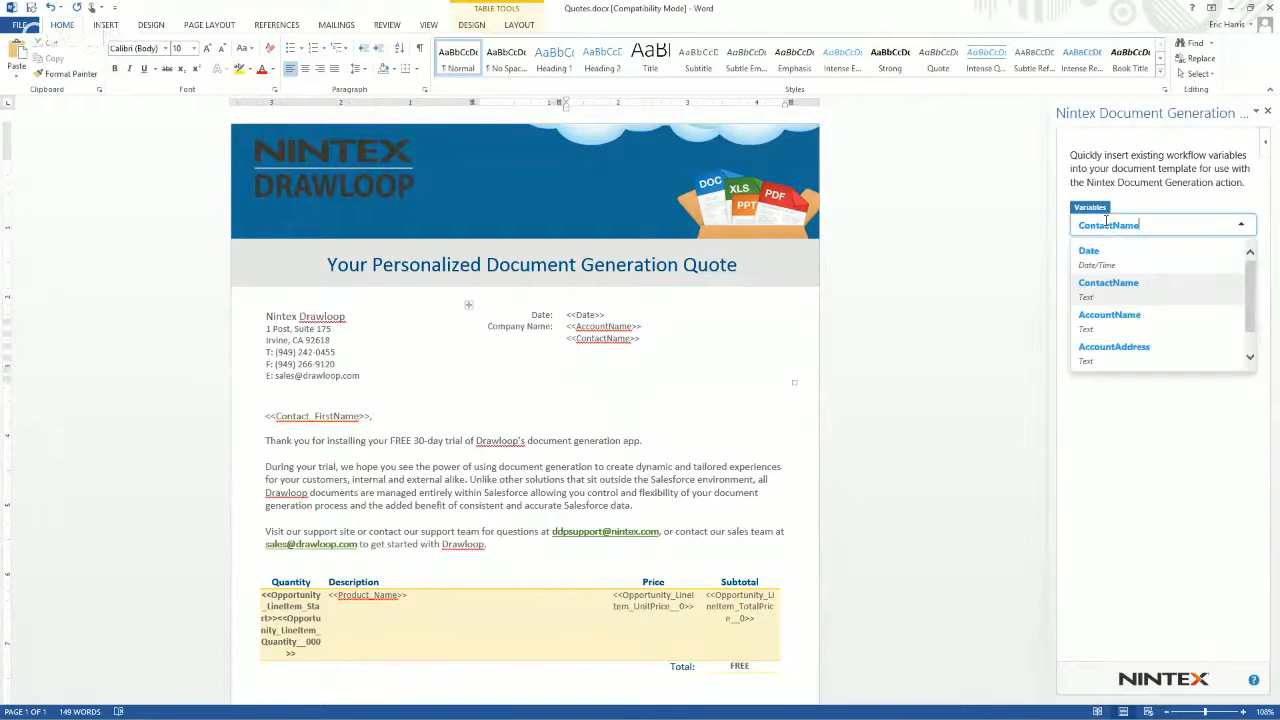
left_click(1111, 331)
left_click(1098, 301)
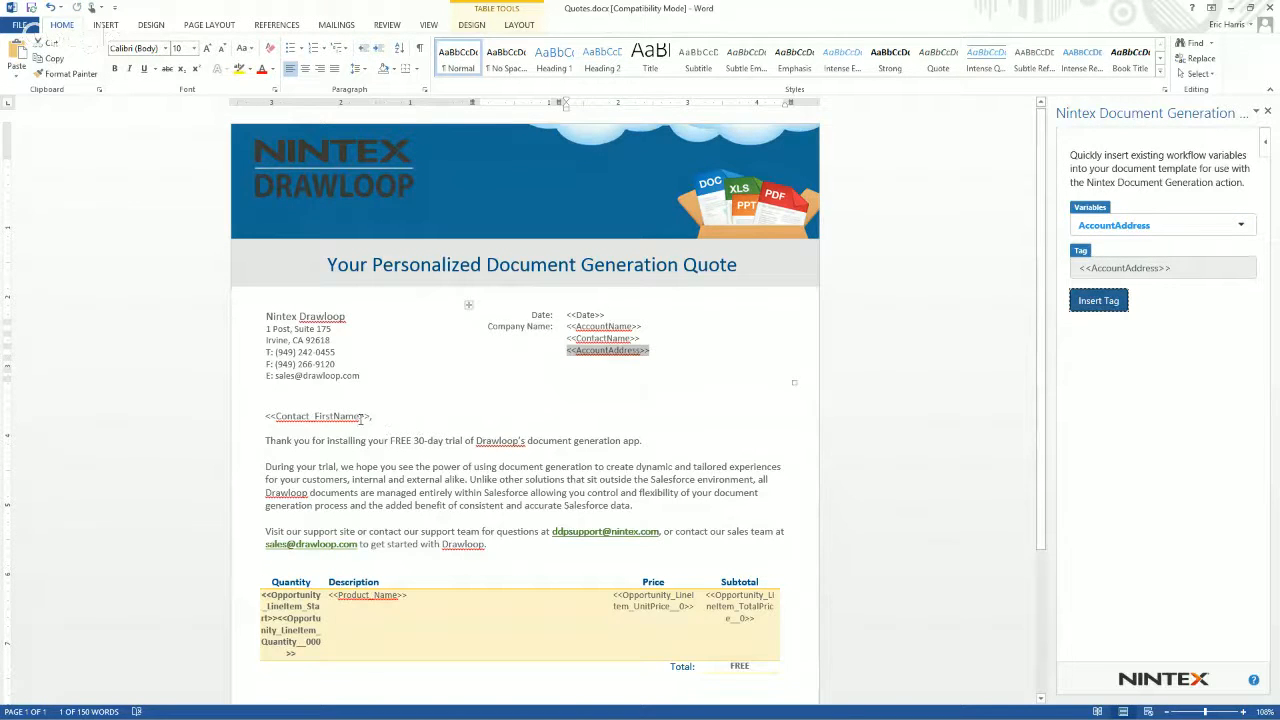
Replace the <<Contact_FirstName>> greeting placeholder with the FirstName variable's tag followed by a comma.
left_click_drag(371, 415, 266, 418)
key("BackSpace")
key("BackSpace")
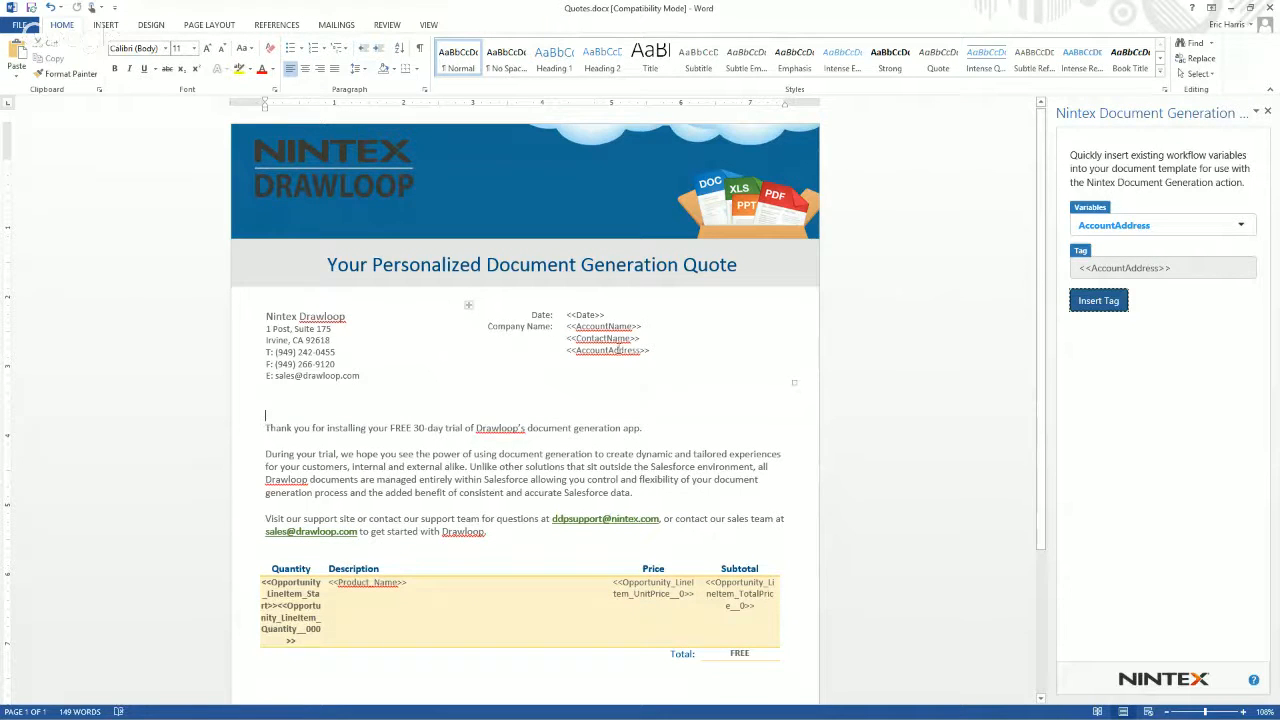
left_click(1133, 226)
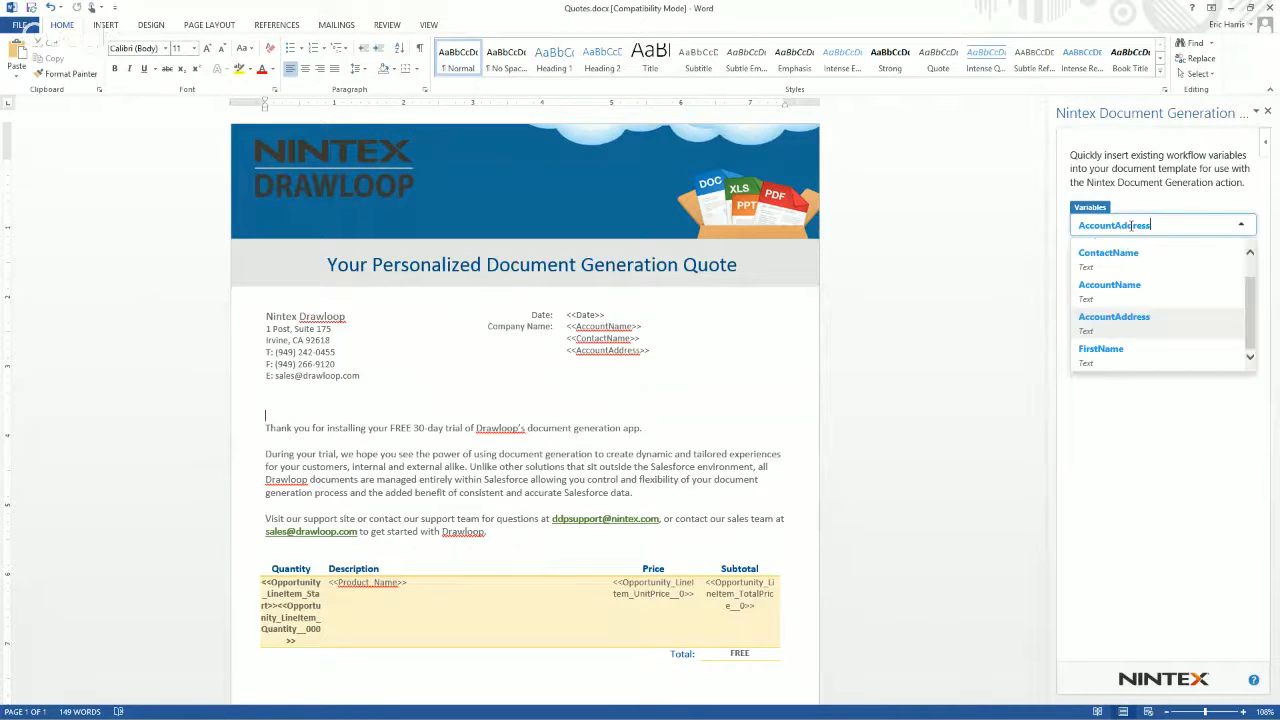
left_click(1133, 347)
left_click(1098, 301)
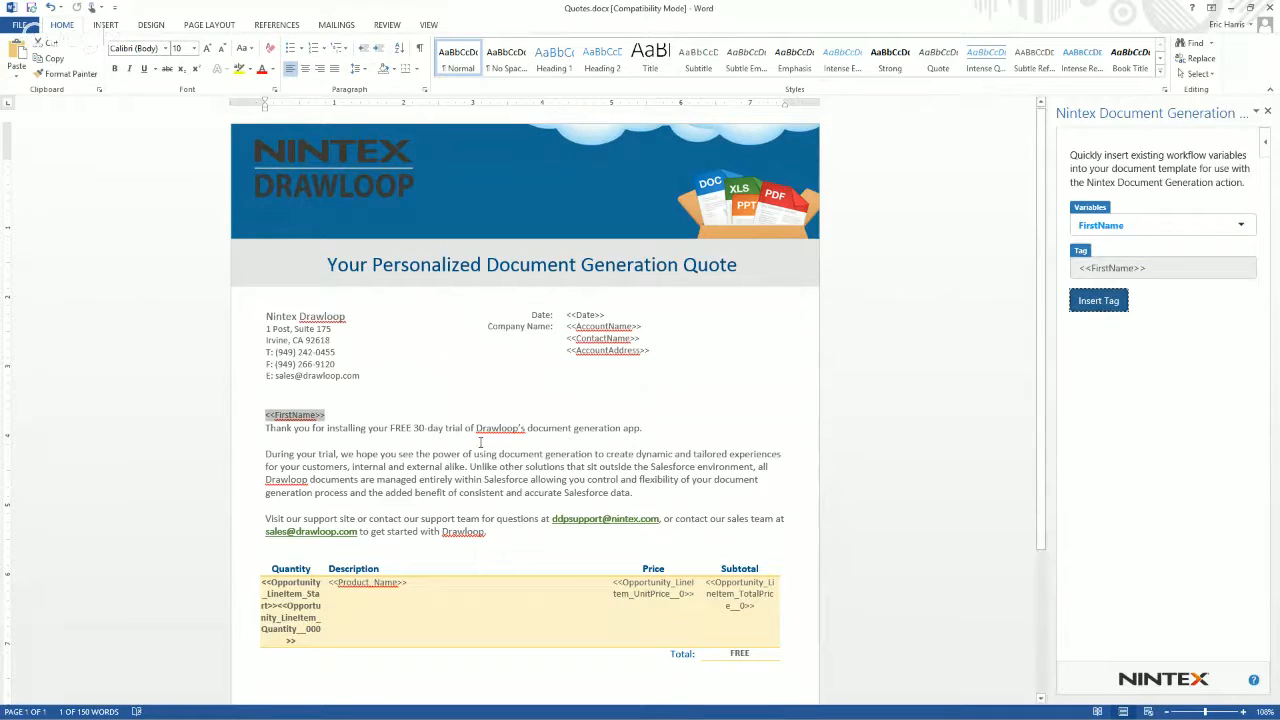
left_click(362, 414)
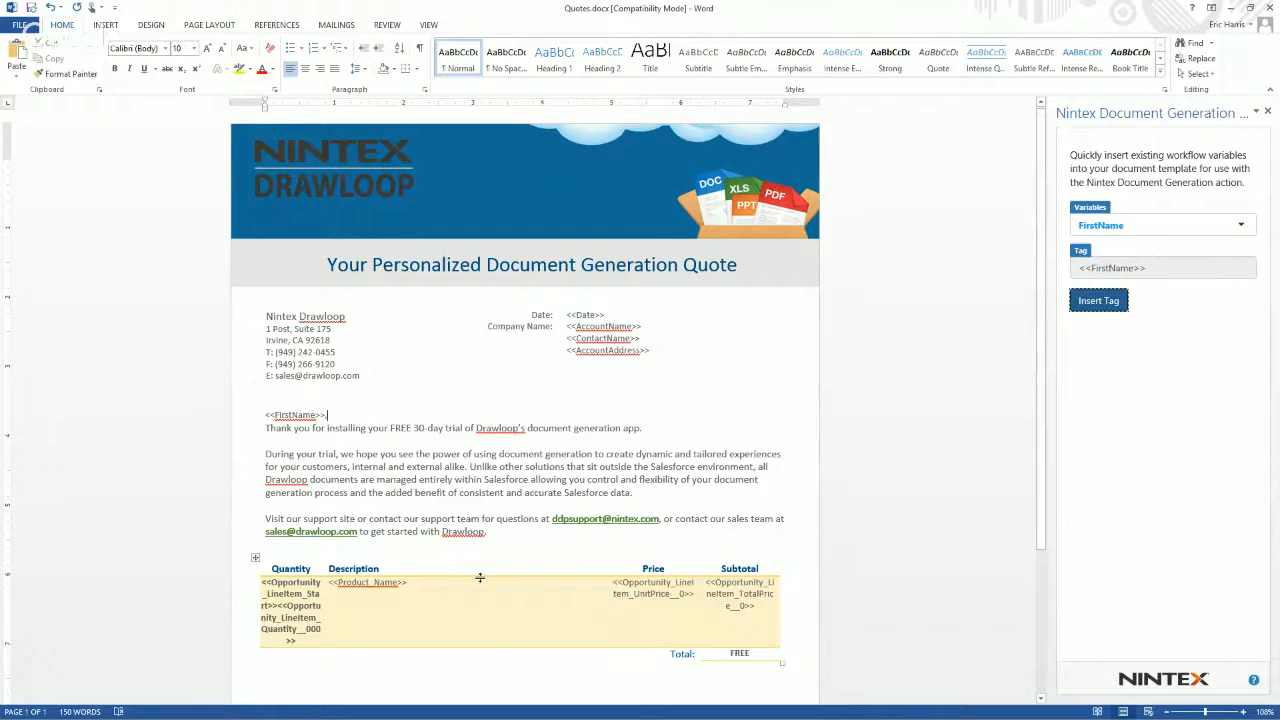
Look over the rest of the quote template, save it and close Word.
scroll(492, 557, "down", 2)
scroll(492, 557, "down", 1)
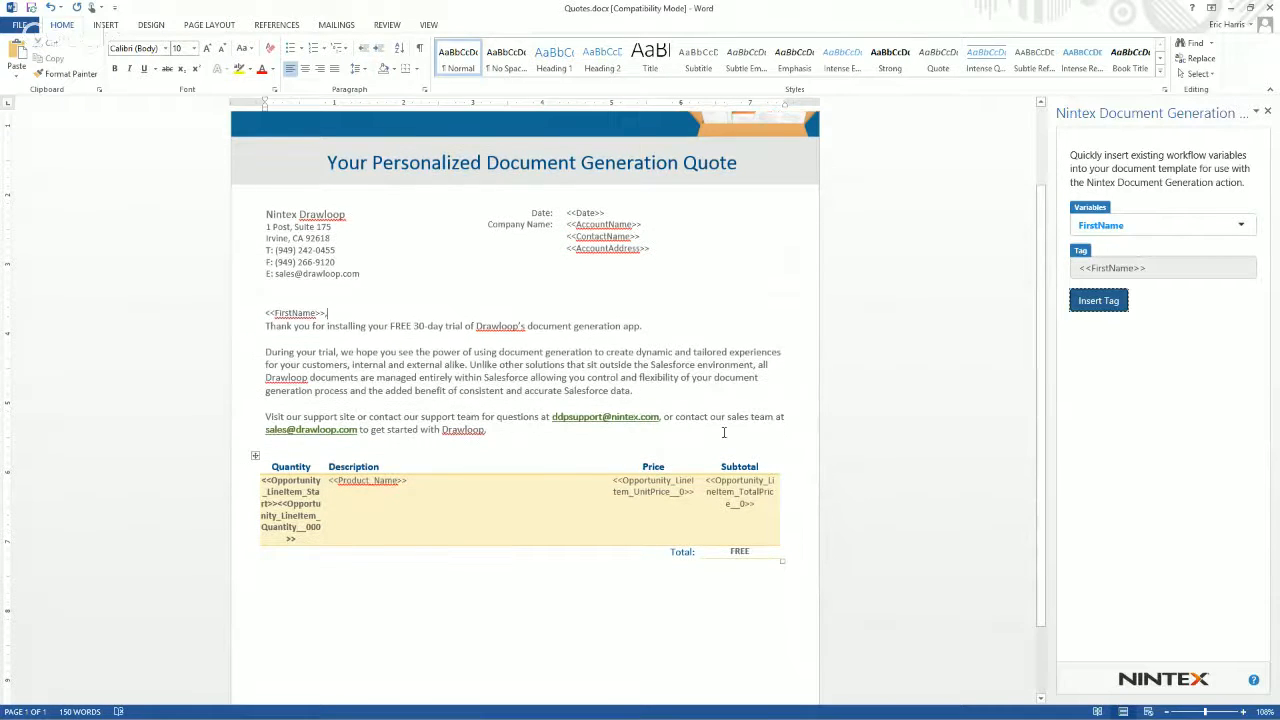
scroll(866, 403, "up", 3)
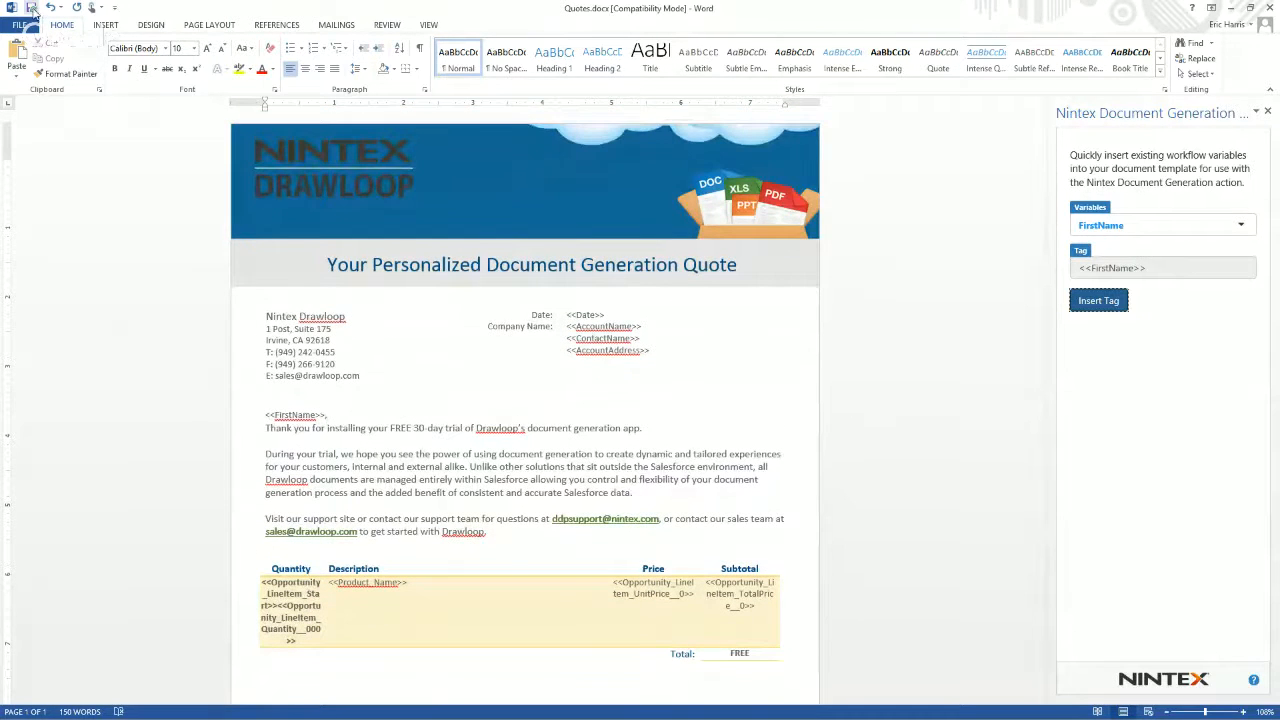
left_click(33, 9)
left_click(1270, 8)
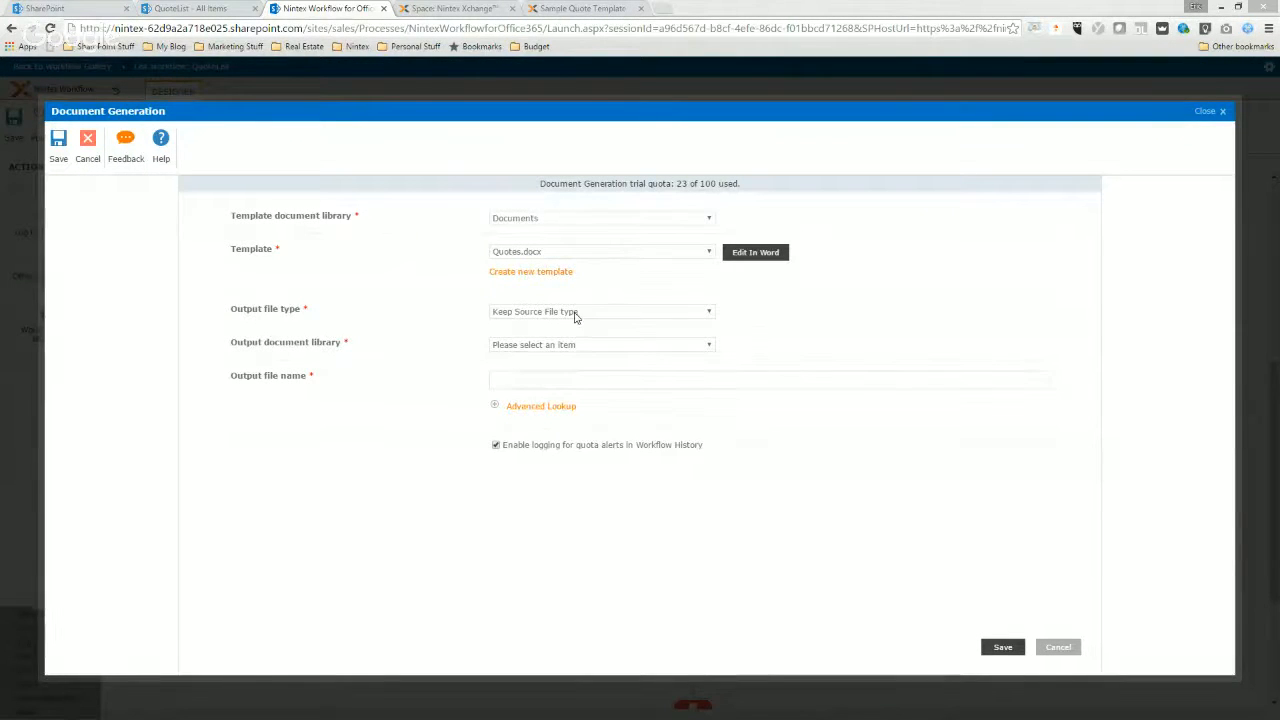
Set the Document Generation output file type to PDF and reopen the Quotes.docx template in Word.
left_click(573, 313)
left_click(572, 335)
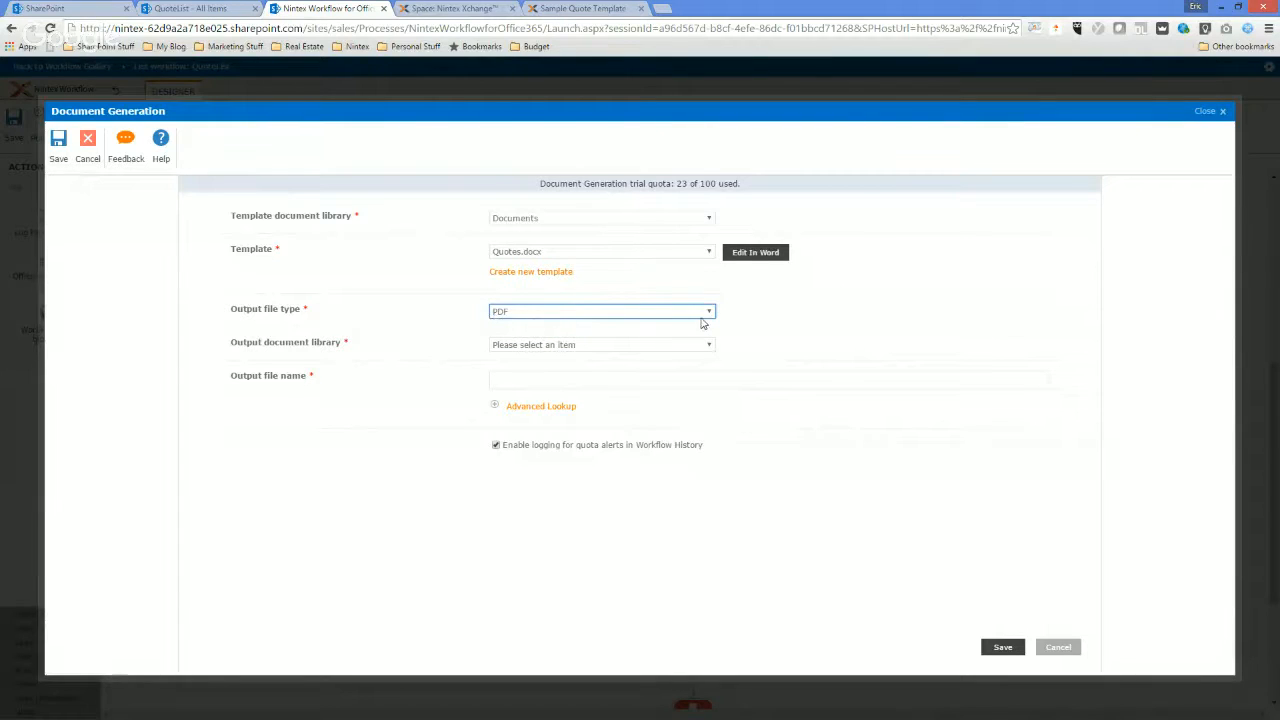
left_click(754, 256)
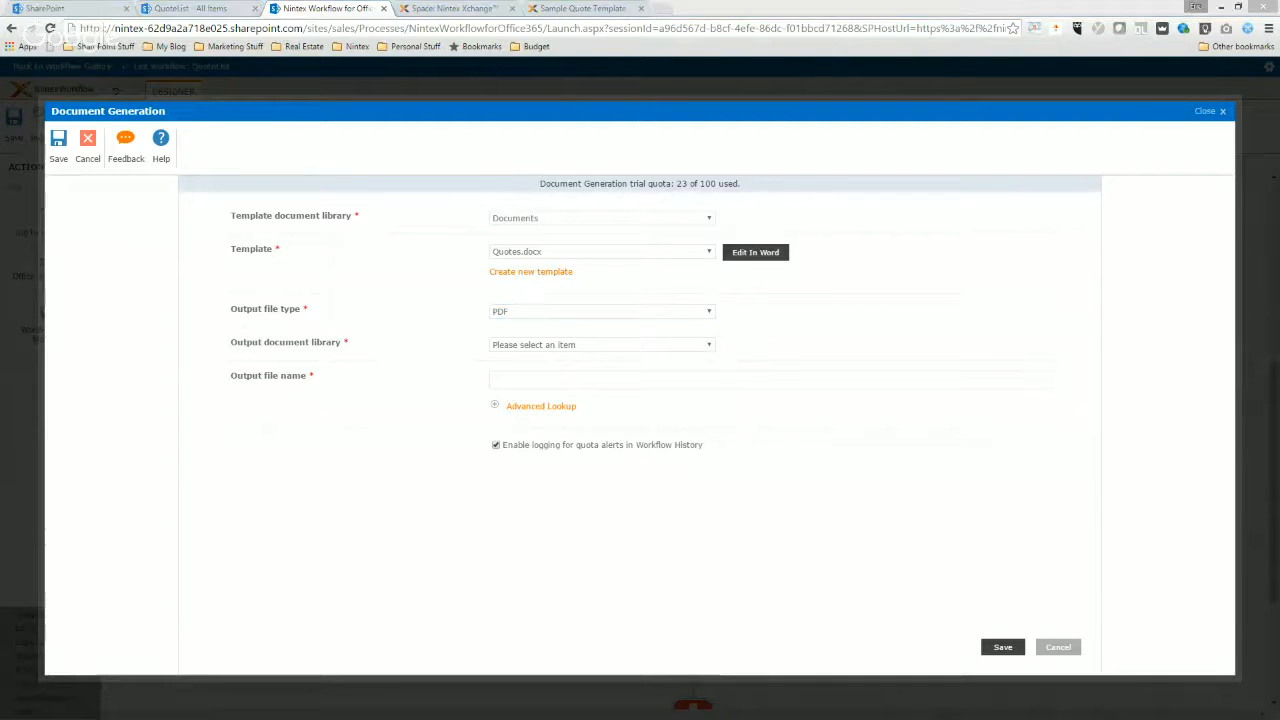
left_click(752, 256)
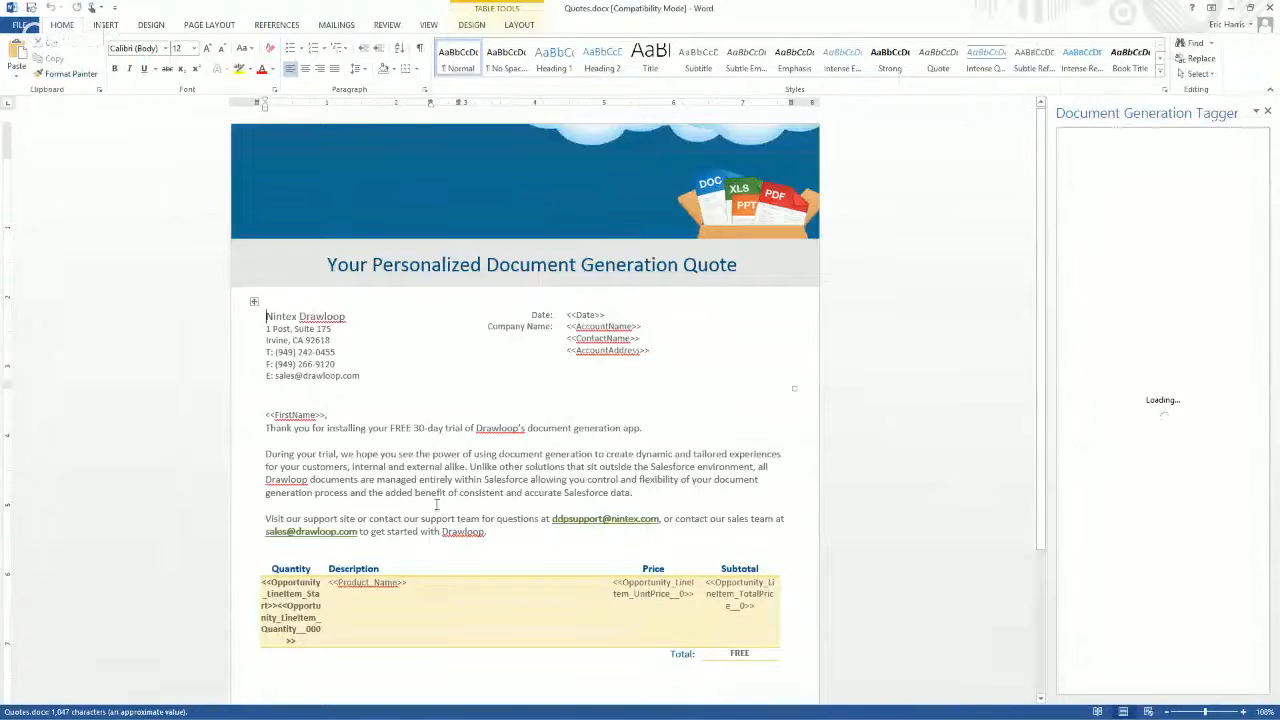
Add a Signature line and a Date line with underscore blanks below the pricing table, and save and close the template.
scroll(451, 463, "down", 5)
left_click(300, 530)
type("Signat")
type("Date")
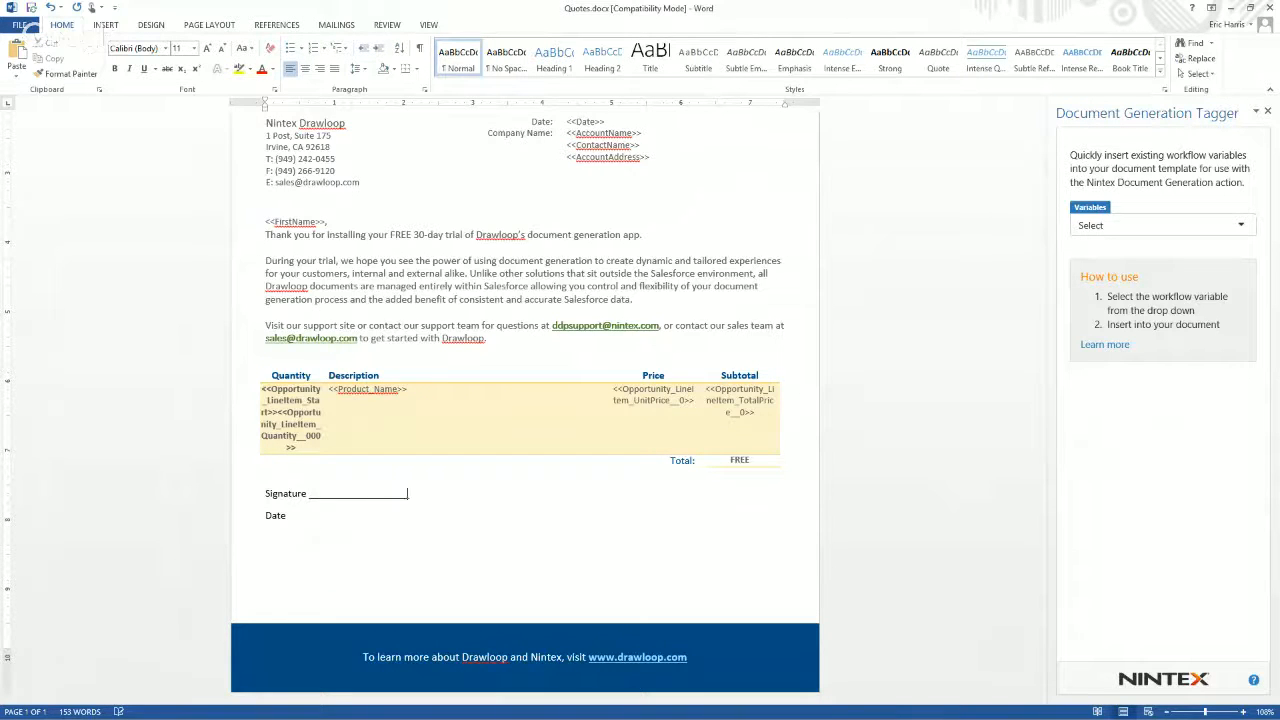
type(" _______________________________")
left_click(36, 9)
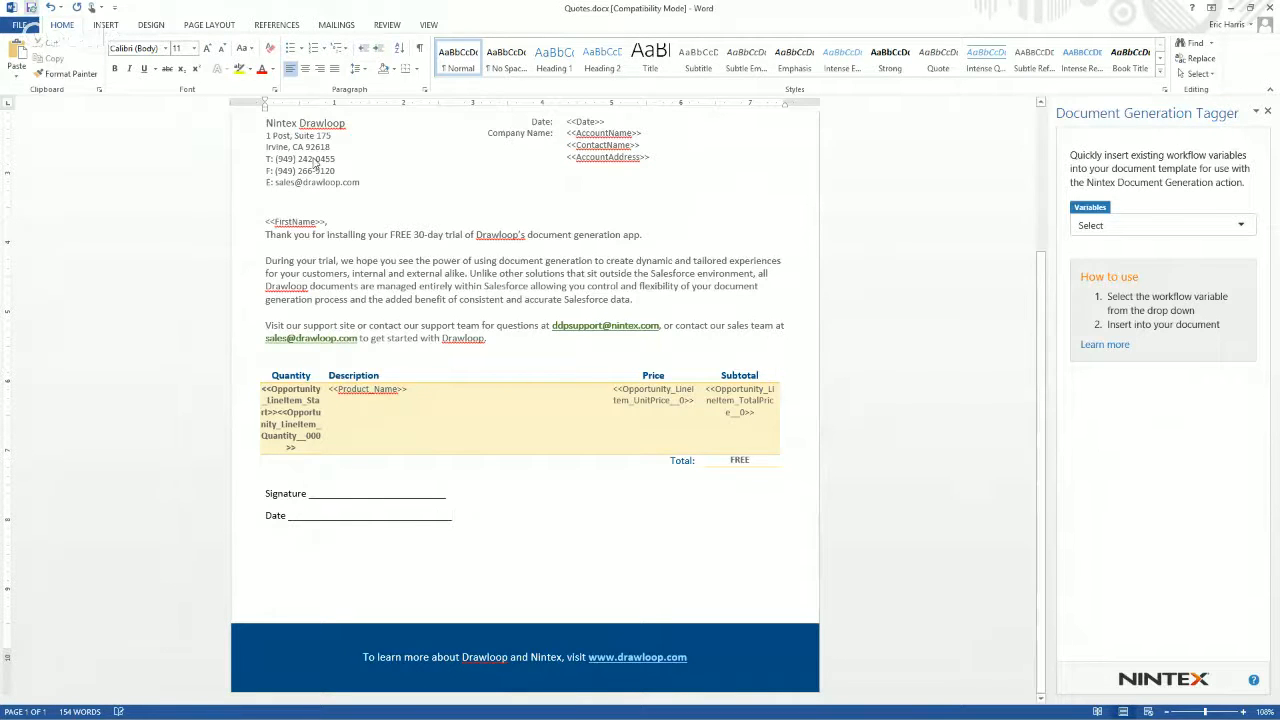
left_click(1272, 8)
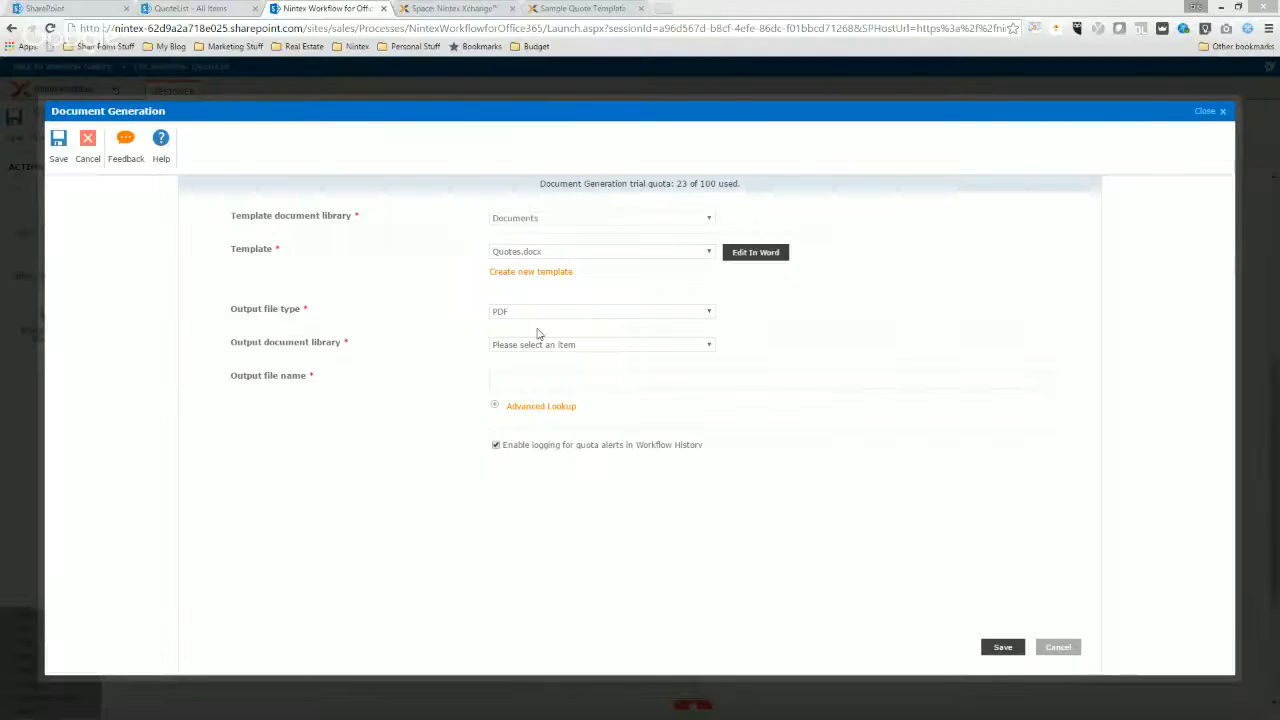
Set the output document library to Documents and the output file name to {Current Item:AccountName}-{Current Item:Date}.
left_click(526, 345)
left_click(528, 367)
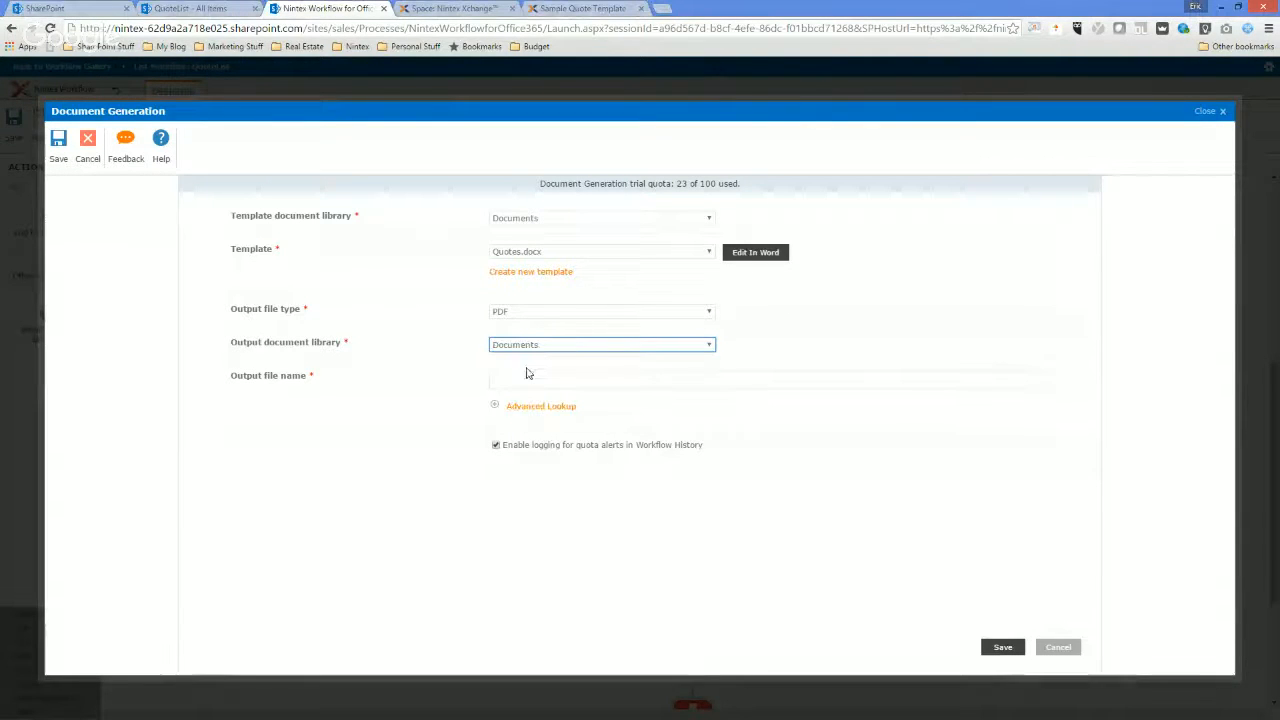
left_click(517, 386)
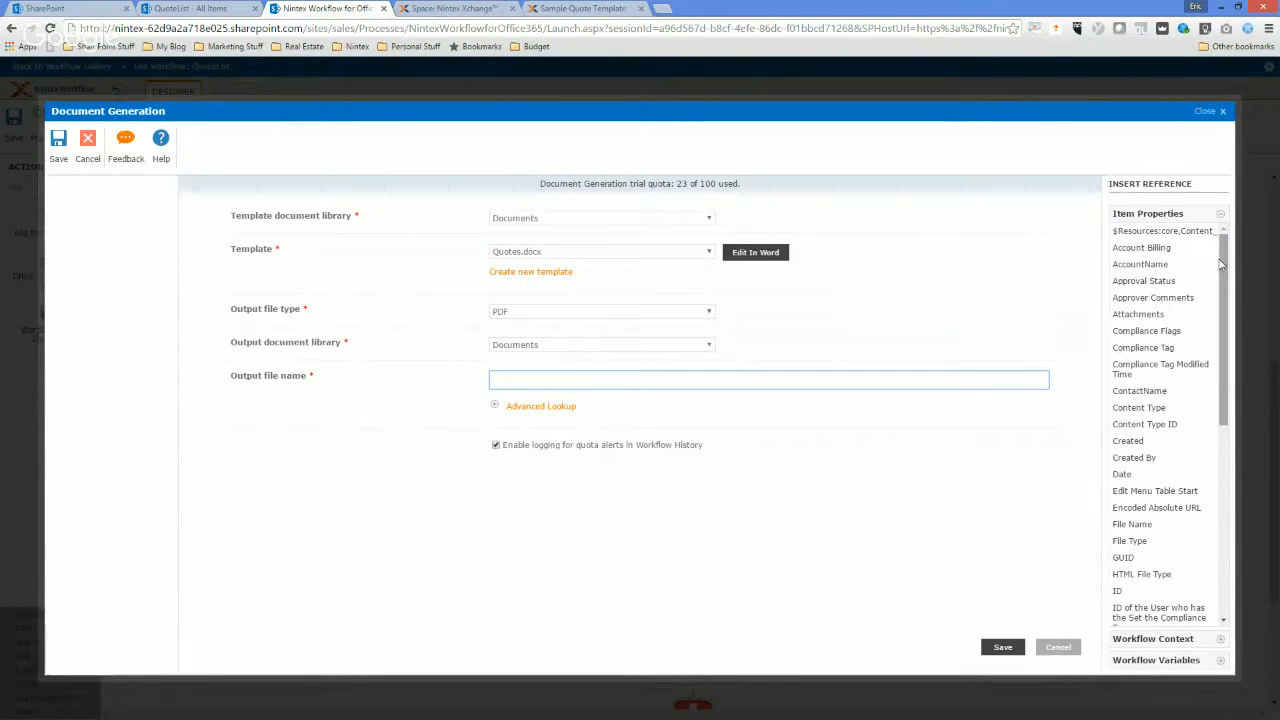
left_click(1140, 264)
type("-")
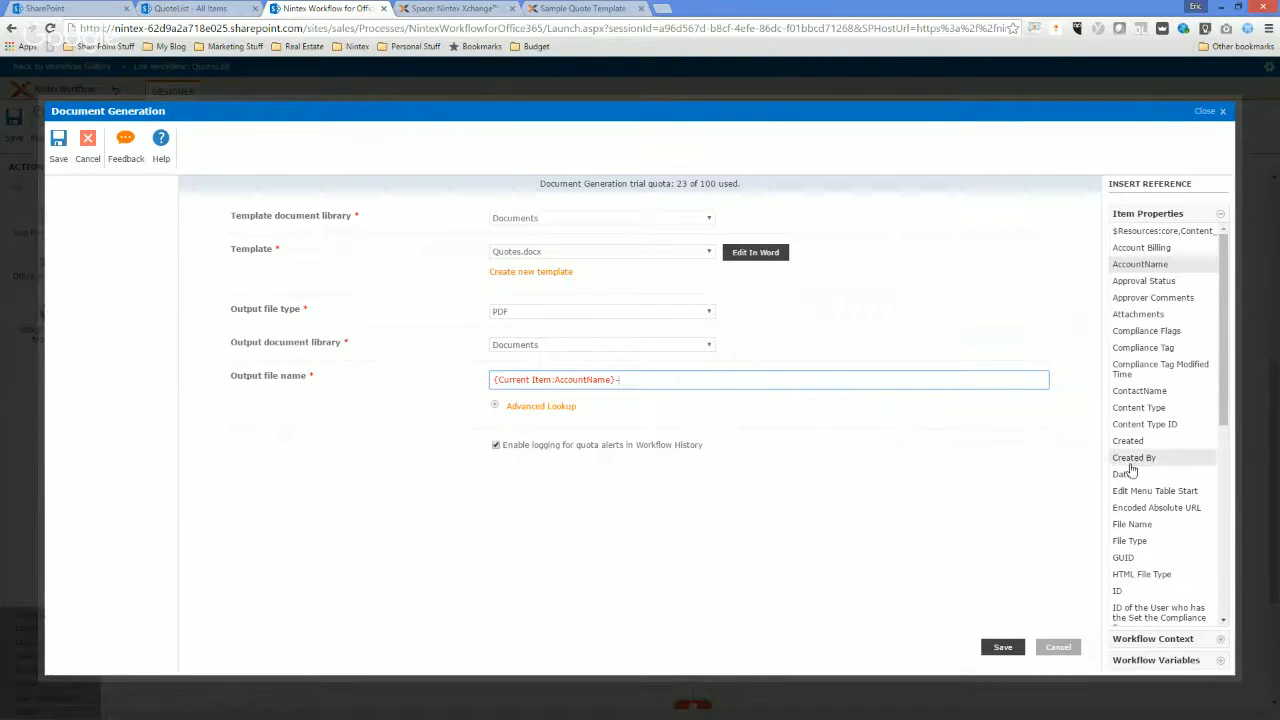
left_click(1128, 473)
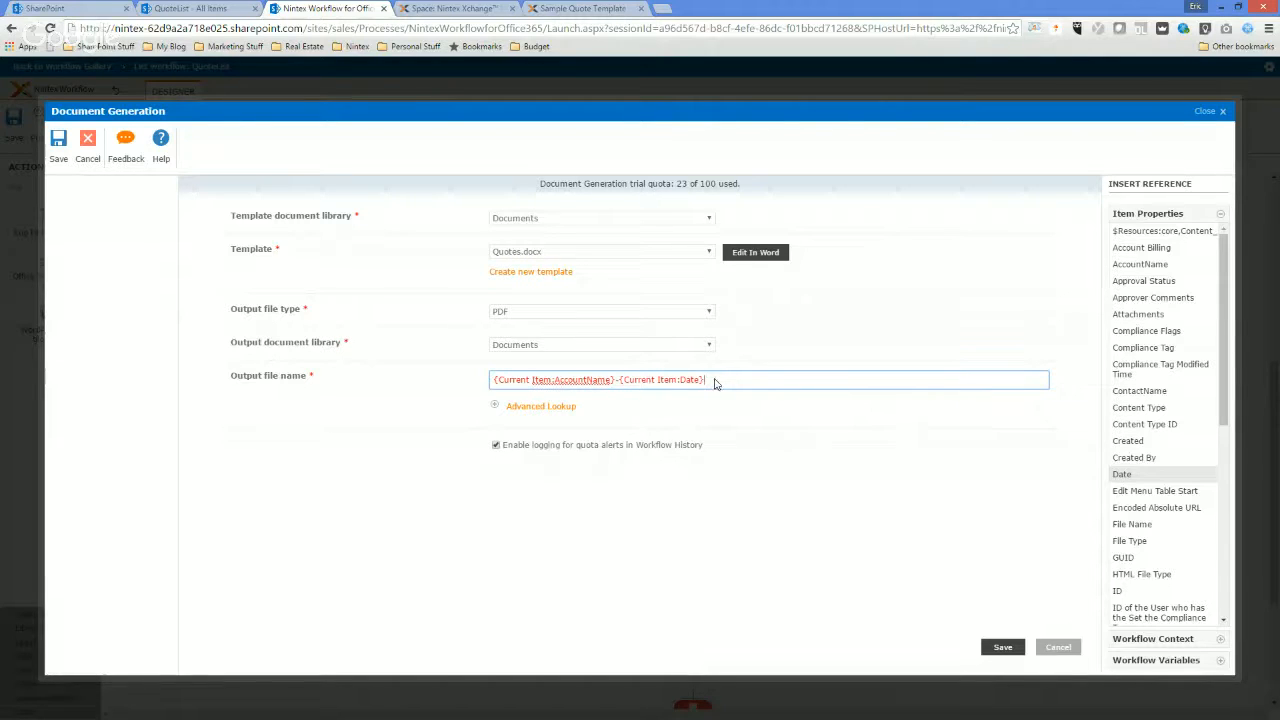
Shorten the output file name to {Current Item:AccountName}.pdf and save the Document Generation action.
key("BackSpace")
key("BackSpace")
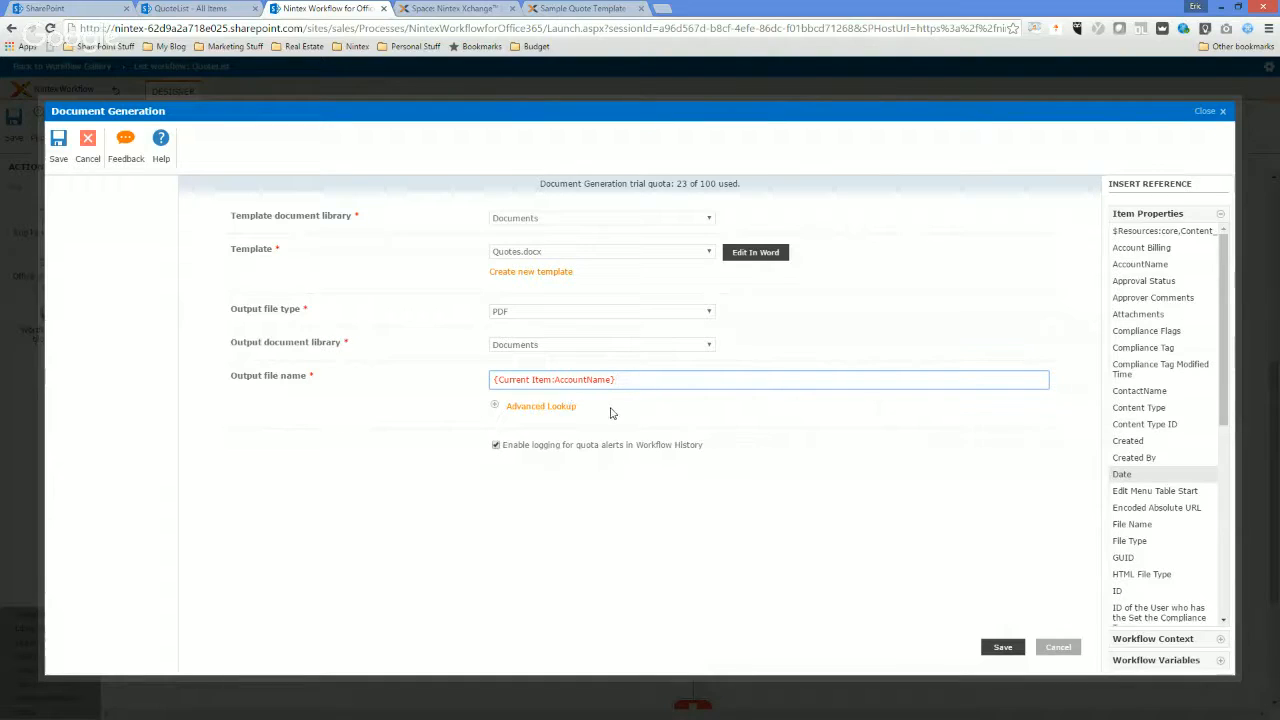
type("pdf")
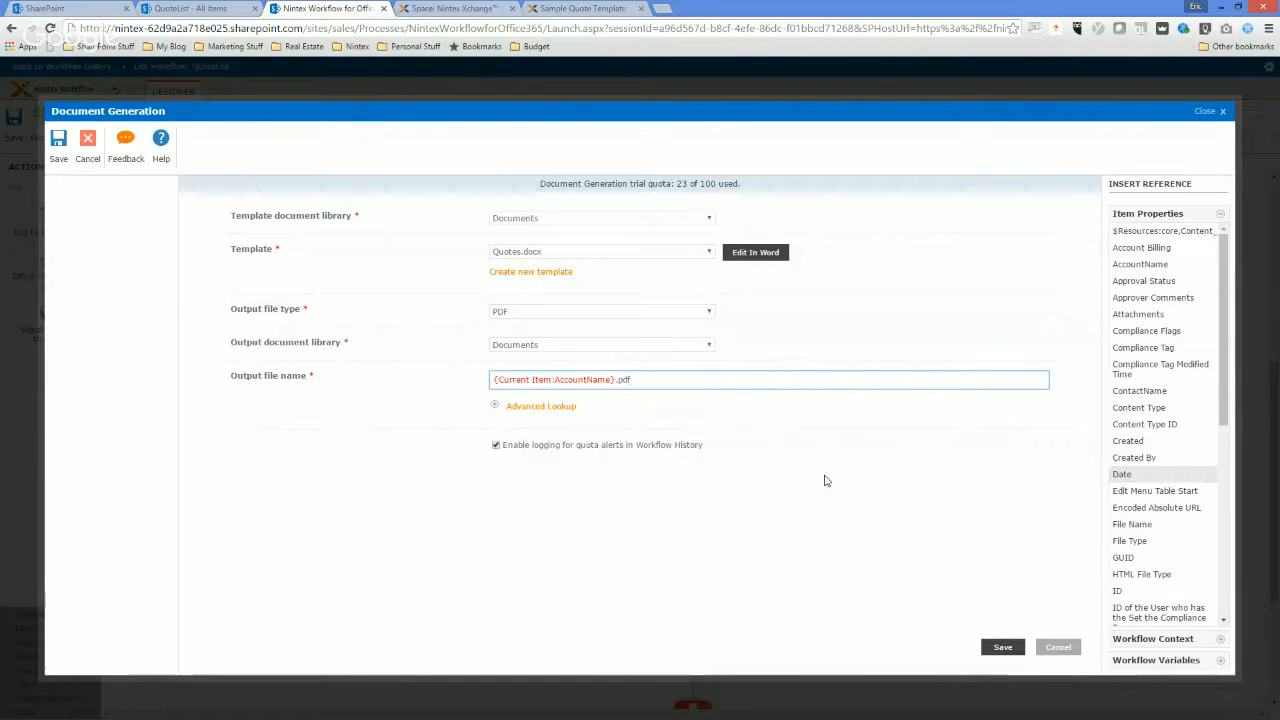
left_click(1003, 647)
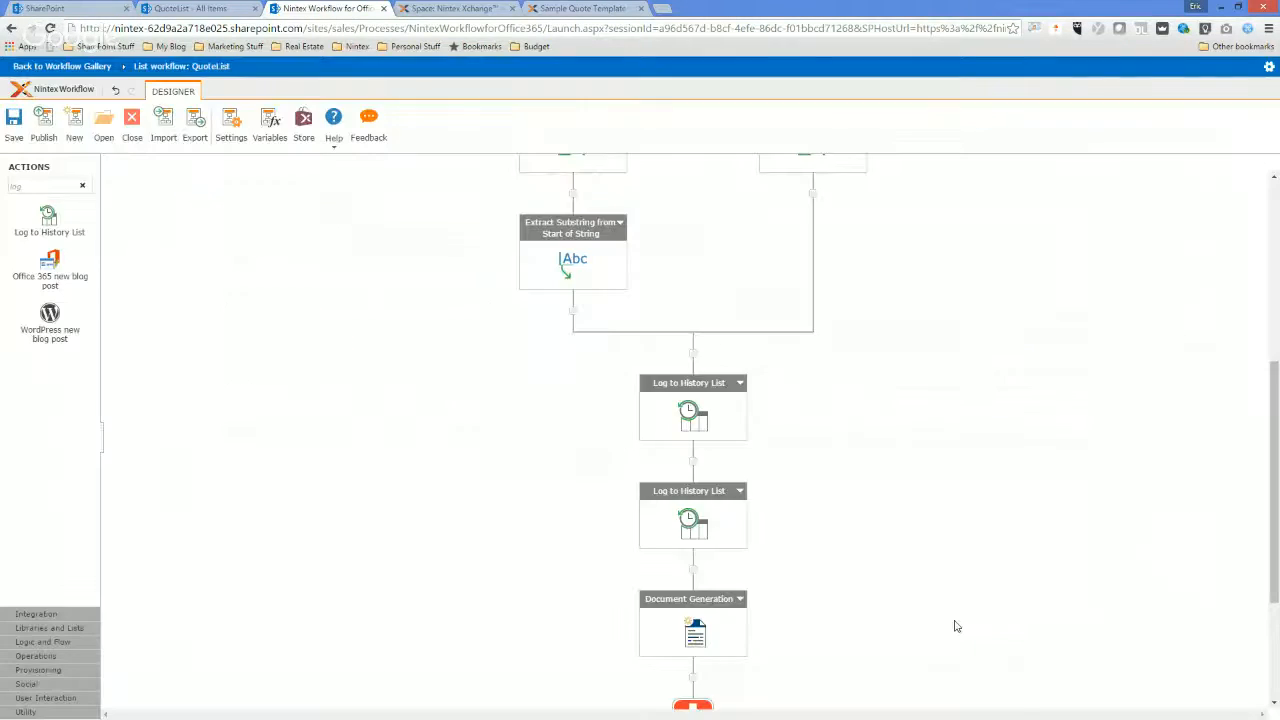
Find the Send an Email action, add it to the workflow and open its settings.
scroll(826, 509, "down", 2)
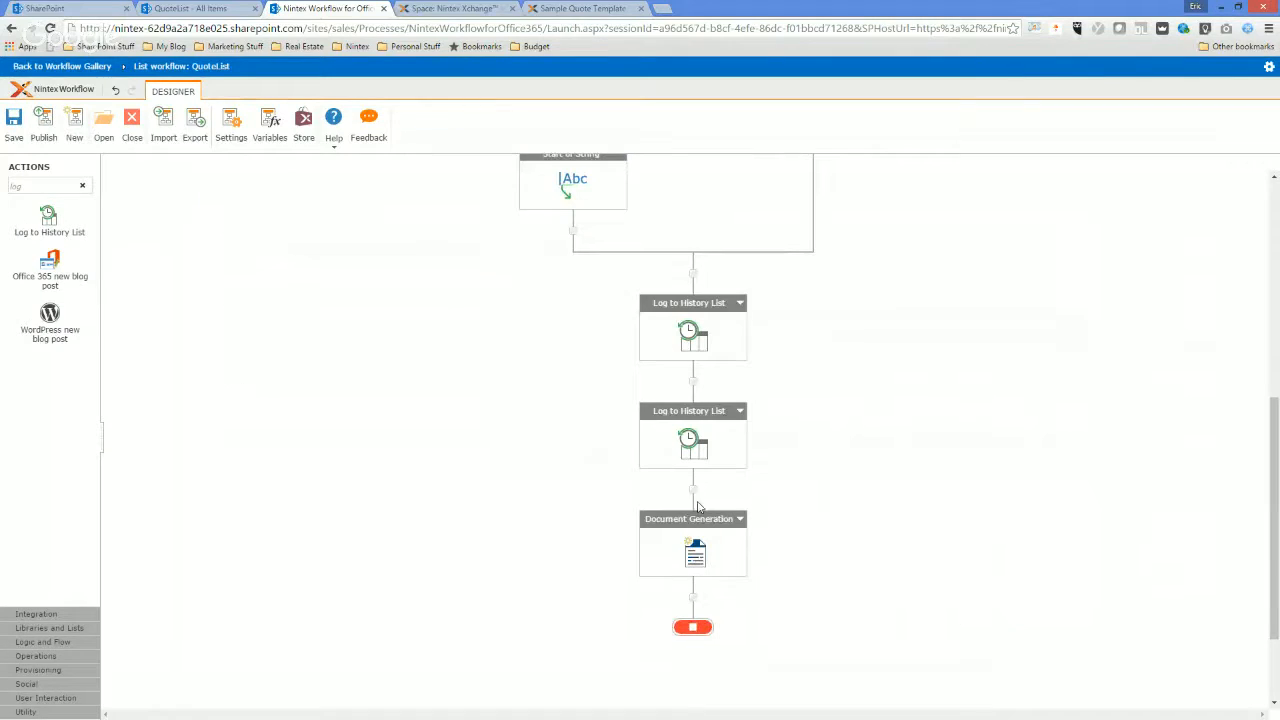
double_click(20, 185)
type("send")
left_click_drag(50, 502, 693, 493)
double_click(695, 566)
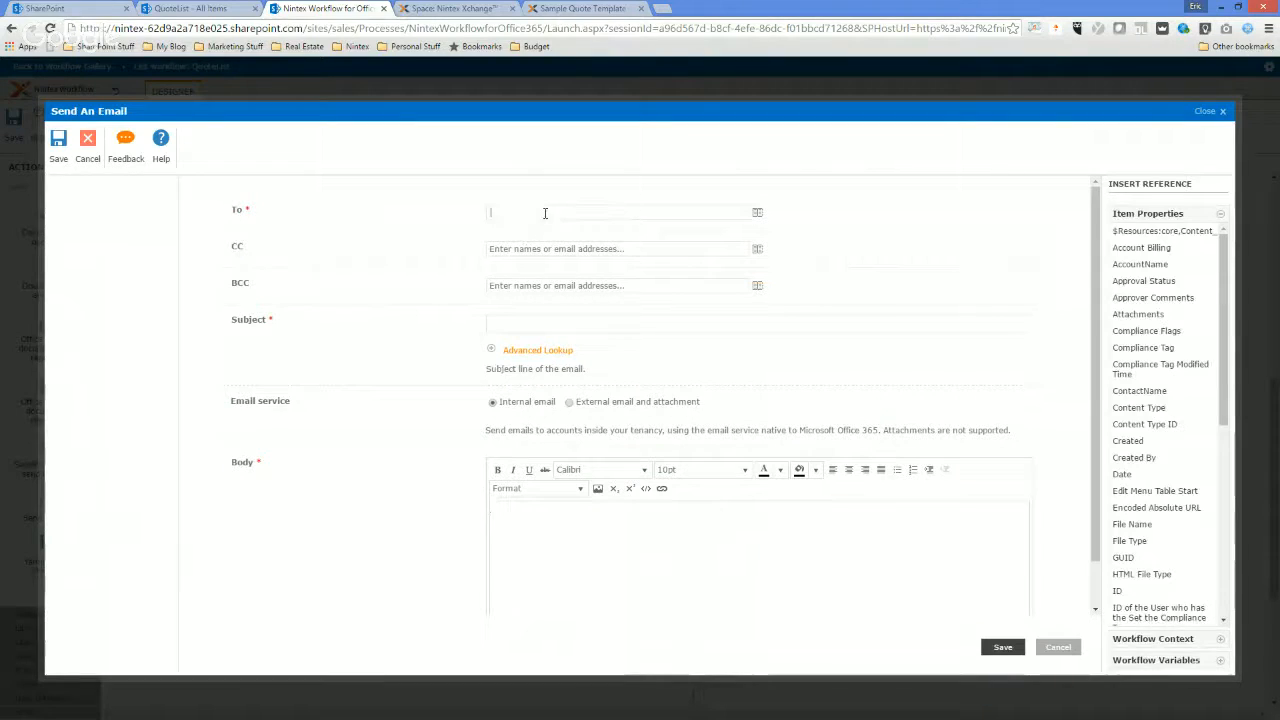
Set the email recipient to the workflow context's Initiator.
left_click(758, 213)
left_click(582, 254)
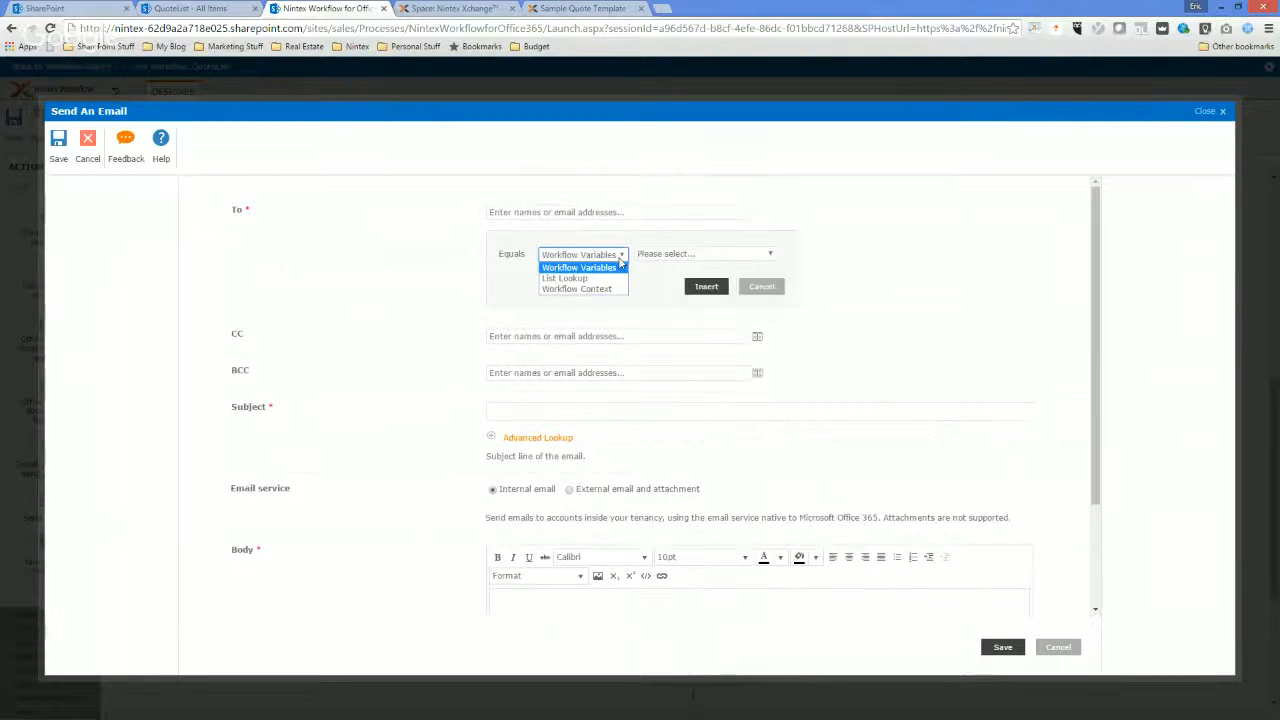
left_click(603, 289)
left_click(700, 254)
left_click(660, 296)
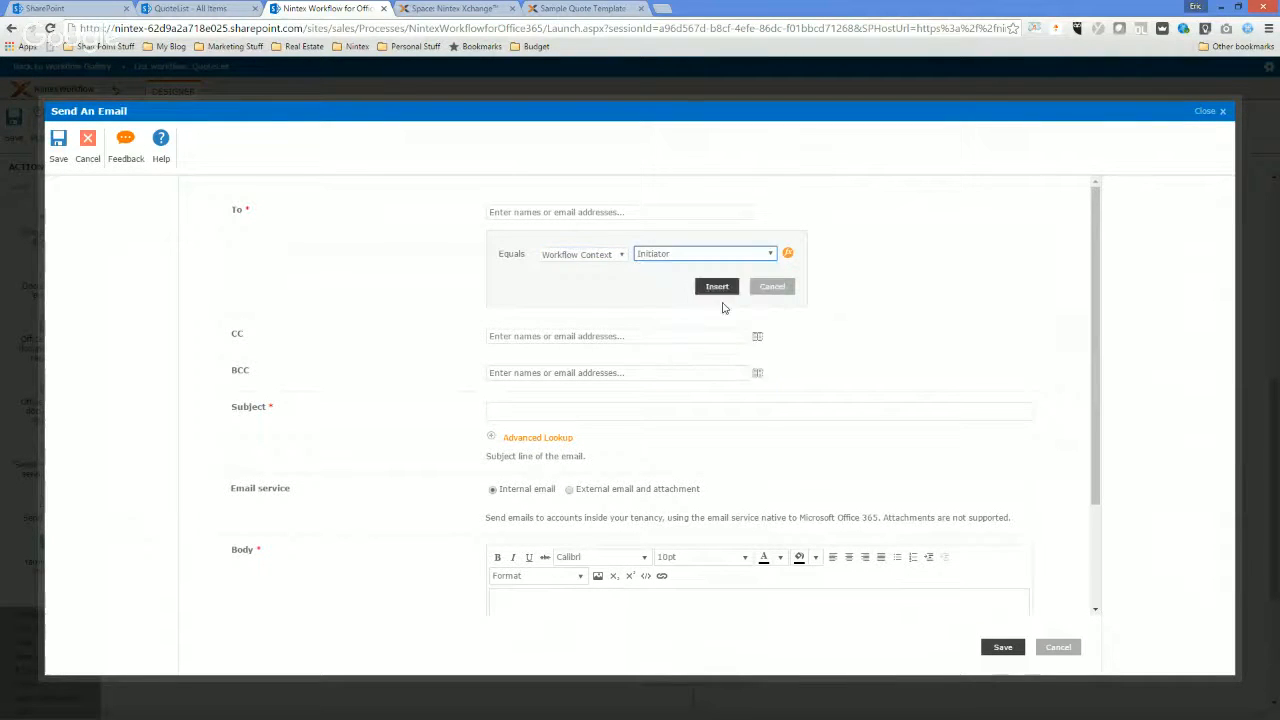
left_click(717, 287)
Enter "Quote has been created" as the email subject.
left_click(541, 326)
type("Quote has been crete")
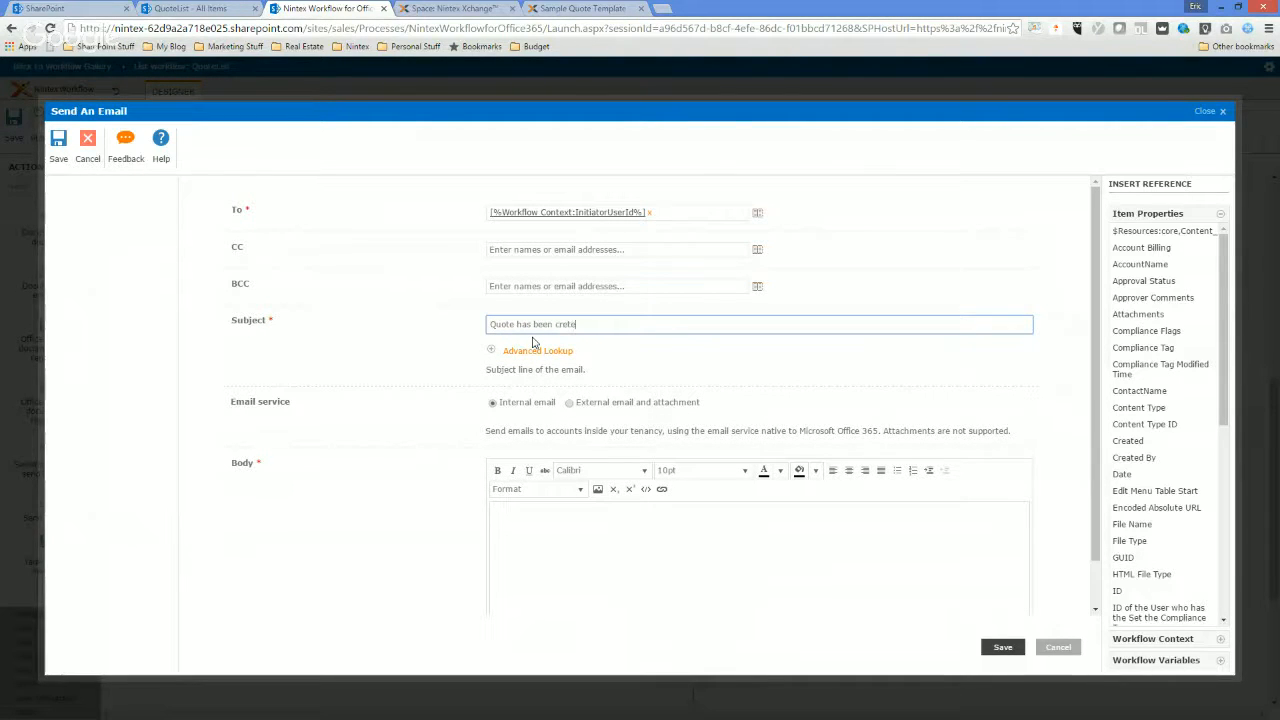
Write the labels Date, Account Name, Contact Name and Address on separate lines in the email body.
left_click(563, 543)
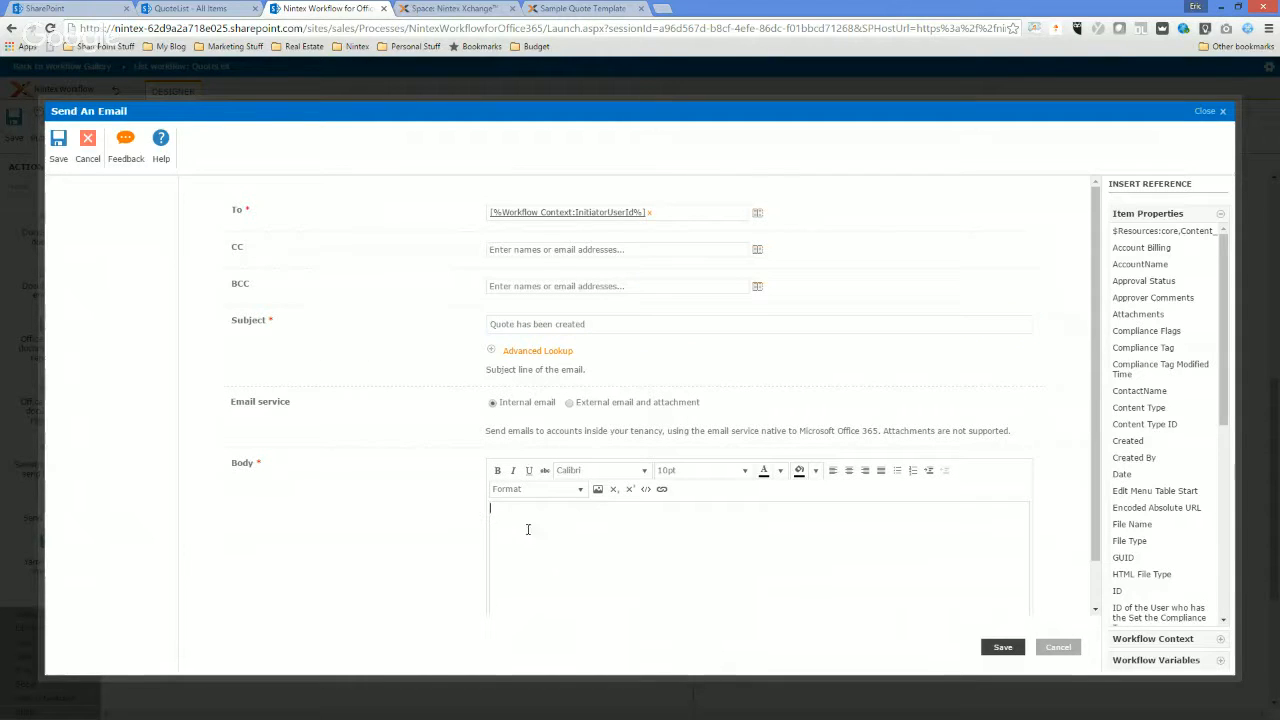
scroll(520, 515, "down", 1)
key("Return")
type("Date ")
type("Accounbt")
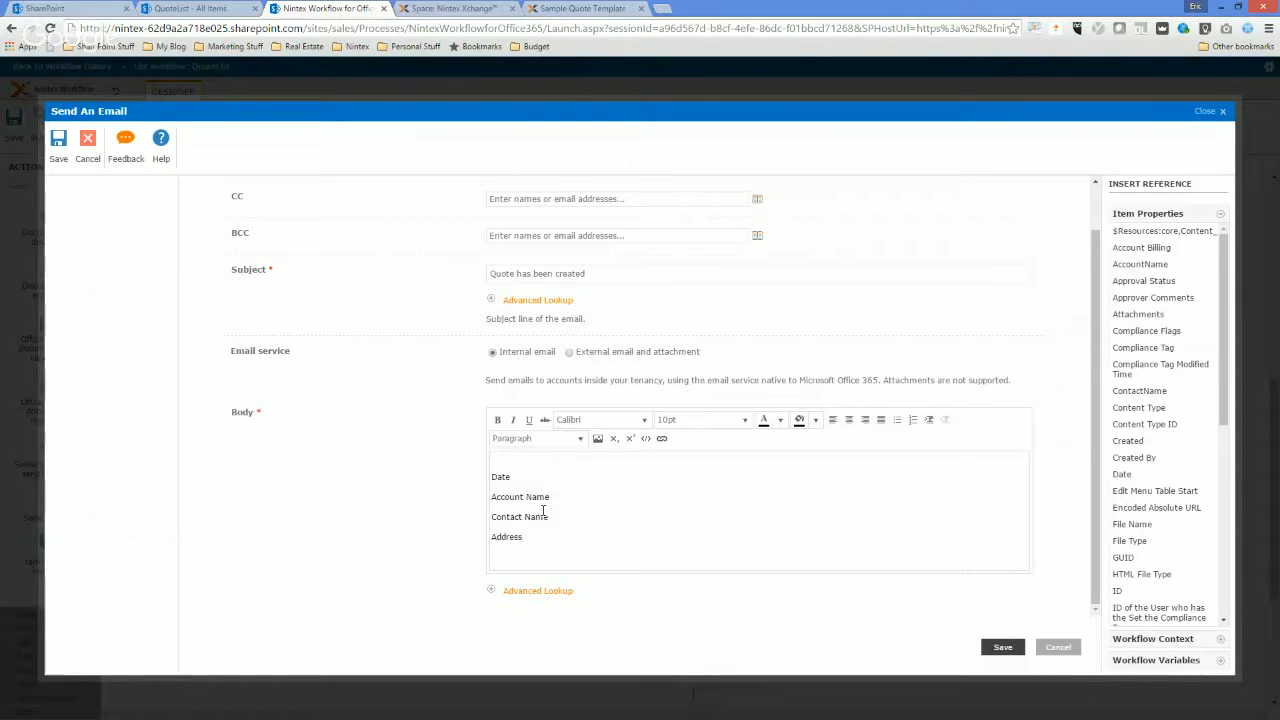
key("Return")
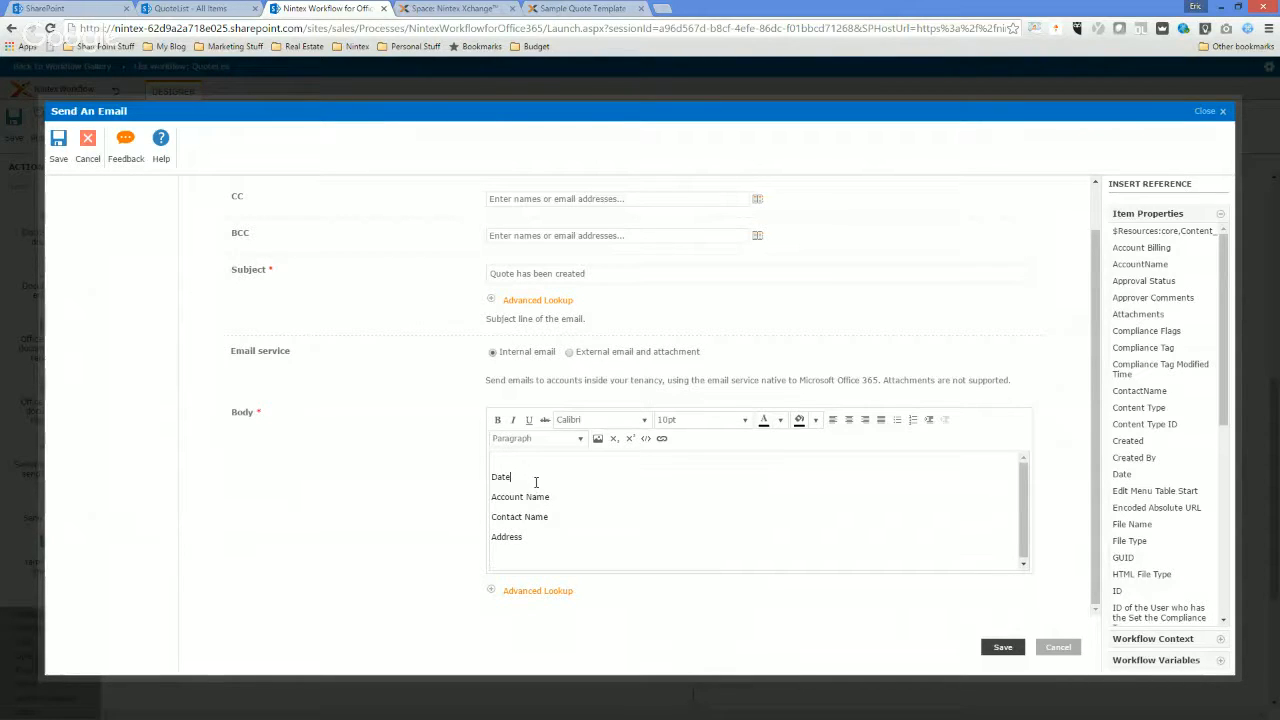
Insert the Date workflow variable after the Date label in the email body.
left_click(548, 594)
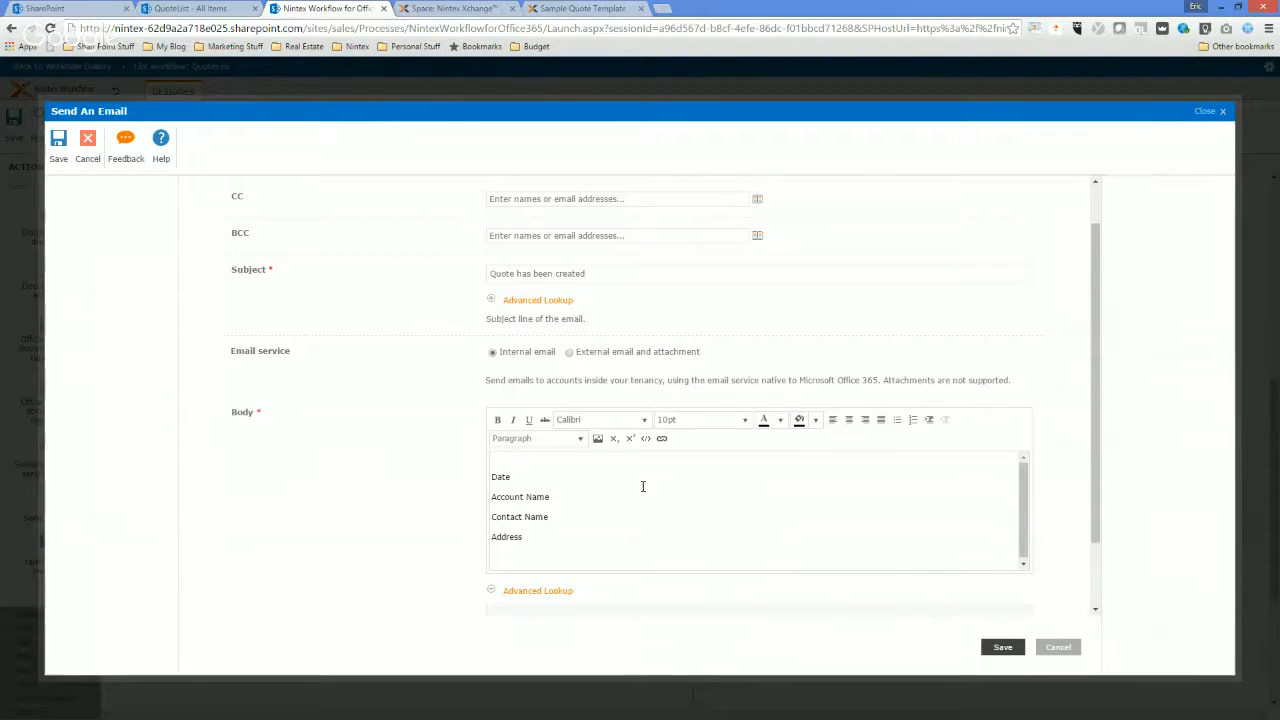
left_click(698, 542)
left_click(679, 565)
left_click(930, 578)
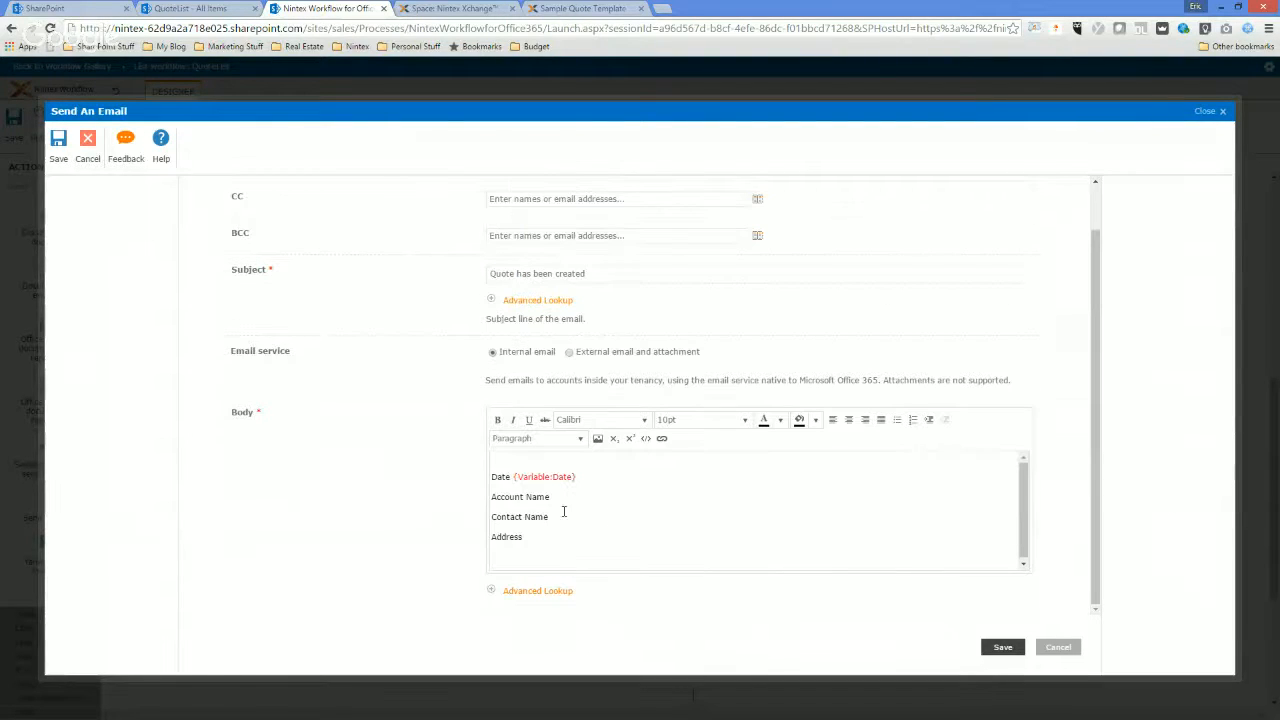
Insert the AccountName workflow variable after the Account Name label in the email body.
left_click(562, 553)
left_click(549, 591)
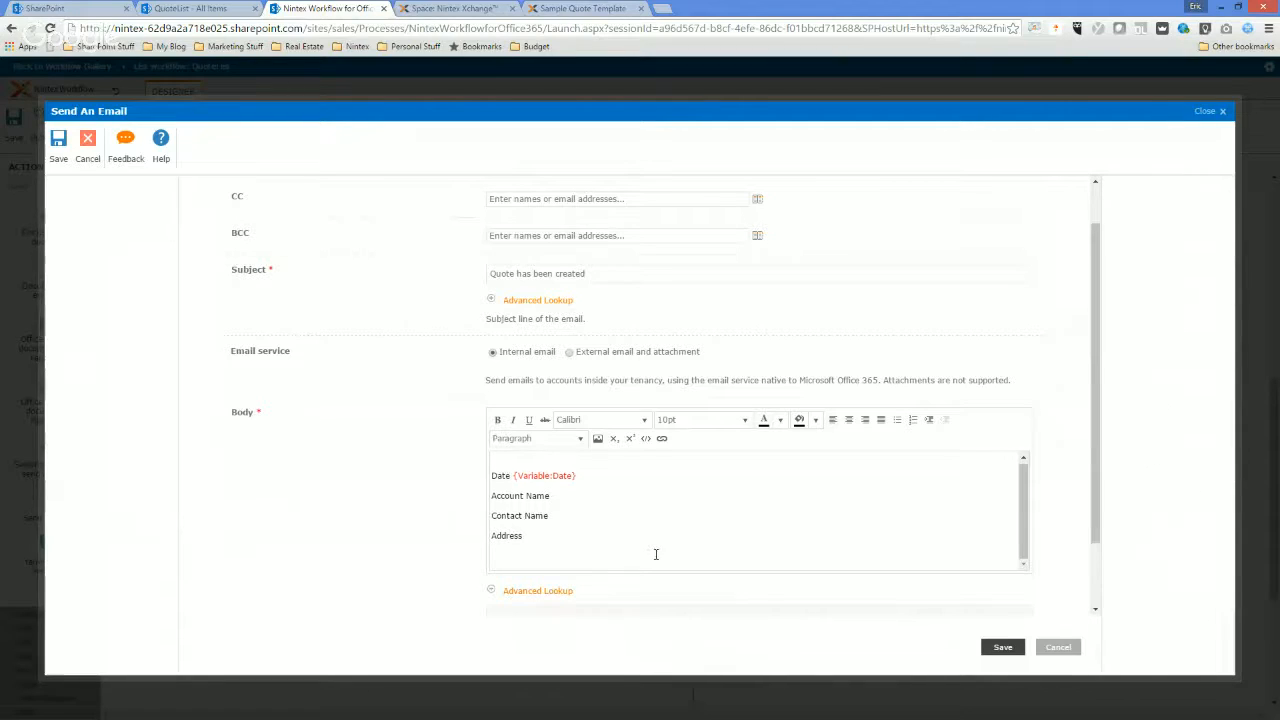
left_click(688, 545)
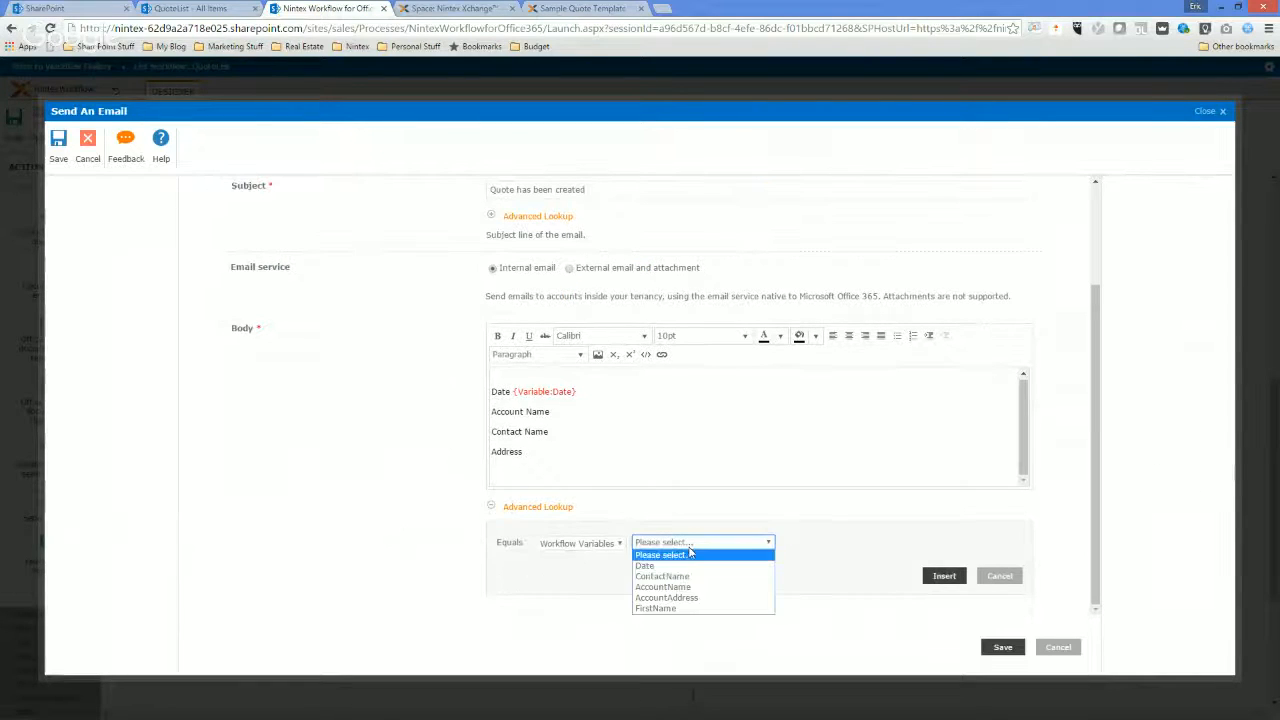
left_click(667, 587)
left_click(942, 576)
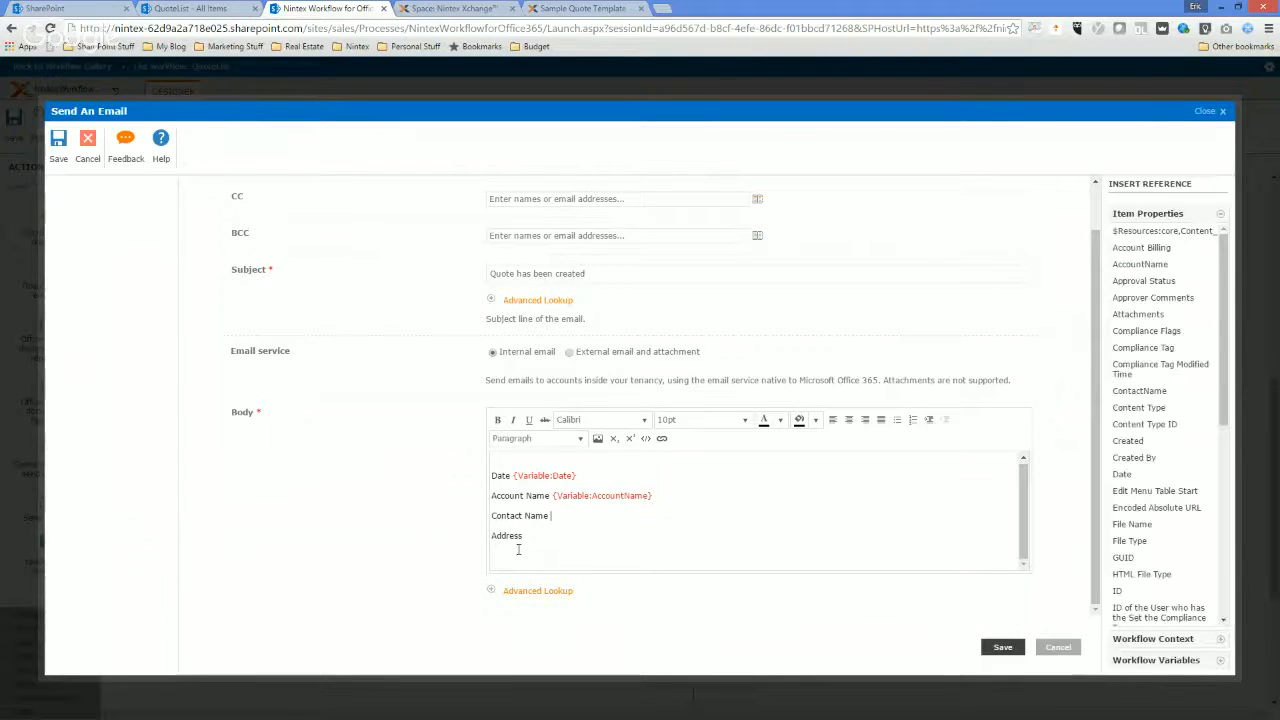
Insert the ContactName workflow variable after the Contact Name label in the email body.
left_click(530, 590)
left_click(660, 541)
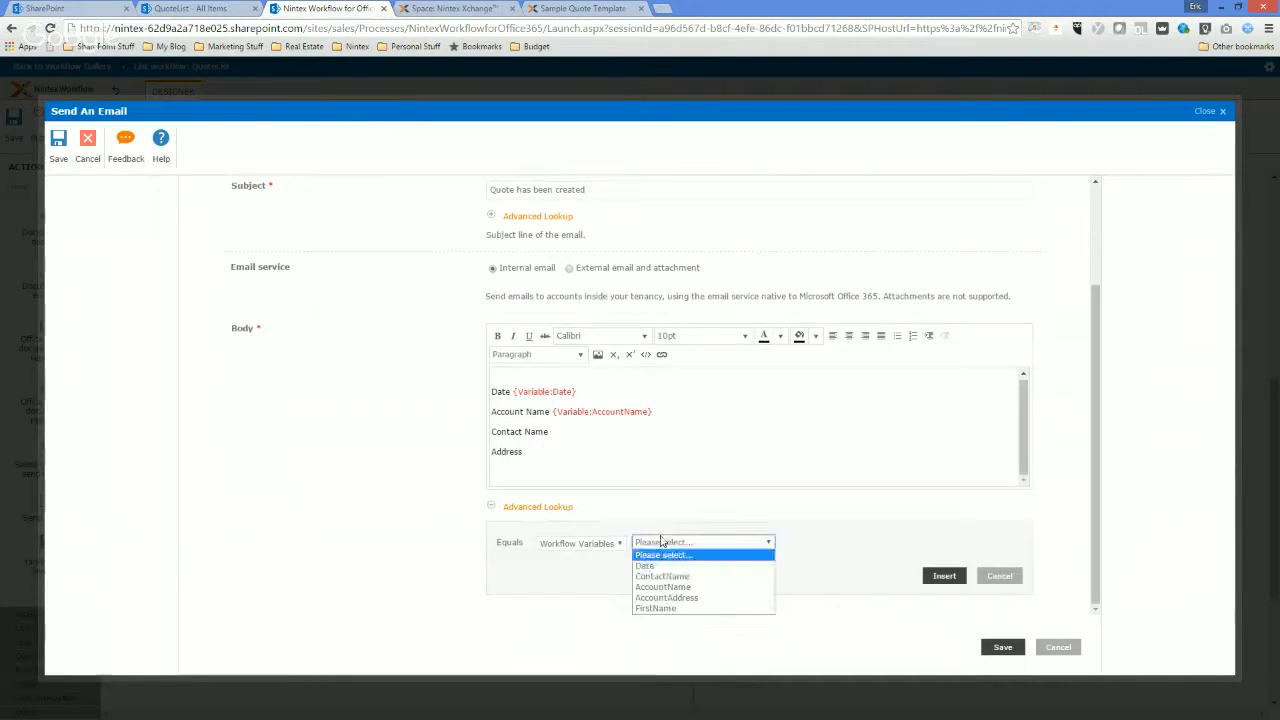
left_click(662, 576)
left_click(943, 575)
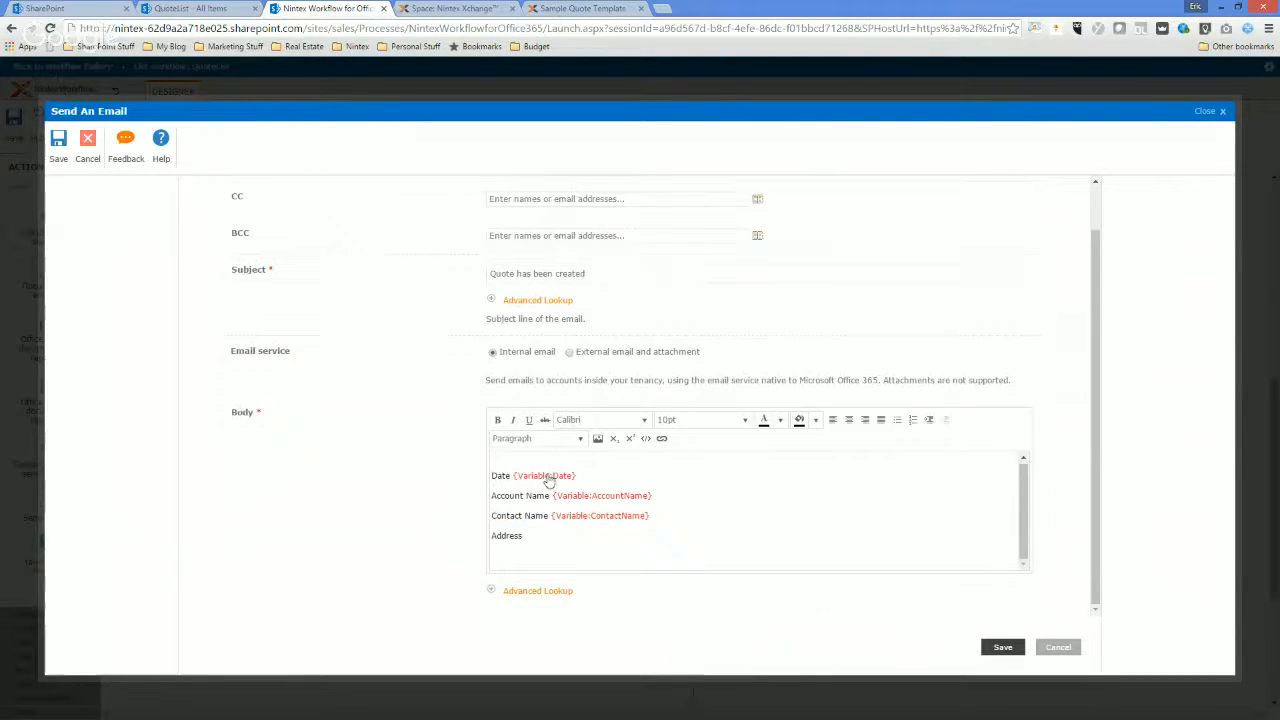
Insert the AccountAddress workflow variable after the Address label in the email body.
left_click(530, 590)
left_click(660, 542)
left_click(666, 597)
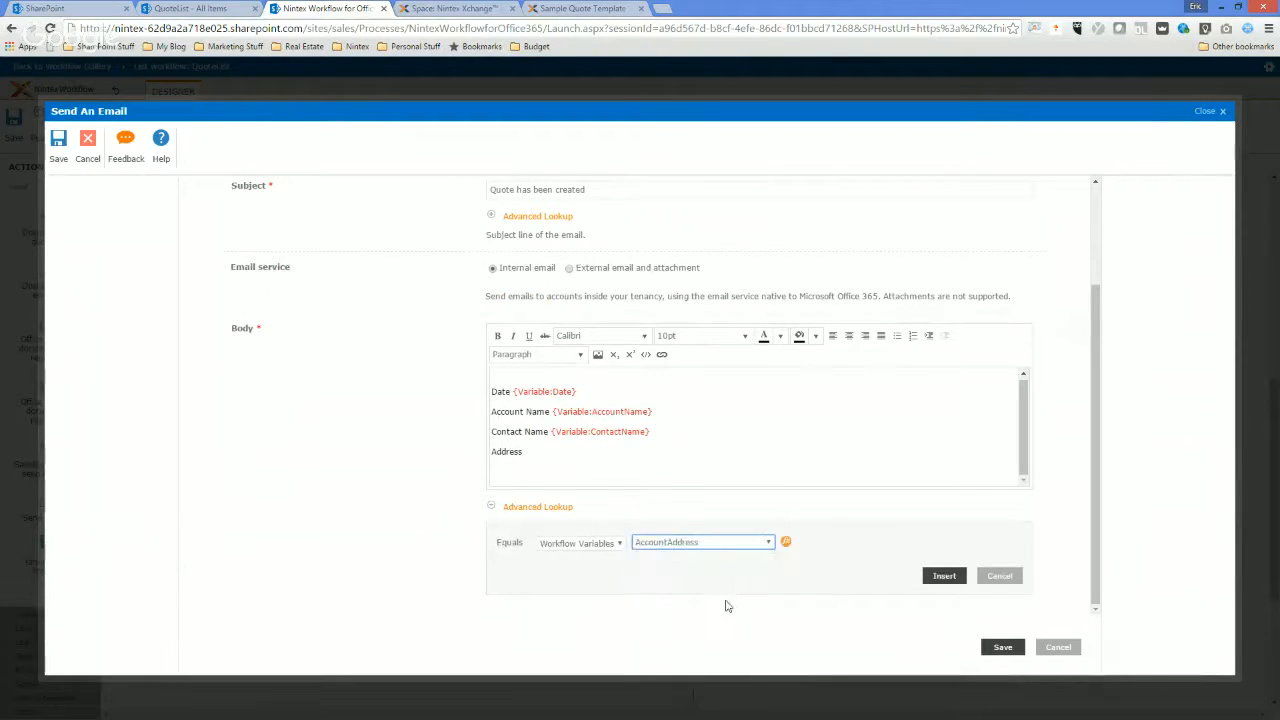
left_click(944, 575)
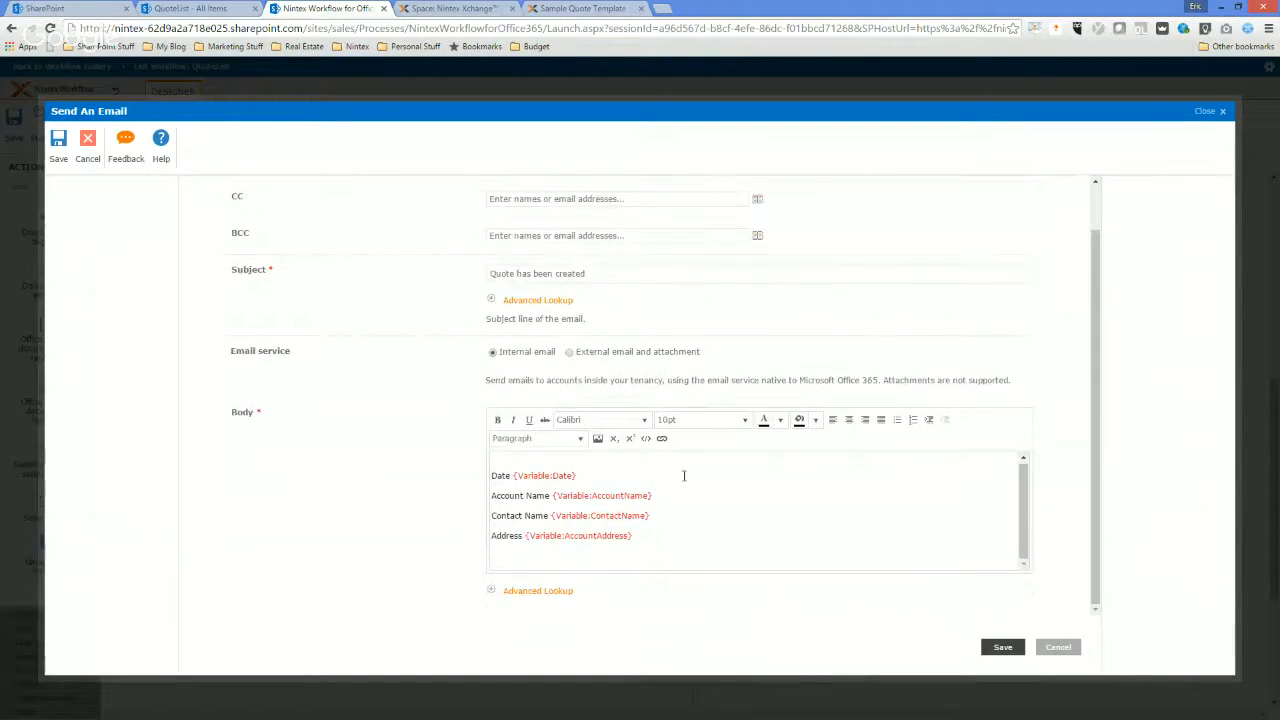
Add the greeting "Dear" with the FirstName workflow variable and a comma at the start of the email body, and save the action.
left_click(509, 457)
type("Dear")
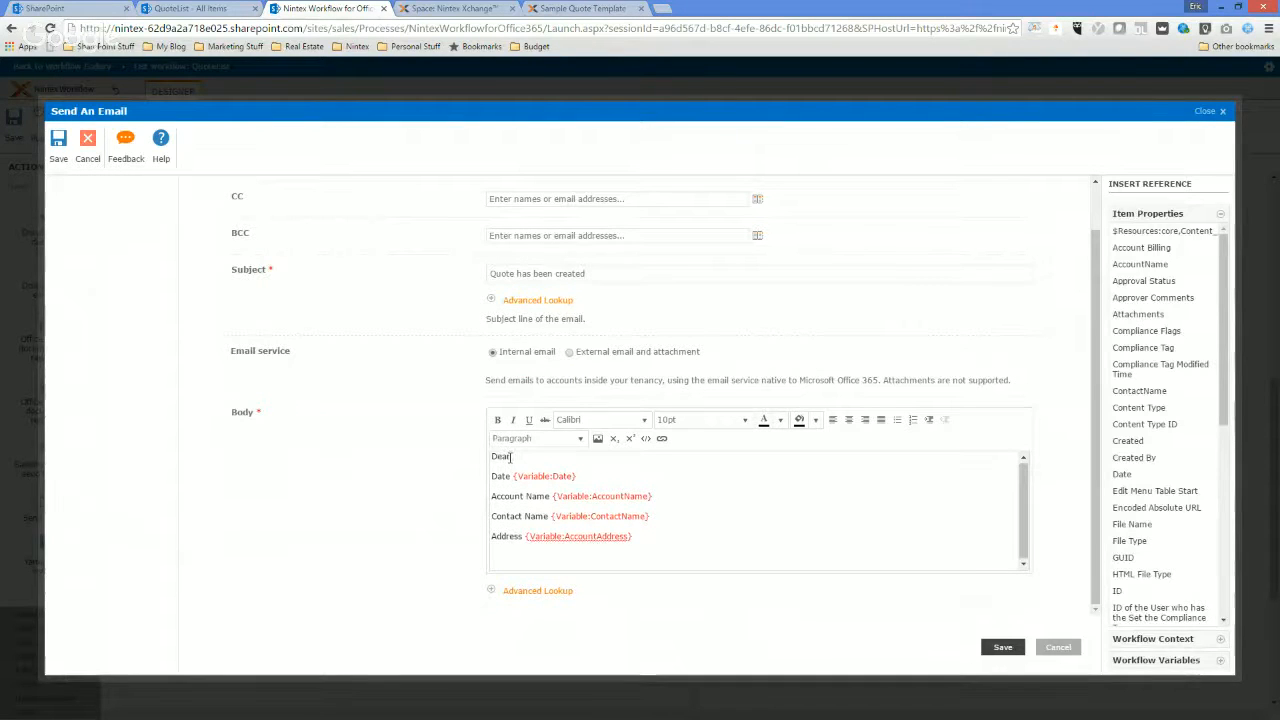
left_click(549, 591)
scroll(617, 604, "down", 1)
left_click(700, 542)
left_click(683, 610)
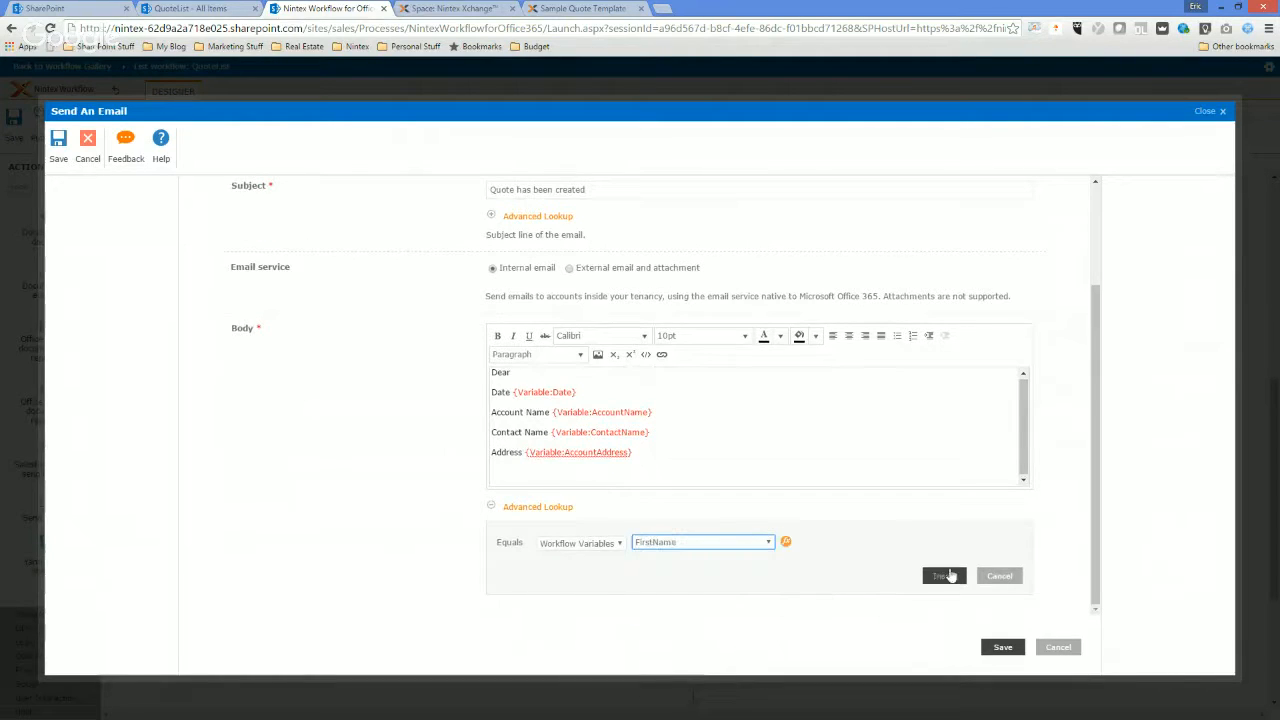
left_click(950, 576)
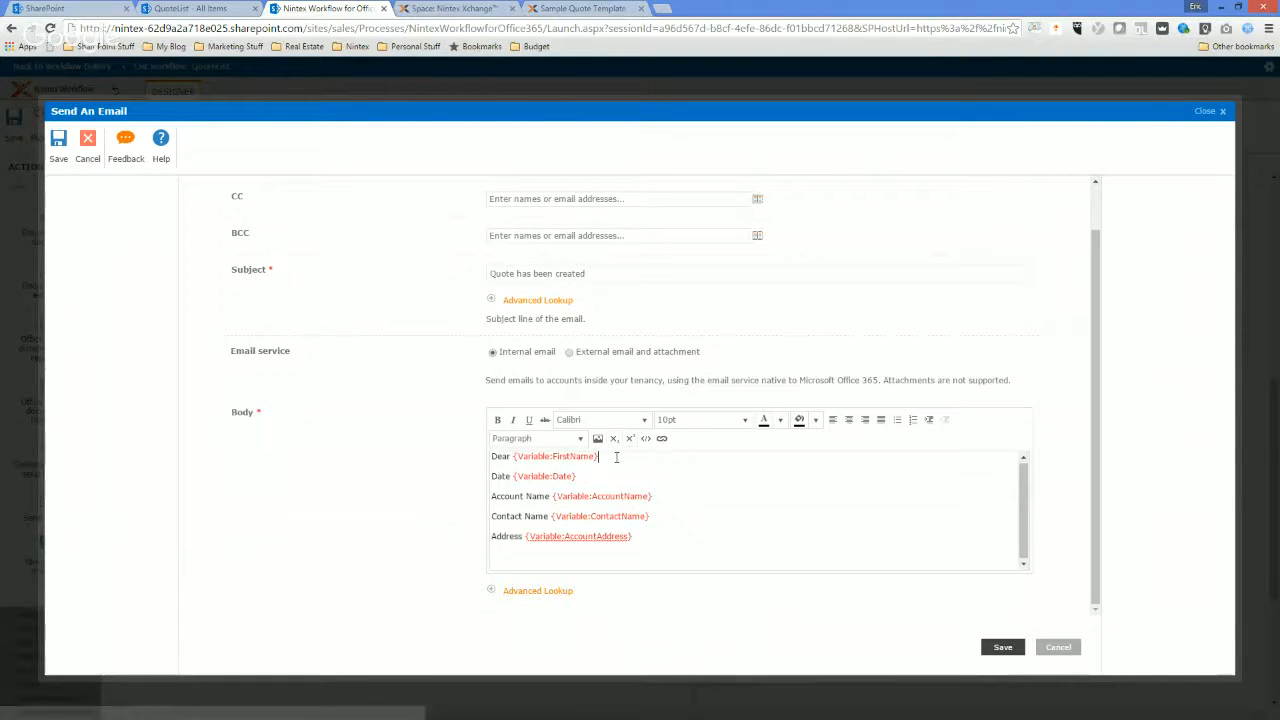
type(",")
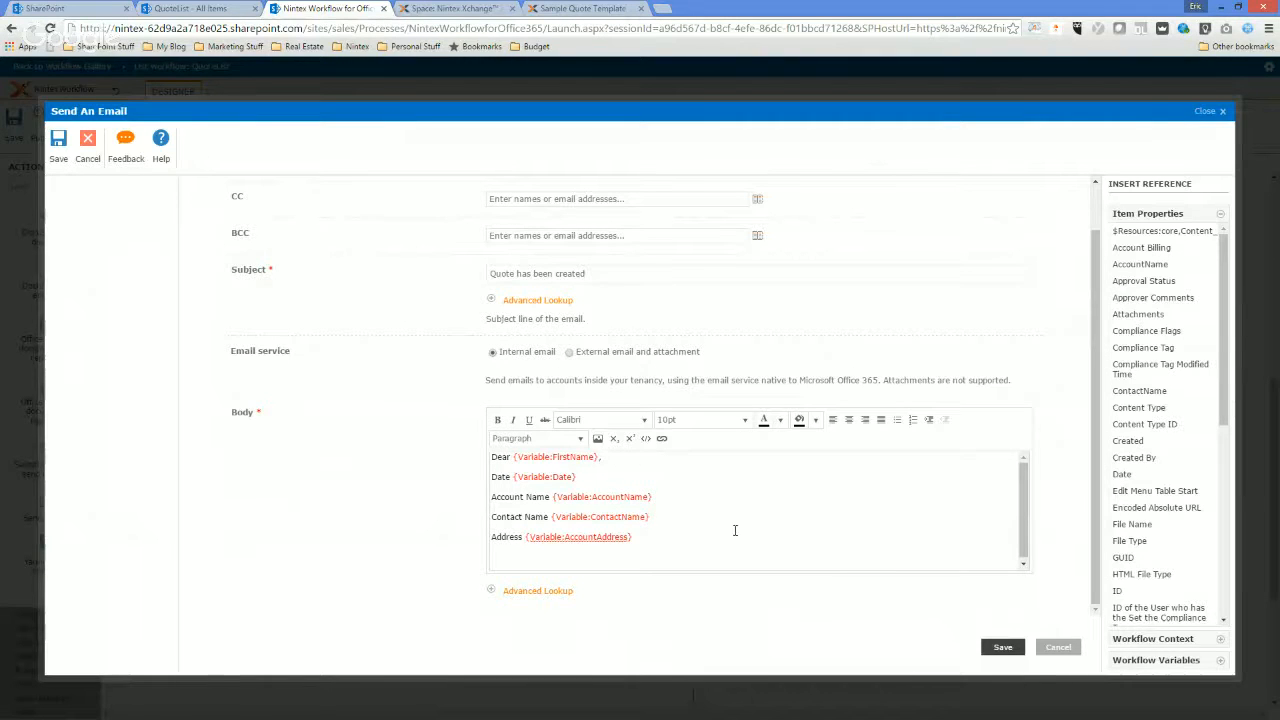
left_click(1001, 647)
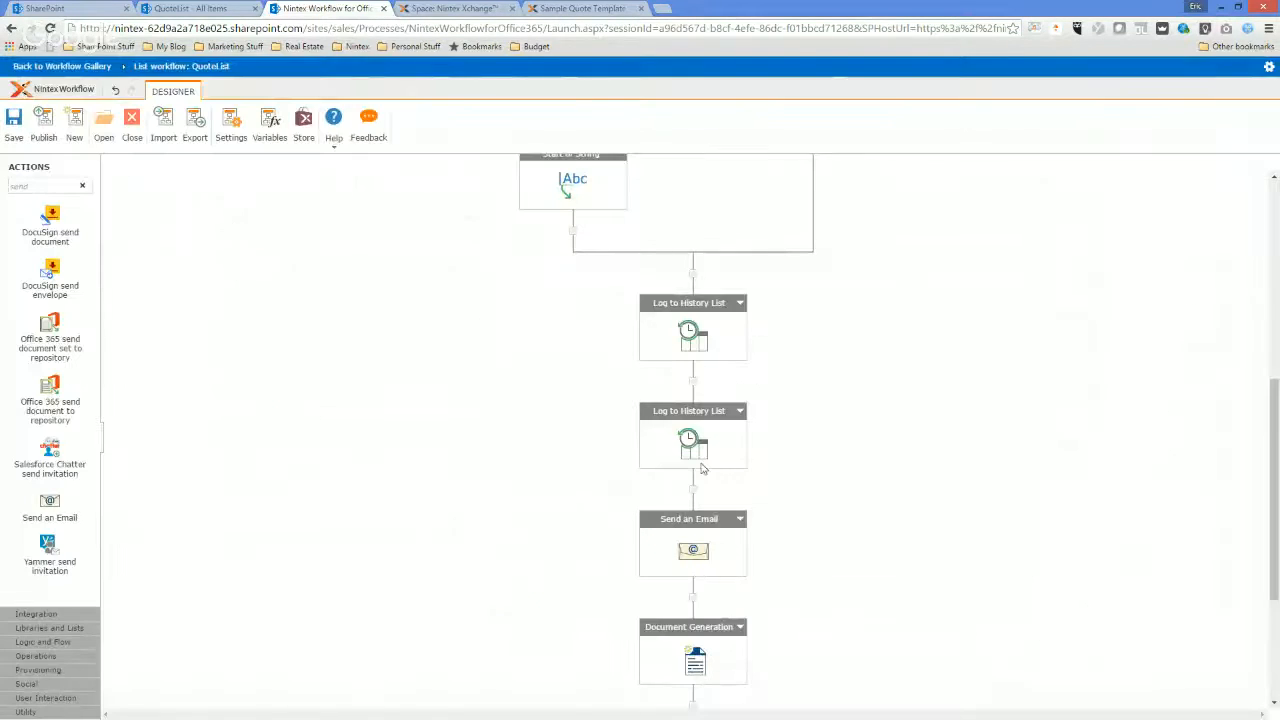
Copy the Document Generation action and delete the original from the workflow.
scroll(814, 400, "down", 1)
scroll(786, 380, "up", 4)
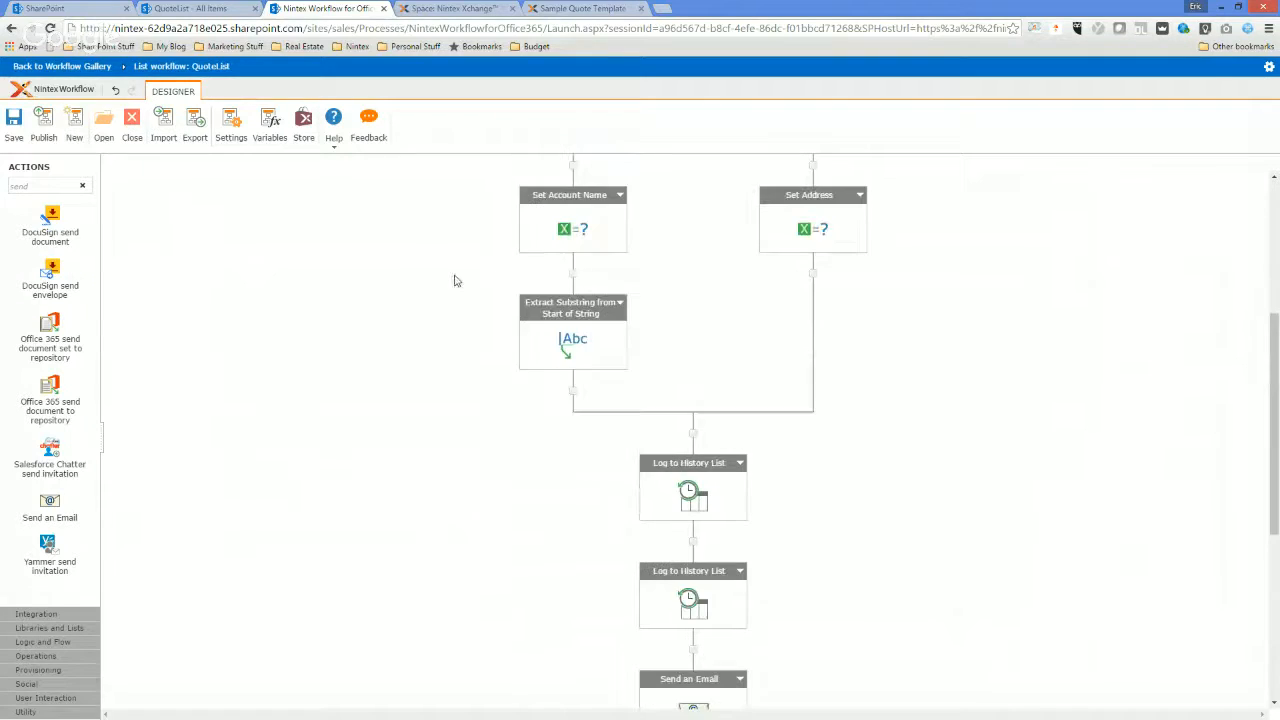
scroll(498, 265, "down", 5)
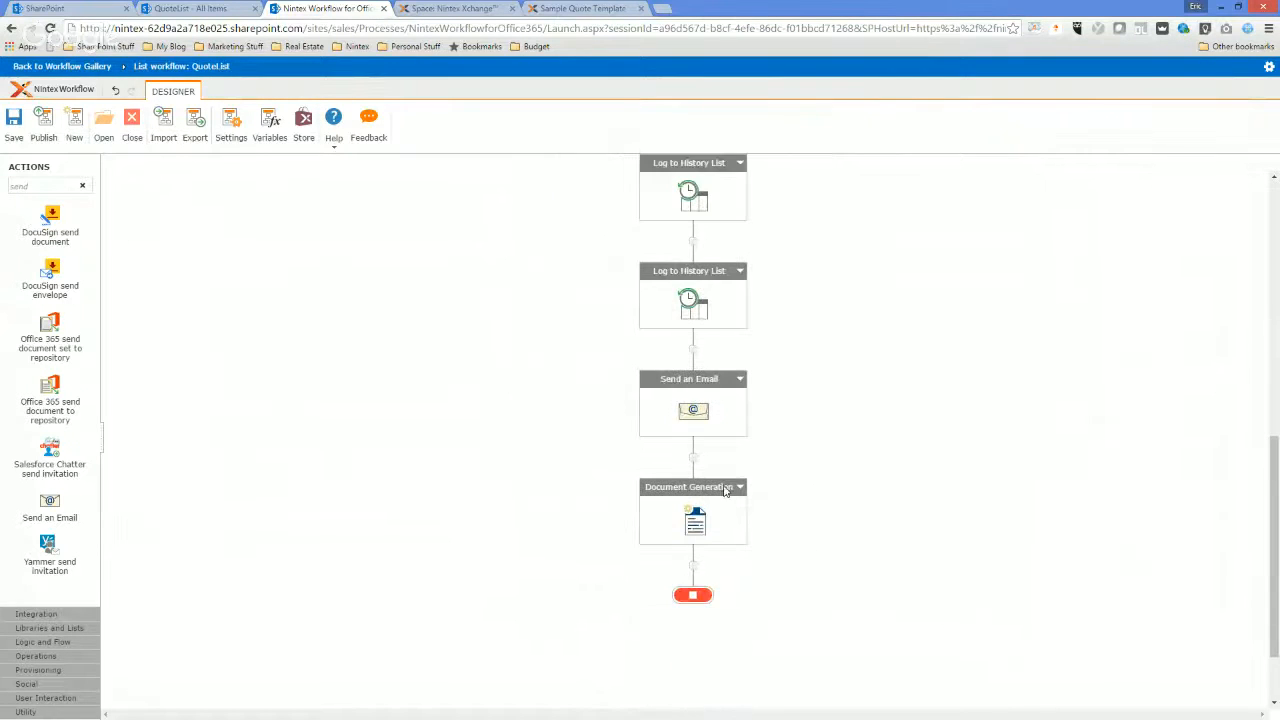
left_click(741, 487)
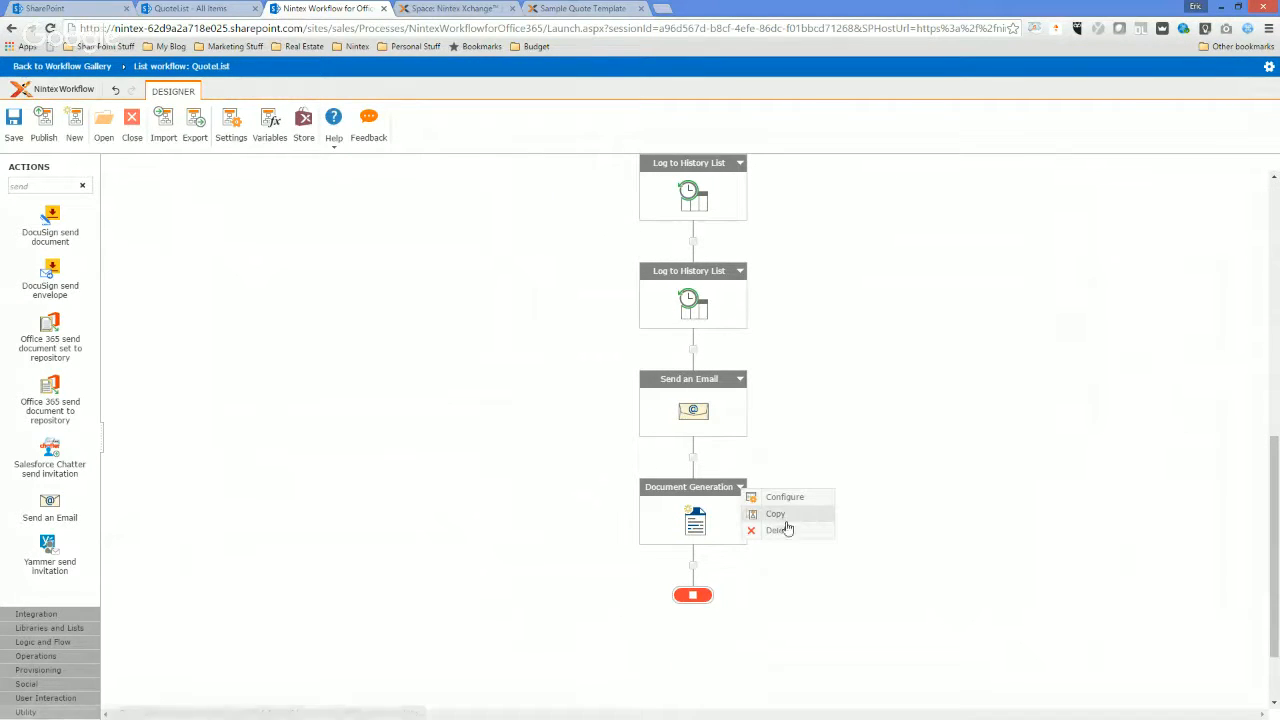
left_click(779, 521)
left_click(741, 487)
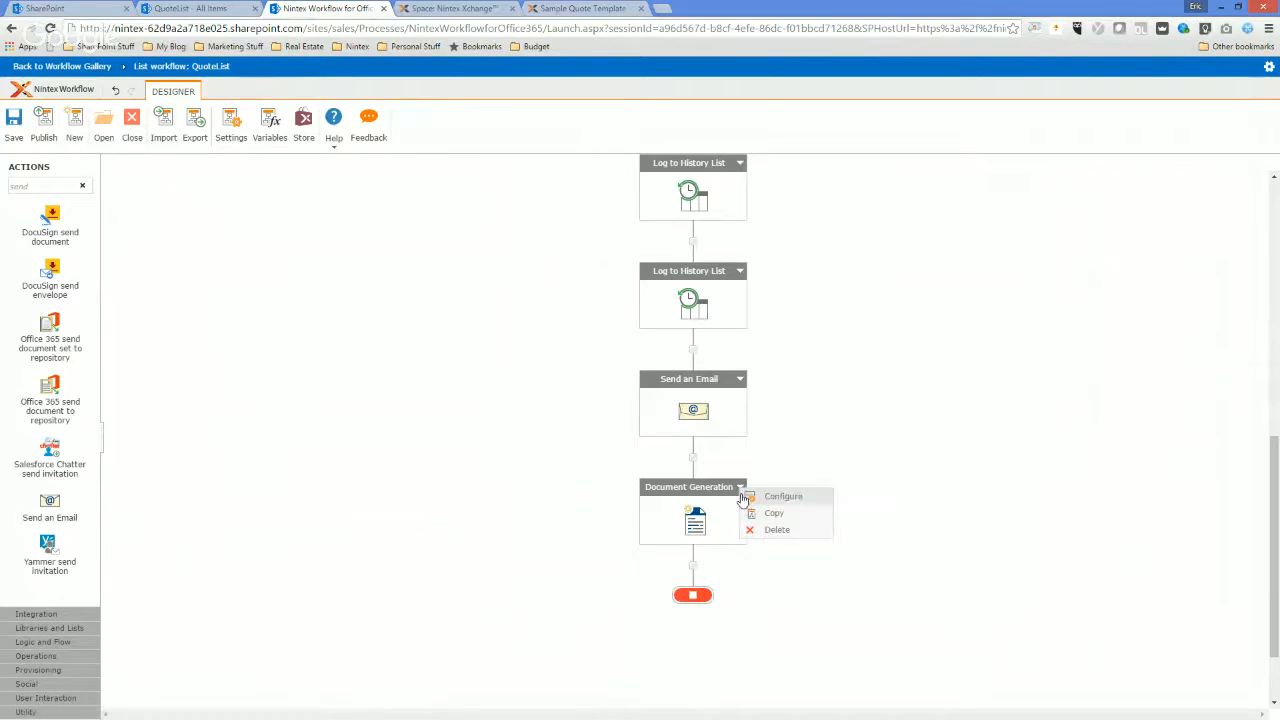
left_click(774, 530)
key("Return")
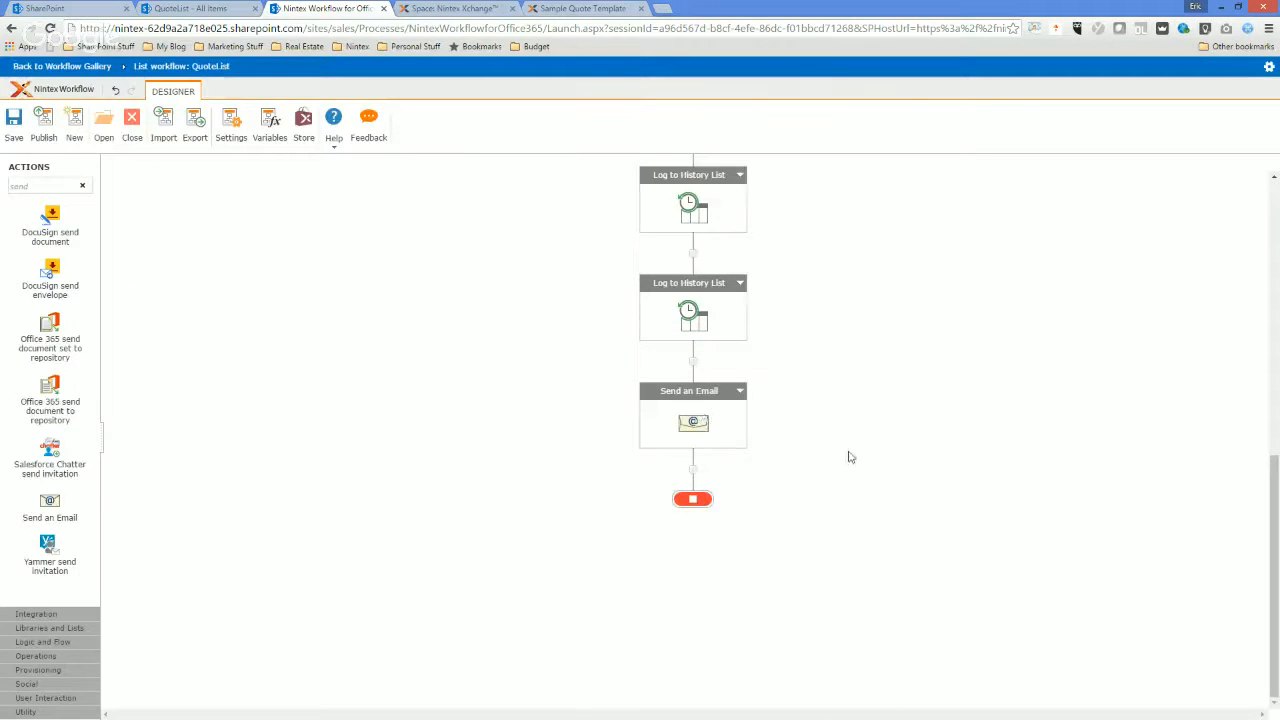
scroll(838, 441, "up", 5)
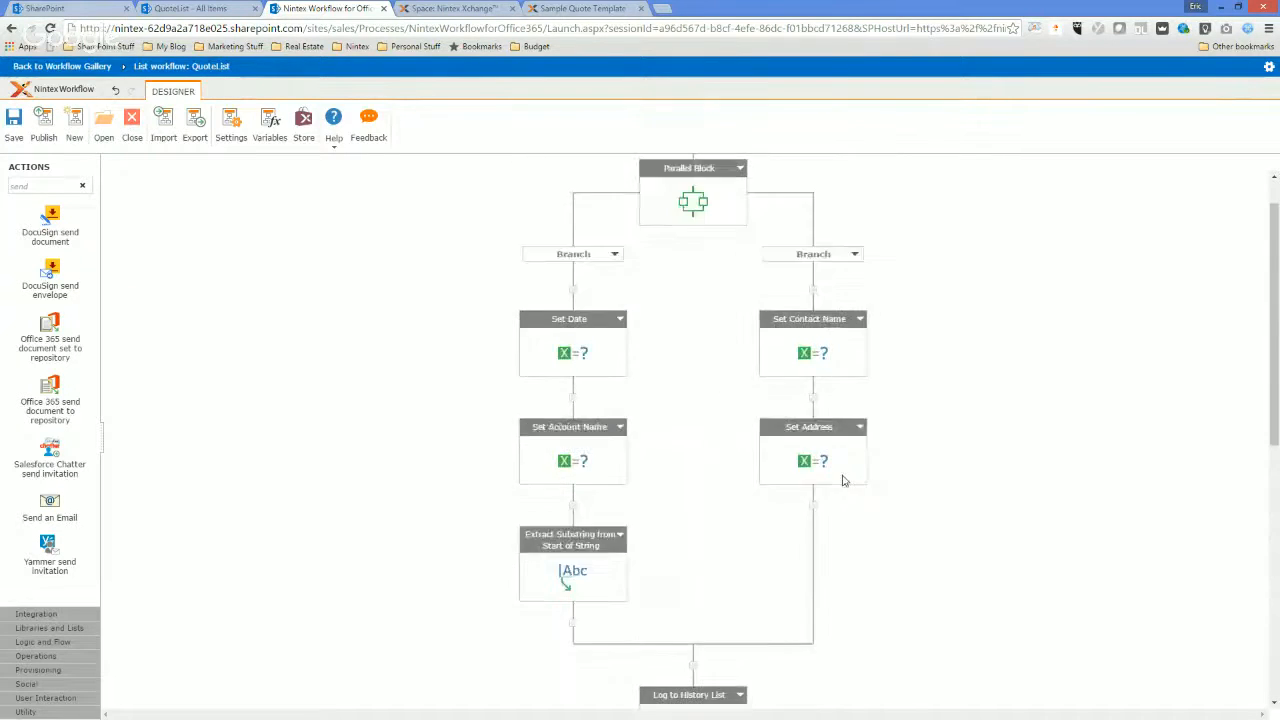
scroll(862, 449, "up", 1)
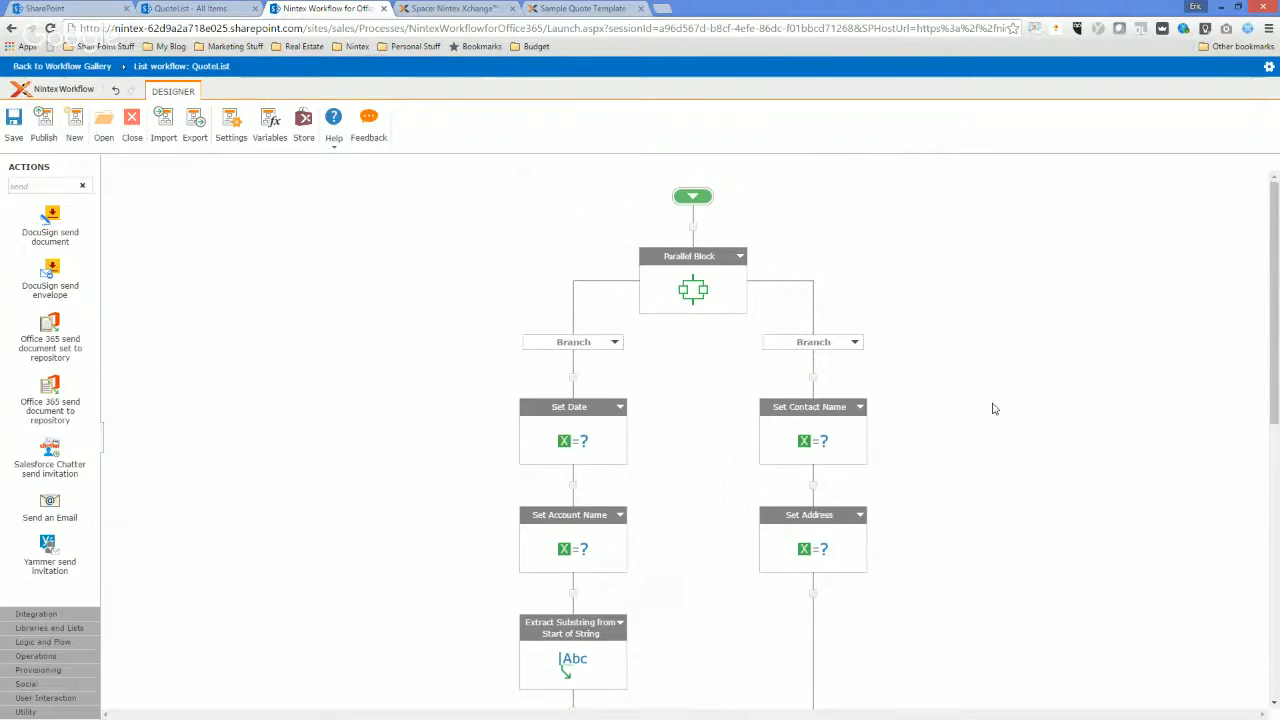
scroll(985, 420, "down", 5)
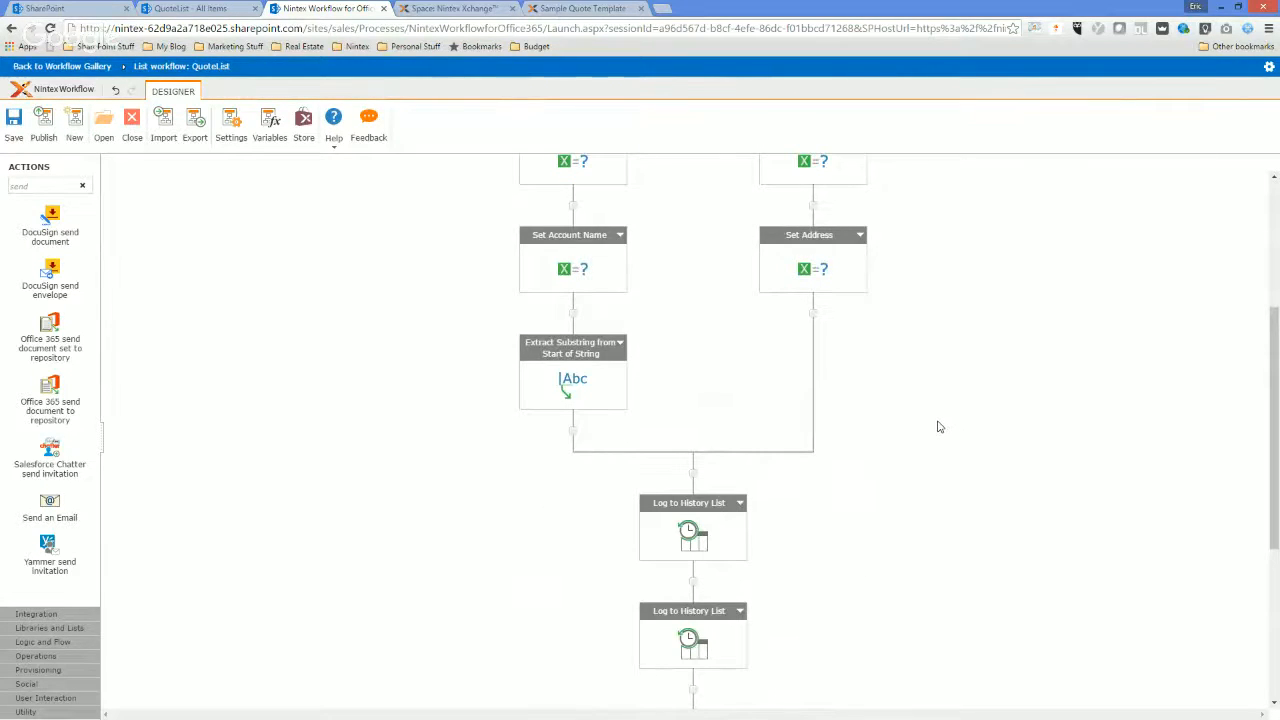
scroll(934, 431, "down", 3)
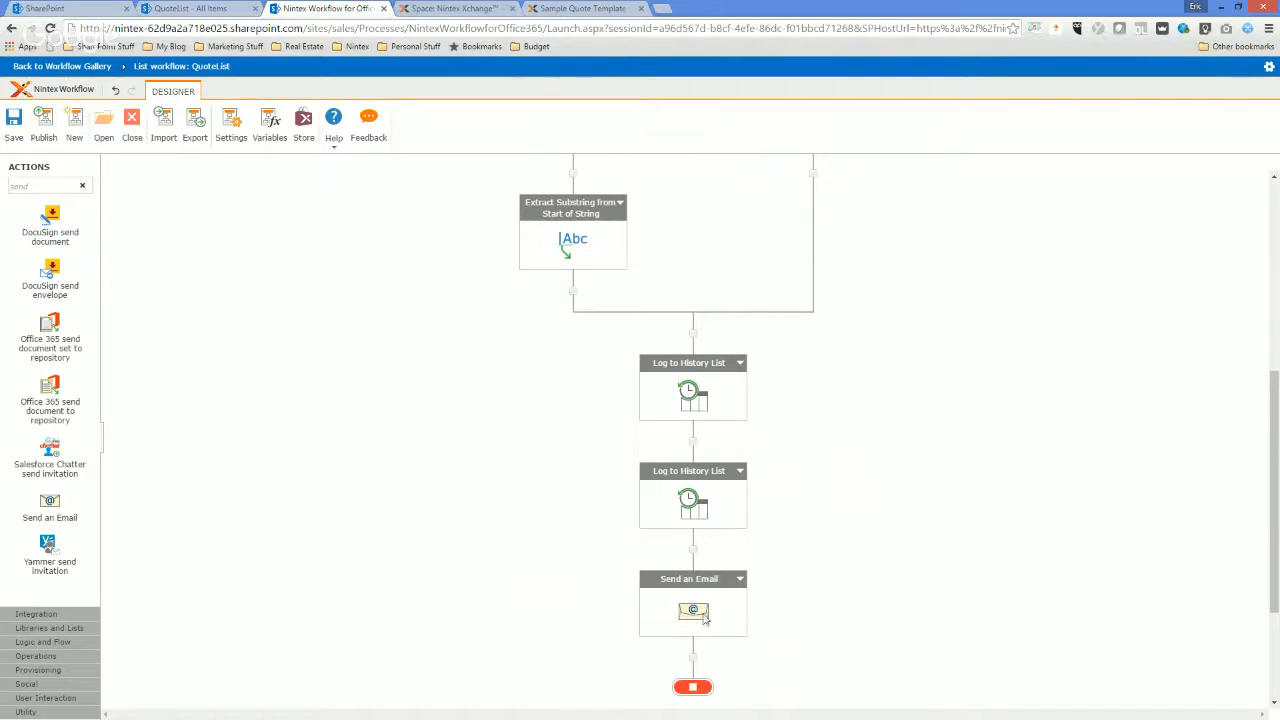
left_click(233, 119)
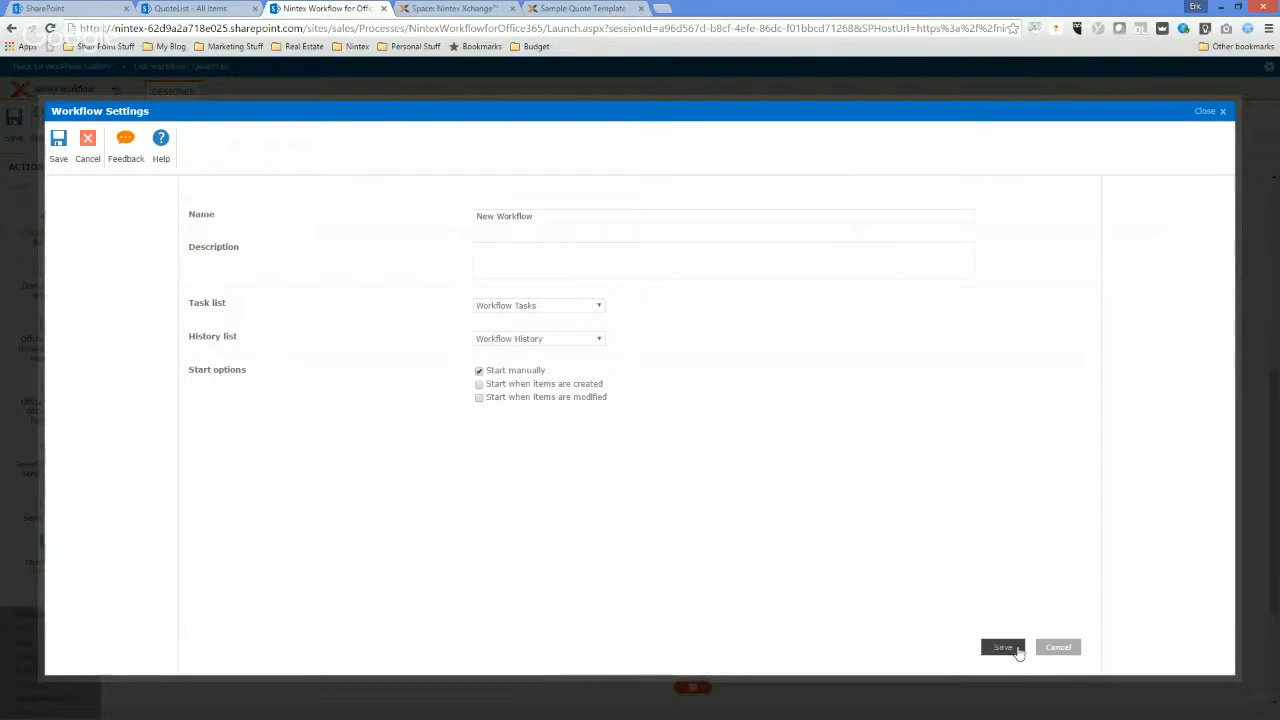
left_click(1052, 649)
Paste the copied Document Generation action after the Send an Email action.
left_click(693, 657)
left_click(733, 668)
scroll(471, 448, "down", 3)
scroll(471, 448, "up", 2)
Name the workflow CreateQuote in its workflow settings, save them and publish the workflow.
left_click(231, 122)
left_click_drag(534, 216, 454, 214)
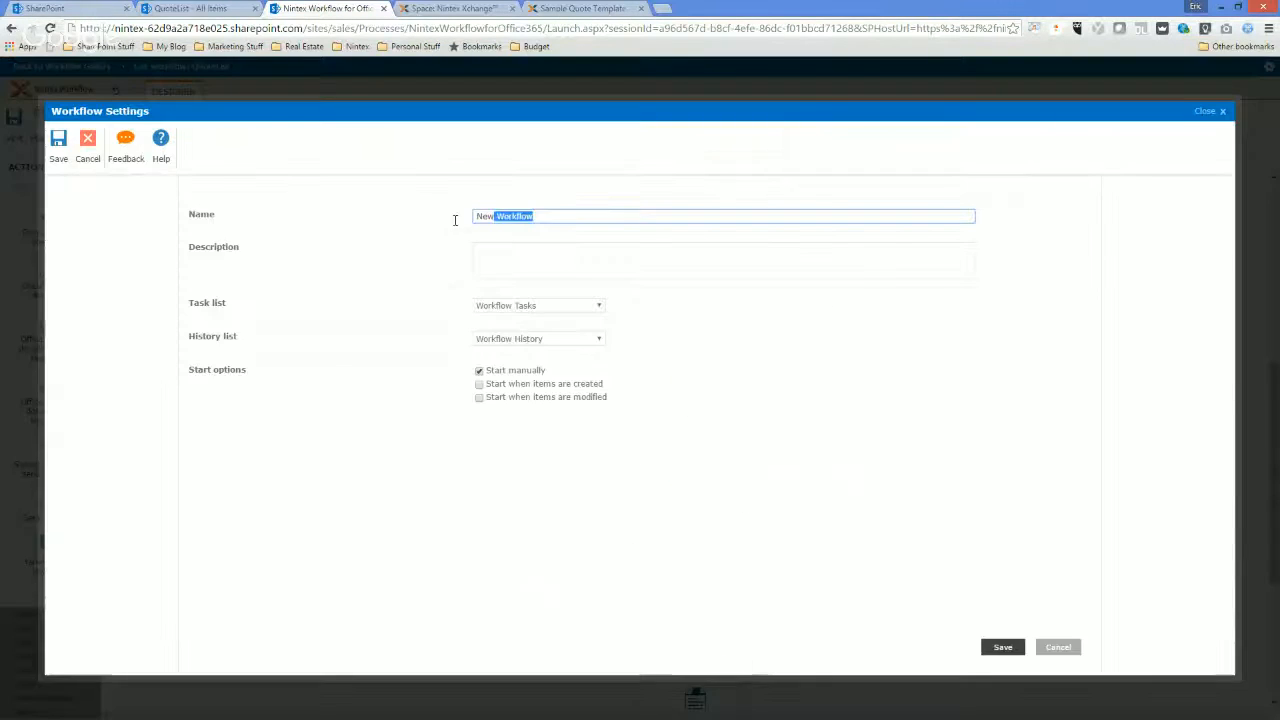
type("Q")
key("BackSpace")
key("BackSpace")
key("BackSpace")
key("BackSpace")
key("BackSpace")
key("BackSpace")
type("reate")
left_click(373, 231)
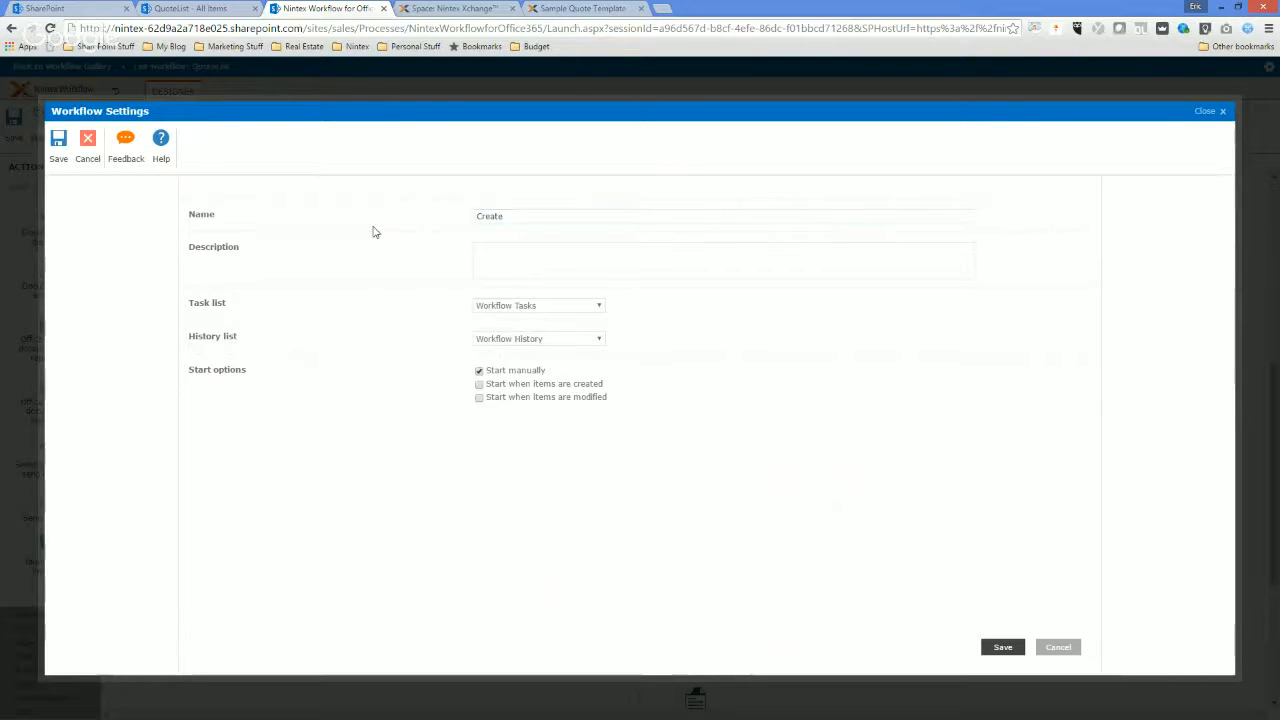
left_click(530, 222)
type("Quote")
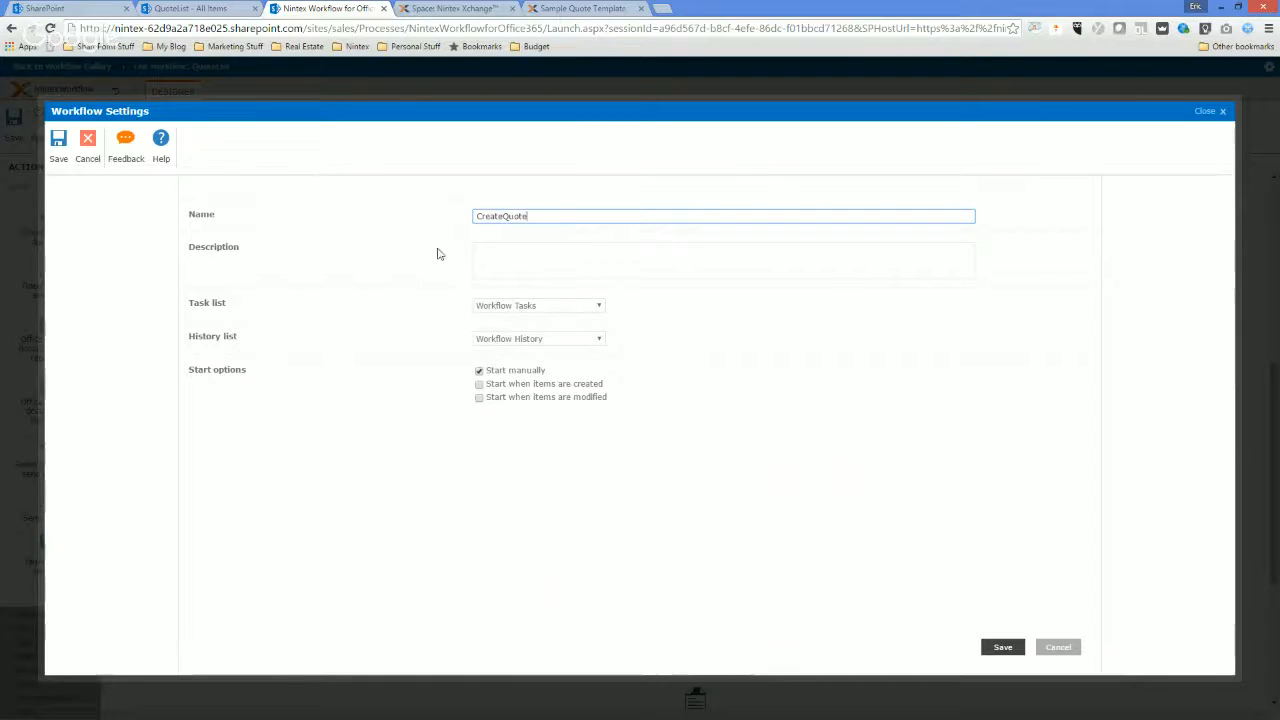
left_click(55, 143)
left_click(46, 133)
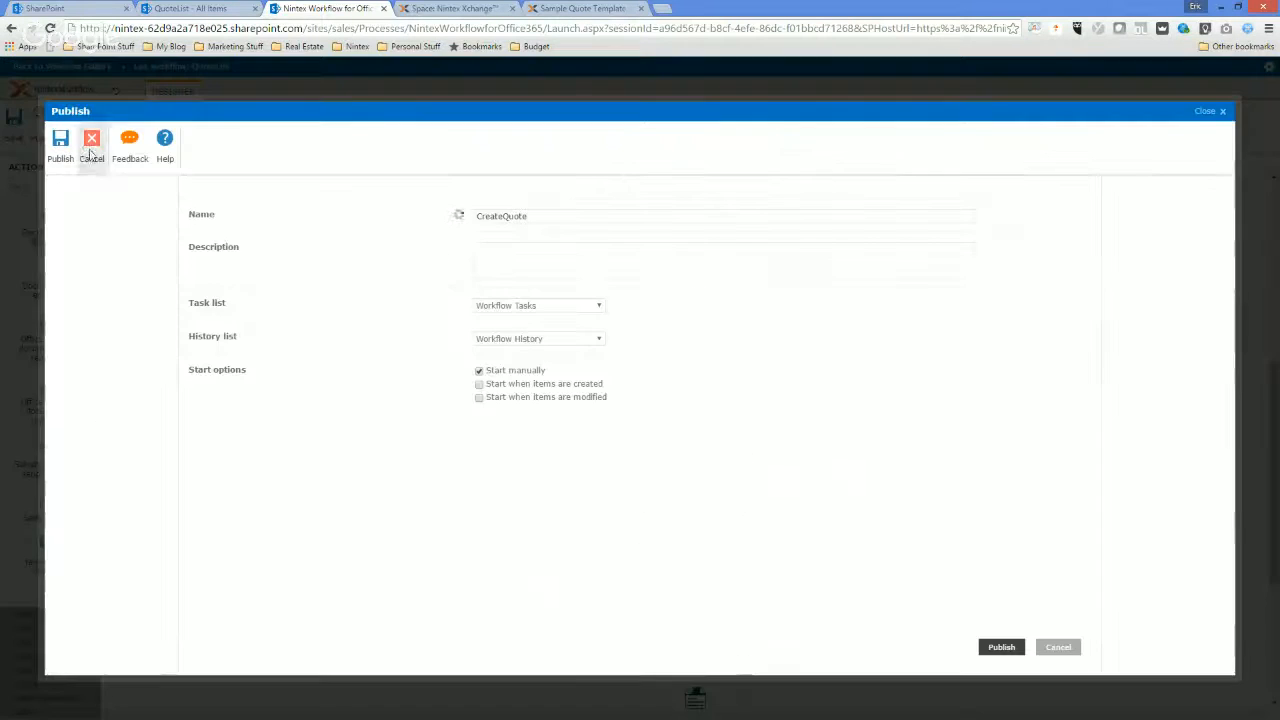
left_click(60, 145)
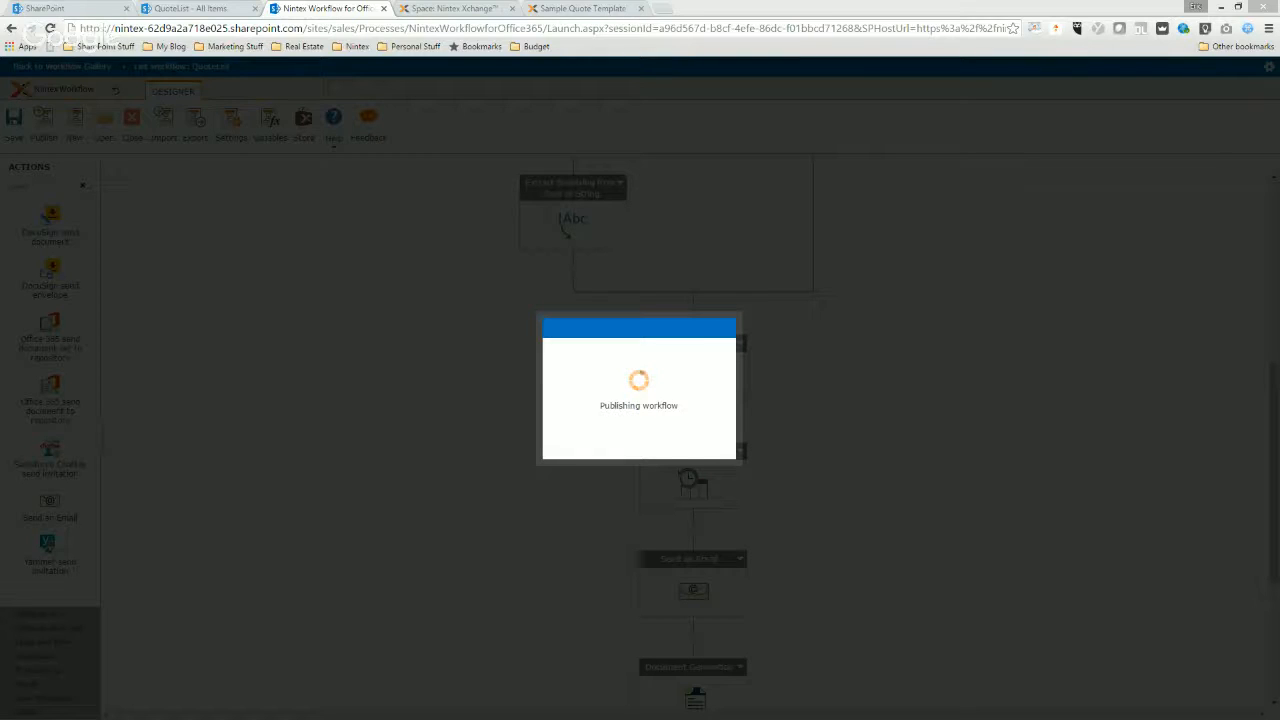
Browse the Nintex Xchange assets, filter them by Doc Gen Templates and open the Sample Quote Template - Drawloop page, closing it after viewing.
left_click(466, 7)
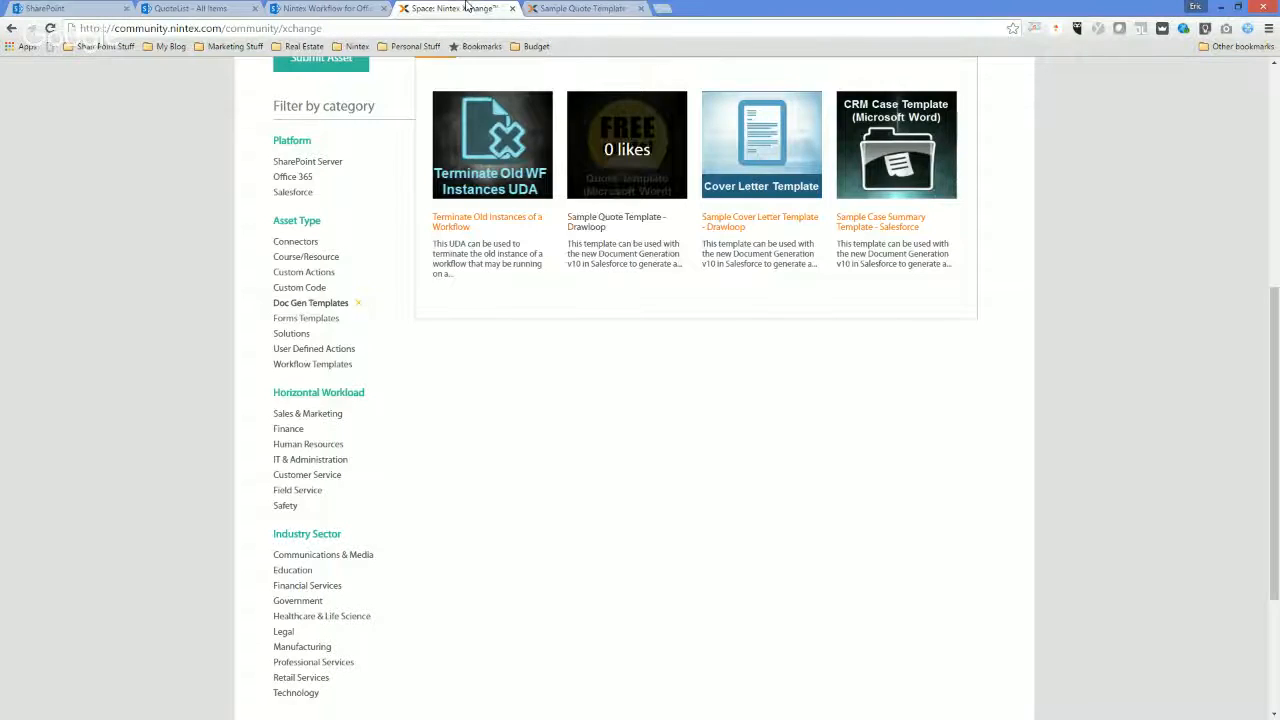
left_click(360, 304)
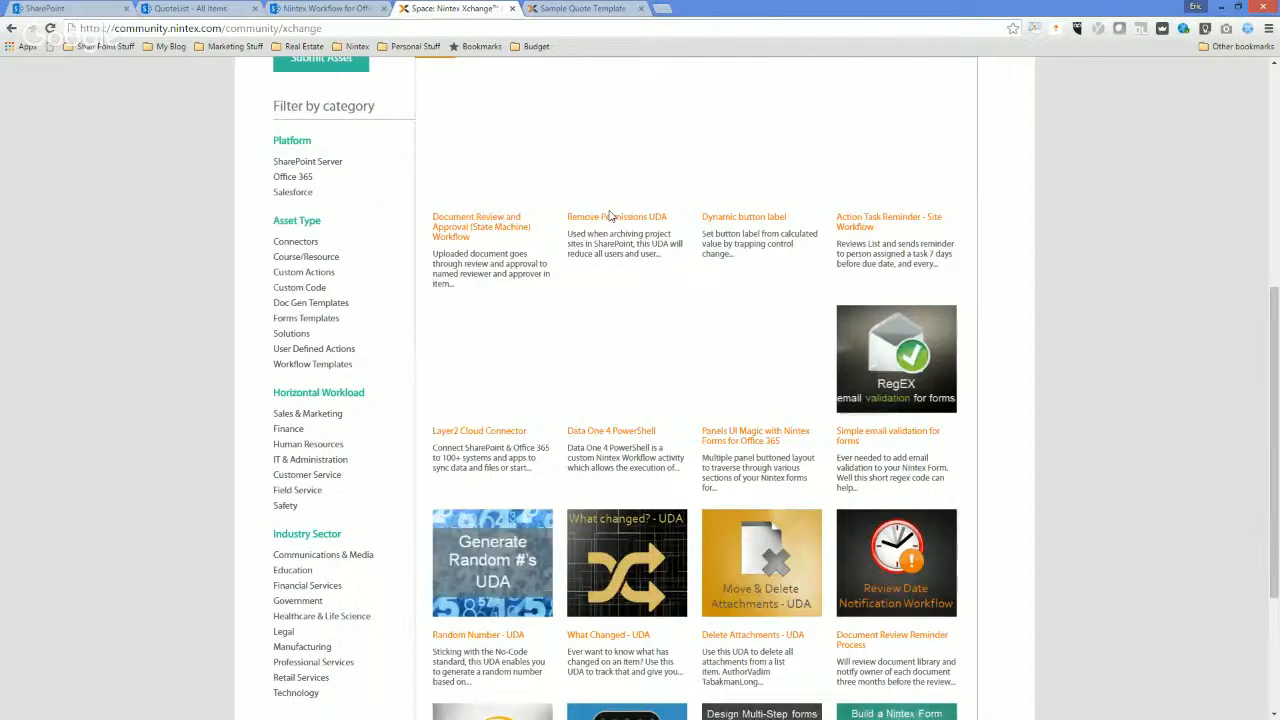
scroll(351, 220, "up", 3)
scroll(423, 390, "down", 2)
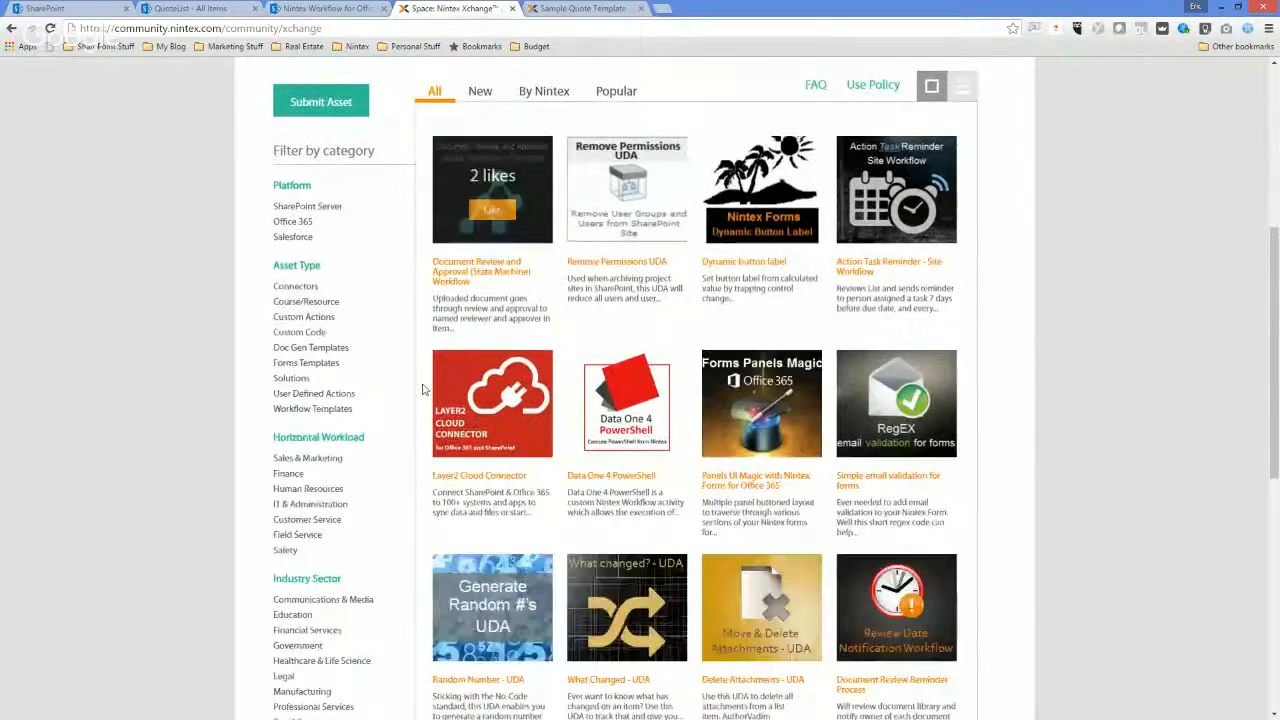
scroll(423, 390, "down", 2)
left_click(310, 258)
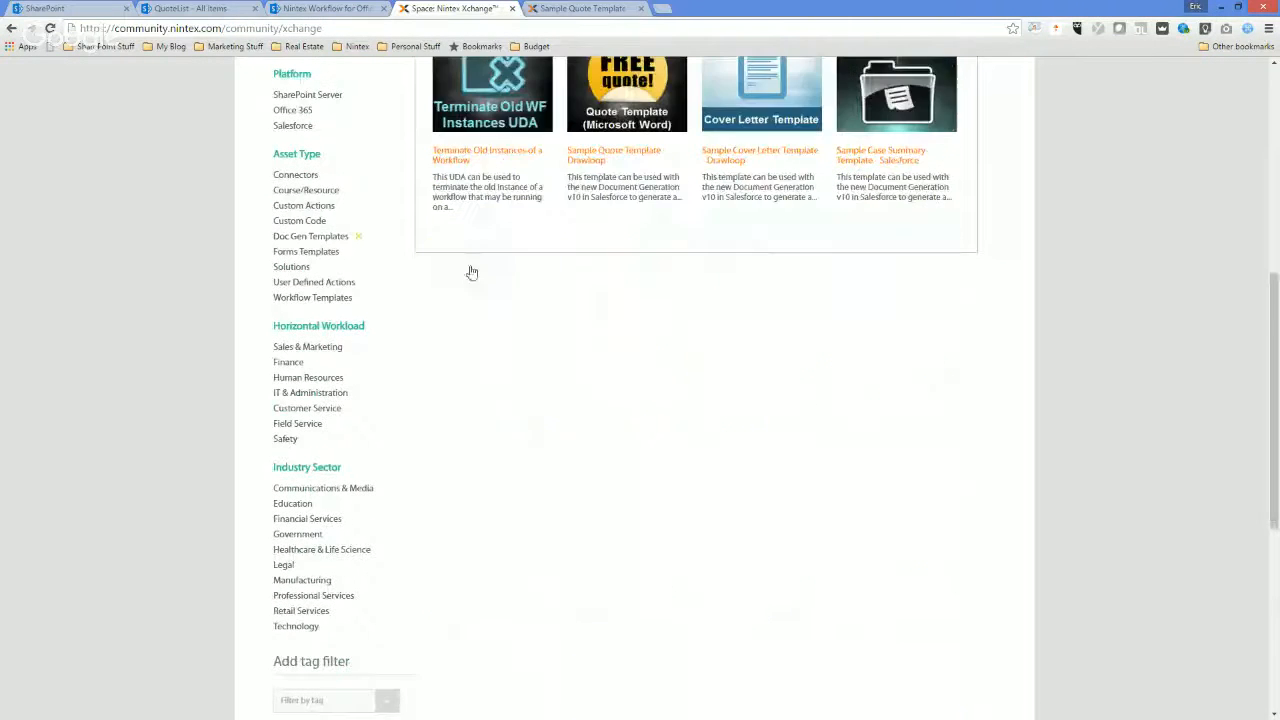
left_click(618, 100)
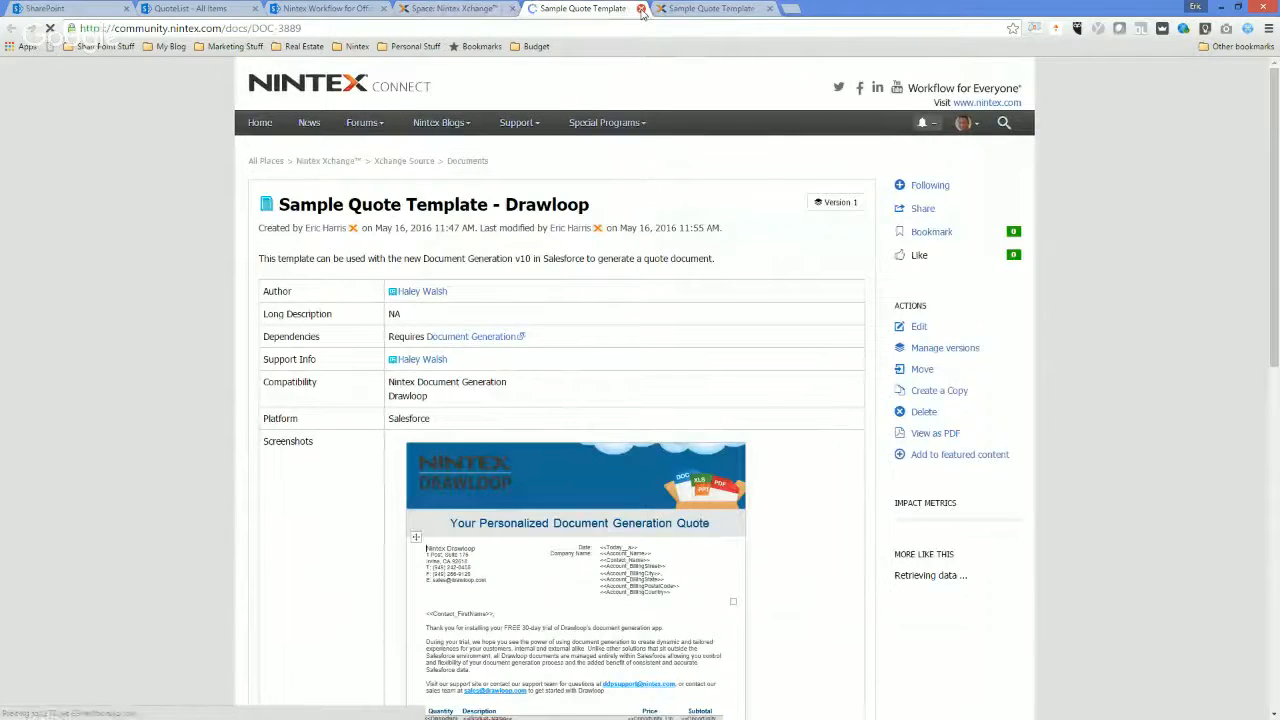
key("ctrl+w")
Acknowledge the workflow's publishing in the Nintex designer and return to the QuoteList list in SharePoint.
left_click(185, 8)
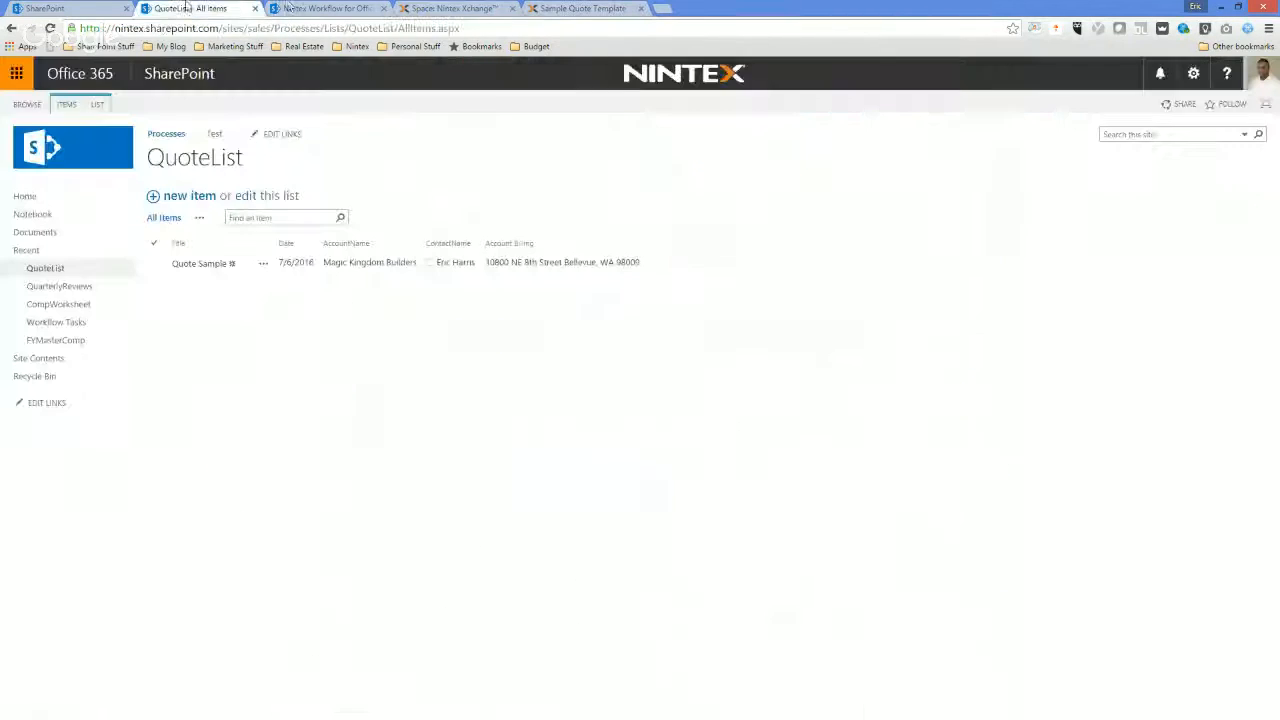
left_click(293, 8)
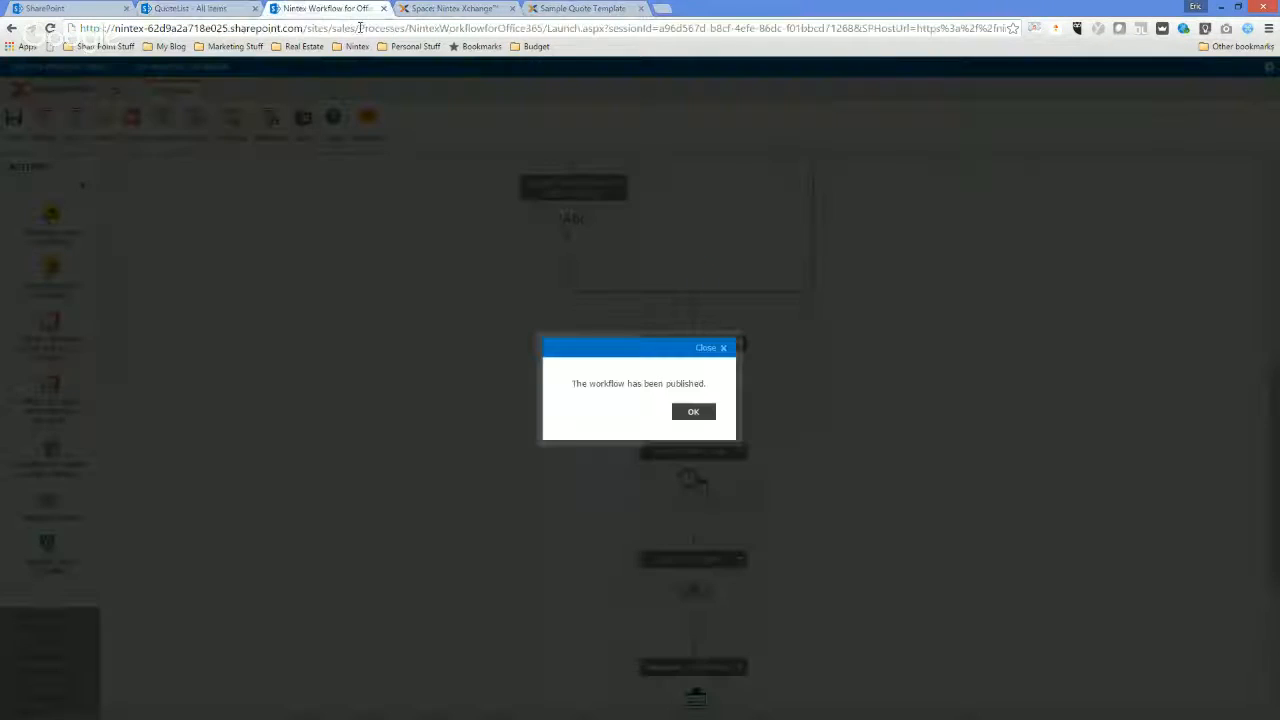
left_click(694, 410)
left_click(200, 8)
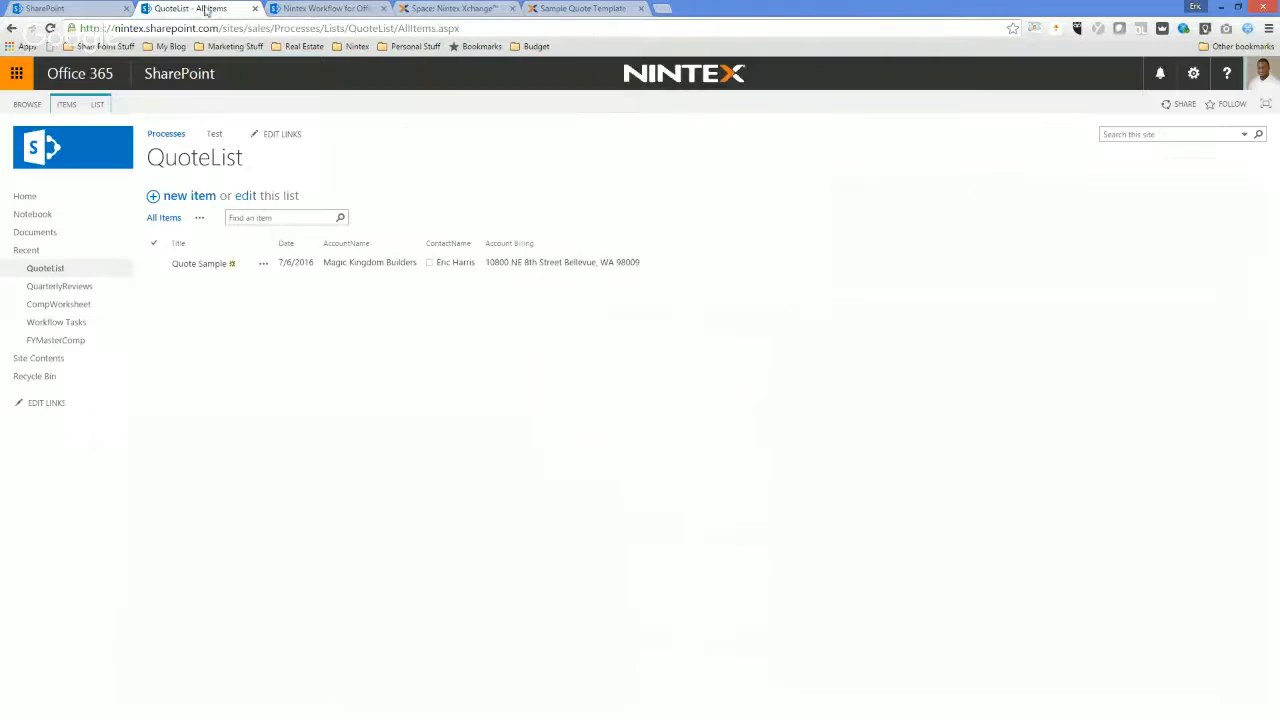
Start the CreateQuote workflow on the Quote Sample item from its workflows page.
left_click(264, 266)
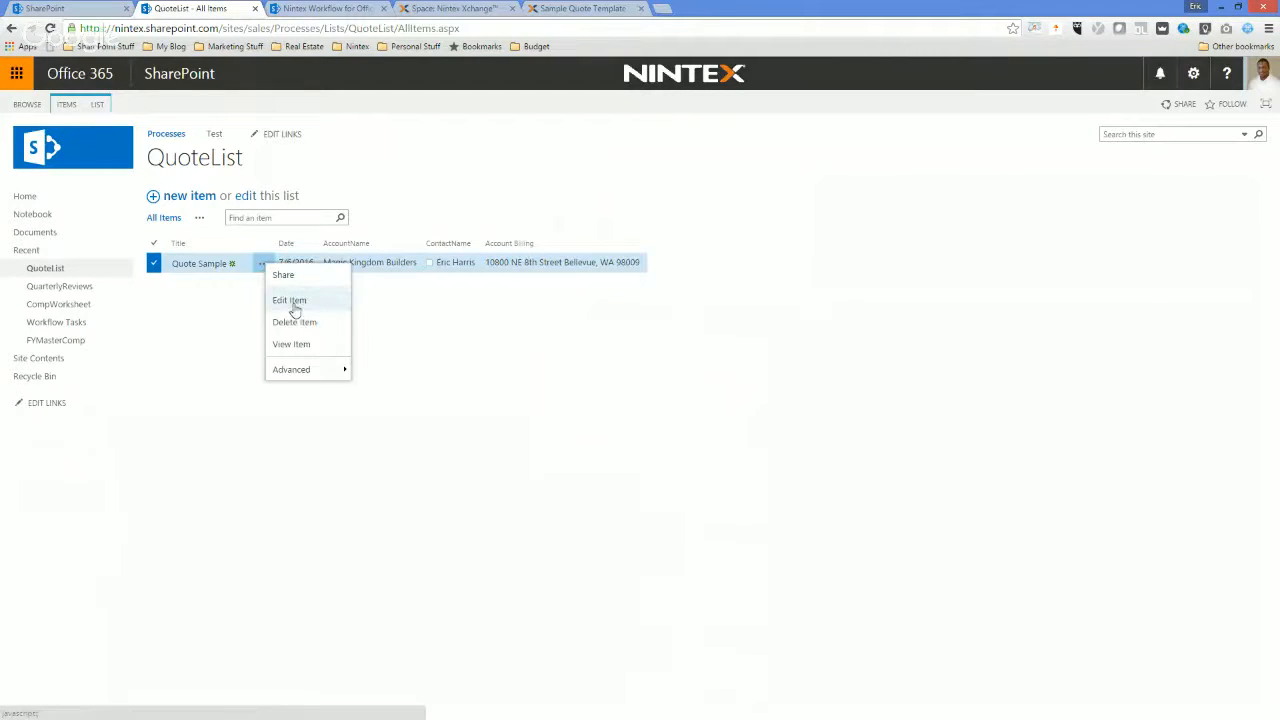
left_click(395, 432)
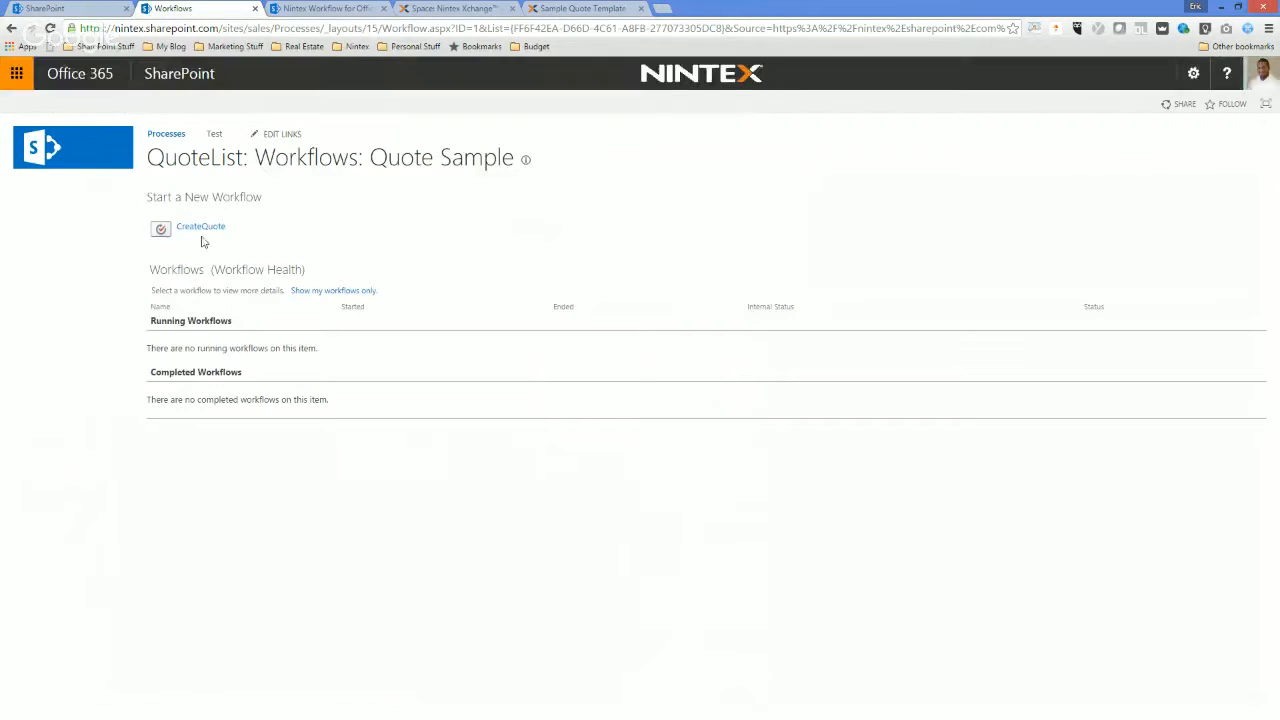
left_click(200, 228)
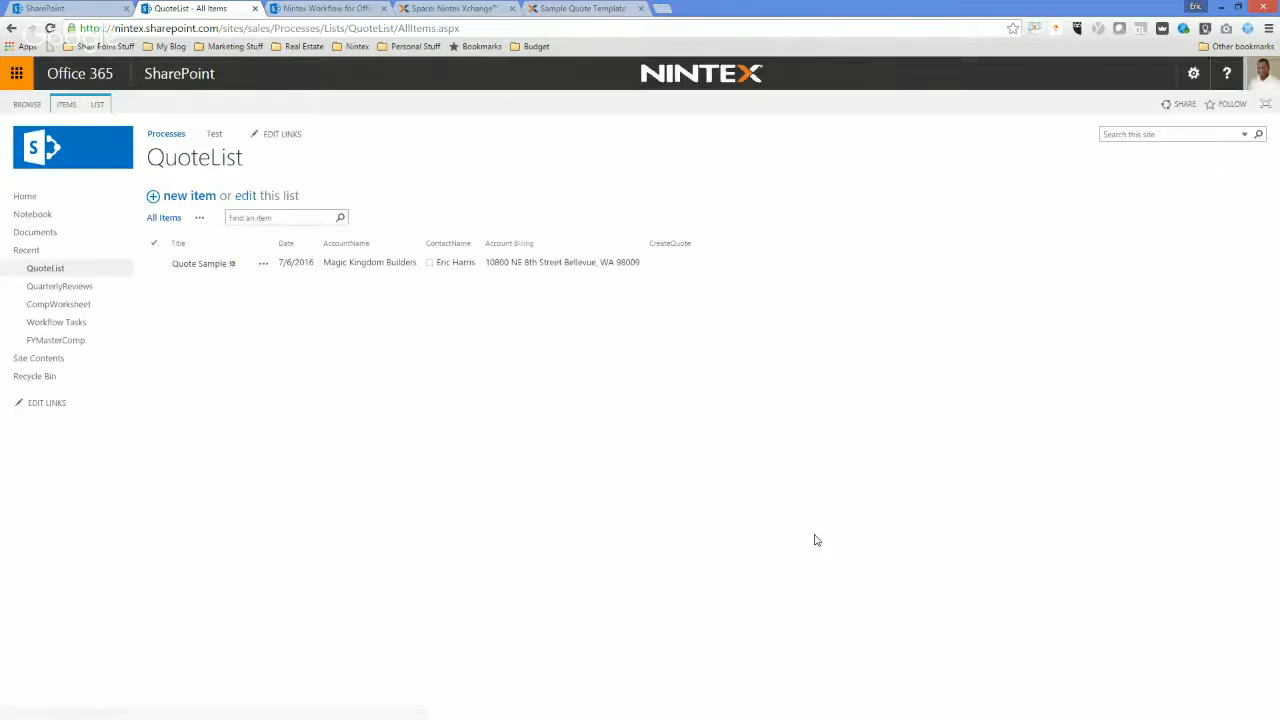
Launch Nintex Workflow for the Documents library, and close the QuoteList workflow in the other designer to return to the list.
left_click(45, 236)
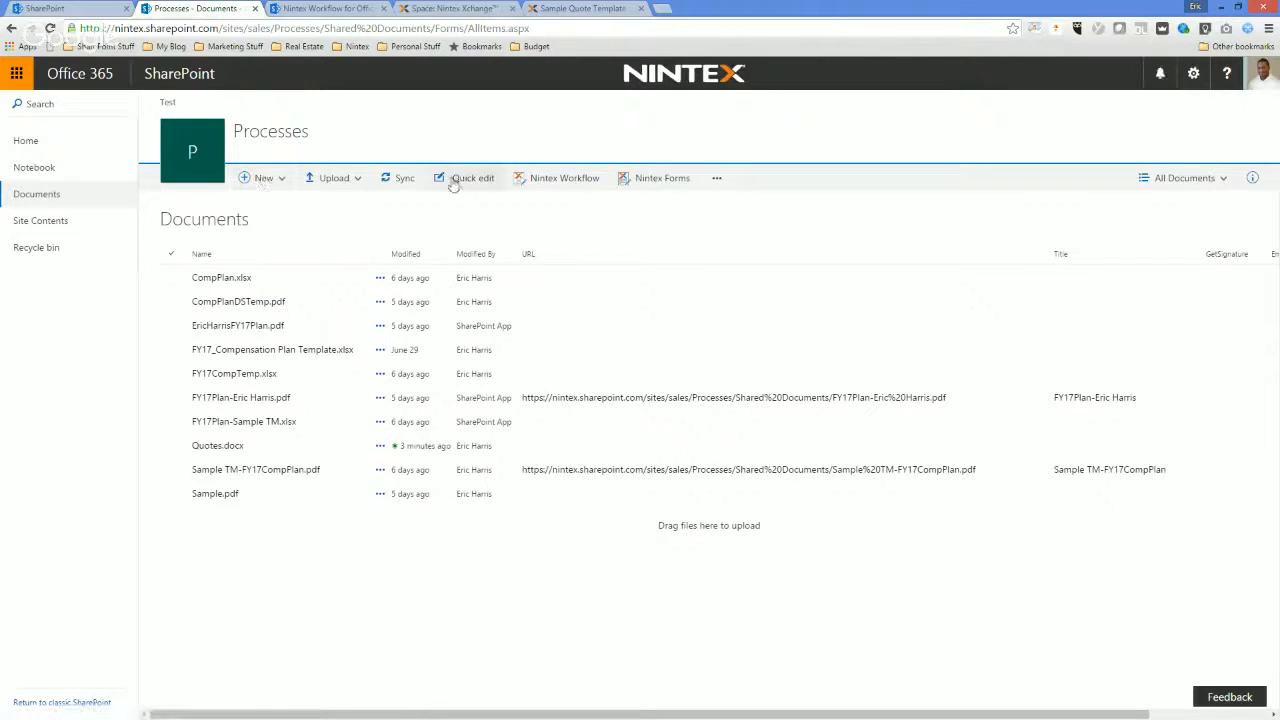
left_click(578, 178)
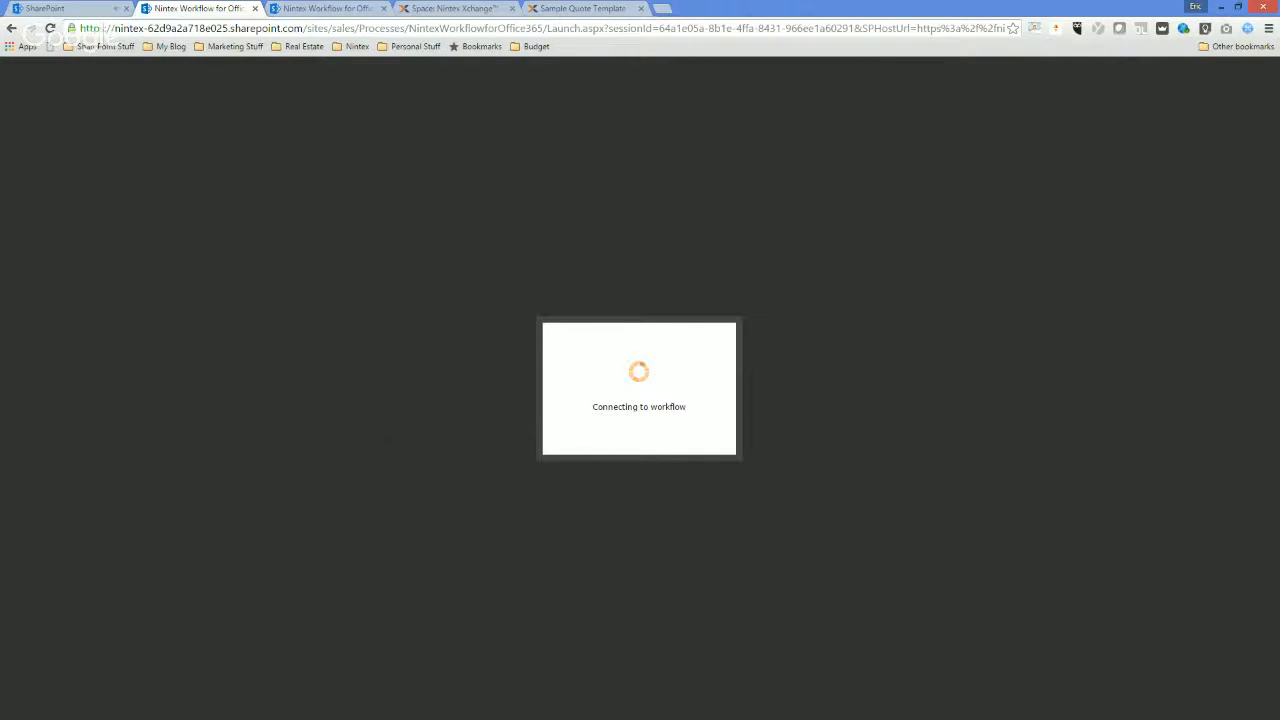
left_click(323, 9)
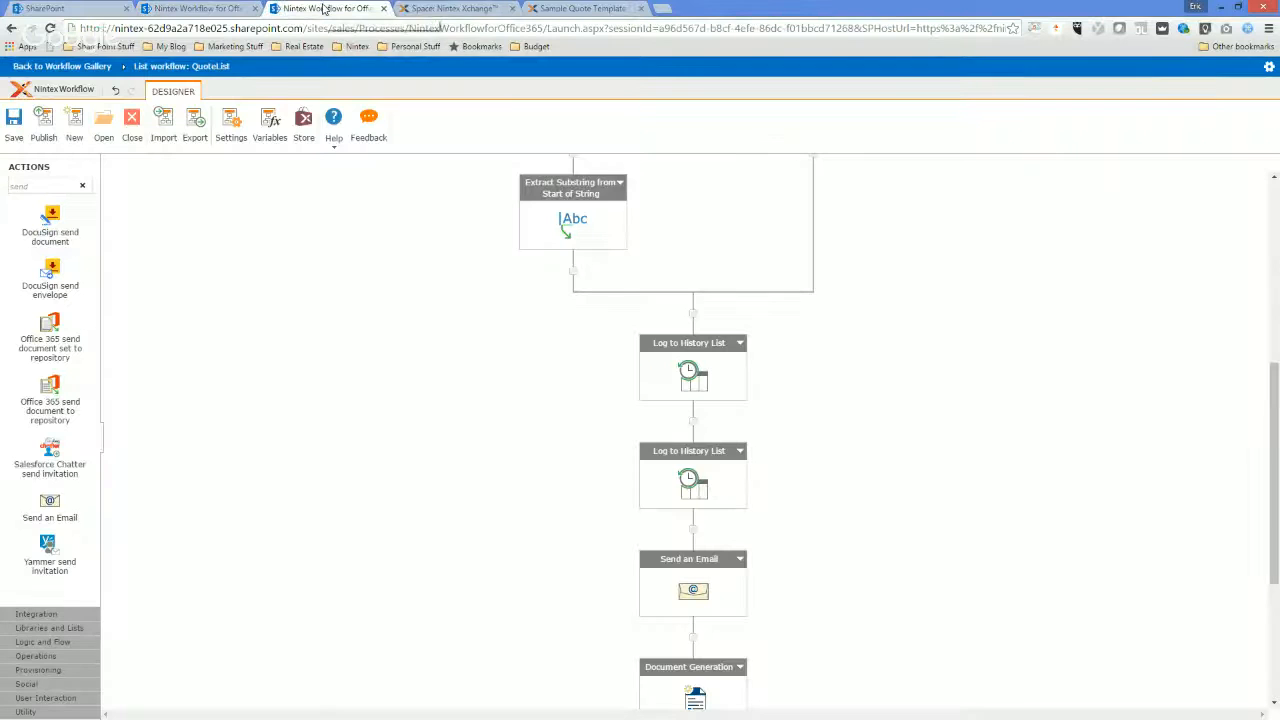
left_click(130, 124)
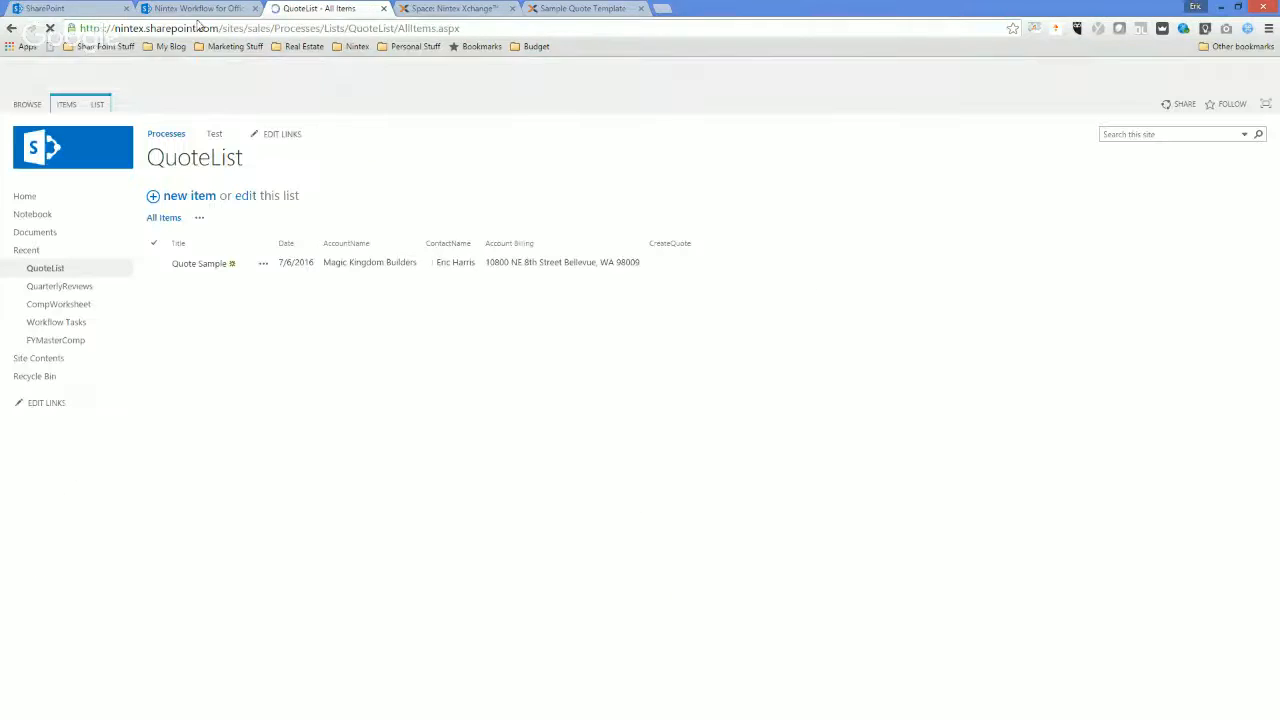
Check the workflow status of the Quote Sample item and bring the received "Quote has been created" email into view.
left_click(262, 263)
mouse_move(320, 371)
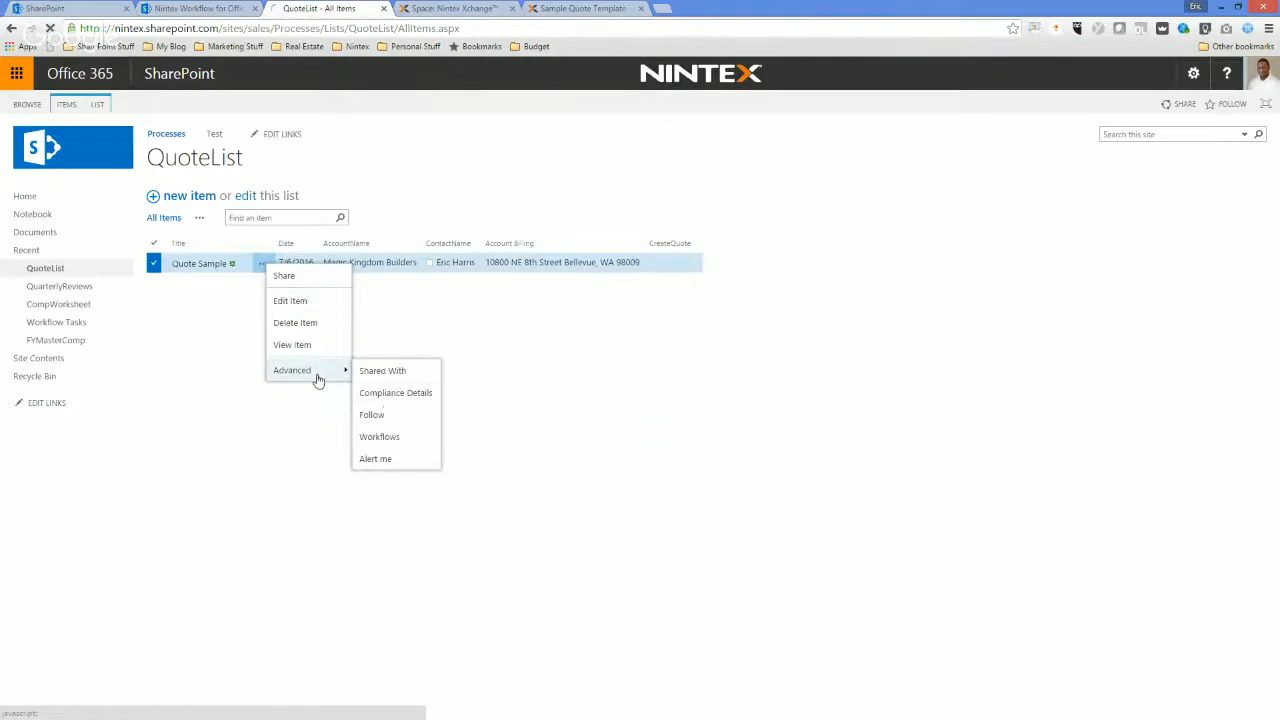
left_click(380, 434)
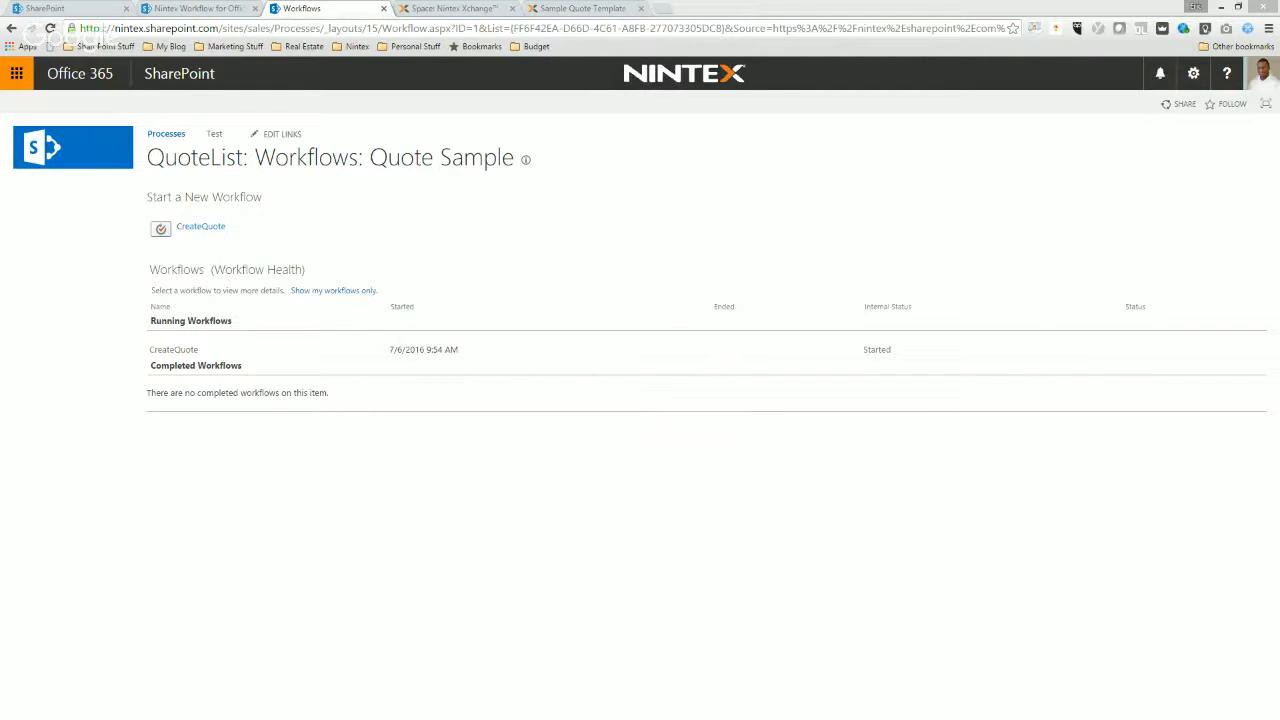
left_click_drag(0, 155, 635, 174)
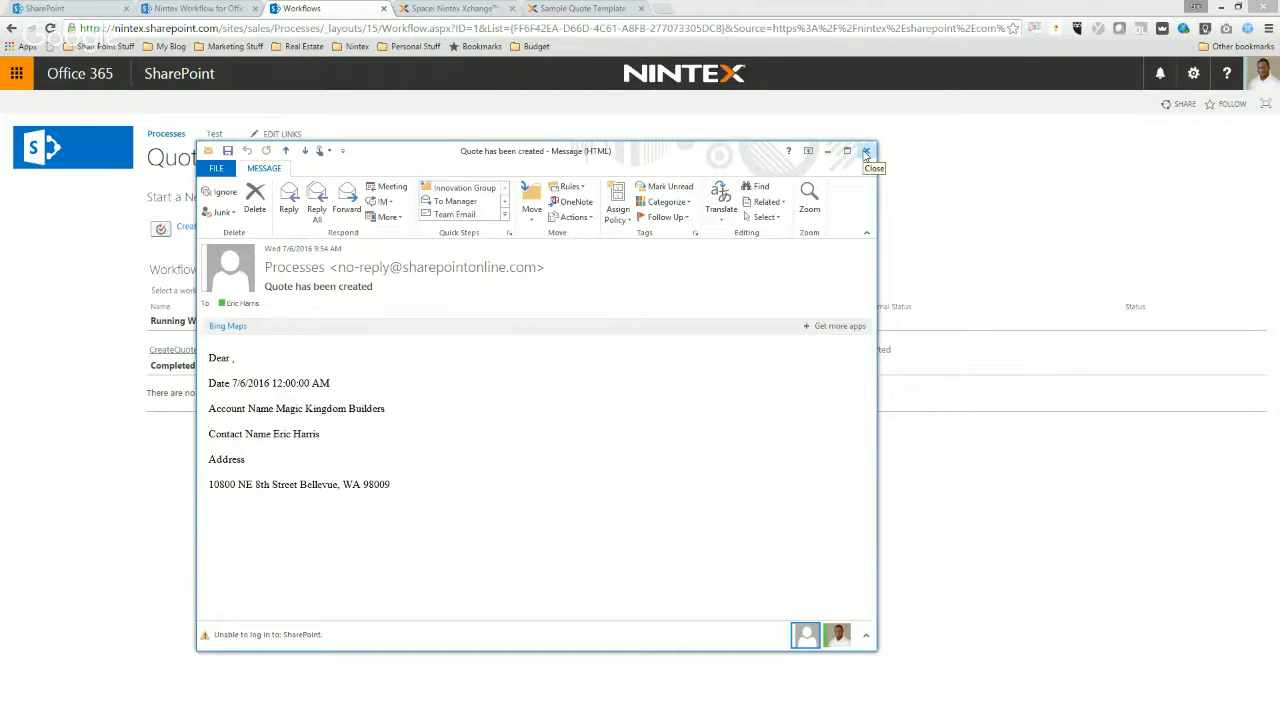
Close the quote email and examine the CreateQuote workflow's status page, including the address and Document Generation quota entries in its history.
left_click(866, 152)
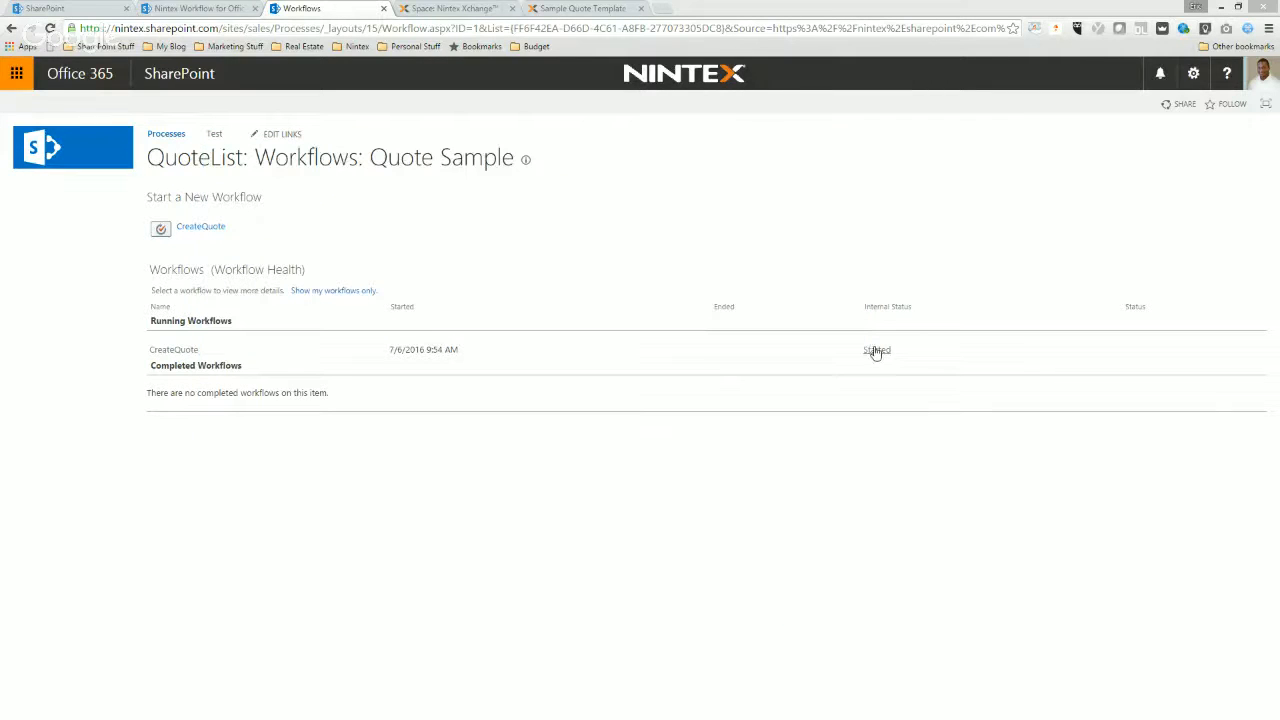
left_click(871, 351)
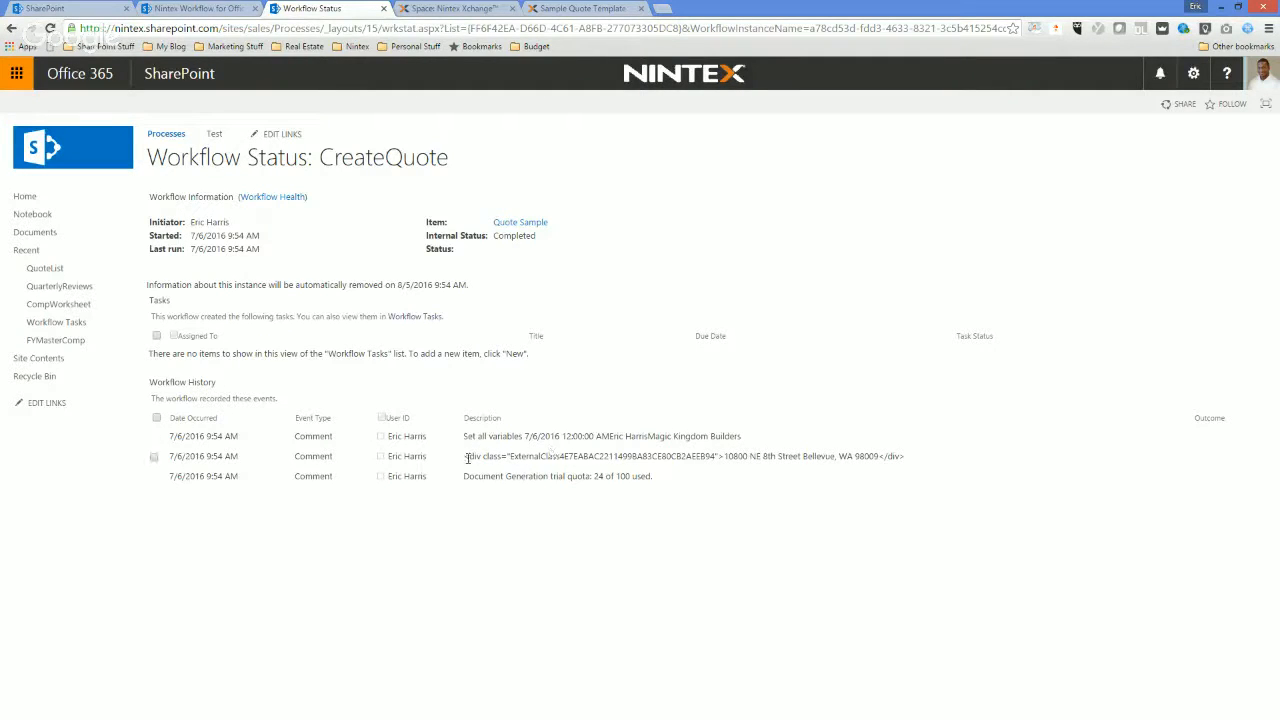
left_click_drag(465, 456, 724, 457)
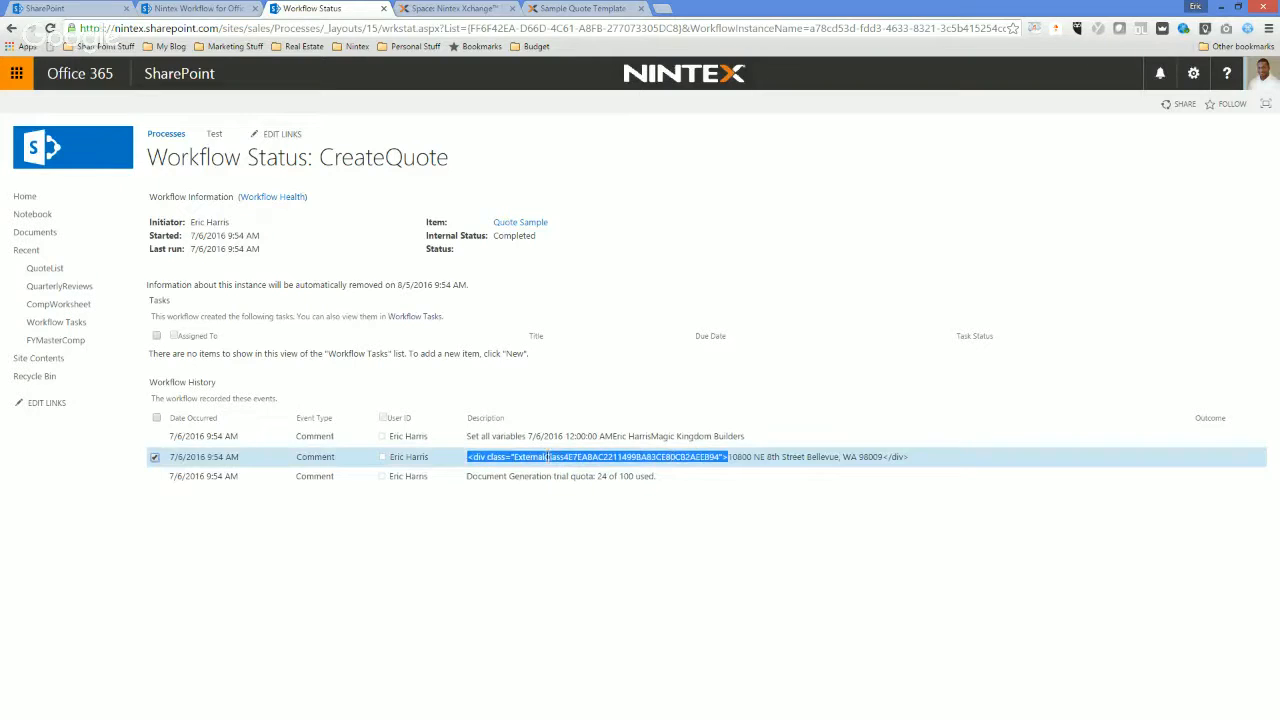
left_click(727, 459)
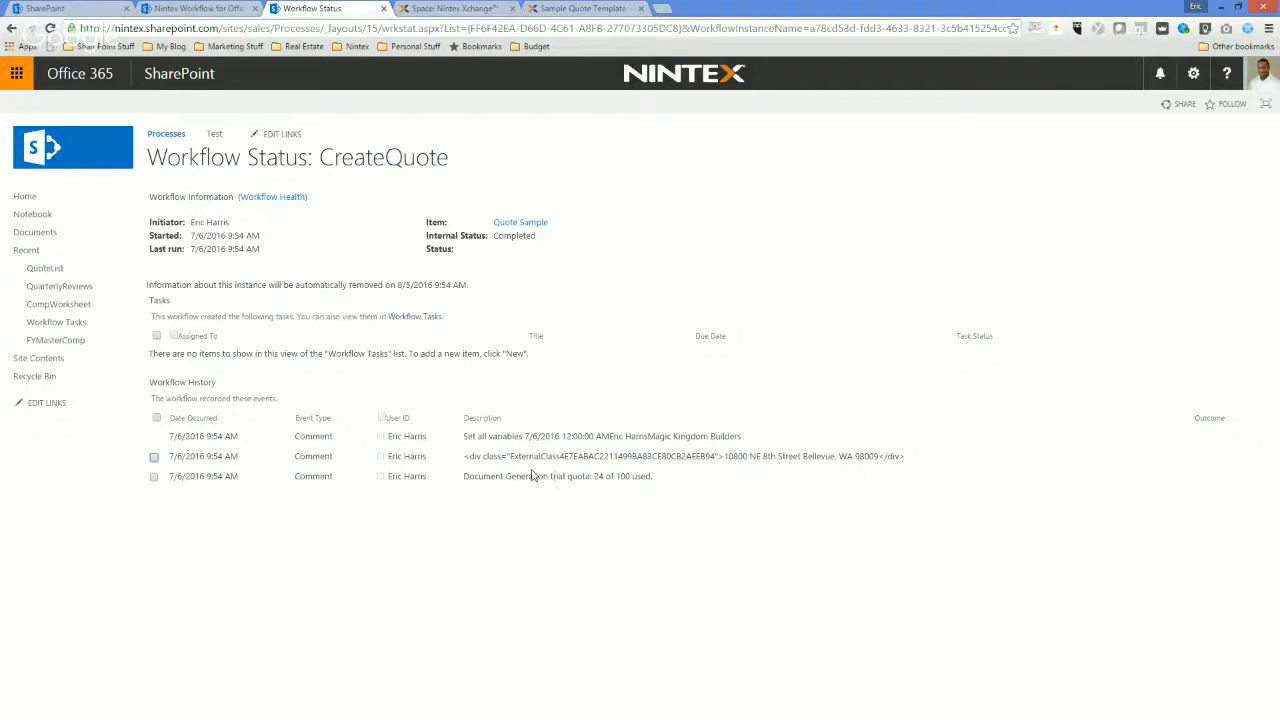
left_click_drag(463, 481, 665, 486)
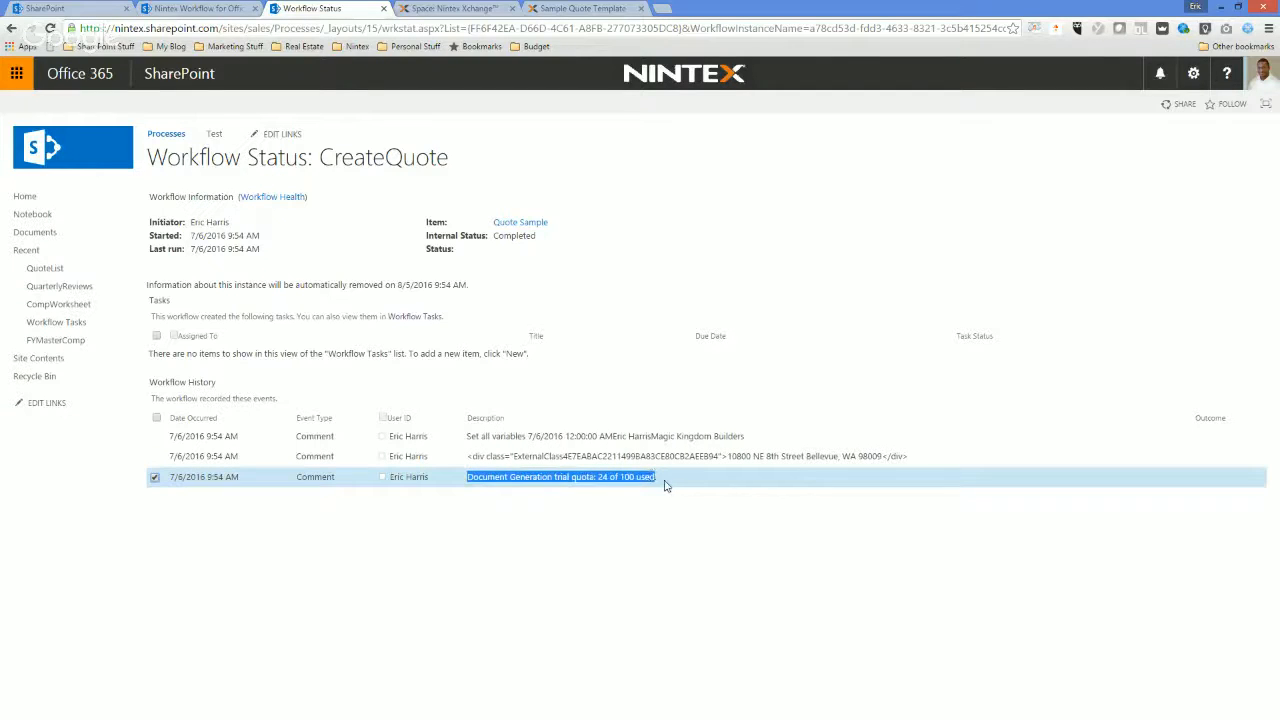
left_click(238, 518)
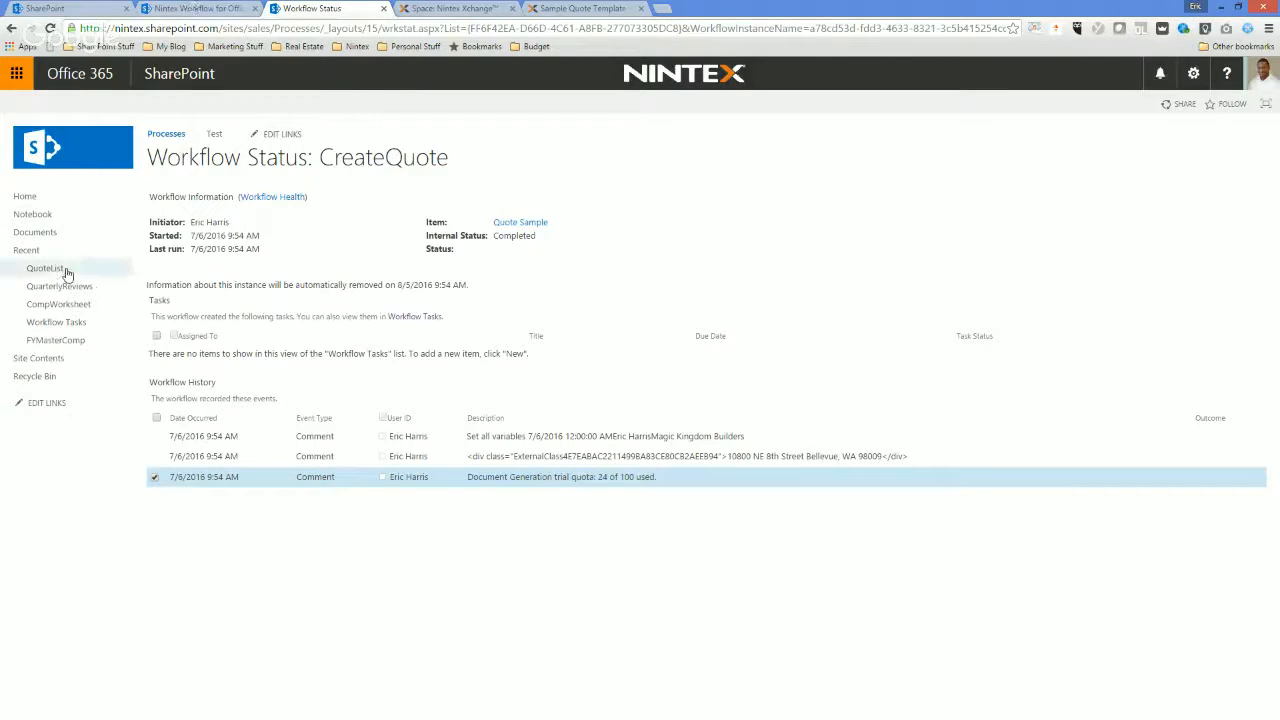
View the generated Magic Kingdom Builders.pdf from the Documents library.
left_click(40, 235)
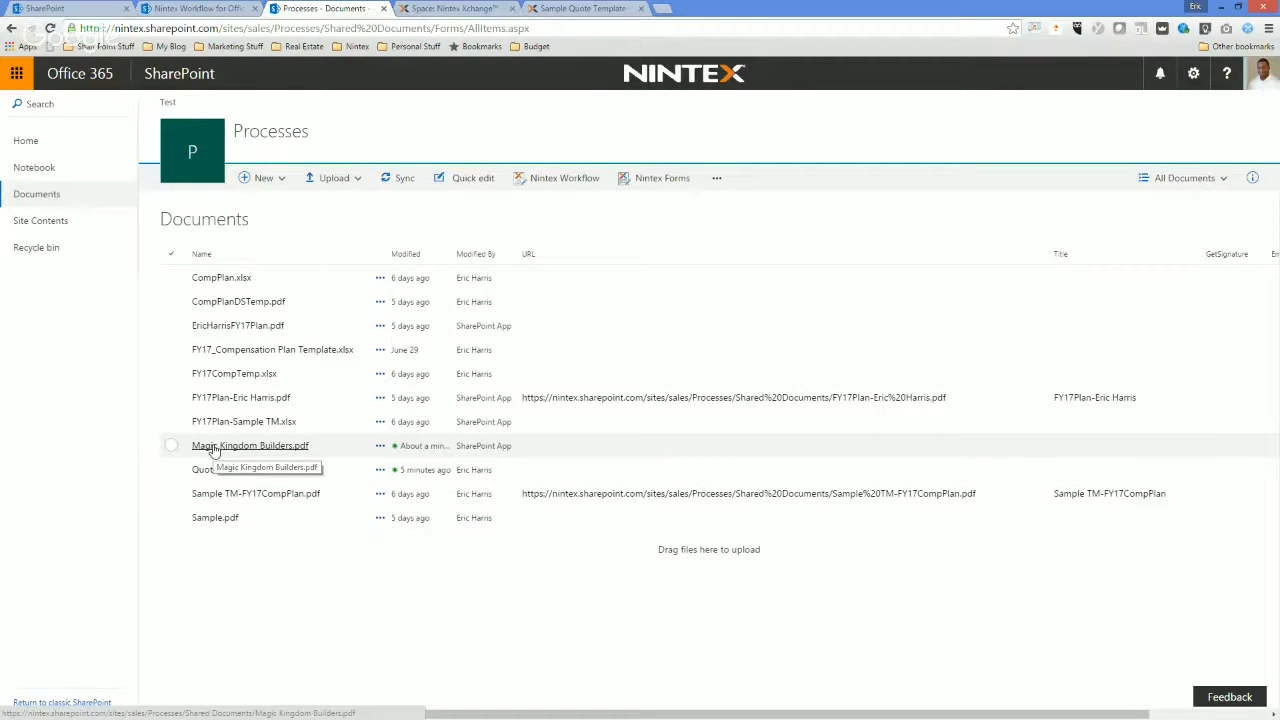
left_click(213, 449)
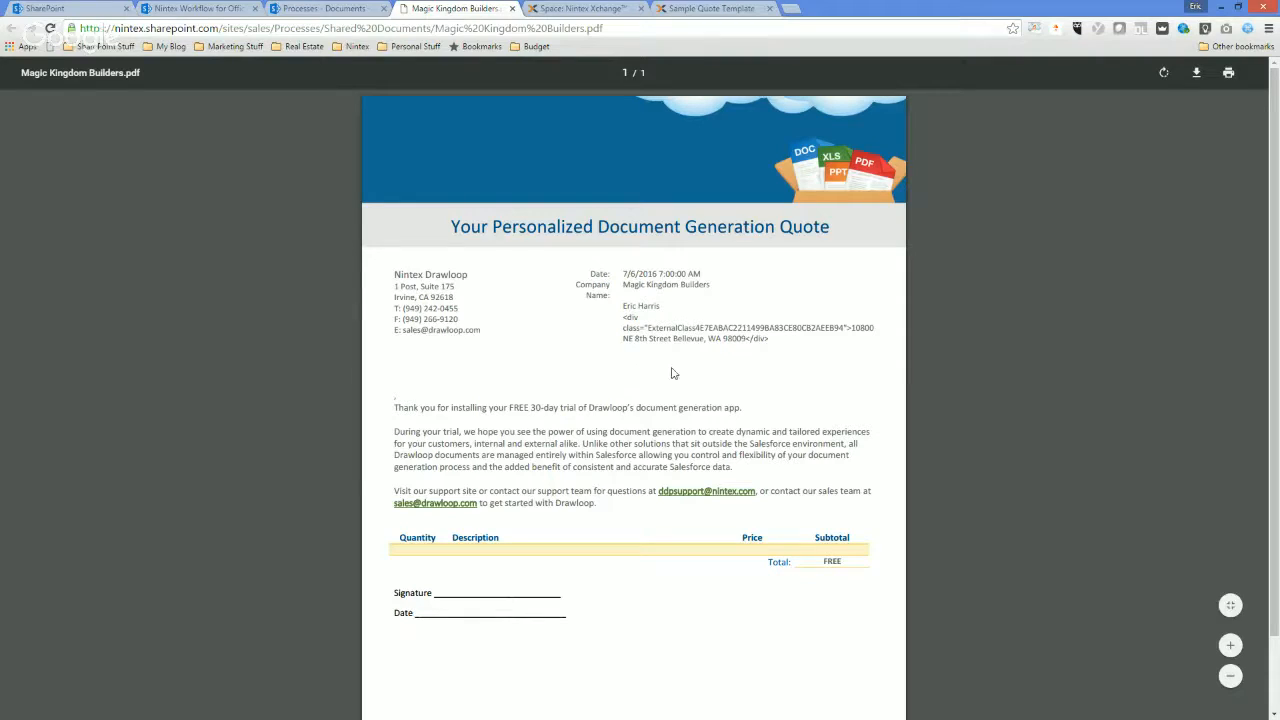
Create a new Nintex list workflow for Documents, add a DocuSign send document action to it, and open the action's configuration.
left_click(217, 7)
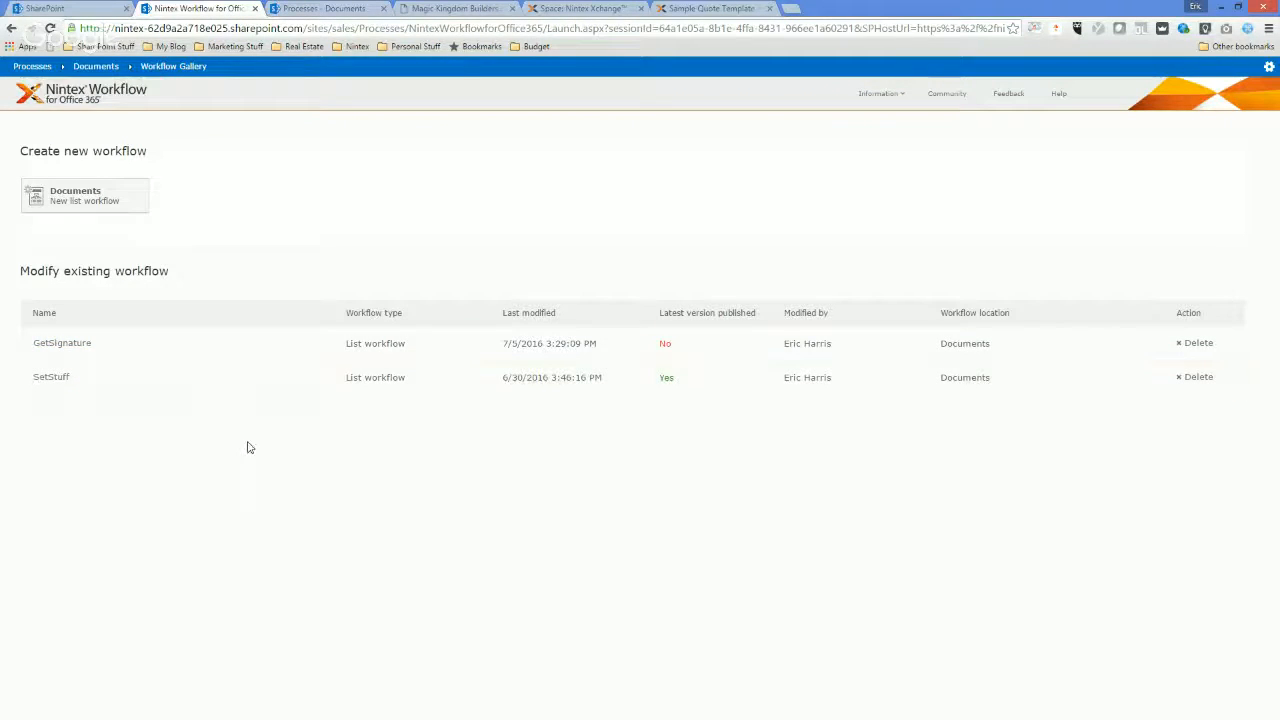
left_click(70, 196)
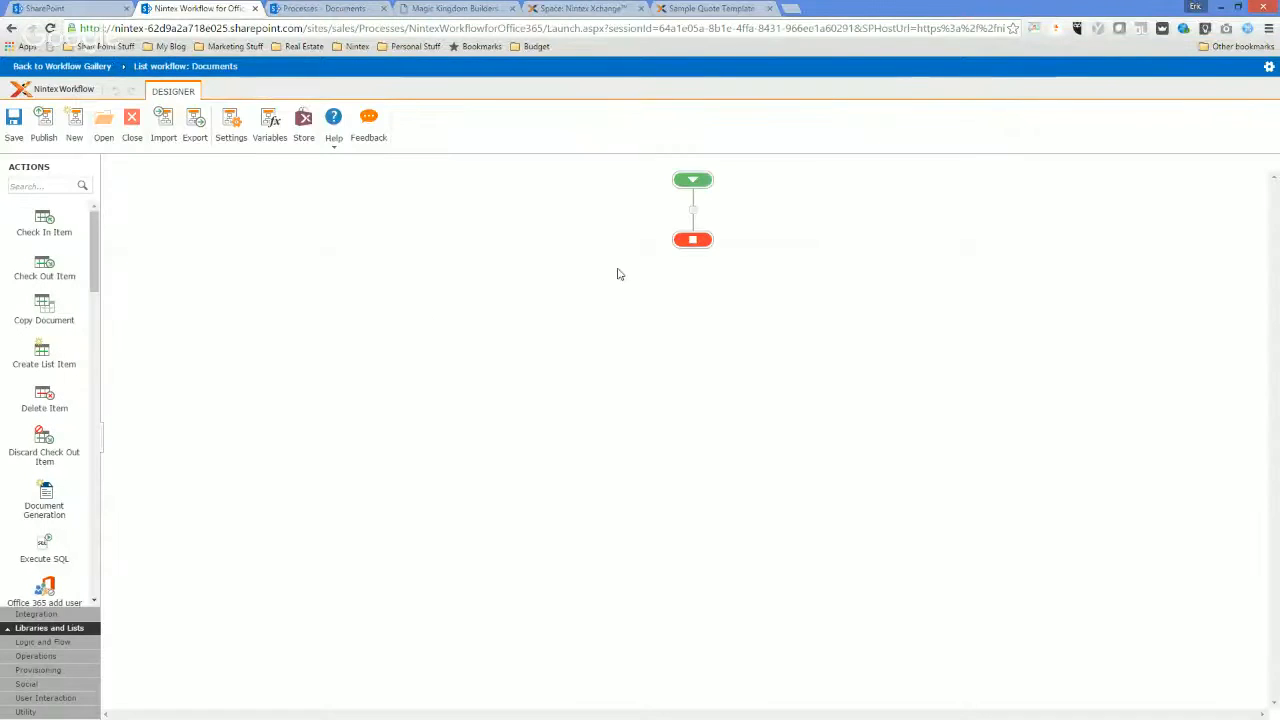
left_click(17, 185)
type("doc")
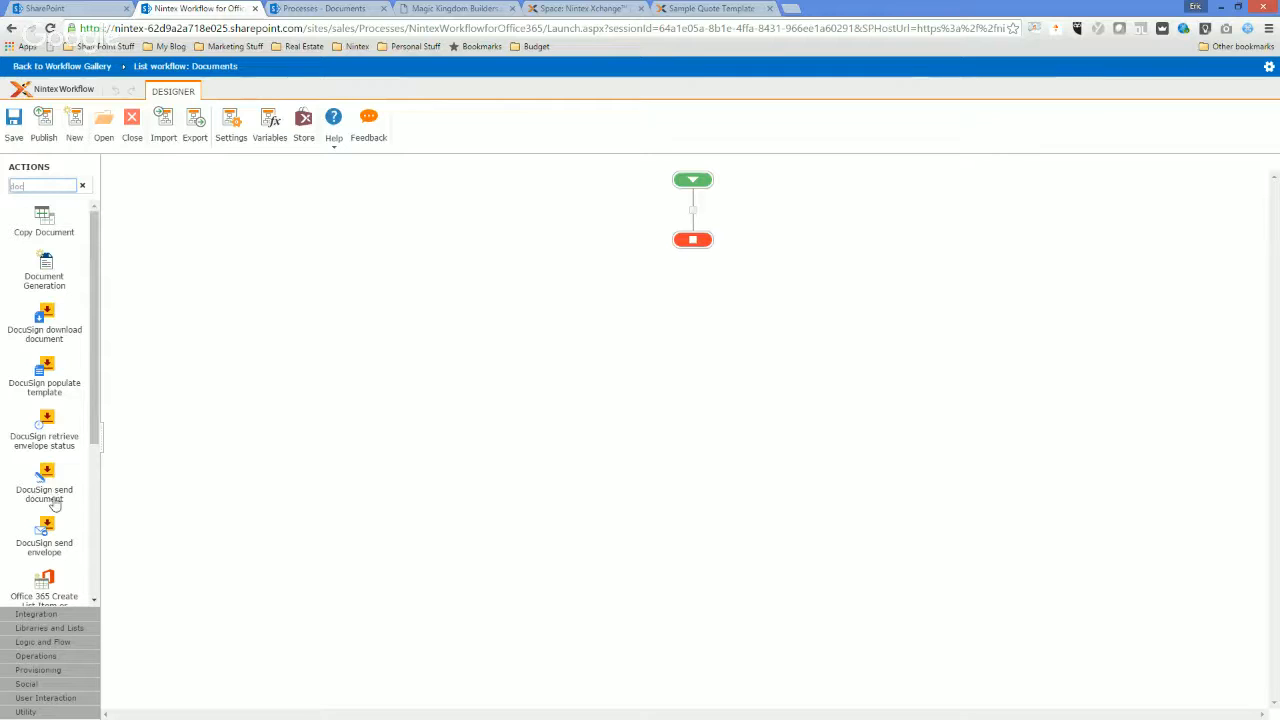
left_click_drag(45, 478, 700, 208)
double_click(698, 278)
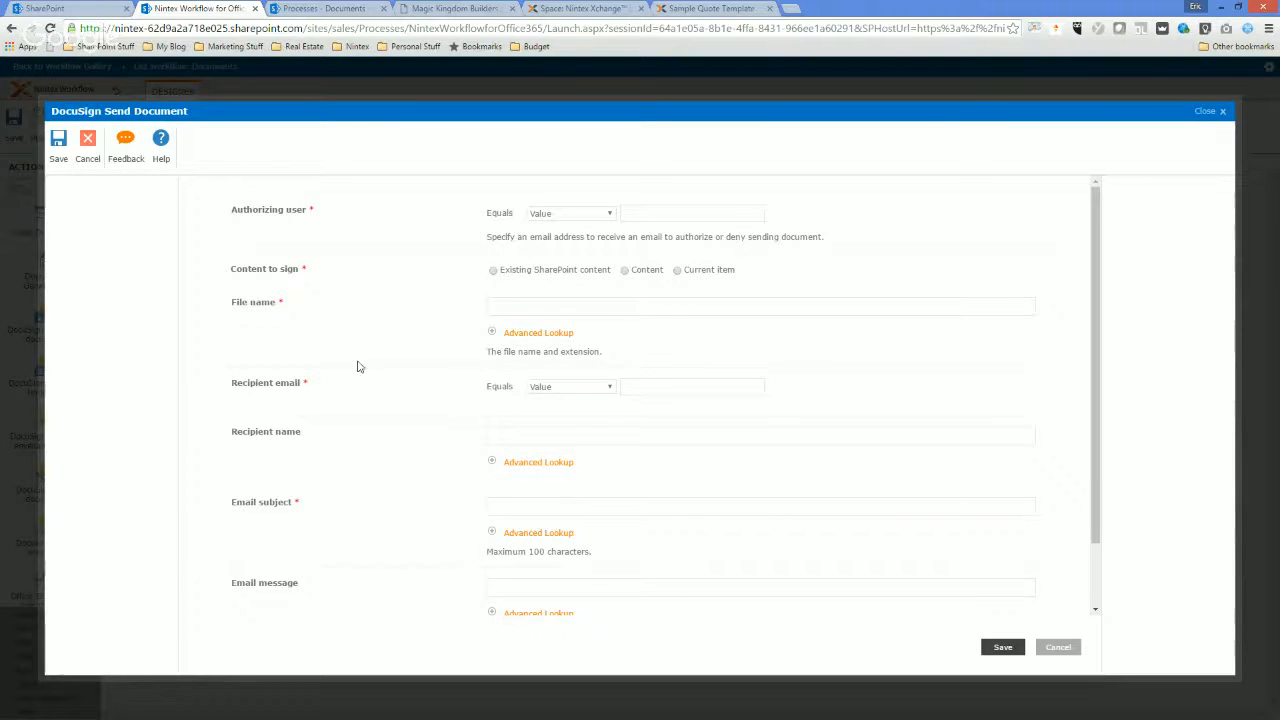
Set the content to sign to Current item and enter the authorizing user's email address.
scroll(417, 381, "down", 2)
scroll(420, 384, "up", 1)
scroll(421, 384, "up", 1)
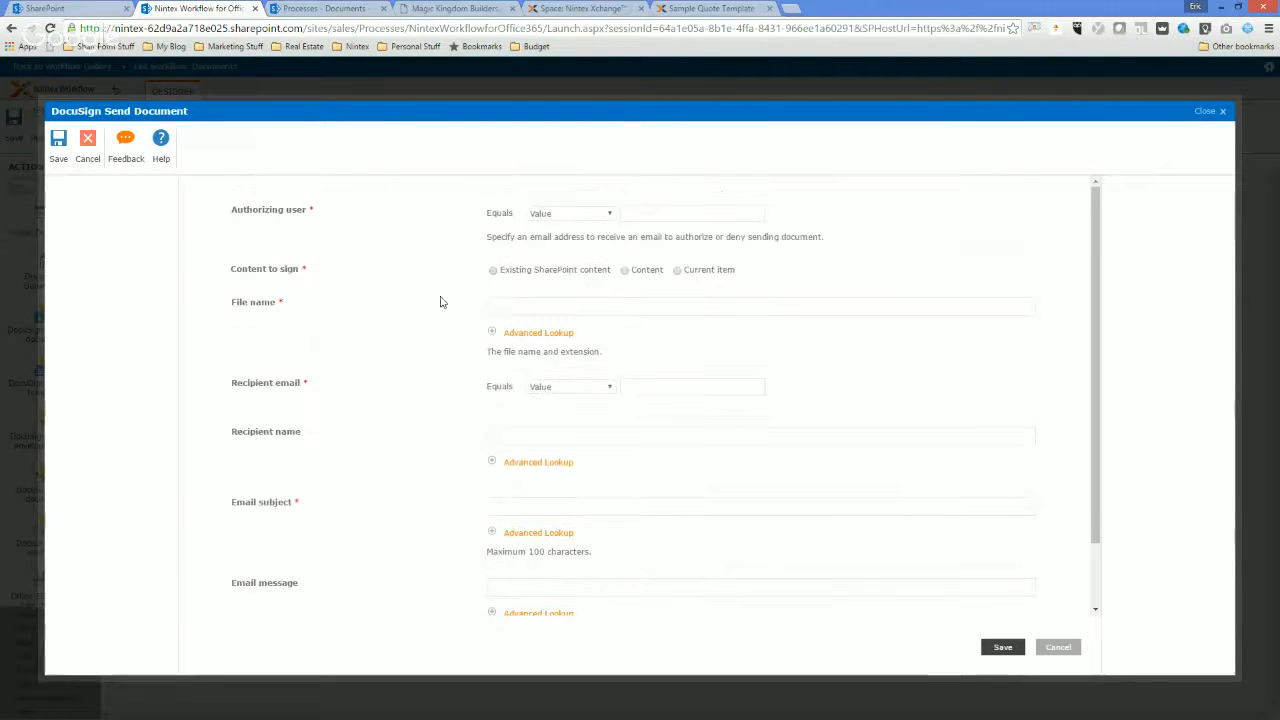
left_click(678, 271)
left_click(658, 212)
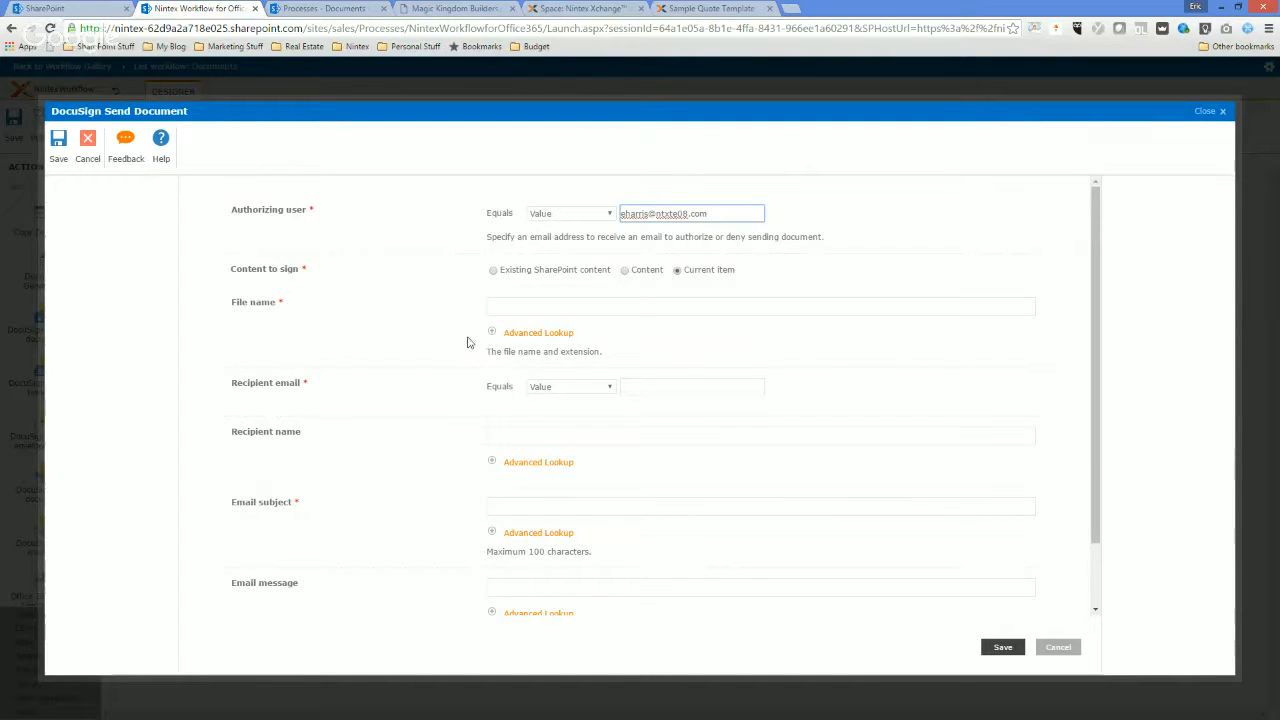
Set the file name of the document to sign to the current item's Name property.
left_click(518, 309)
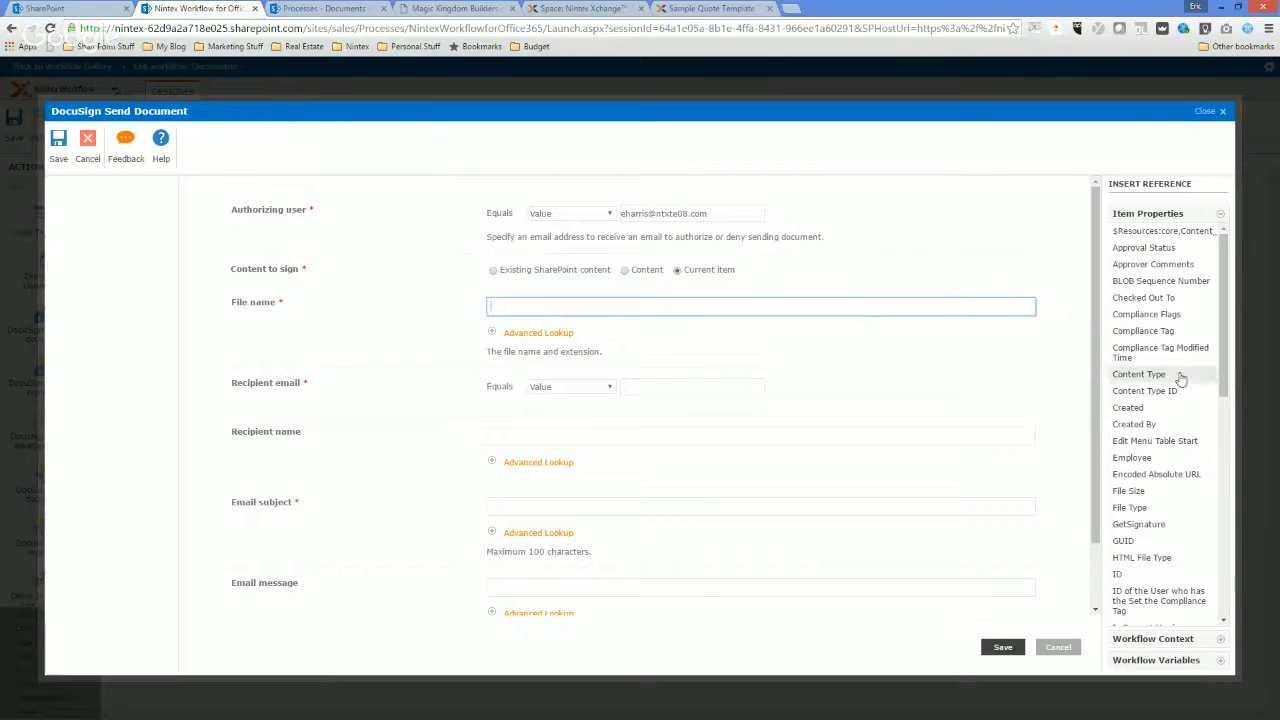
scroll(1175, 400, "down", 5)
left_click(1124, 498)
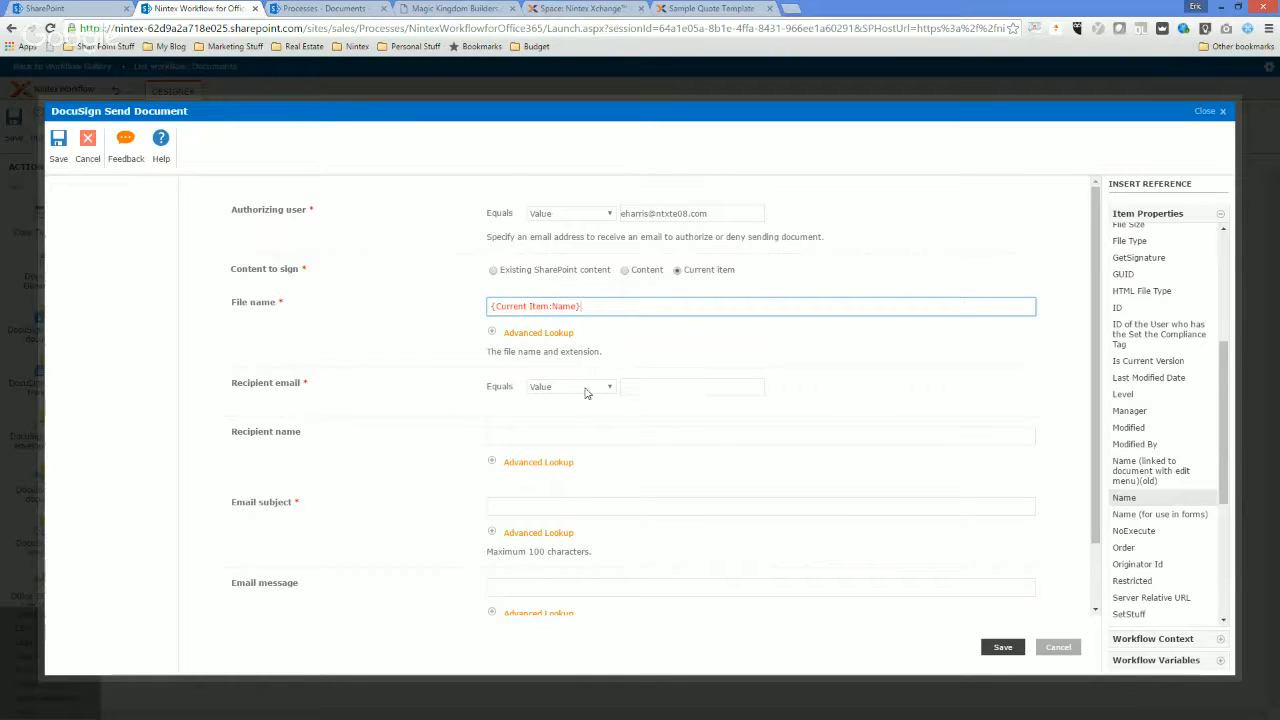
Enter the recipient's email address as a fixed value.
left_click(663, 393)
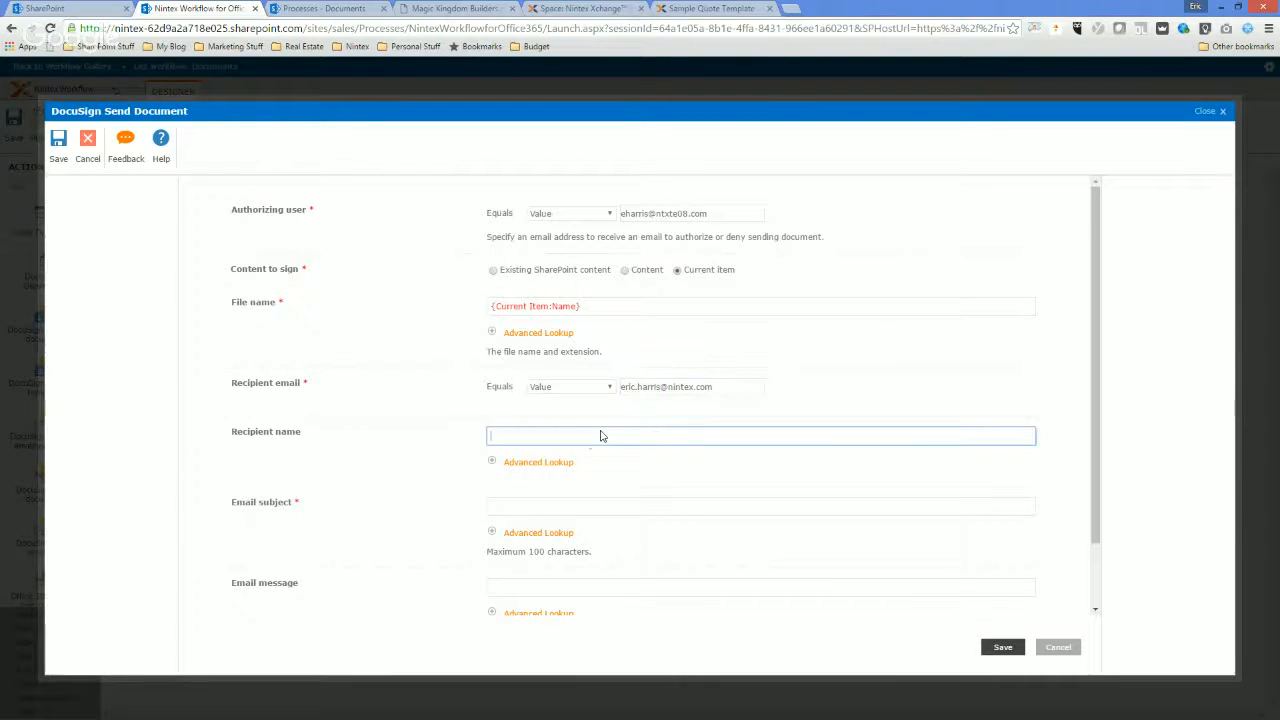
Set up a List Lookup for the recipient name that retrieves the ContactName field from QuoteList.
left_click(588, 437)
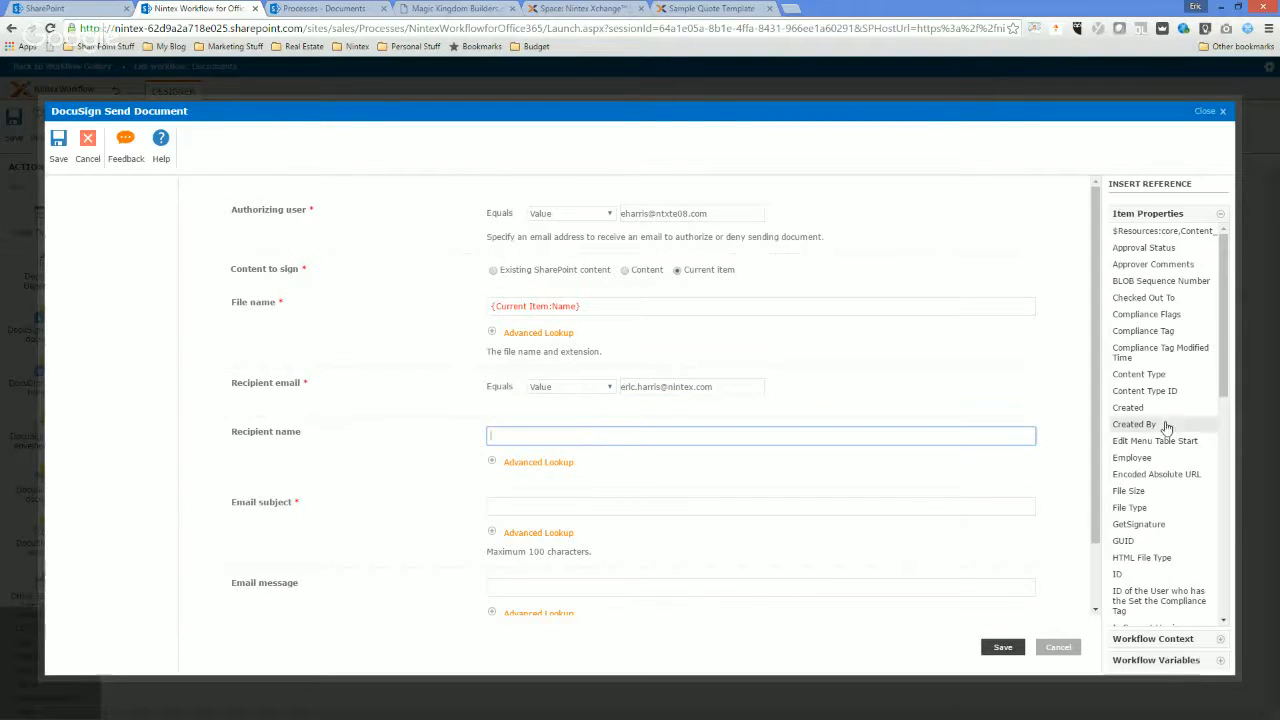
left_click(538, 462)
left_click(578, 498)
left_click(568, 523)
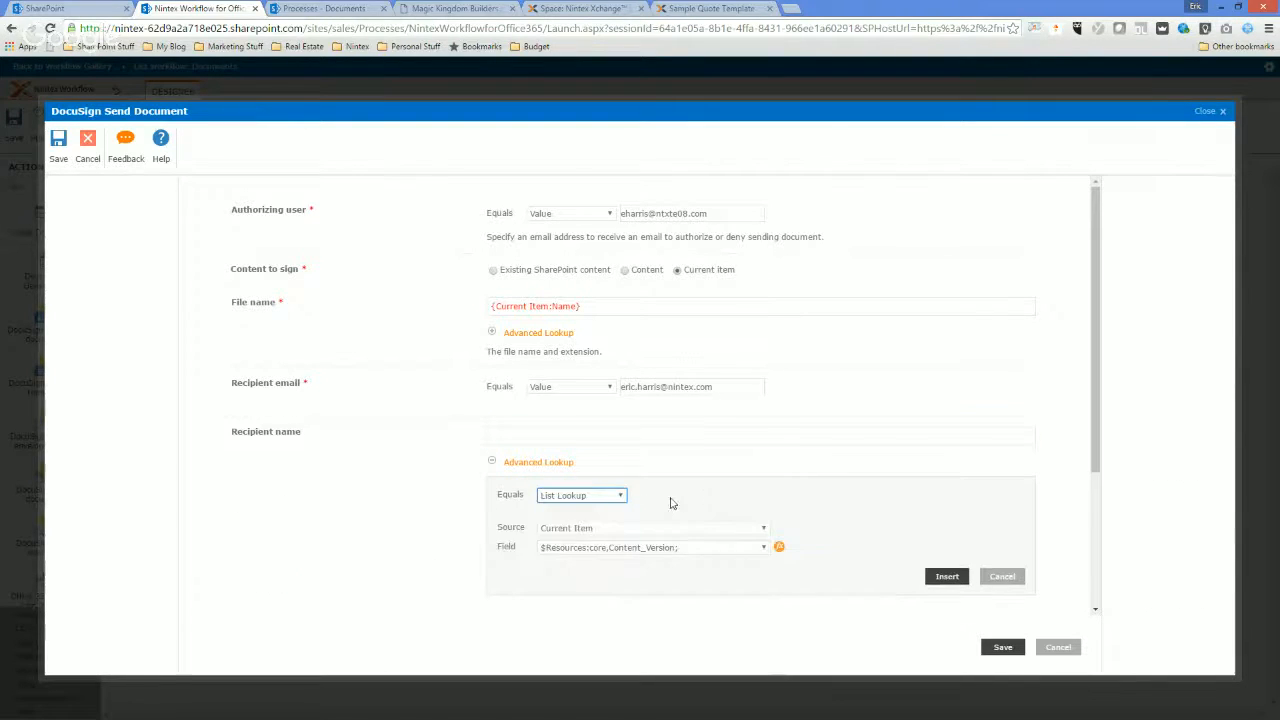
left_click(604, 528)
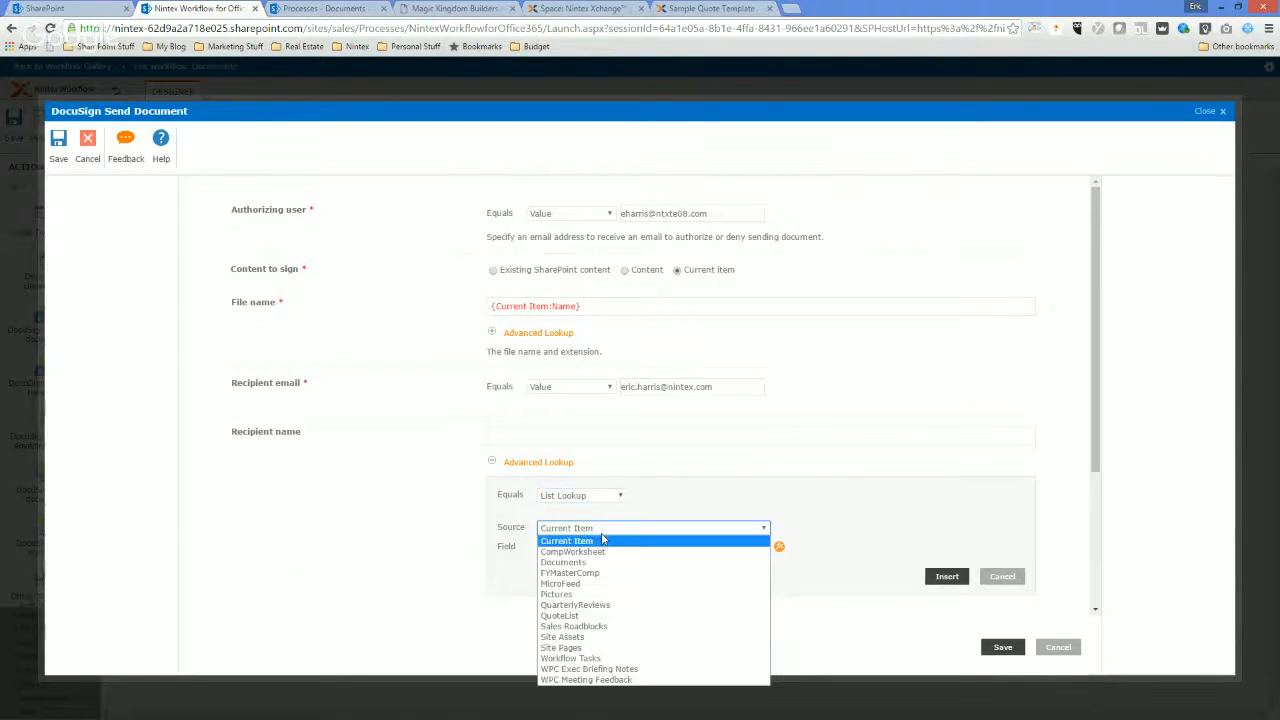
left_click(586, 615)
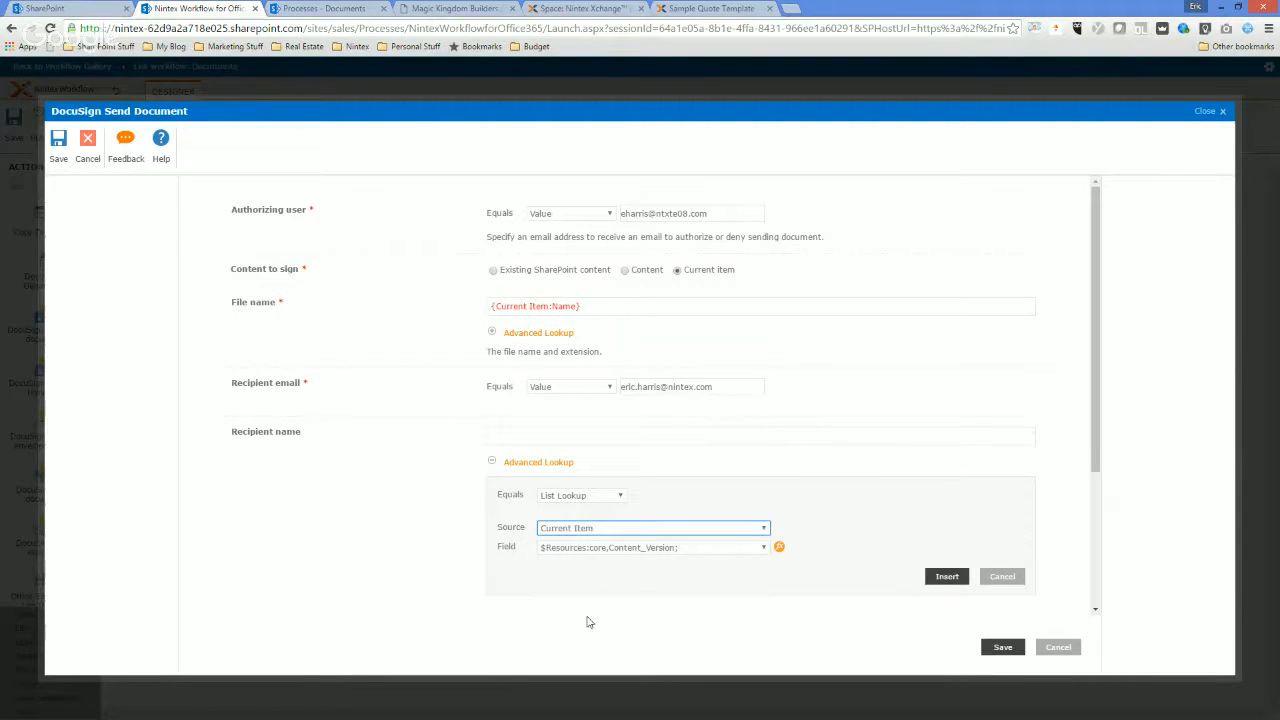
left_click(616, 548)
left_click(598, 427)
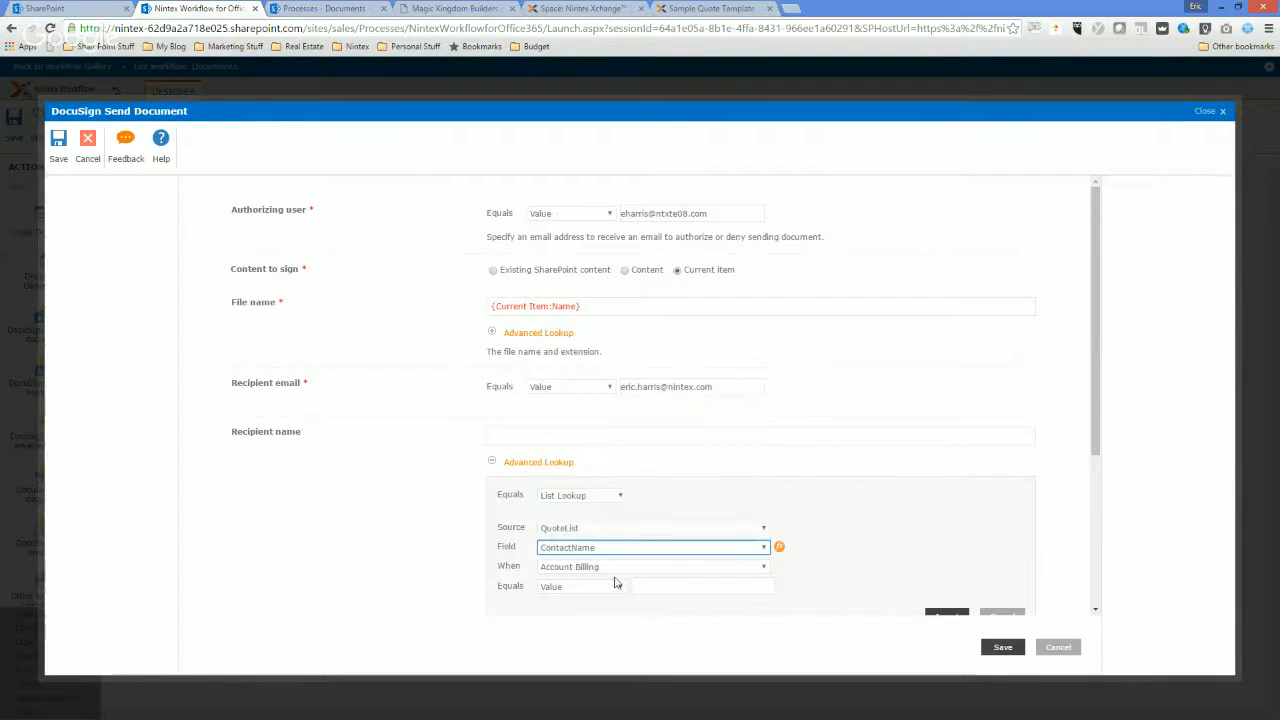
Make the recipient name lookup match on AccountName against a fixed value.
left_click(588, 568)
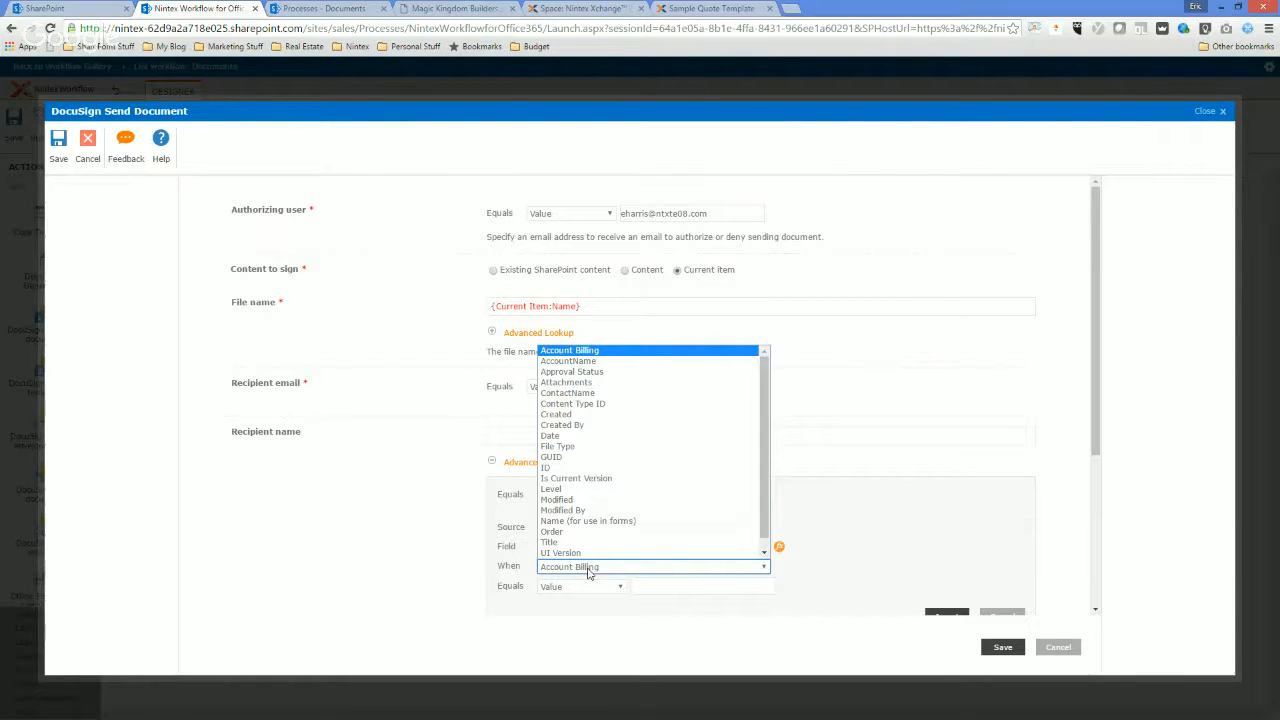
left_click(570, 361)
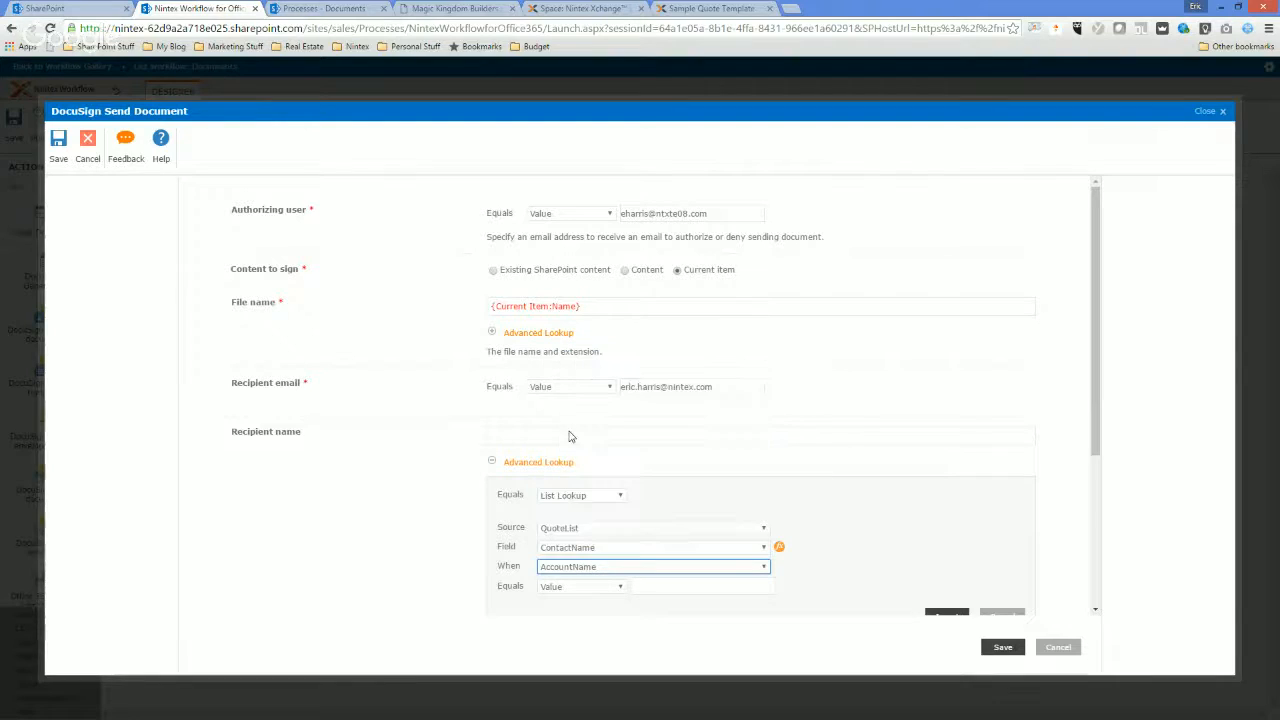
left_click(603, 568)
left_click(666, 586)
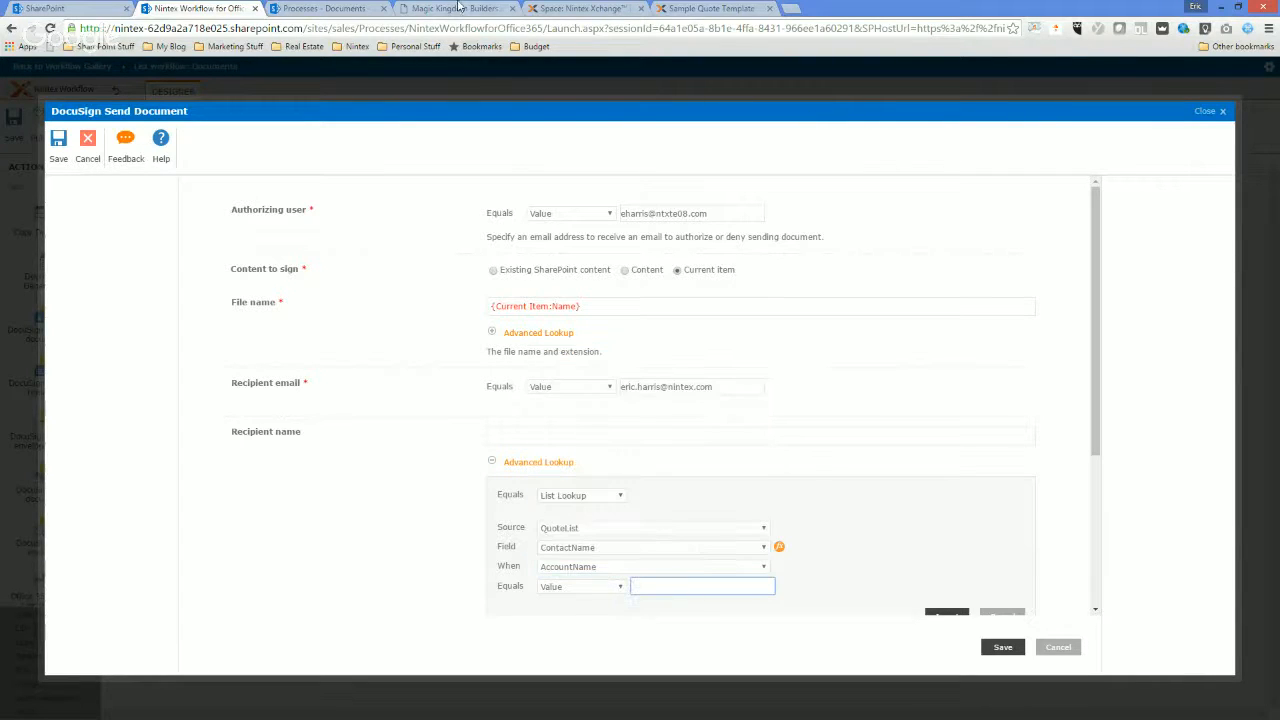
Open QuoteList from the Processes site in SharePoint and copy the Quote Sample item's account name, Magic Kingdom Builders.
left_click(320, 8)
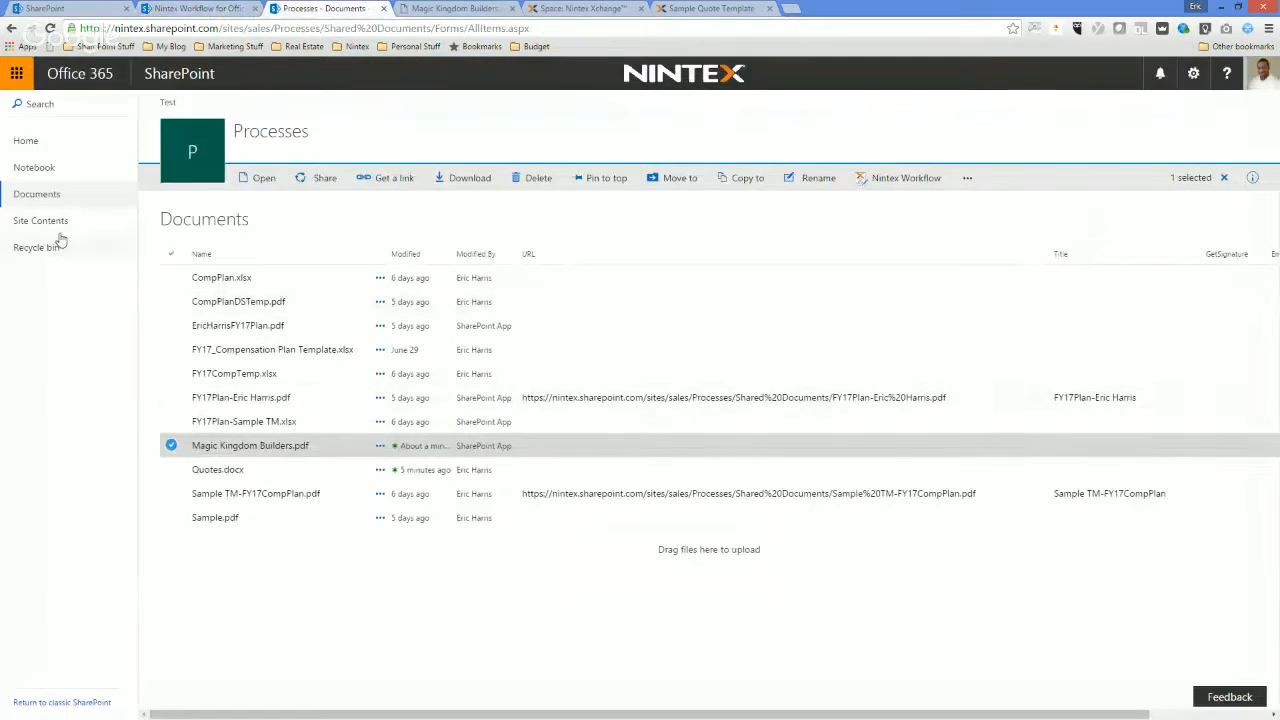
left_click(30, 146)
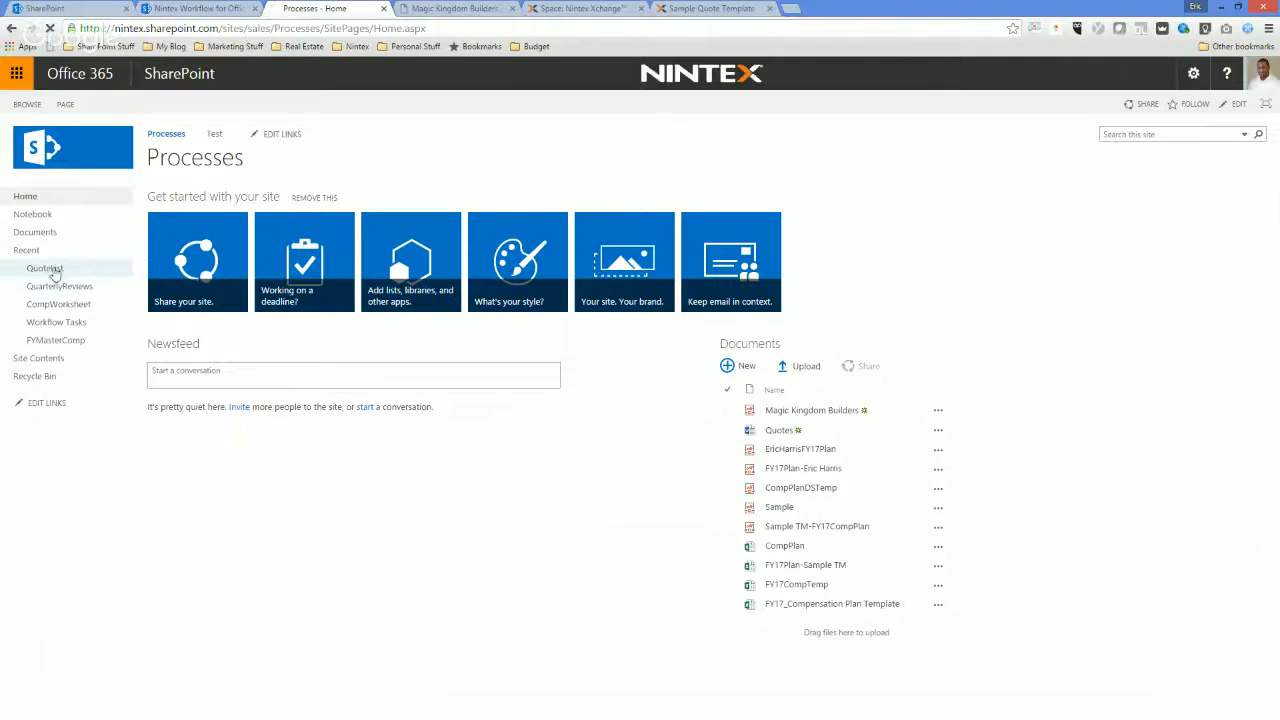
left_click(47, 269)
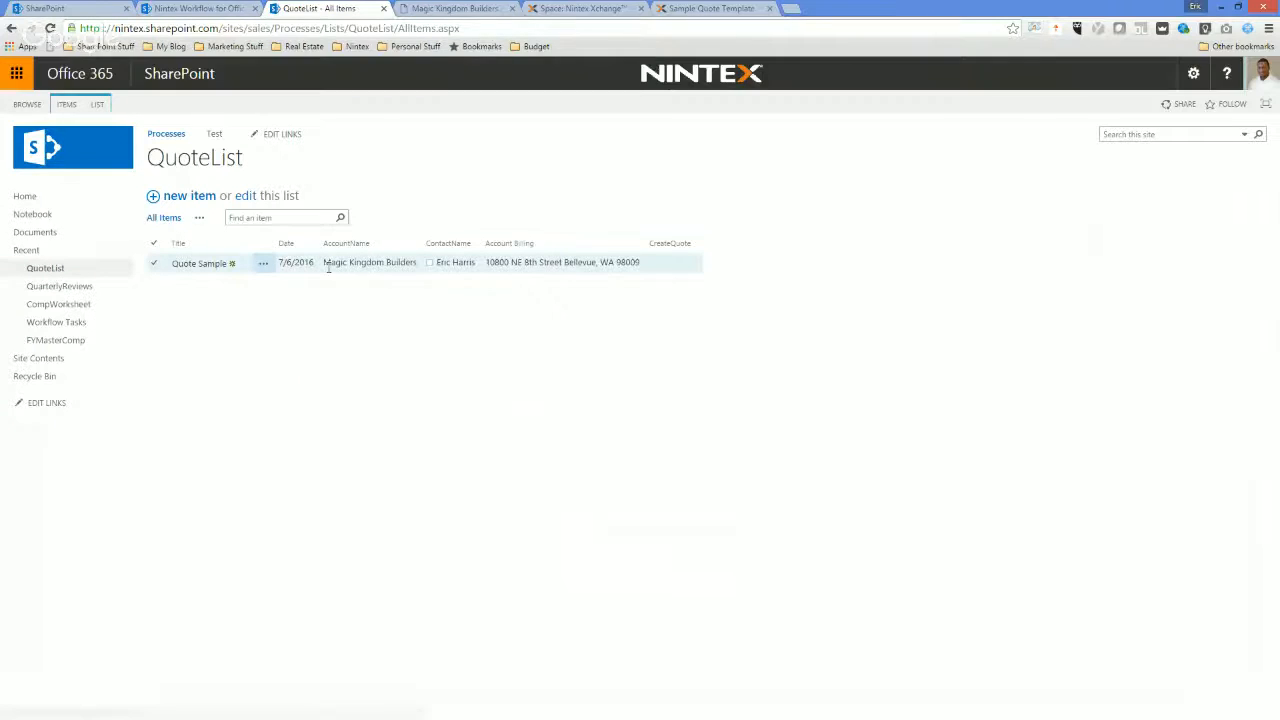
left_click_drag(324, 264, 424, 266)
key("ctrl+c")
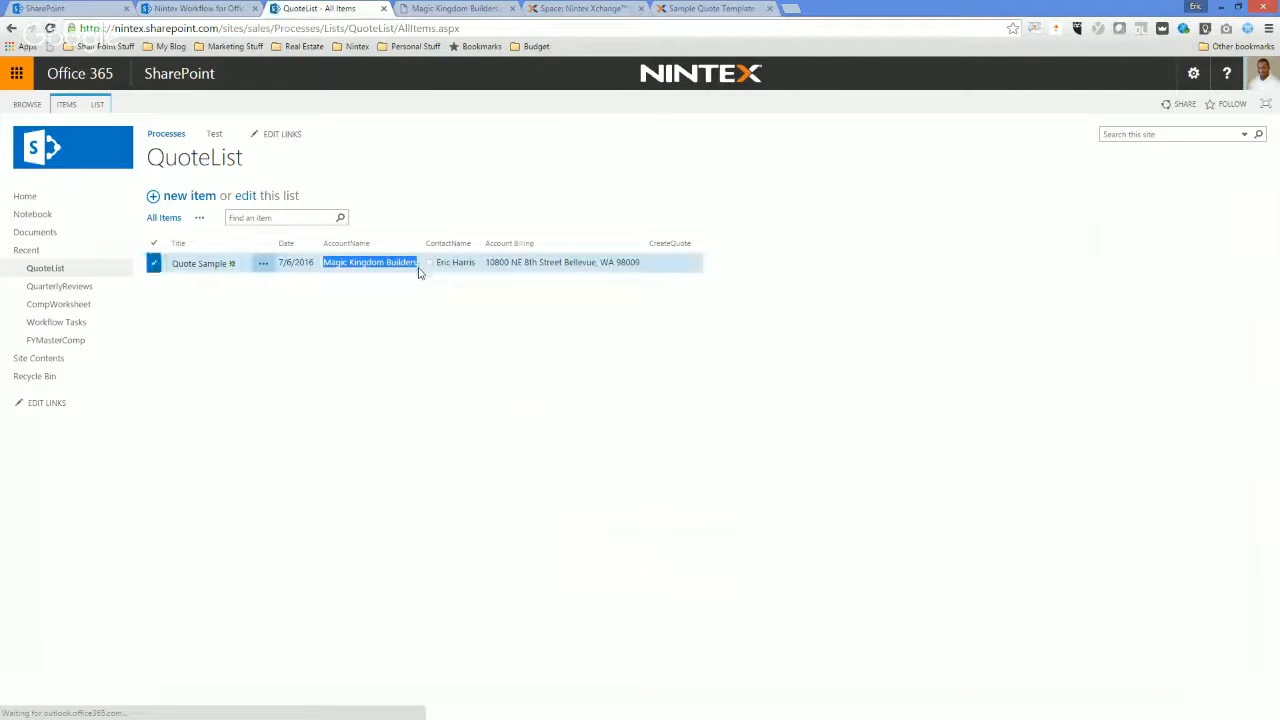
Back in the Nintex designer, paste Magic Kingdom Builders as the AccountName match value and insert the lookup as recipient name.
left_click(182, 9)
left_click(634, 586)
key("ctrl+v")
scroll(900, 562, "down", 2)
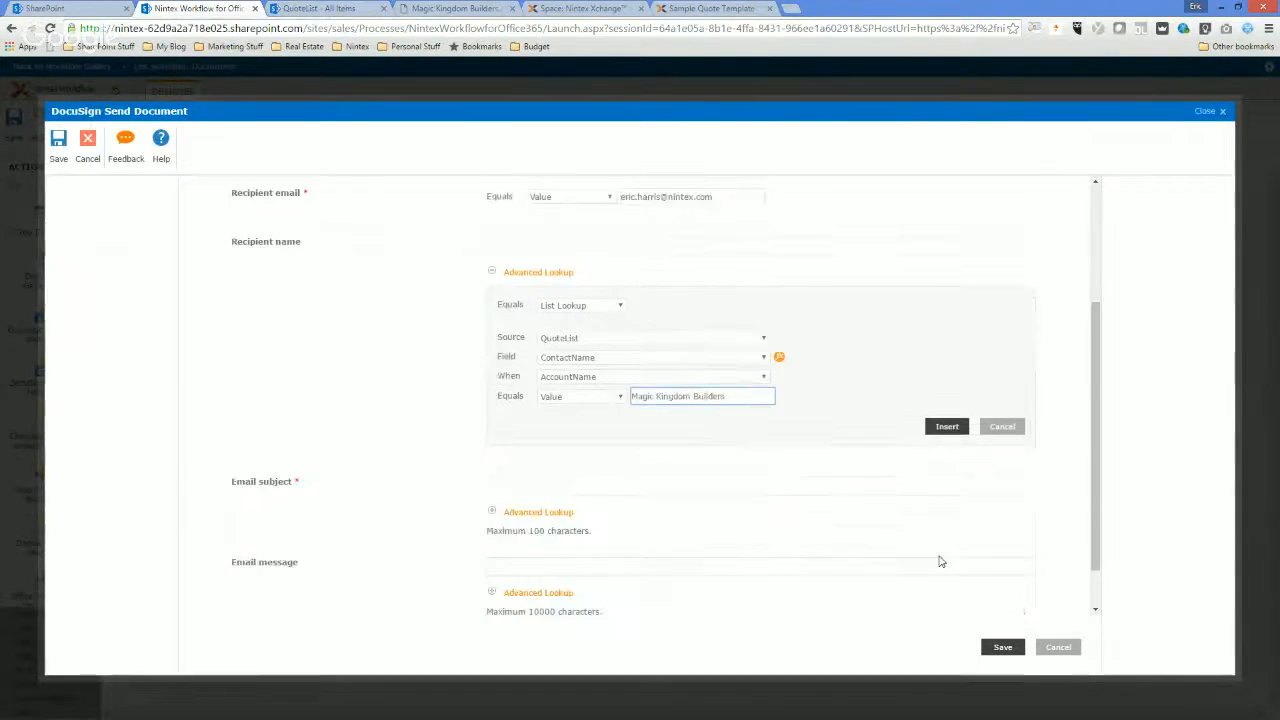
left_click(946, 426)
Enter "Please sign your quote for" as the email subject text.
left_click(501, 432)
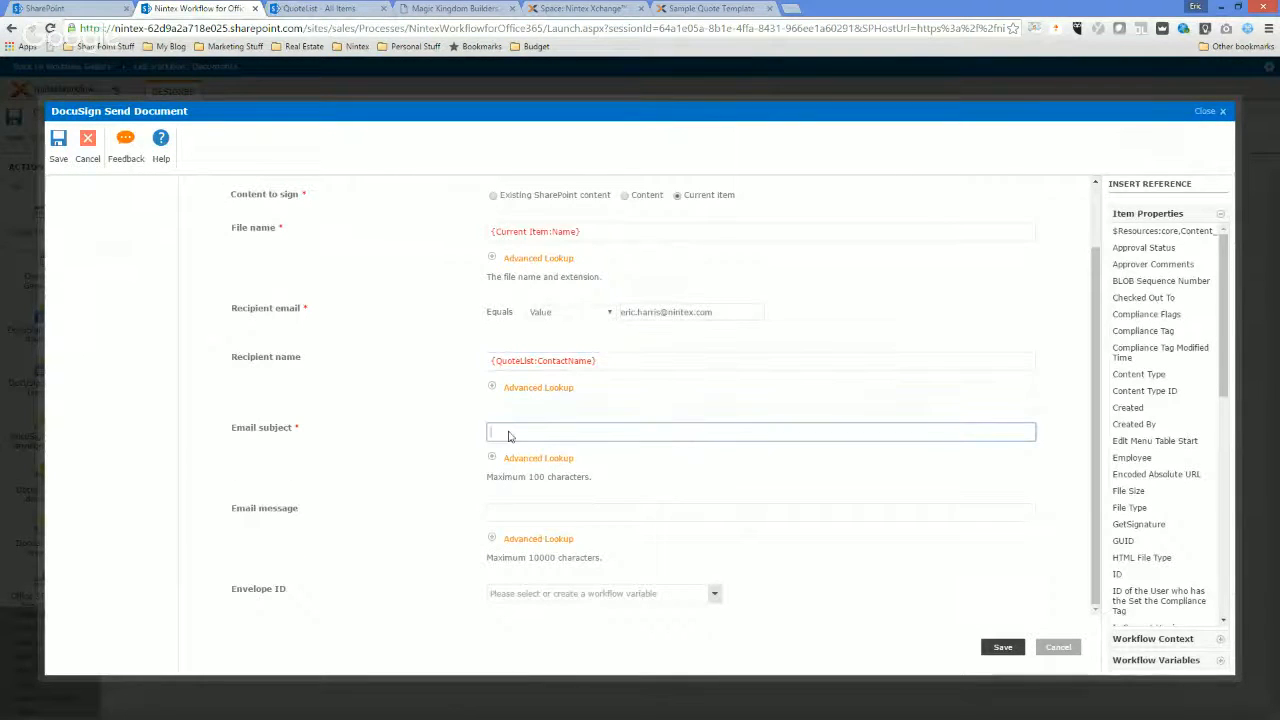
type("Please sign your quote for")
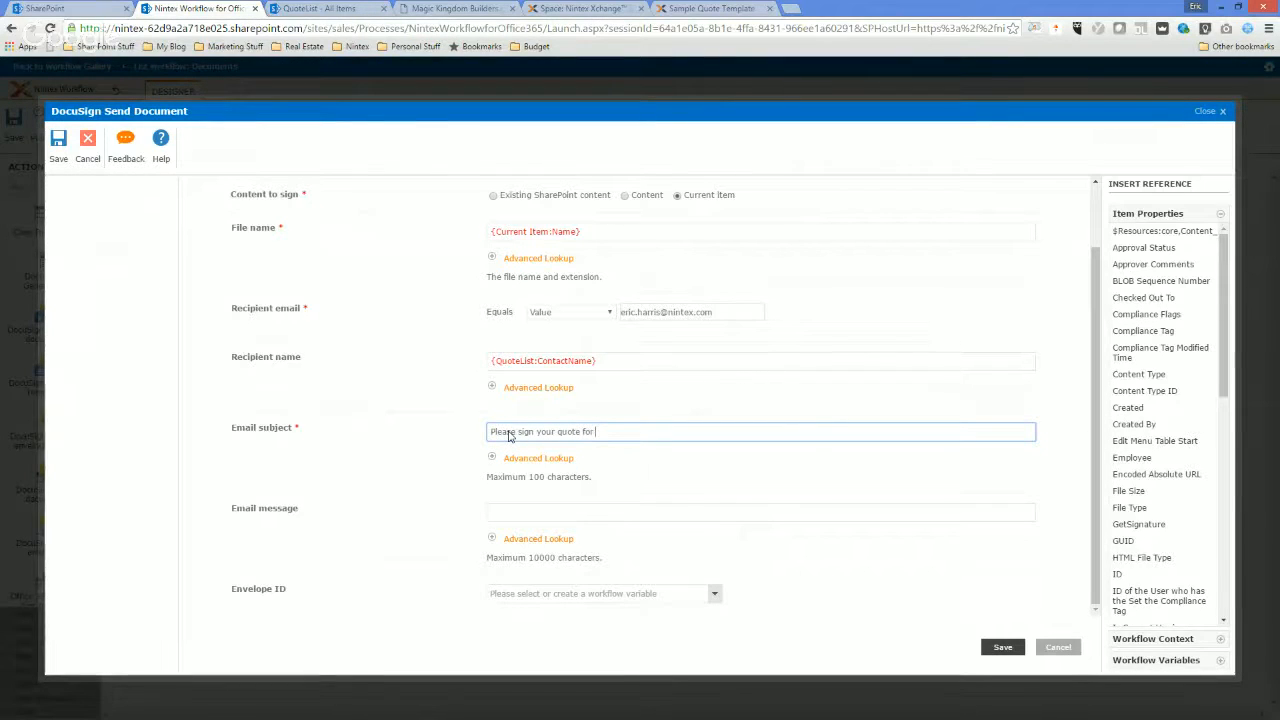
Start a list lookup for the email subject that reads the AccountName field from QuoteList.
left_click(557, 458)
left_click(600, 495)
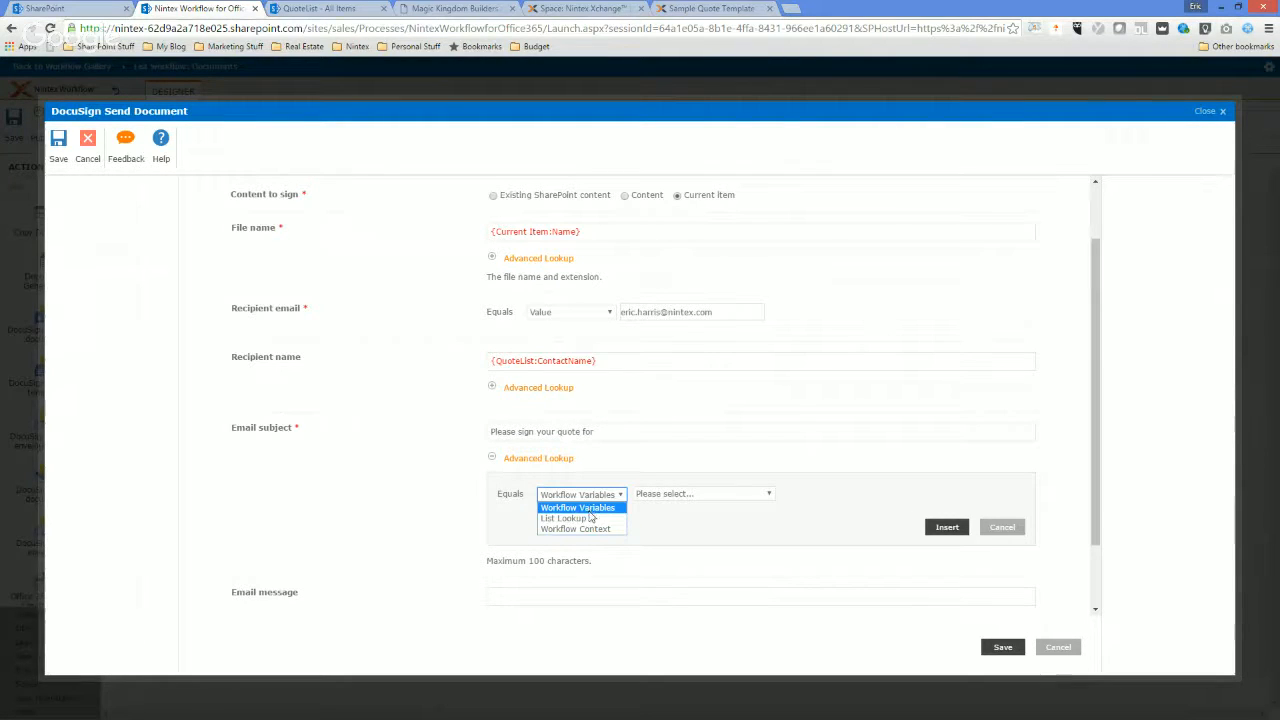
left_click(590, 508)
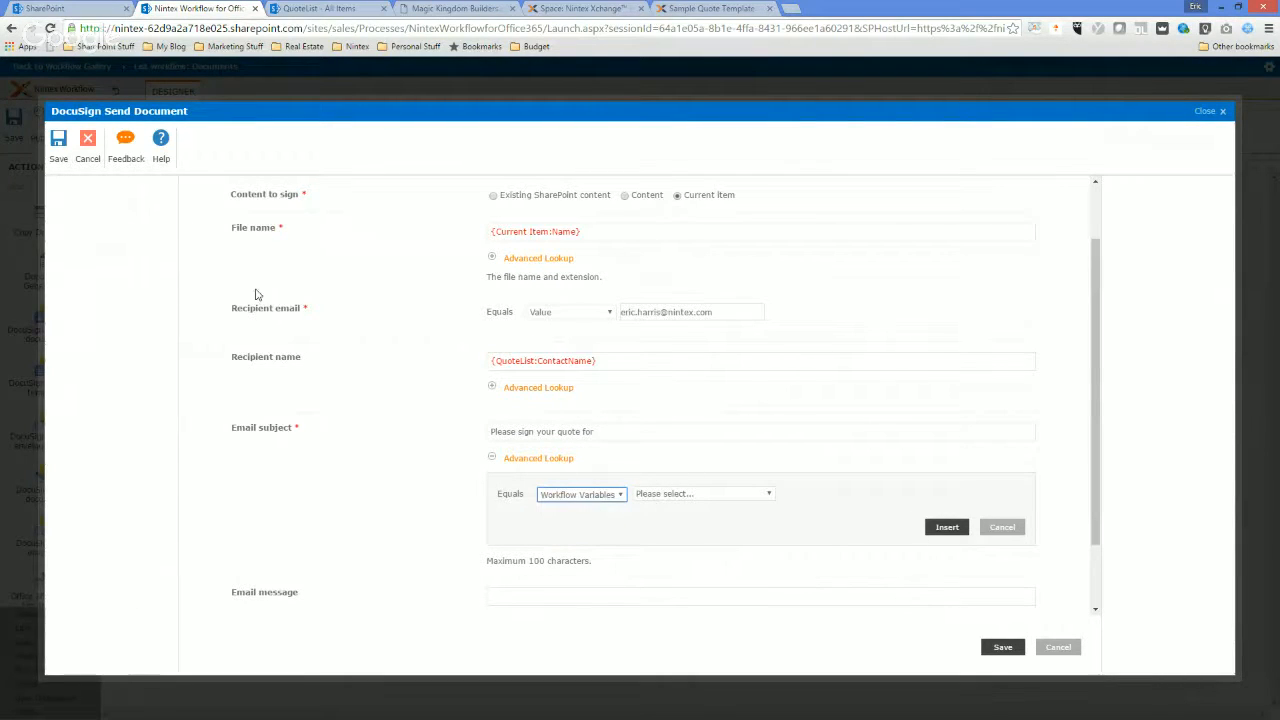
left_click(586, 494)
left_click(618, 517)
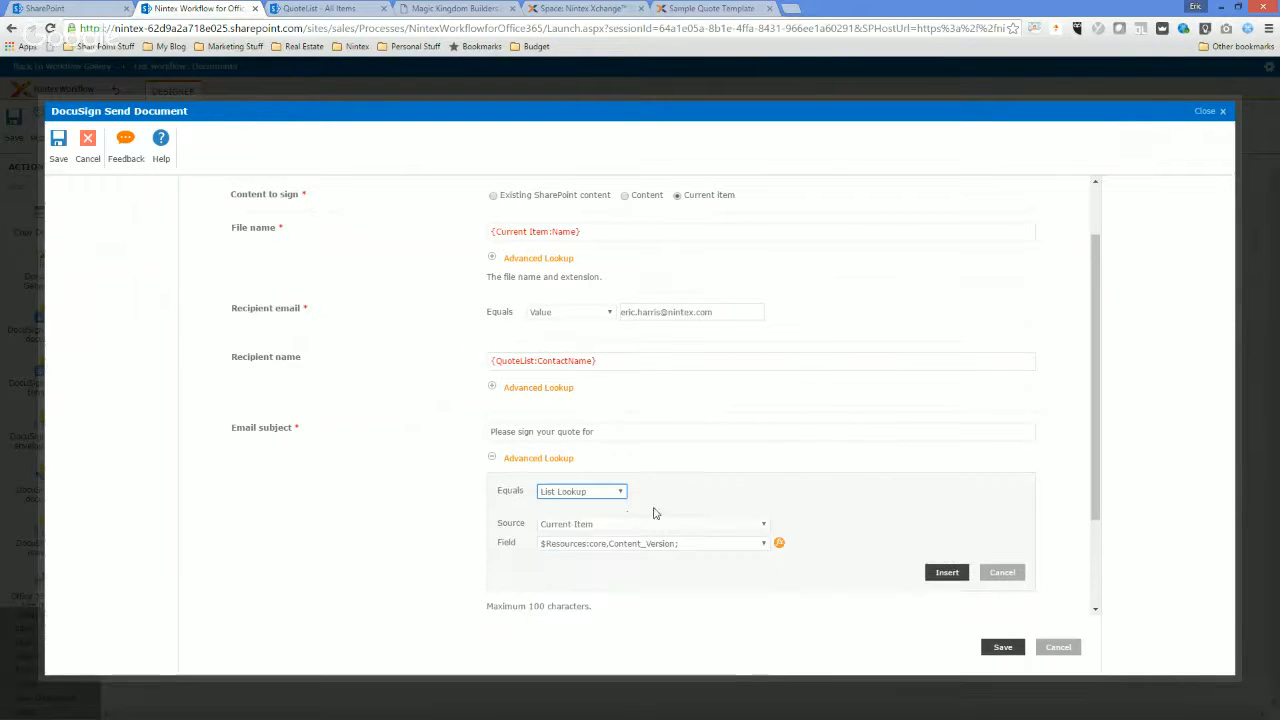
left_click(643, 528)
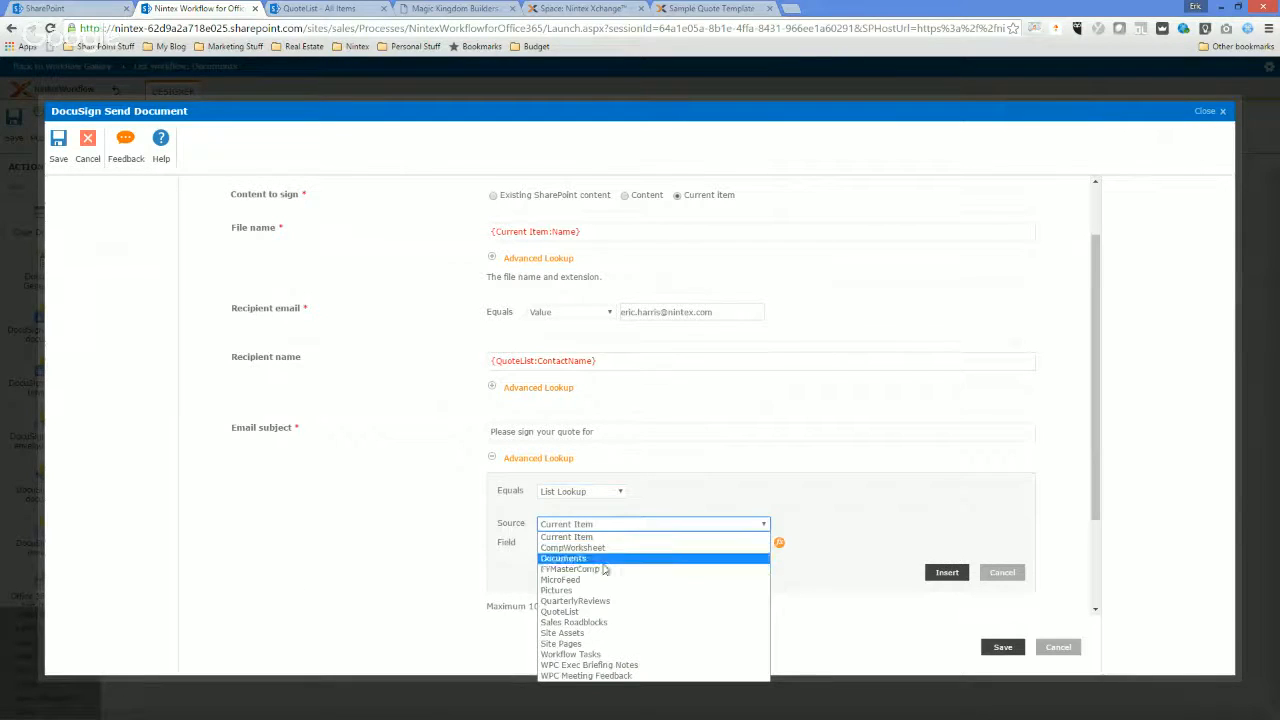
left_click(600, 624)
left_click(603, 544)
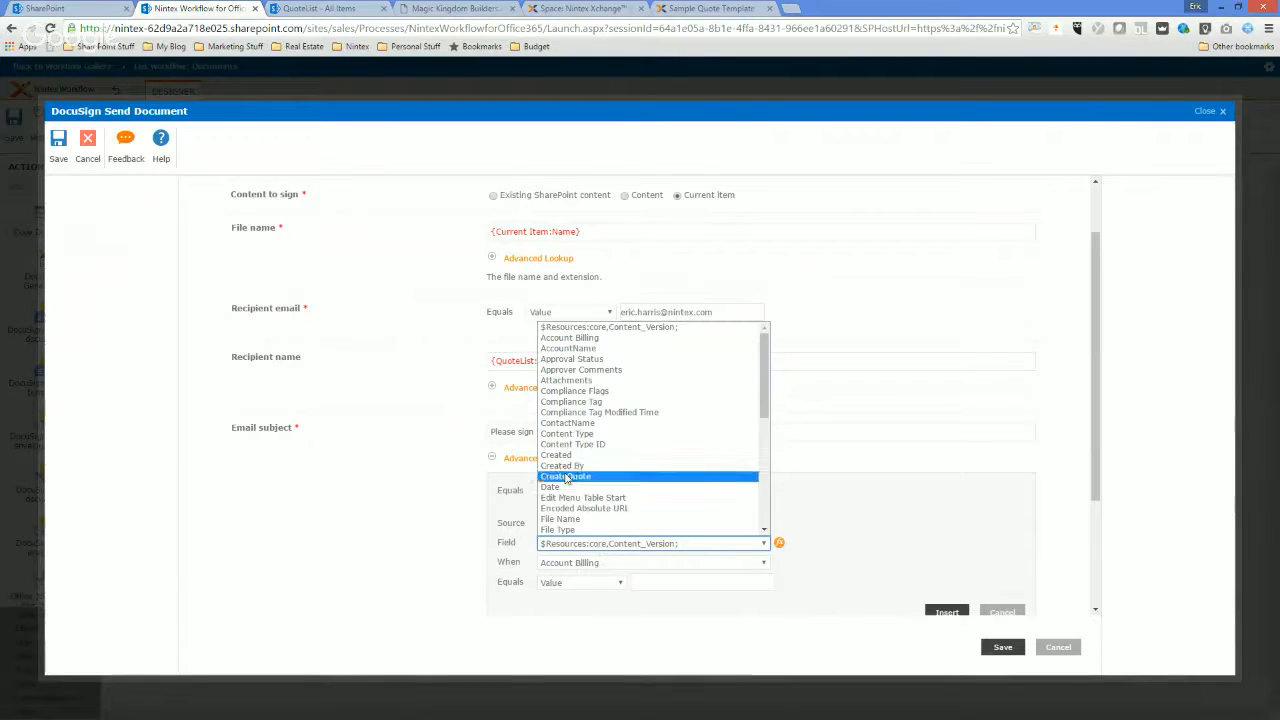
left_click(575, 348)
Match the lookup where AccountName equals the value Magic Kingdom Builders and insert it into the email subject.
left_click(597, 564)
left_click(597, 564)
left_click(597, 564)
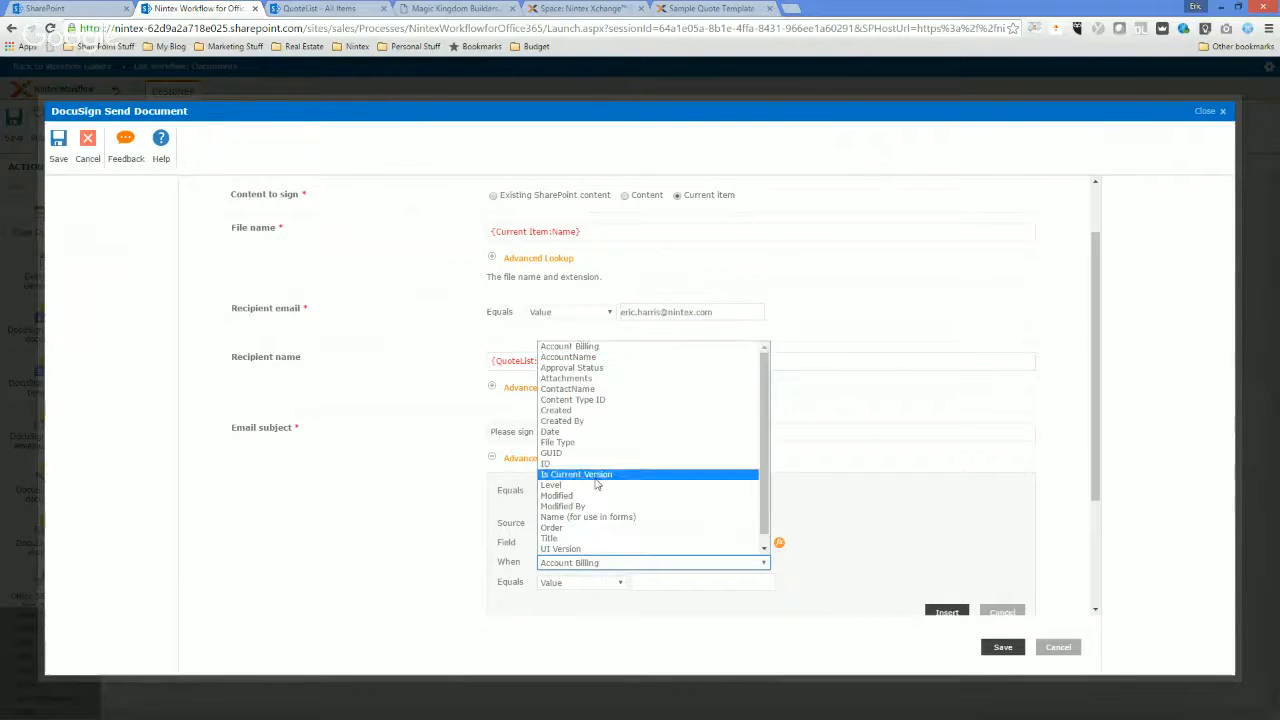
left_click(585, 362)
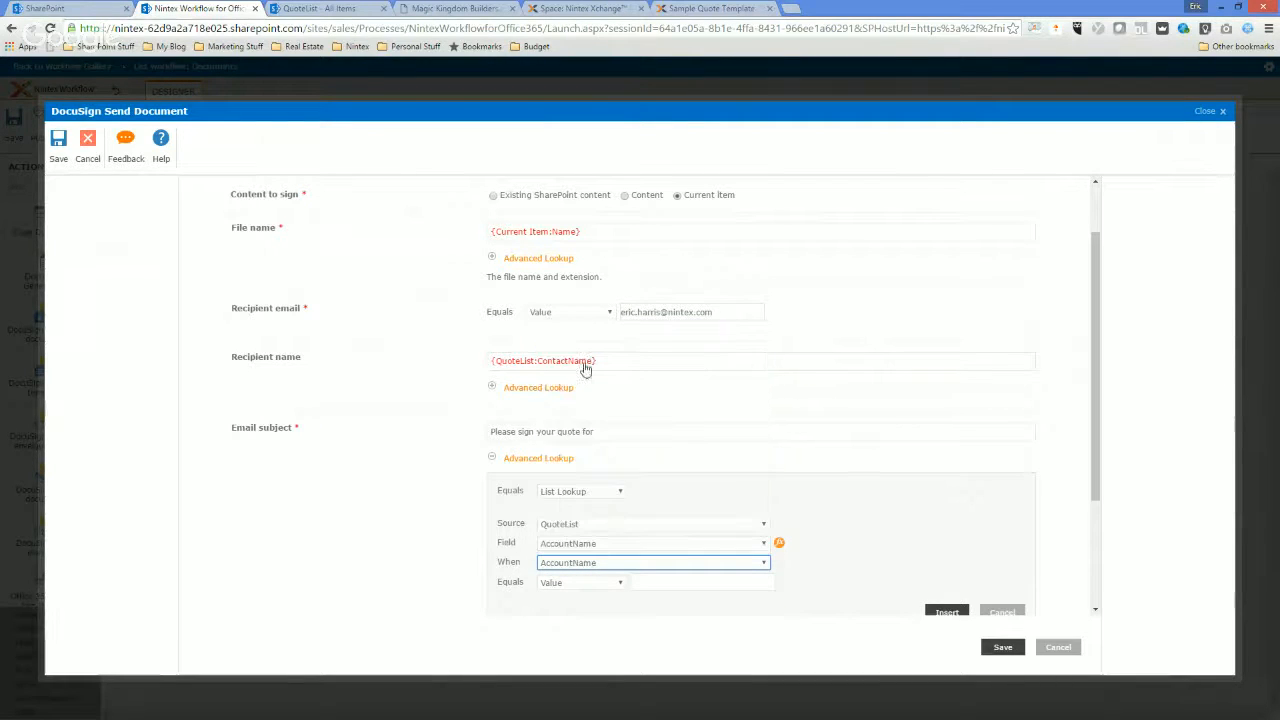
left_click(645, 581)
key("ctrl+v")
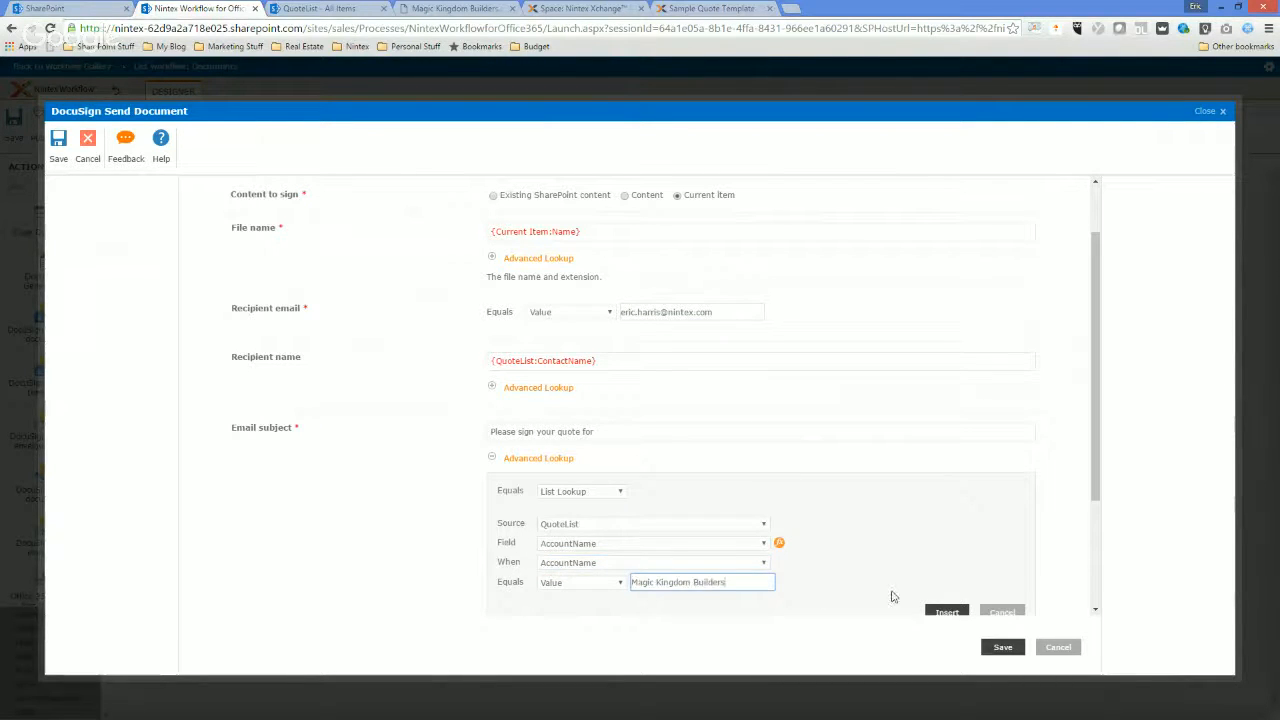
left_click(947, 613)
Enter "This is your quote to sign" as the email message.
left_click(530, 514)
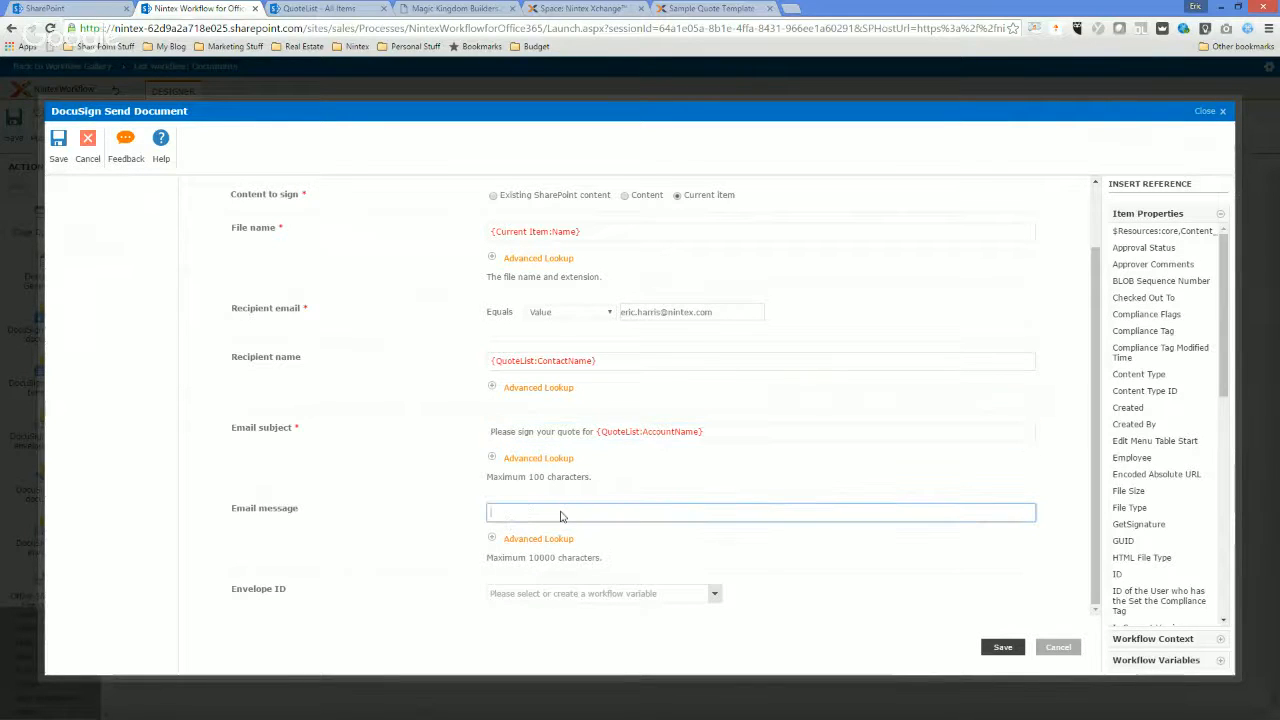
type("This is your quote to sign")
Store the envelope ID in a new text workflow variable named EnvID and save the DocuSign send document action.
left_click(527, 593)
left_click(560, 651)
type("EnvID")
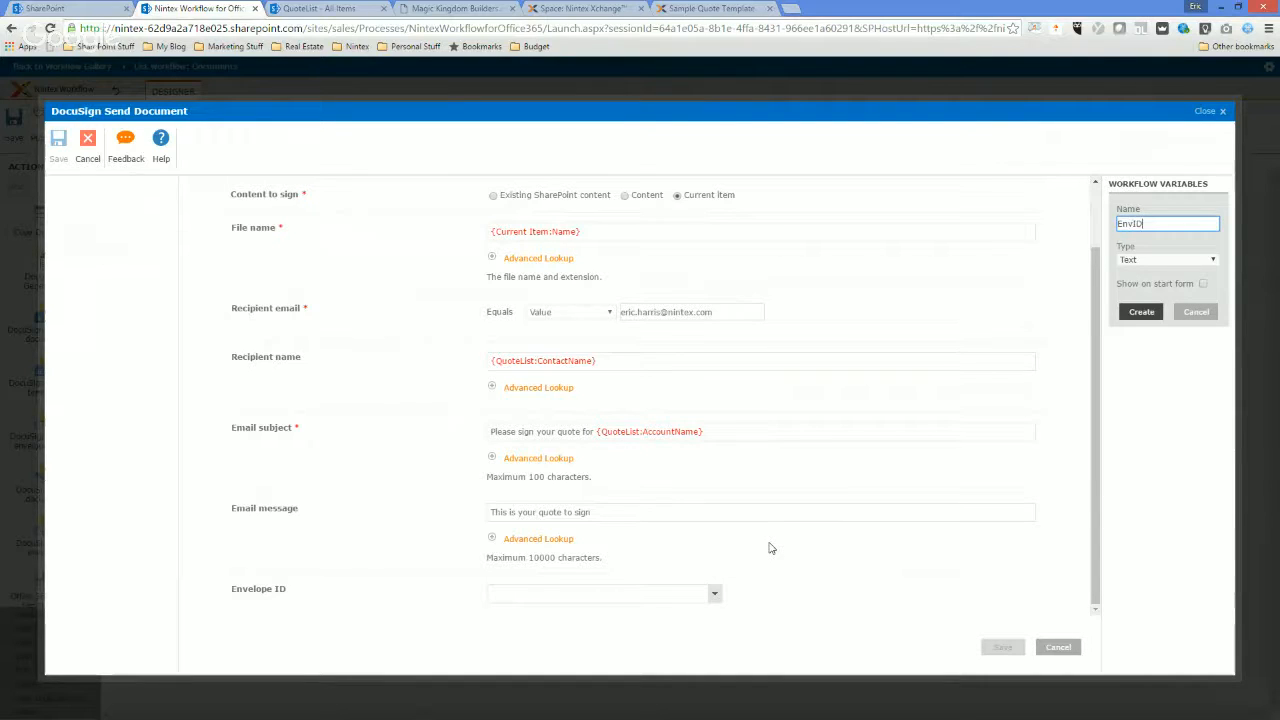
key("Return")
left_click(1003, 647)
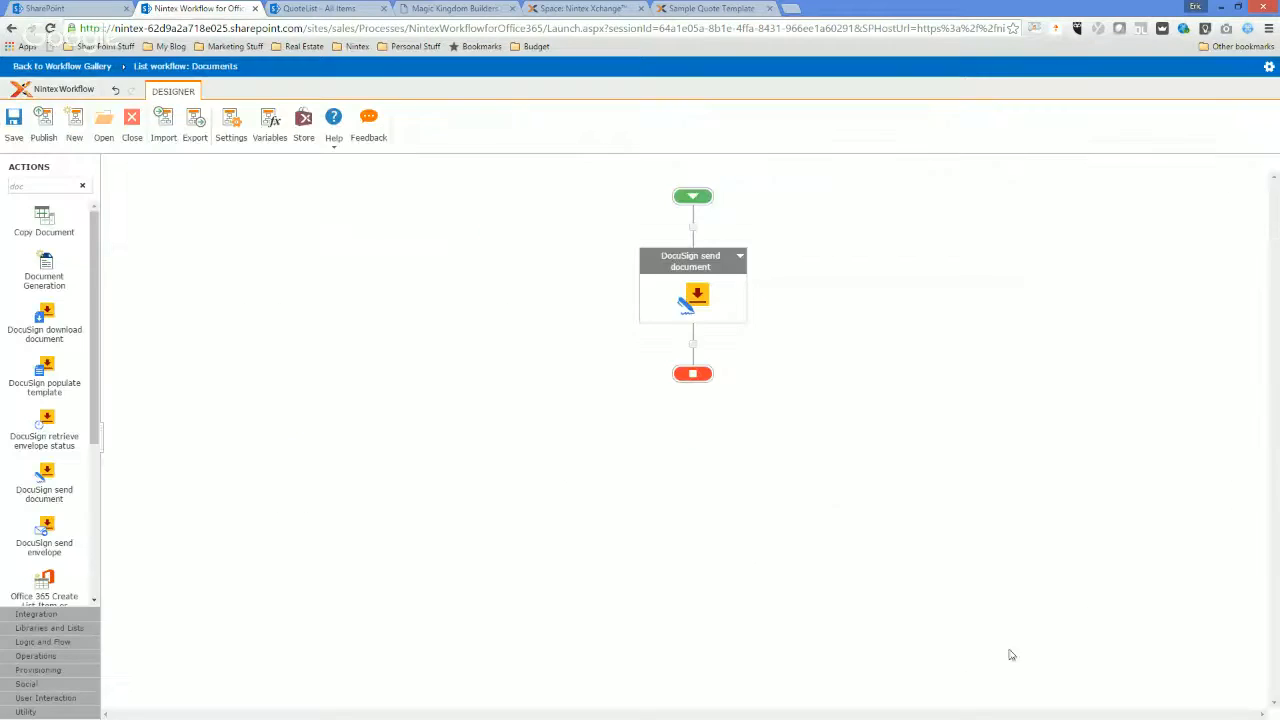
Find the Log to History List action and add it below the DocuSign send document action.
left_click(29, 182)
type("log")
left_click_drag(47, 220, 695, 345)
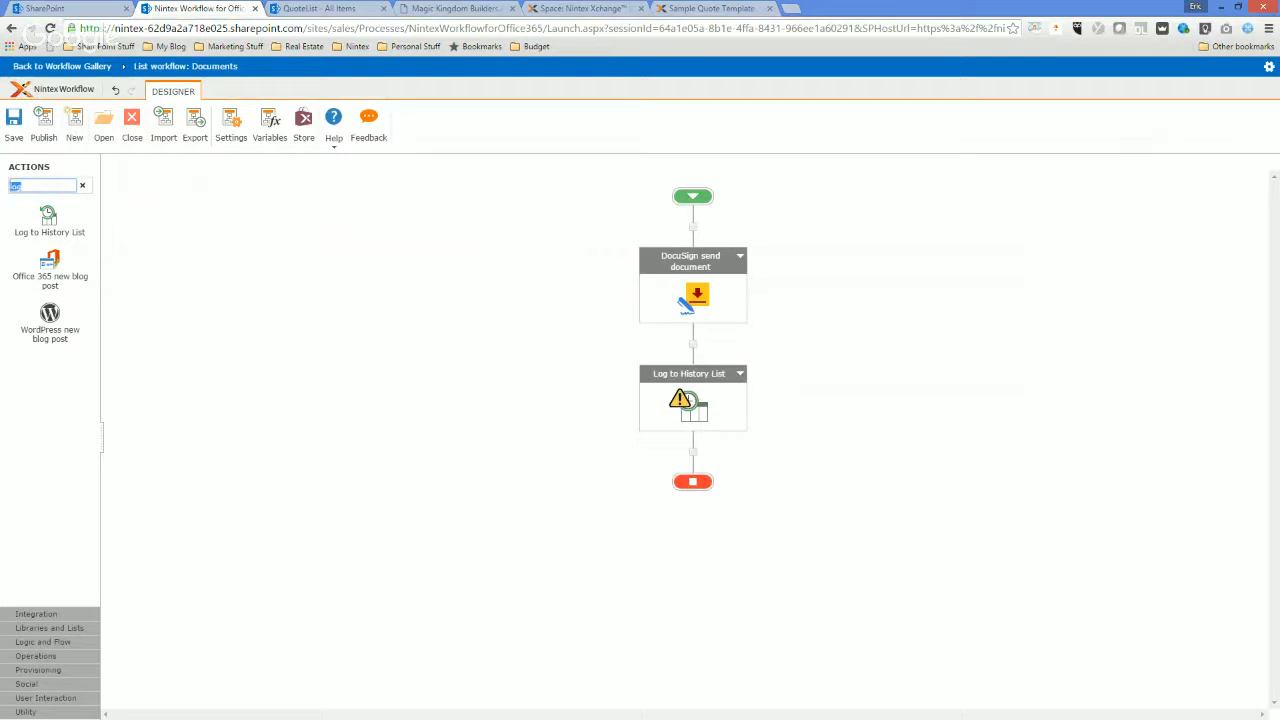
Find the Pause for Duration action and add it below Log to History List.
type("tri")
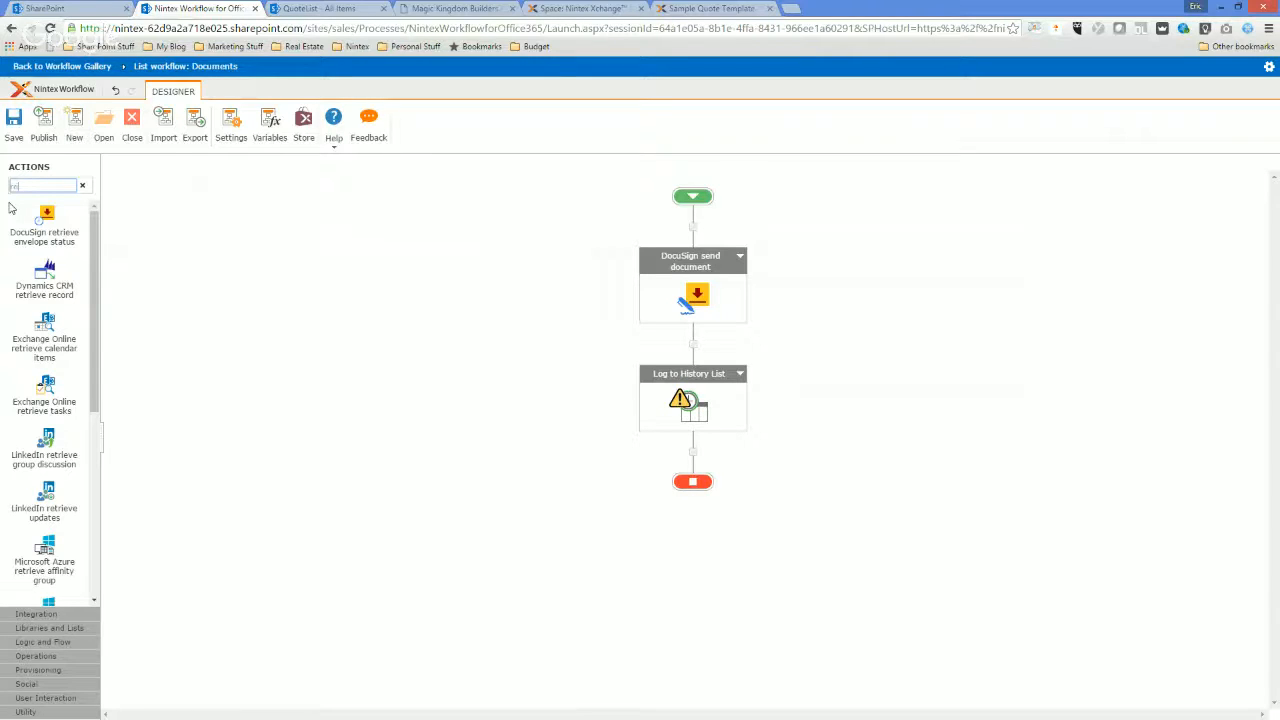
key("BackSpace")
key("BackSpace")
type("paus")
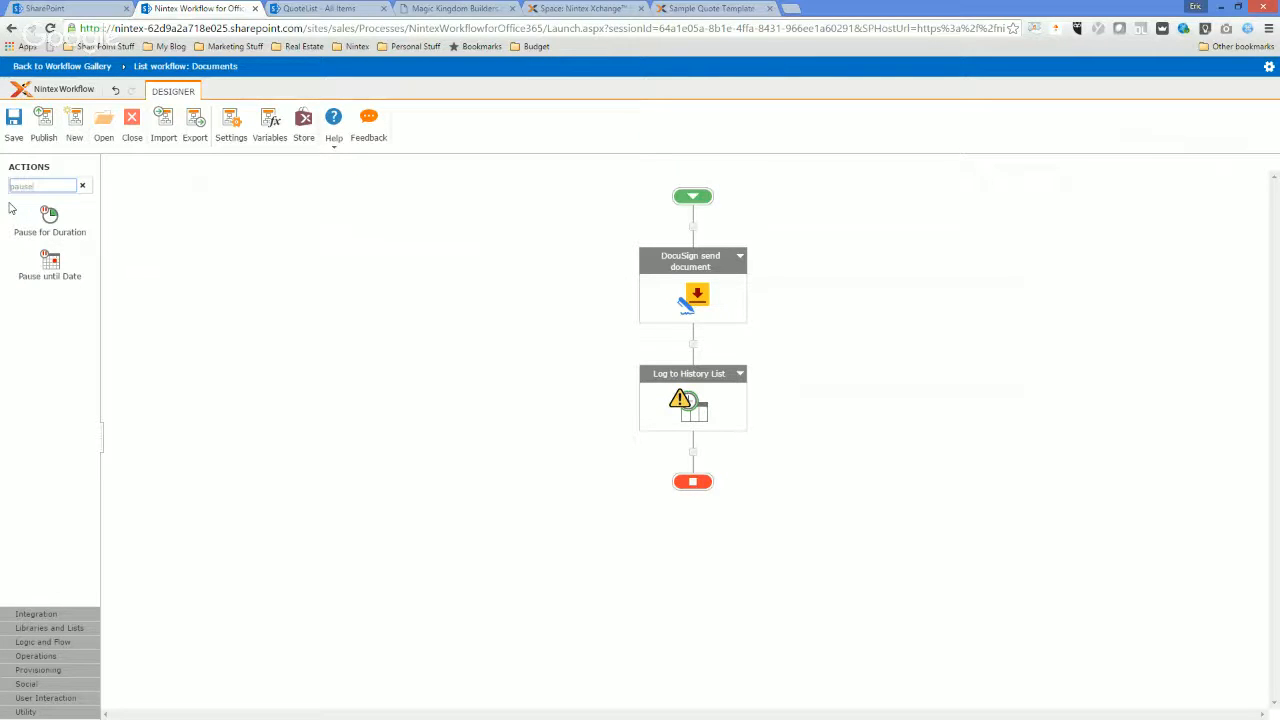
left_click_drag(50, 216, 700, 460)
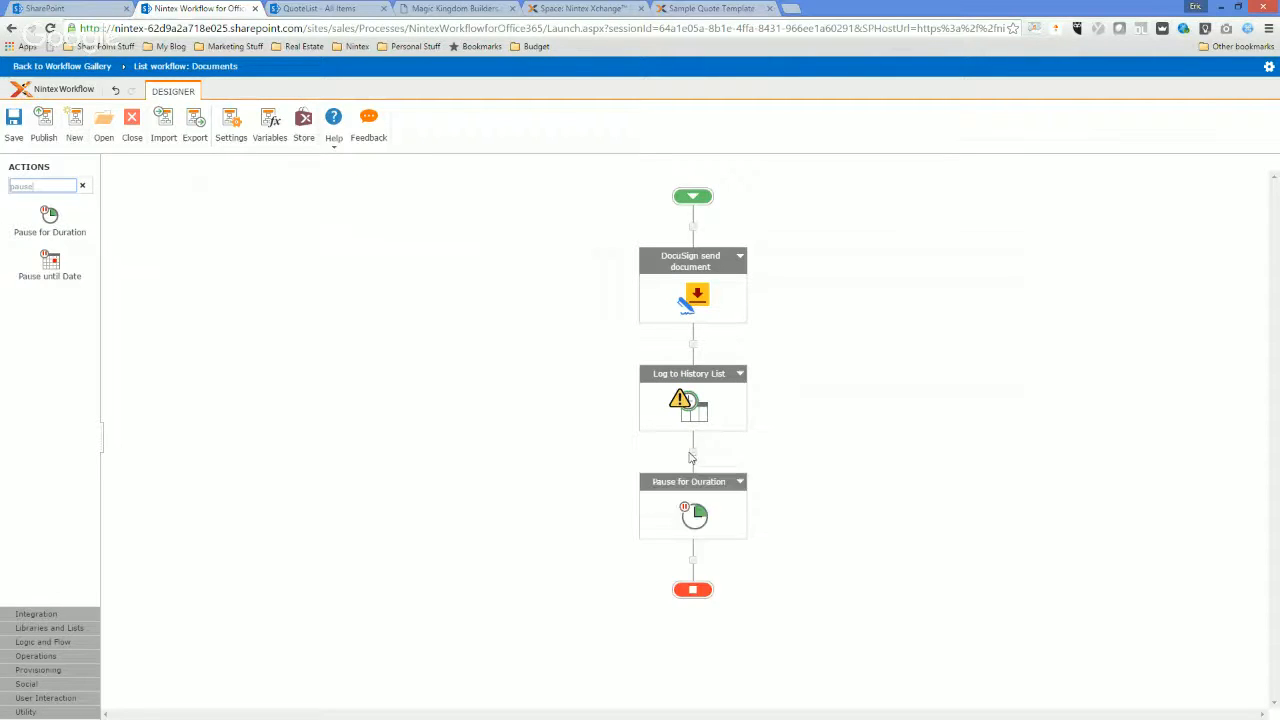
Add the DocuSign retrieve envelope status action below the pause, followed by the DocuSign download document action.
type("retri")
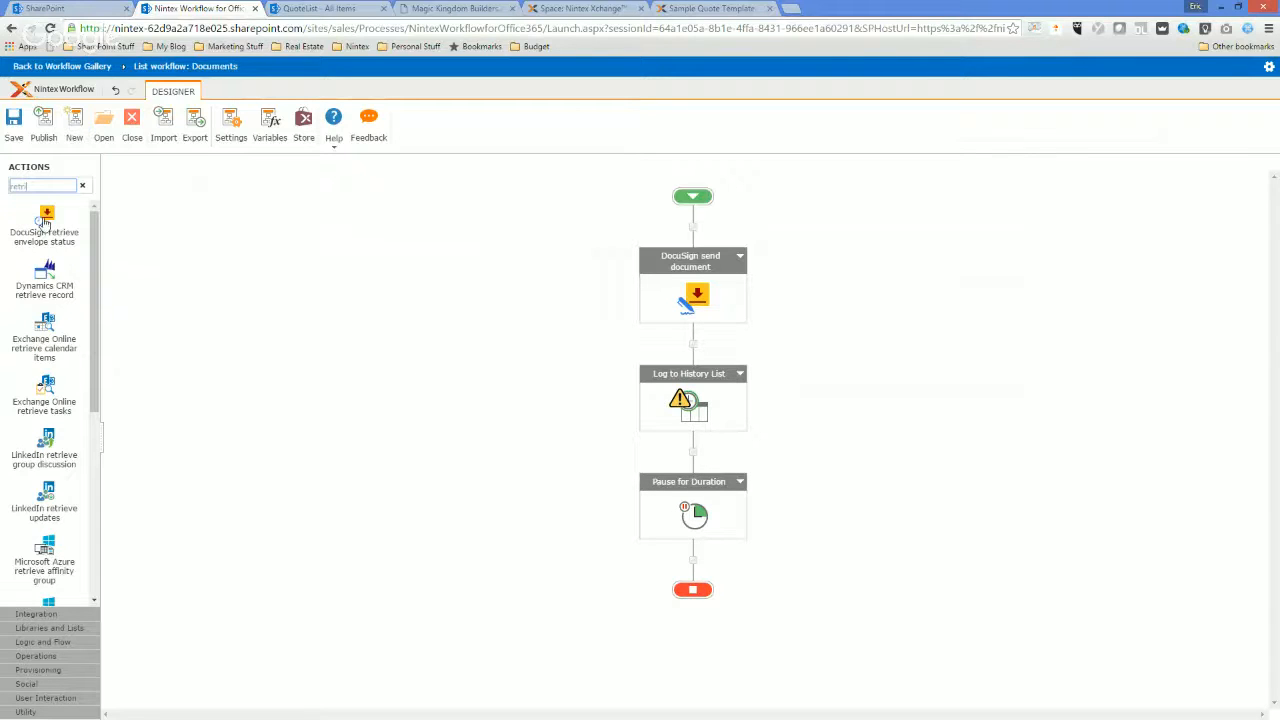
left_click_drag(46, 218, 693, 560)
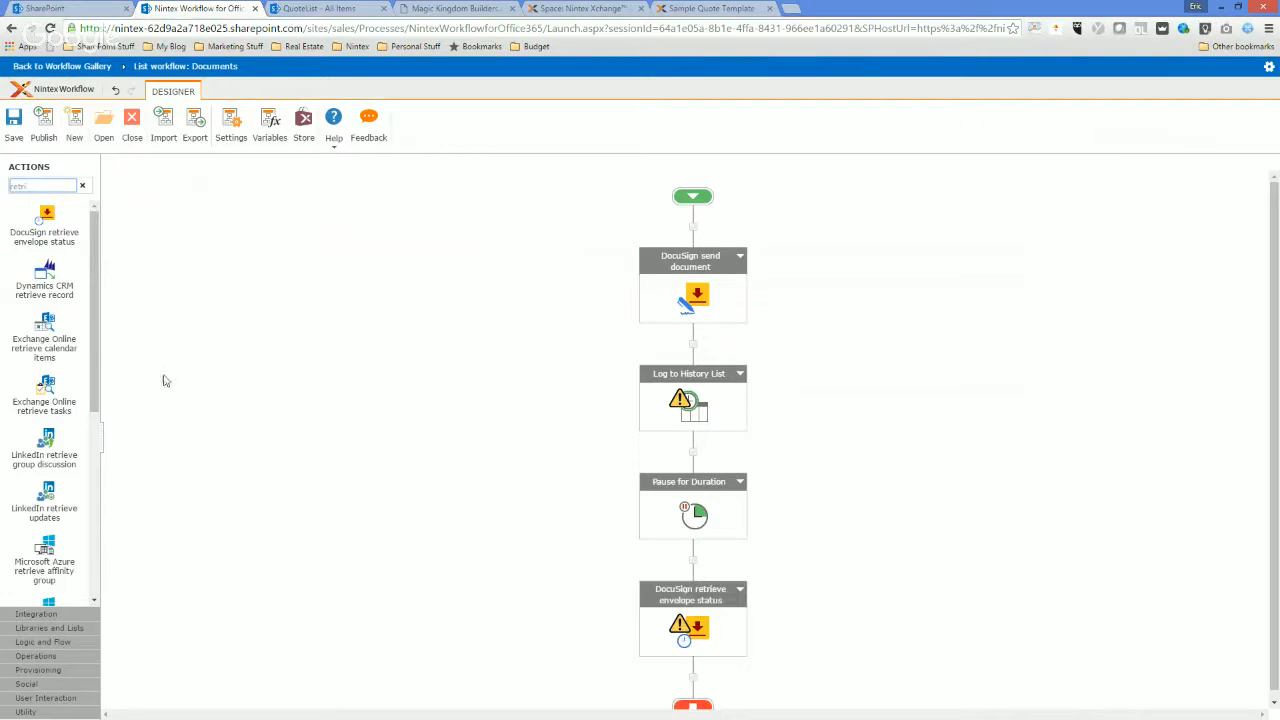
type("downl")
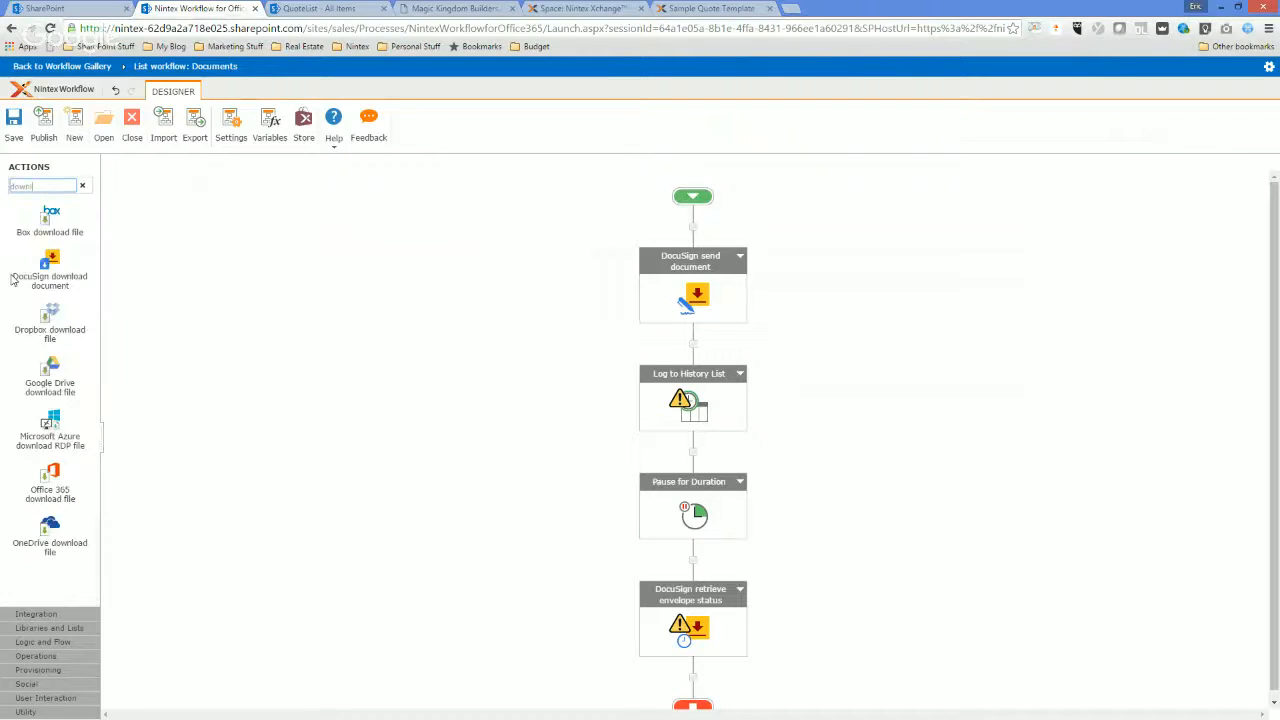
left_click_drag(46, 265, 690, 680)
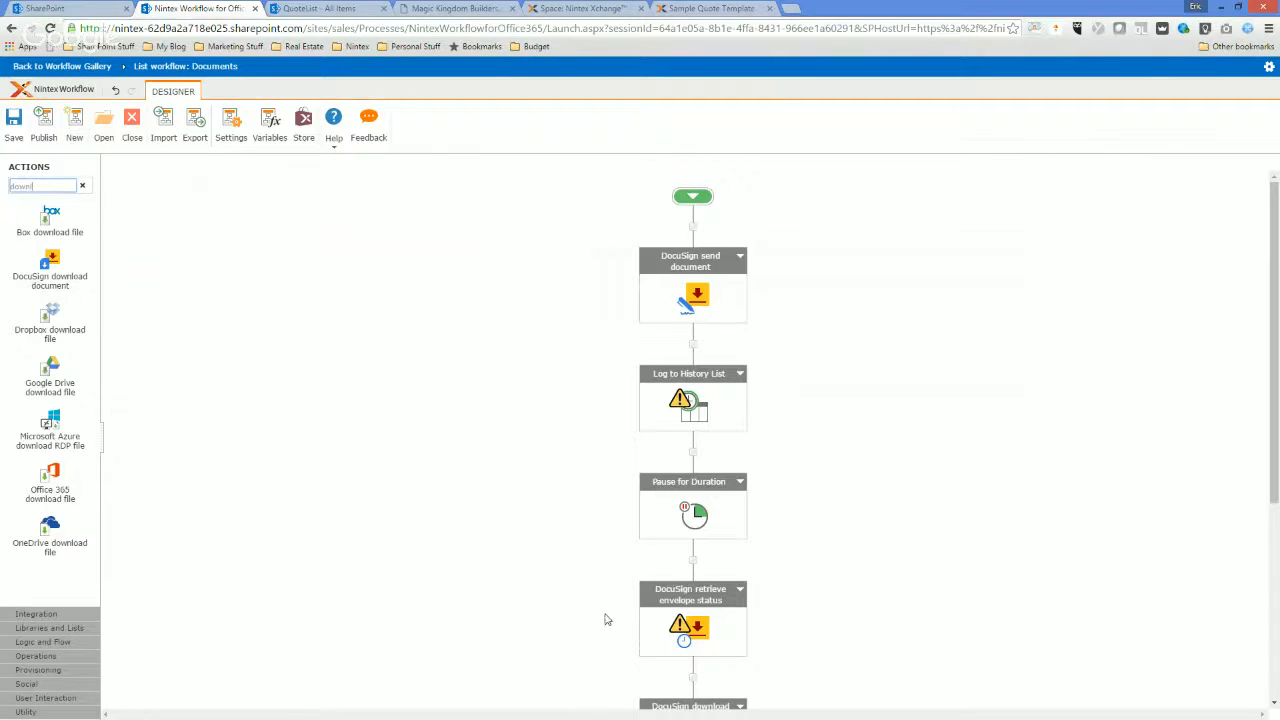
Open the Log to History List settings and enter "created document for signing -" as the message text.
scroll(805, 468, "down", 1)
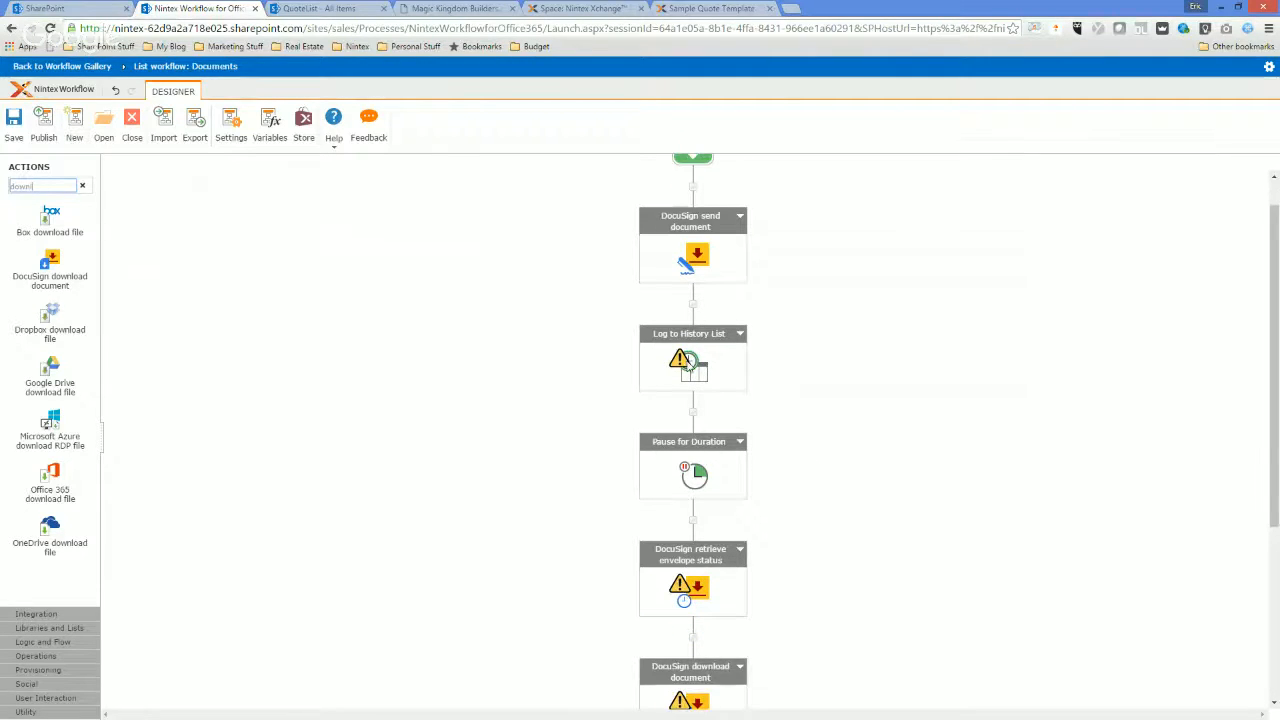
double_click(688, 362)
left_click(563, 216)
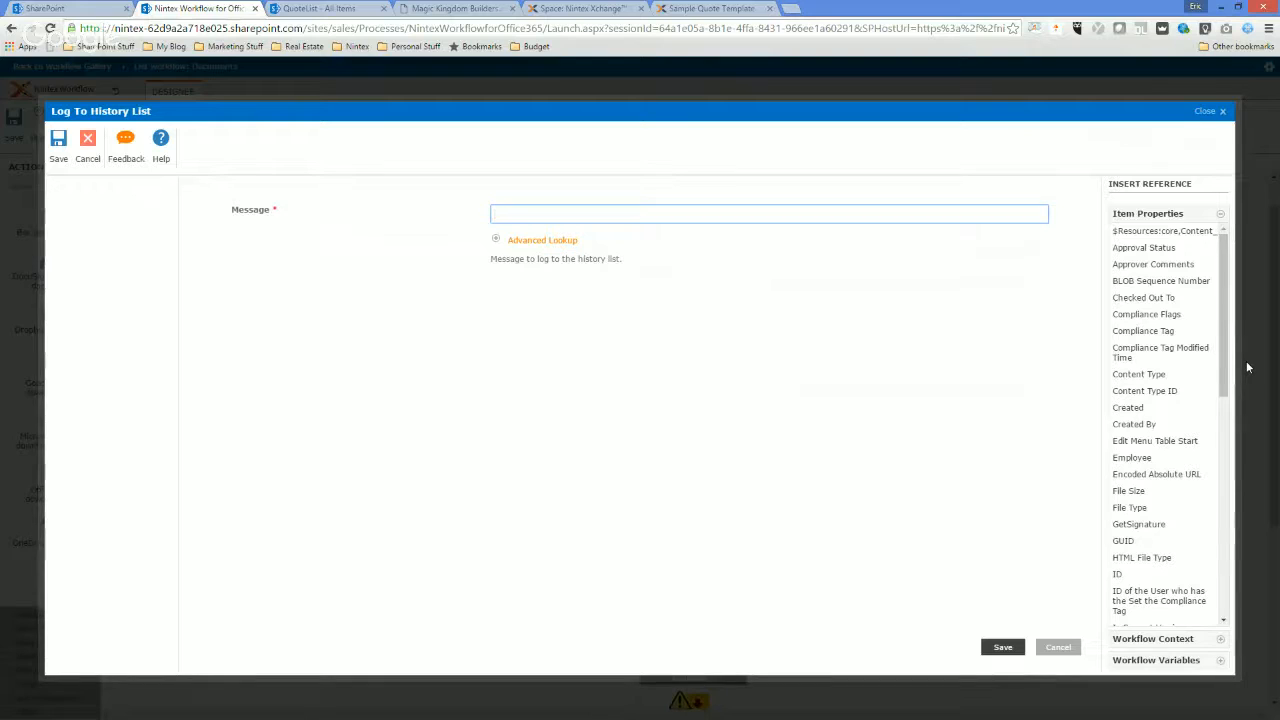
type("created ")
type("docume")
type("nt for signing an")
type("d")
key("BackSpace")
key("BackSpace")
key("BackSpace")
key("BackSpace")
type("-")
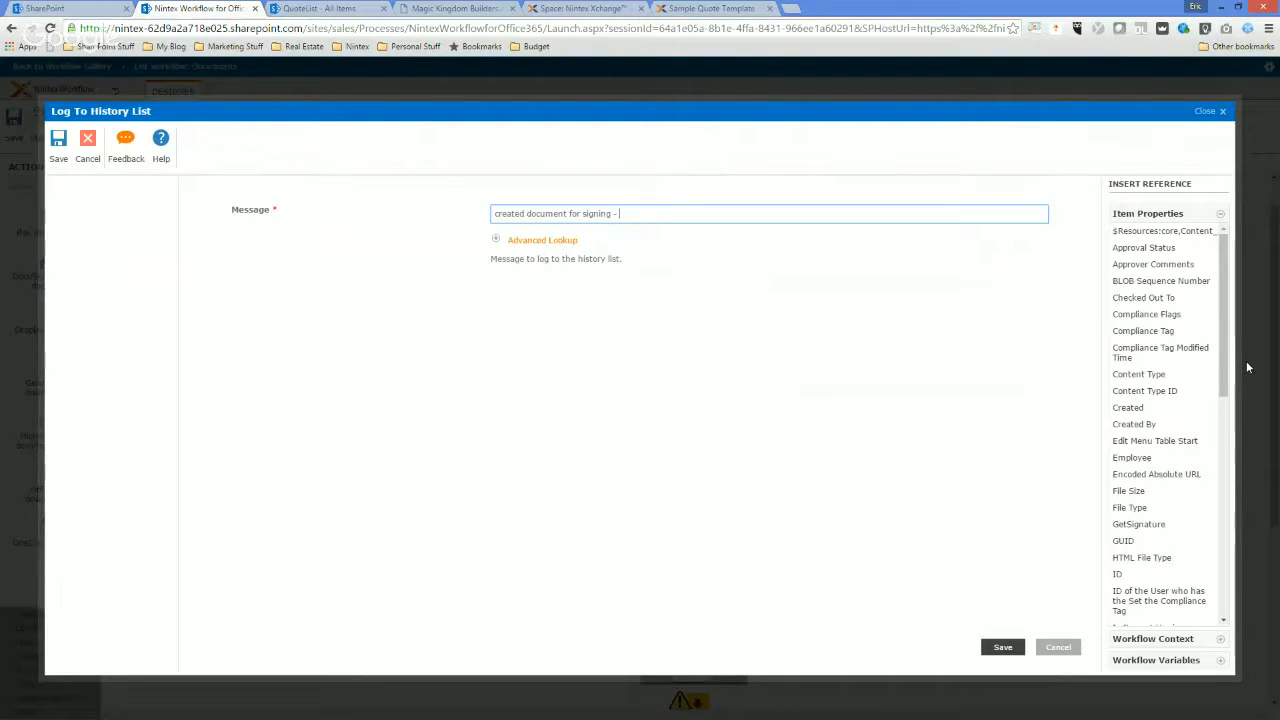
Append the EnvID workflow variable to the log message and save the action.
left_click(512, 242)
left_click(649, 276)
left_click(665, 289)
left_click(951, 310)
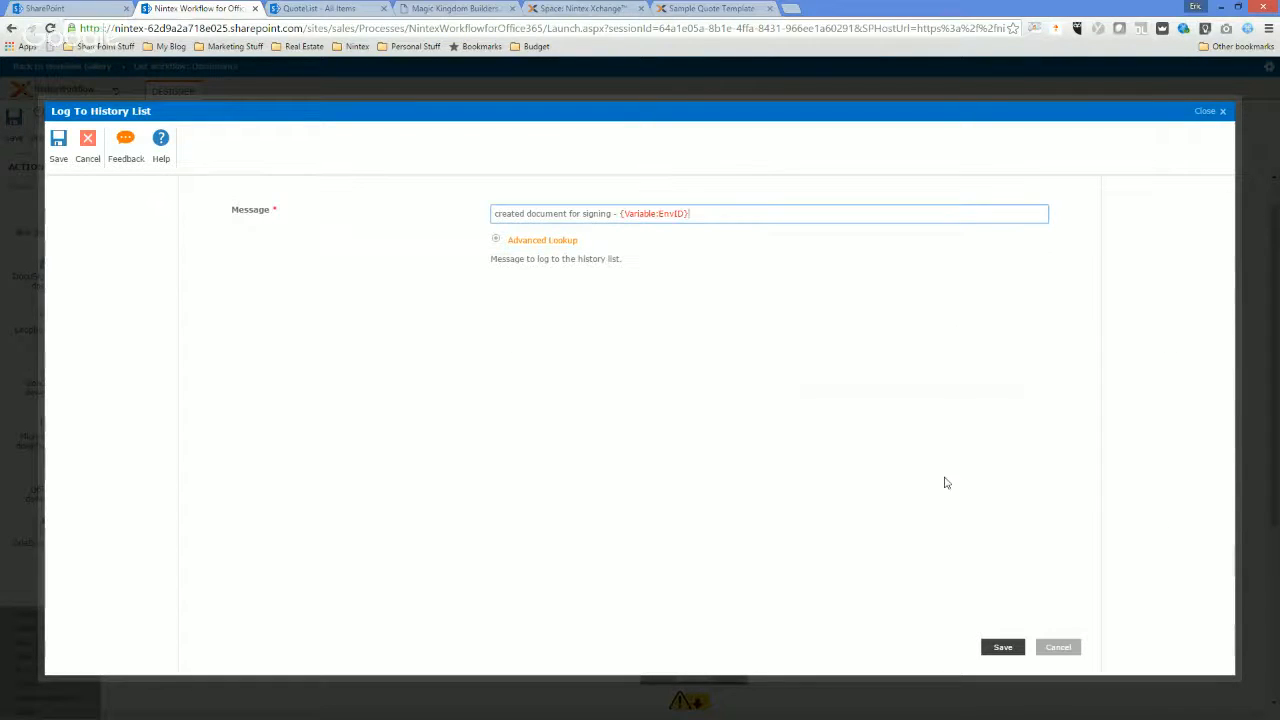
left_click(1000, 647)
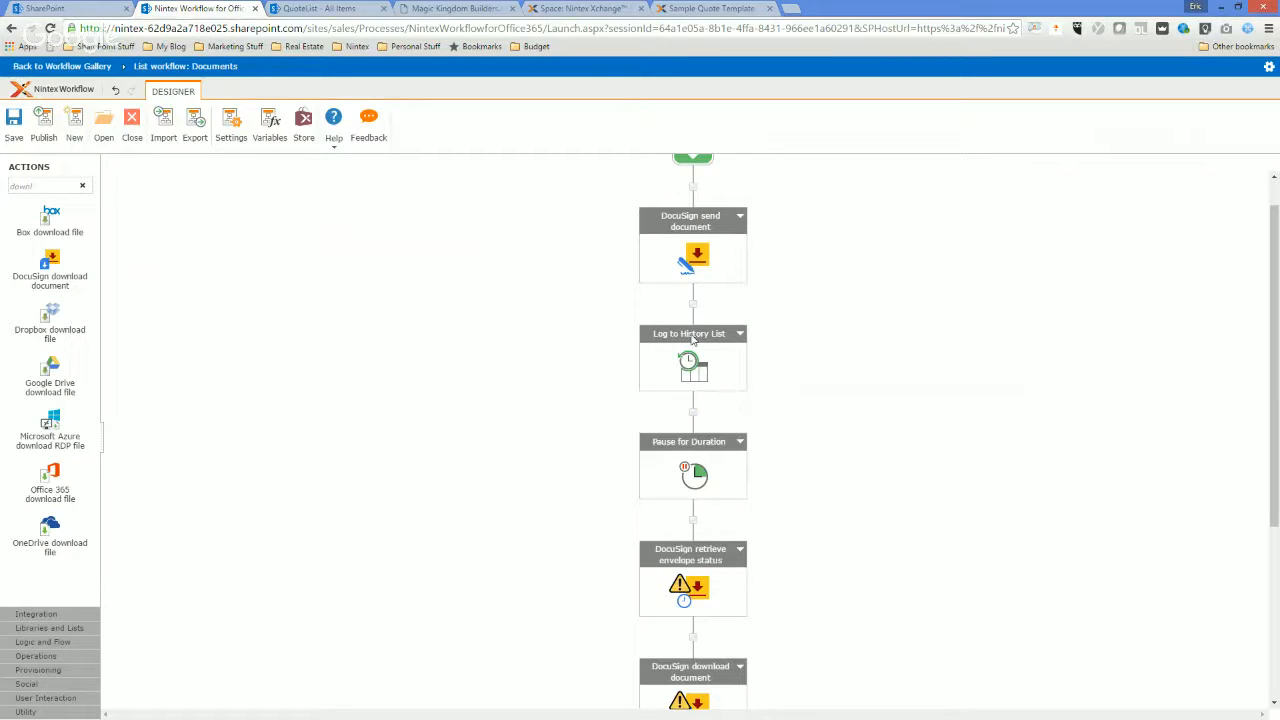
Rename the Log to History List action as Log EnvID.
left_click(692, 336)
key("BackSpace")
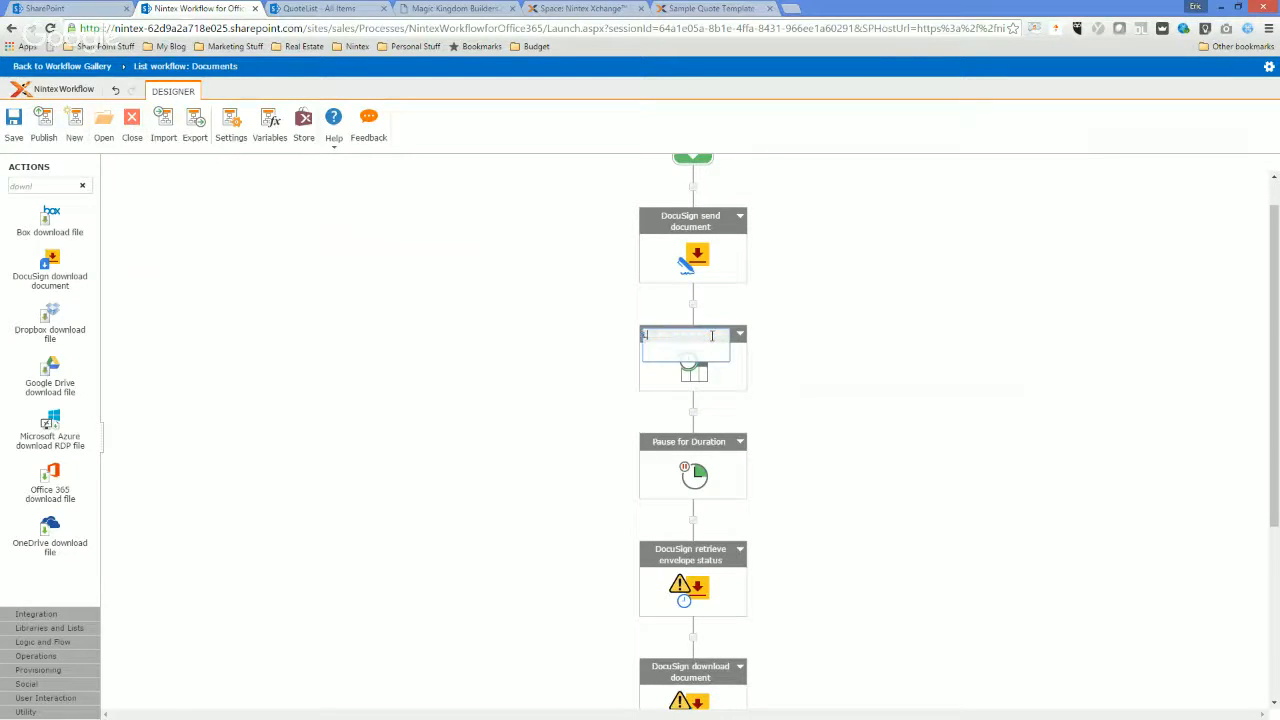
type("Log EnvID")
key("Return")
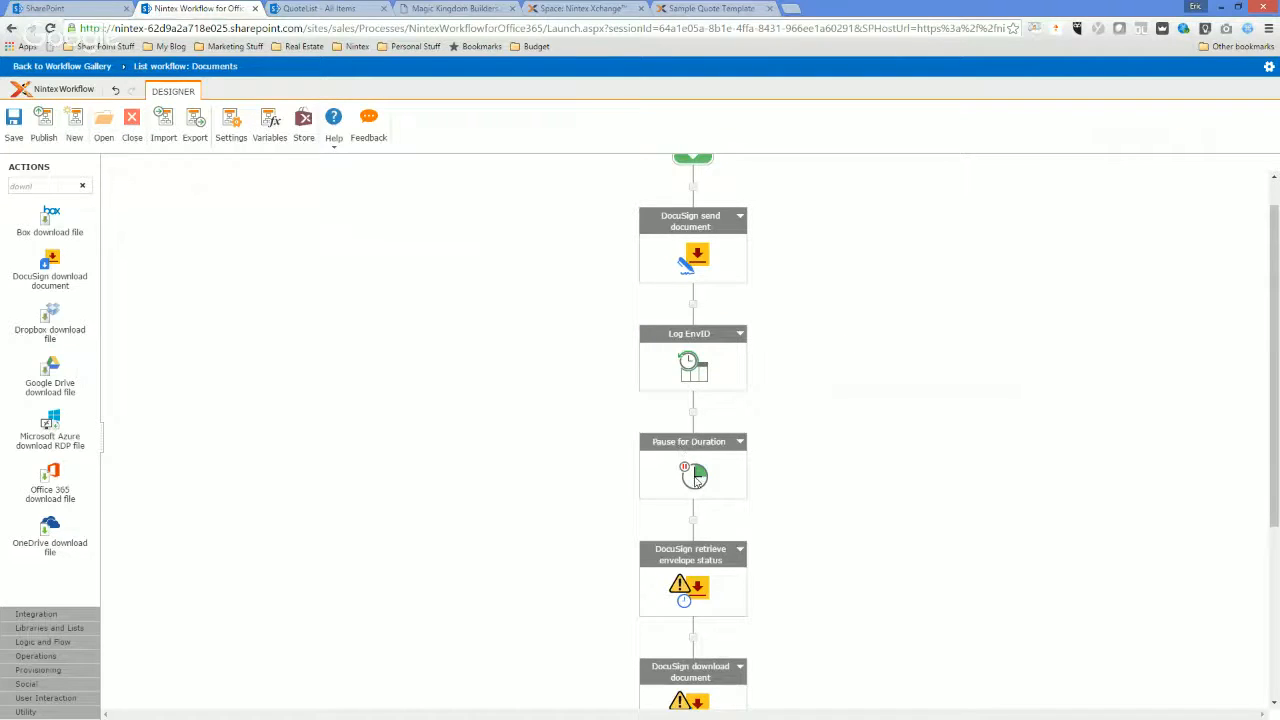
Set the Pause for Duration action to 1 minute and save it.
double_click(697, 480)
double_click(625, 331)
type("1")
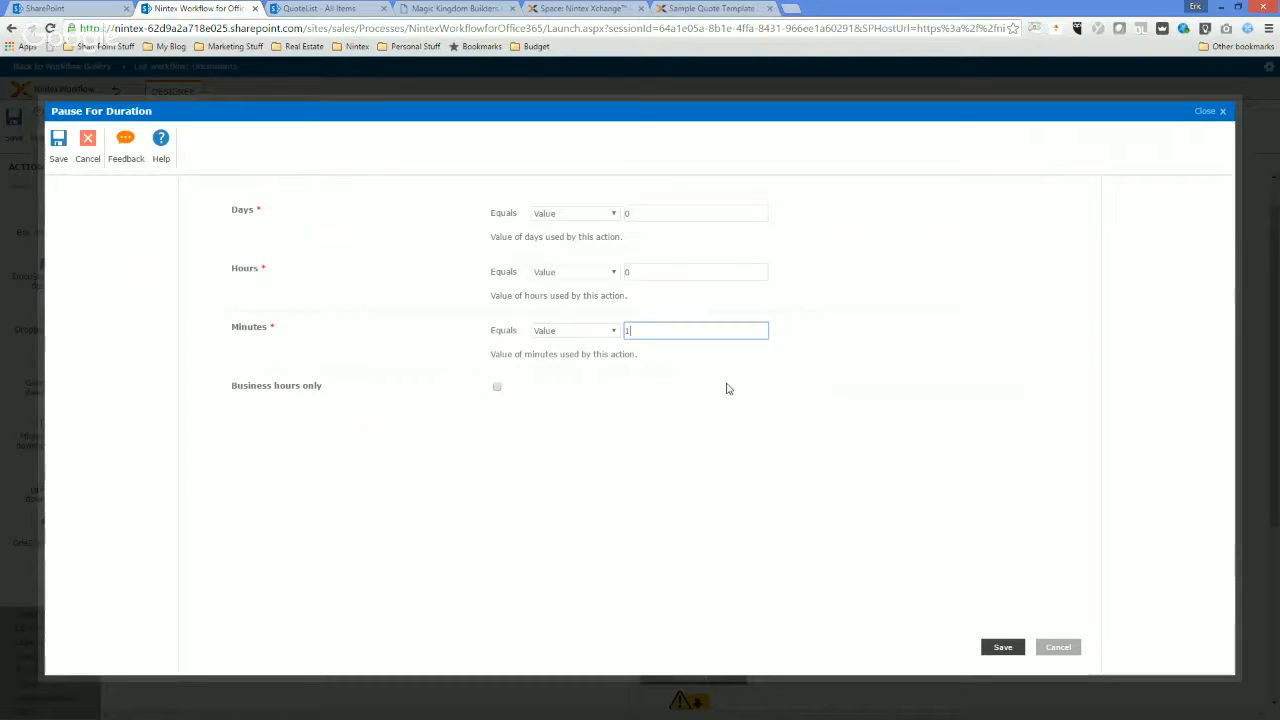
left_click(1001, 648)
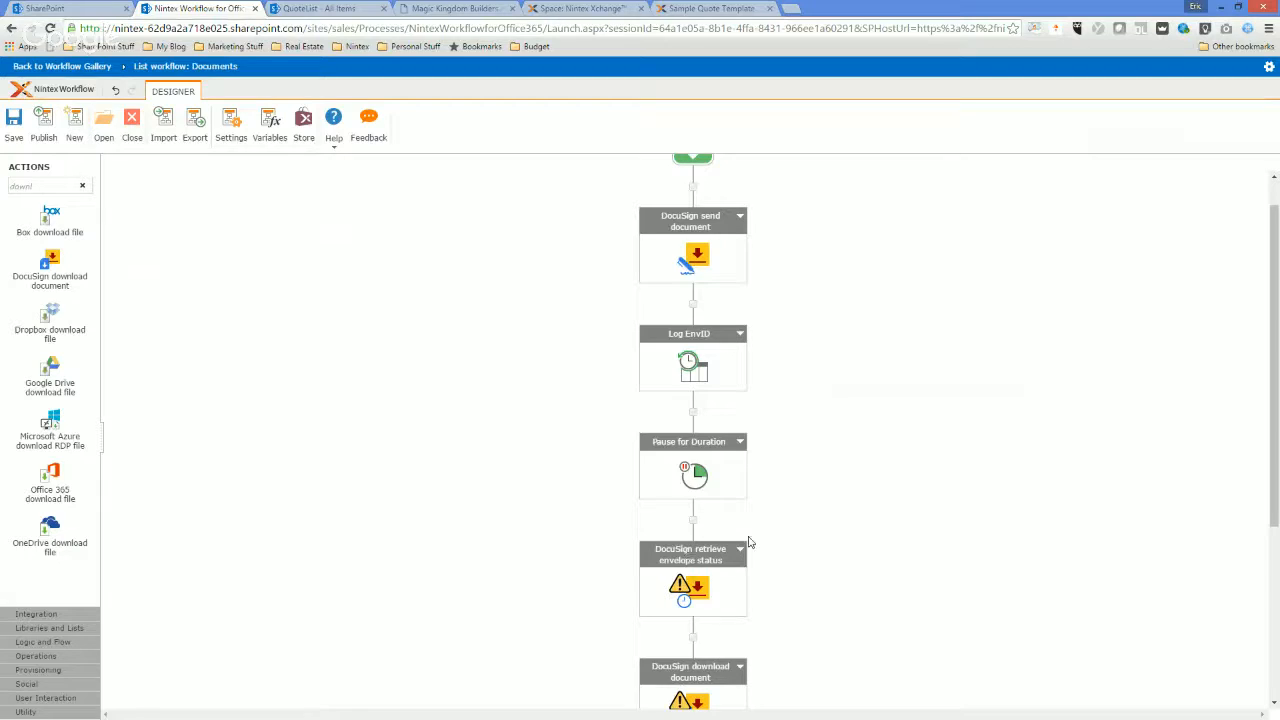
Open the DocuSign retrieve envelope status settings and fill in the authorizing user's email address.
scroll(745, 550, "down", 1)
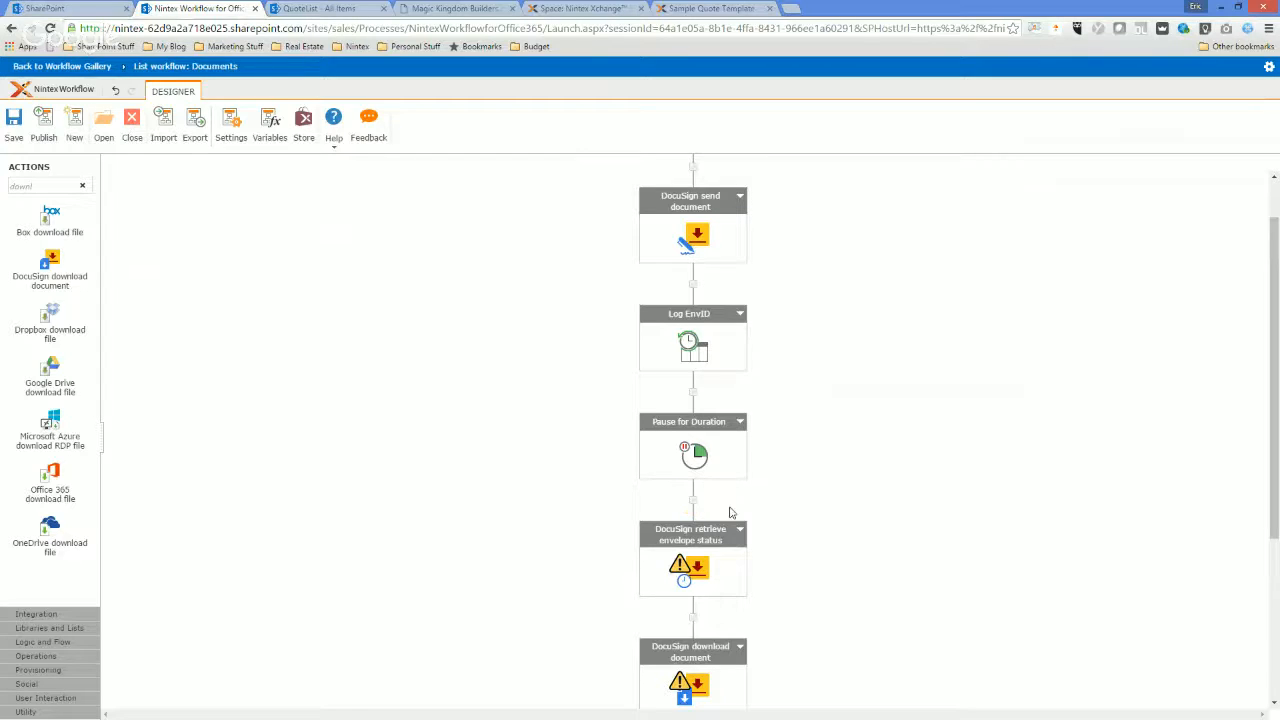
double_click(688, 562)
left_click(646, 215)
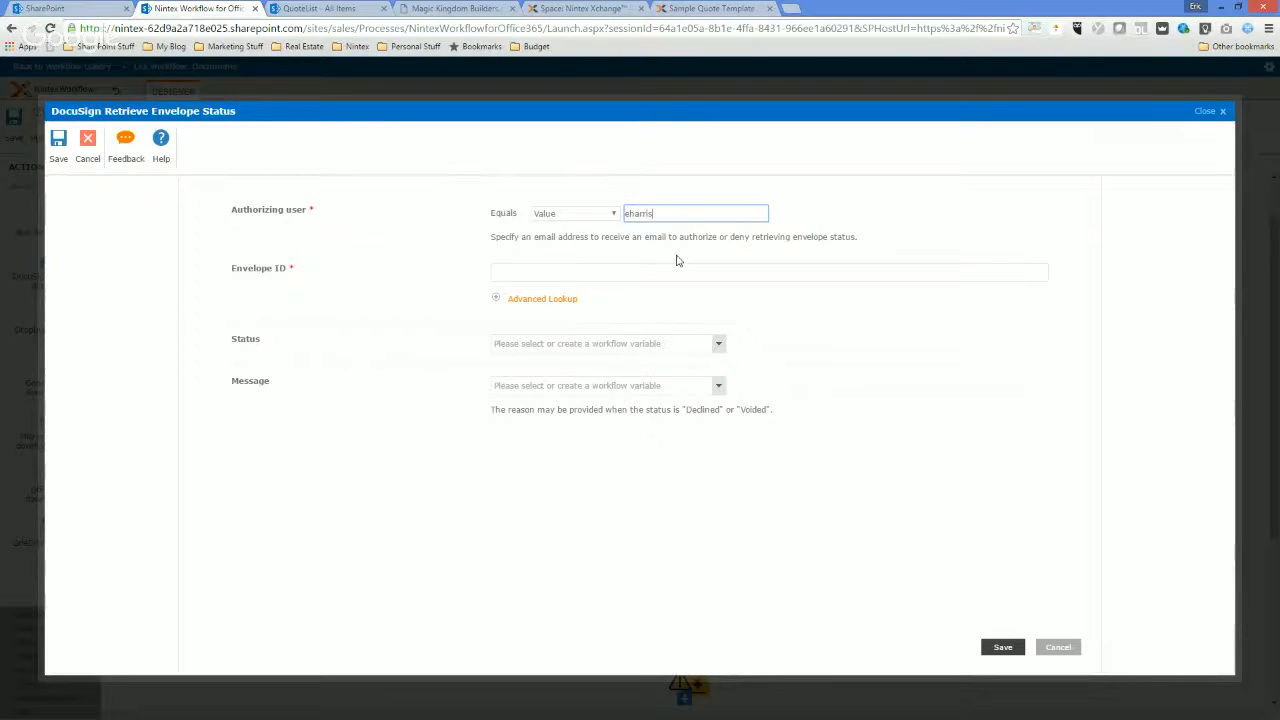
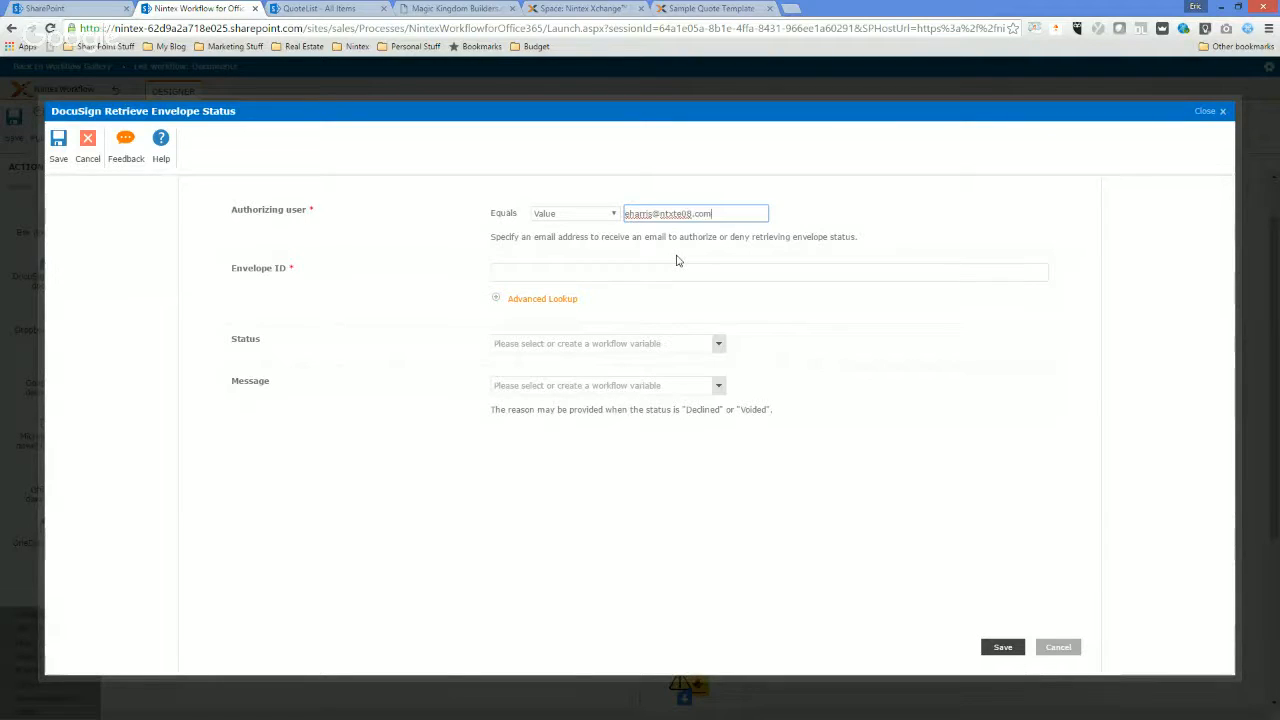
Insert the EnvID workflow variable as the envelope ID to check.
left_click(537, 277)
left_click(535, 299)
left_click(700, 334)
left_click(665, 357)
left_click(966, 372)
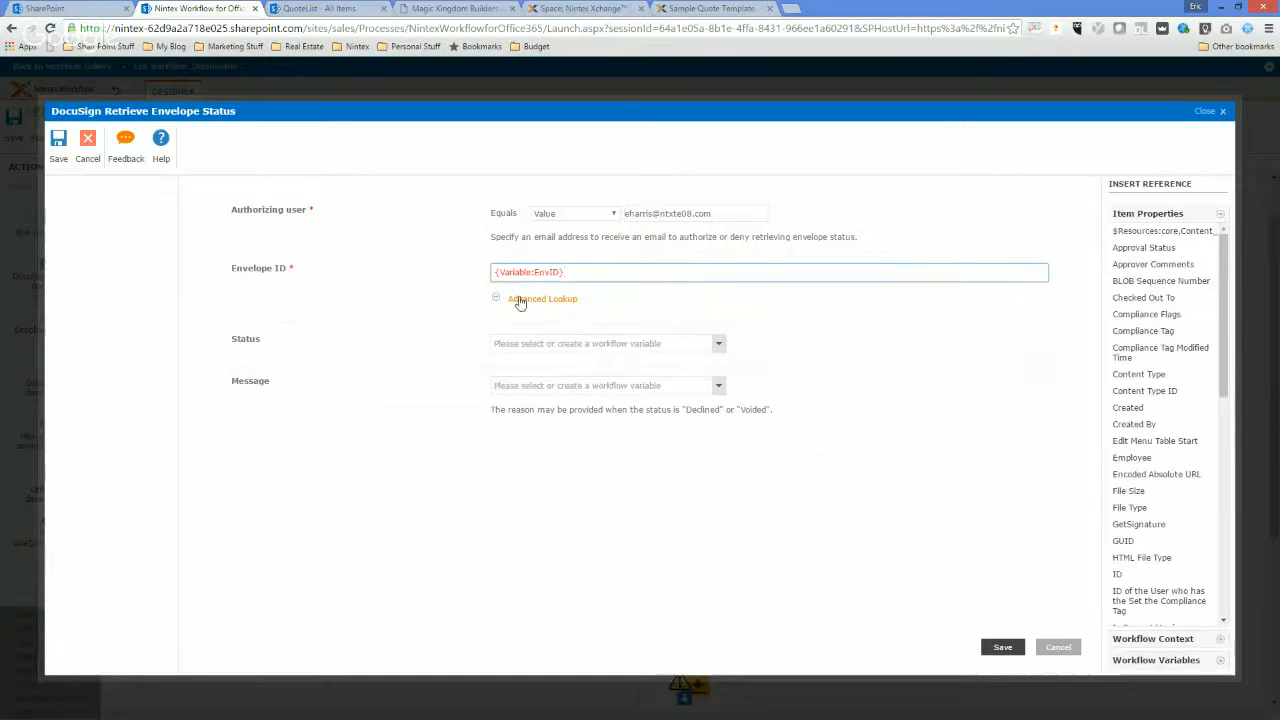
Create a text workflow variable named Status to store the envelope status.
left_click(717, 345)
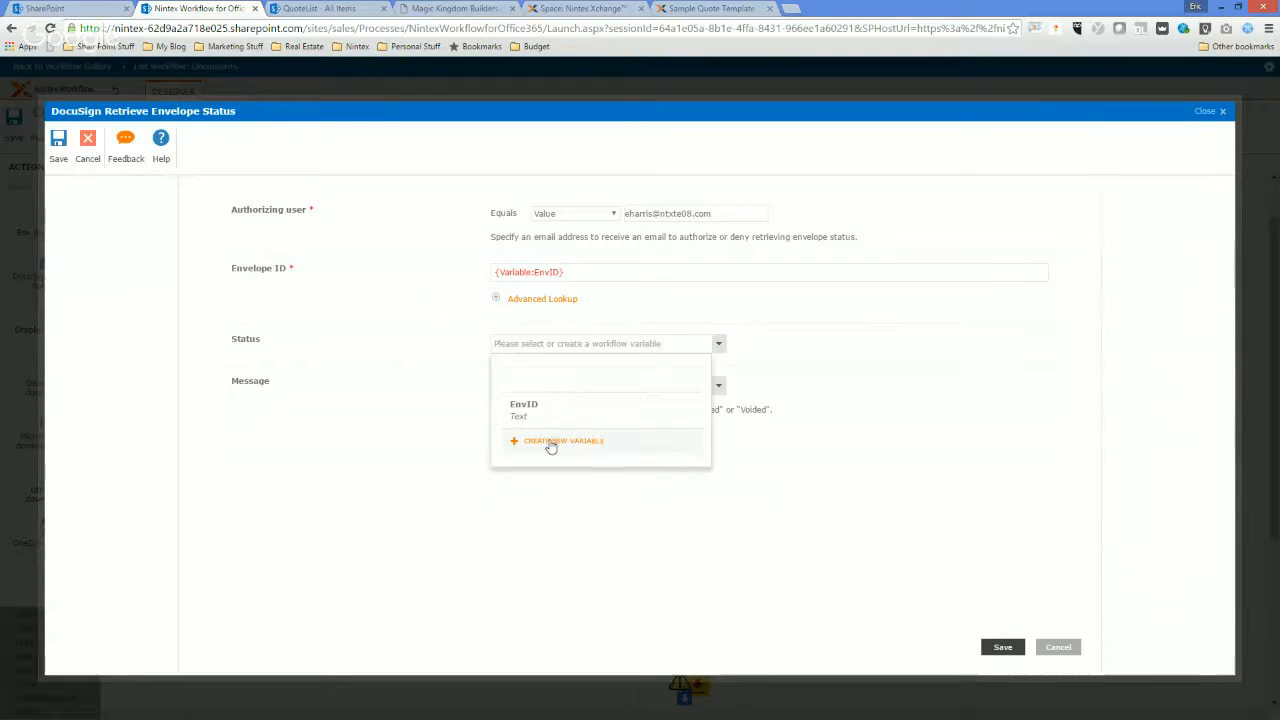
left_click(550, 436)
type("Status")
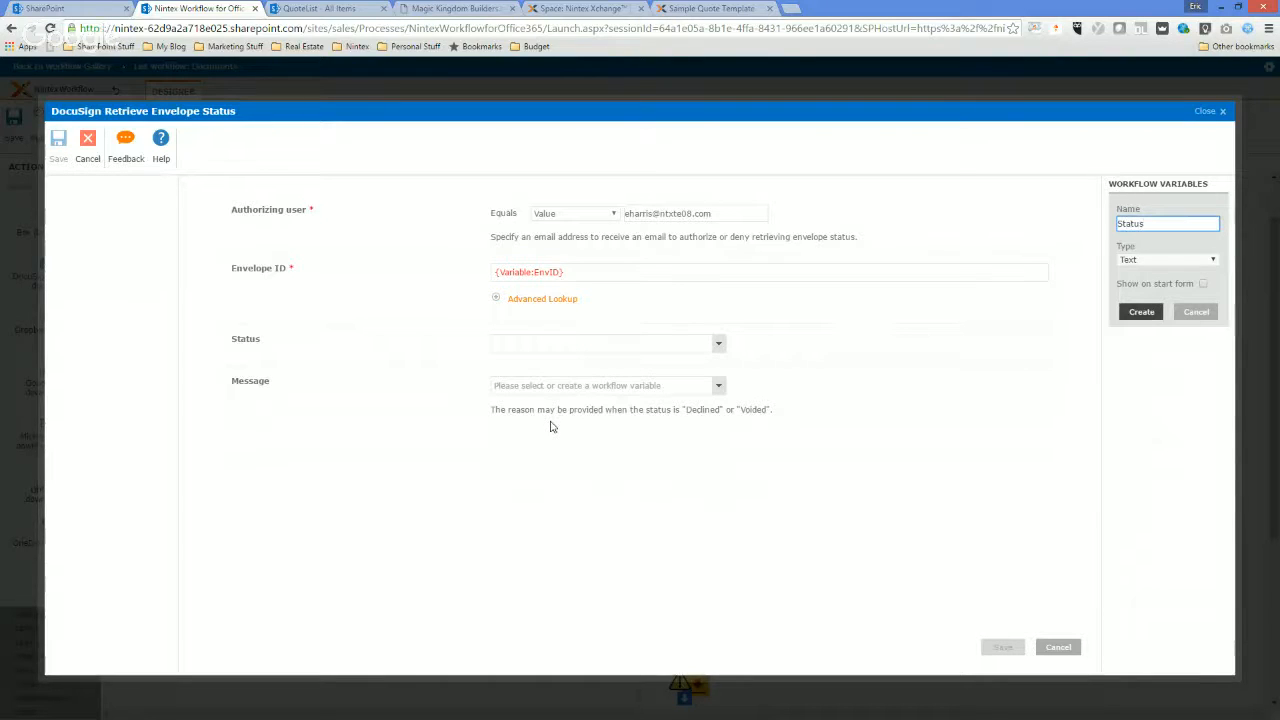
key("Return")
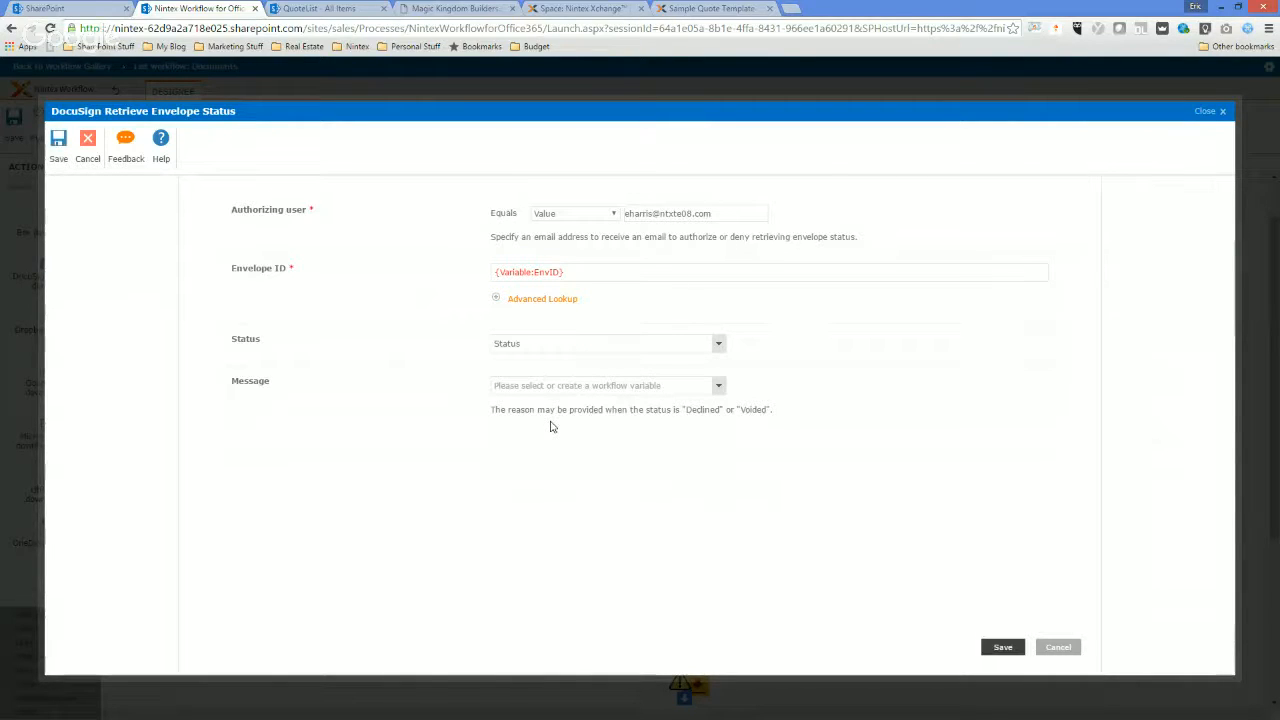
Create a text workflow variable named Message to store the status message, and save the DocuSign retrieve envelope status action.
left_click(718, 385)
left_click(563, 518)
type("Message")
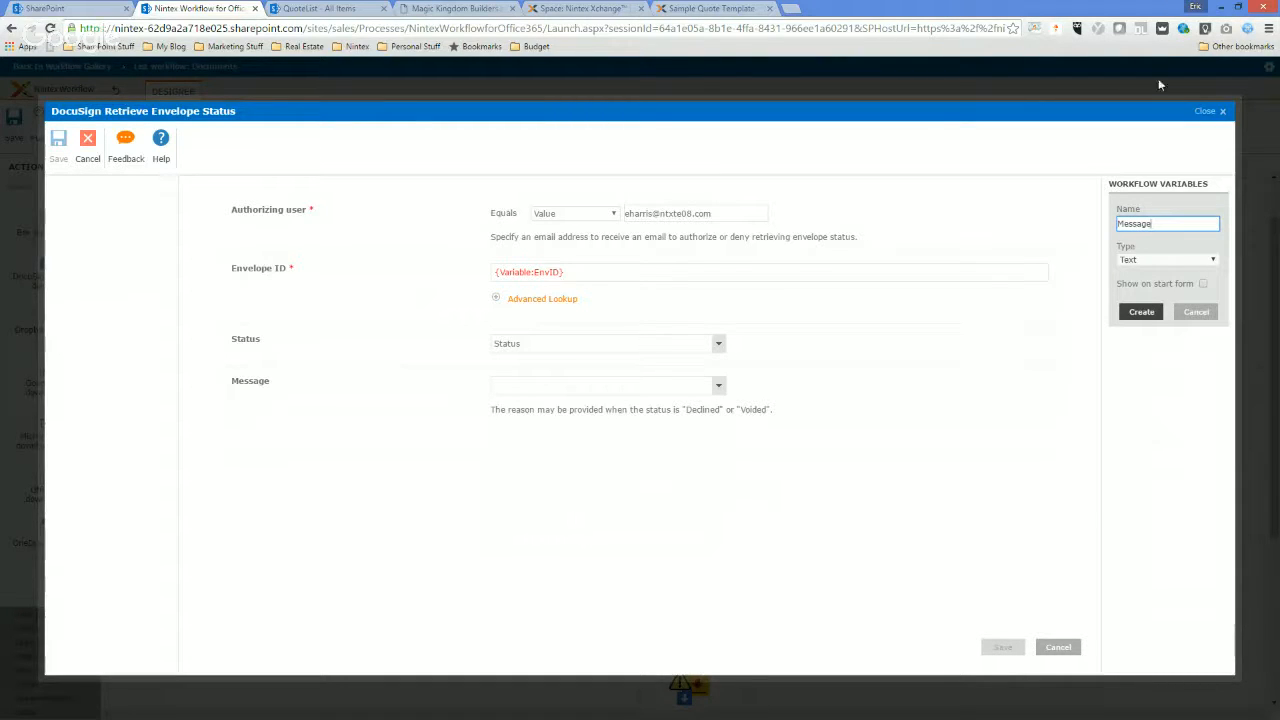
left_click(1141, 311)
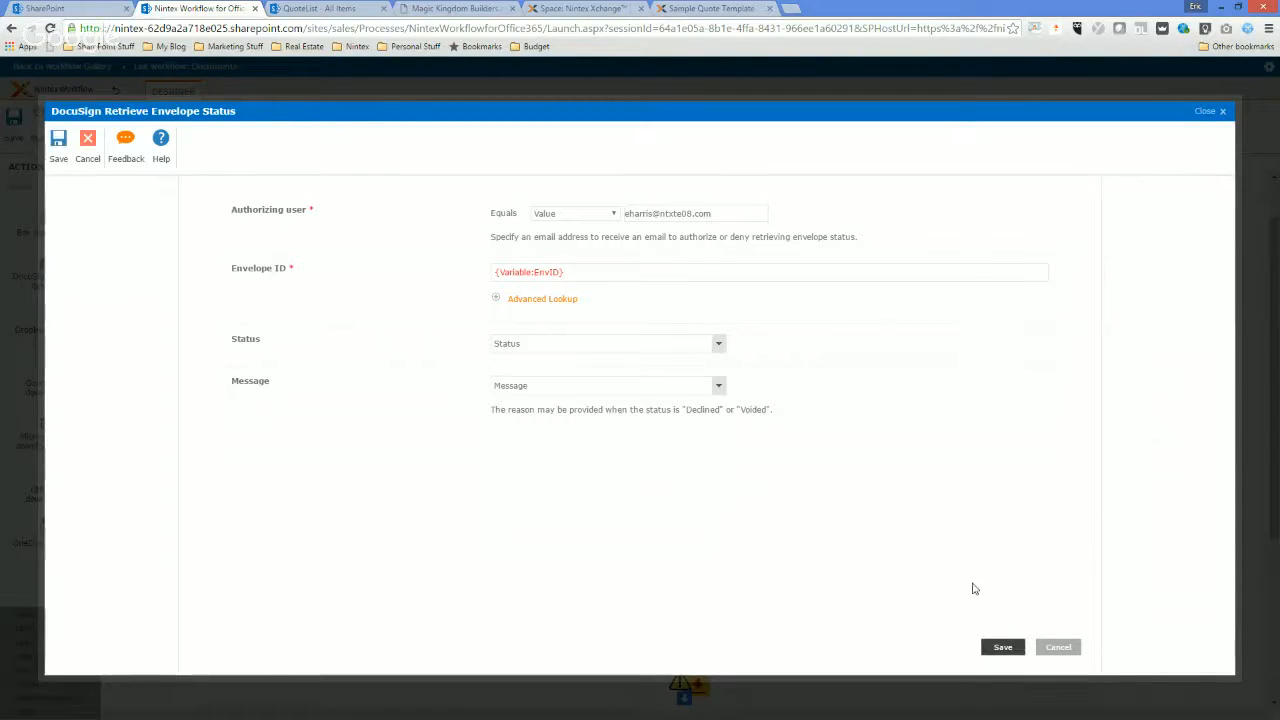
left_click(1002, 647)
Add a Log to History List action between DocuSign retrieve envelope status and DocuSign download document, and open its settings.
scroll(800, 530, "down", 1)
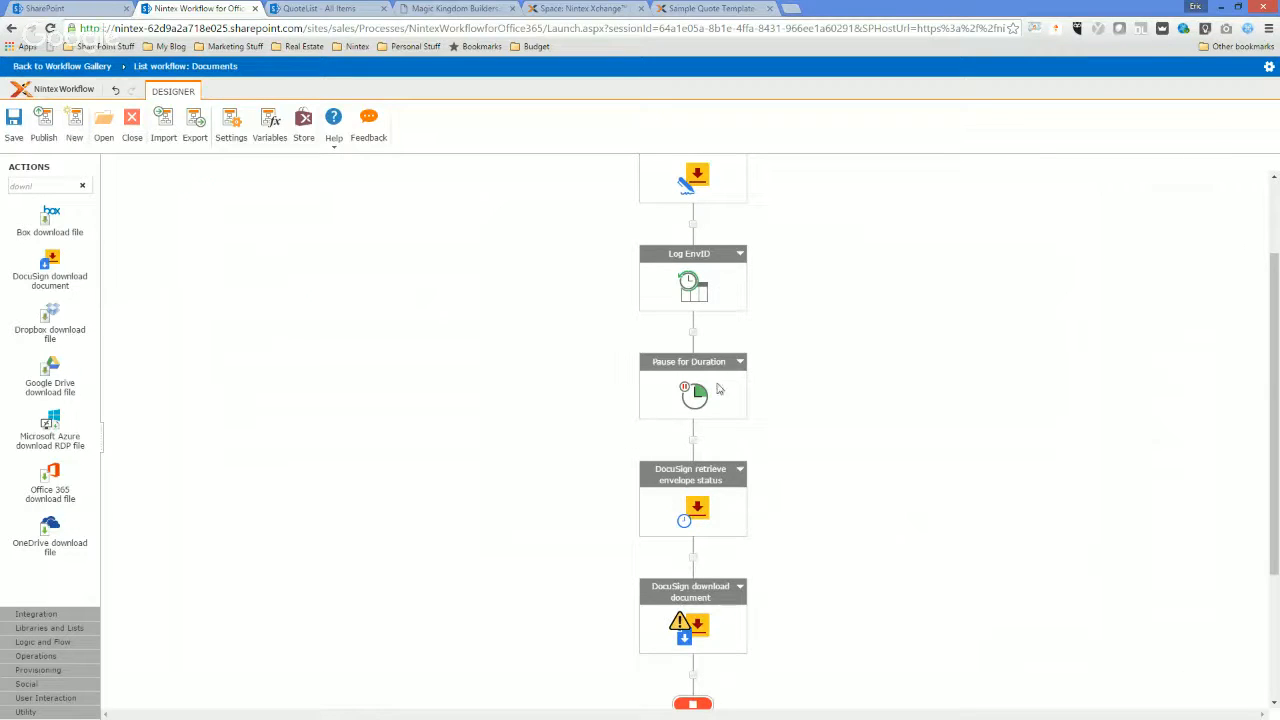
double_click(40, 186)
type("log")
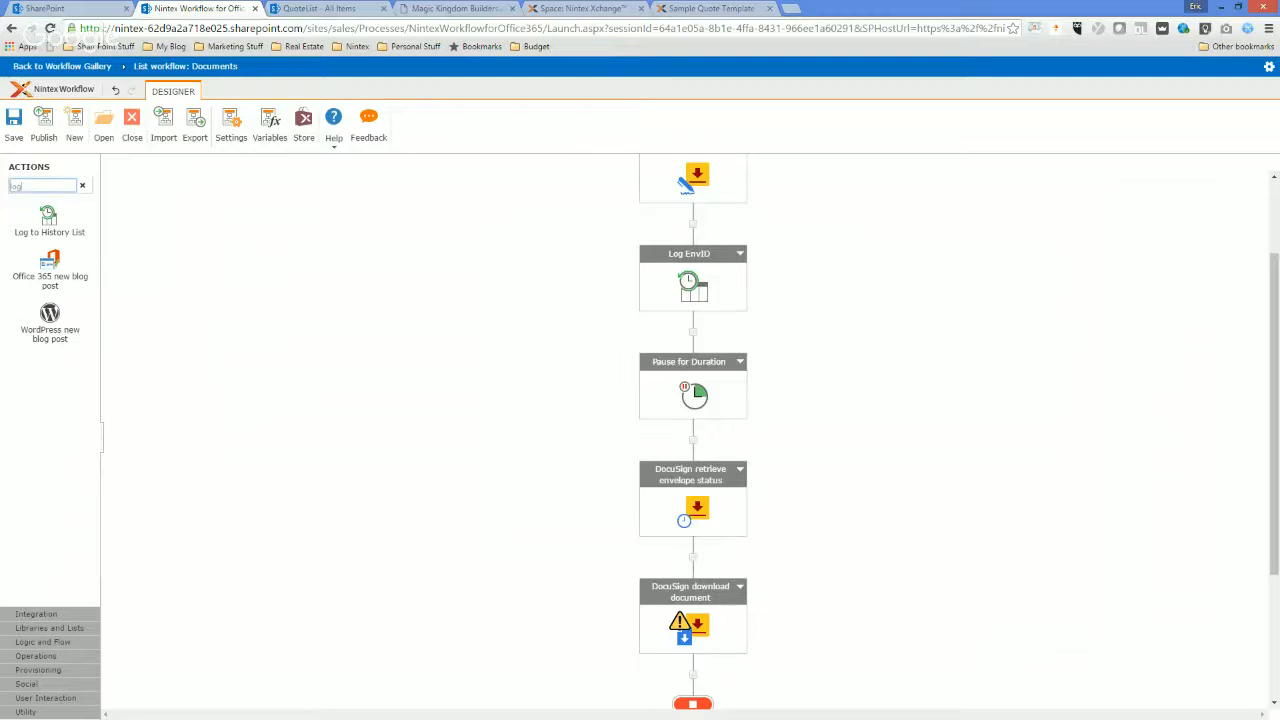
left_click_drag(44, 216, 694, 586)
double_click(692, 618)
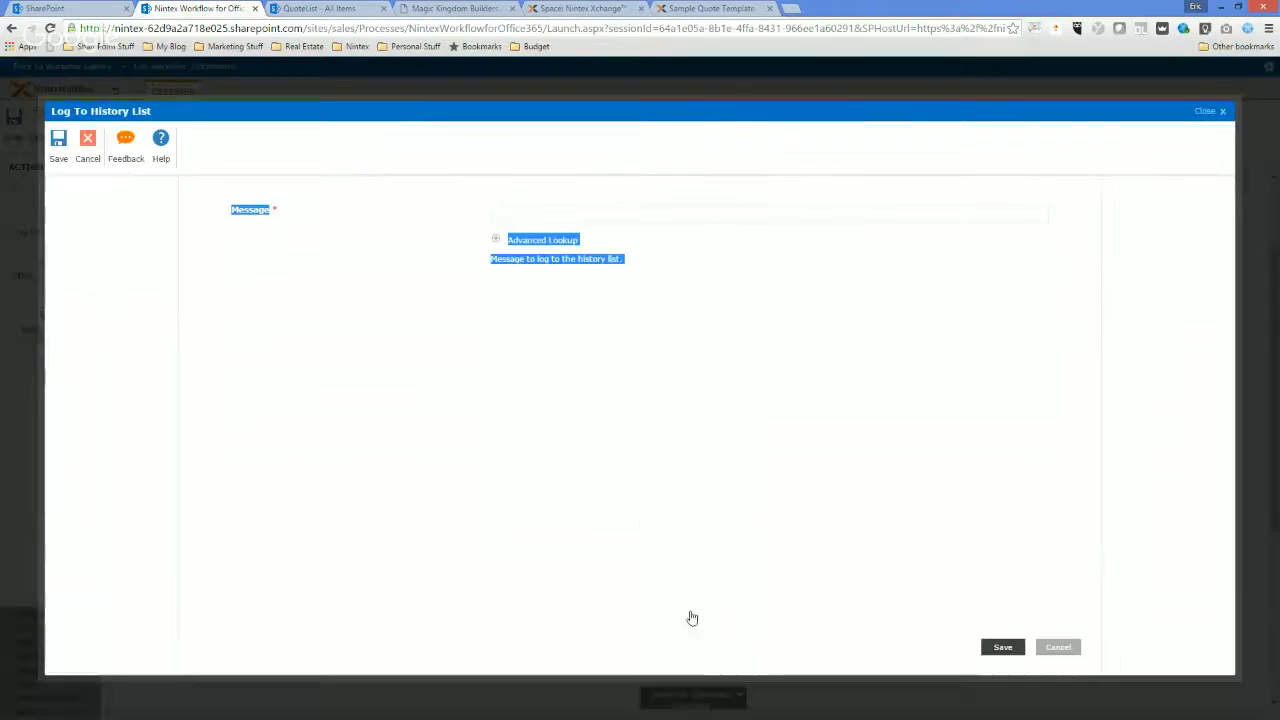
Enter "Current Status" as the log message, followed by the Status workflow variable.
left_click(536, 214)
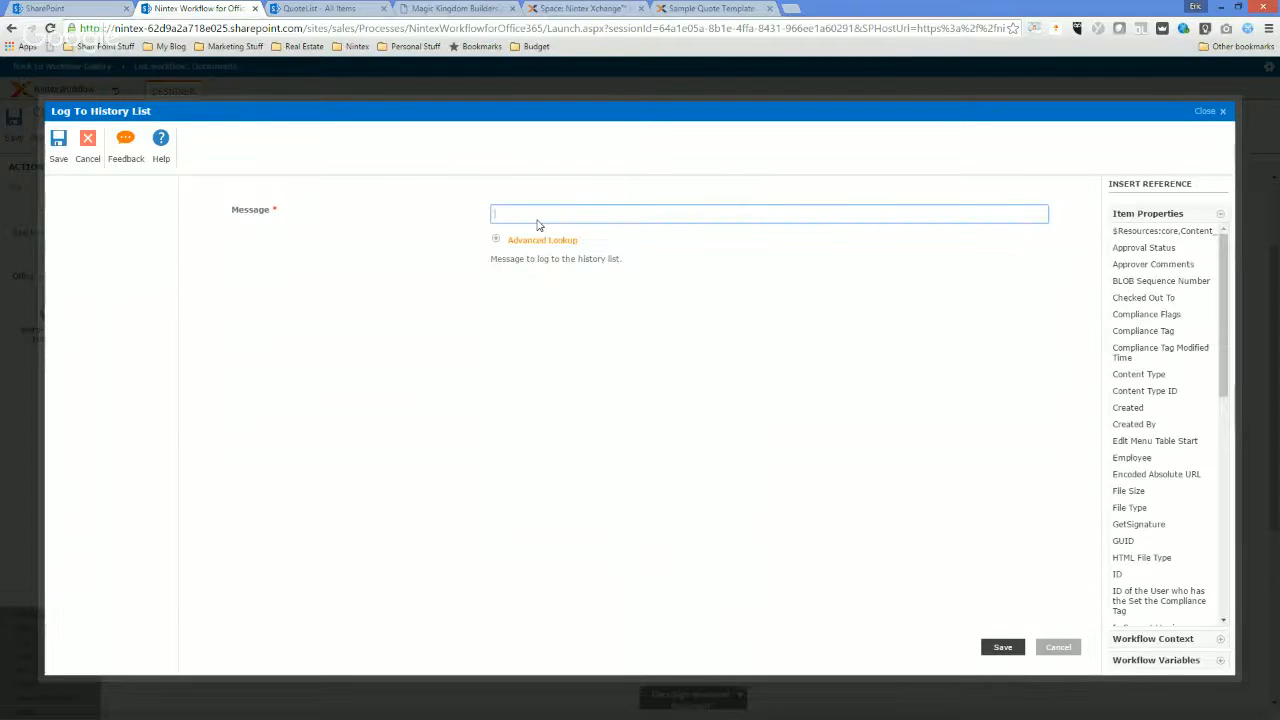
type("Gr")
key("BackSpace")
type("urrent Status")
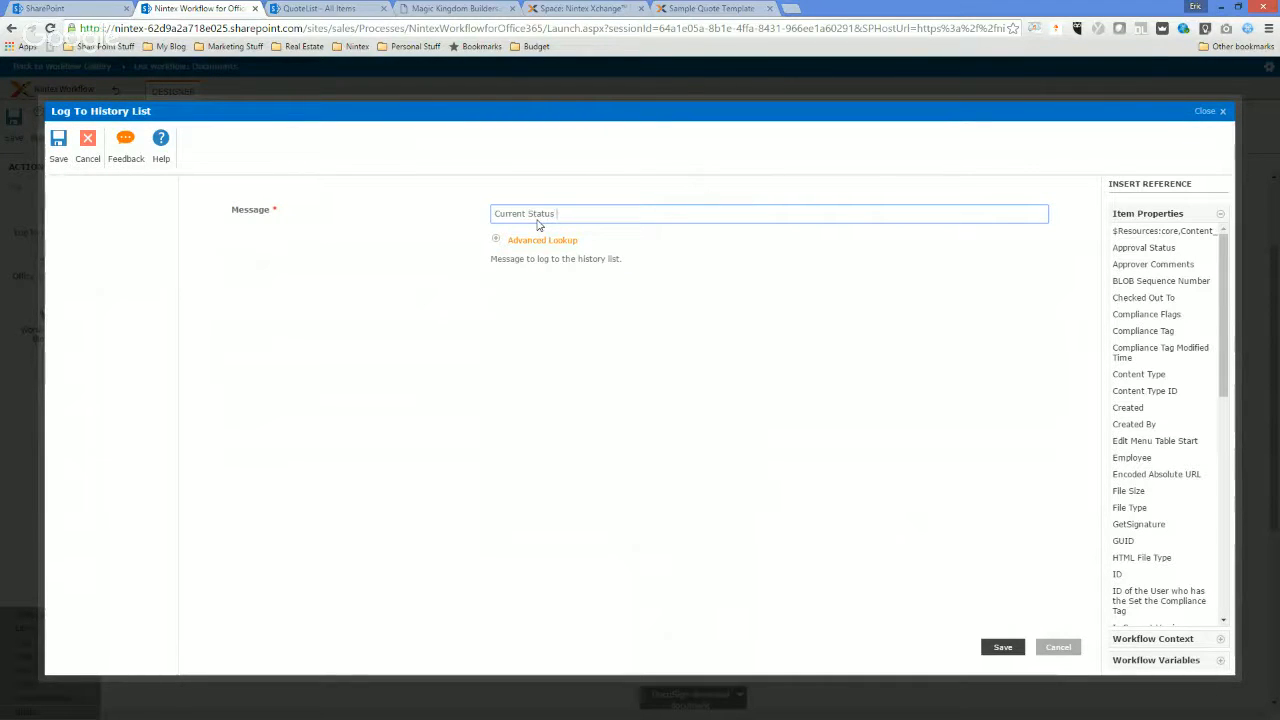
left_click(530, 241)
left_click(700, 276)
left_click(660, 310)
left_click(960, 309)
left_click(650, 213)
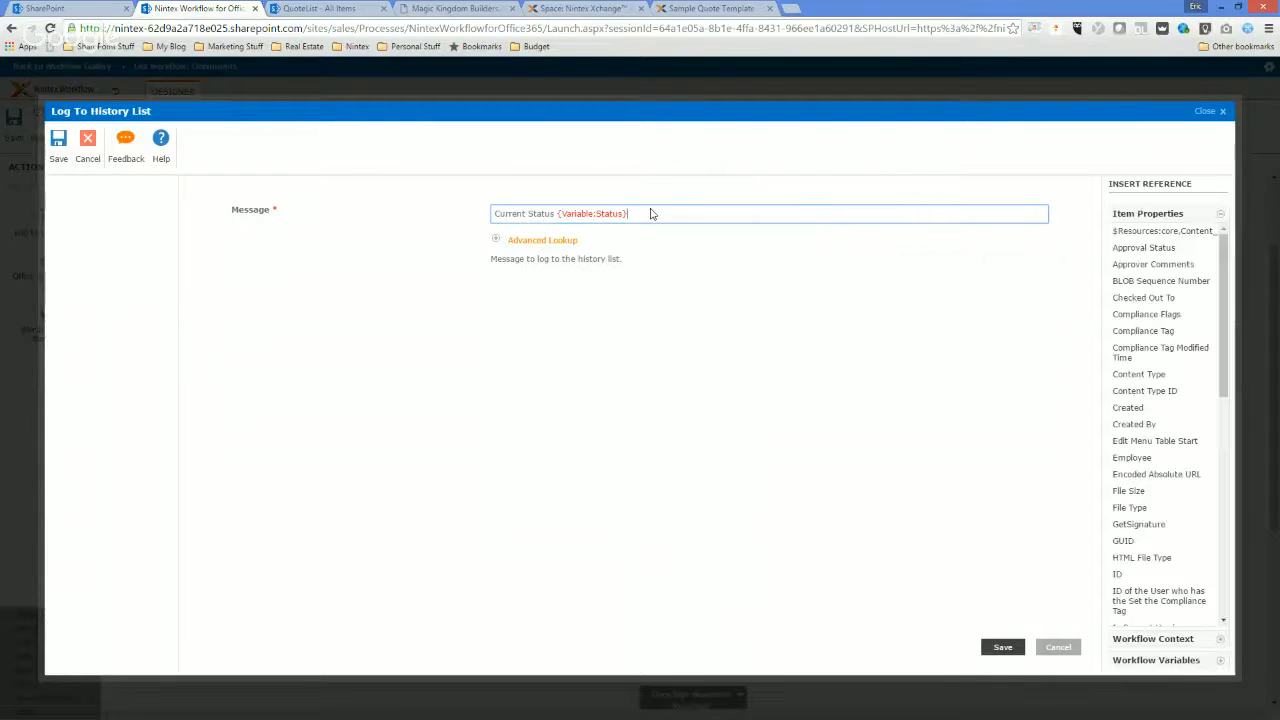
Append "with message" and the Message workflow variable to the log message and save the action.
type("with Yessage")
left_click(571, 241)
left_click(708, 276)
left_click(710, 320)
left_click(958, 309)
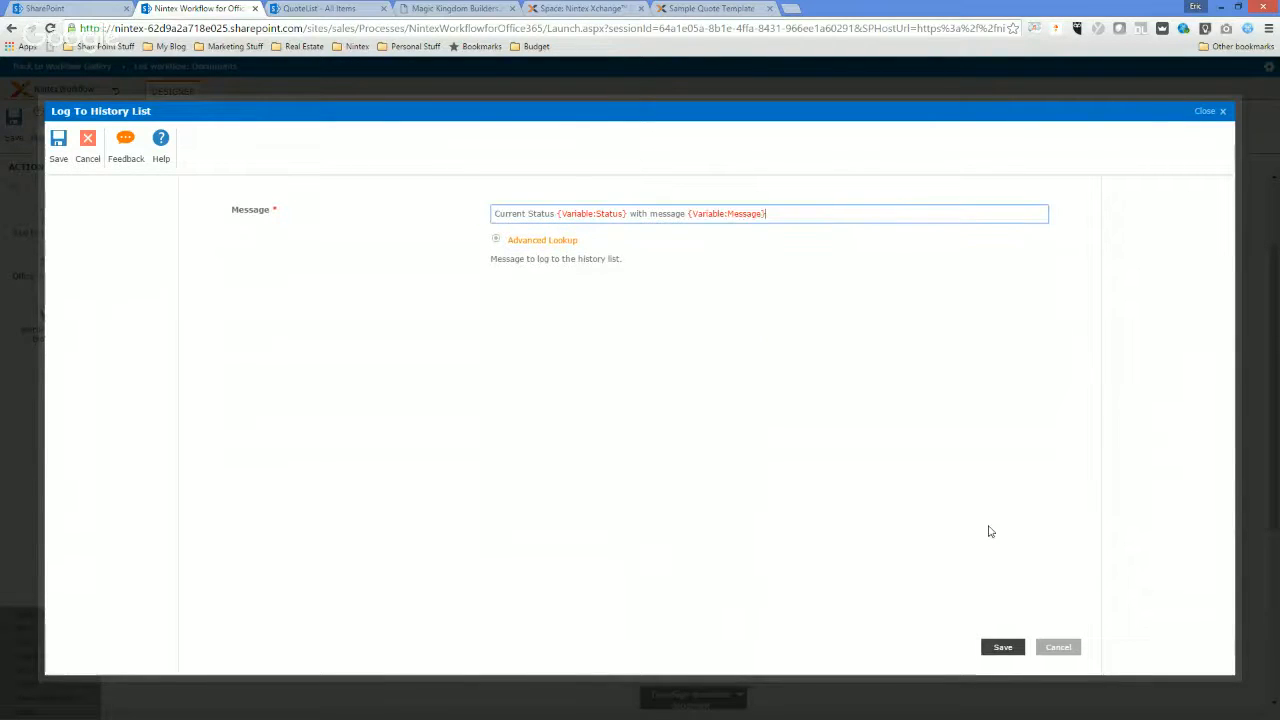
left_click(1003, 647)
Rename the new Log to History List action as Log Status.
scroll(737, 576, "down", 1)
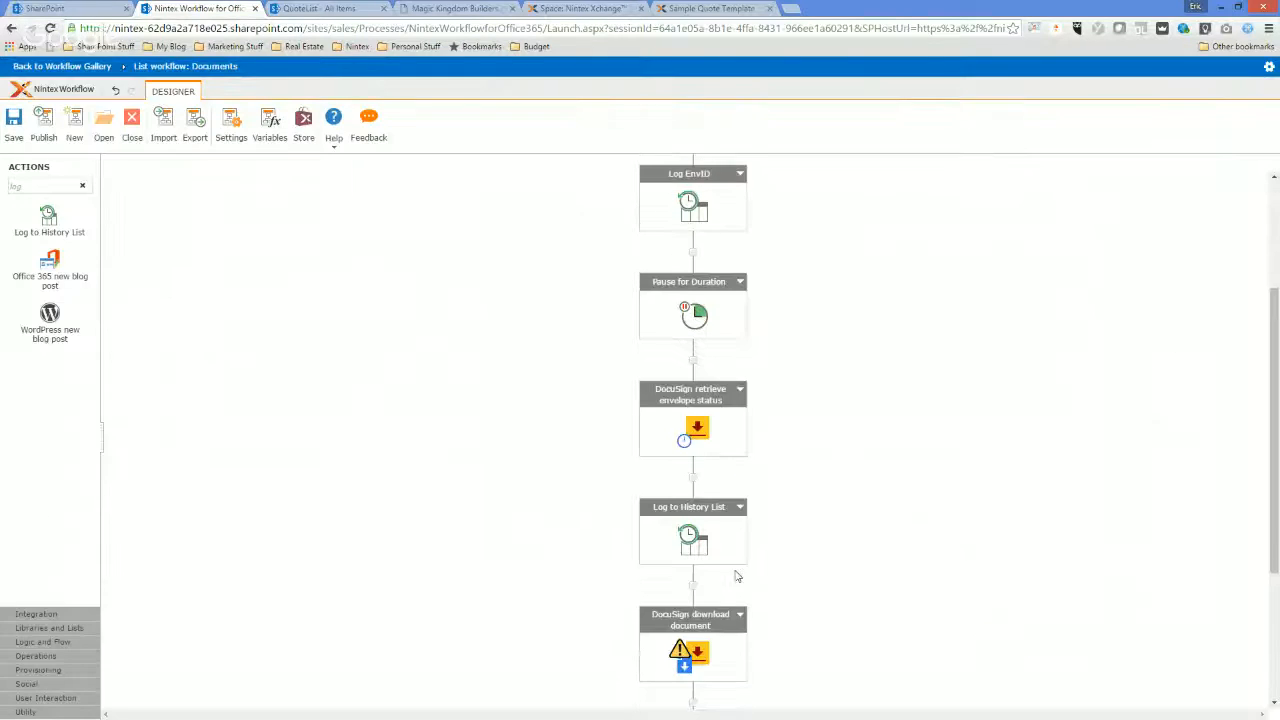
double_click(689, 512)
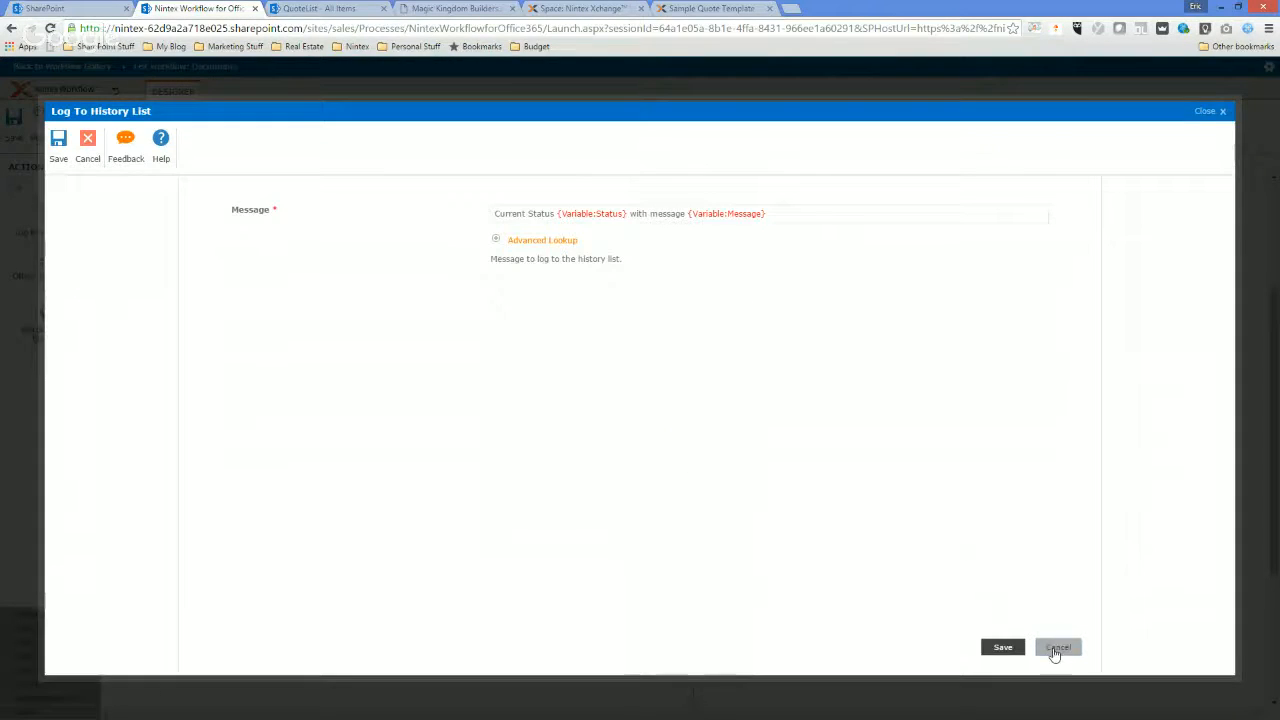
left_click(1057, 648)
left_click(685, 510)
left_click(664, 509)
left_click_drag(664, 509, 843, 509)
key("BackSpace")
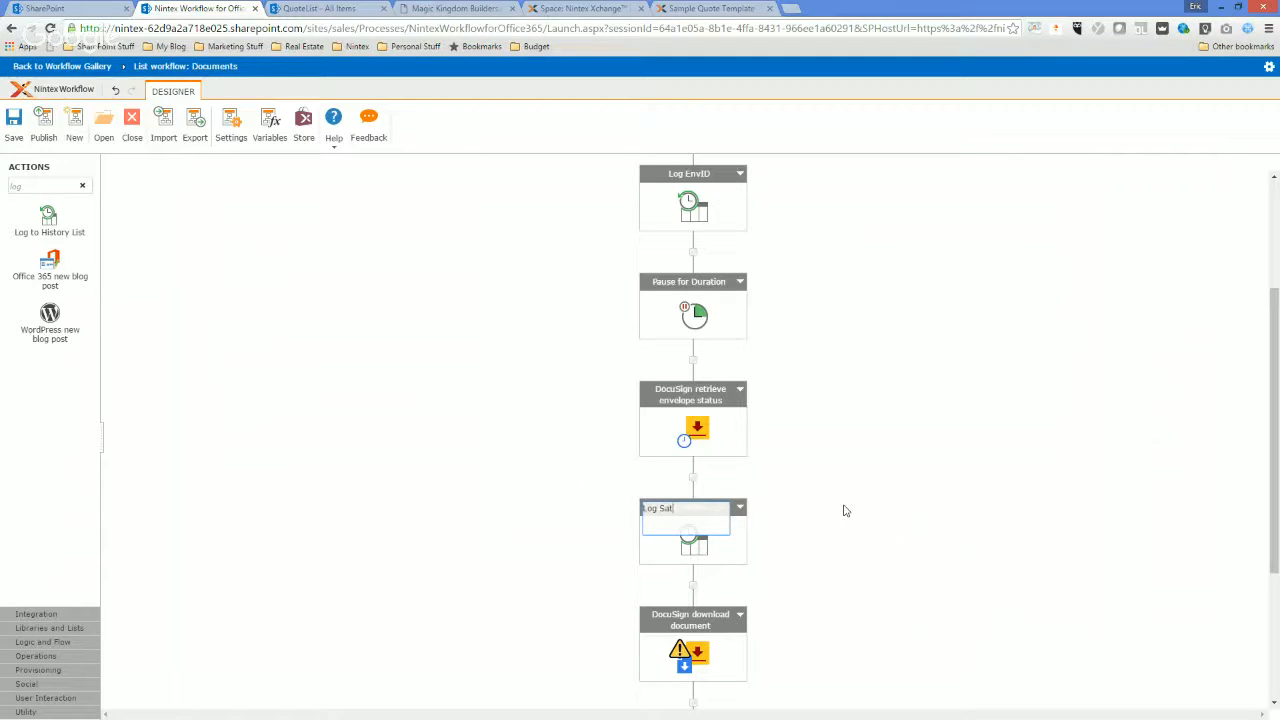
left_click(844, 512)
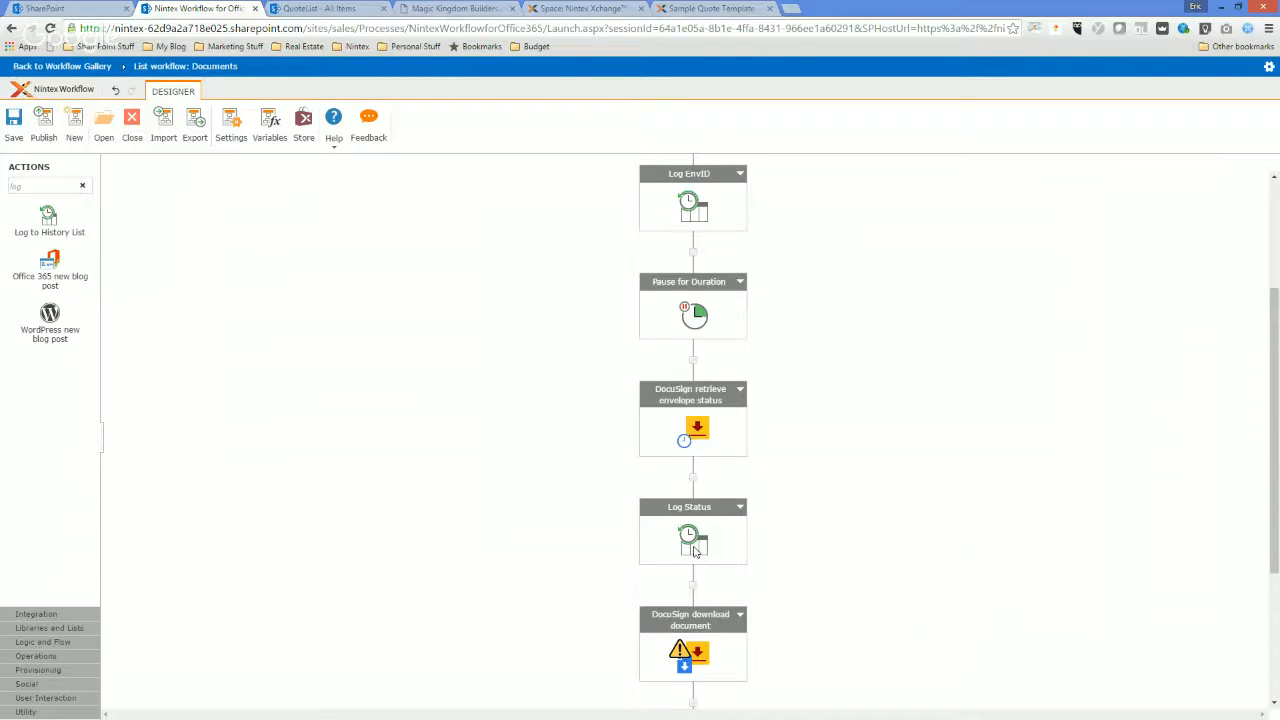
Open the DocuSign download document settings and fill in the authorizing user's email address.
scroll(686, 620, "down", 1)
double_click(684, 619)
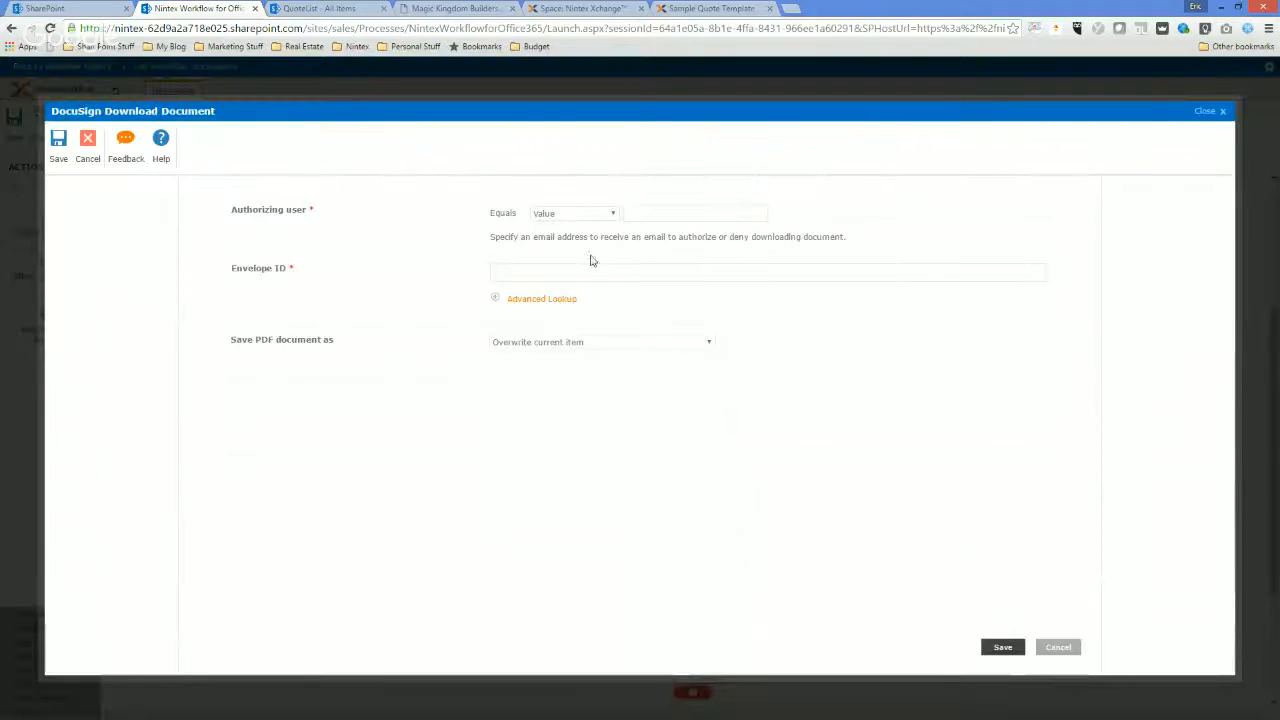
left_click(651, 214)
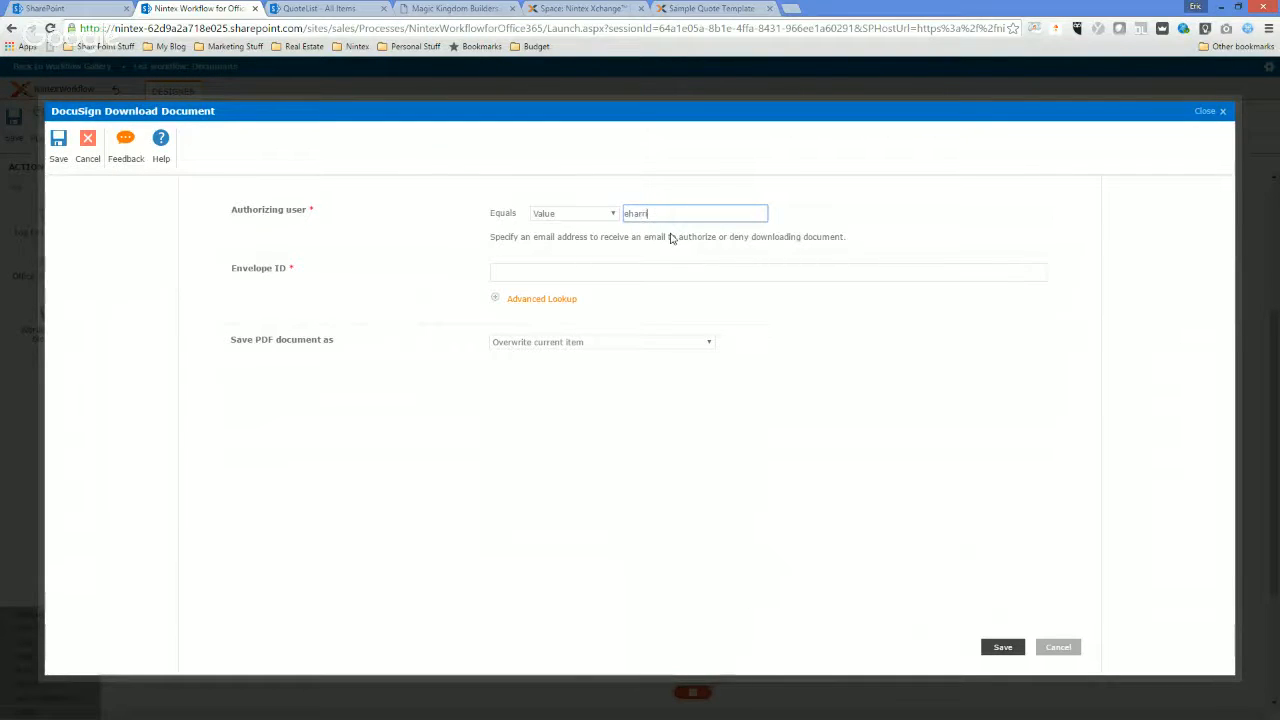
key("Tab")
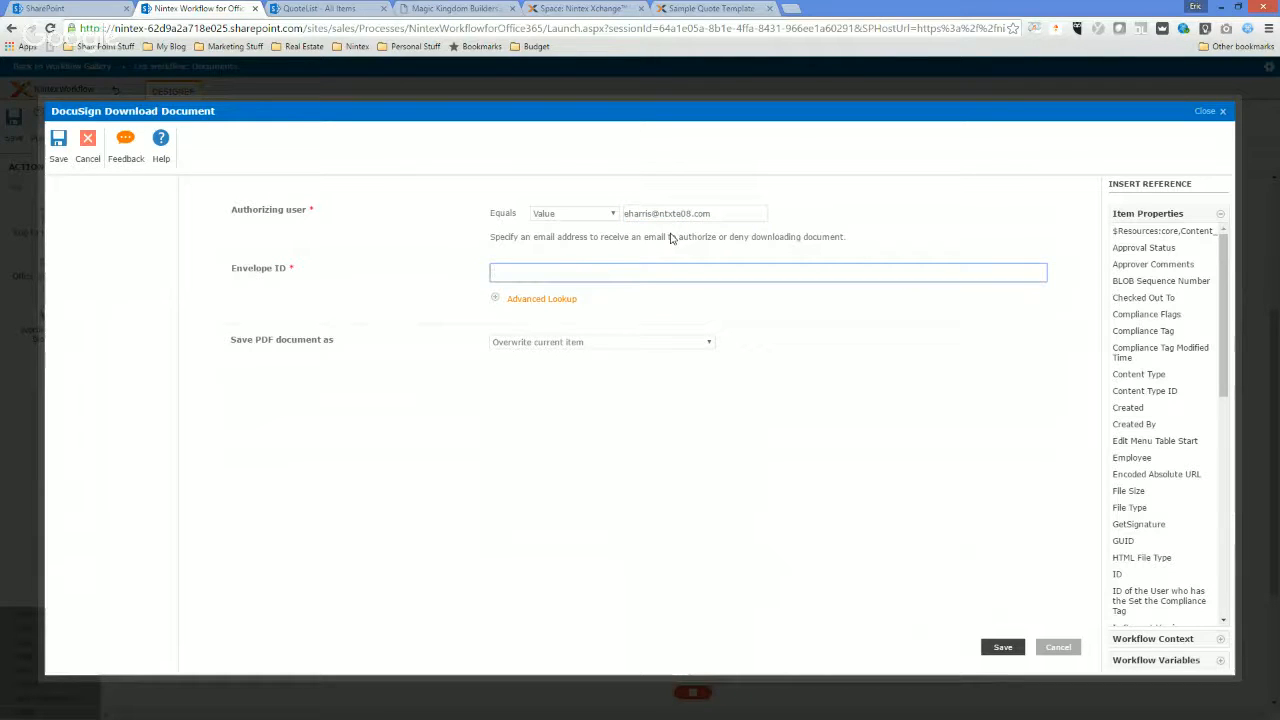
Insert the EnvID workflow variable as the envelope ID, keep Overwrite current item for the PDF, and save the download action.
left_click(528, 299)
left_click(707, 334)
left_click(710, 357)
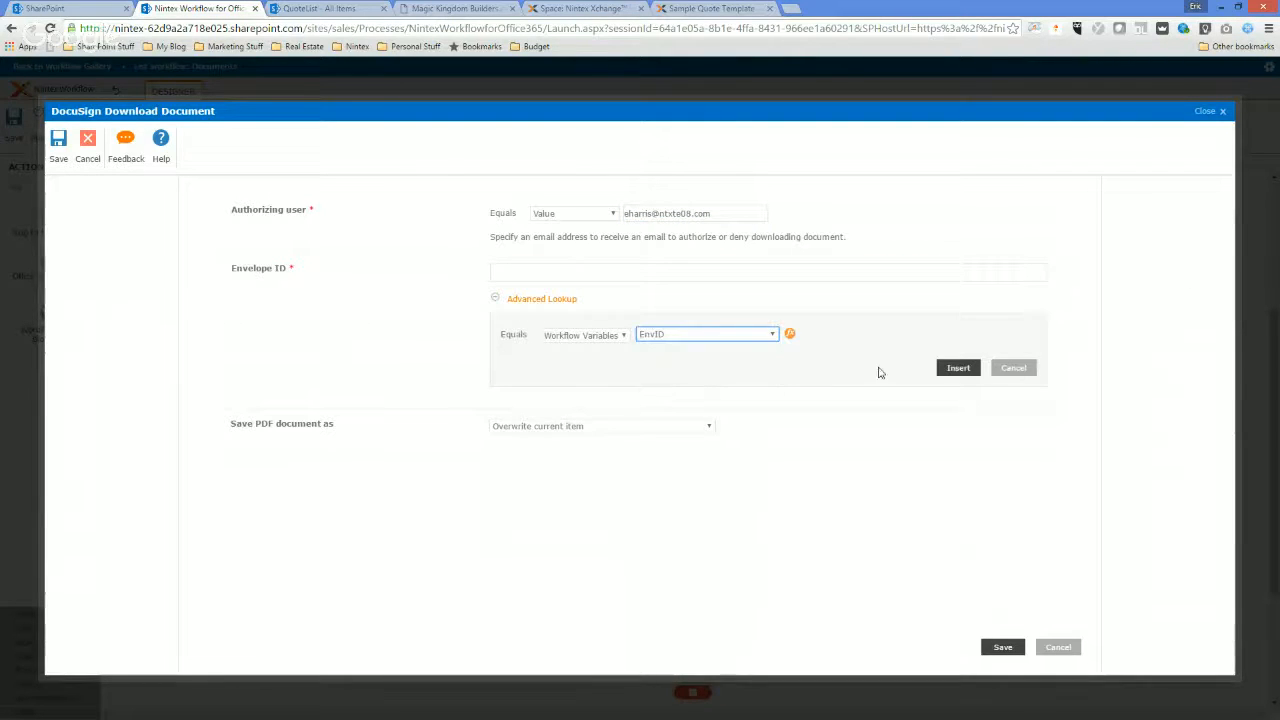
left_click(957, 368)
left_click(563, 342)
left_click(563, 344)
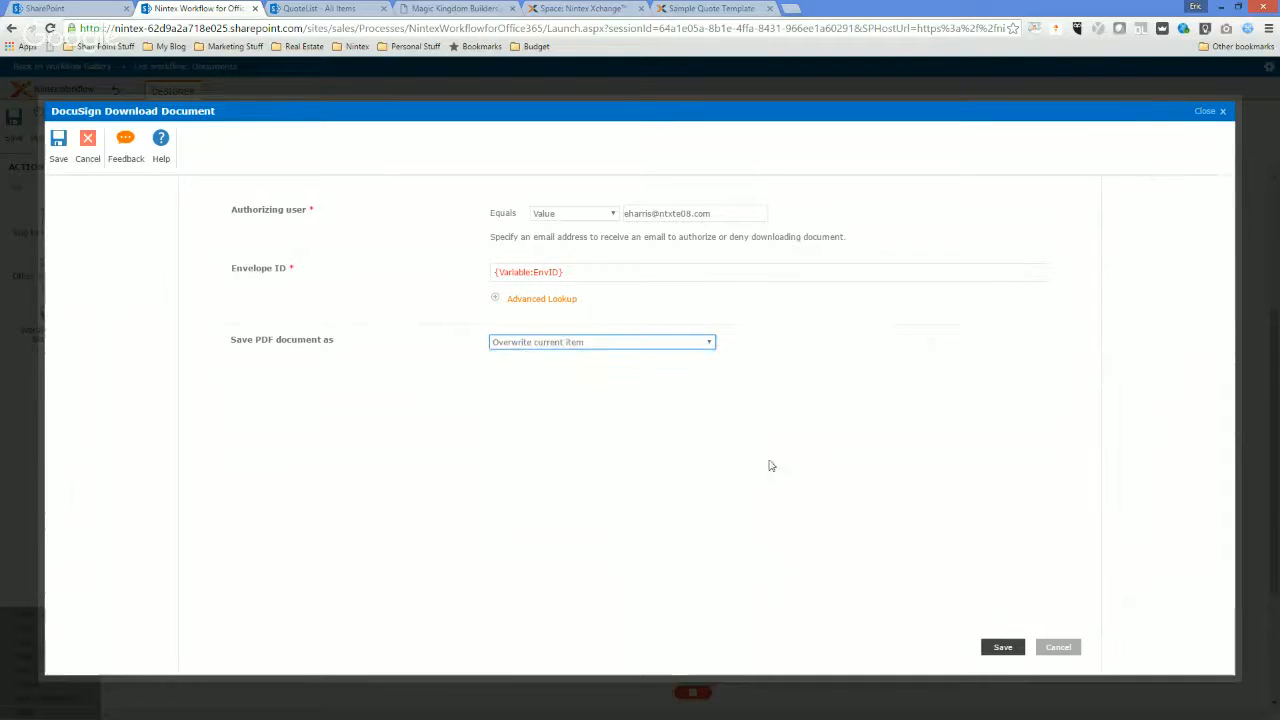
left_click(1003, 647)
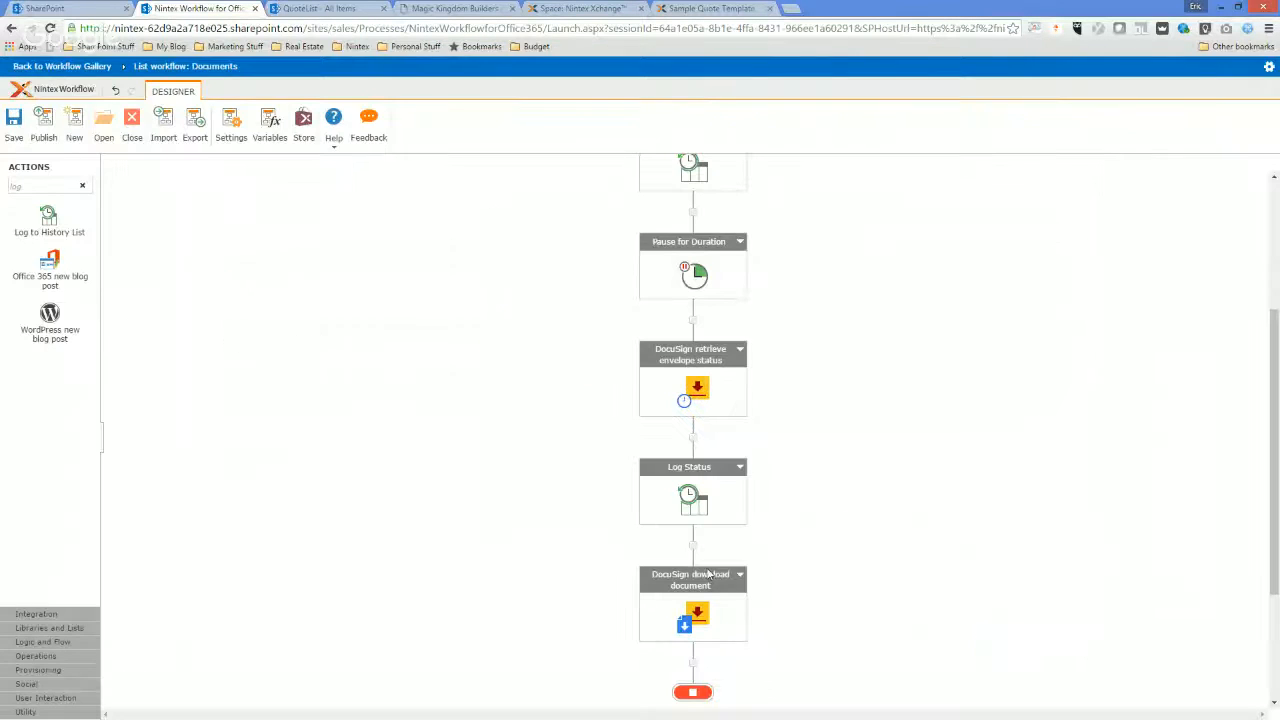
Copy the Log Status action and paste it after the DocuSign download document action.
left_click(741, 467)
left_click(693, 662)
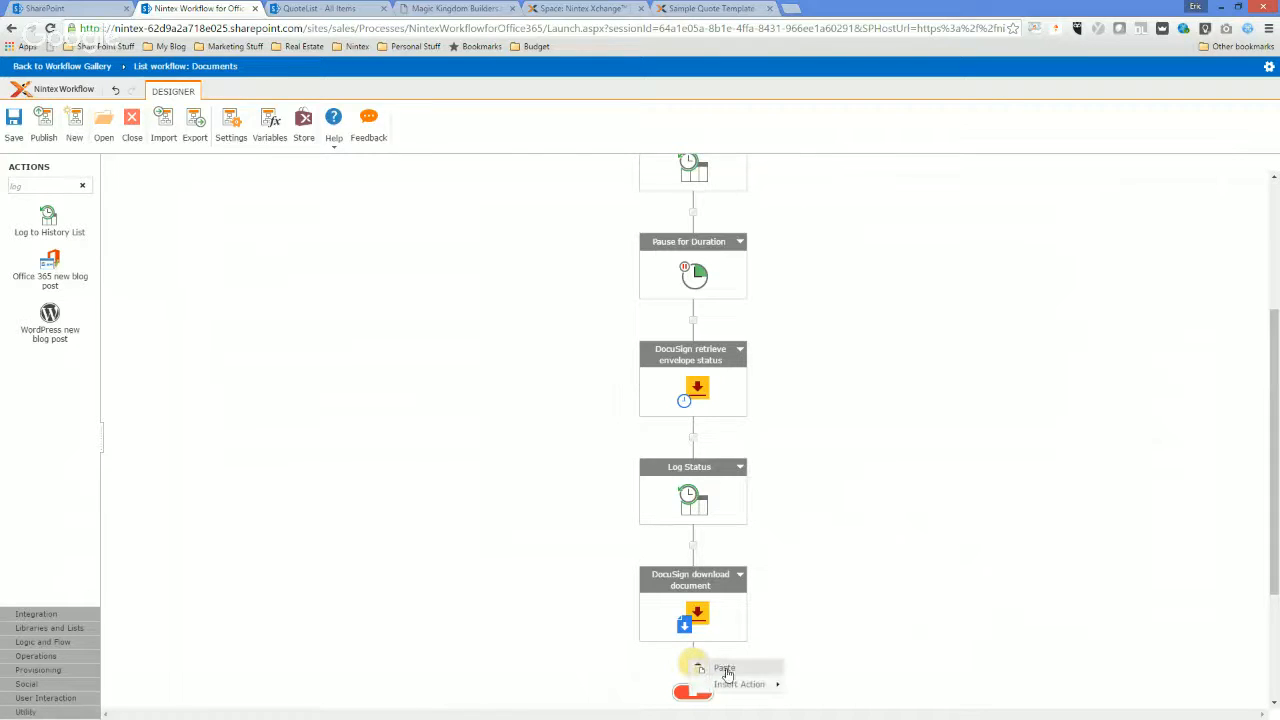
left_click(722, 667)
scroll(740, 630, "down", 1)
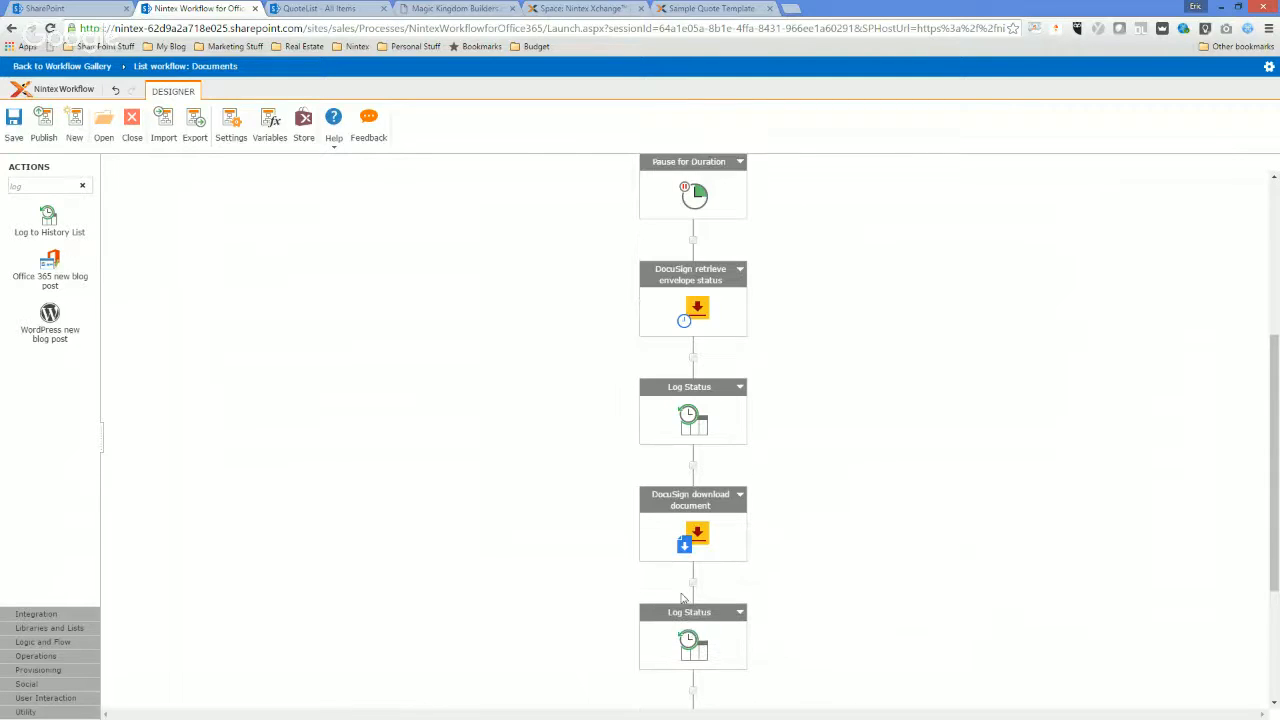
Replace the pasted Log Status action's message with "EnvID", the EnvID workflow variable and "- Status".
double_click(681, 647)
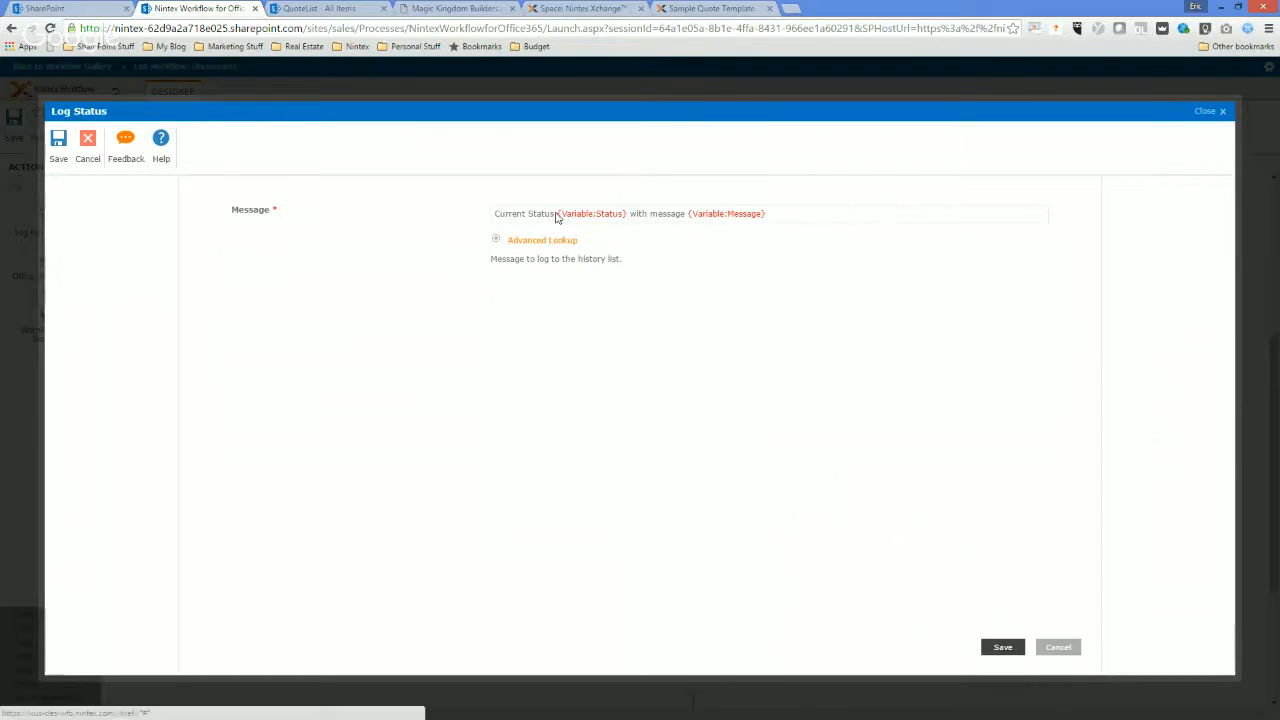
left_click_drag(791, 220, 446, 223)
key("Delete")
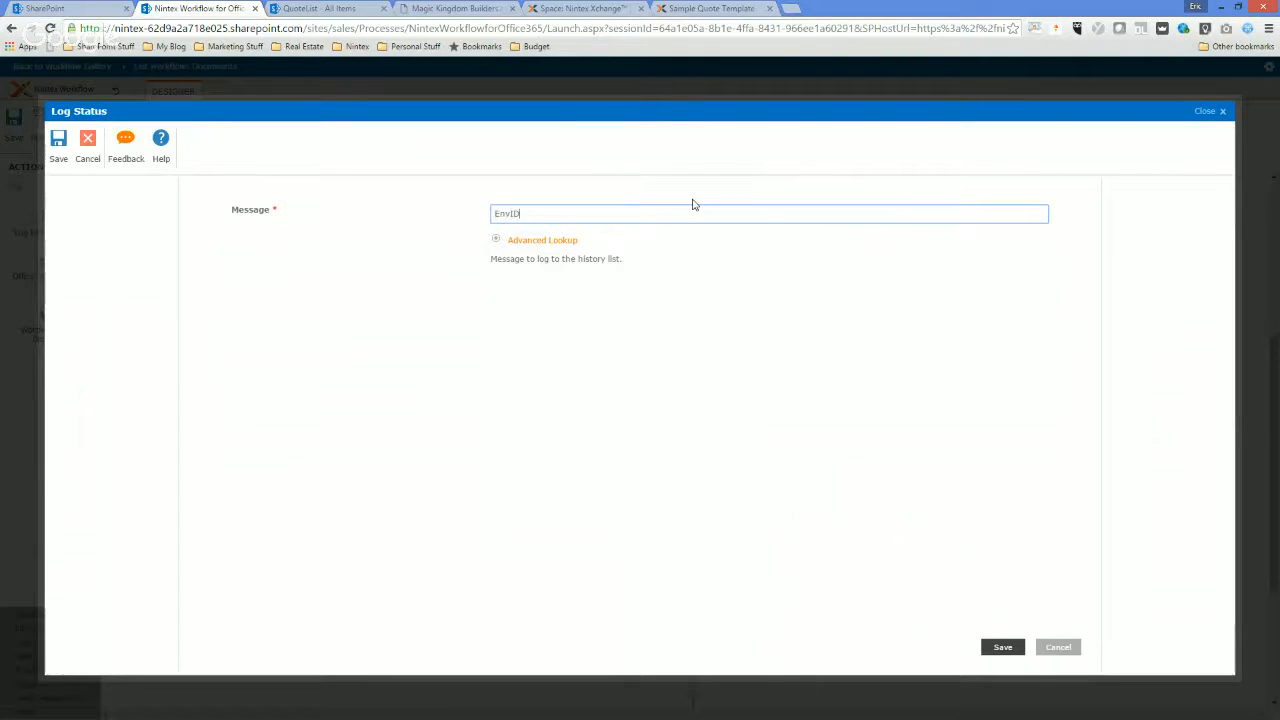
left_click(548, 241)
left_click(677, 280)
left_click(660, 297)
left_click(958, 309)
left_click(630, 216)
type("- Status")
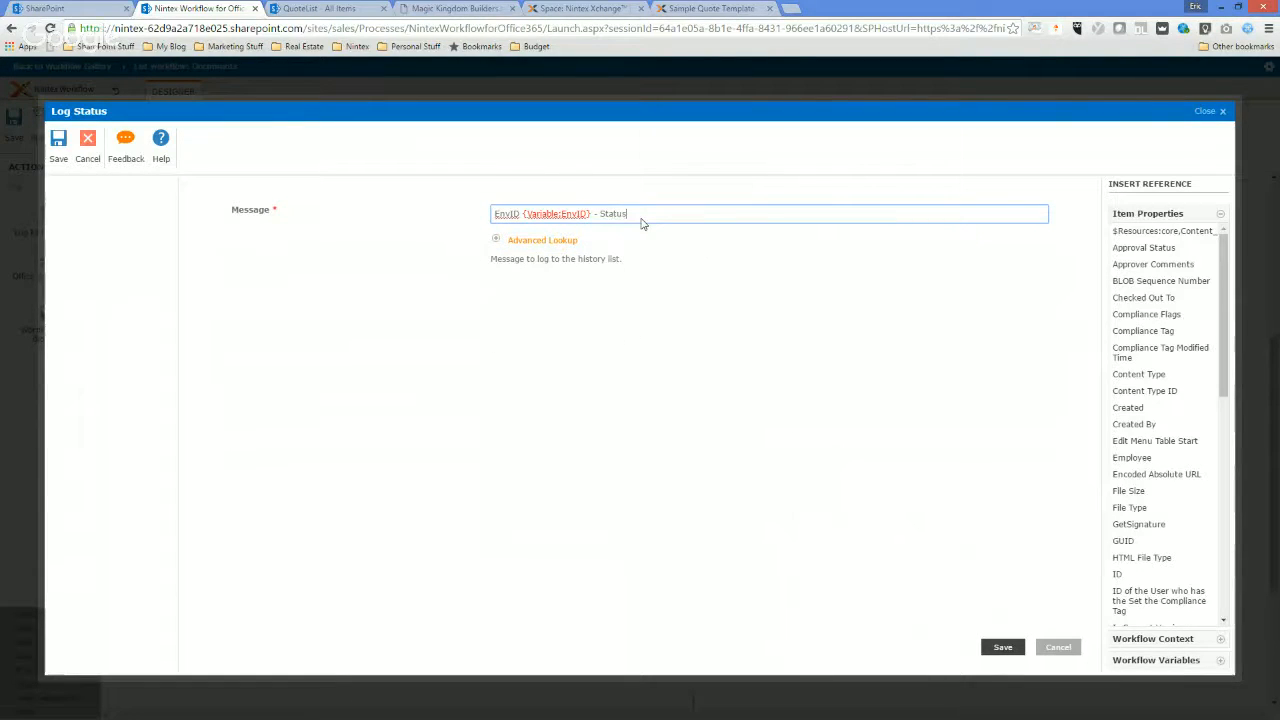
Append the Status workflow variable and "Signed and Downloaded" to the message and save the log action.
left_click(541, 241)
left_click(686, 278)
left_click(686, 309)
left_click(950, 310)
left_click(748, 215)
type("Overwritten")
double_click(710, 218)
type("Signed and (ownloadedoaded")
left_click(1002, 648)
Name the workflow QuoteSignature in the workflow settings and save them.
scroll(520, 580, "down", 4)
scroll(377, 494, "up", 5)
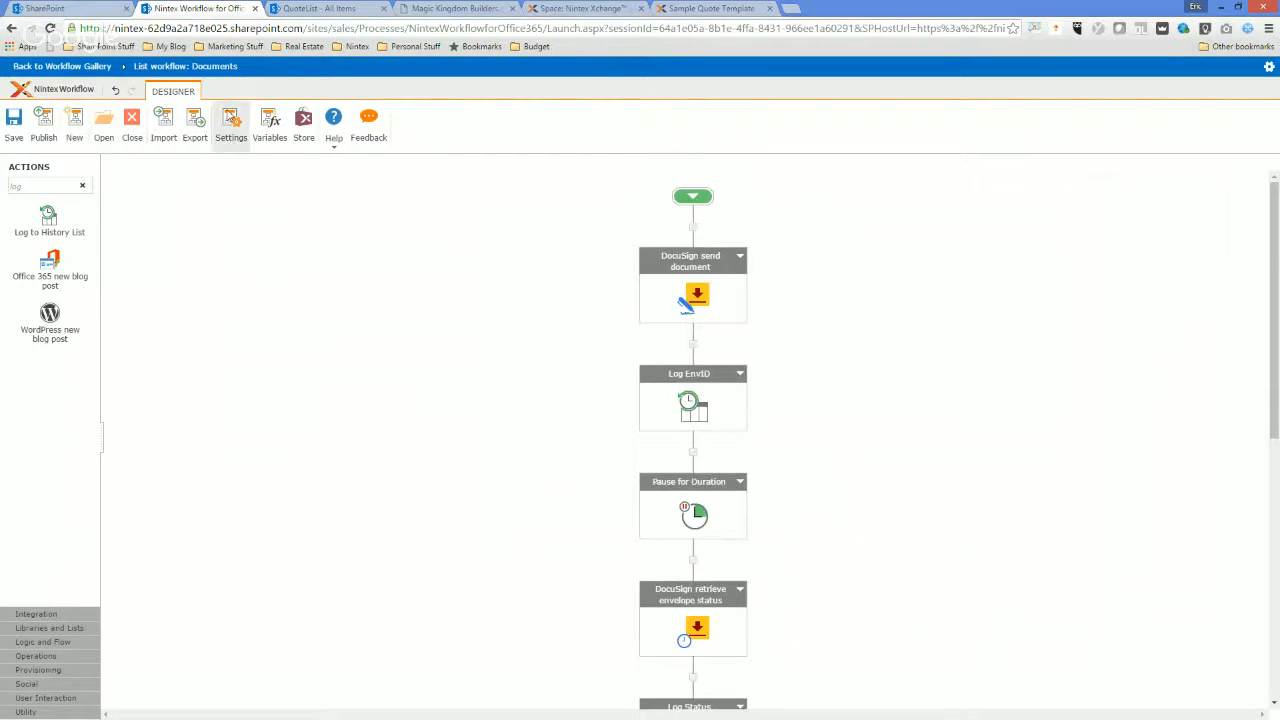
left_click(231, 125)
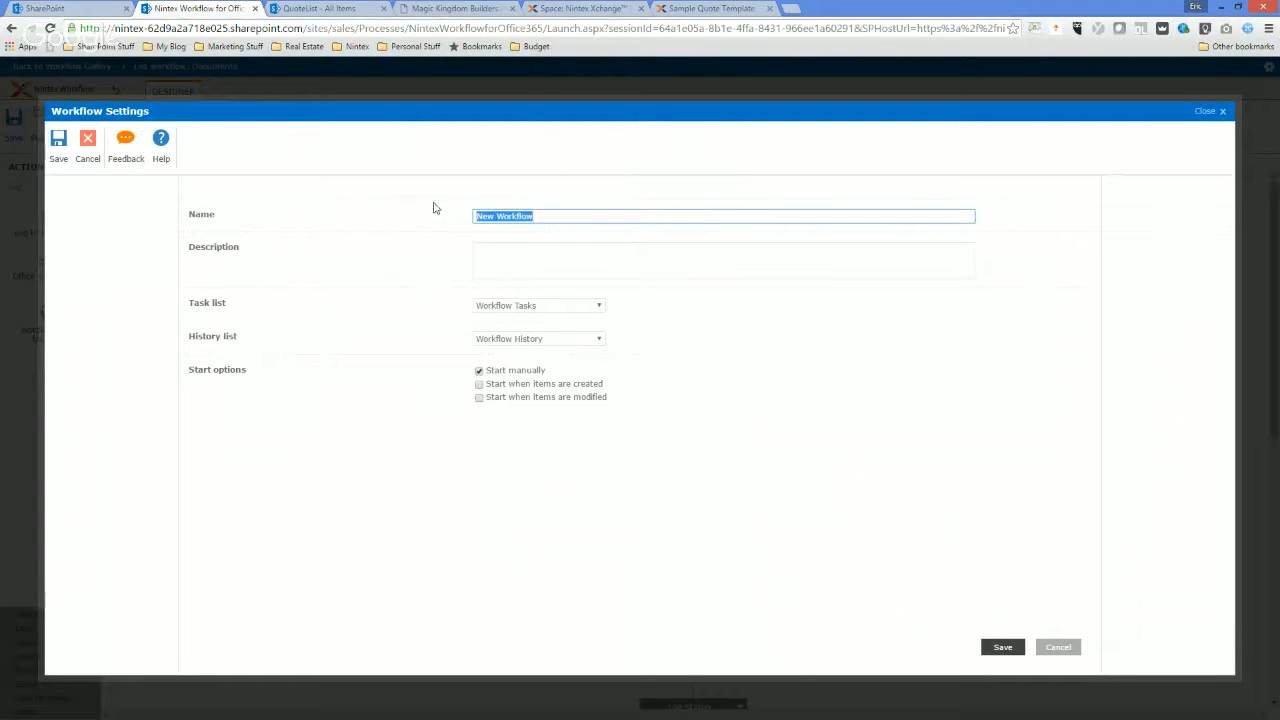
type("QuoteSignature")
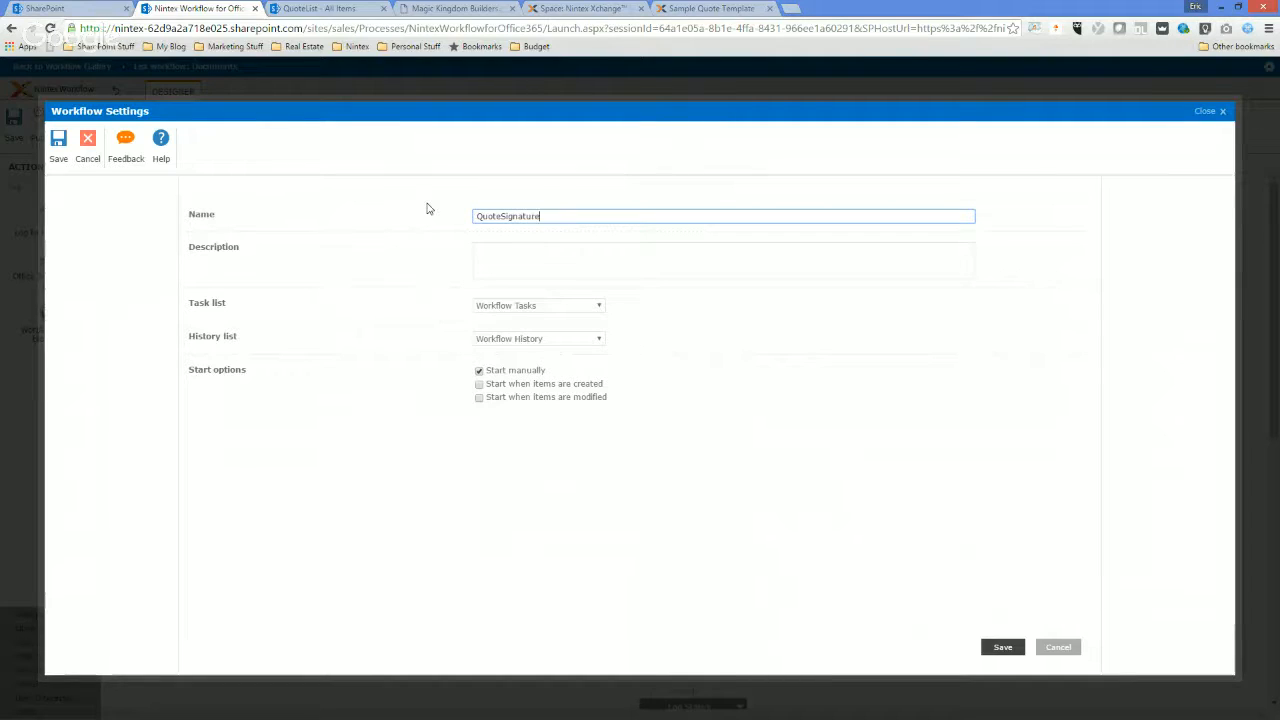
left_click(58, 145)
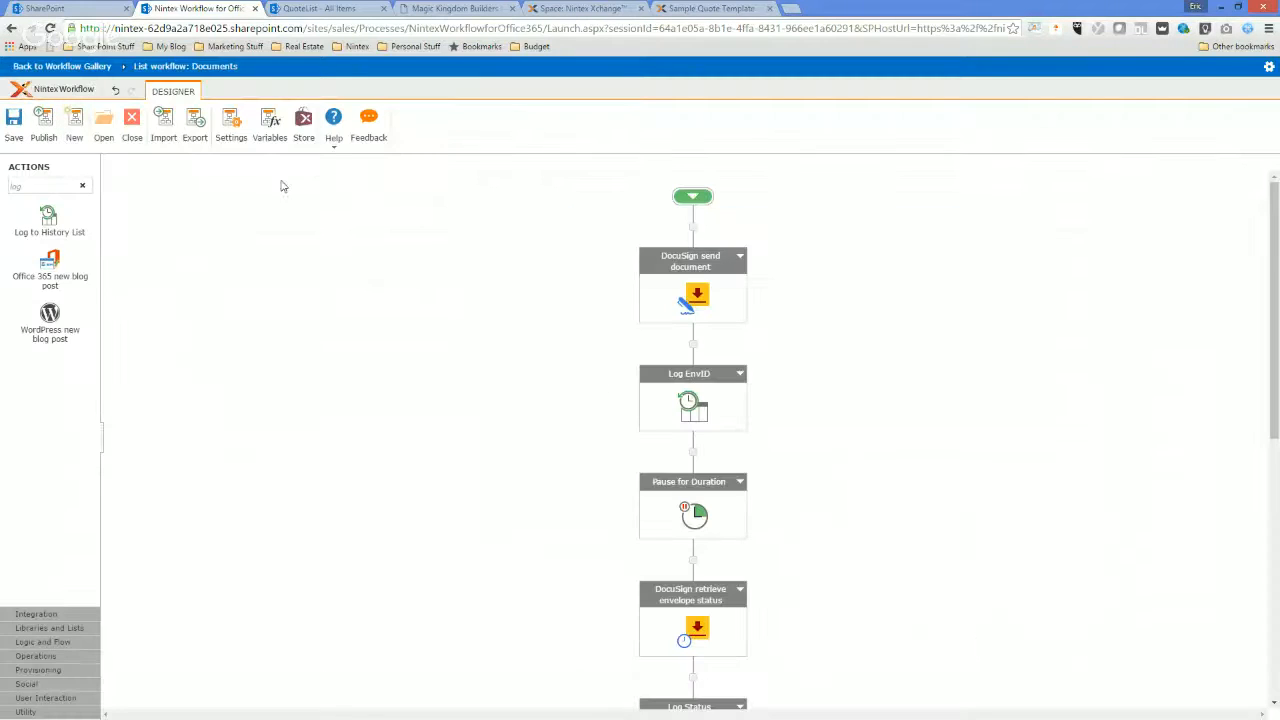
Review and save the workflow settings, then publish the QuoteSignature workflow with the manual start option.
left_click(231, 125)
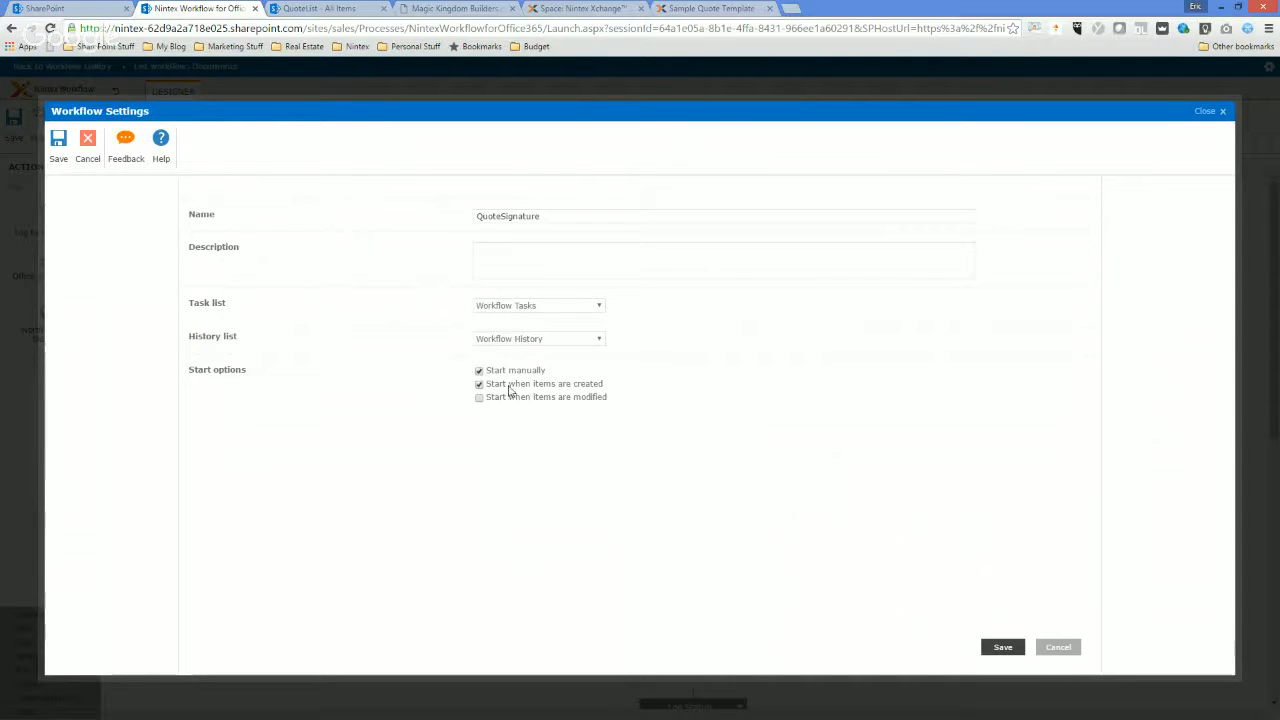
left_click(1000, 647)
left_click(43, 125)
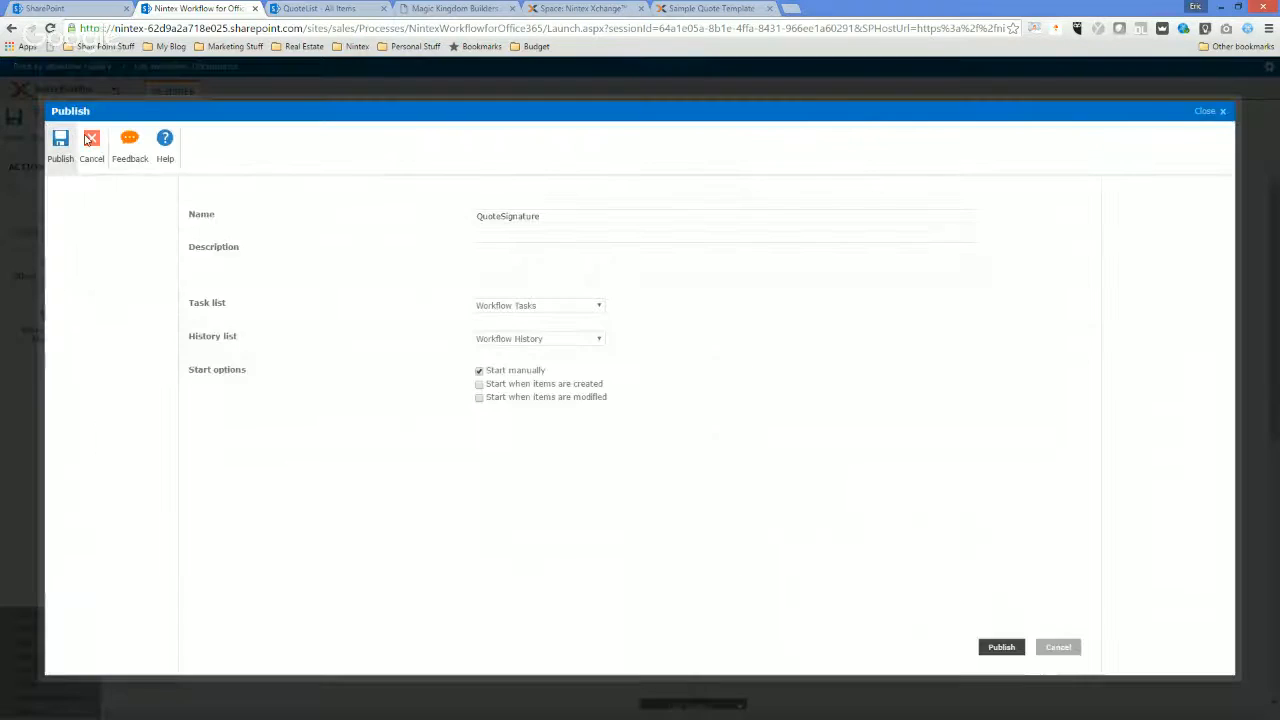
left_click(58, 148)
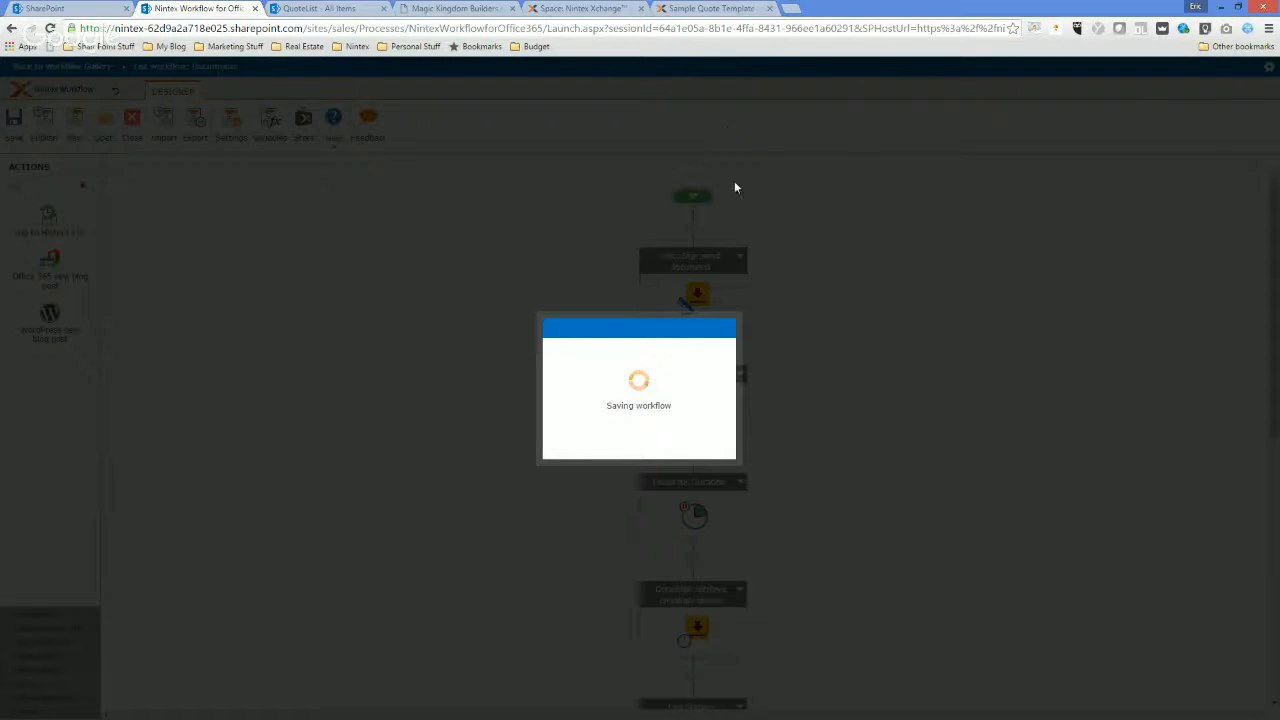
View the SharePoint Documents library of the Processes site and return to the workflow designer to check the publishing progress.
left_click(341, 8)
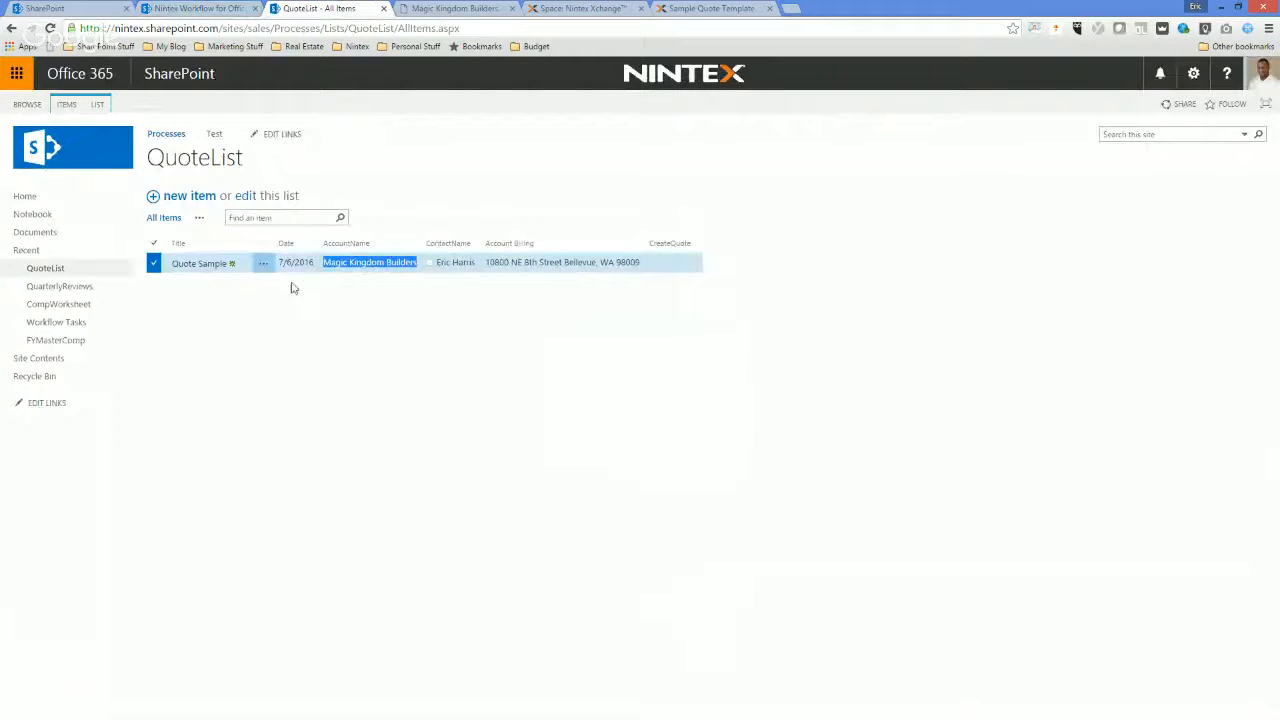
left_click(42, 233)
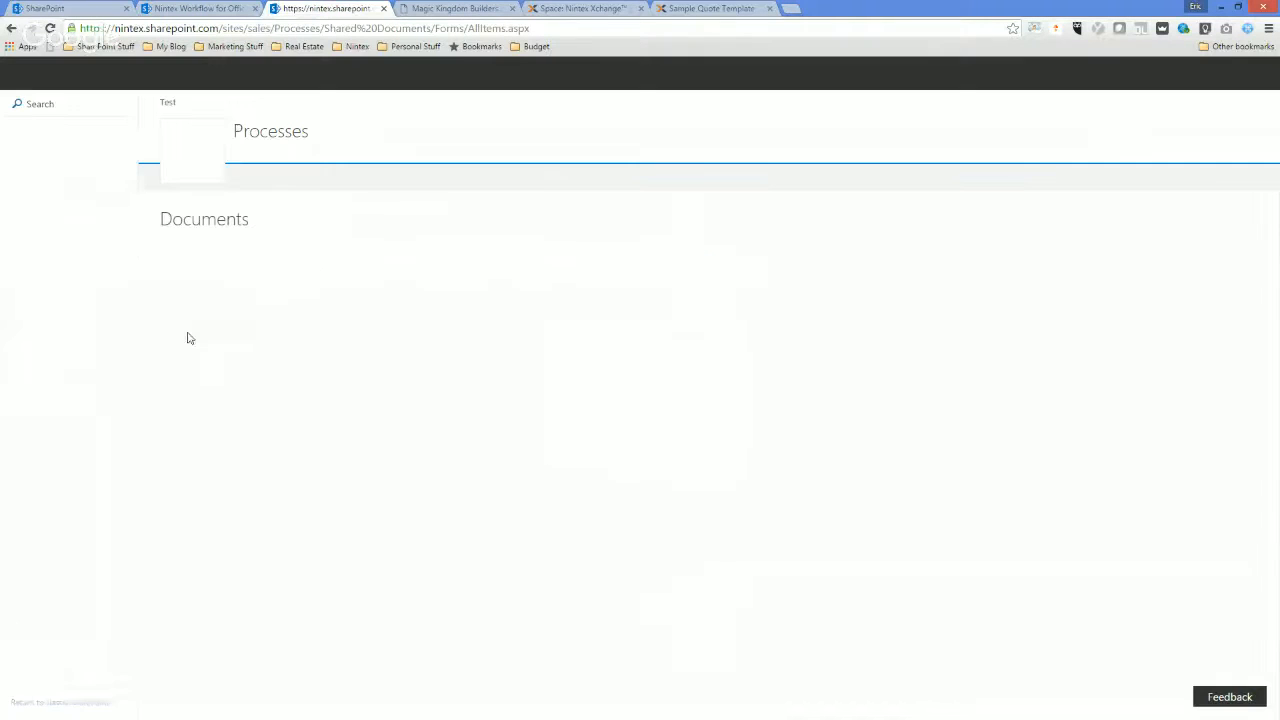
left_click(250, 334)
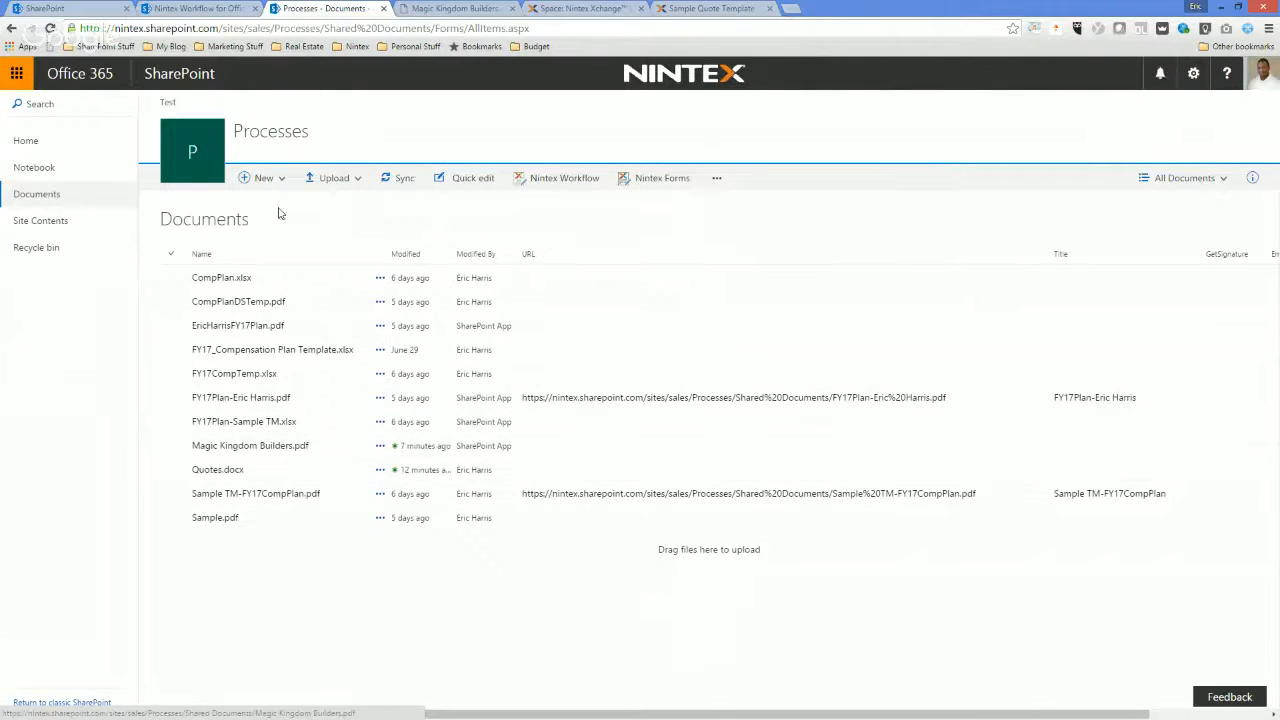
left_click(230, 8)
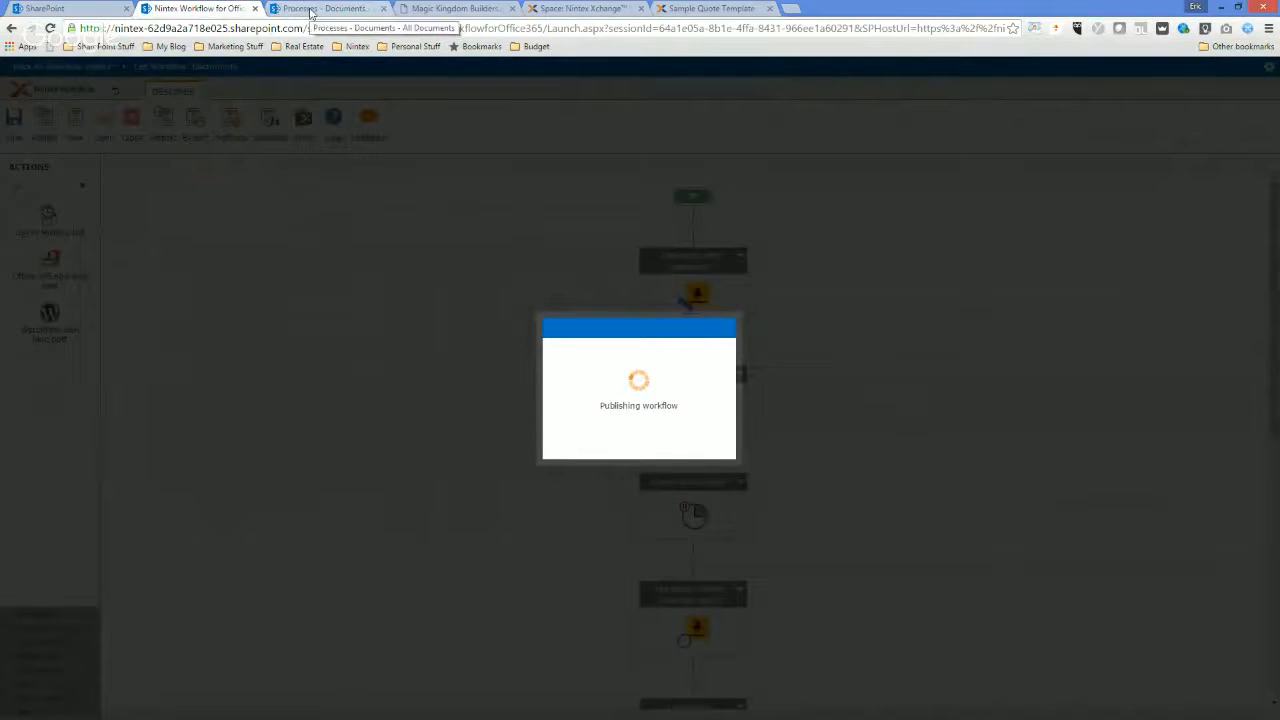
Open Magic Kingdom Builders.pdf from the Documents library to view the quote, and return to the workflow designer to acknowledge the publishing notice.
left_click(311, 10)
left_click(205, 450)
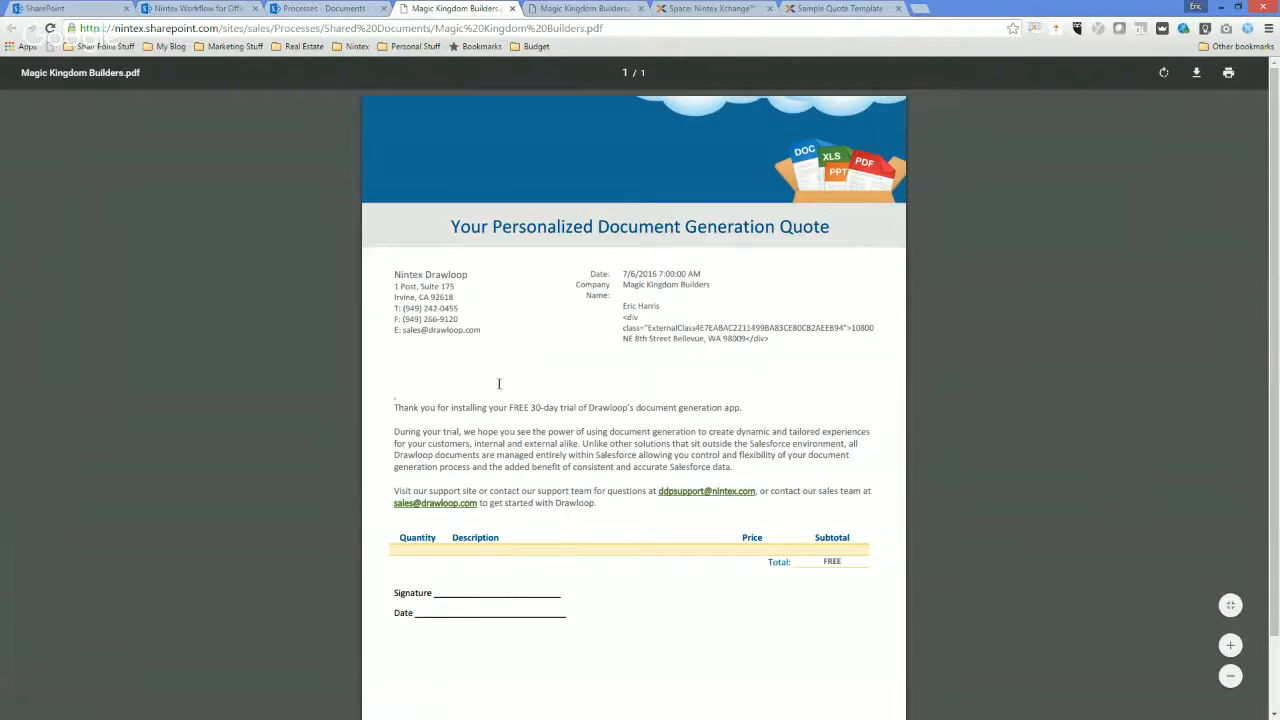
left_click(345, 9)
left_click(226, 9)
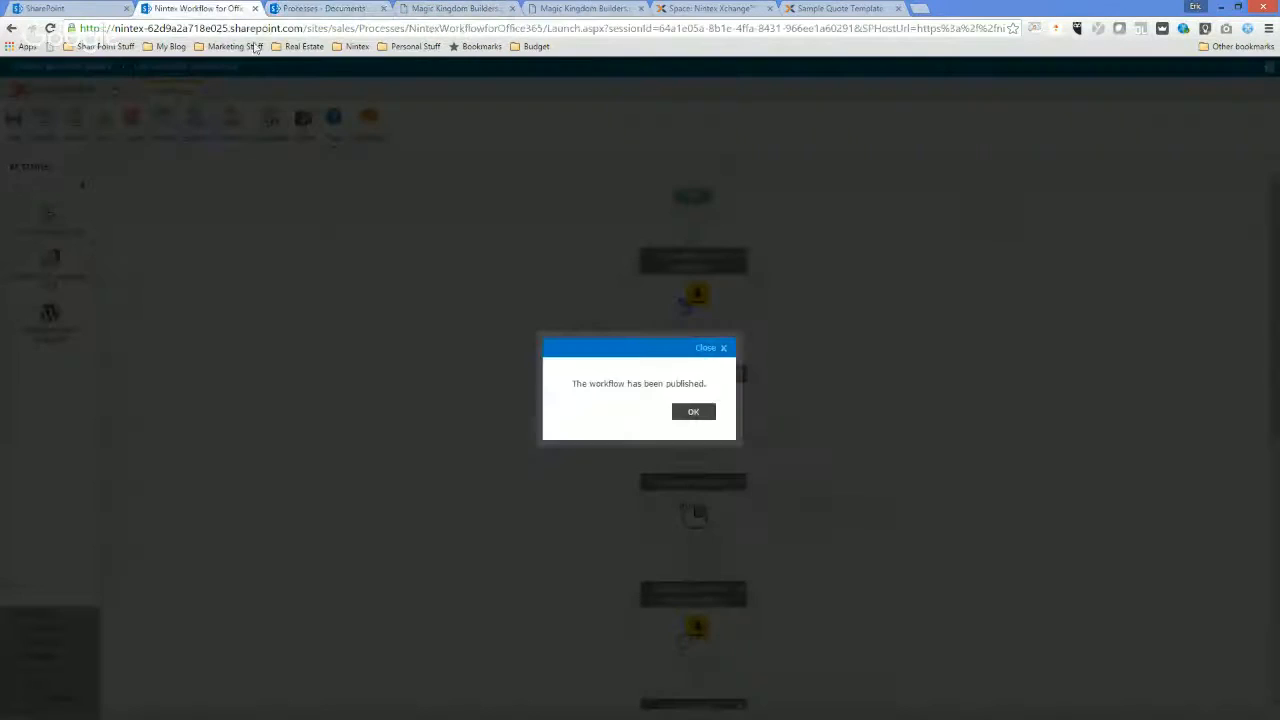
left_click(694, 414)
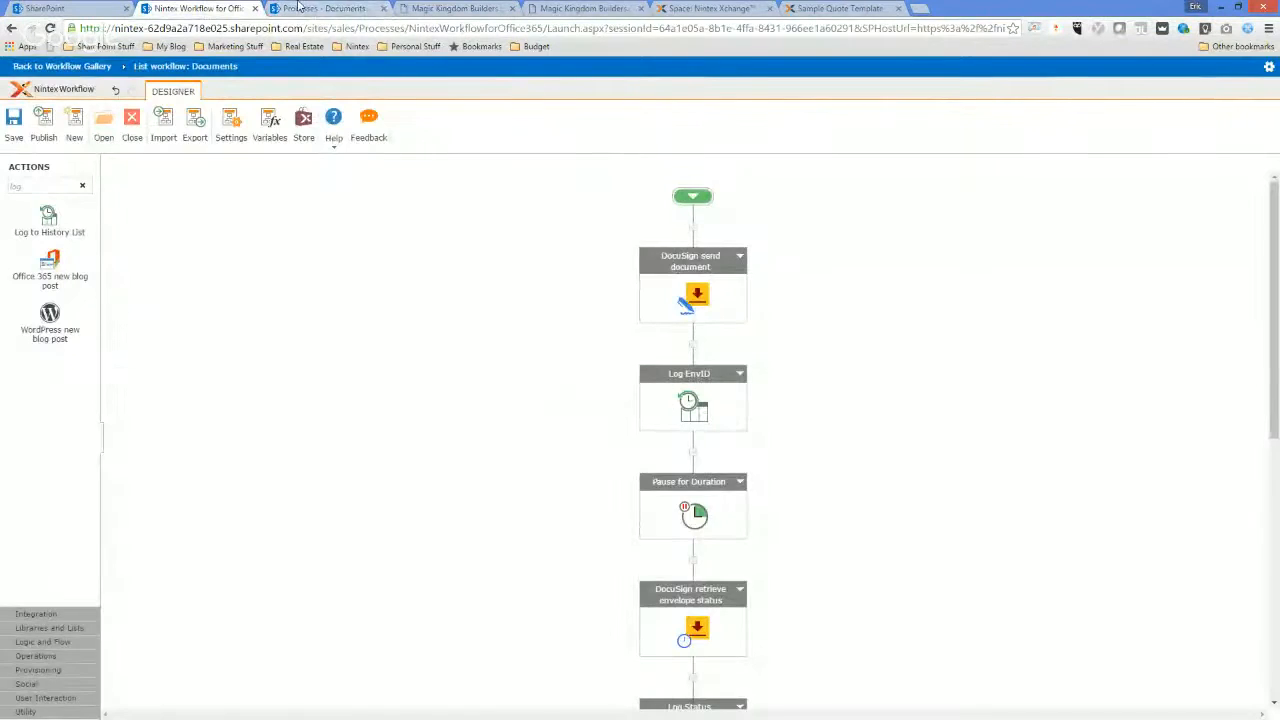
Start the QuoteSignature workflow on Magic Kingdom Builders.pdf in the Documents library.
left_click(327, 10)
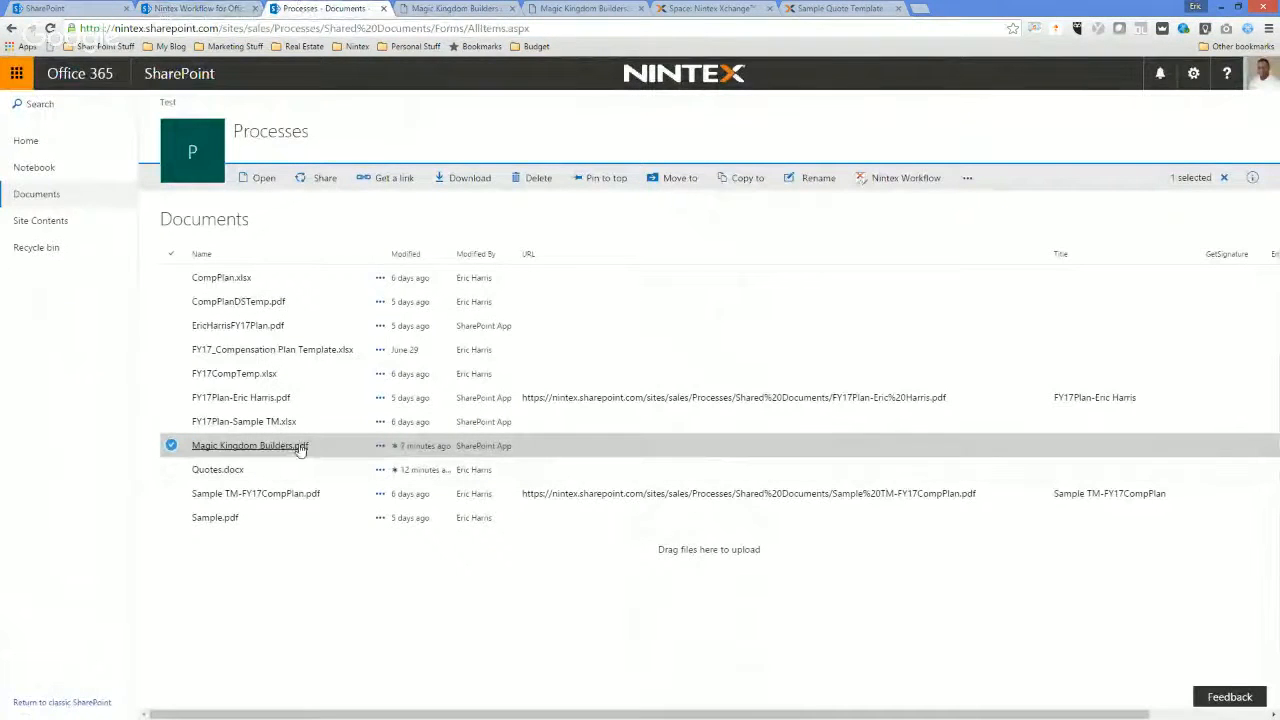
left_click(380, 446)
mouse_move(492, 508)
left_click(528, 530)
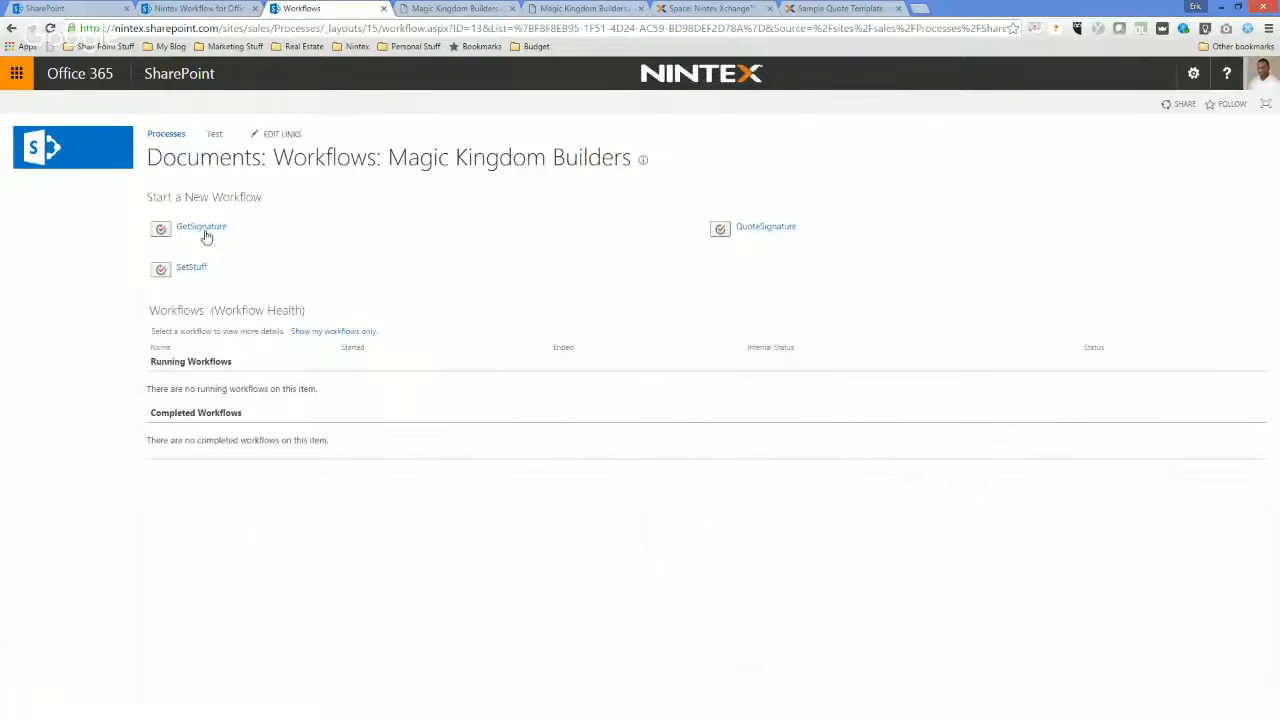
left_click(768, 228)
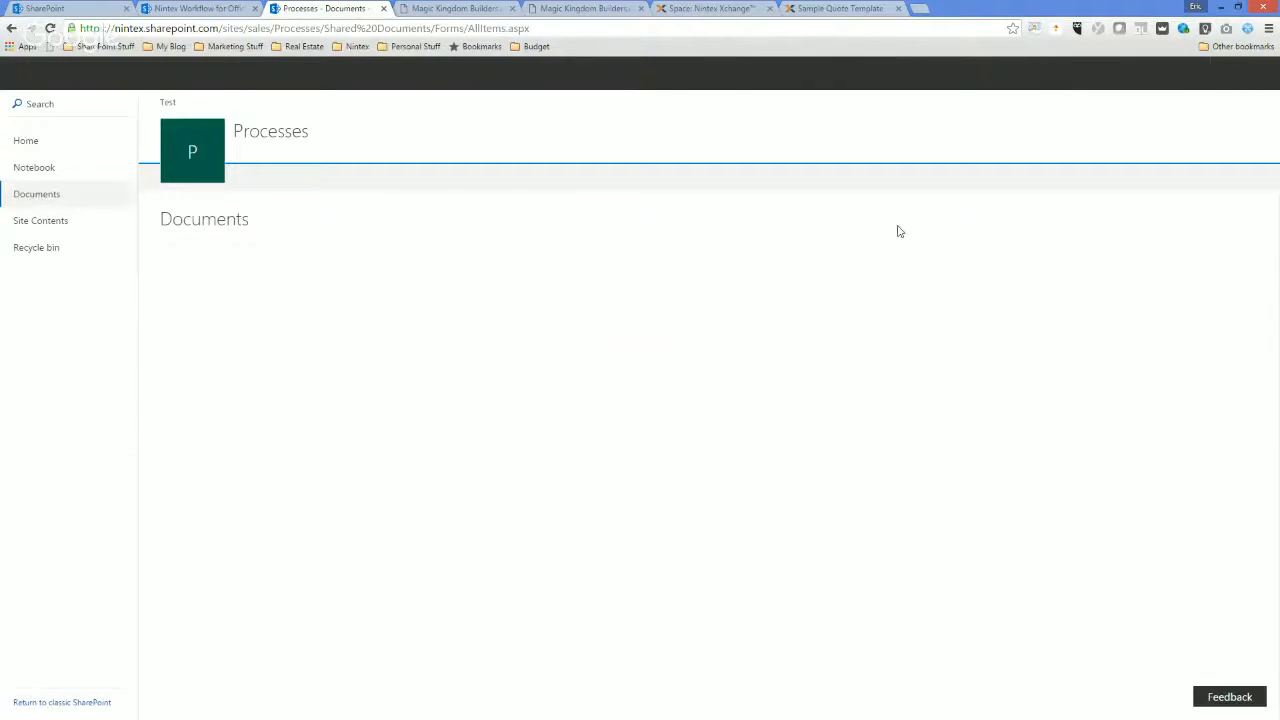
Open the workflows page of Magic Kingdom Builders.pdf to check the running QuoteSignature instance.
left_click(380, 445)
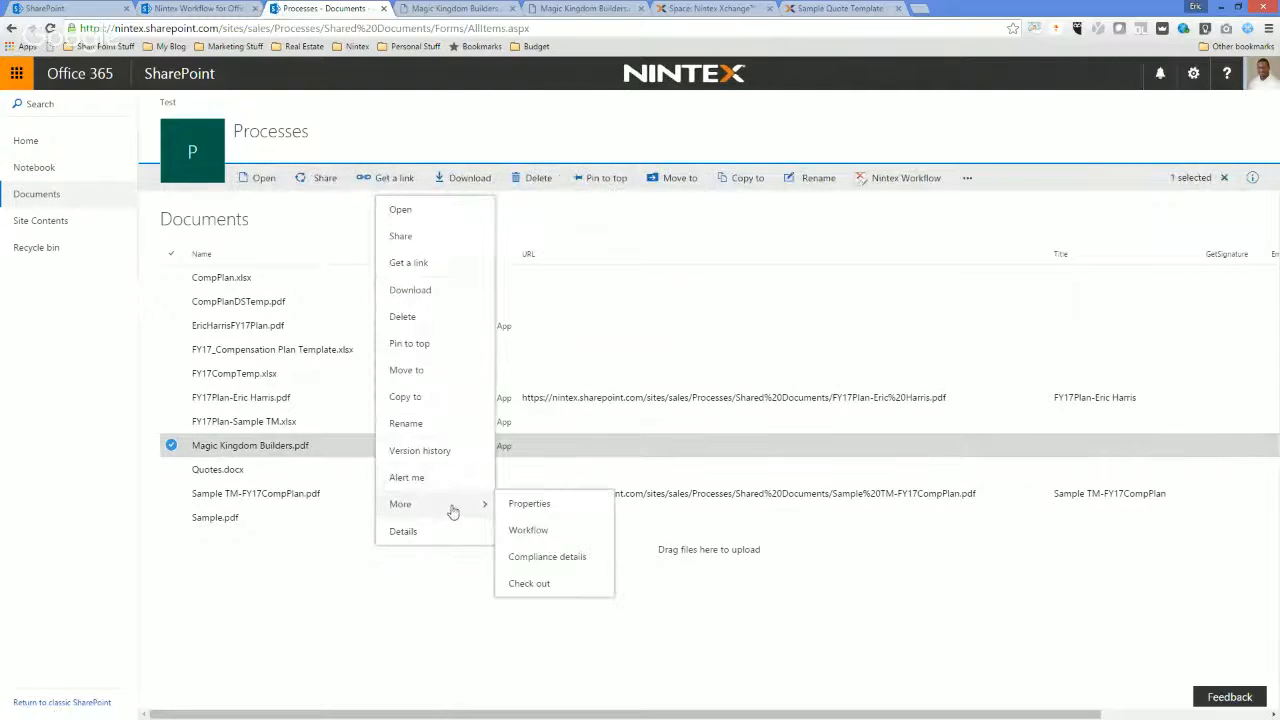
left_click(526, 531)
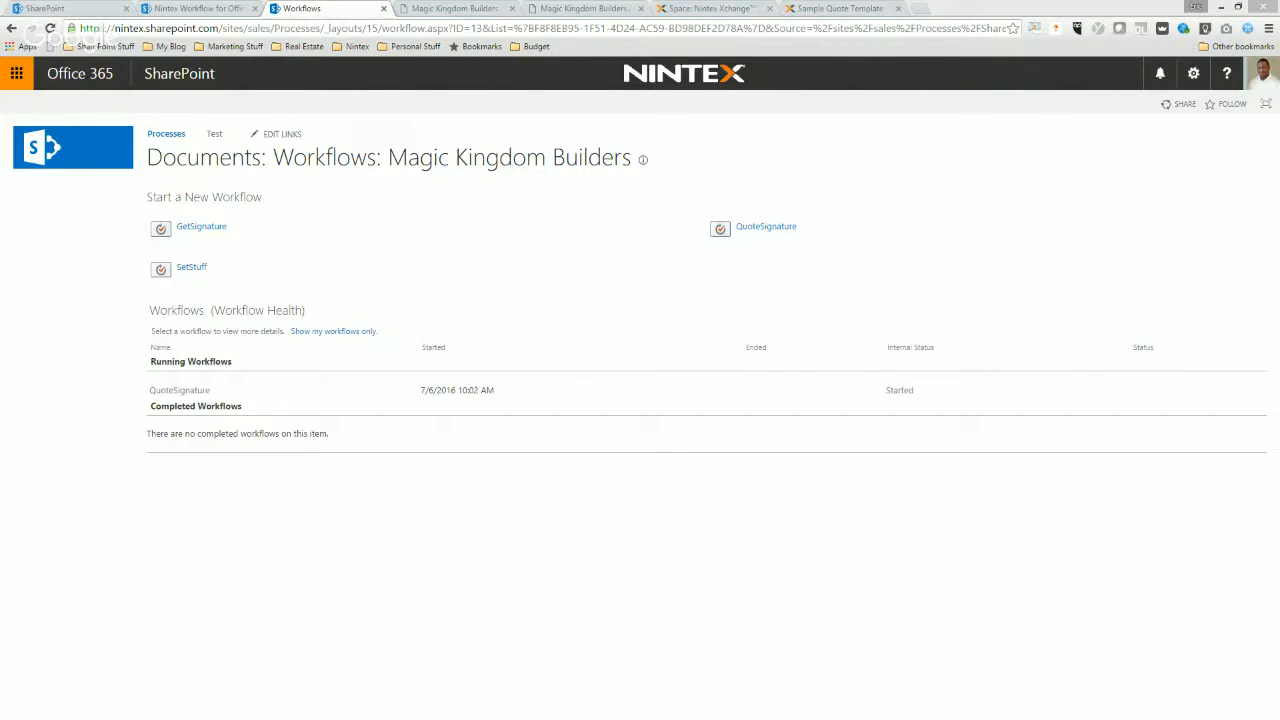
key("alt+Tab")
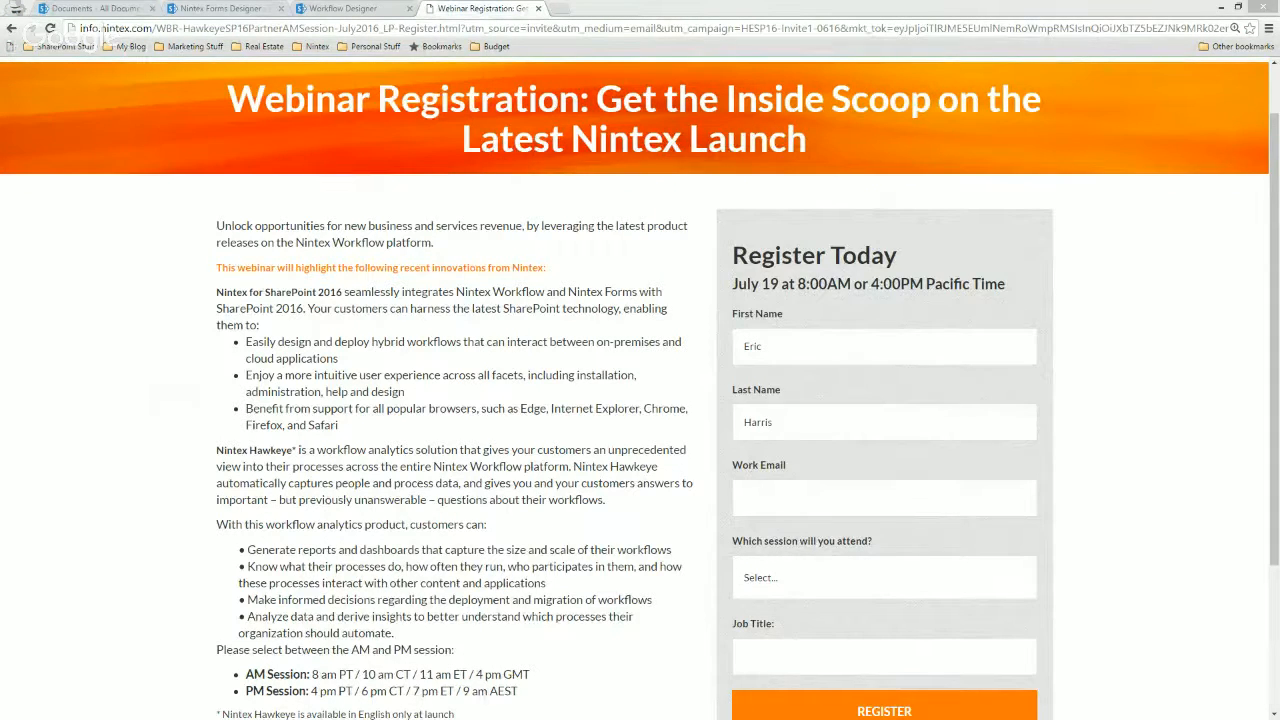
key("alt+Tab")
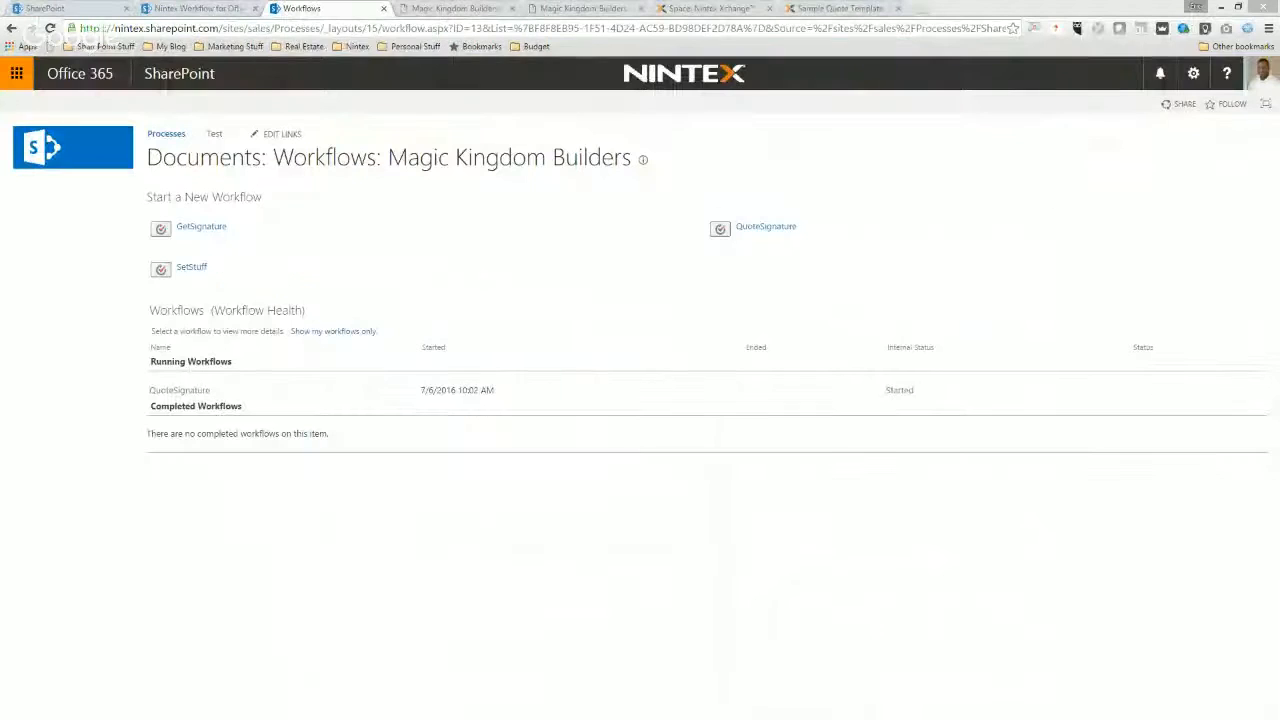
Switch to the incognito browser window and open ntxte08.sharepoint.com in a new tab.
key("alt+Tab")
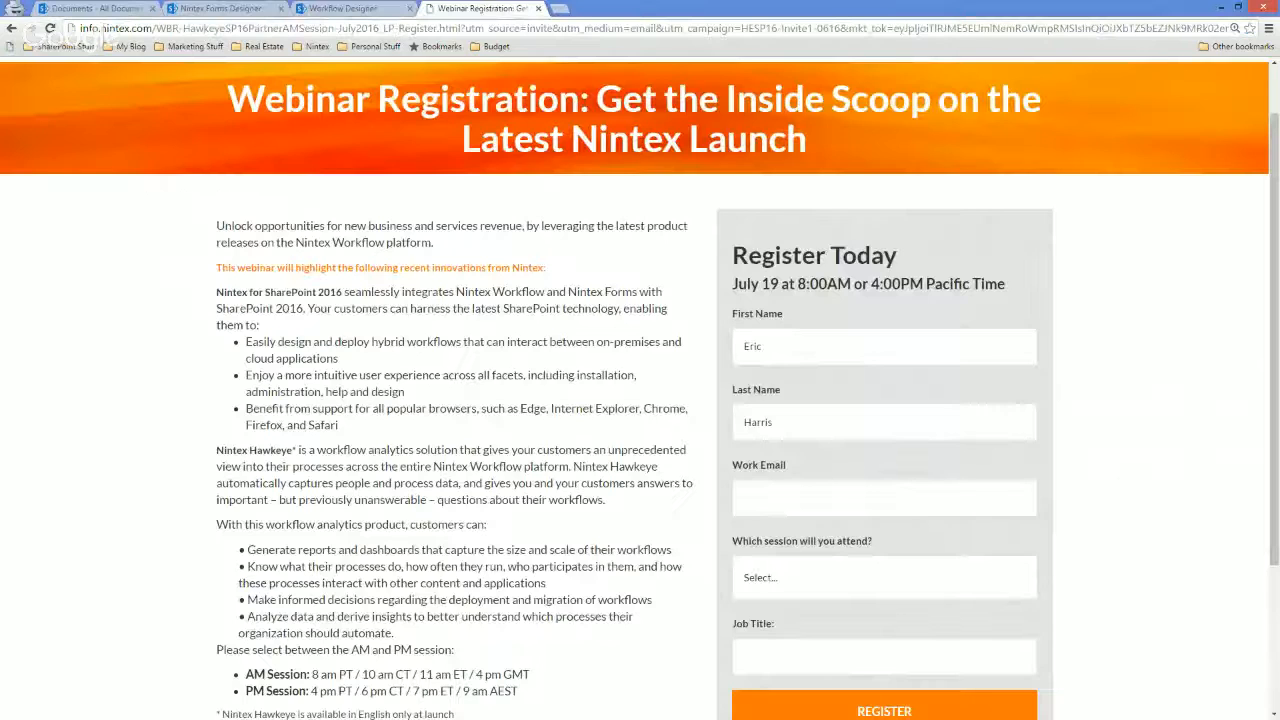
left_click(562, 10)
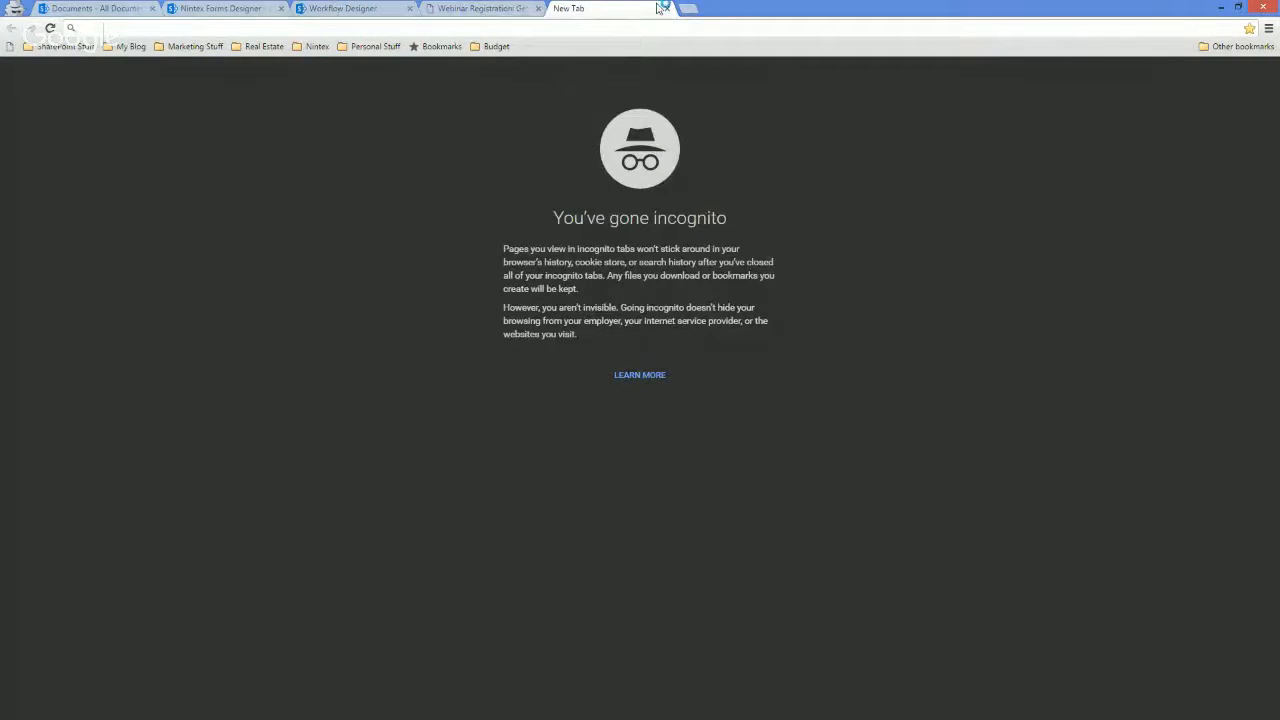
type("ntxte08.sharepoint.com")
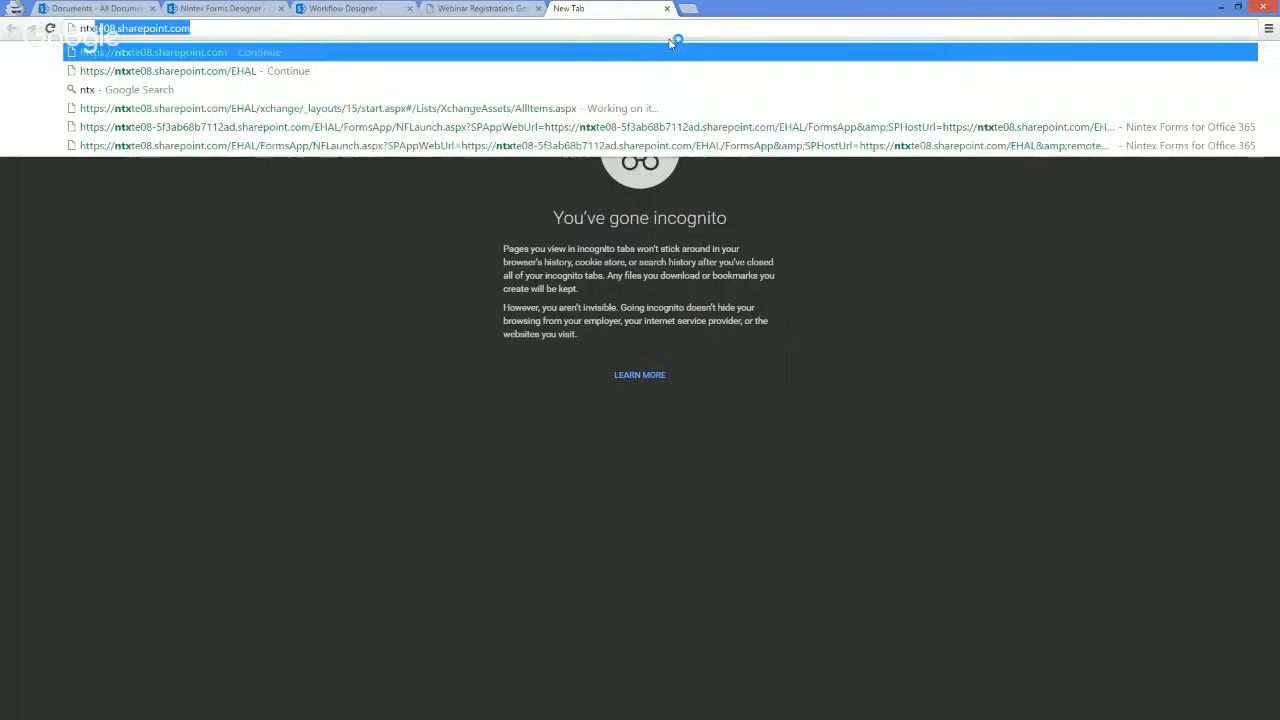
key("Return")
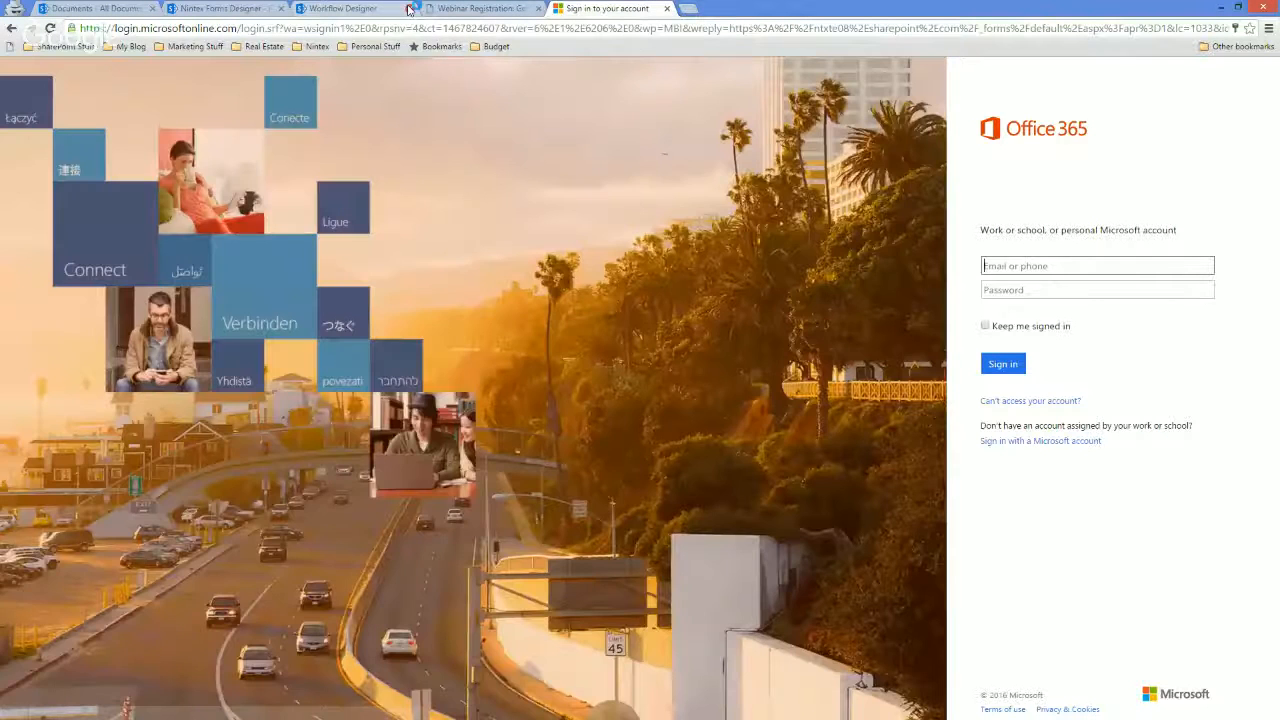
Close the Workflow Designer, Nintex Forms Designer and Documents pages in the incognito window, discarding unsaved changes.
left_click(408, 9)
left_click(692, 123)
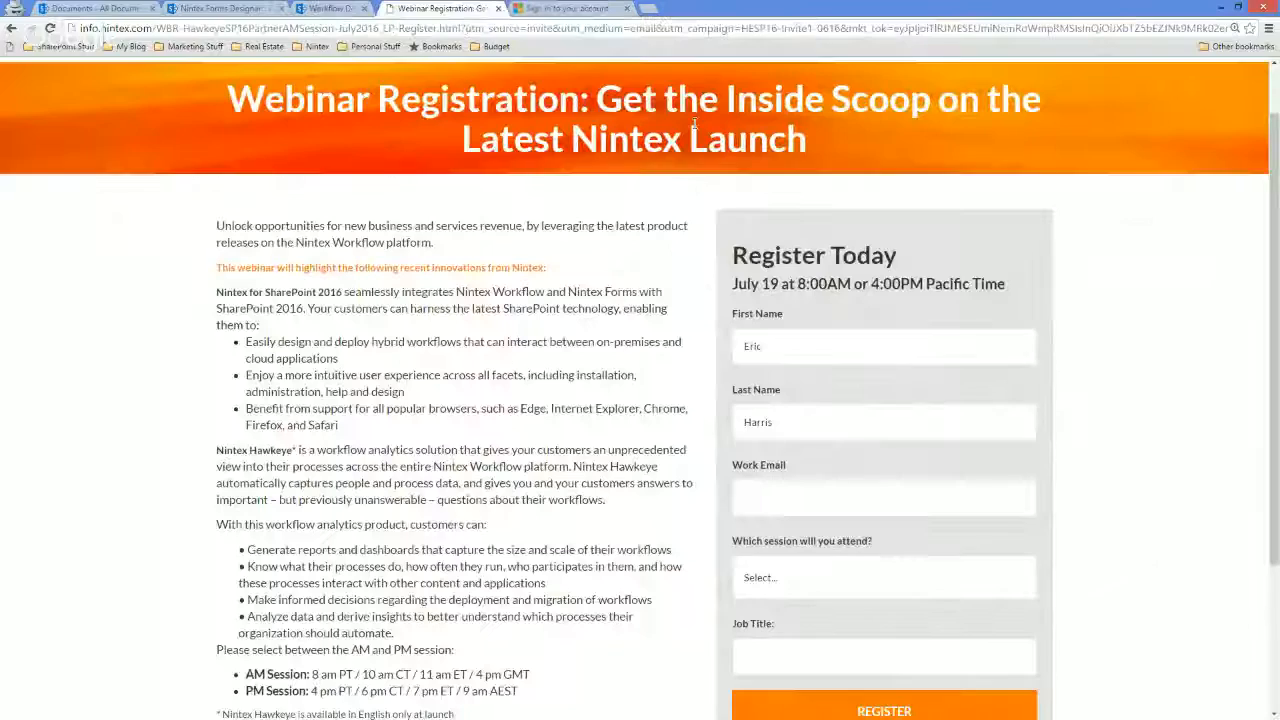
left_click(282, 9)
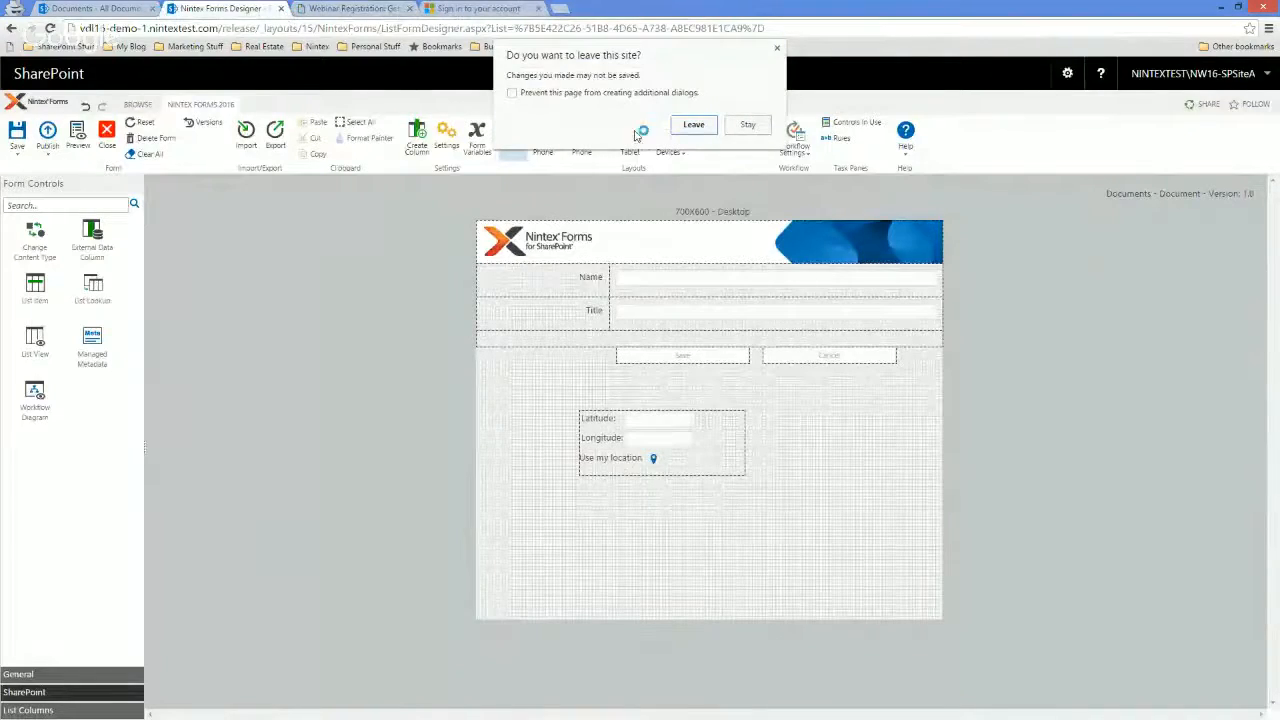
left_click(692, 124)
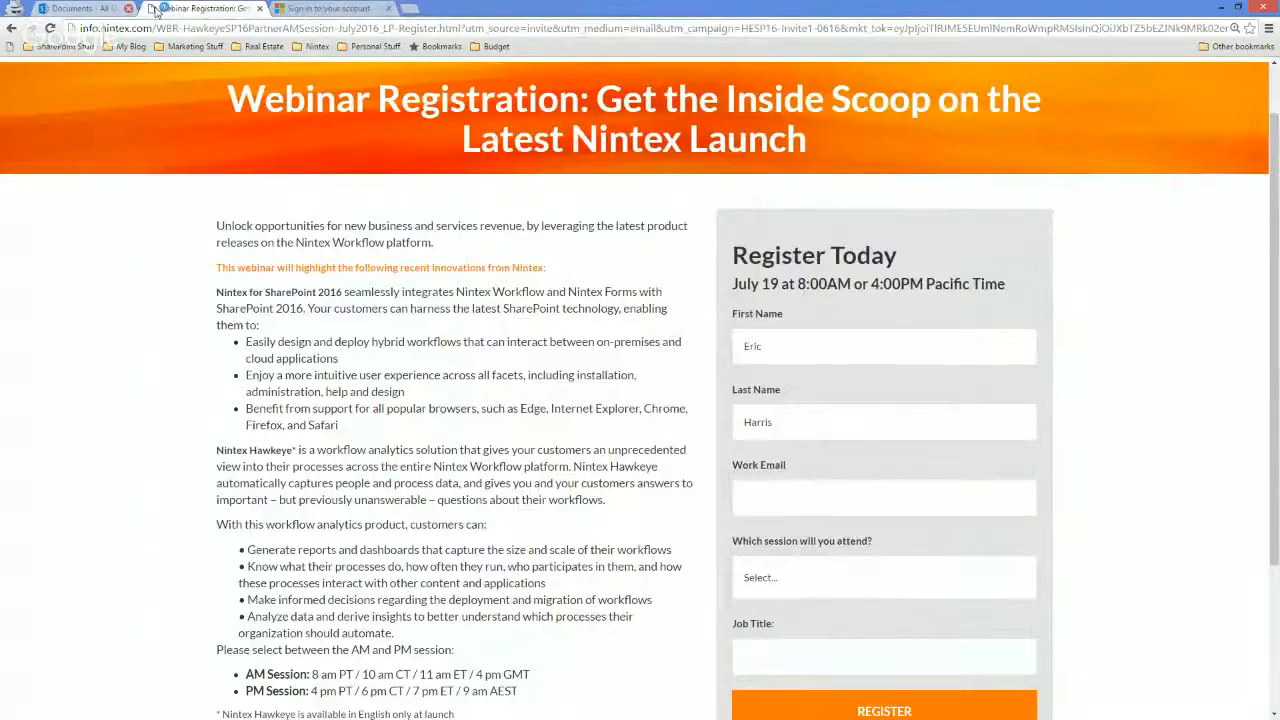
left_click(152, 8)
left_click(226, 8)
Sign in to Office 365 with the saved work account's e-mail address for the ntxte08 site.
left_click(1066, 265)
type("eharr")
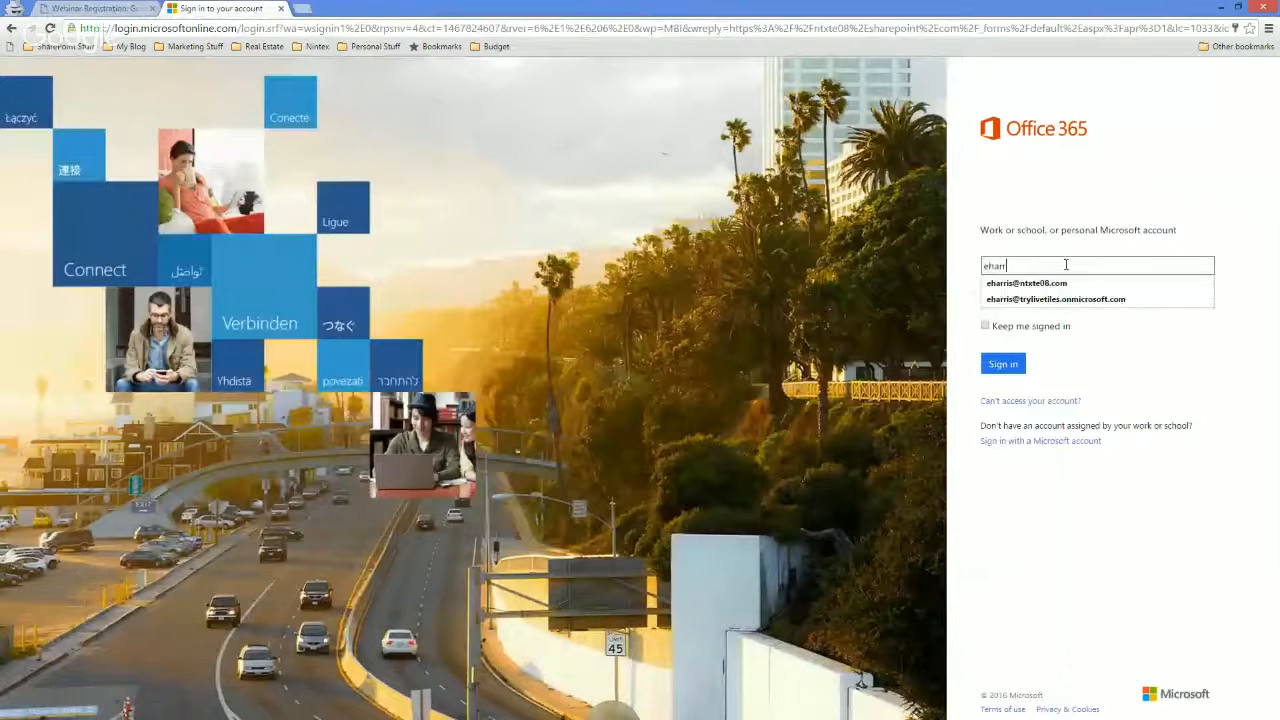
key("Down")
key("Return")
key("Return")
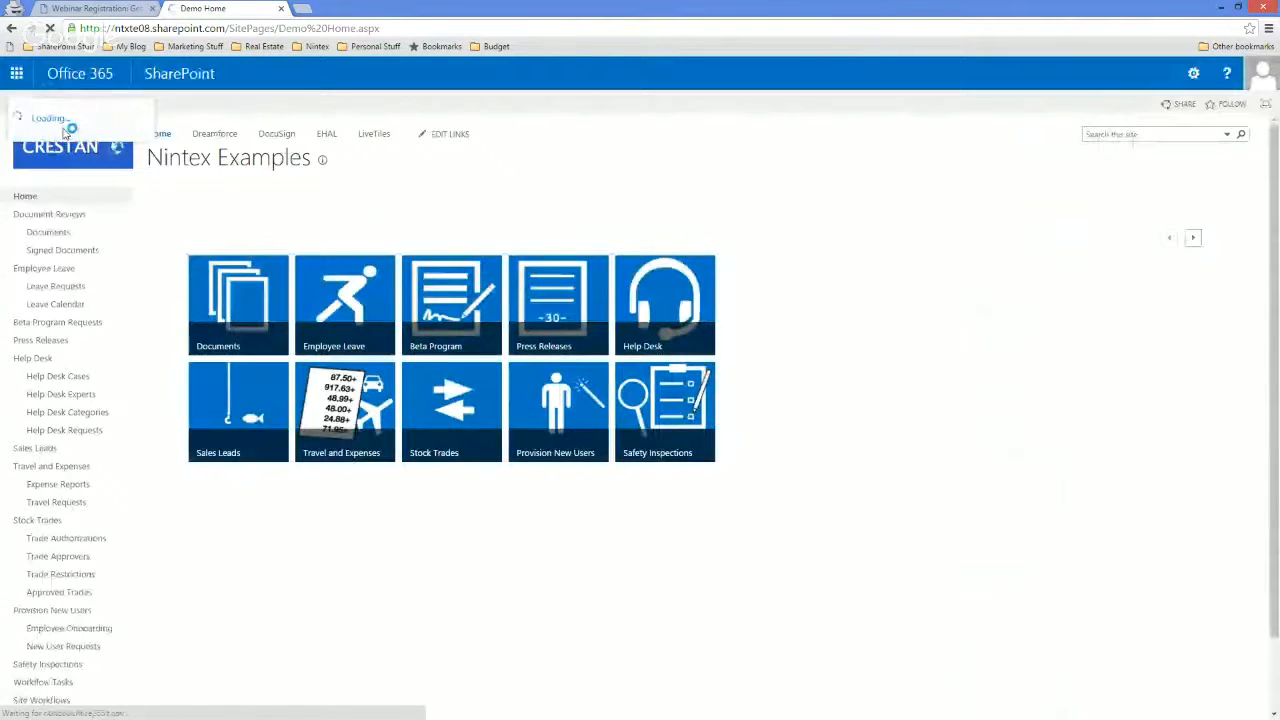
Open the account's Outlook mailbox and close the webinar registration page.
left_click(80, 136)
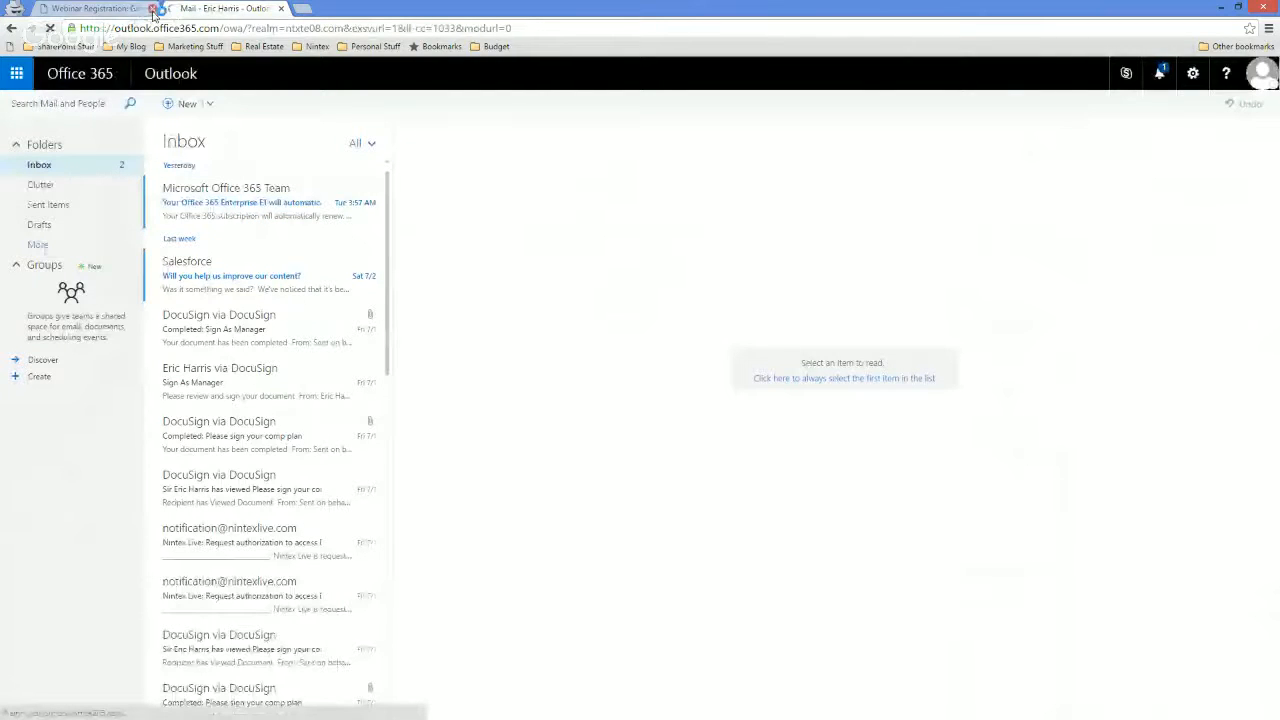
left_click(153, 9)
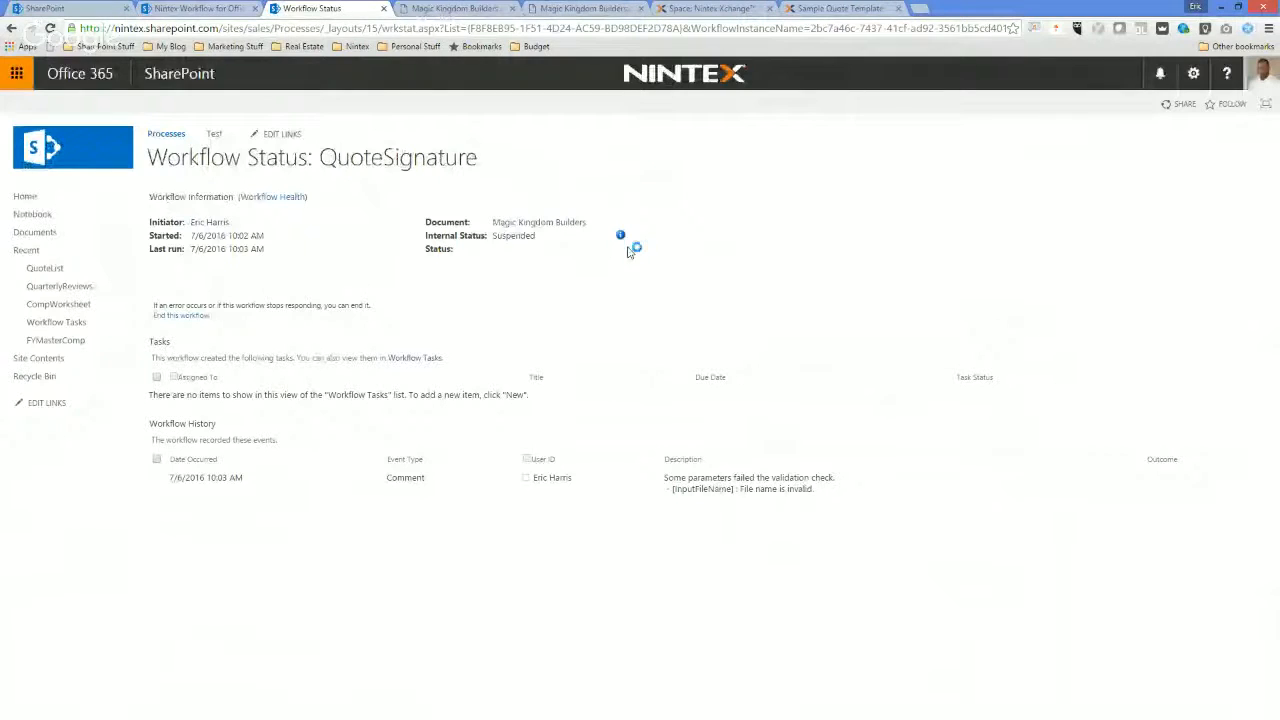
In the QuoteSignature workflow's DocuSign send document action, replace the file name lookup with the text Magic Kingdom Builders.
left_click(203, 8)
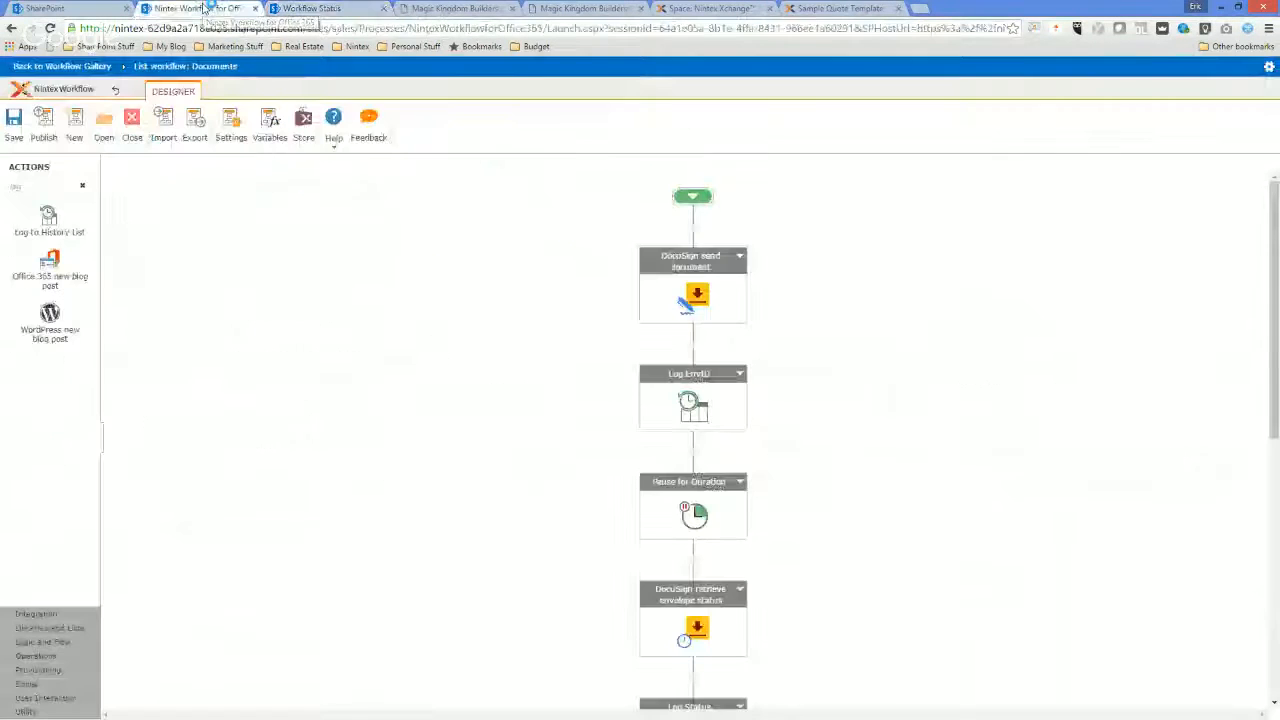
double_click(697, 296)
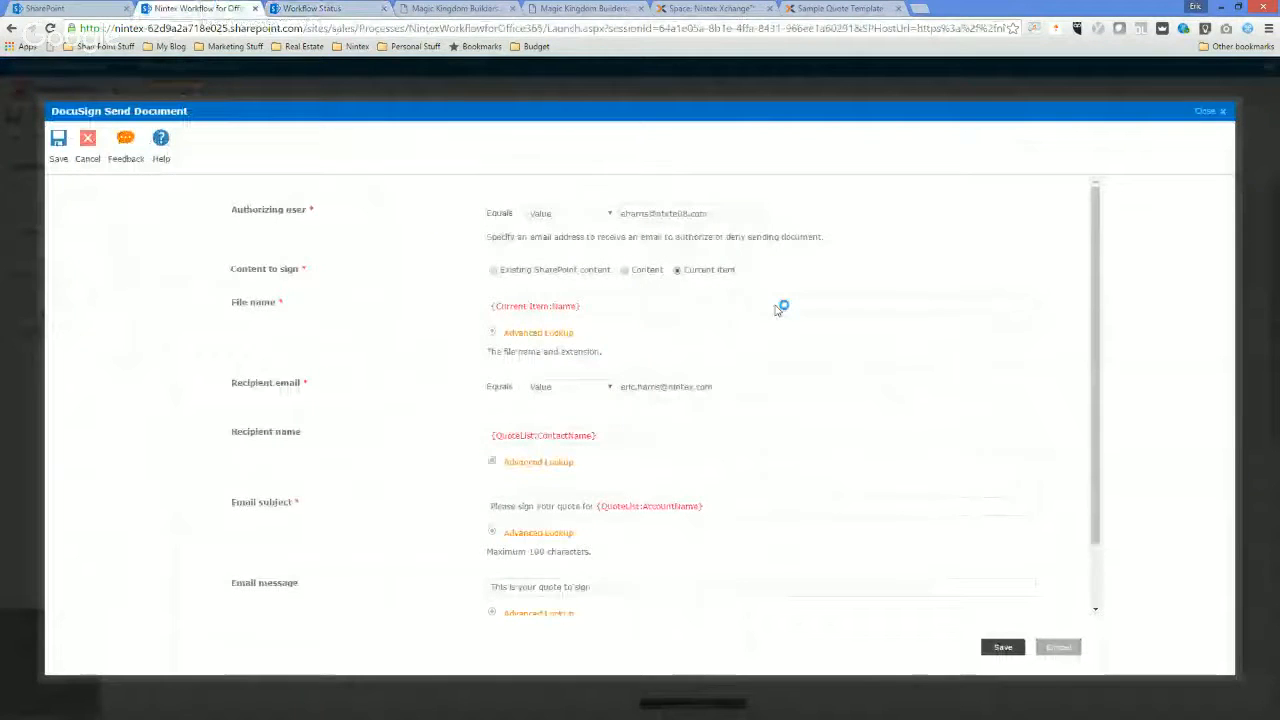
key("BackSpace")
type("Magic Kingdom Builders")
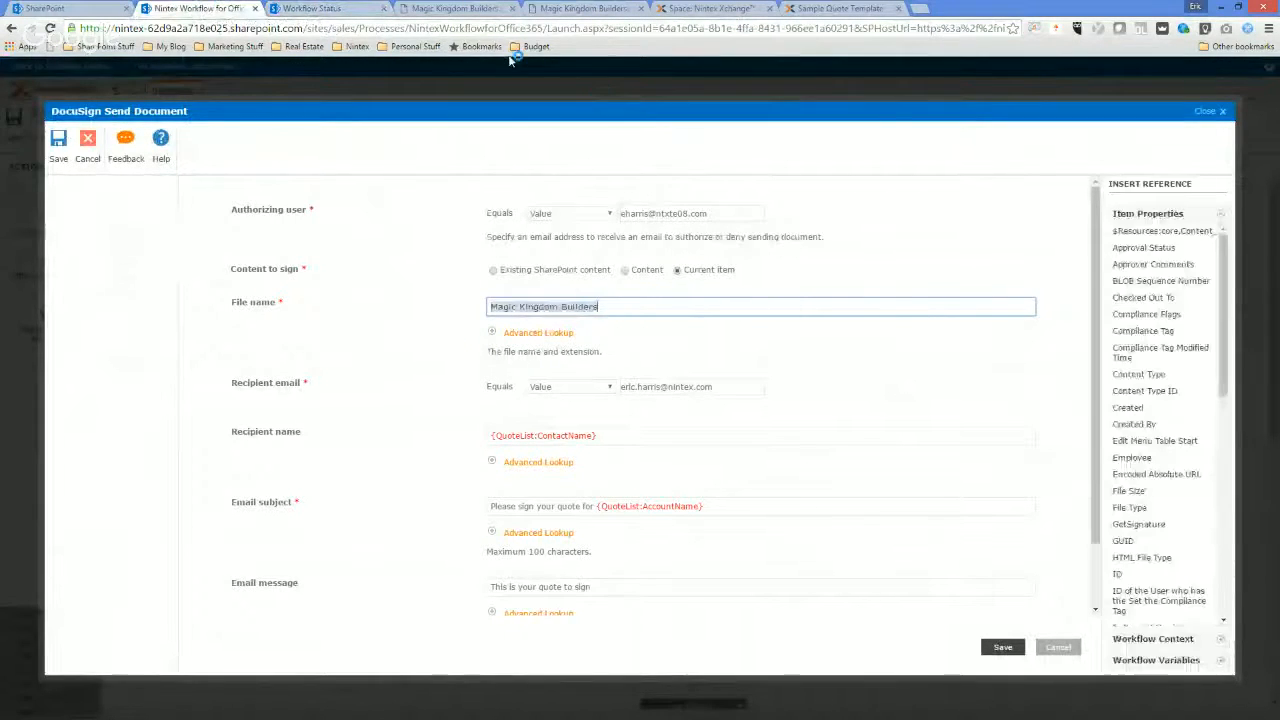
Try copying the encoded file name from the quote PDF's web address into the DocuSign action's file name.
left_click(455, 8)
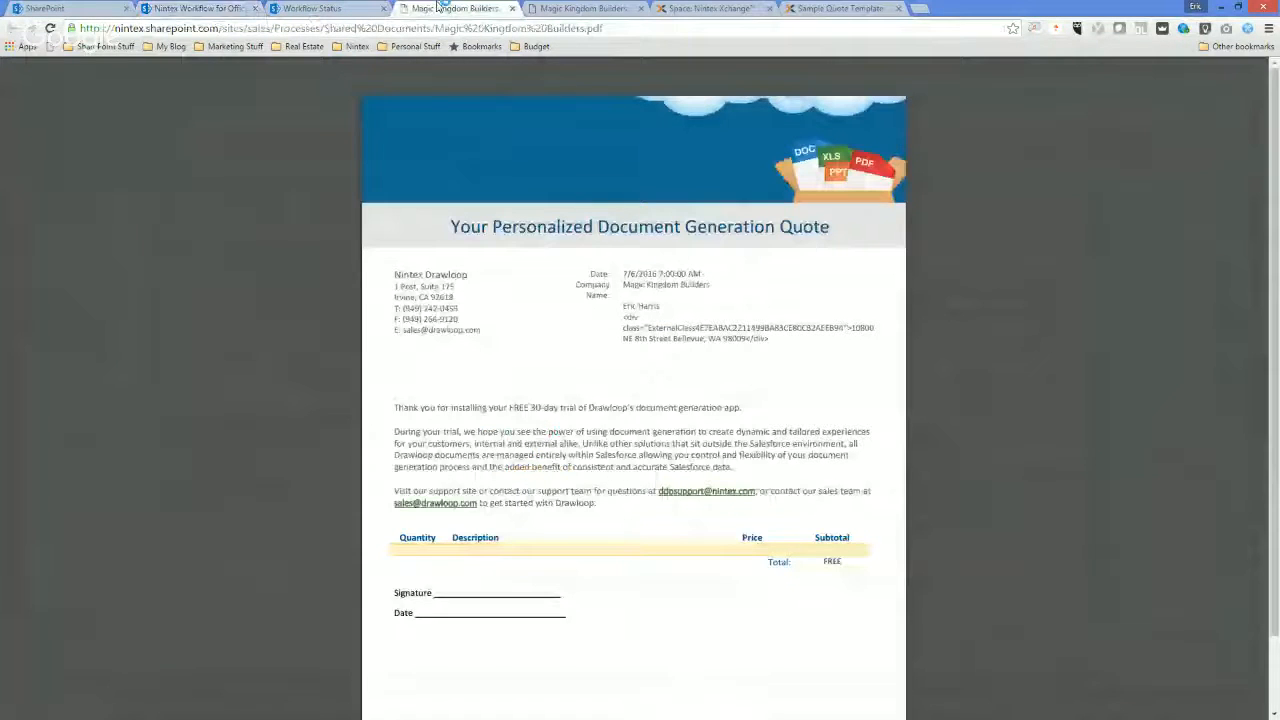
left_click_drag(618, 29, 435, 29)
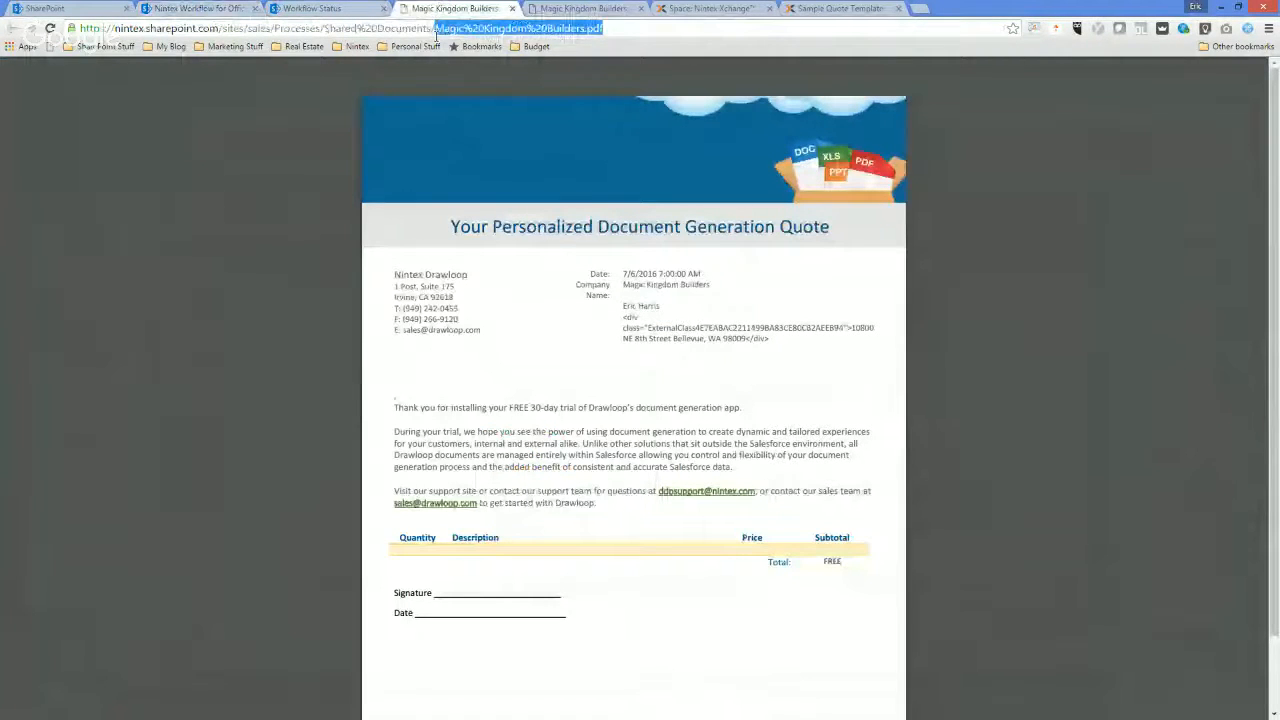
left_click(178, 8)
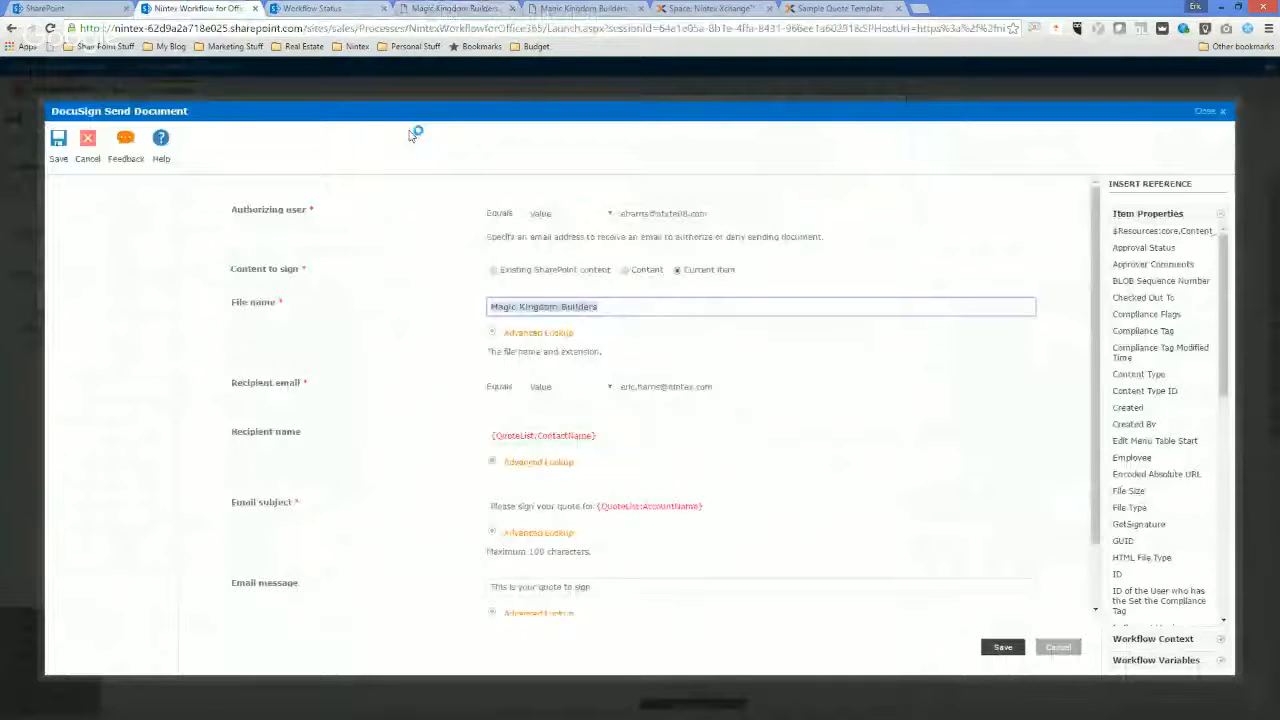
left_click_drag(415, 135, 905, 310)
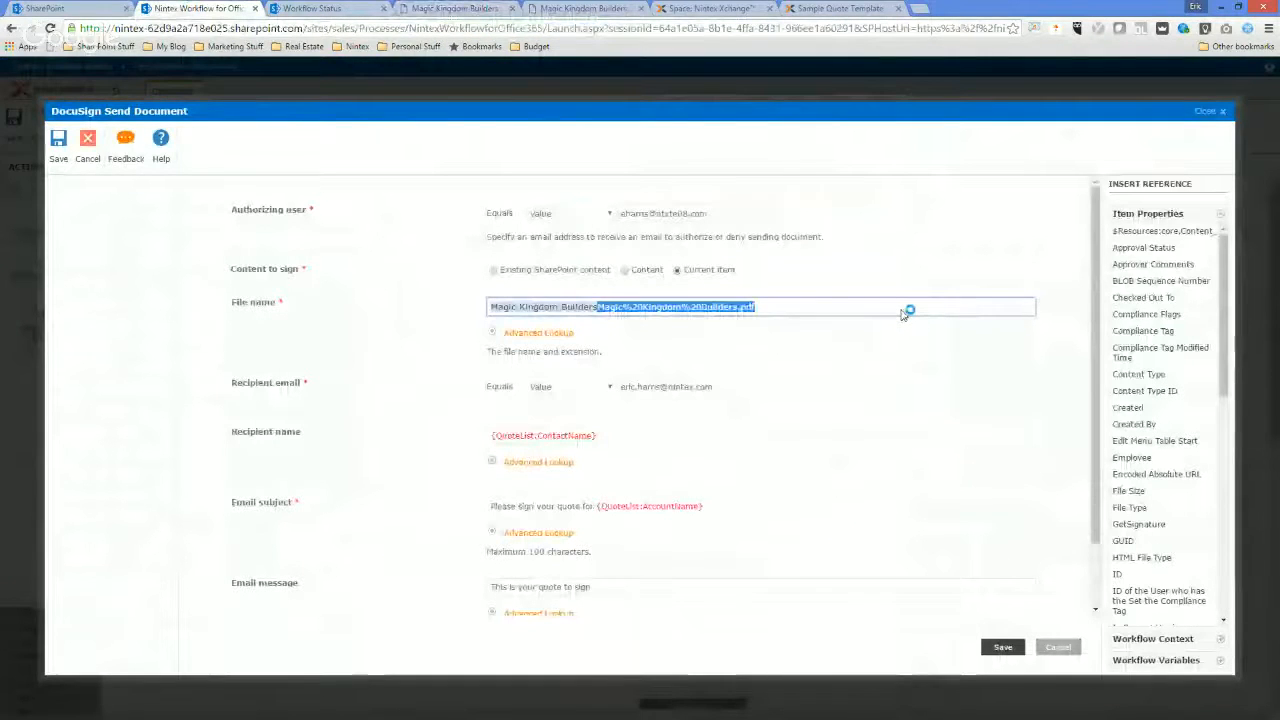
Complete the DocuSign action's file name as Magic Kingdom Builders.pdf, save the action and republish the workflow.
type(".pdf")
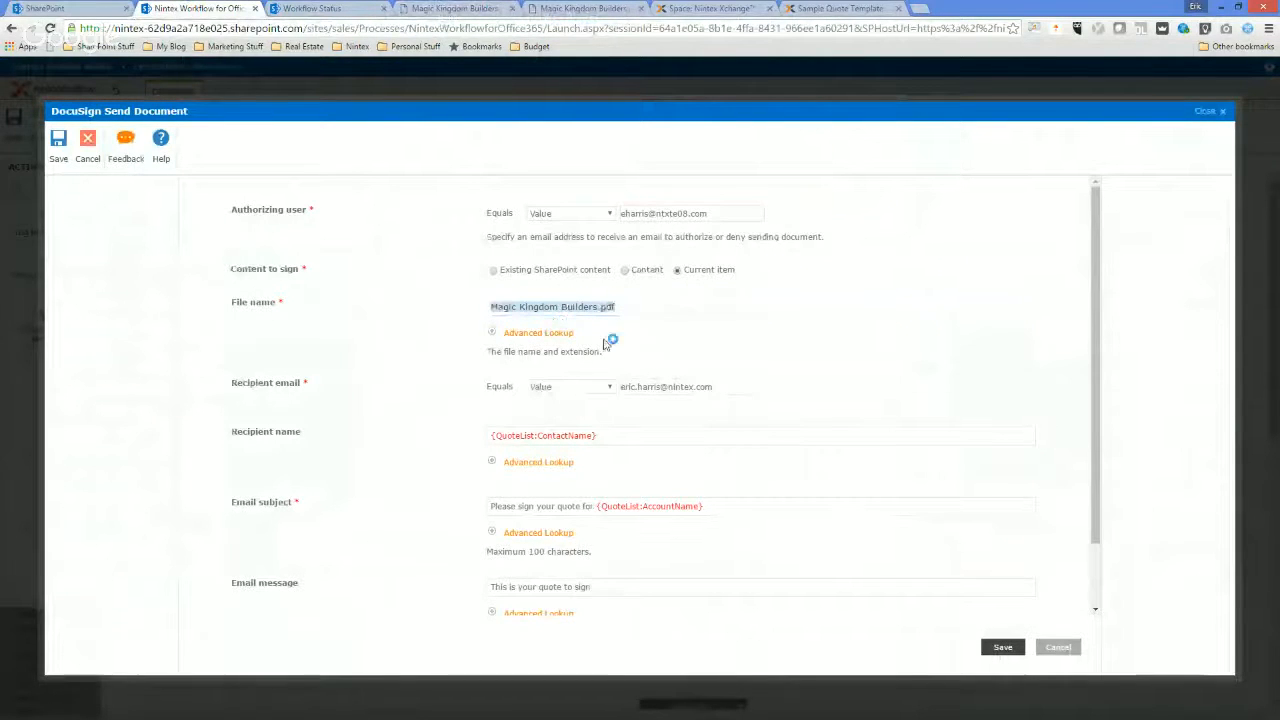
left_click(675, 367)
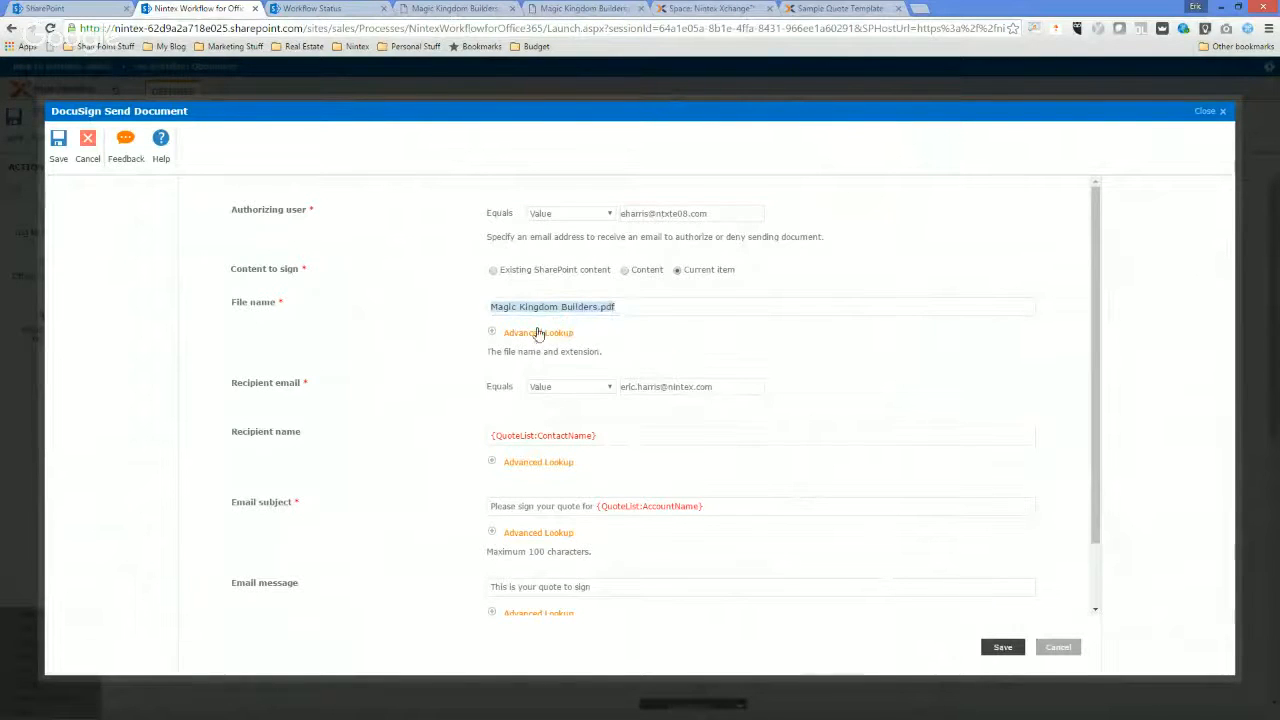
left_click(1002, 647)
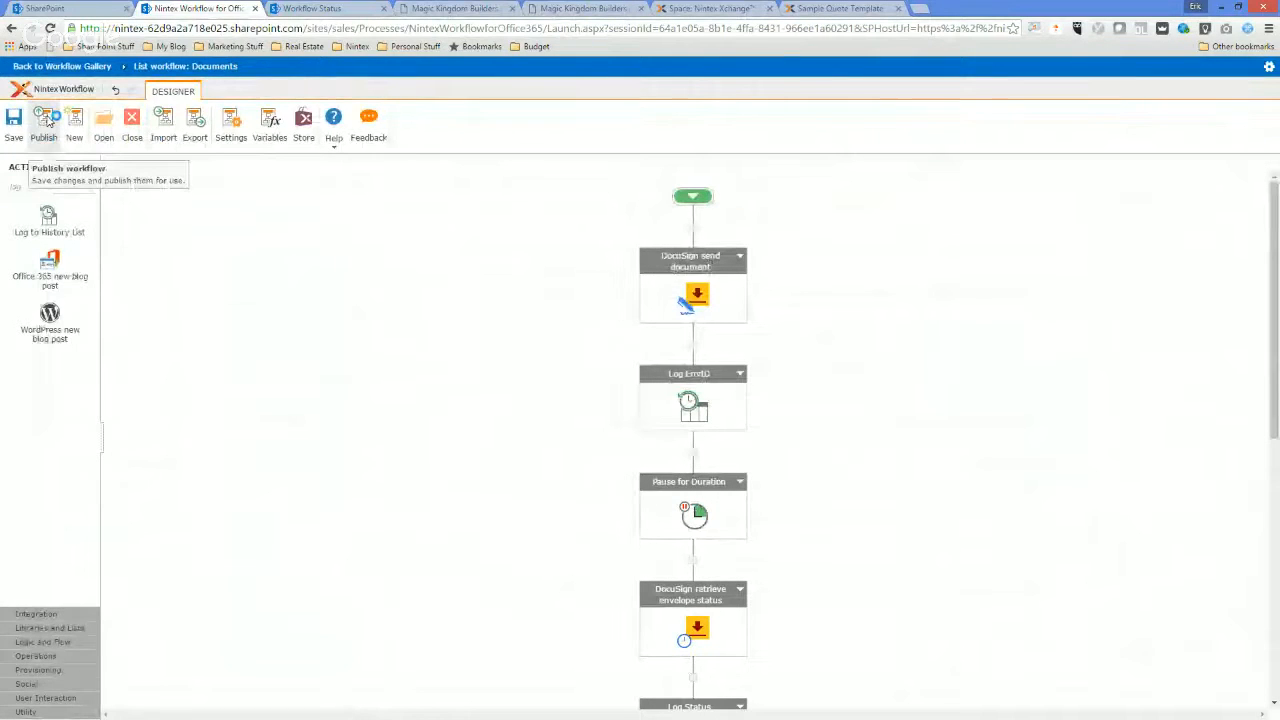
left_click(45, 120)
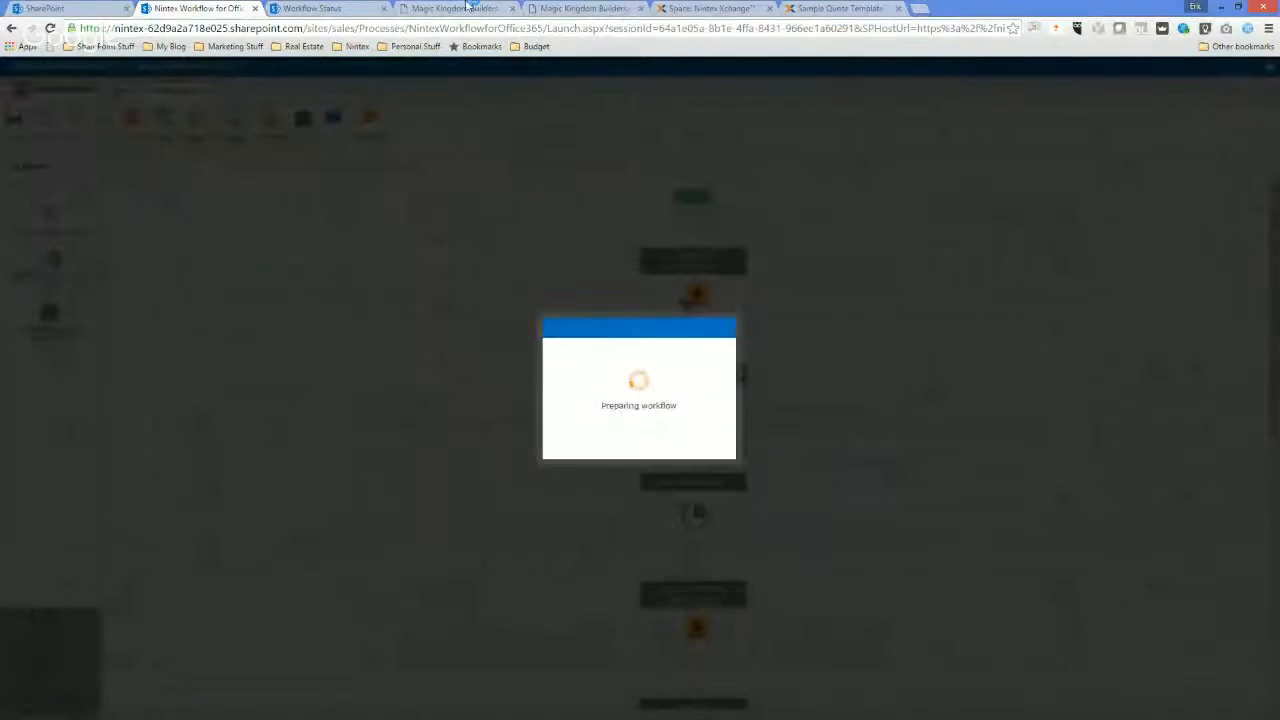
End the suspended QuoteSignature workflow instance on the Magic Kingdom Builders document from its status page.
left_click(345, 8)
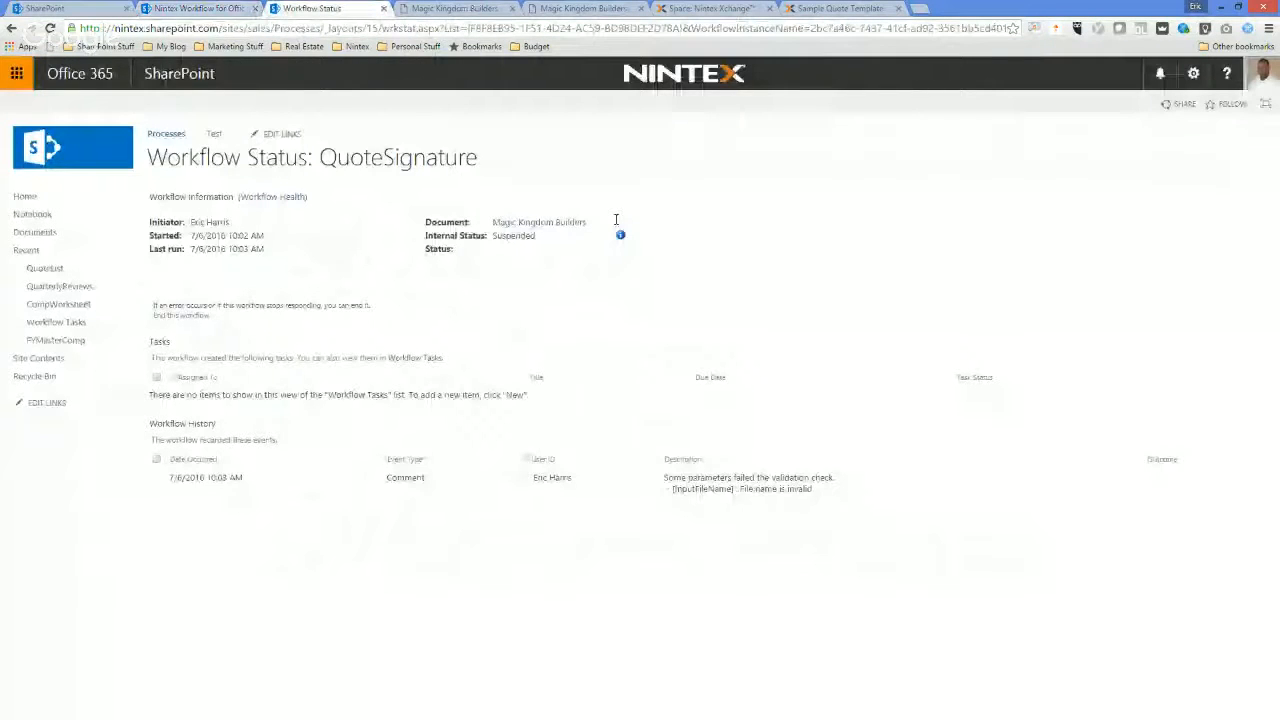
left_click(181, 315)
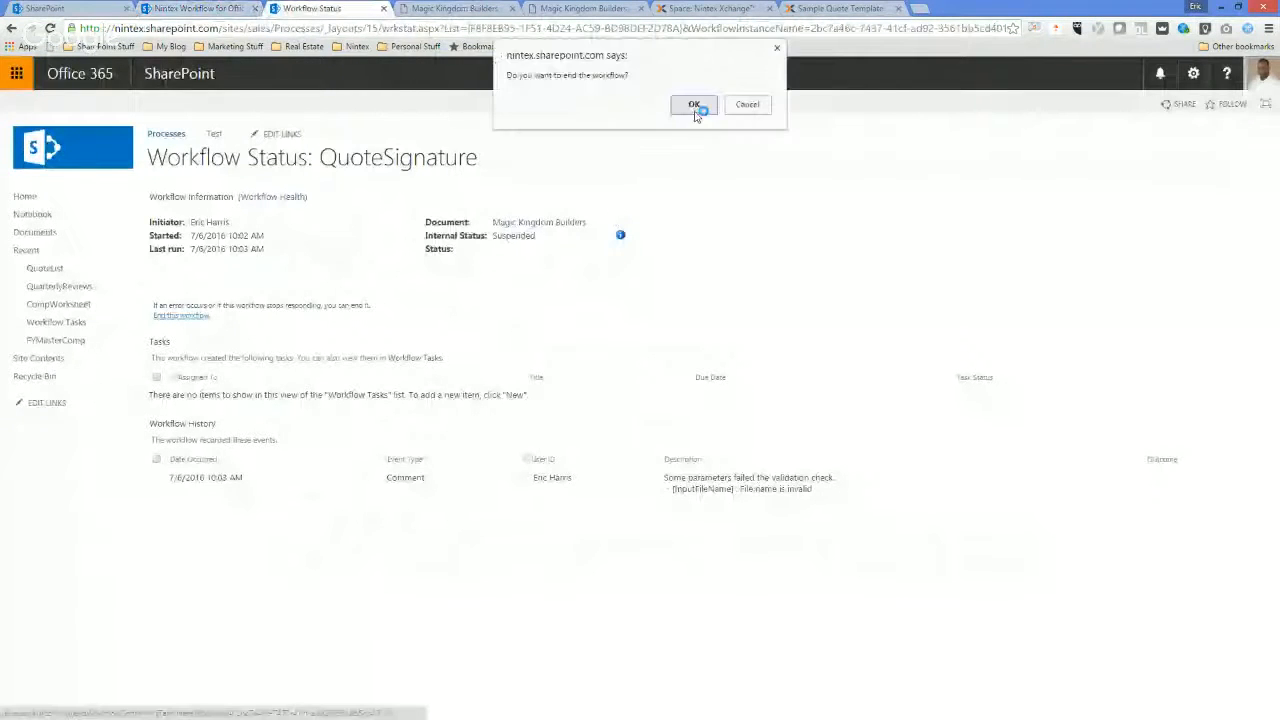
left_click(694, 106)
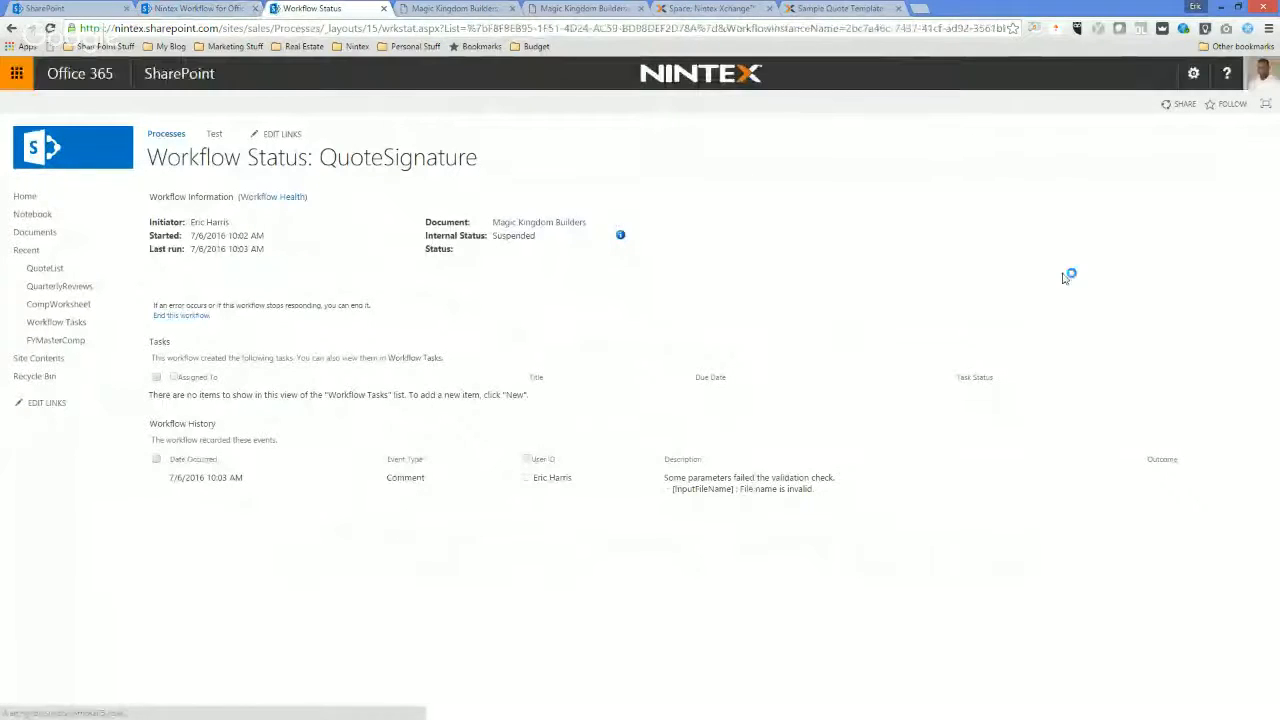
Check the QuoteSignature workflow's publishing progress in the designer and dismiss its completion notice.
left_click(197, 10)
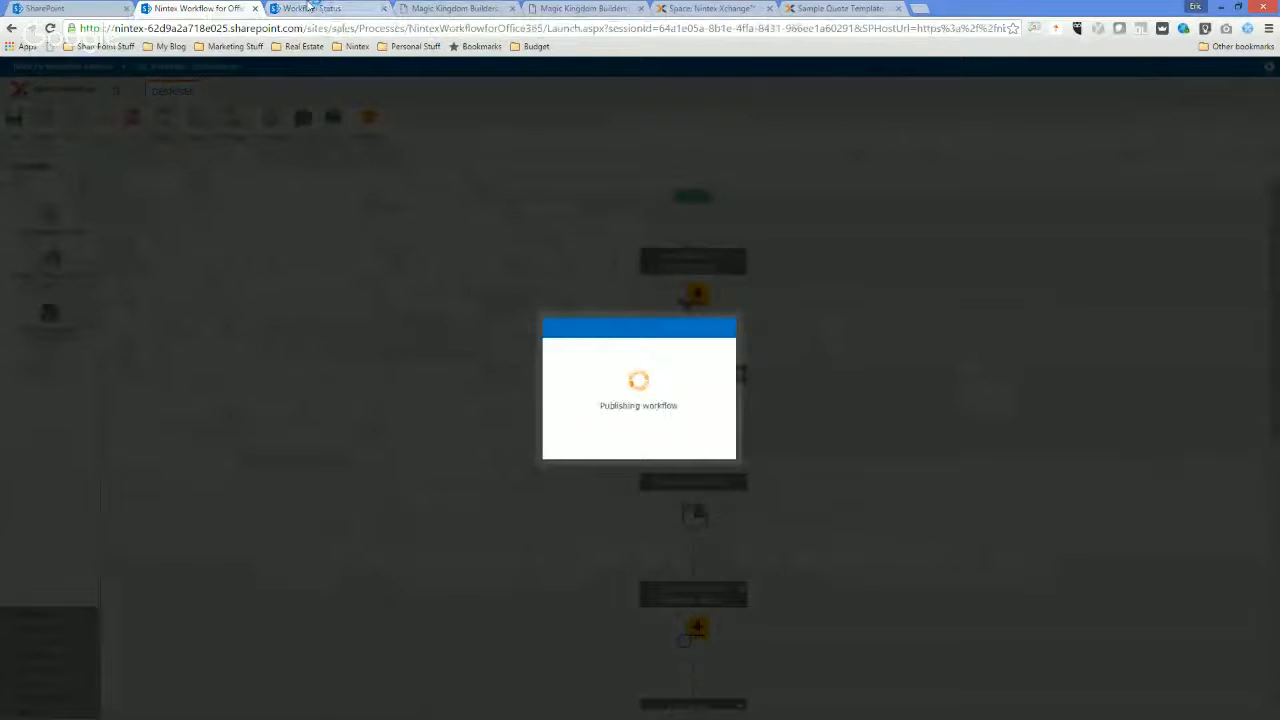
left_click(315, 8)
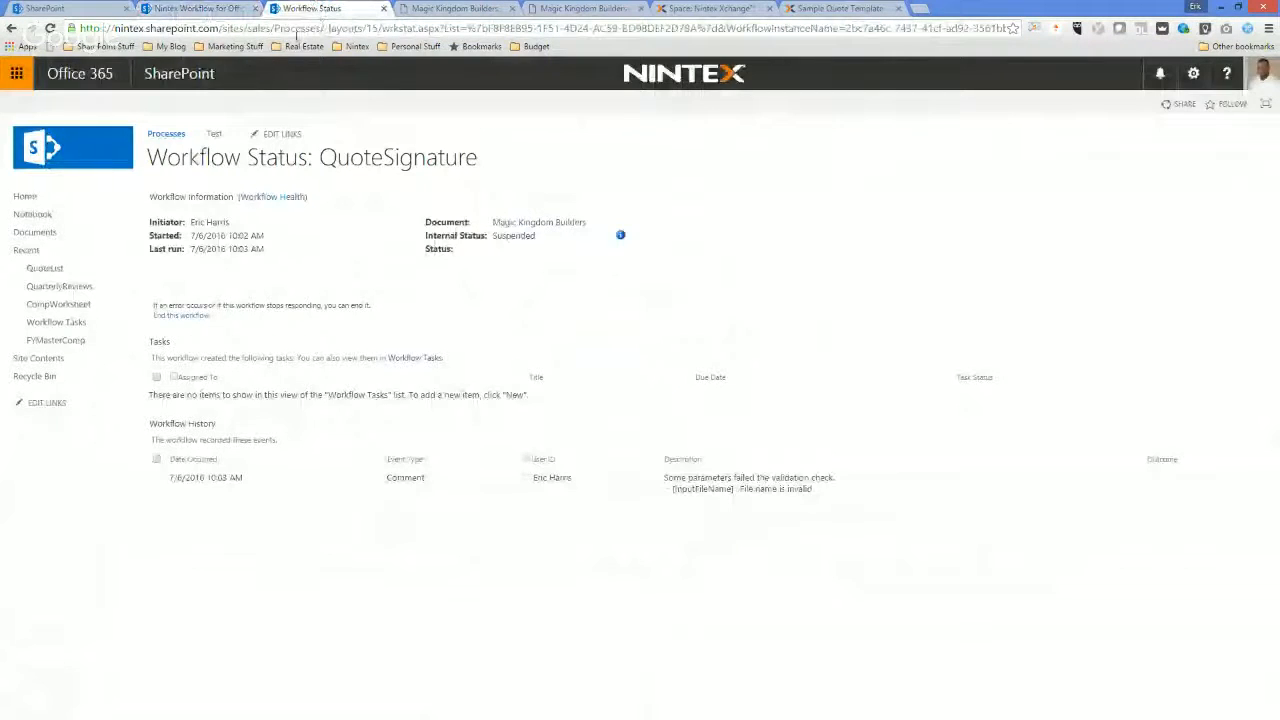
left_click(224, 9)
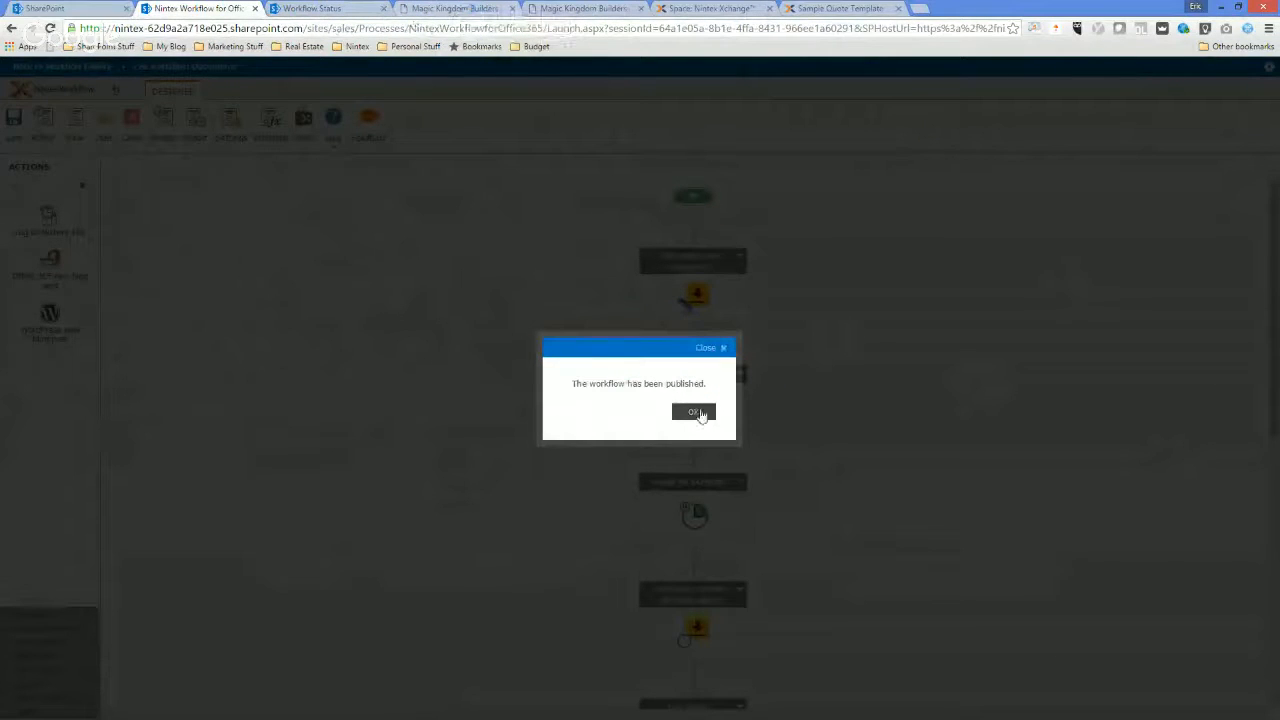
left_click(695, 413)
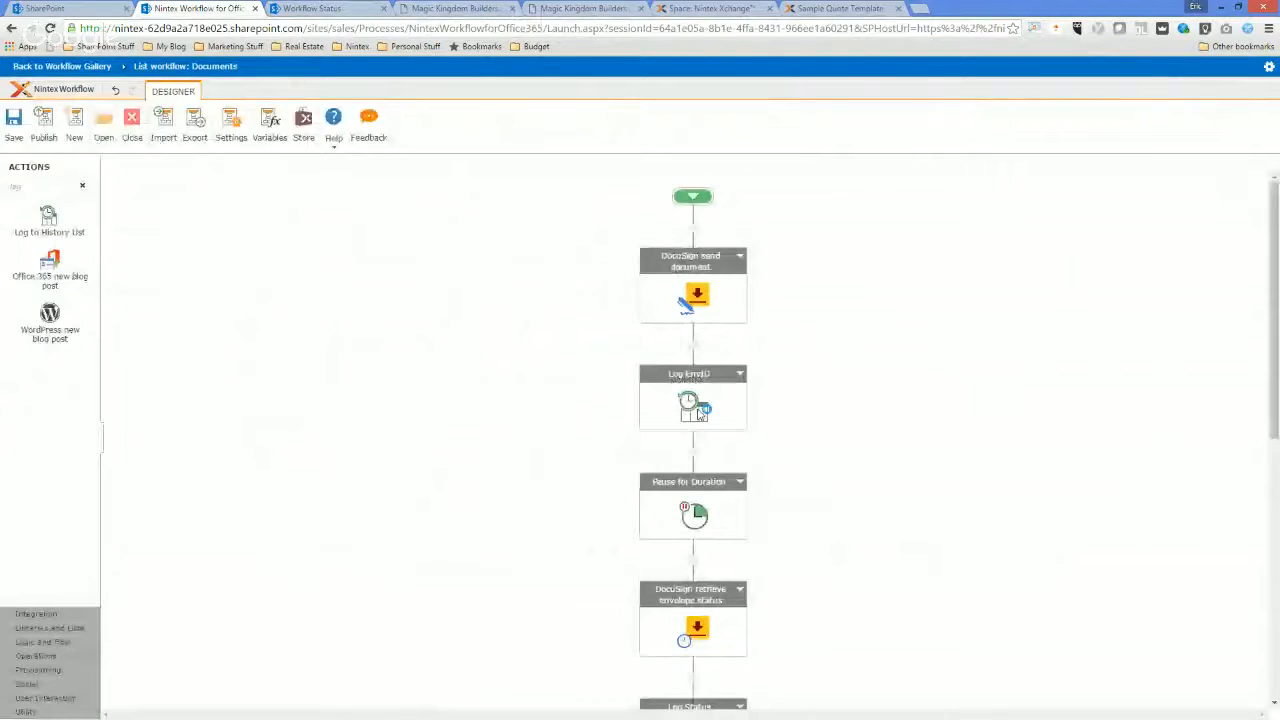
Start the QuoteSignature workflow on Magic Kingdom Builders.pdf from the Processes site's Documents library.
key("ctrl+Tab")
left_click(36, 232)
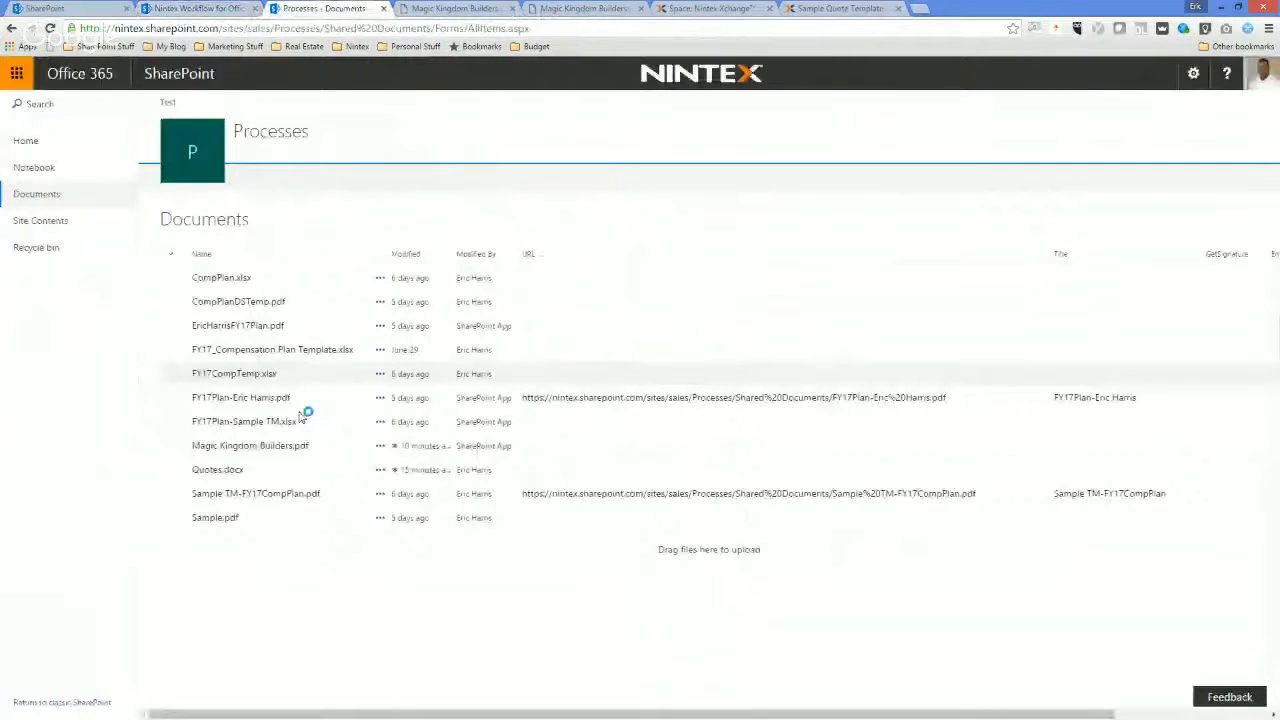
left_click(380, 445)
mouse_move(493, 514)
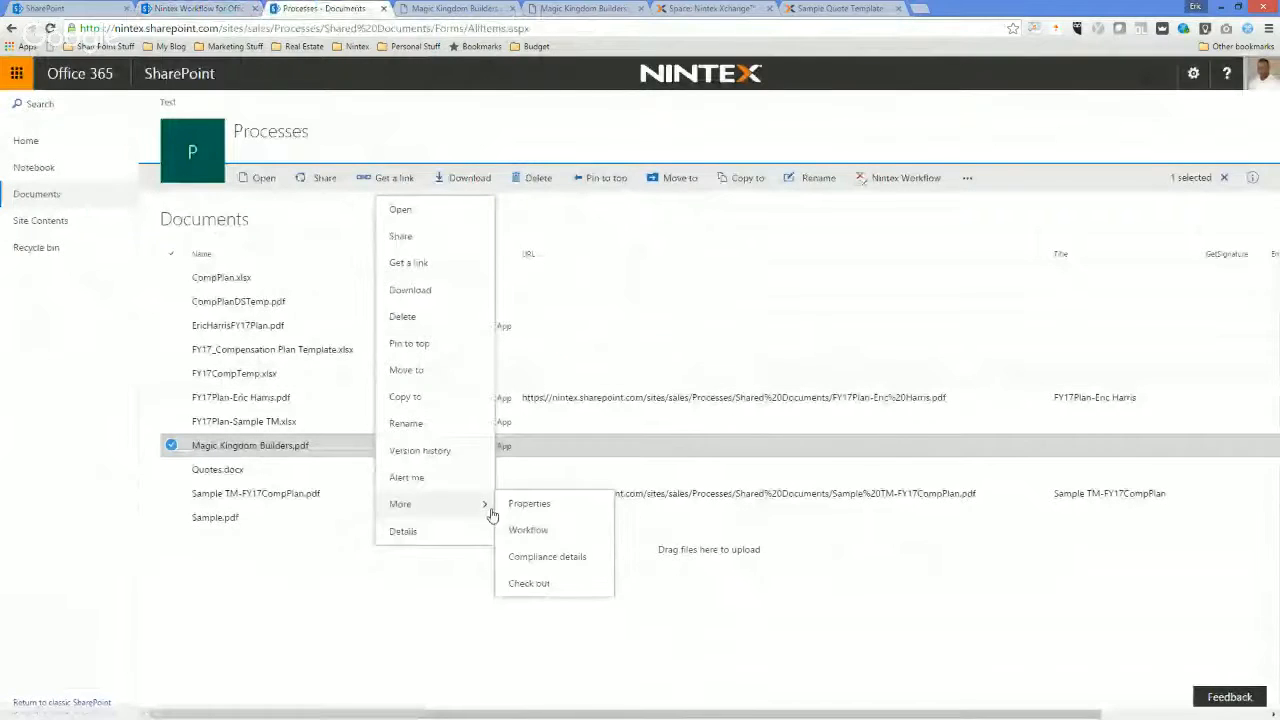
left_click(538, 542)
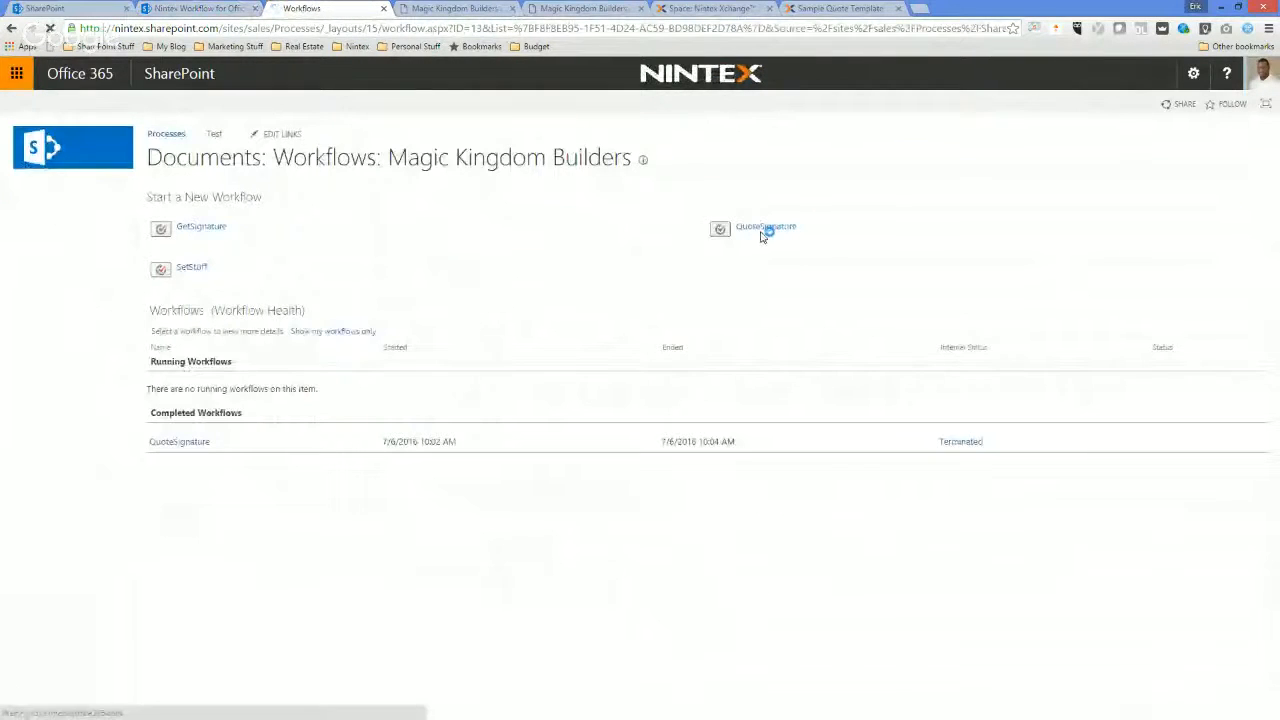
left_click(765, 228)
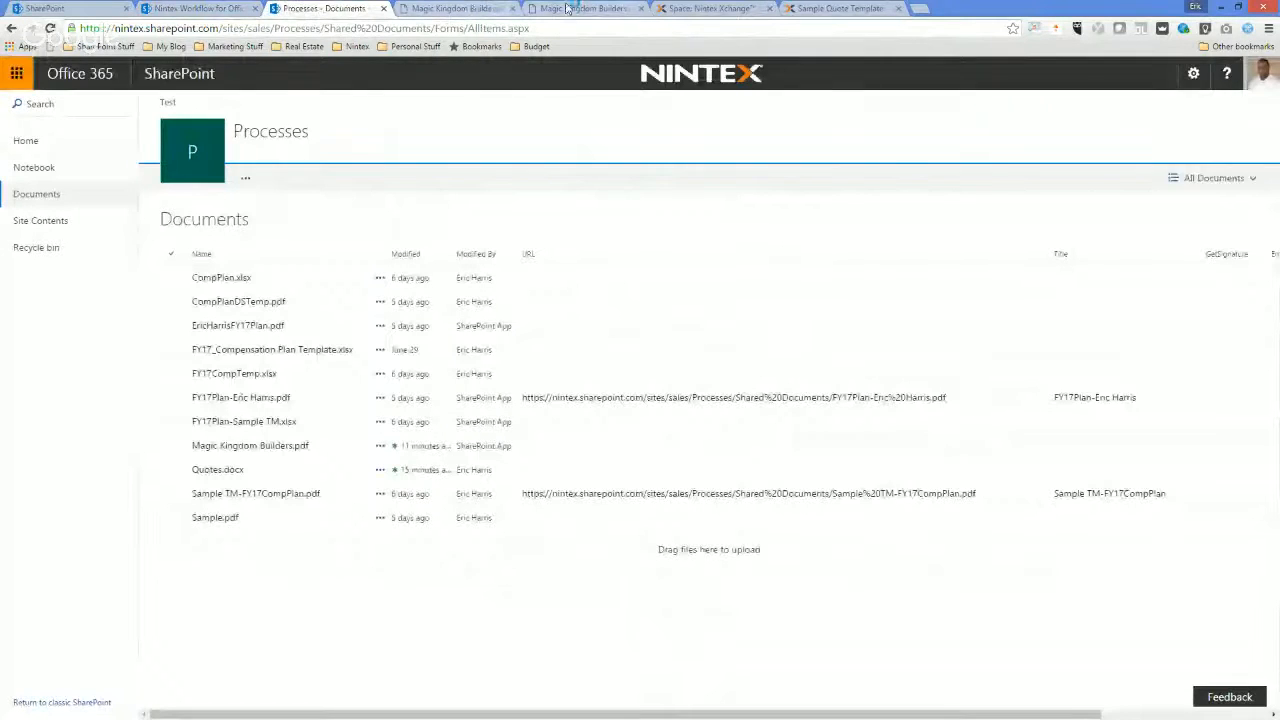
Close the spare quote PDF page and view the status of the running QuoteSignature workflow on Magic Kingdom Builders.pdf, refreshing it.
left_click(474, 8)
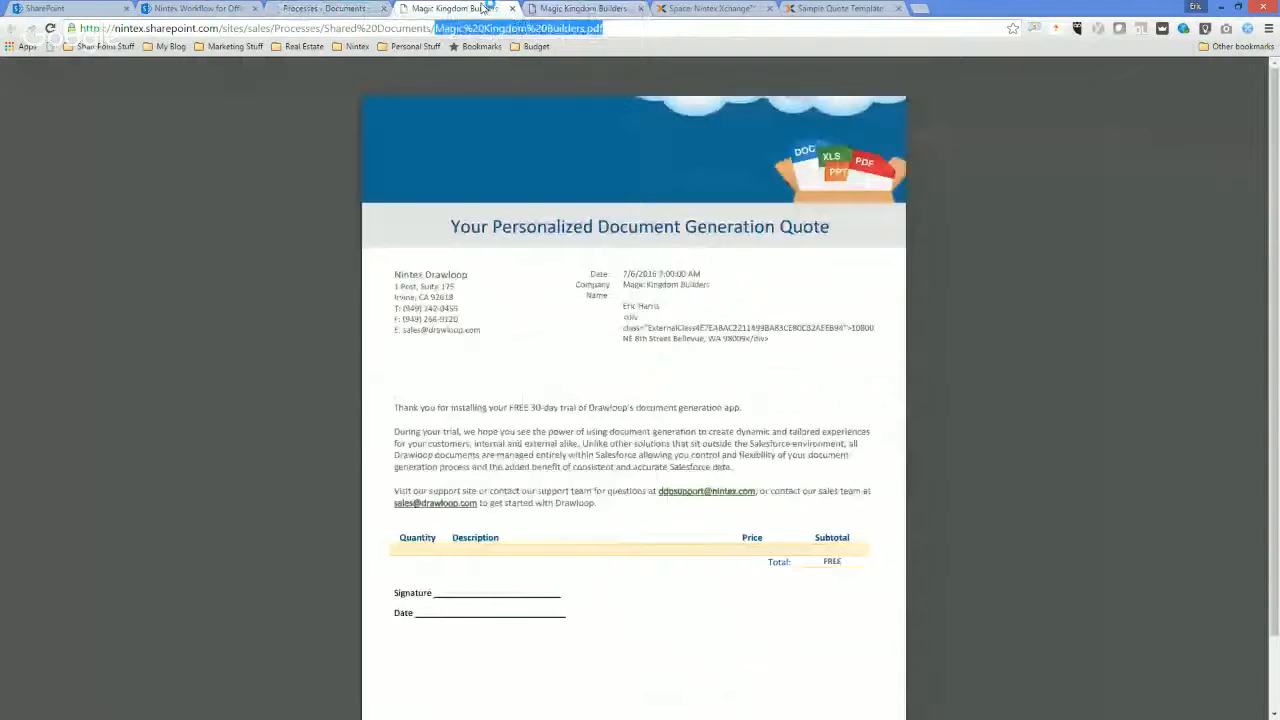
key("ctrl+w")
left_click(311, 6)
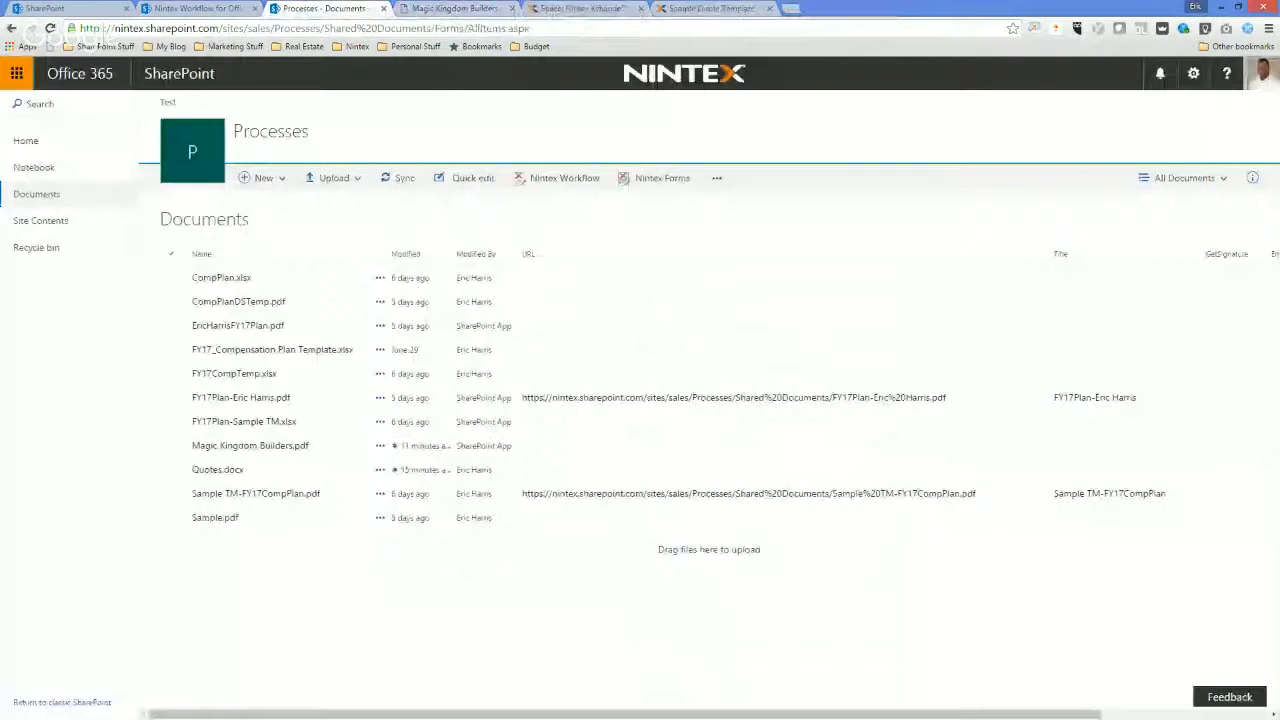
left_click(381, 448)
left_click(381, 449)
mouse_move(437, 589)
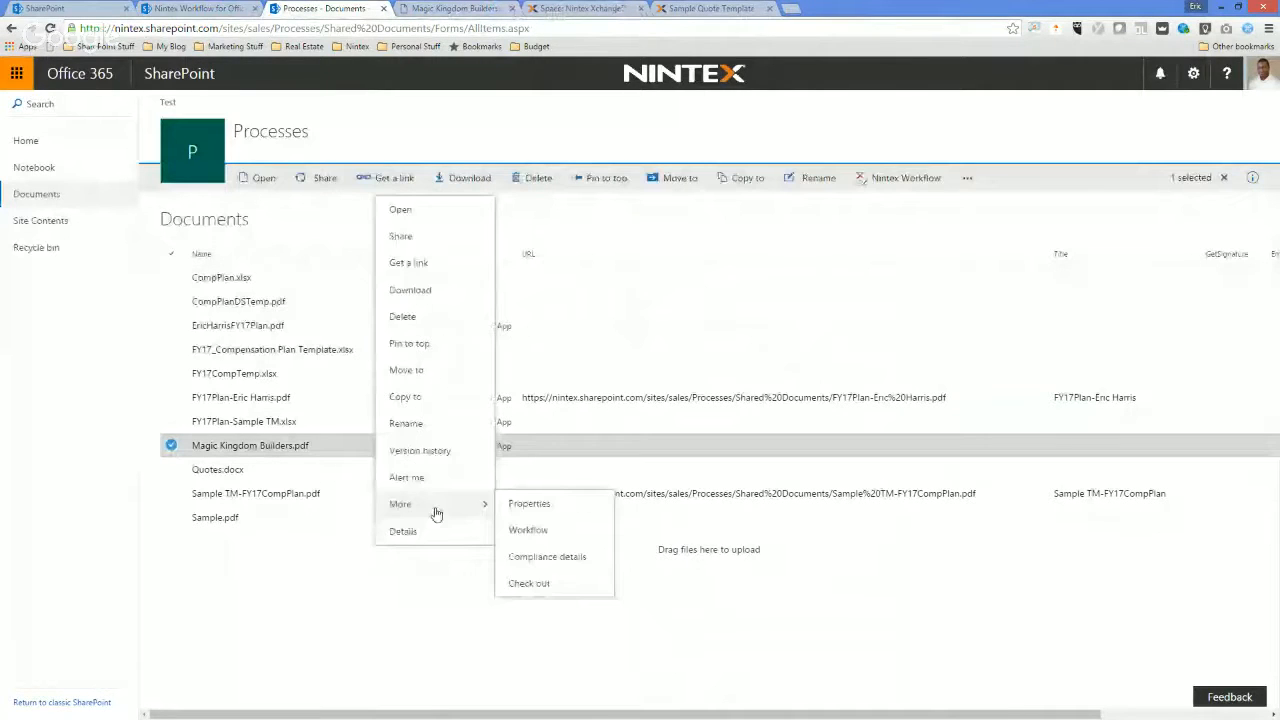
left_click(535, 529)
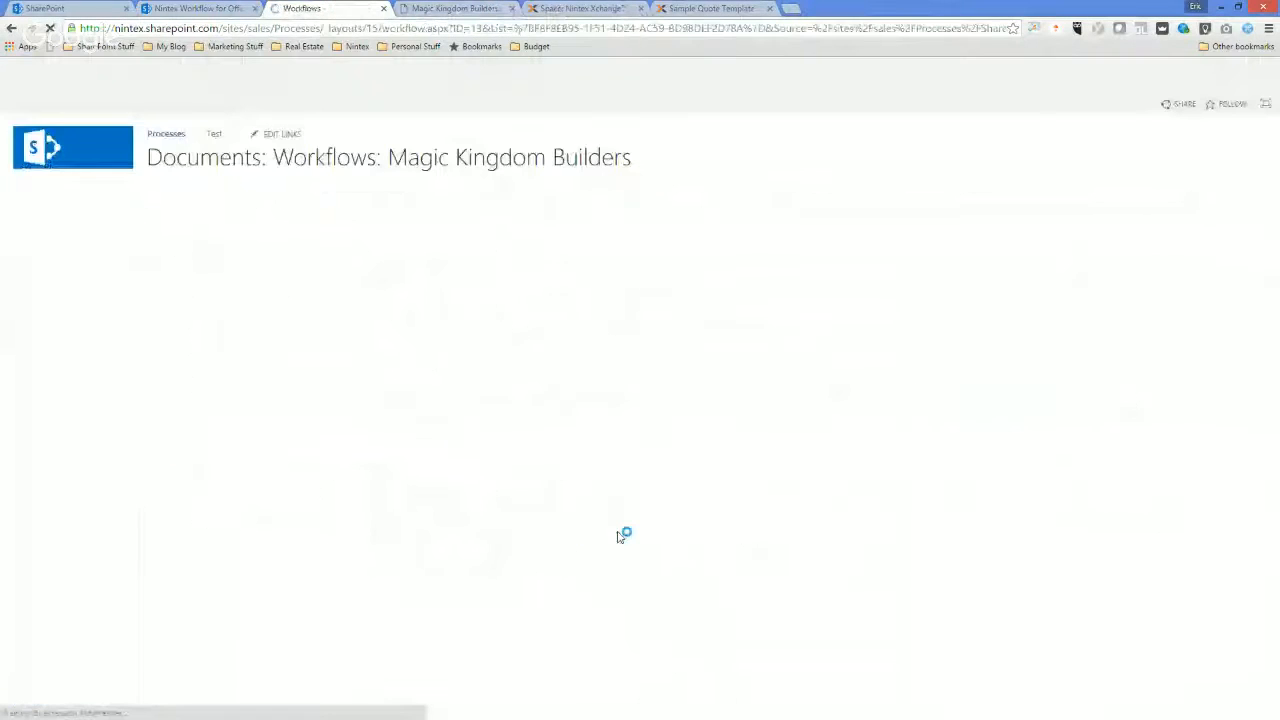
left_click(946, 394)
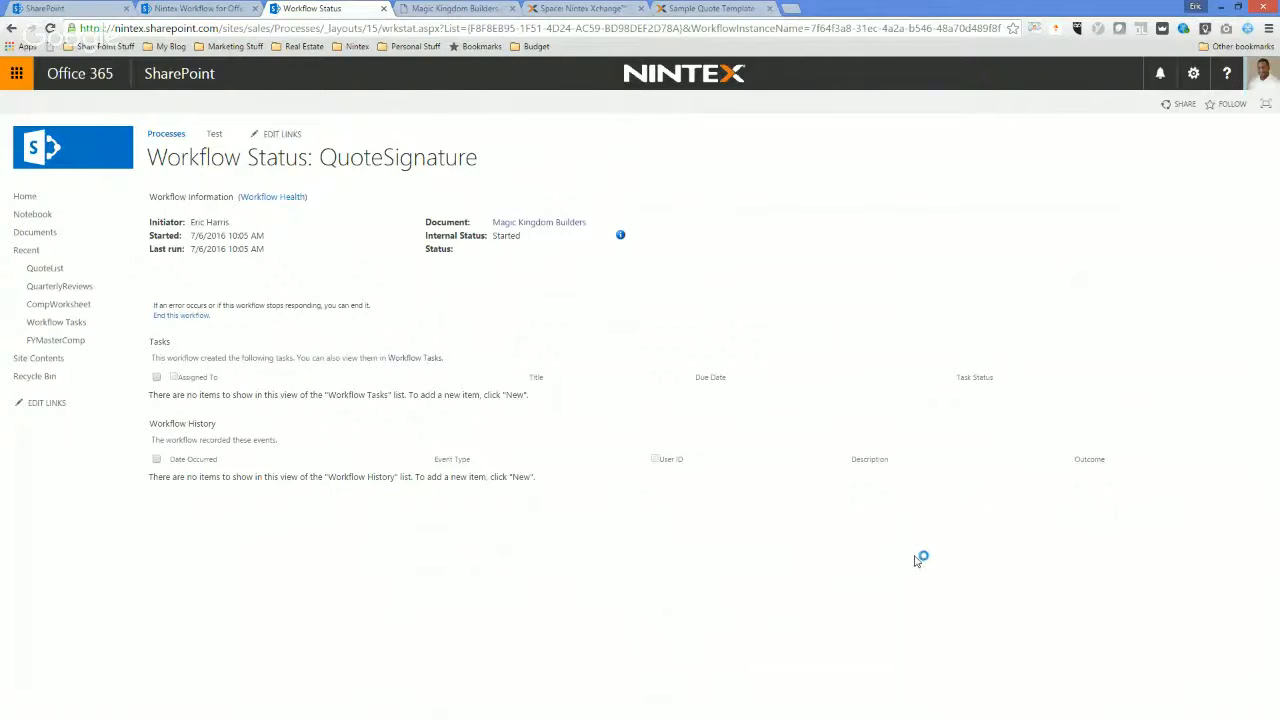
right_click(599, 409)
left_click(634, 447)
Switch to the Outlook inbox and follow the Nintex Live email's link to provide DocuSign account credentials and authorize access.
key("alt+Tab")
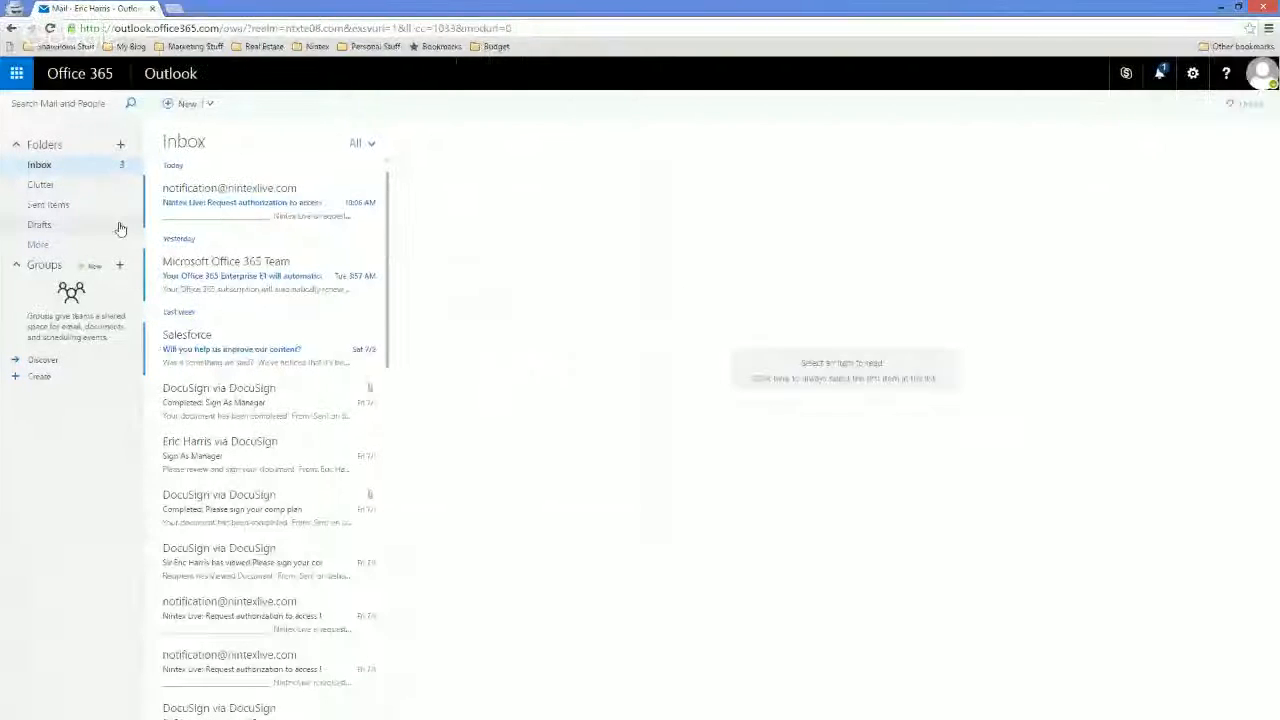
left_click(309, 206)
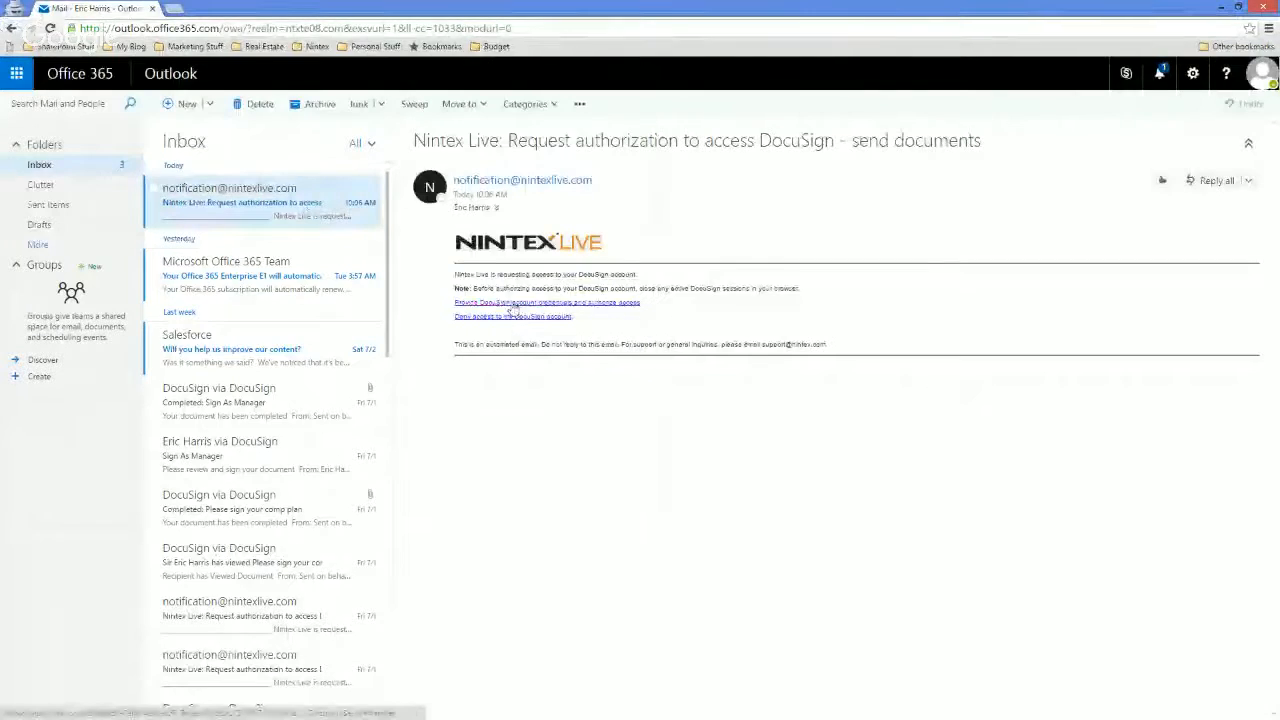
left_click(520, 303)
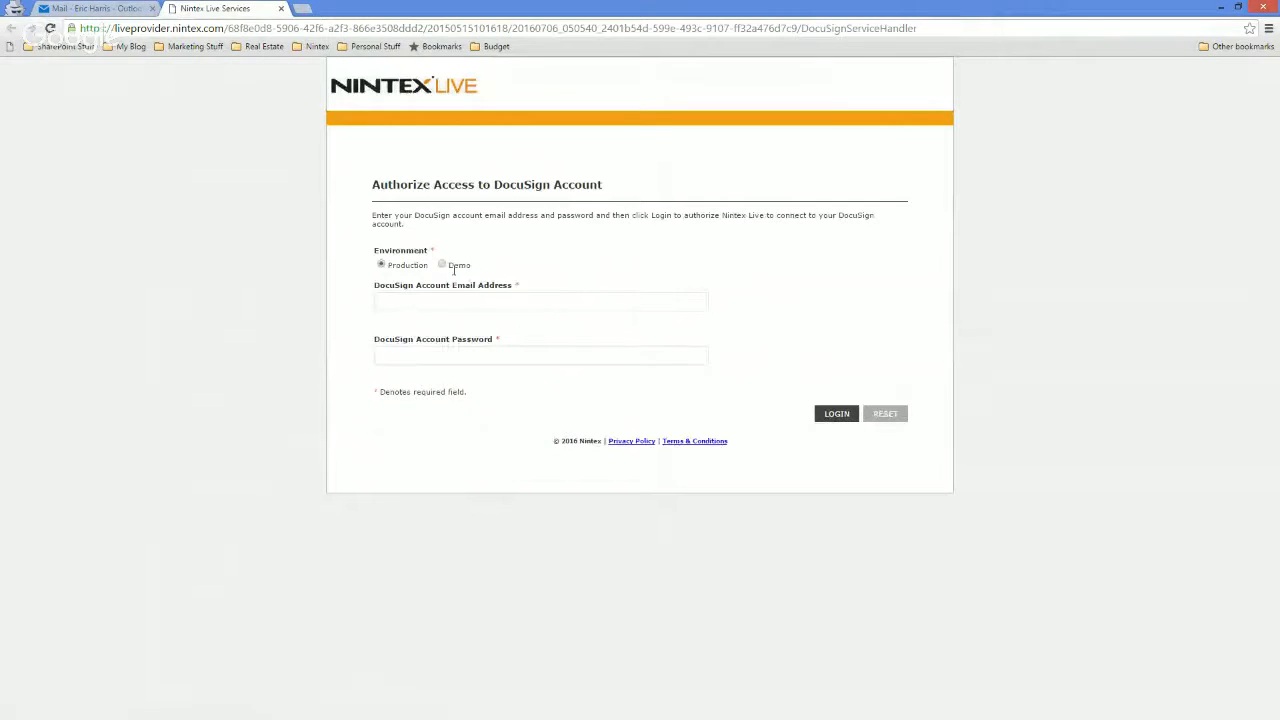
Select the Demo environment, enter the DocuSign account email address and password, and submit the login.
left_click(442, 264)
left_click(447, 301)
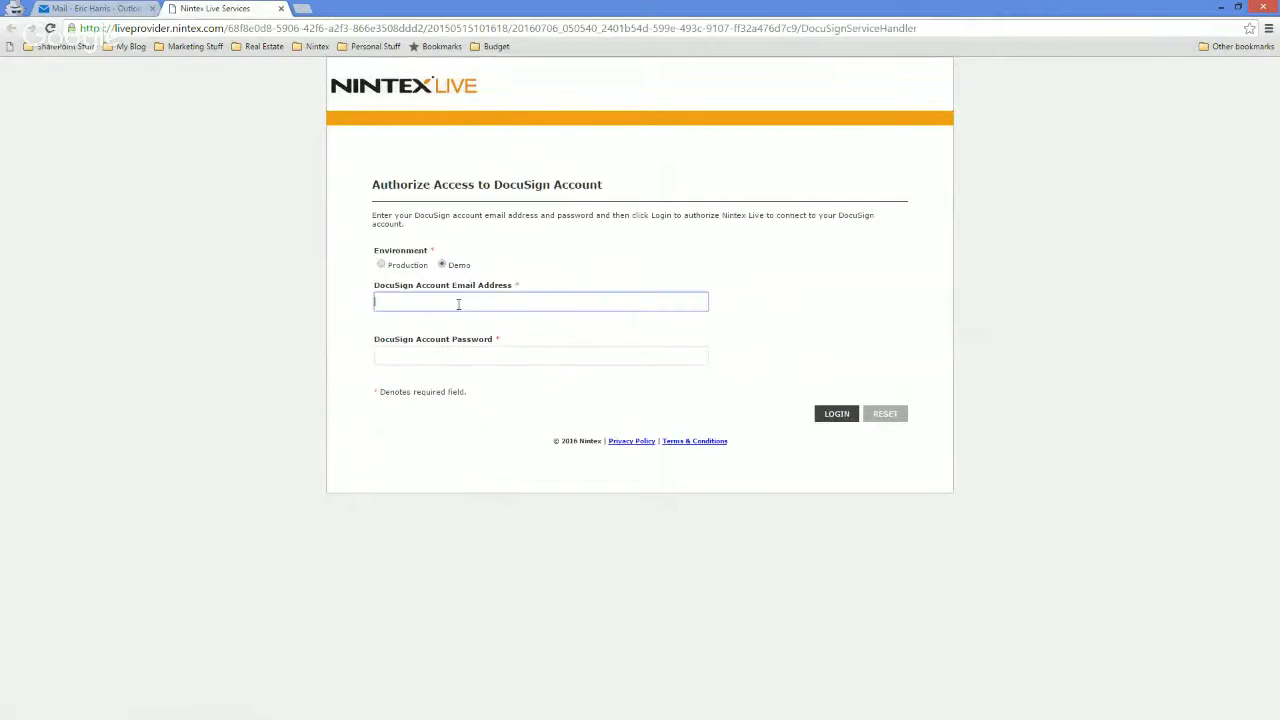
left_click(445, 355)
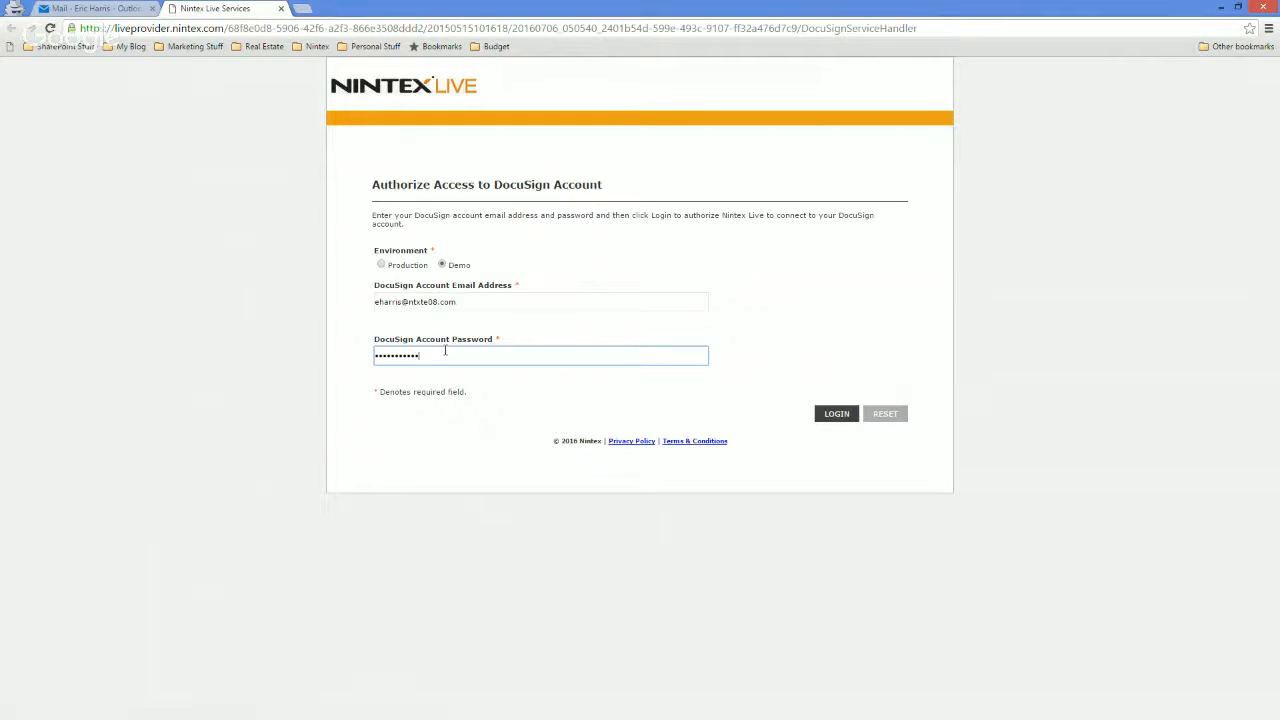
left_click(829, 414)
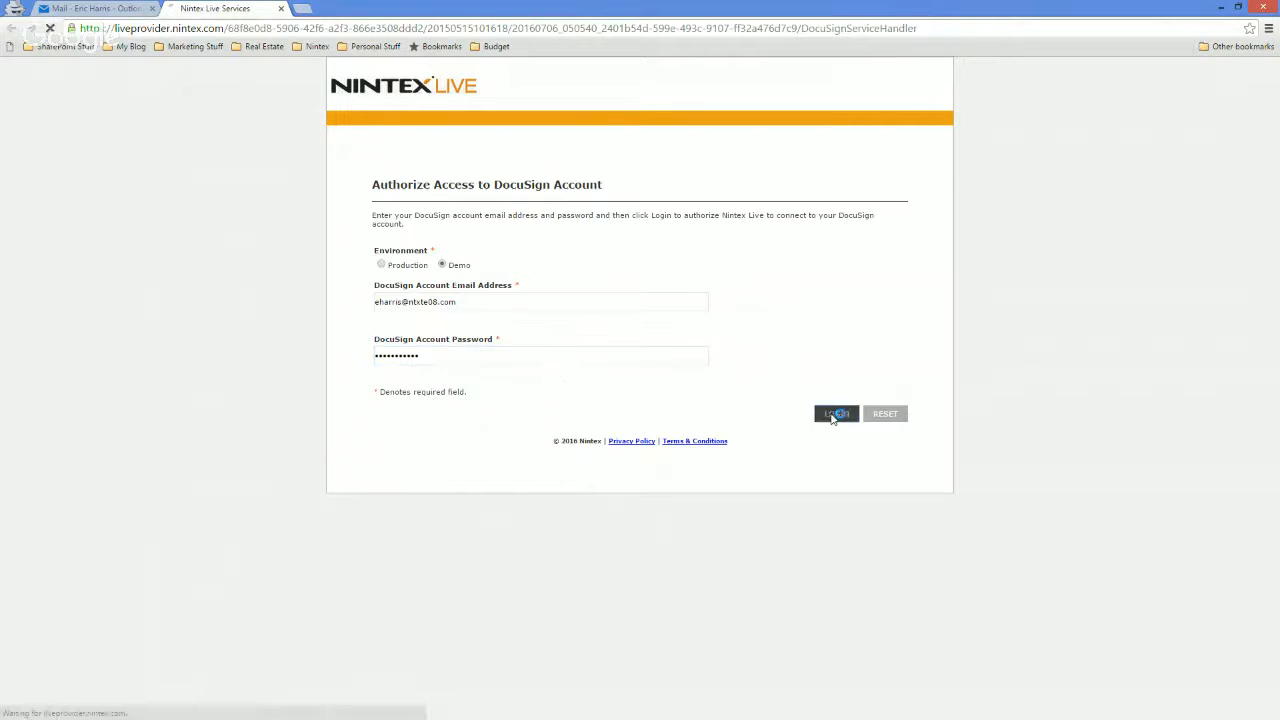
Re-enter the DocuSign account password, log in to authorize Nintex Live, and close the authorization page.
left_click(541, 358)
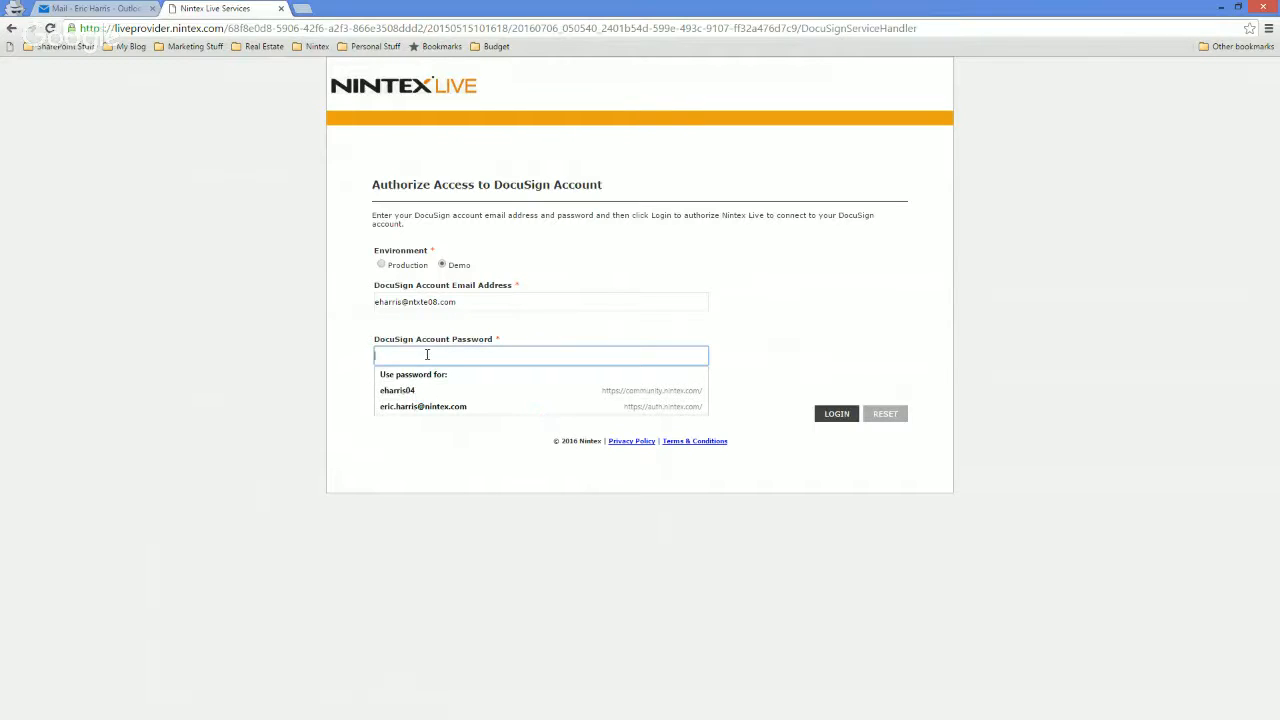
left_click(420, 391)
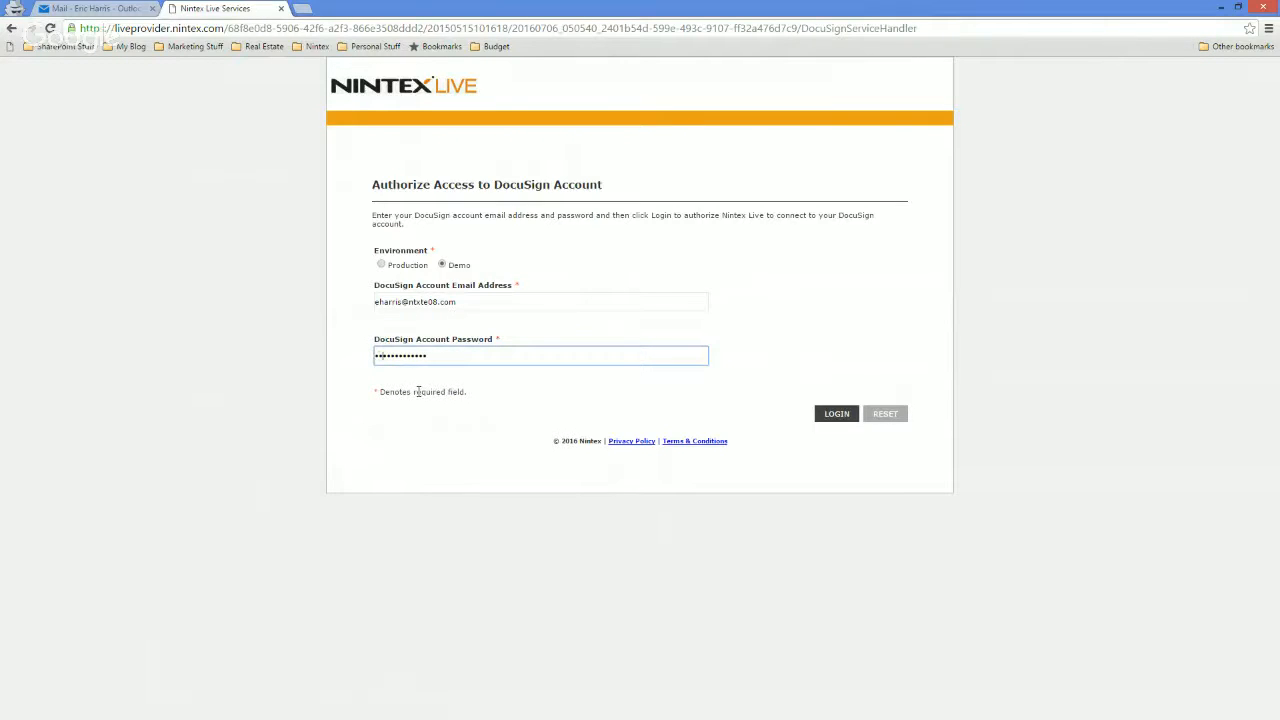
type("••")
left_click(836, 414)
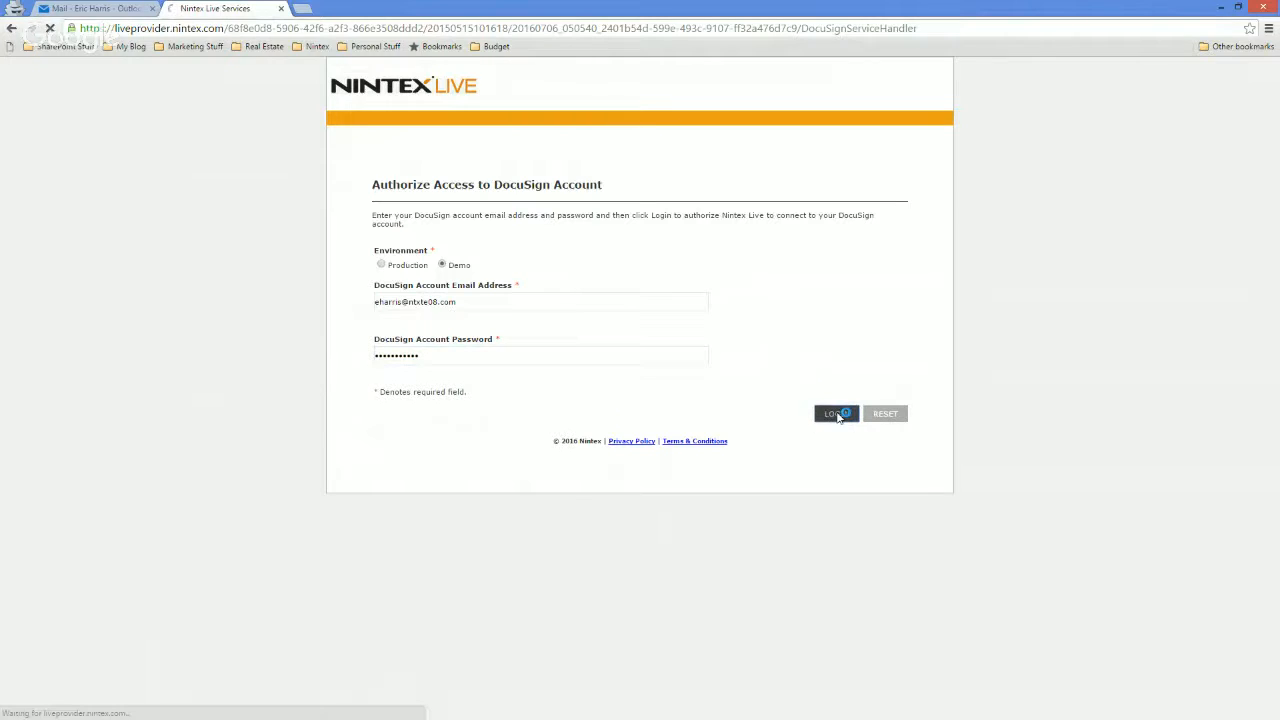
left_click(851, 266)
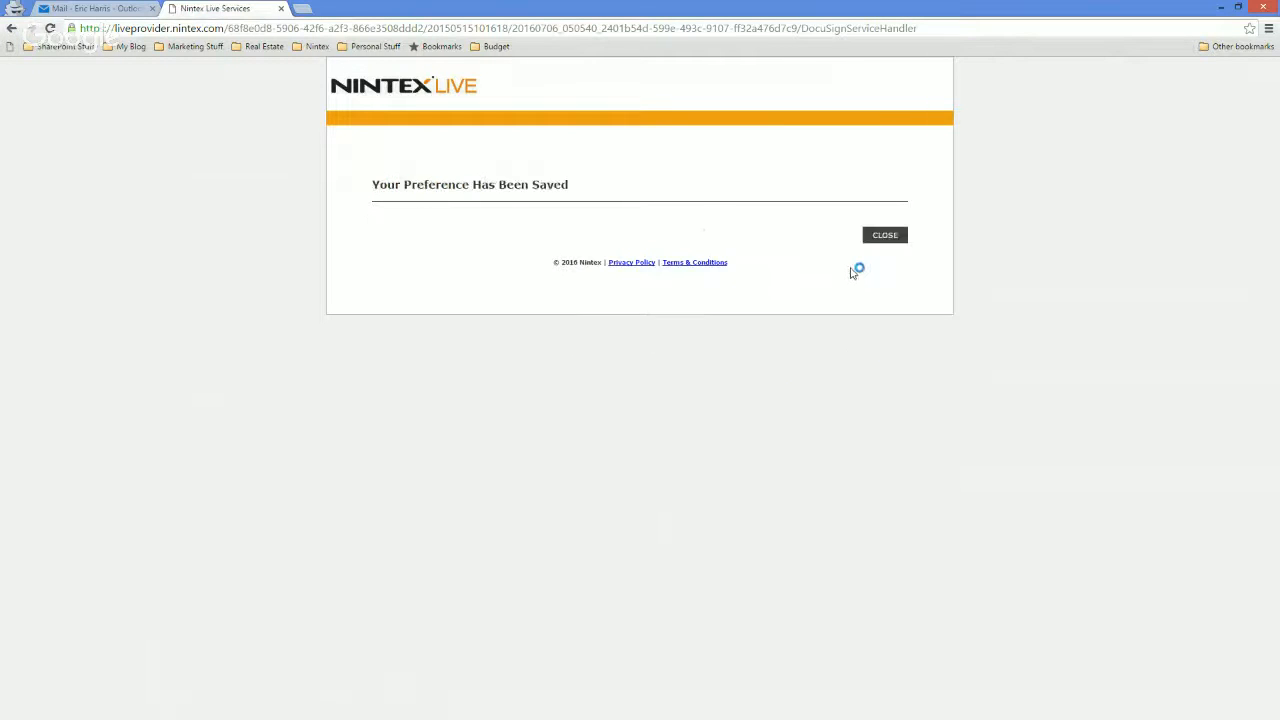
left_click(892, 237)
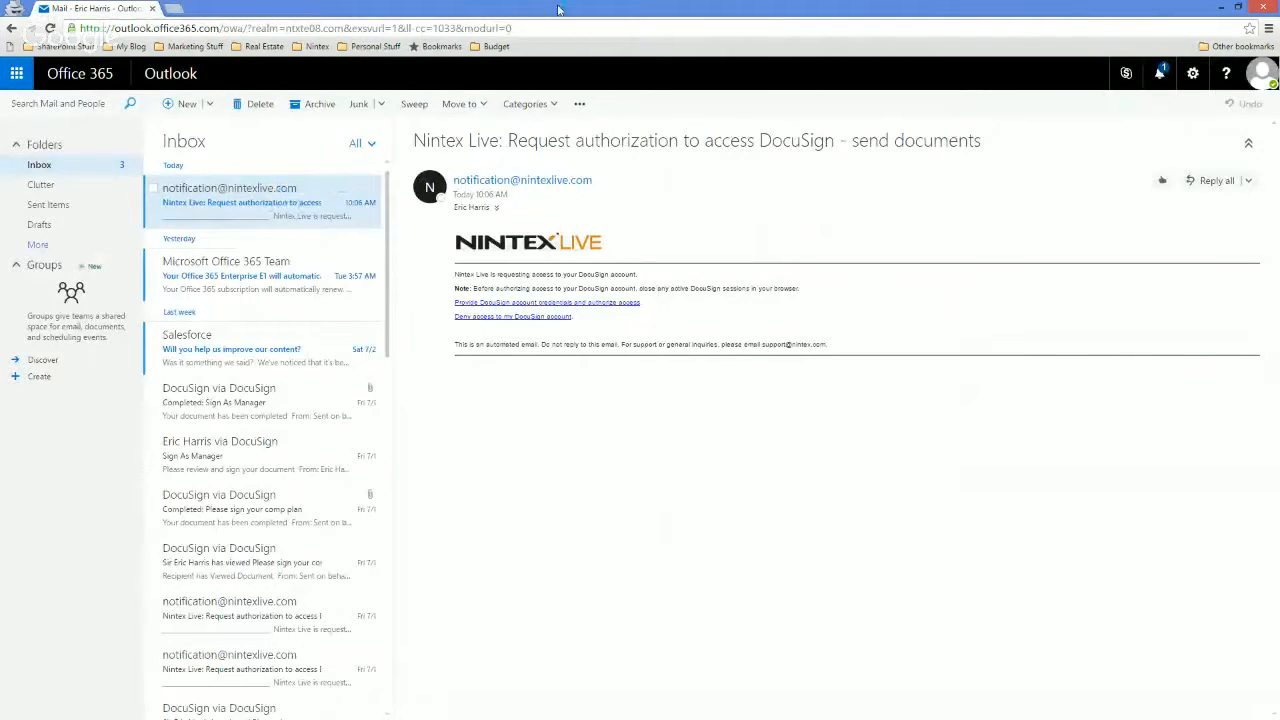
Bring up the DocuSign signing request email for Magic Kingdom Builders at full size and highlight its greeting line.
left_click_drag(558, 9, 759, 144)
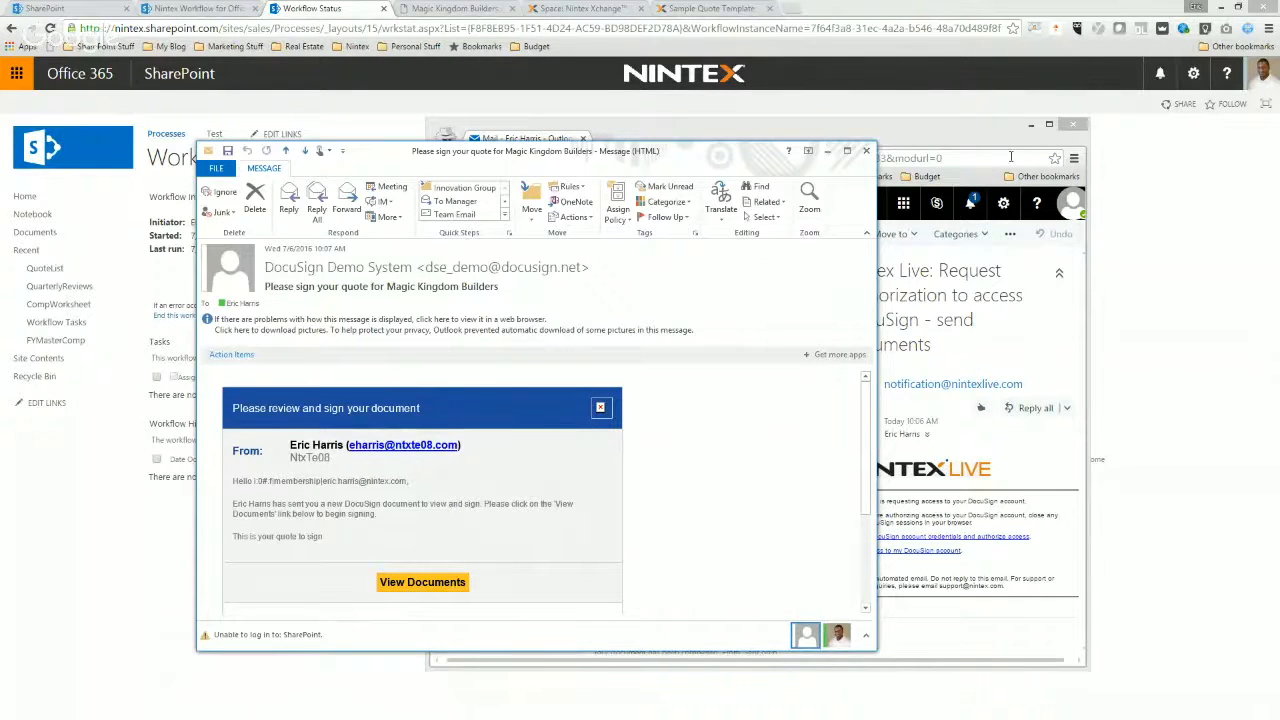
left_click(847, 150)
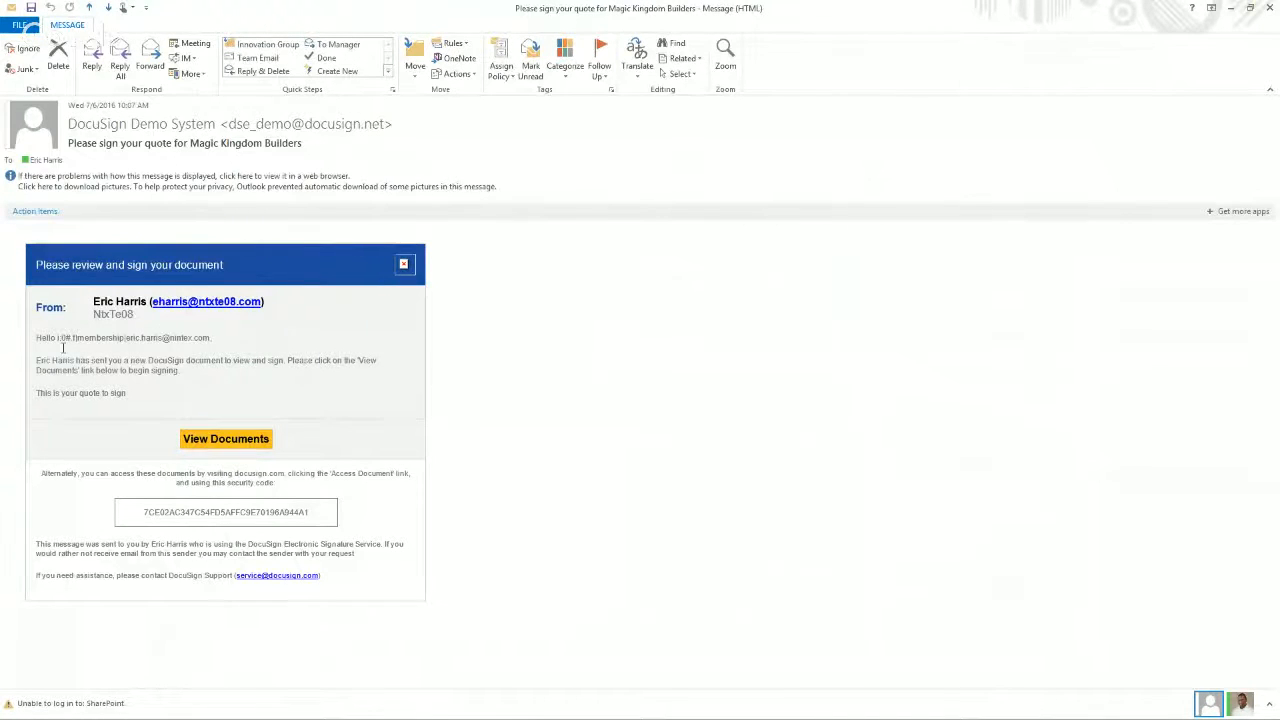
left_click(30, 342)
left_click(216, 340)
left_click_drag(216, 340, 36, 342)
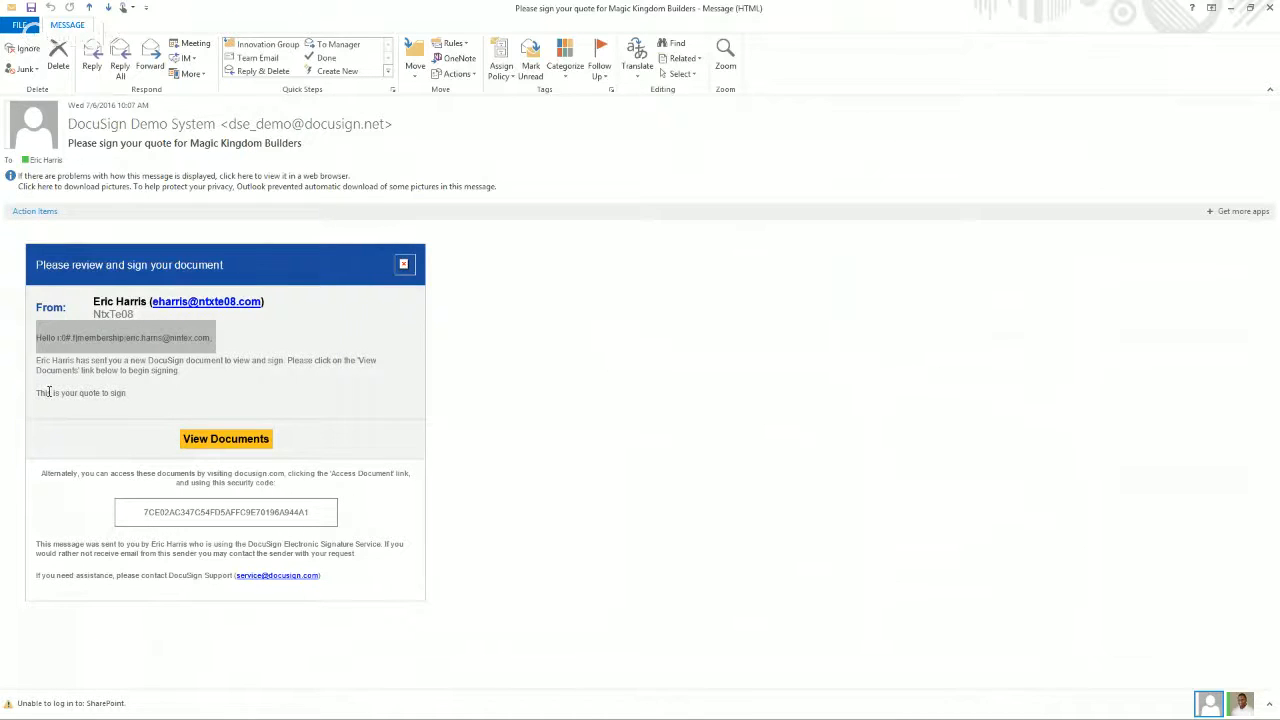
Open the quote in DocuSign from the signing request email and consent to electronic records and signatures to review it.
left_click(229, 447)
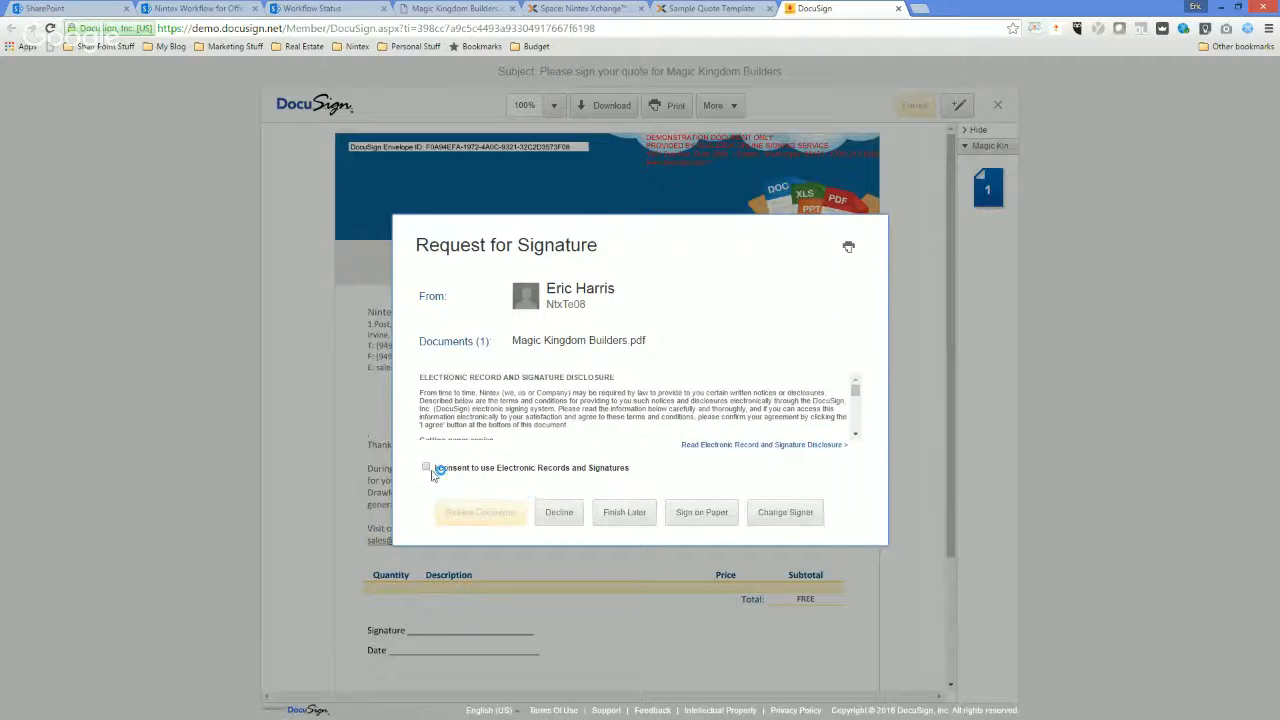
left_click(426, 467)
left_click(481, 513)
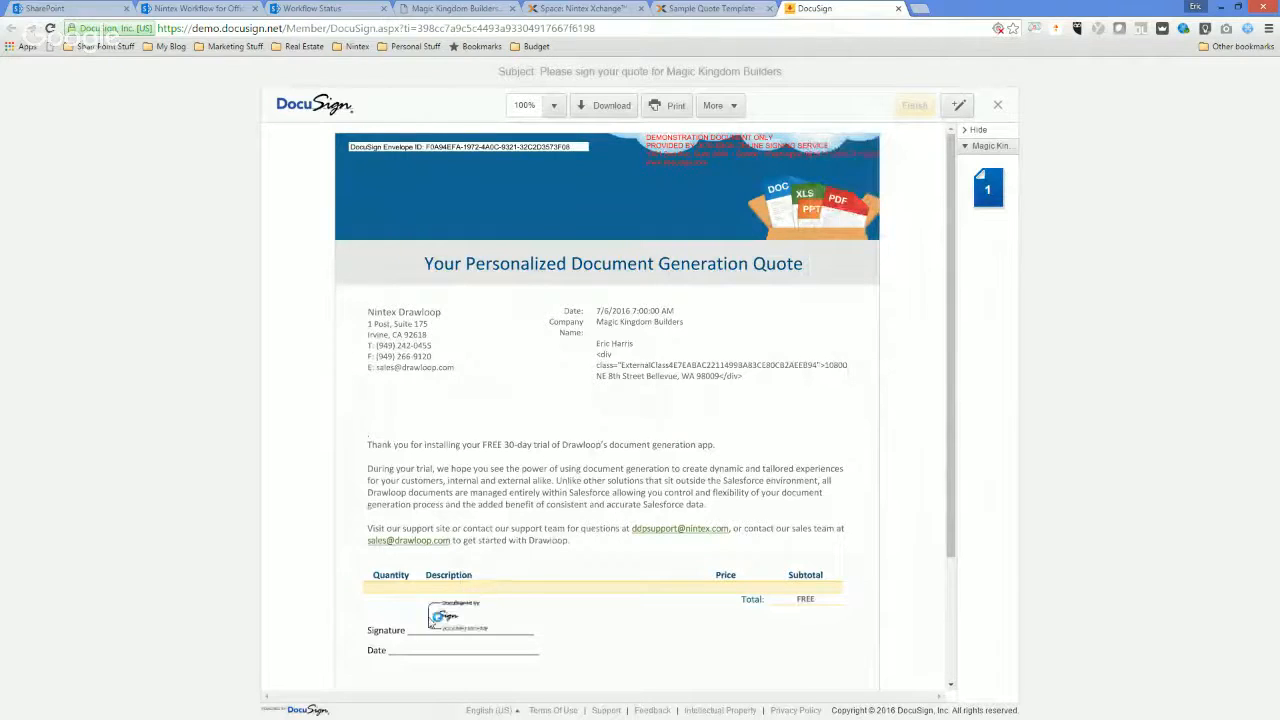
Place a signature on the quote's Signature line and replace the suggested account identifier with the signer's full name.
left_click(420, 630)
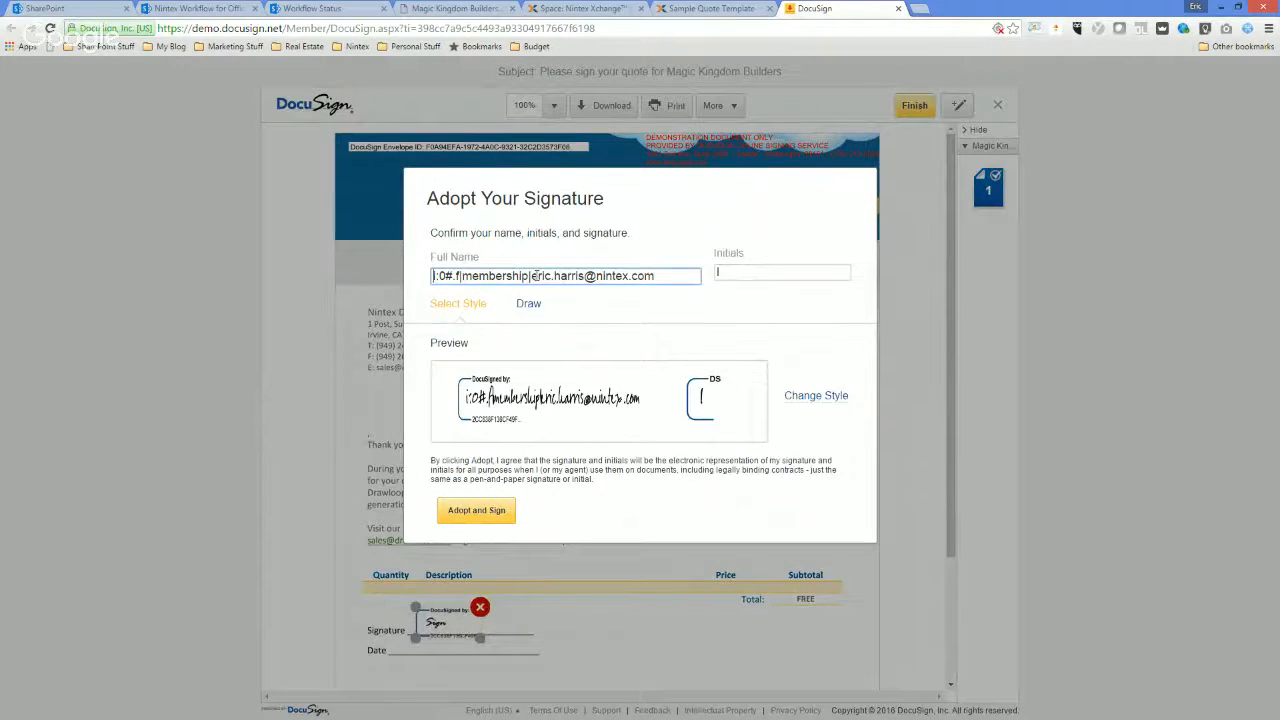
left_click_drag(532, 275, 338, 274)
key("BackSpace")
key("Delete")
key("Delete")
key("Delete")
key("Delete")
key("Delete")
key("Delete")
key("Delete")
key("Delete")
key("Delete")
key("Delete")
key("Delete")
key("Delete")
key("Delete")
key("Delete")
key("Delete")
key("Delete")
key("Delete")
key("Delete")
key("Delete")
key("Delete")
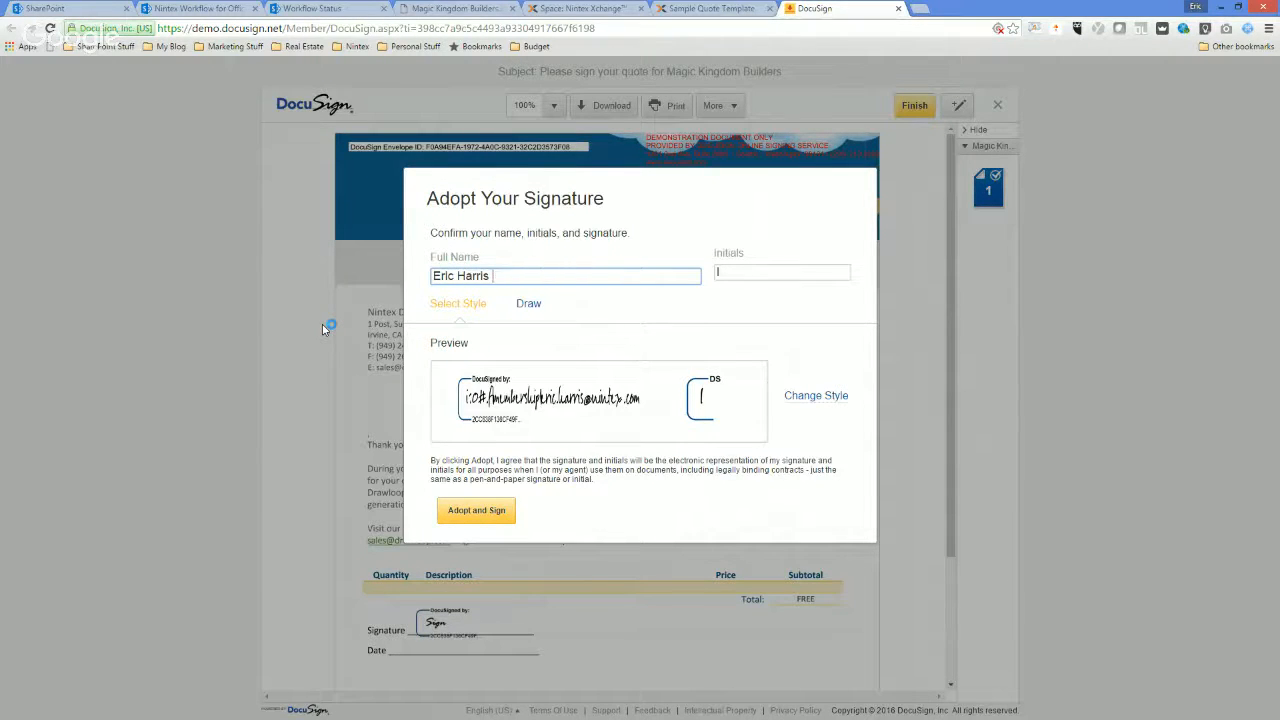
Enter the signer's initials and adopt the signature to sign the quote.
left_click(739, 276)
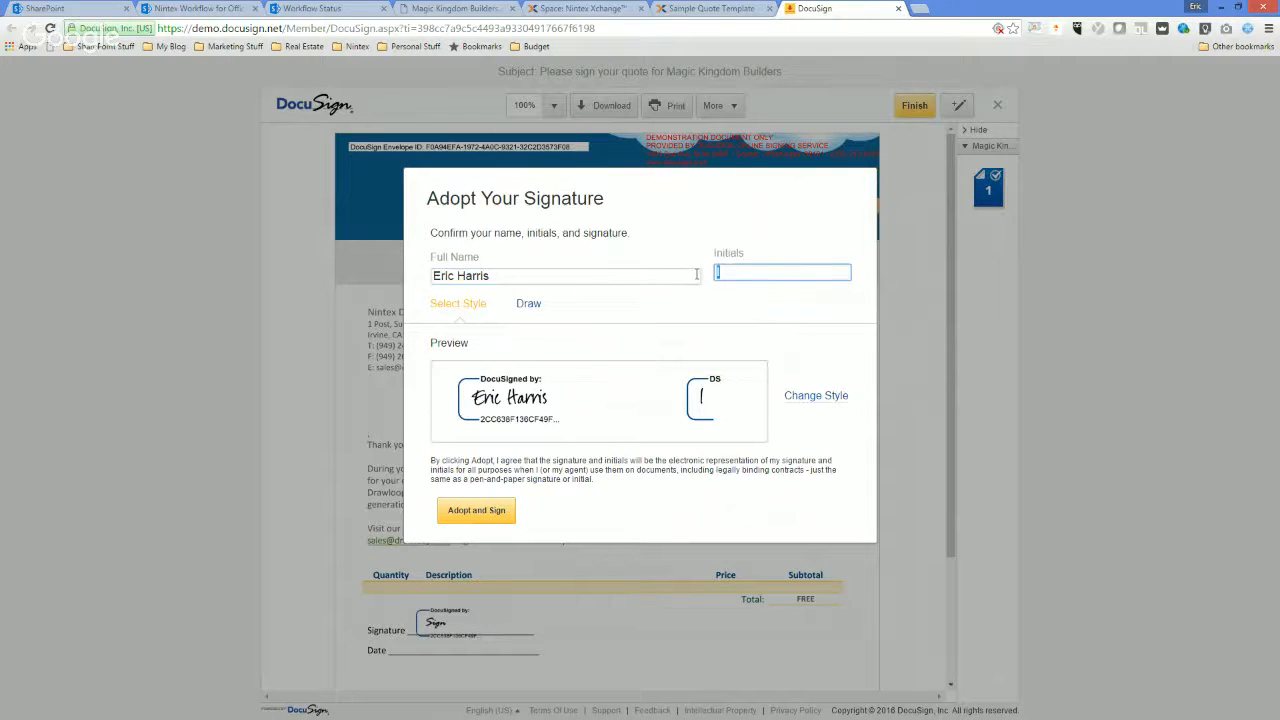
type("ELH")
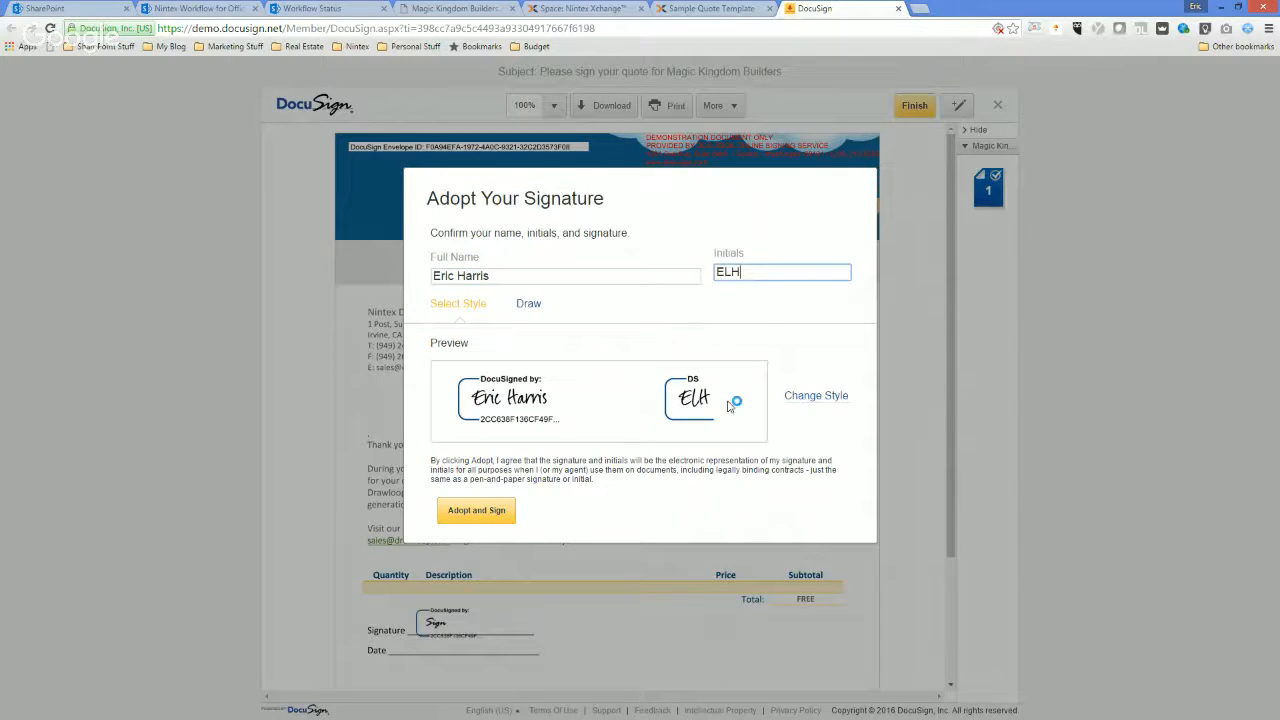
left_click(480, 512)
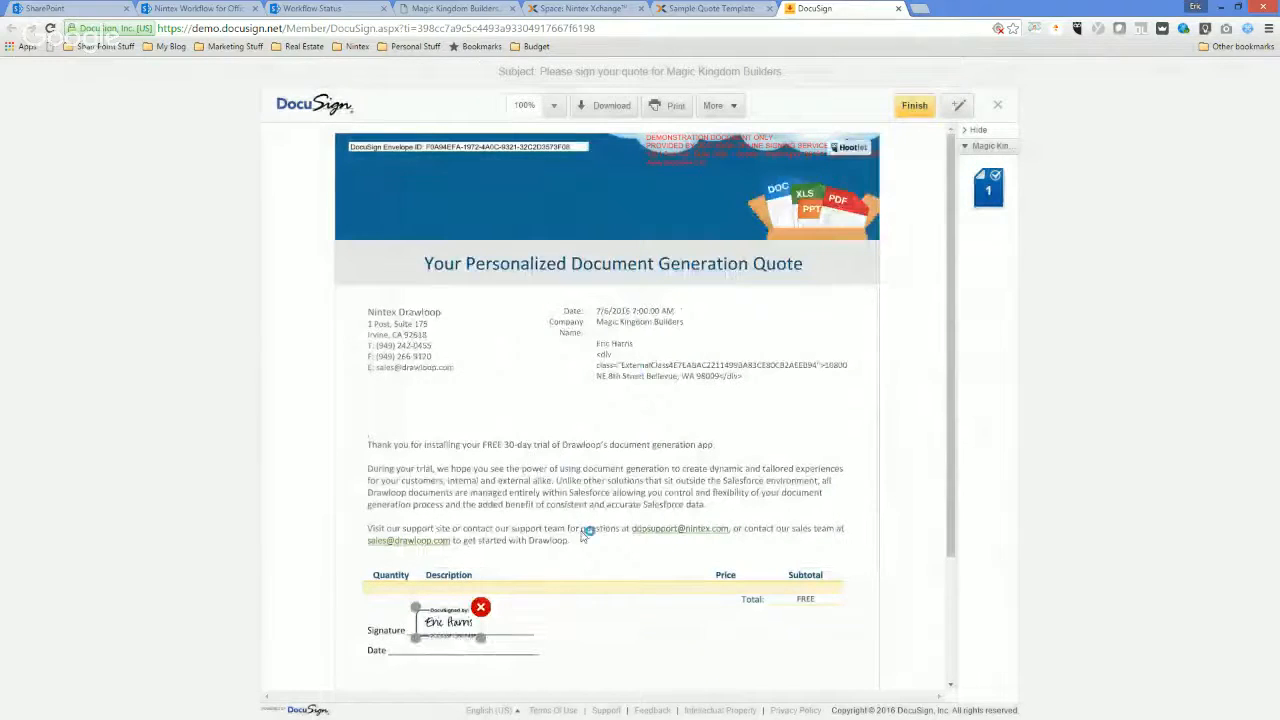
left_click(529, 624)
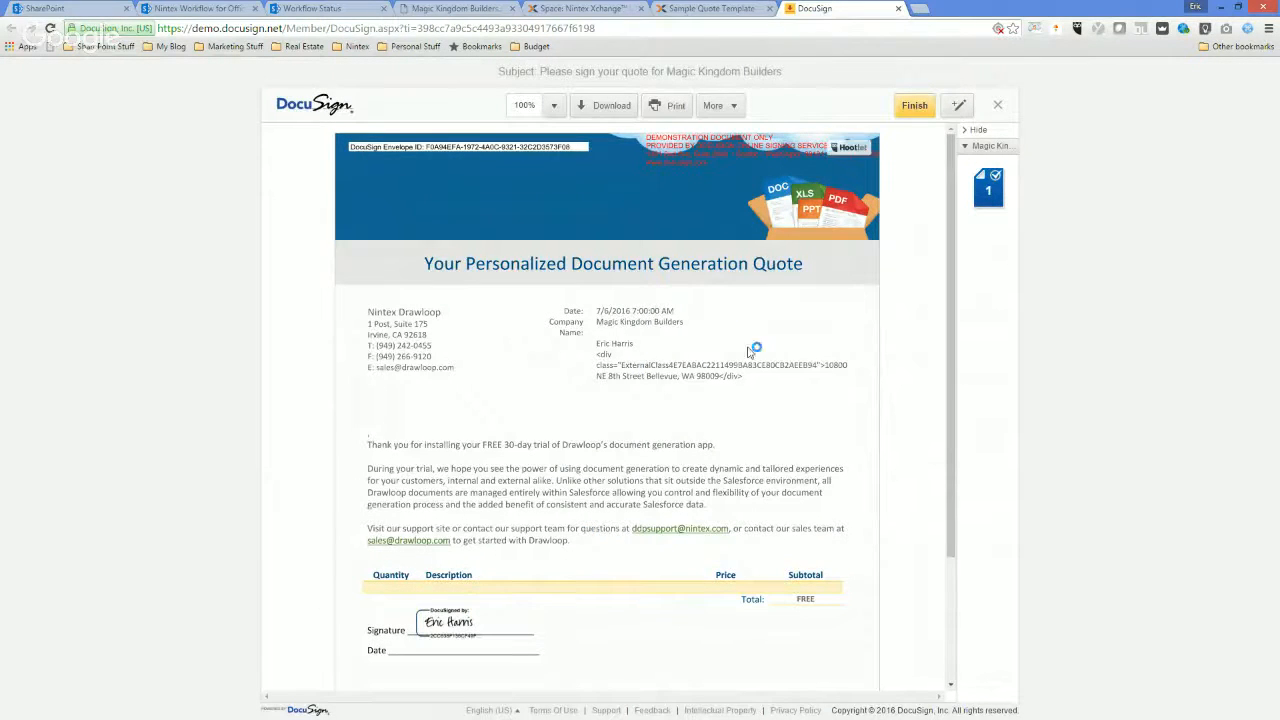
Place a Date Signed field on the Date line below the signature in the Magic Kingdom Builders quote.
left_click(952, 112)
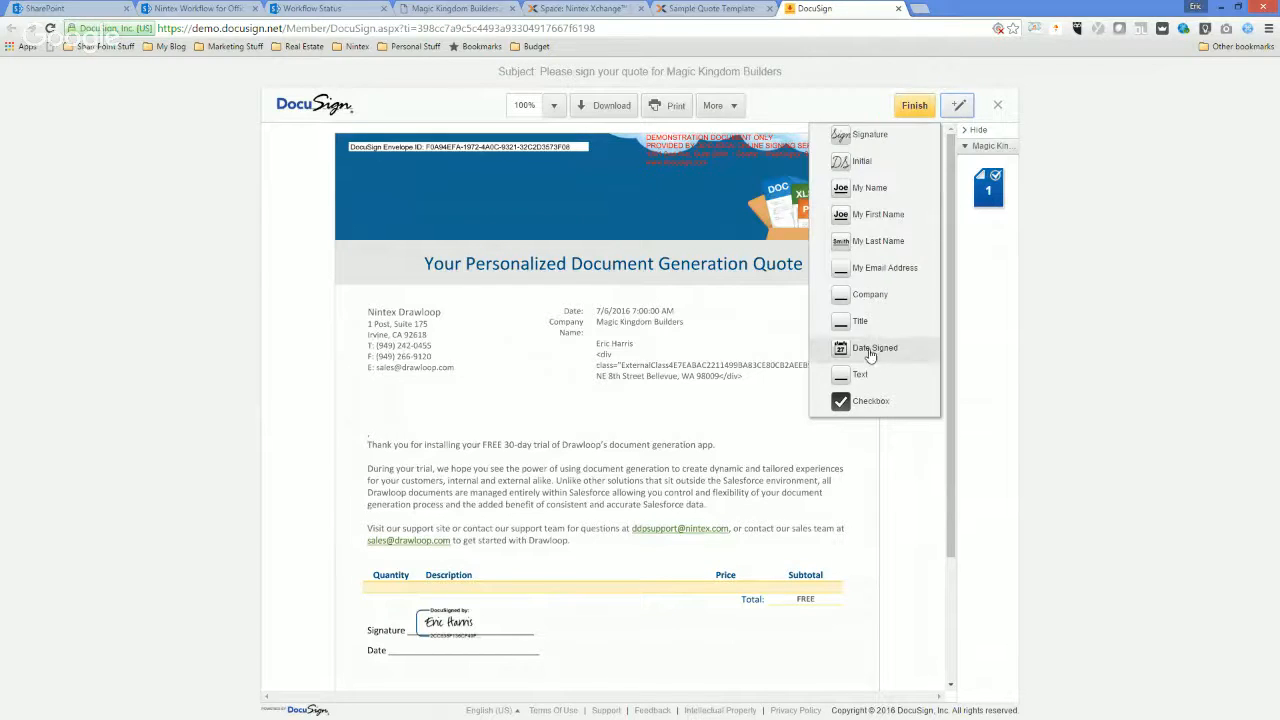
left_click(875, 347)
left_click(442, 648)
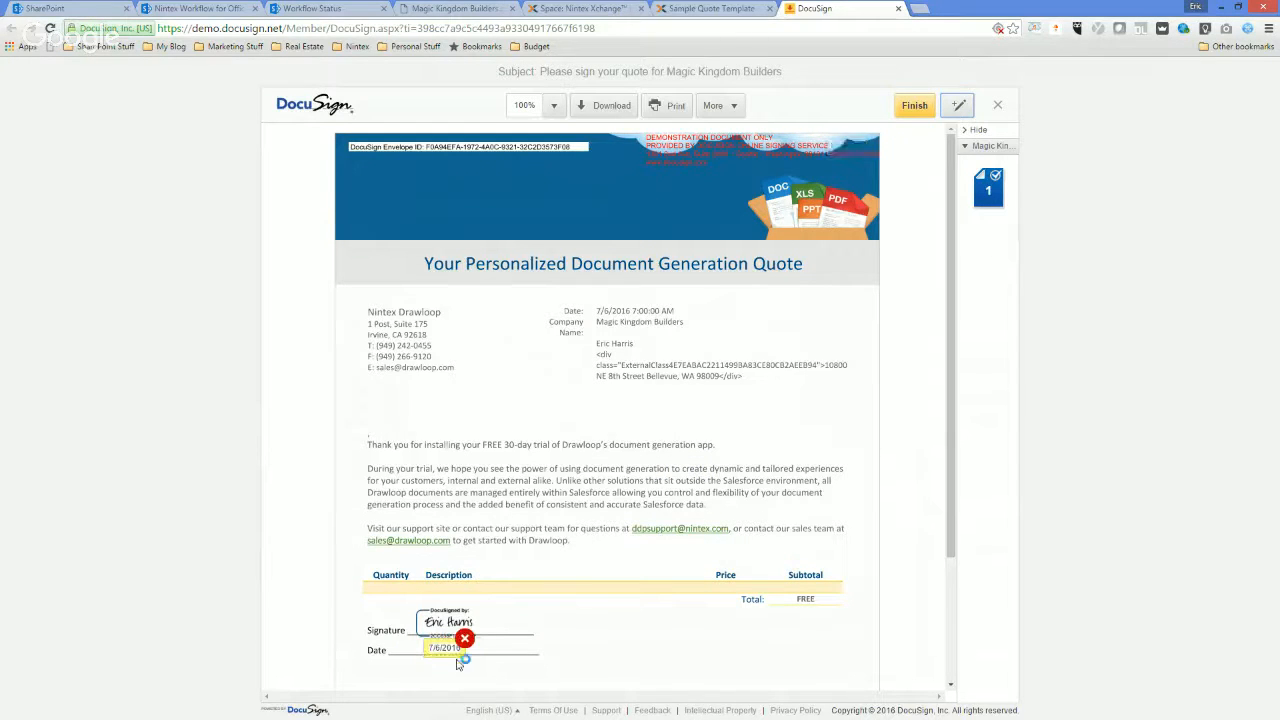
left_click(570, 652)
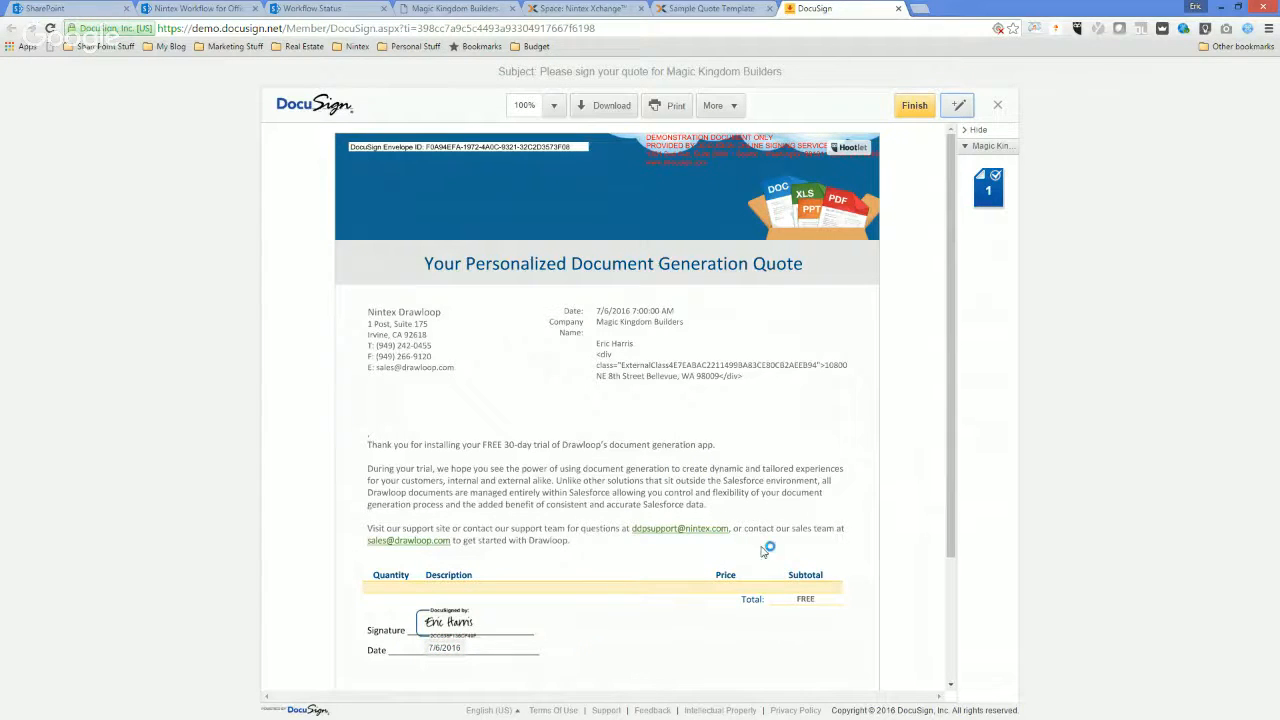
Finish signing the quote, dismiss the free account sign-up offer and close the DocuSign page.
left_click(914, 105)
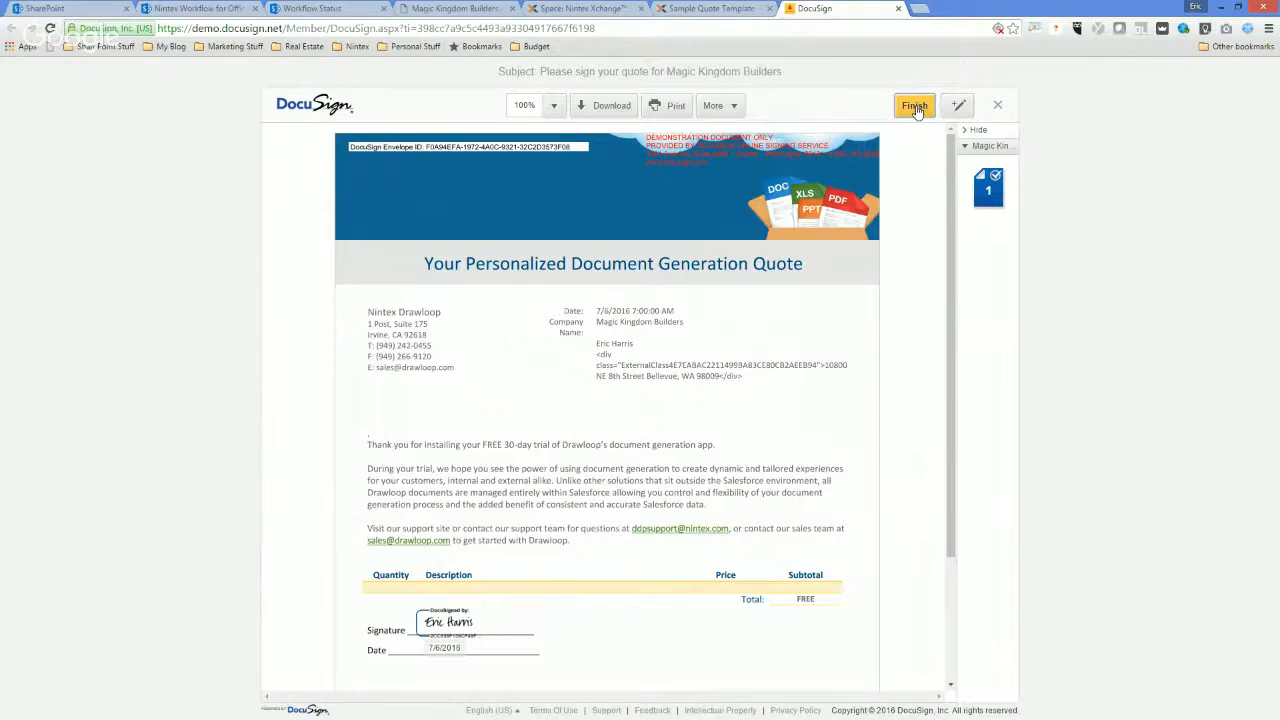
left_click(648, 407)
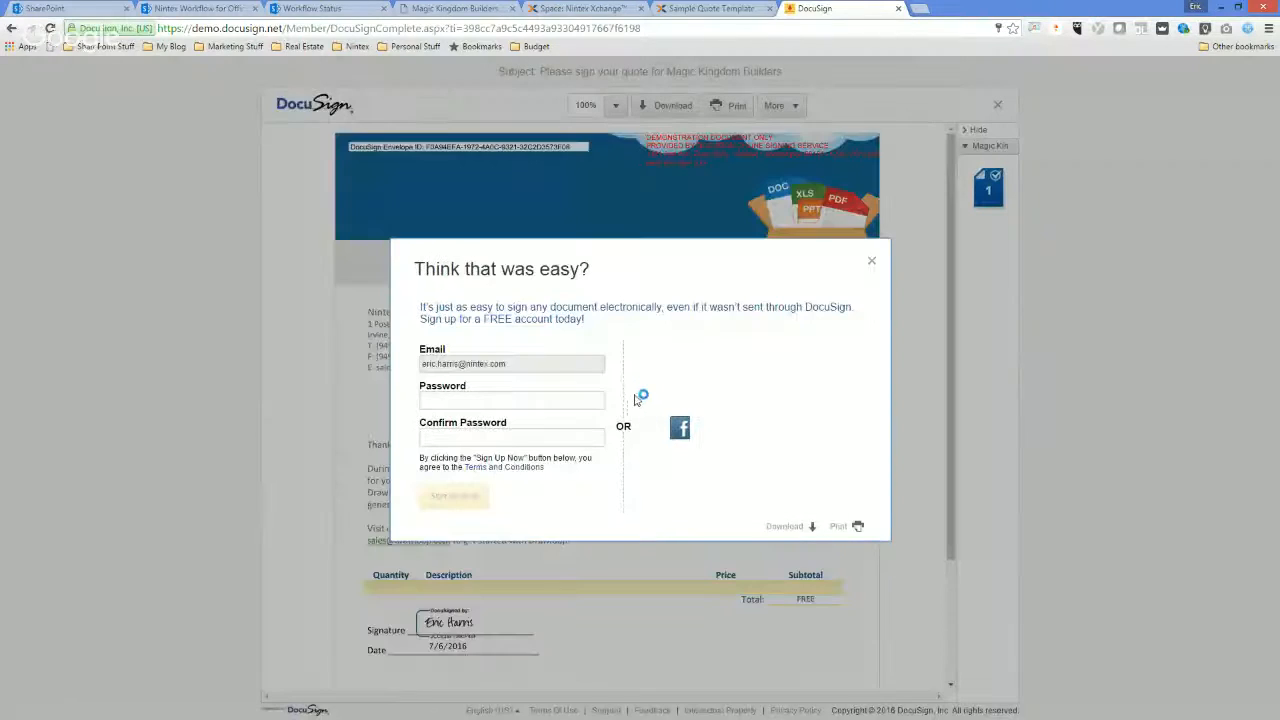
left_click(871, 264)
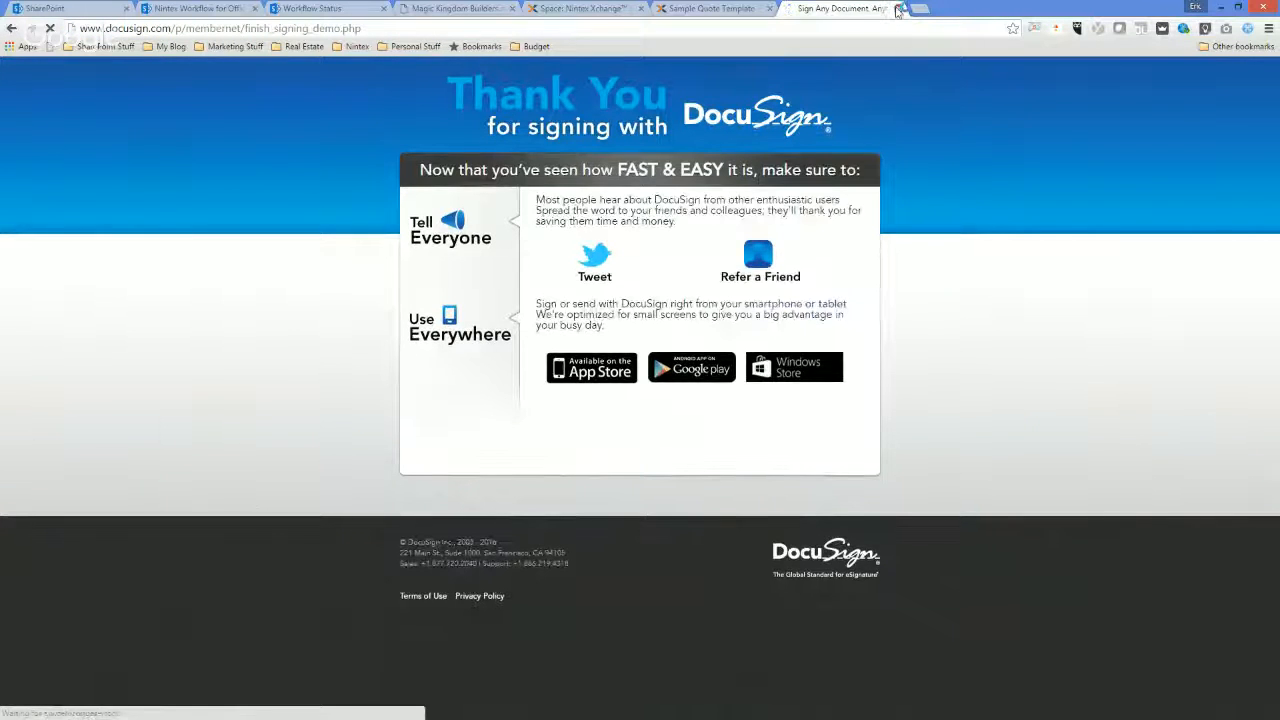
left_click(898, 8)
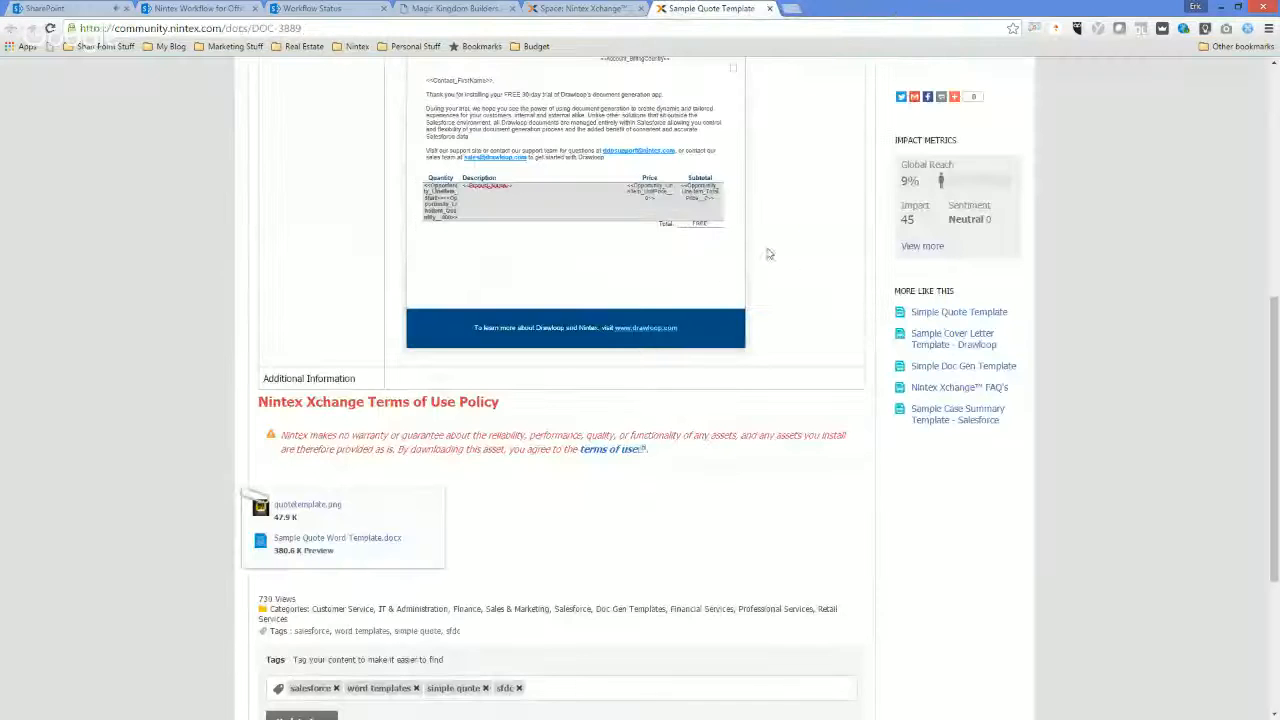
Return to the QuoteSignature workflow status page and reload it to check the run's progress.
left_click(307, 9)
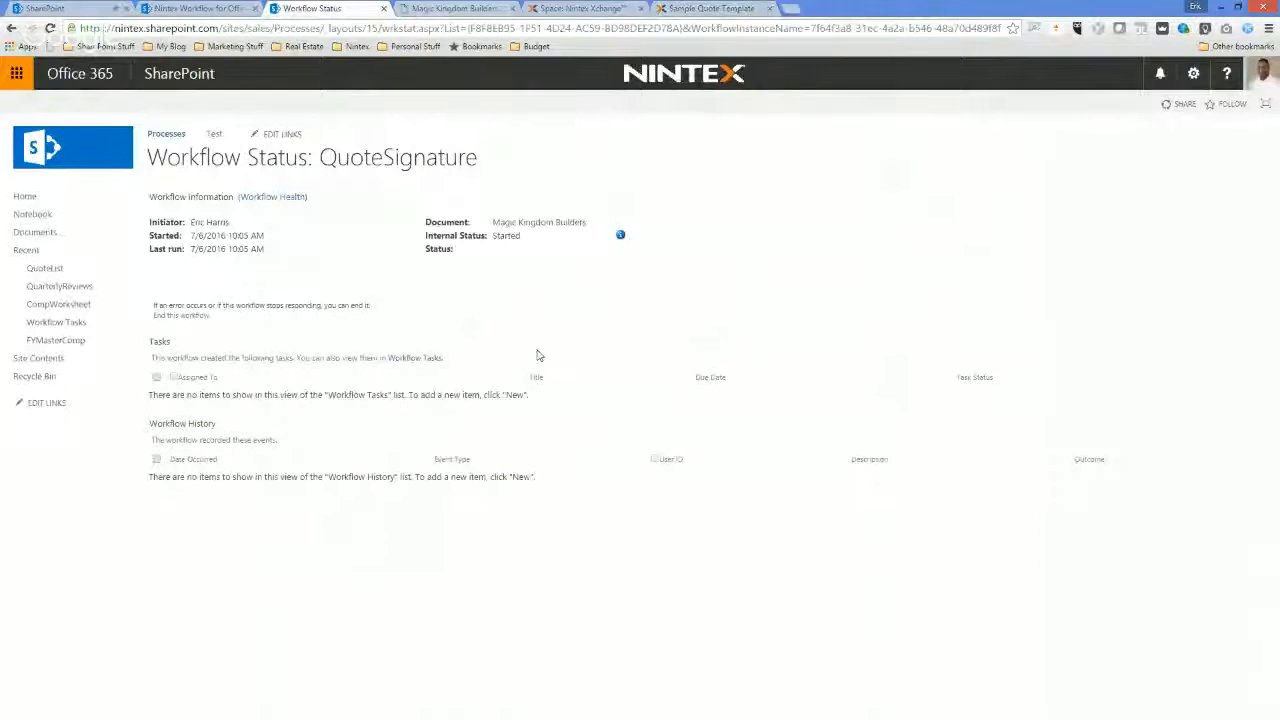
right_click(515, 527)
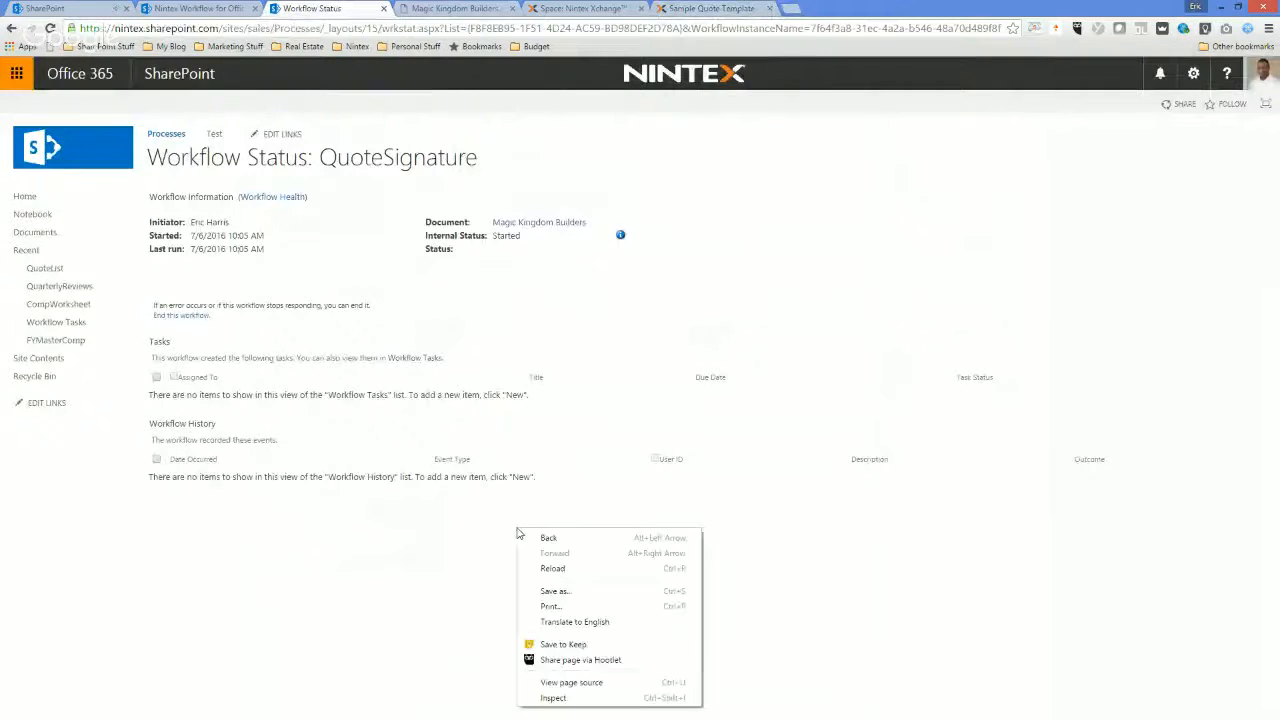
left_click(582, 568)
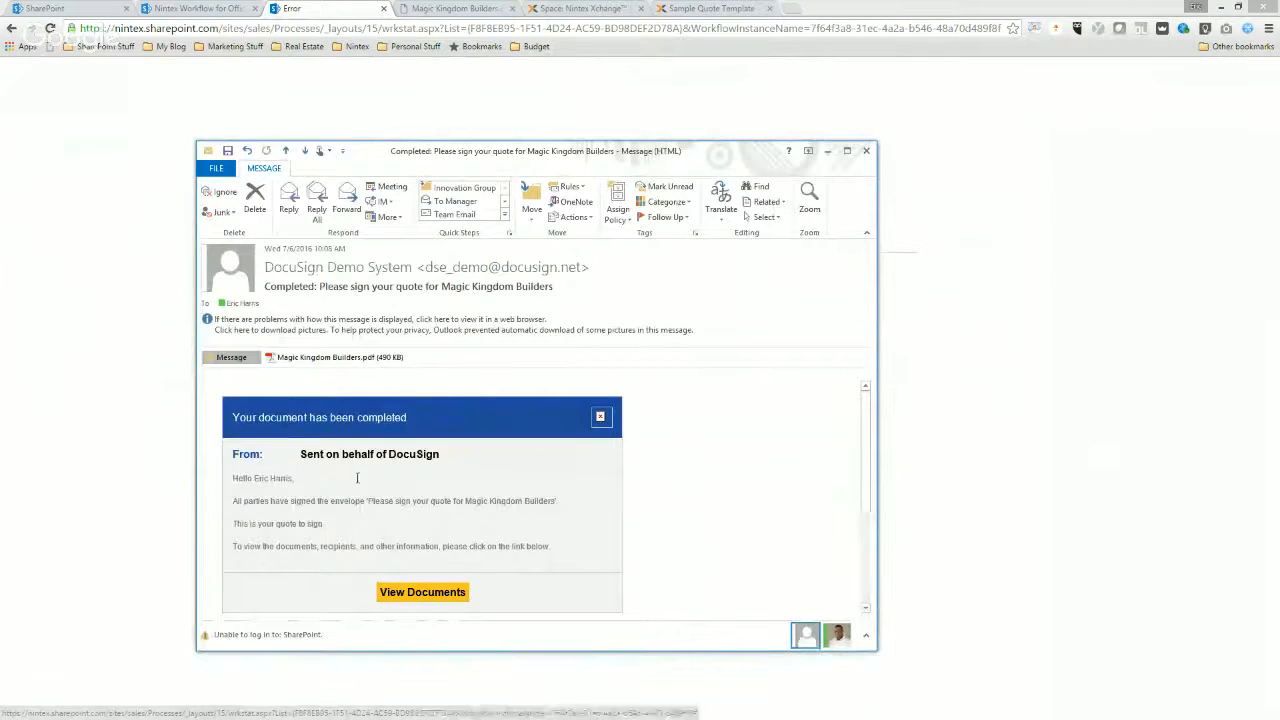
Preview the attached Magic Kingdom Builders.pdf in the DocuSign completion email, check its signature and date, and close the email.
left_click(334, 359)
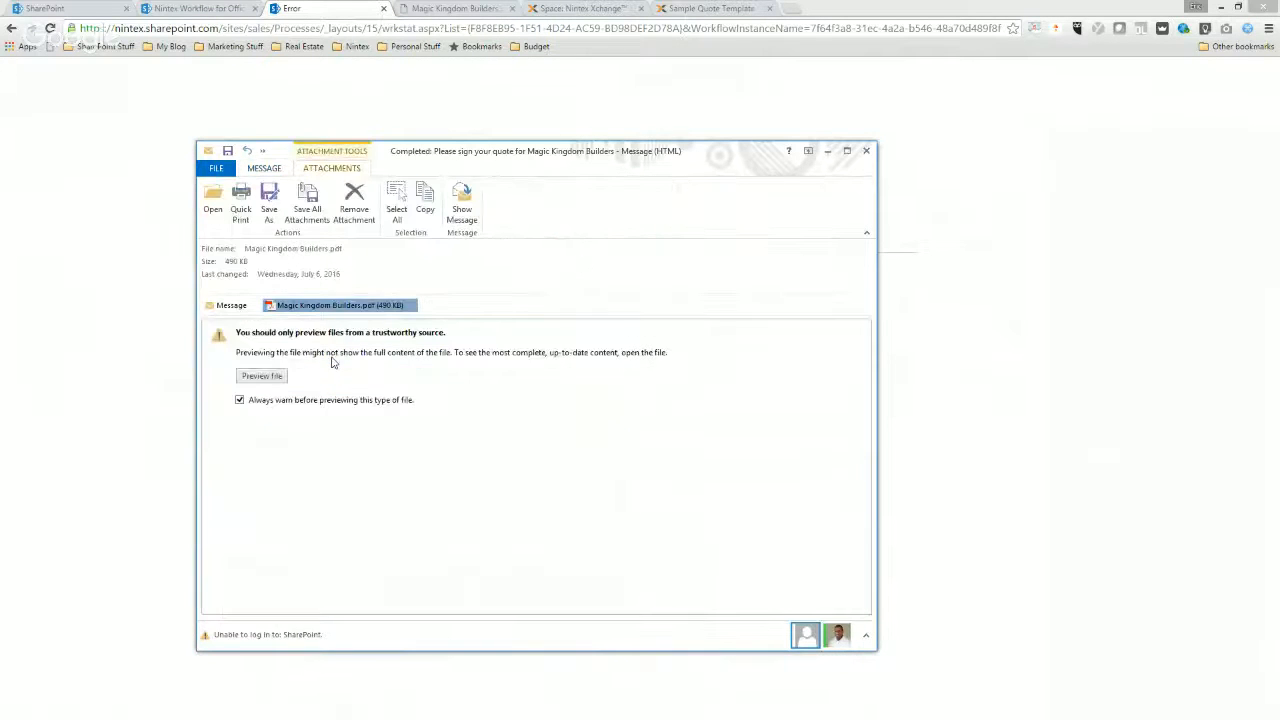
left_click(262, 376)
scroll(482, 403, "down", 2)
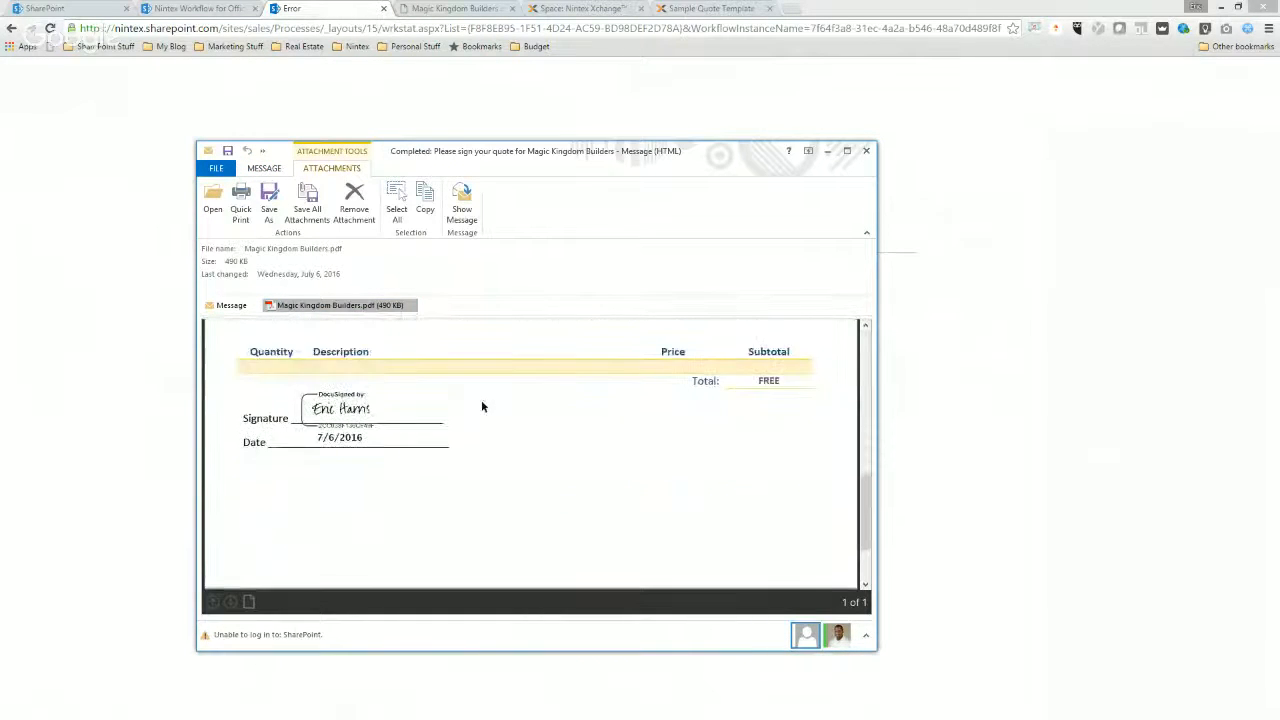
scroll(383, 425, "up", 5)
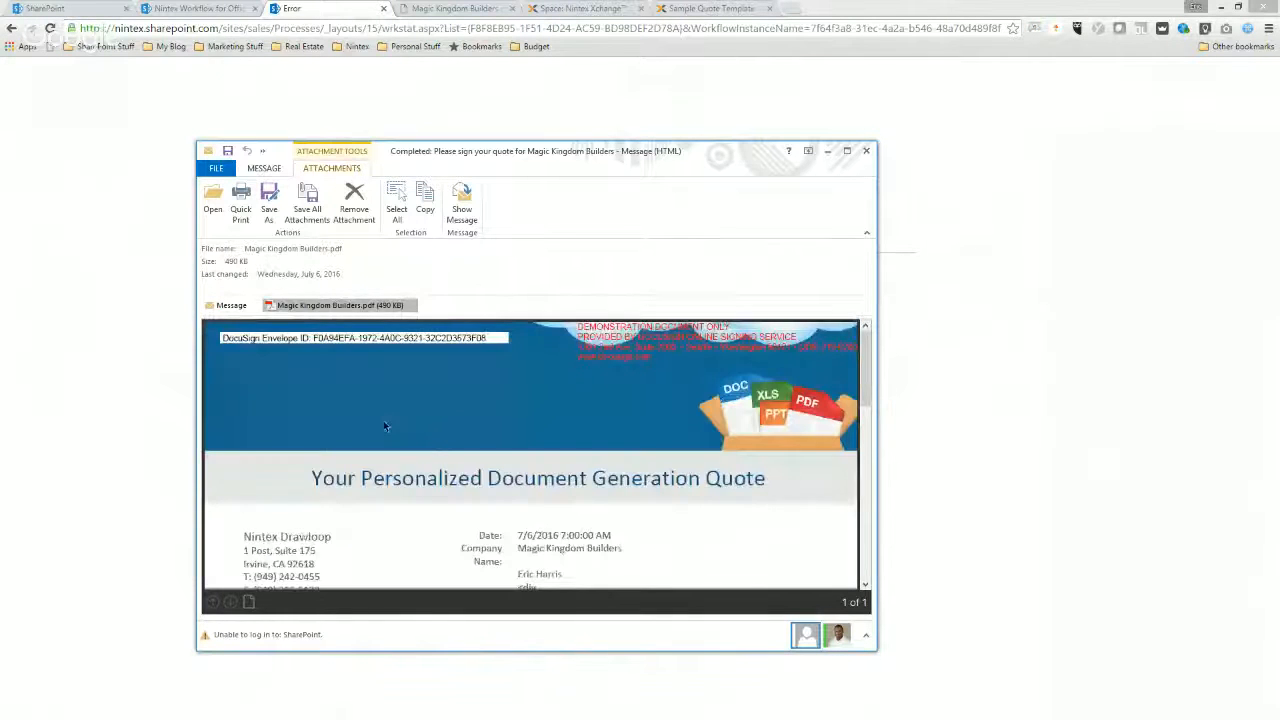
left_click(866, 151)
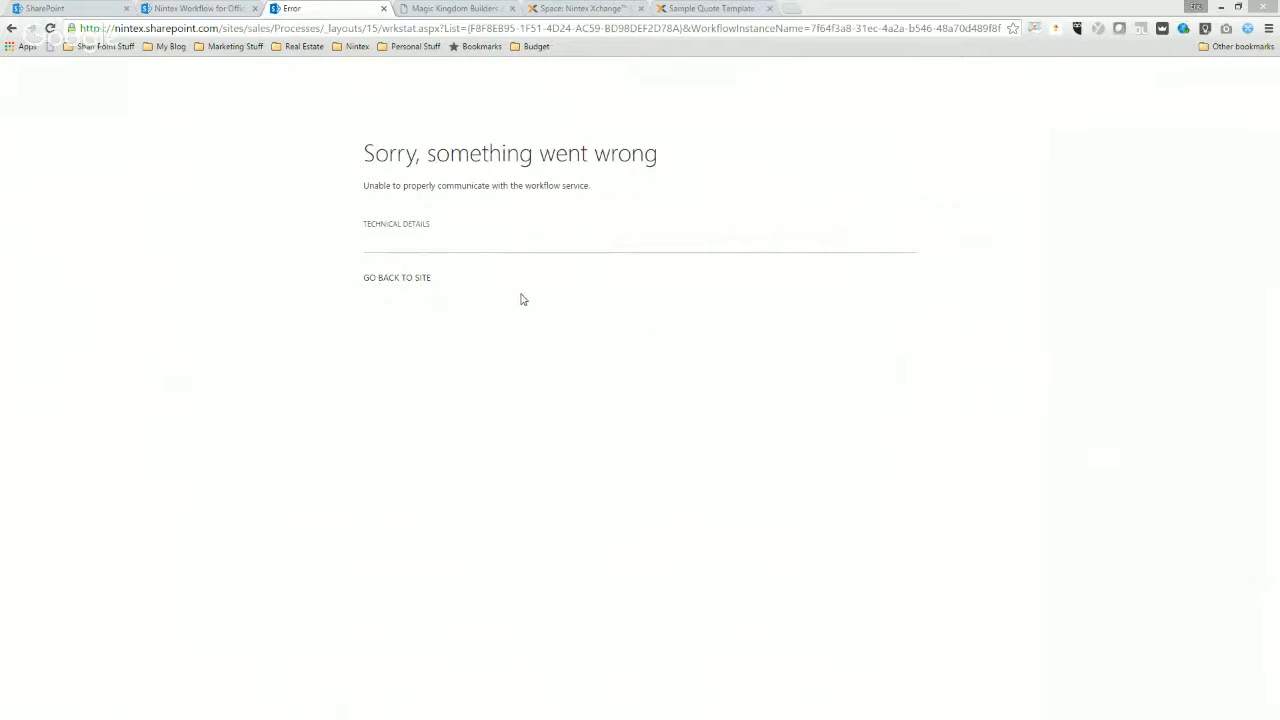
Reload the QuoteSignature workflow status, and reopen the running instance from the workflows of Magic Kingdom Builders.pdf in the Documents library.
left_click(51, 30)
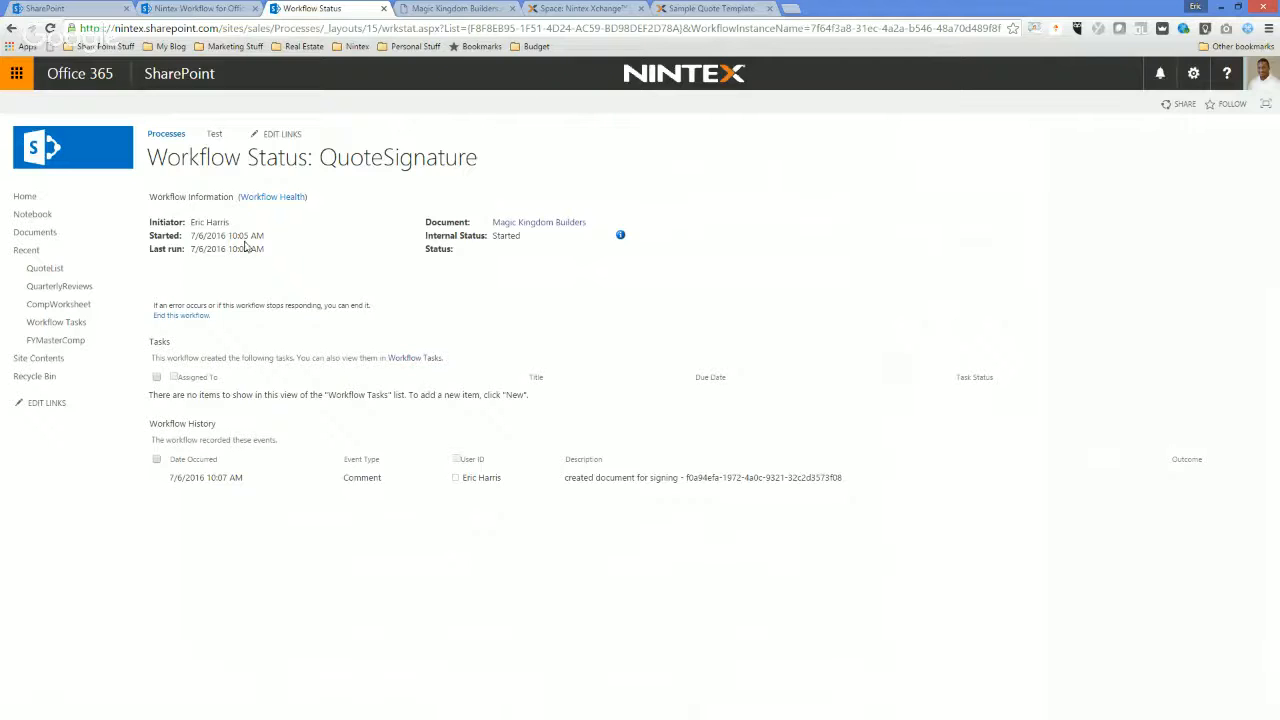
left_click(49, 267)
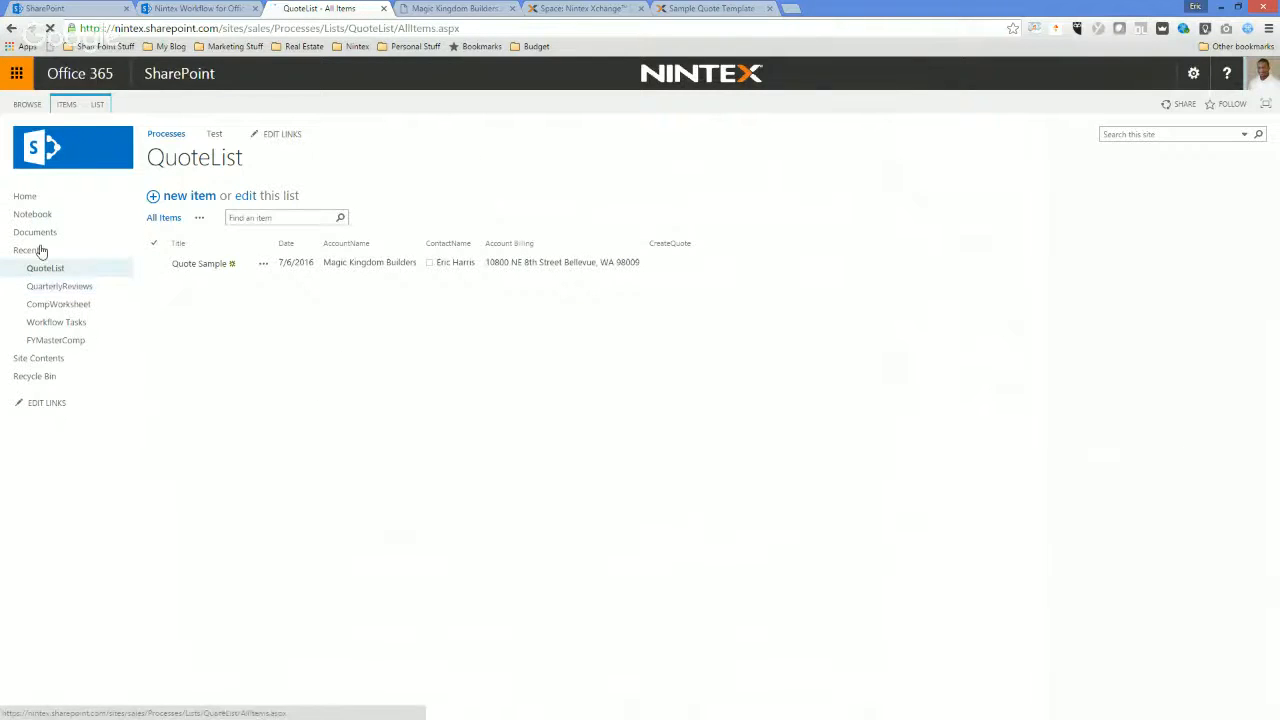
left_click(36, 233)
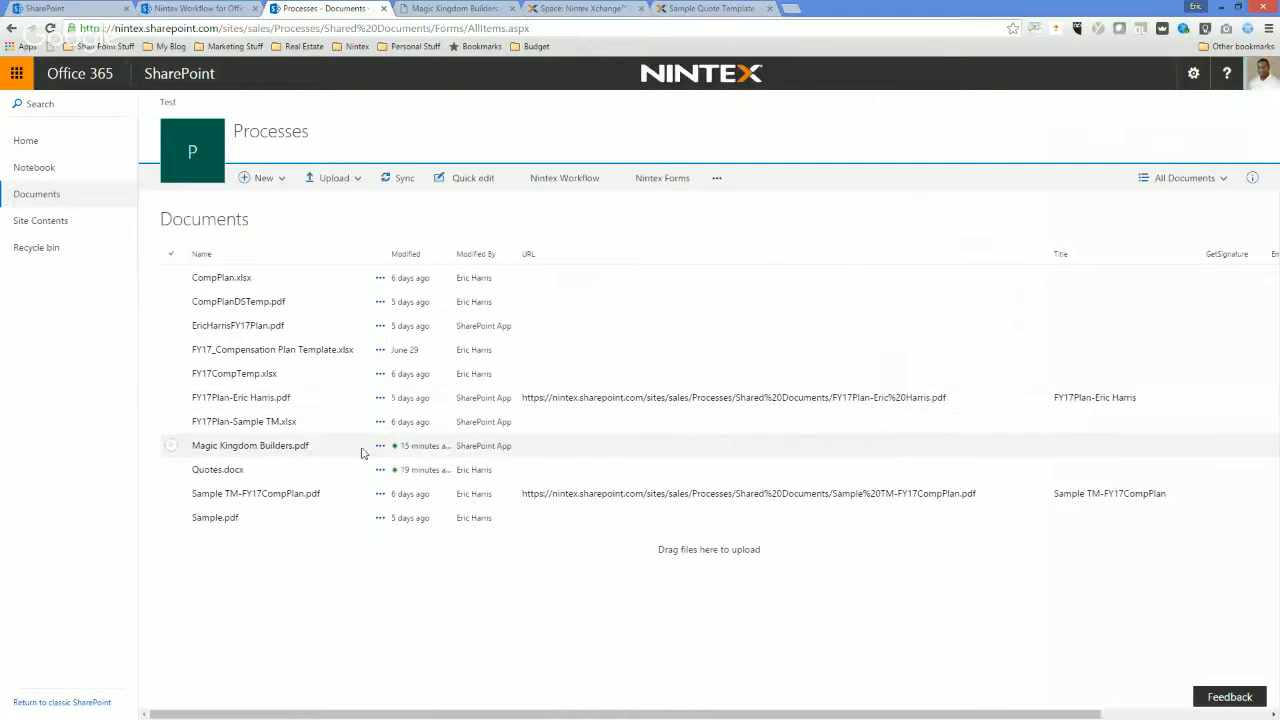
left_click(380, 446)
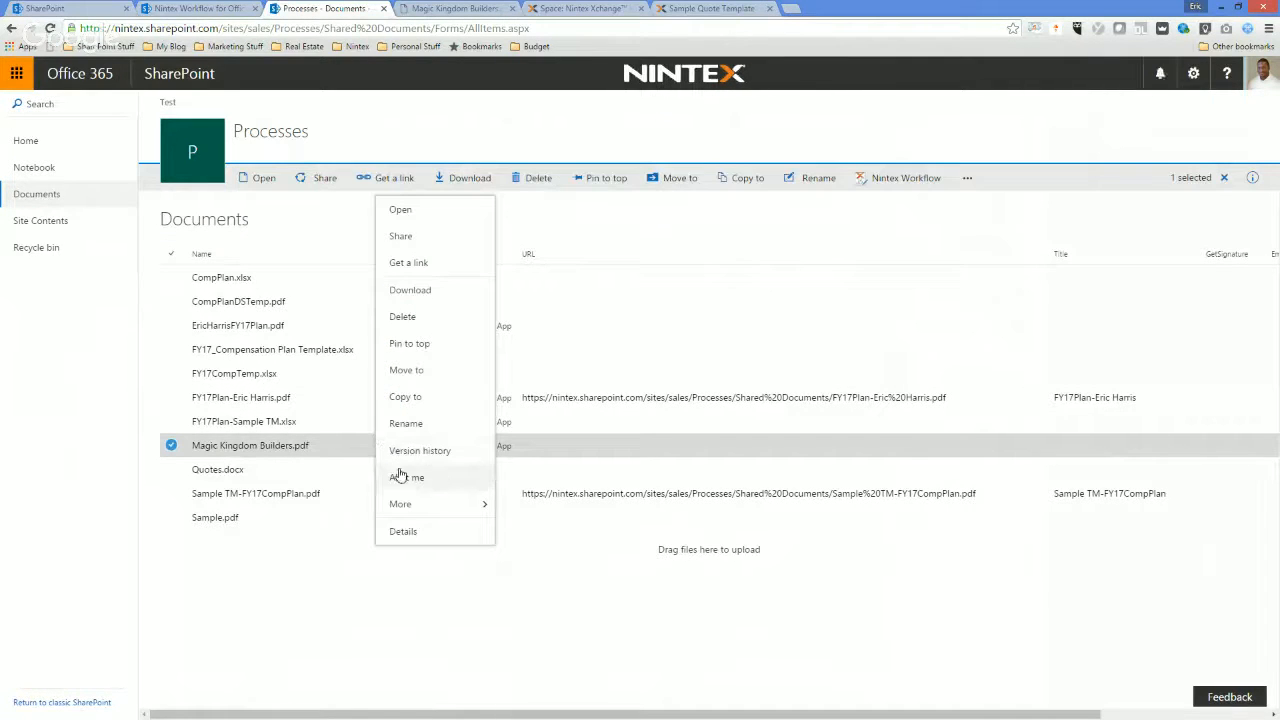
mouse_move(402, 503)
left_click(535, 535)
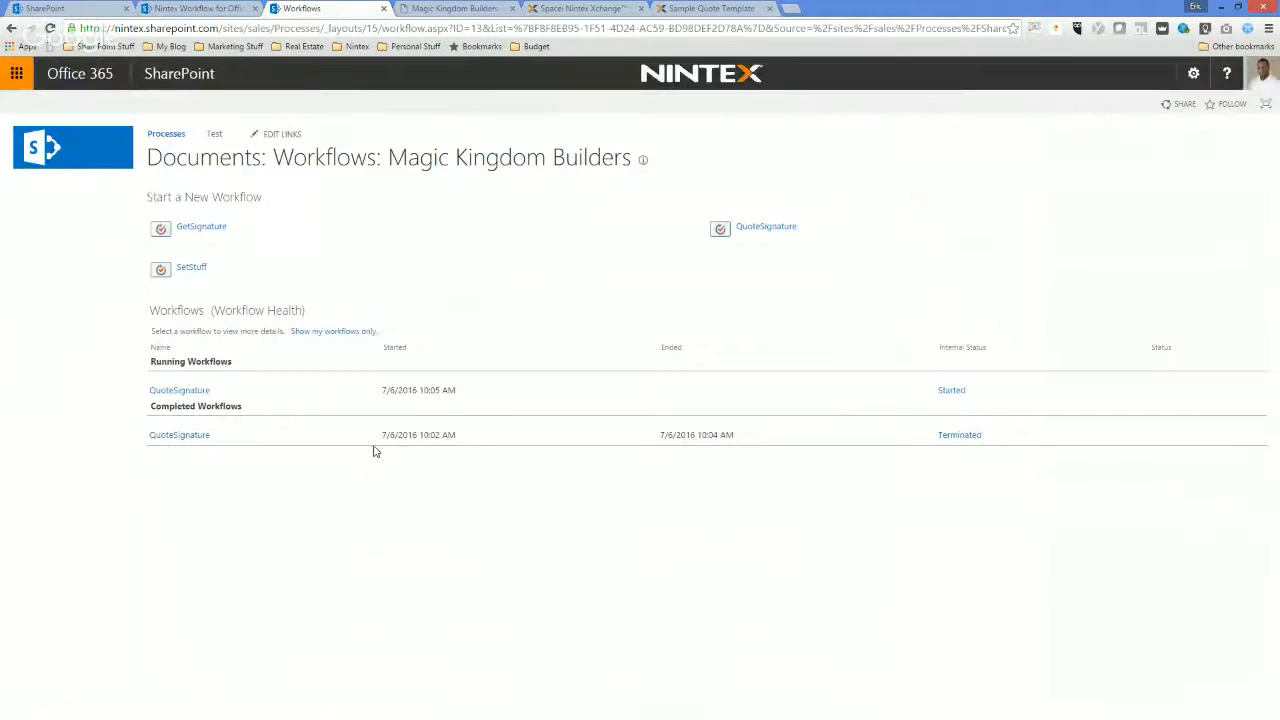
left_click(948, 393)
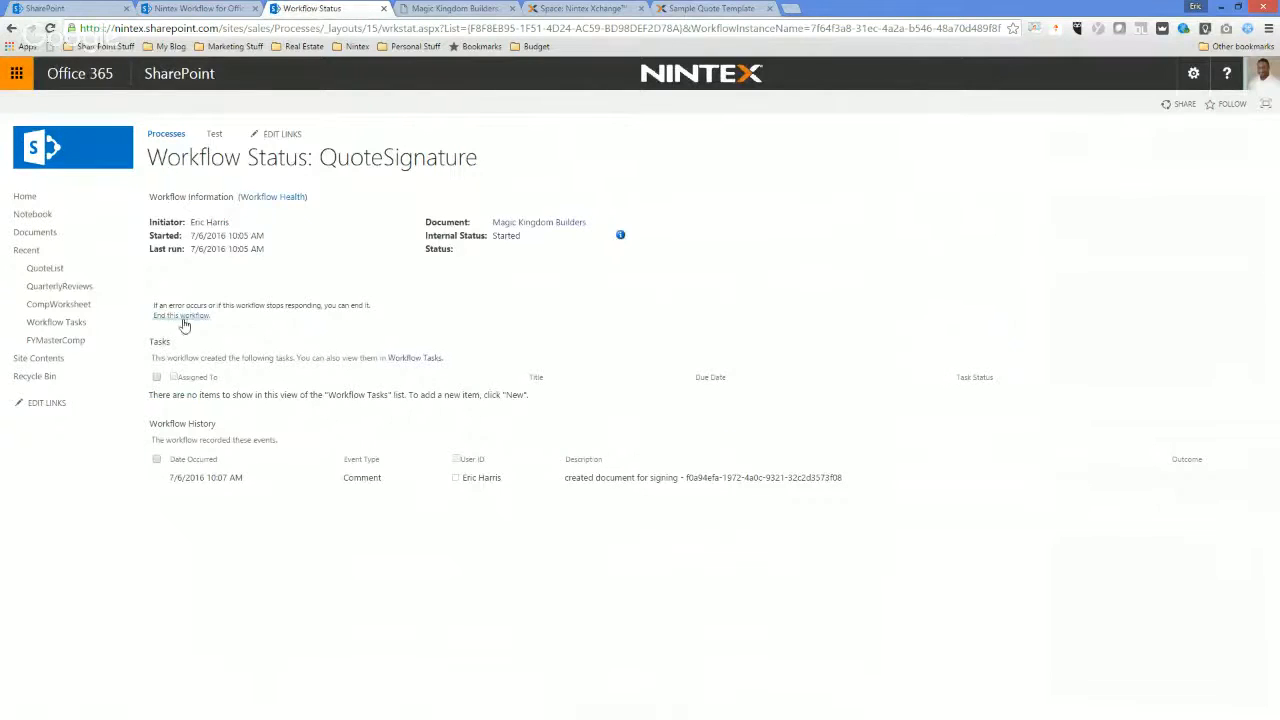
Open Magic Kingdom Builders.pdf from the Documents library and inspect its Signature and Date lines.
left_click(35, 231)
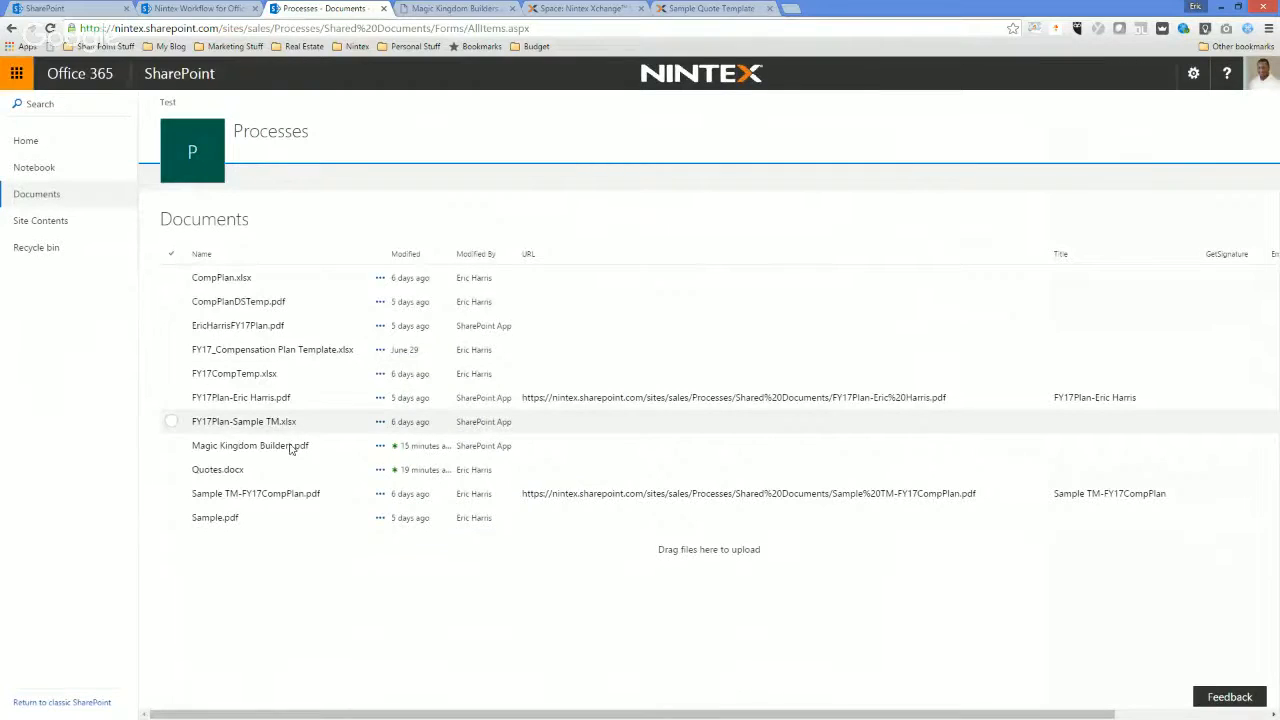
left_click(266, 446)
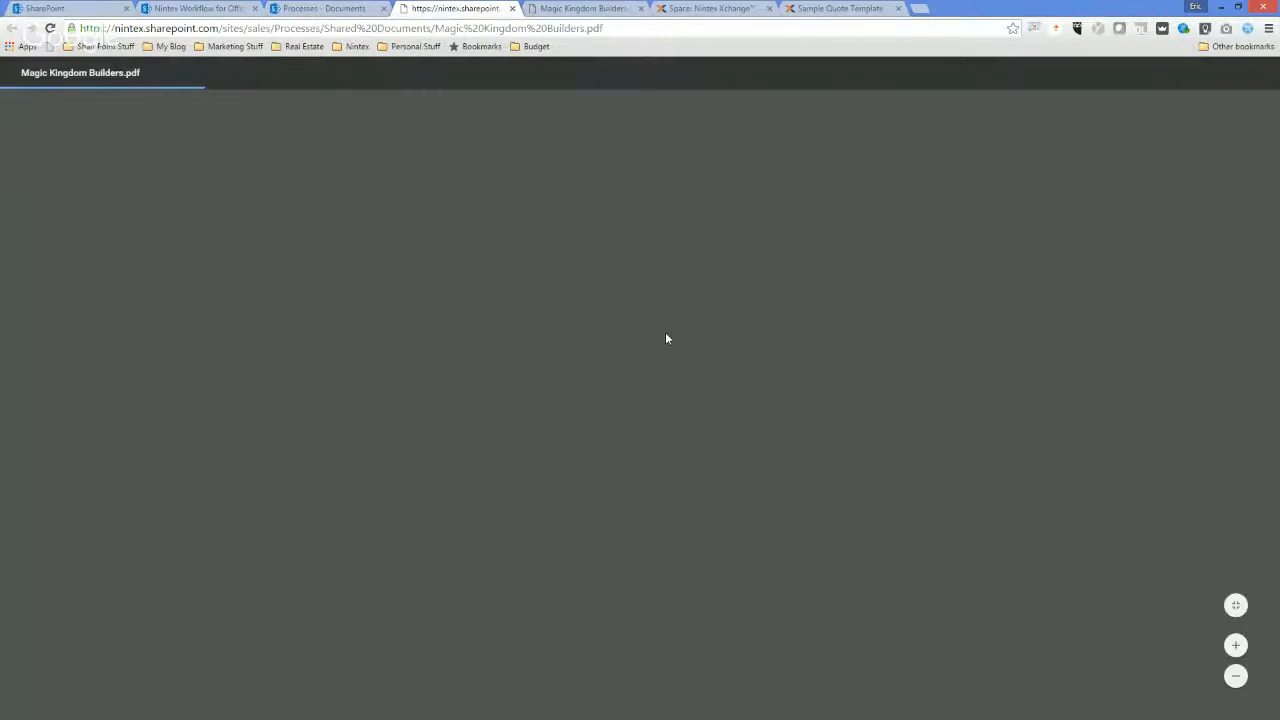
scroll(543, 530, "down", 1)
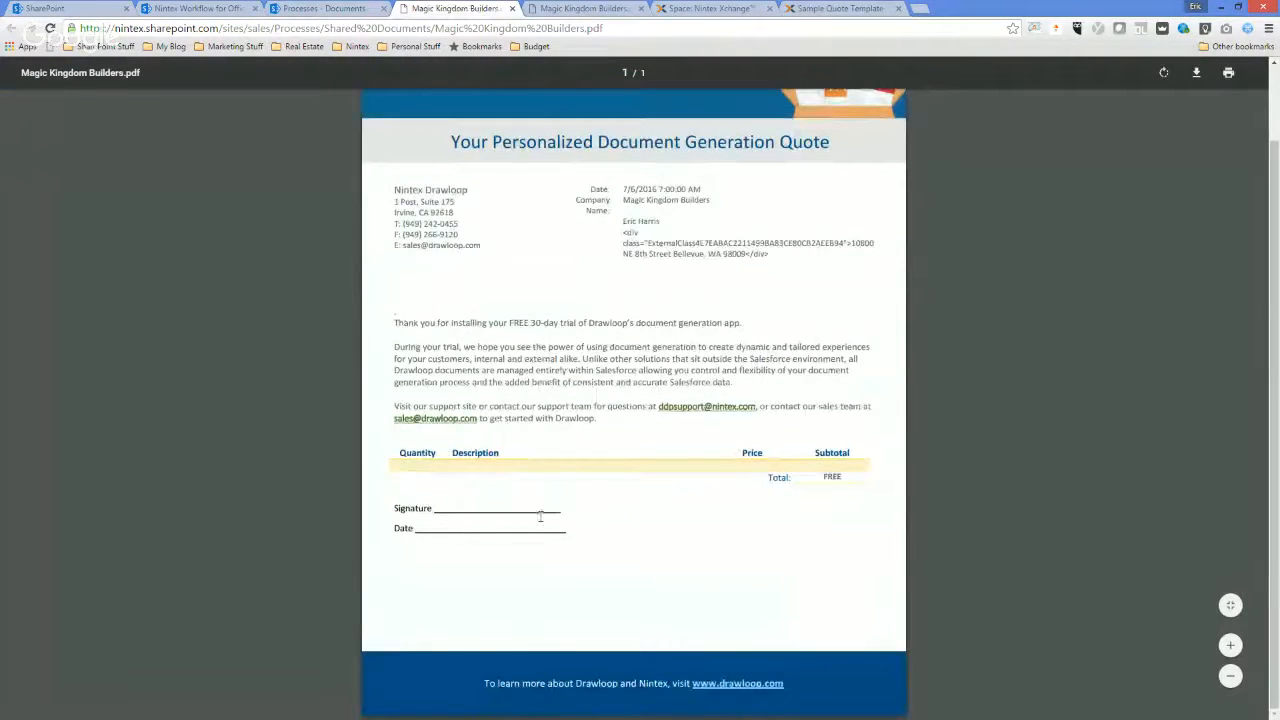
scroll(1000, 330, "up", 1)
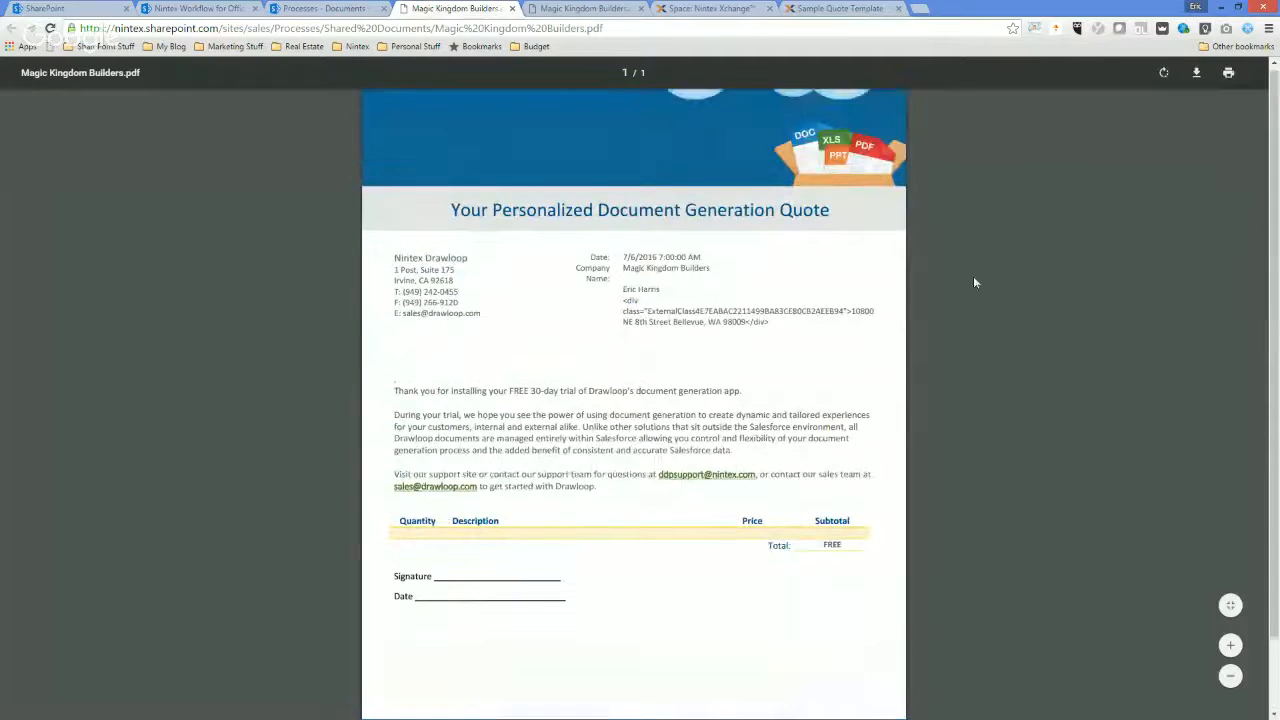
Check the version history of Magic Kingdom Builders.pdf in the Documents library and close it.
left_click(313, 8)
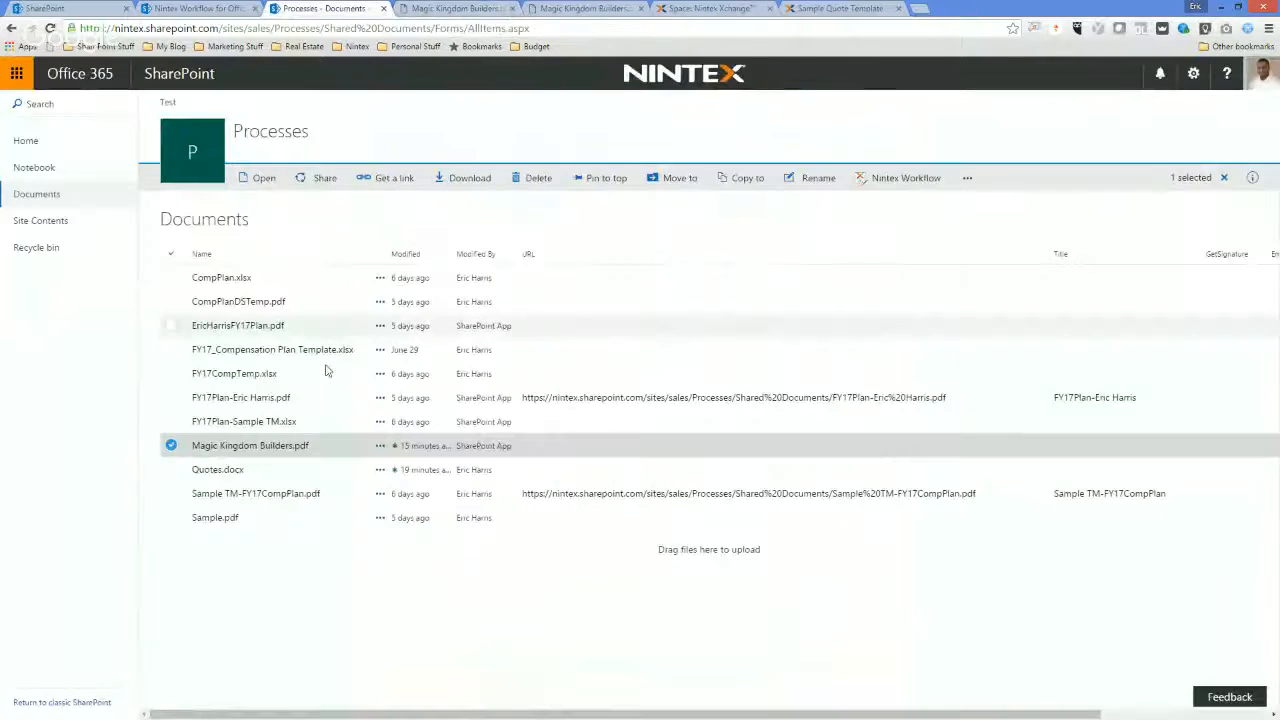
left_click(380, 447)
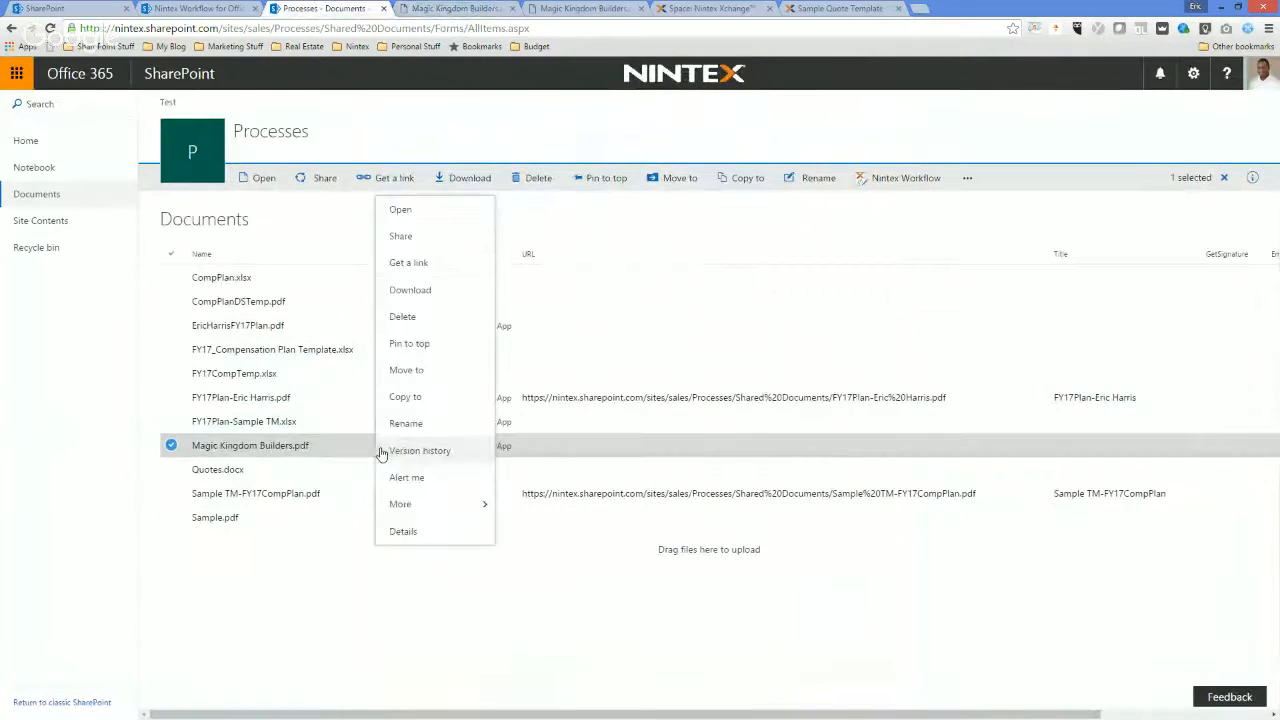
left_click(420, 451)
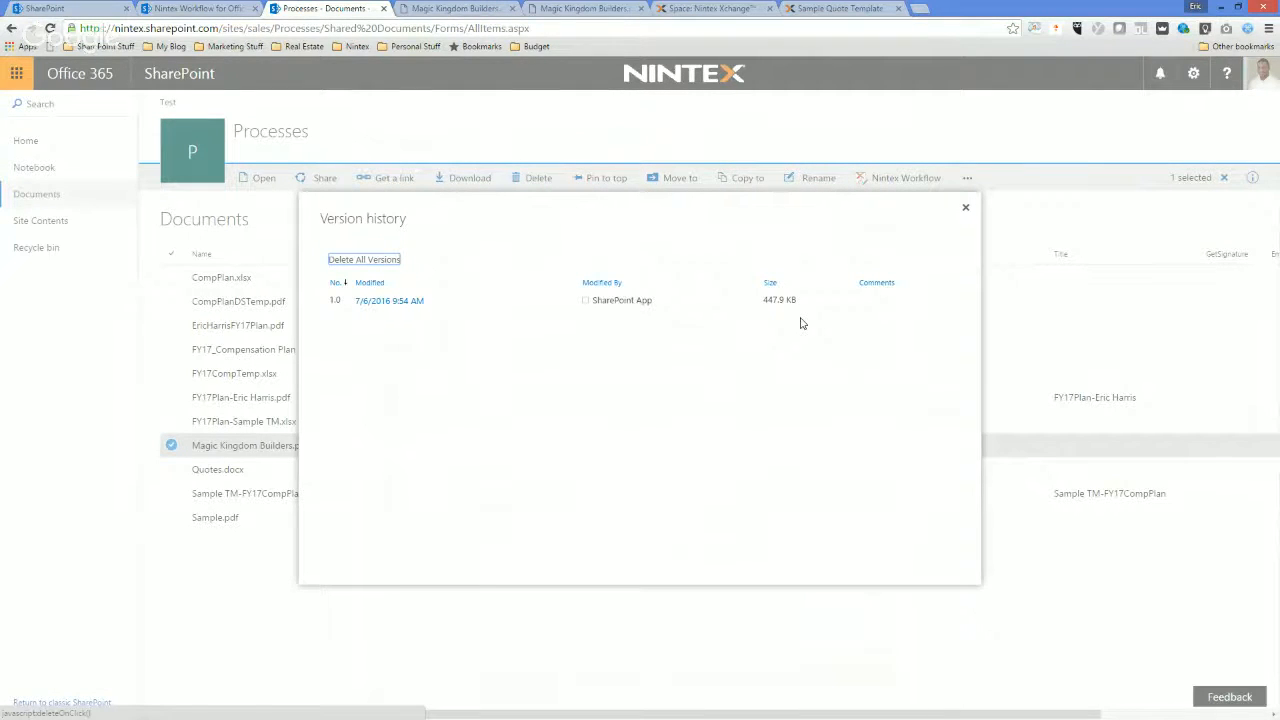
left_click(965, 208)
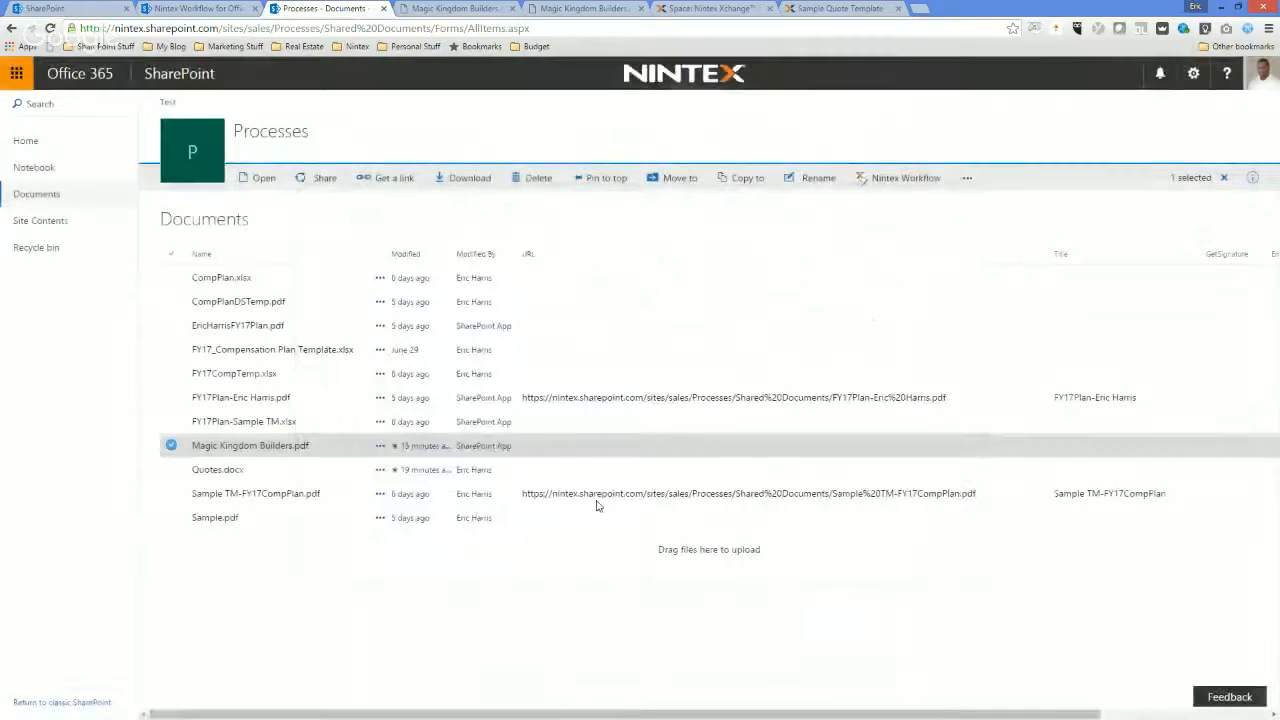
Look at the opened Magic Kingdom Builders PDF once more and close both browser tabs showing the quote.
left_click(470, 8)
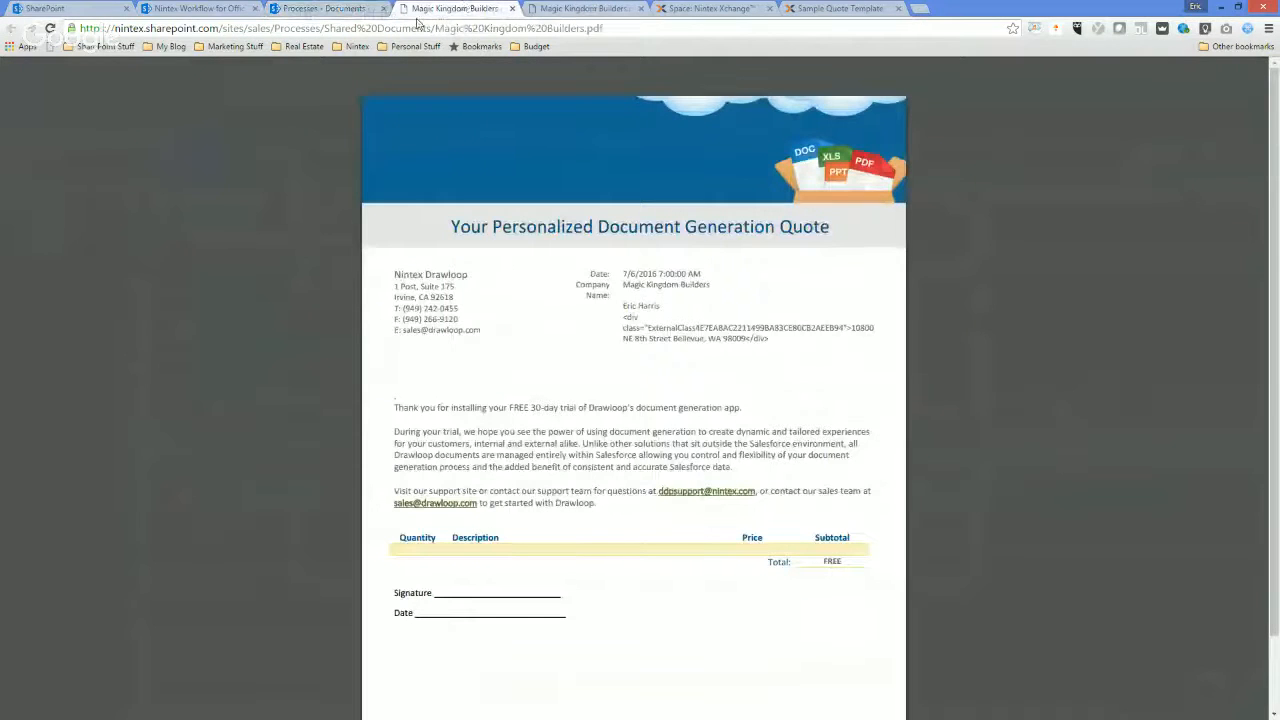
left_click(305, 8)
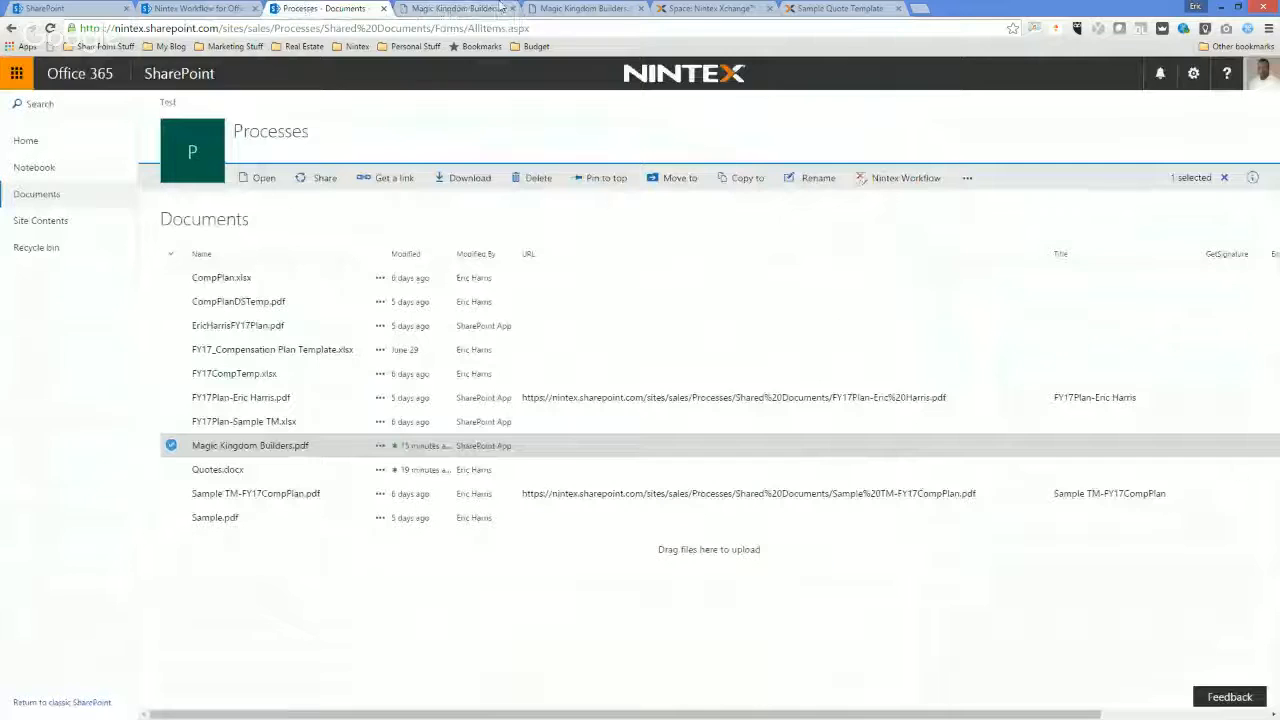
left_click(512, 8)
left_click(512, 8)
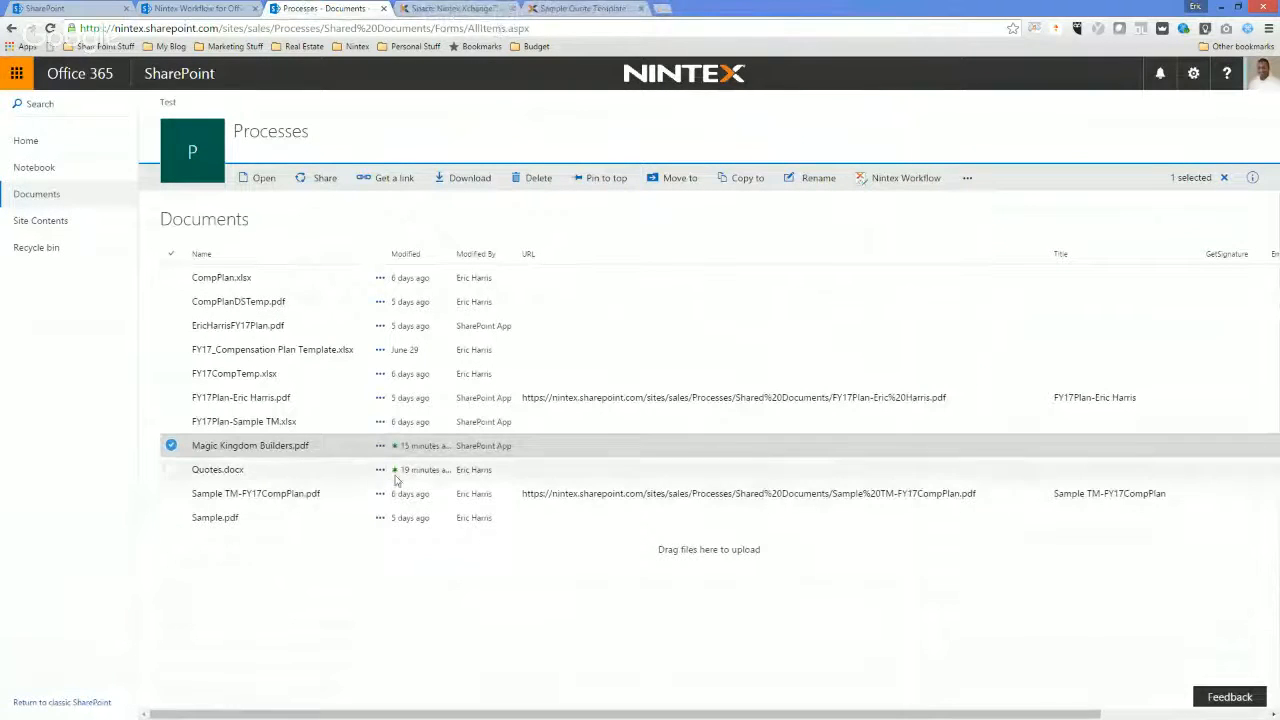
Open the running QuoteSignature instance from Magic Kingdom Builders.pdf's workflows and reload its status page to check the workflow history.
left_click(380, 445)
mouse_move(439, 507)
left_click(523, 534)
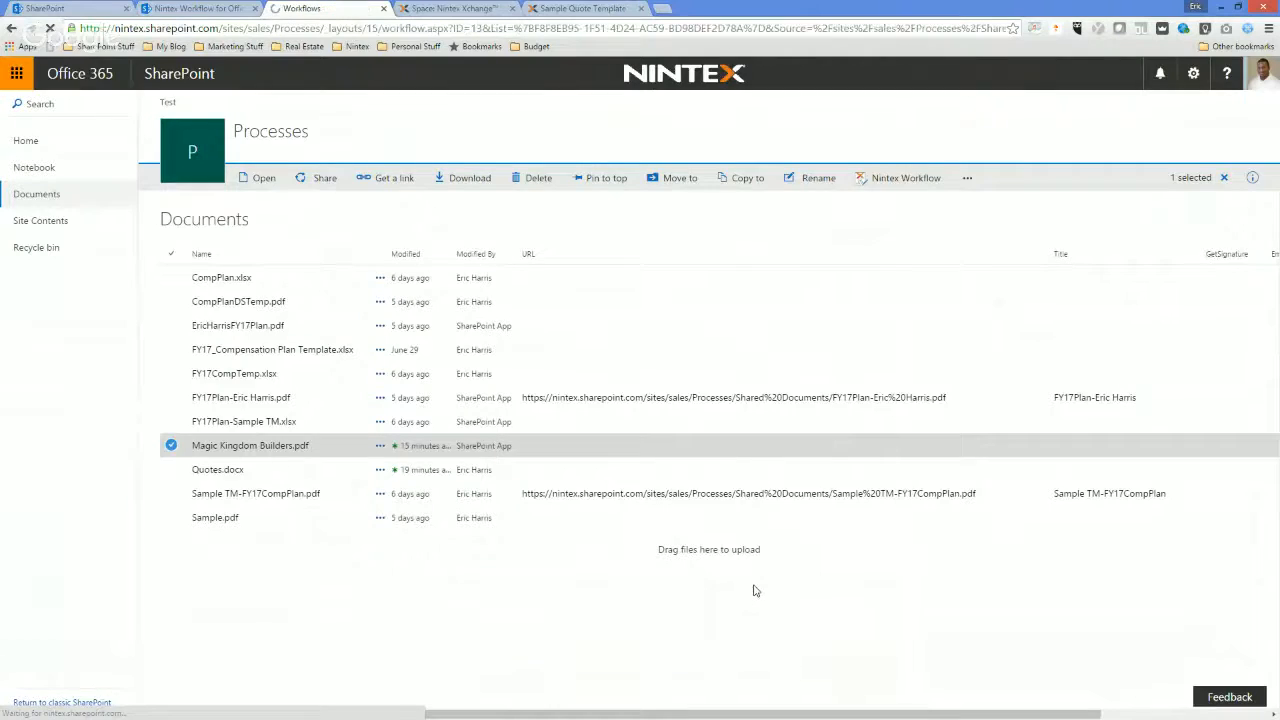
left_click(960, 394)
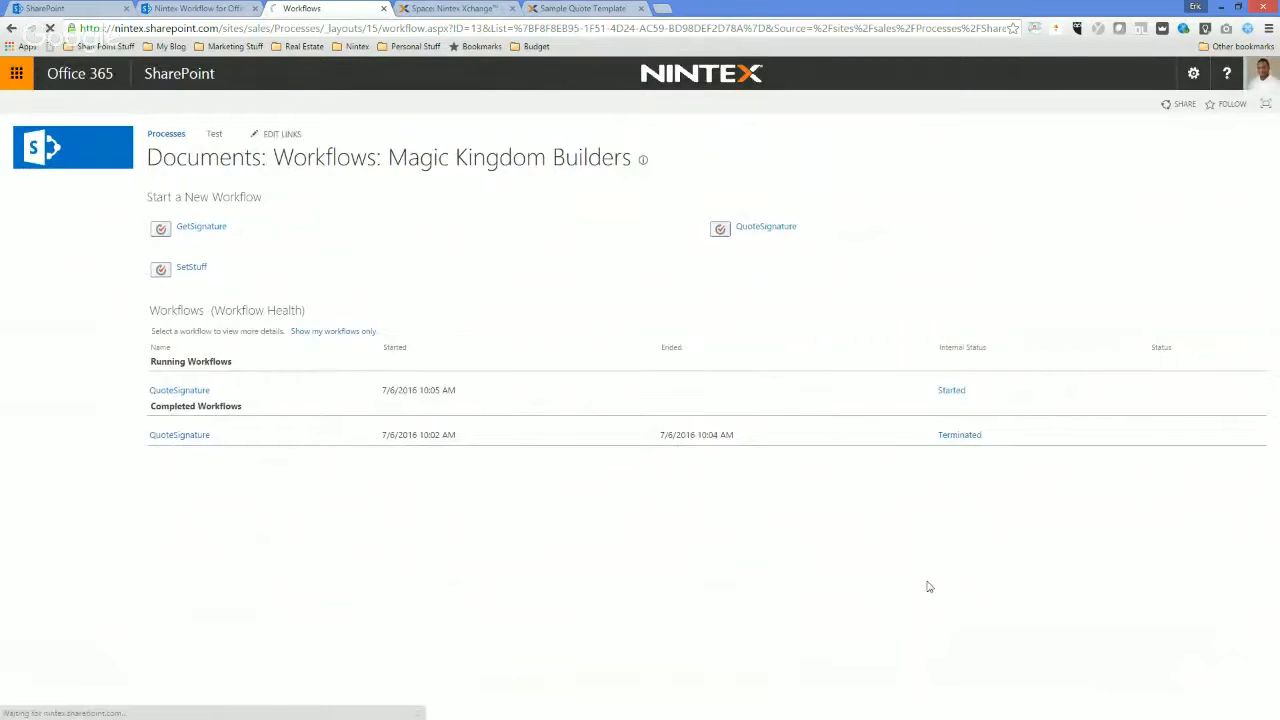
right_click(607, 569)
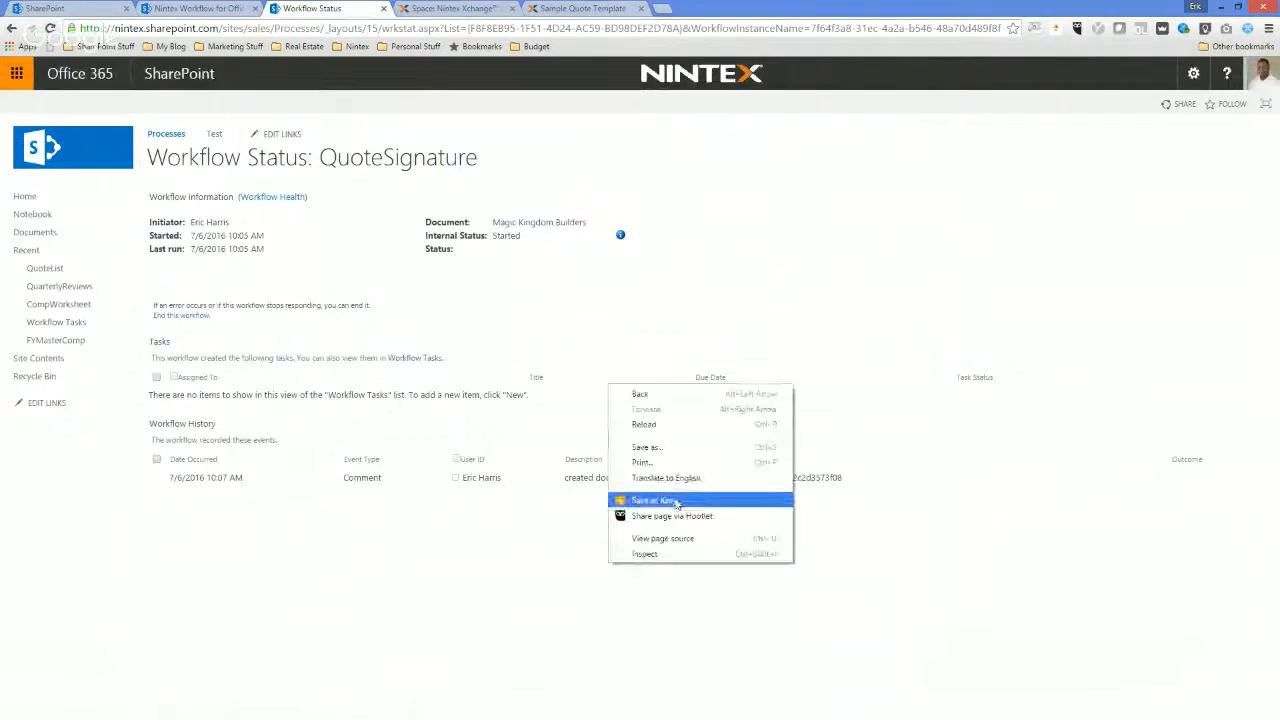
left_click(669, 430)
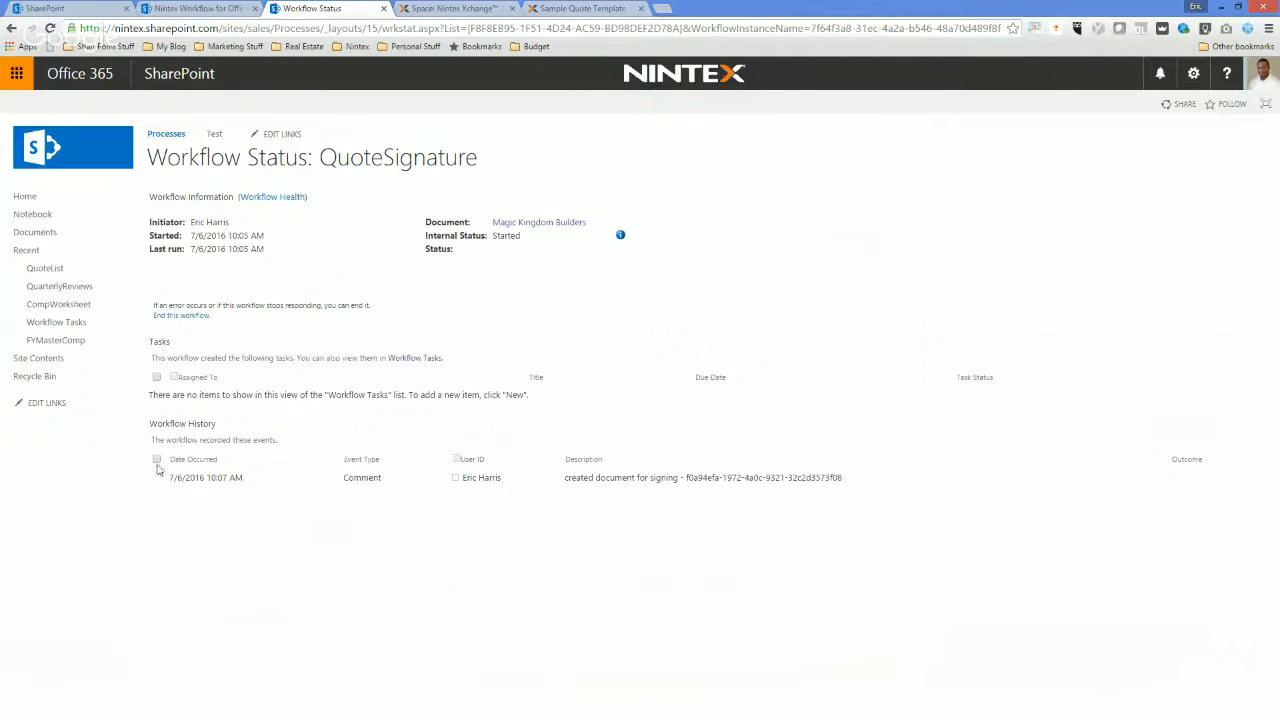
Check the Pause for Duration action's configured time in the QuoteSignature workflow designer and close its settings without changes.
left_click(220, 9)
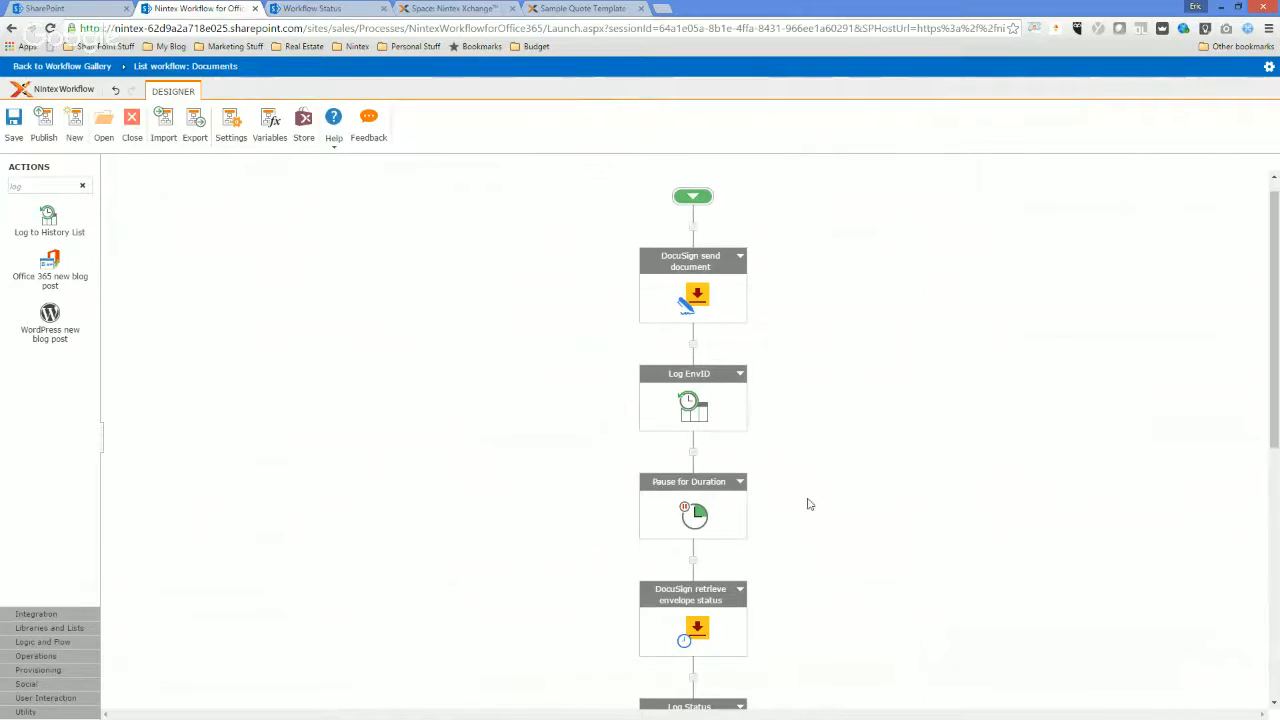
scroll(703, 497, "down", 1)
double_click(703, 497)
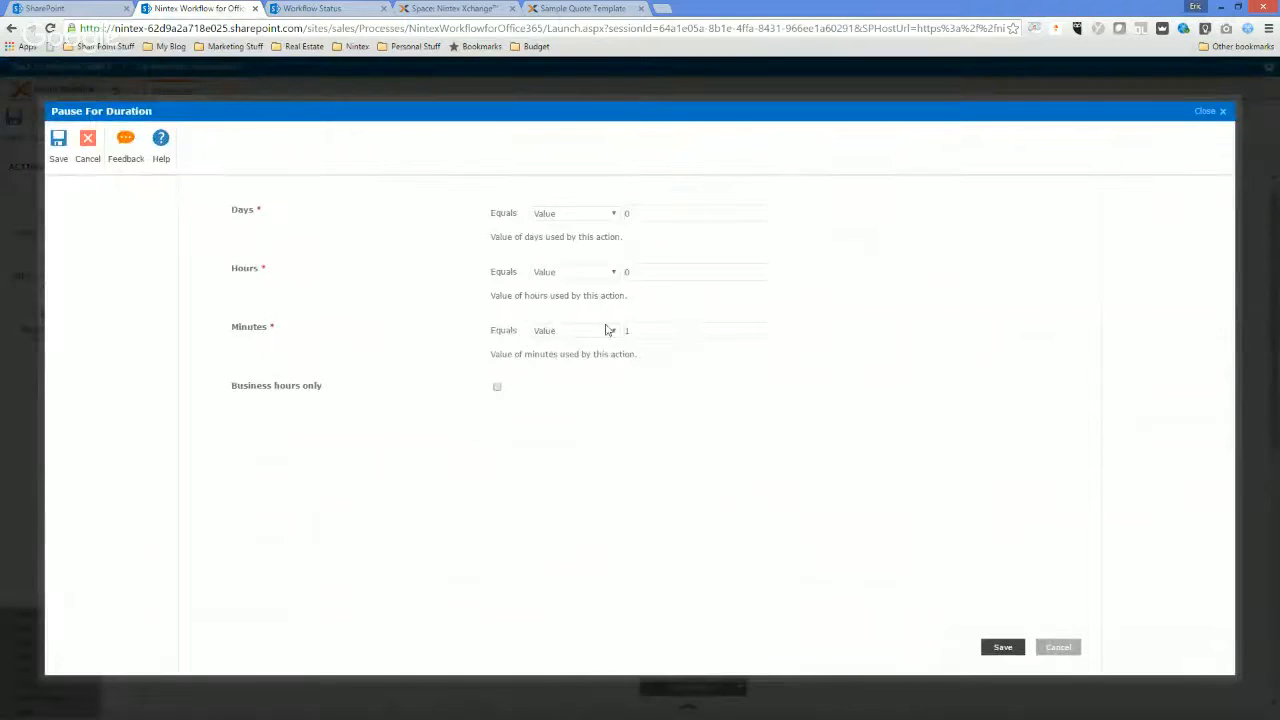
left_click(1057, 647)
Review the settings of the DocuSign retrieve envelope status action and the Log Status action below it, cancelling out of both.
scroll(820, 560, "down", 1)
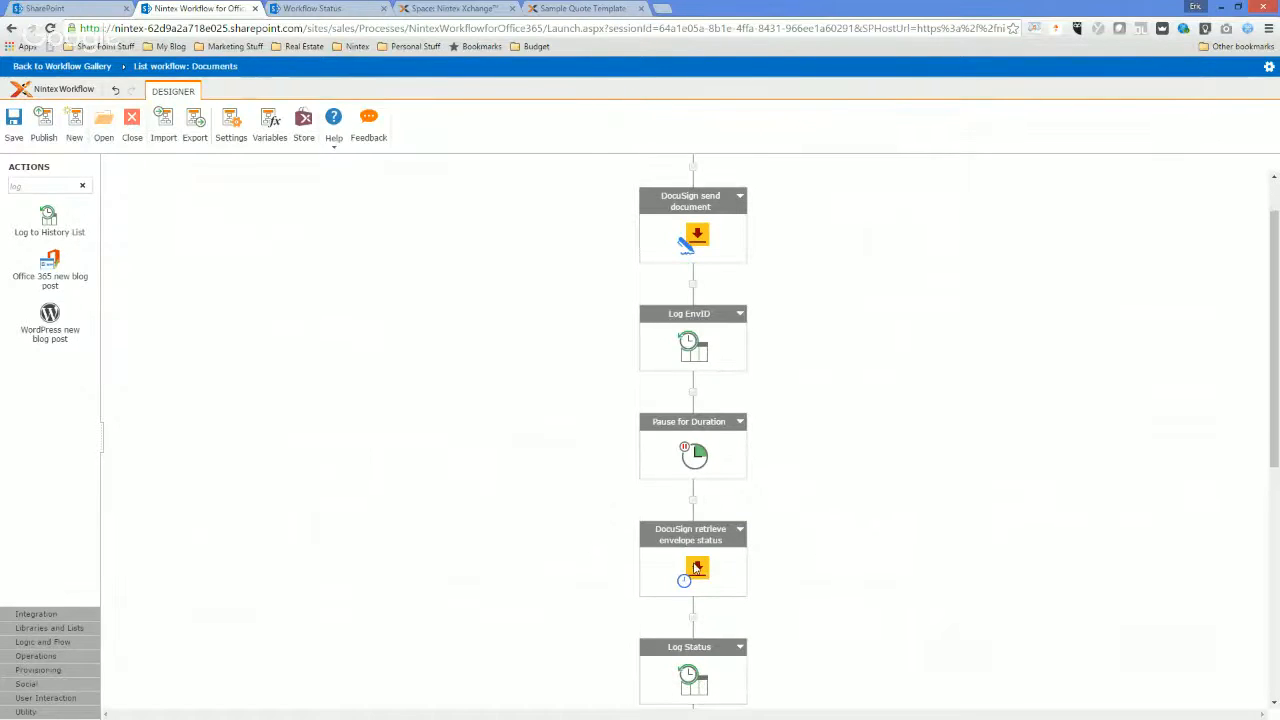
double_click(695, 566)
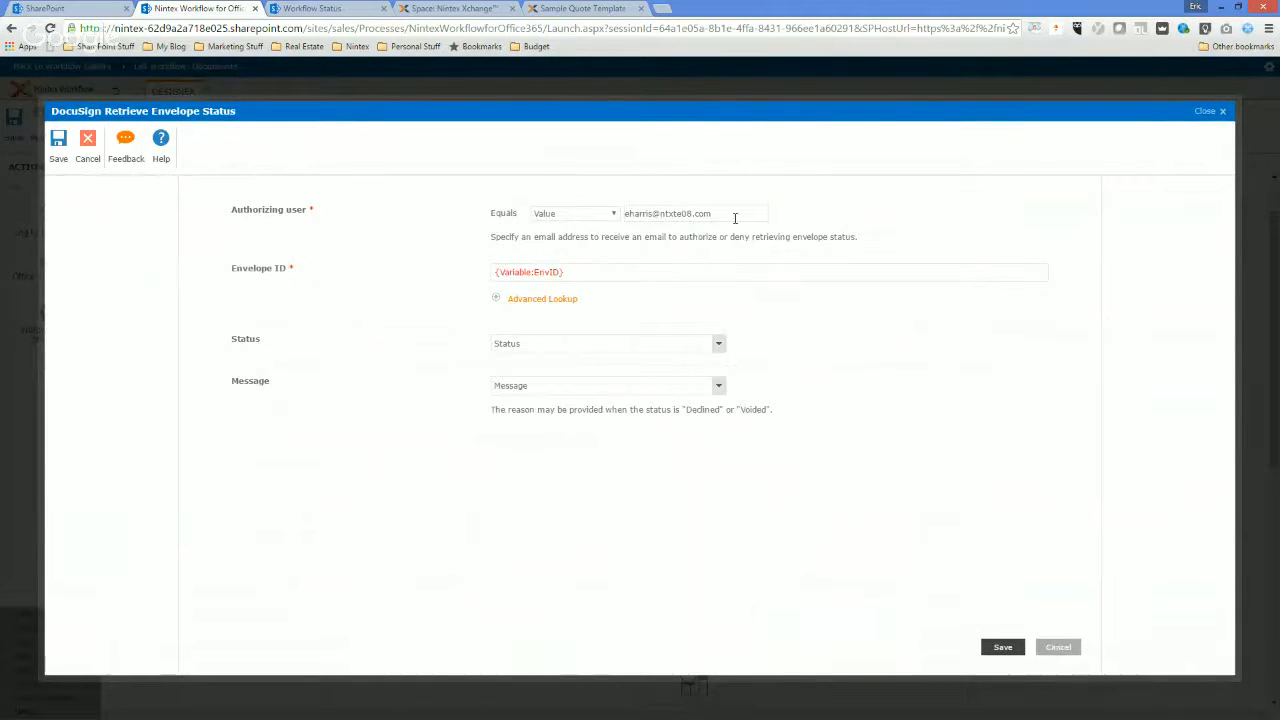
left_click(1057, 646)
scroll(783, 521, "down", 2)
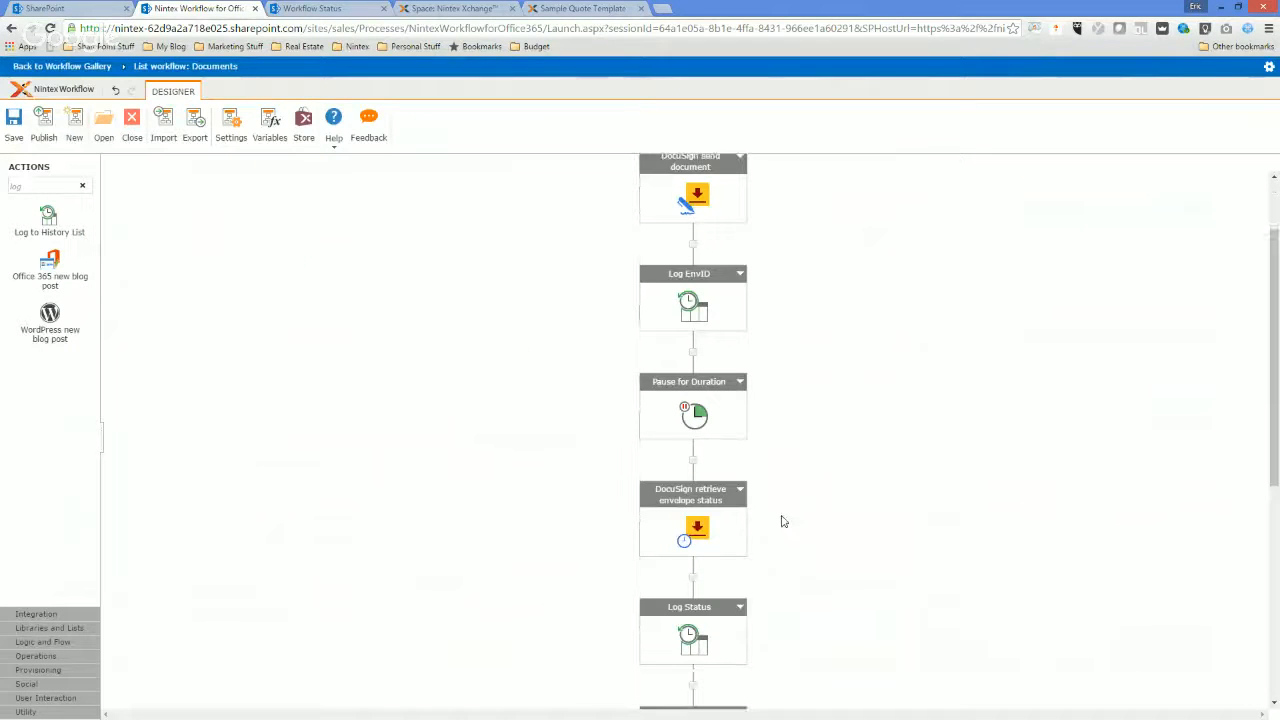
double_click(683, 641)
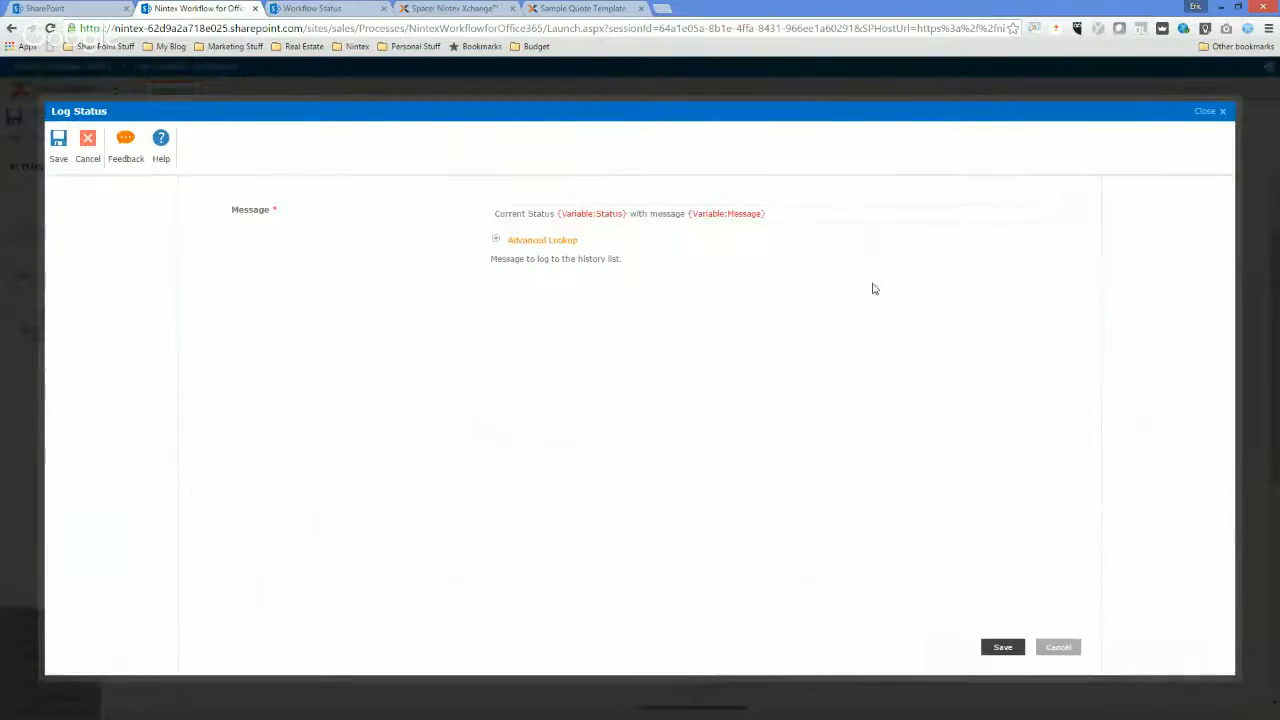
left_click(1057, 646)
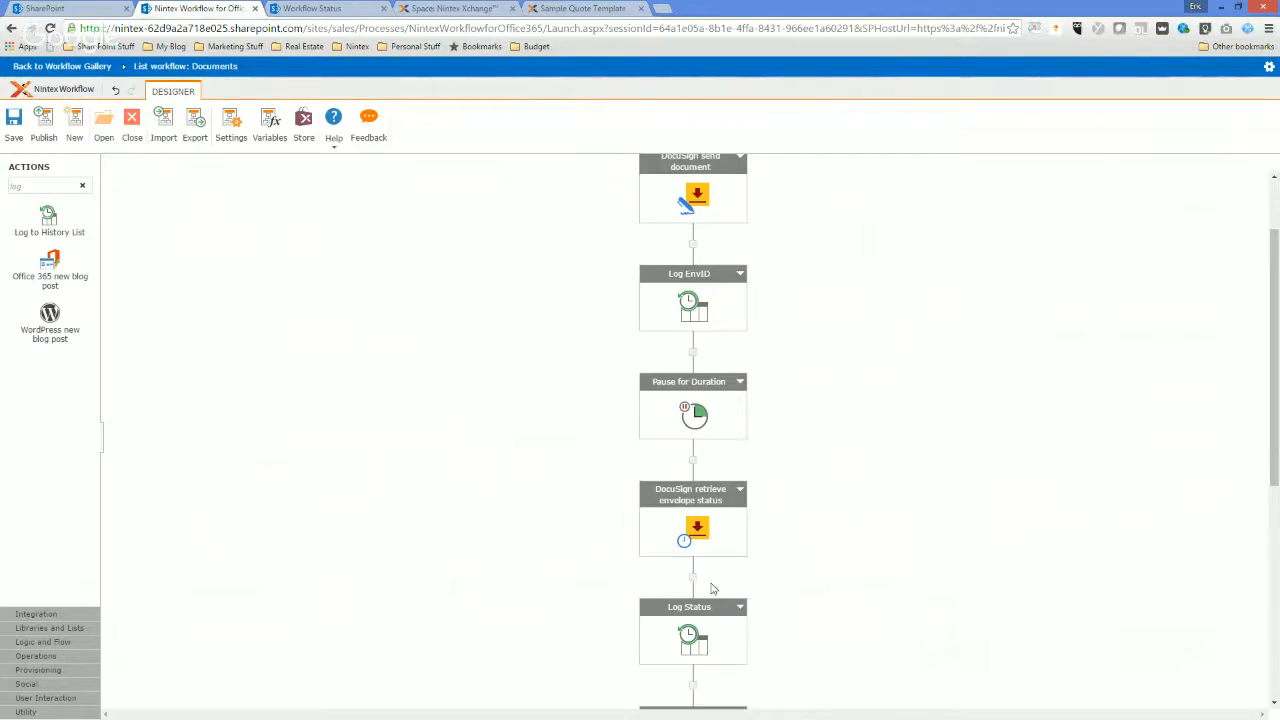
Reload the QuoteSignature workflow status page to check its workflow history.
left_click(325, 10)
right_click(619, 592)
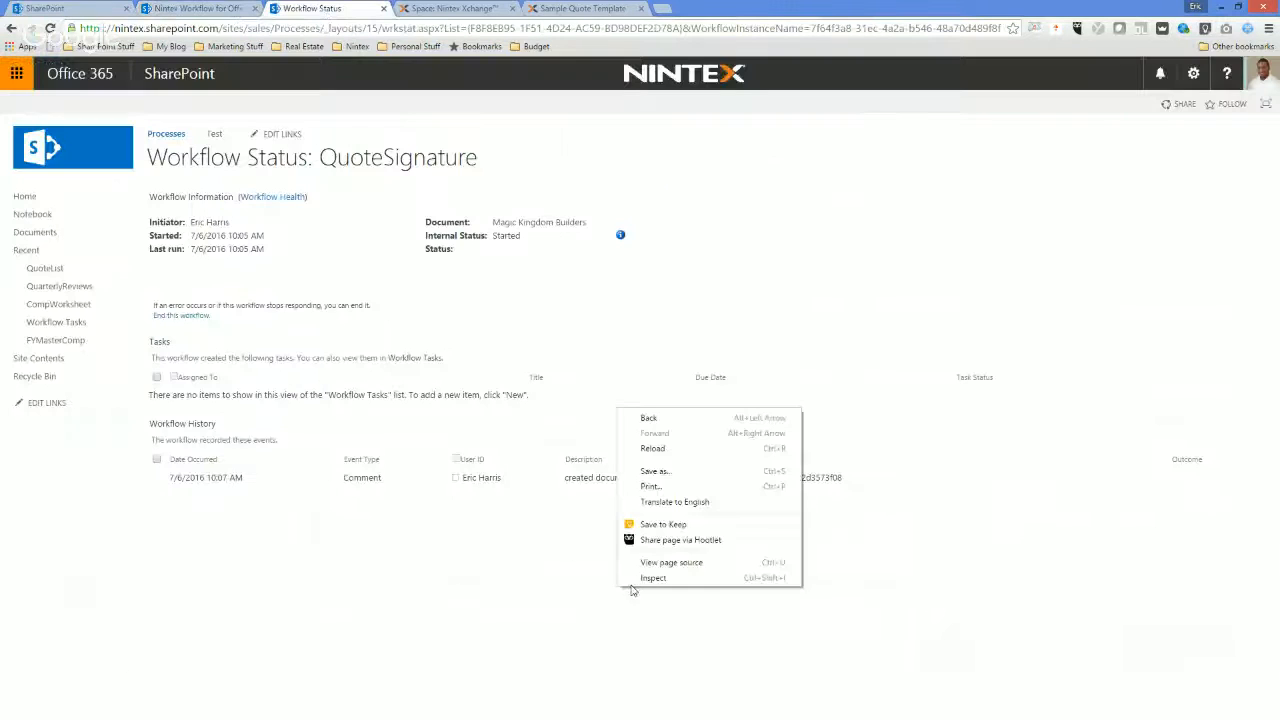
left_click(660, 447)
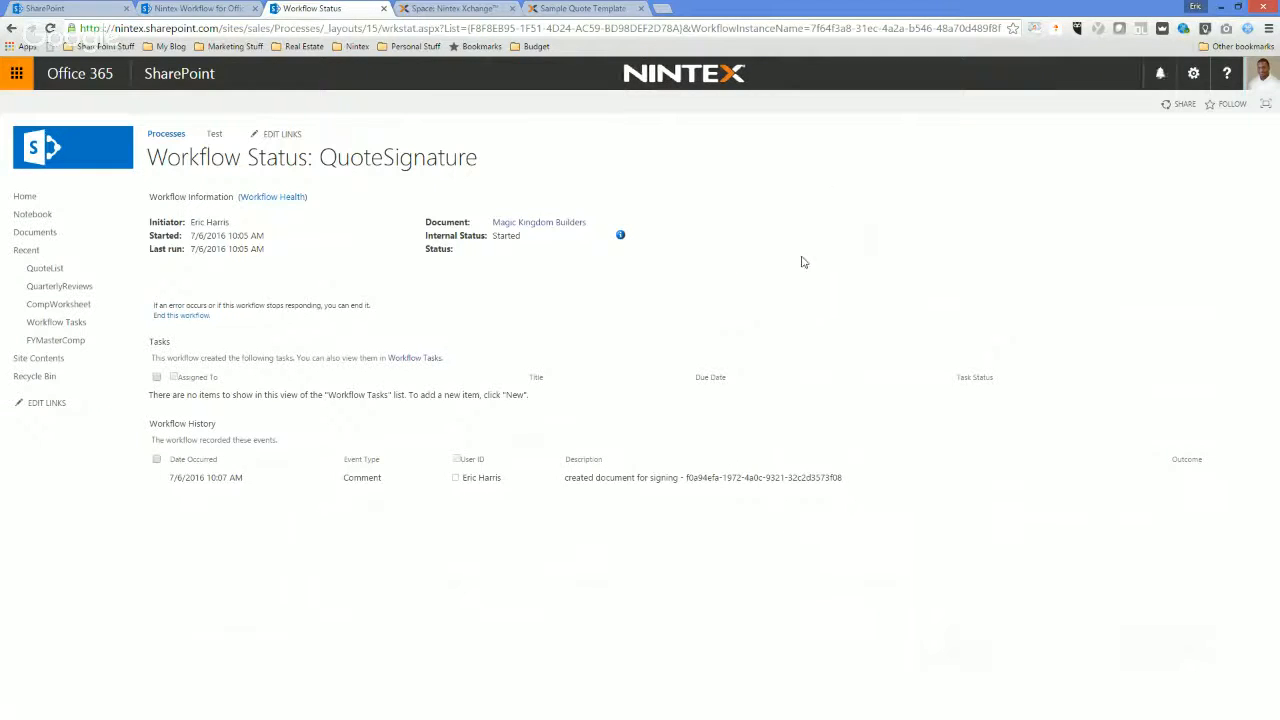
Review the designer's actions down to DocuSign download document, and refresh the QuoteSignature status page again.
left_click(208, 6)
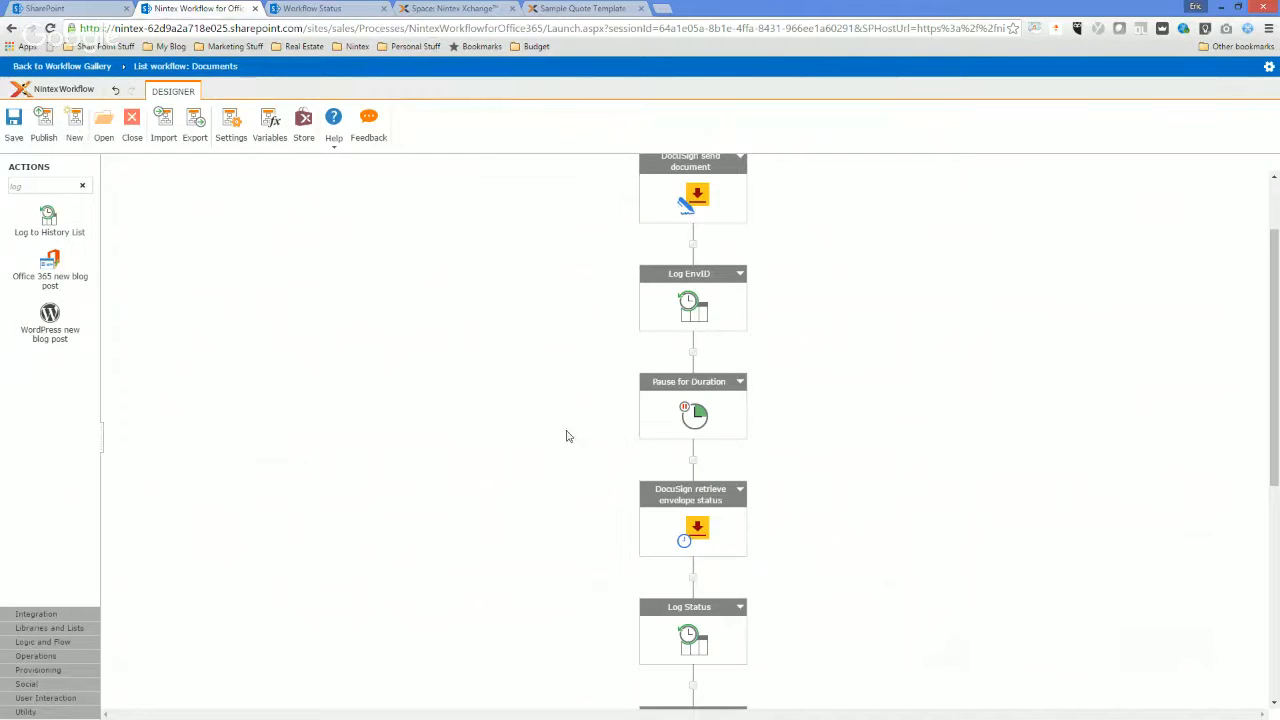
scroll(594, 437, "down", 4)
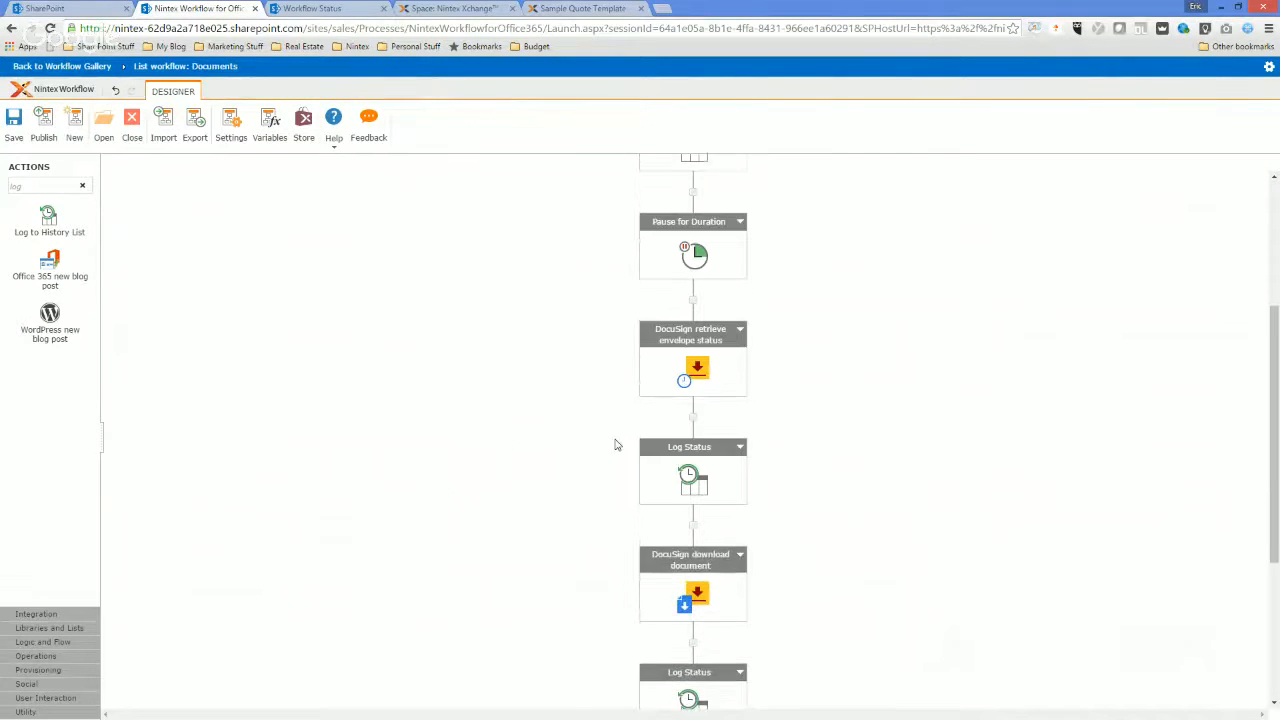
scroll(722, 469, "down", 1)
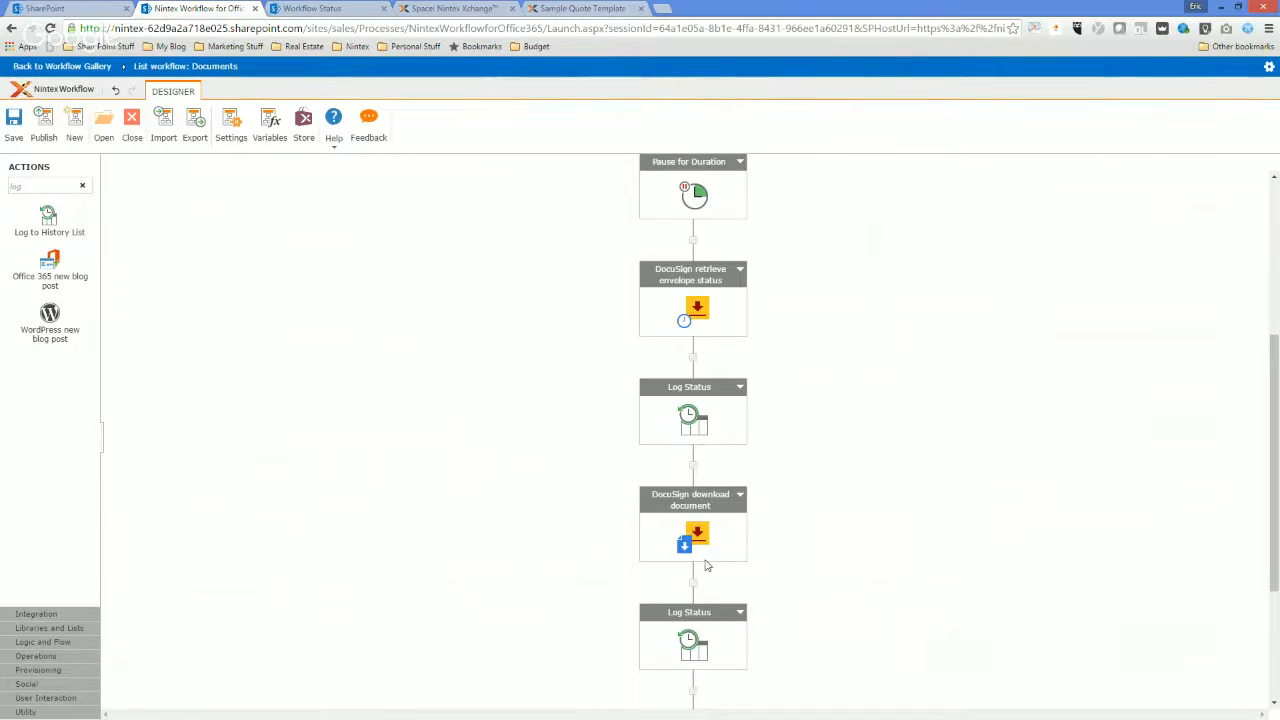
left_click(303, 12)
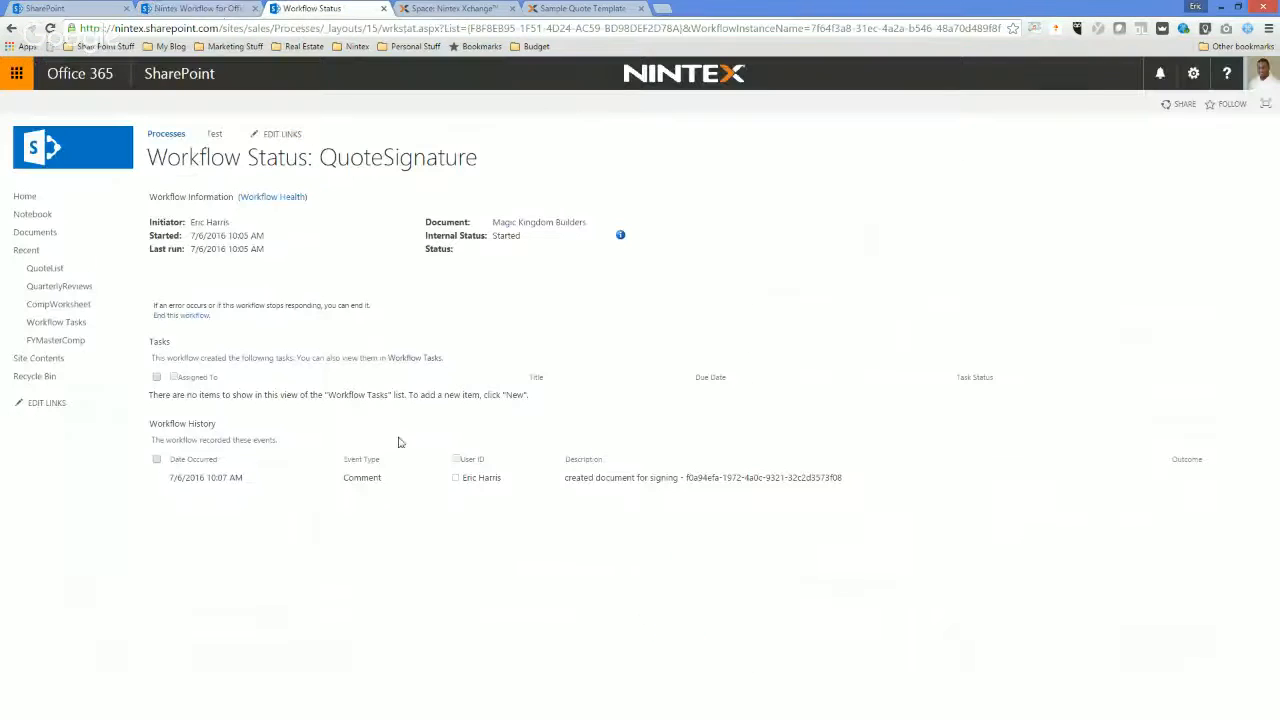
right_click(396, 369)
left_click(432, 409)
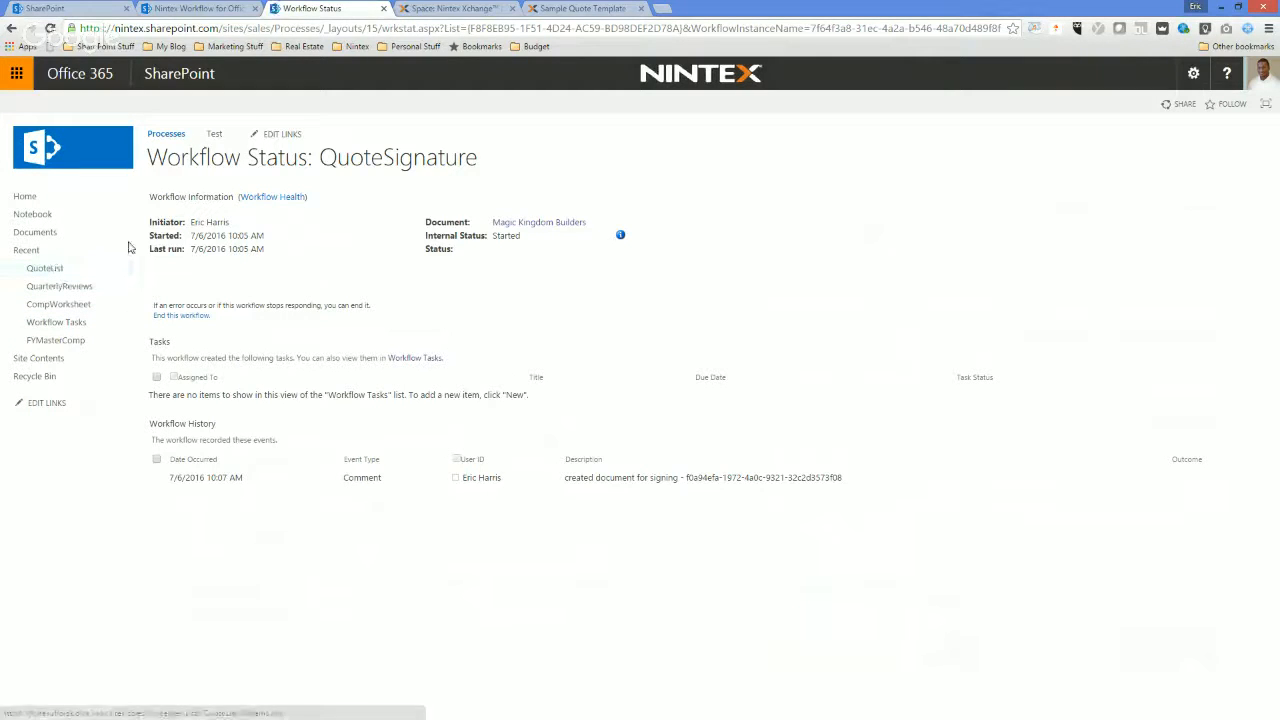
Look over the workflow actions around Log EnvID and highlight the logged envelope ID in the workflow history.
left_click(200, 8)
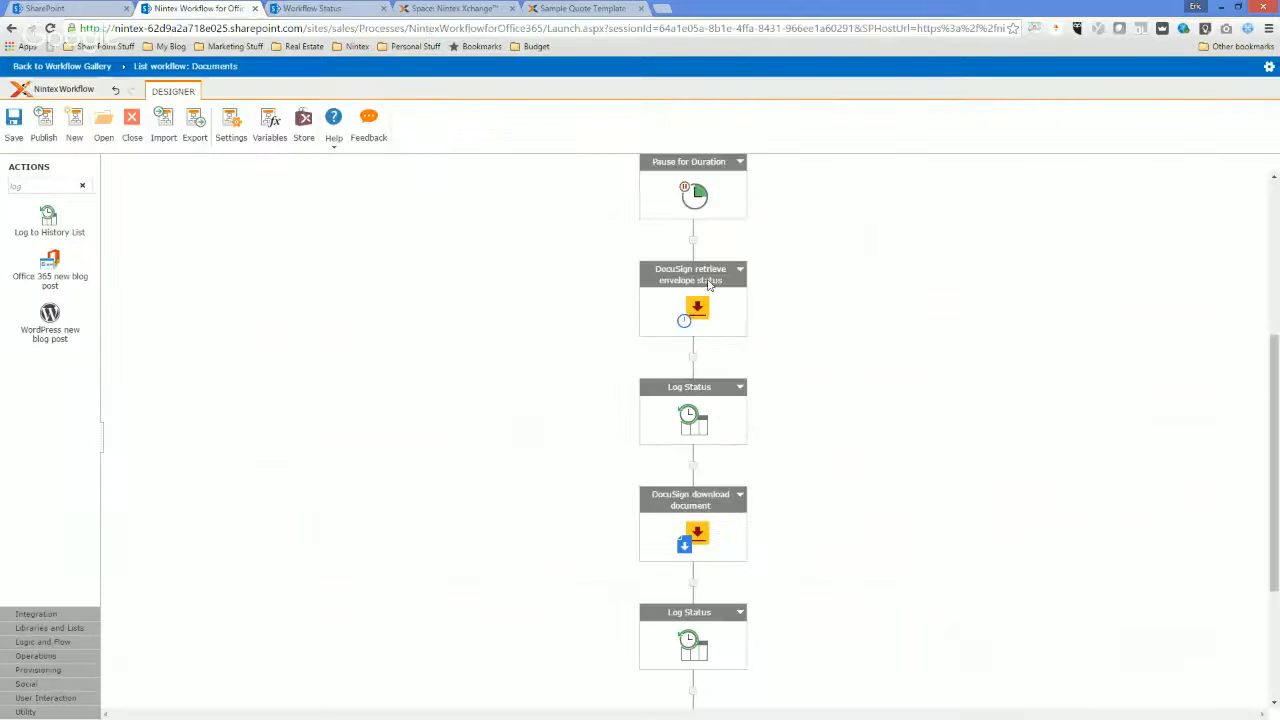
scroll(703, 291, "up", 3)
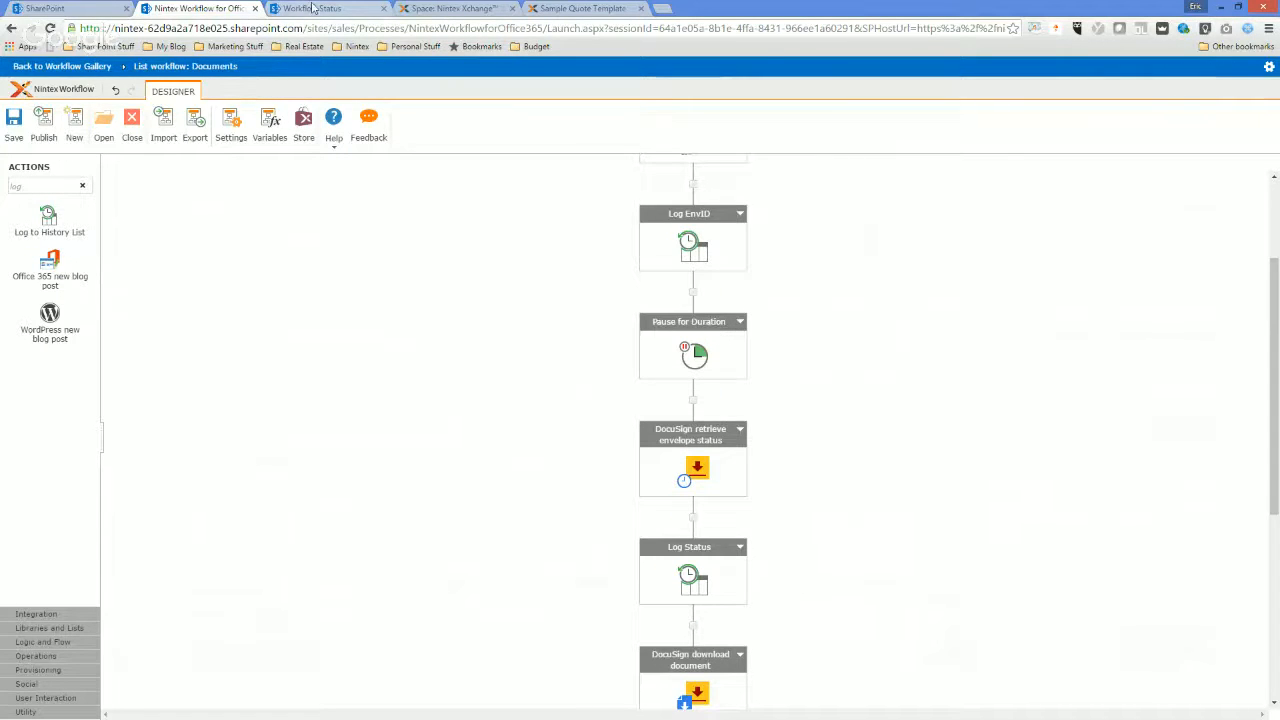
left_click(316, 9)
left_click_drag(686, 477, 846, 477)
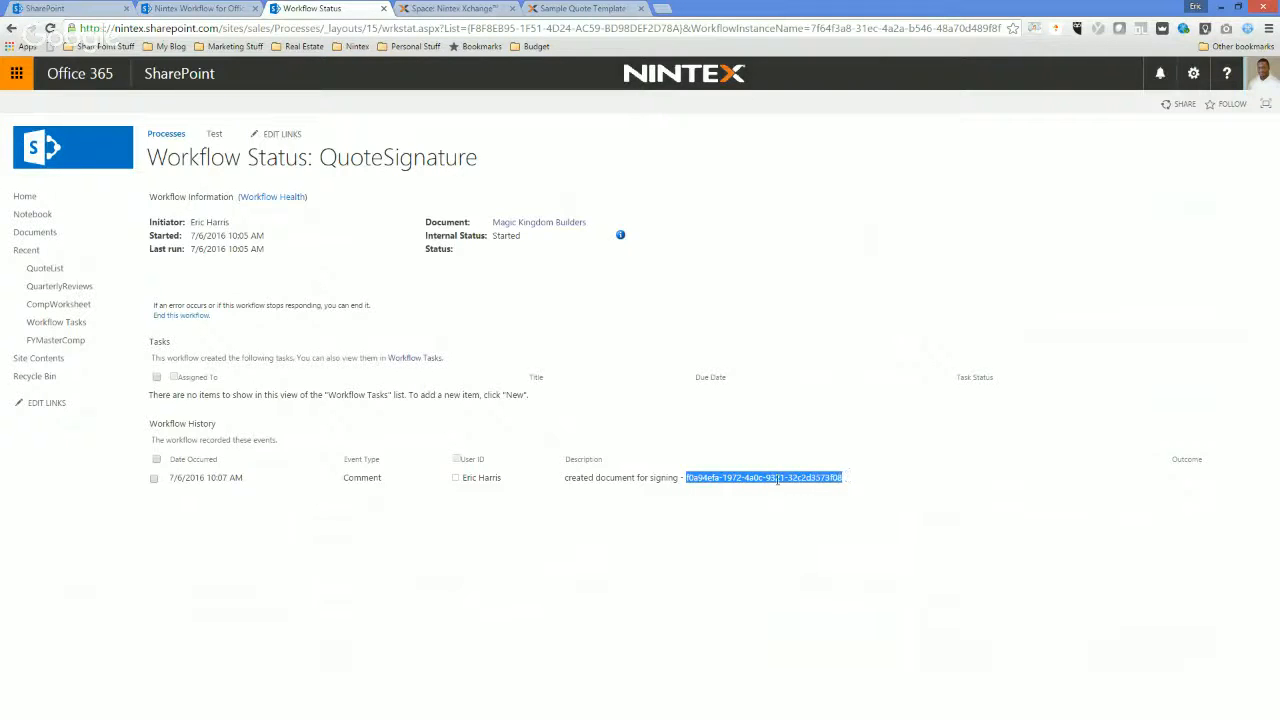
Review the DocuSign send document action's settings down to the Envelope ID variable and cancel without changes.
left_click(190, 9)
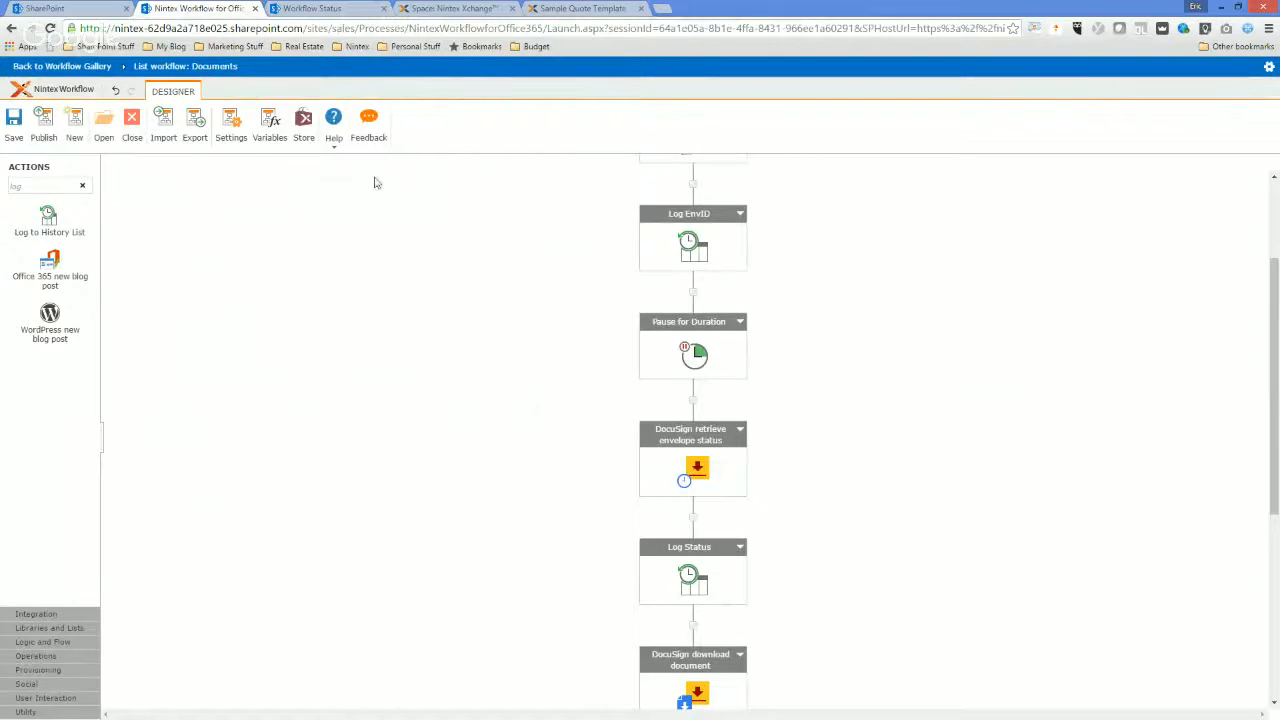
scroll(649, 537, "up", 4)
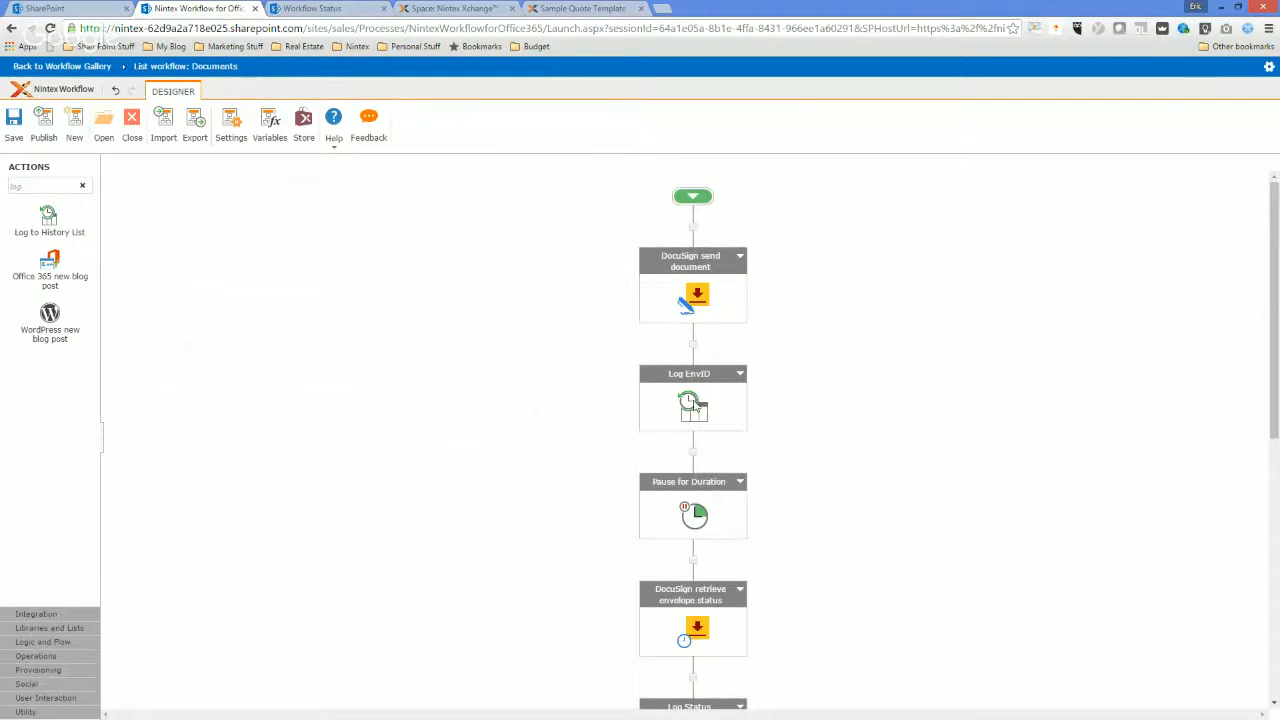
double_click(687, 302)
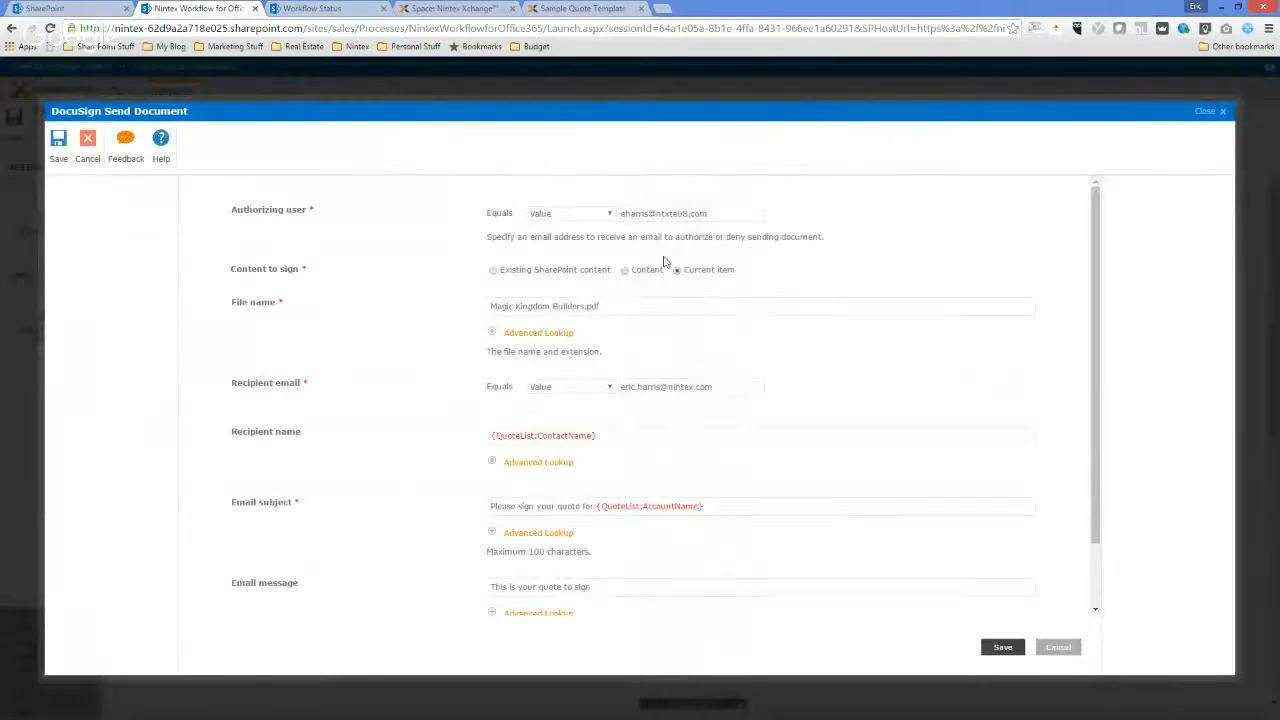
scroll(705, 435, "down", 2)
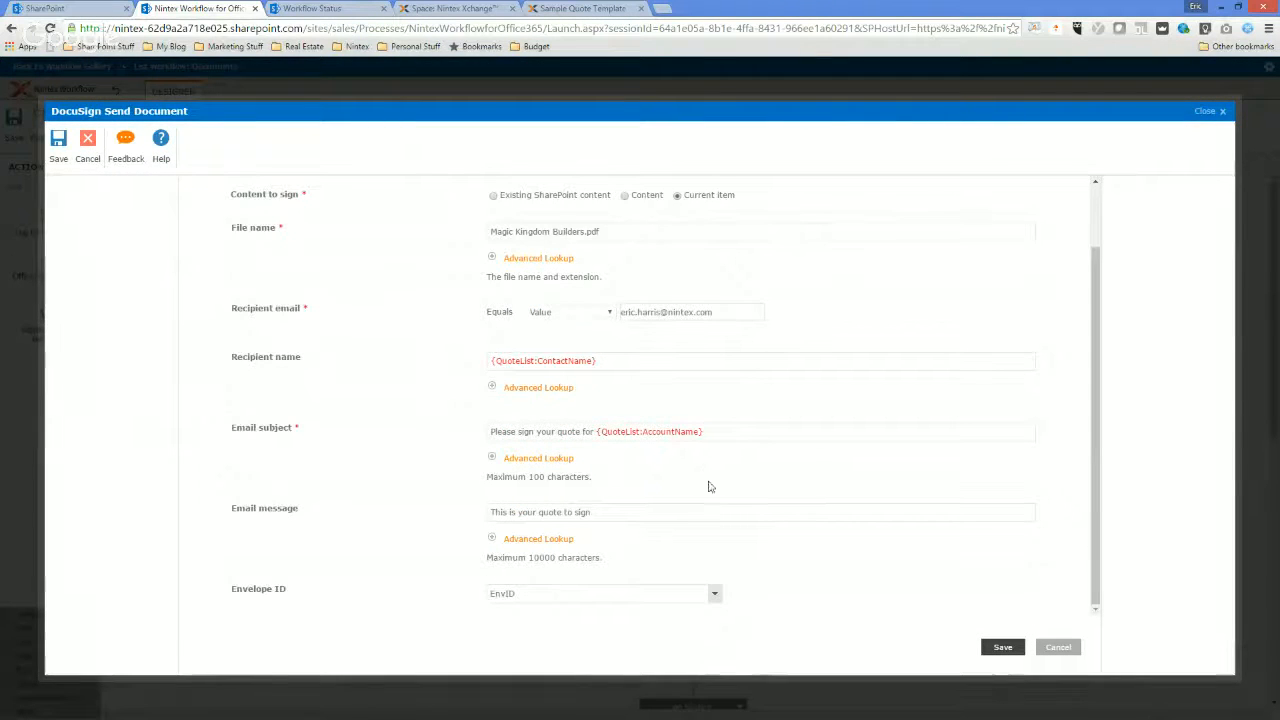
left_click(1058, 648)
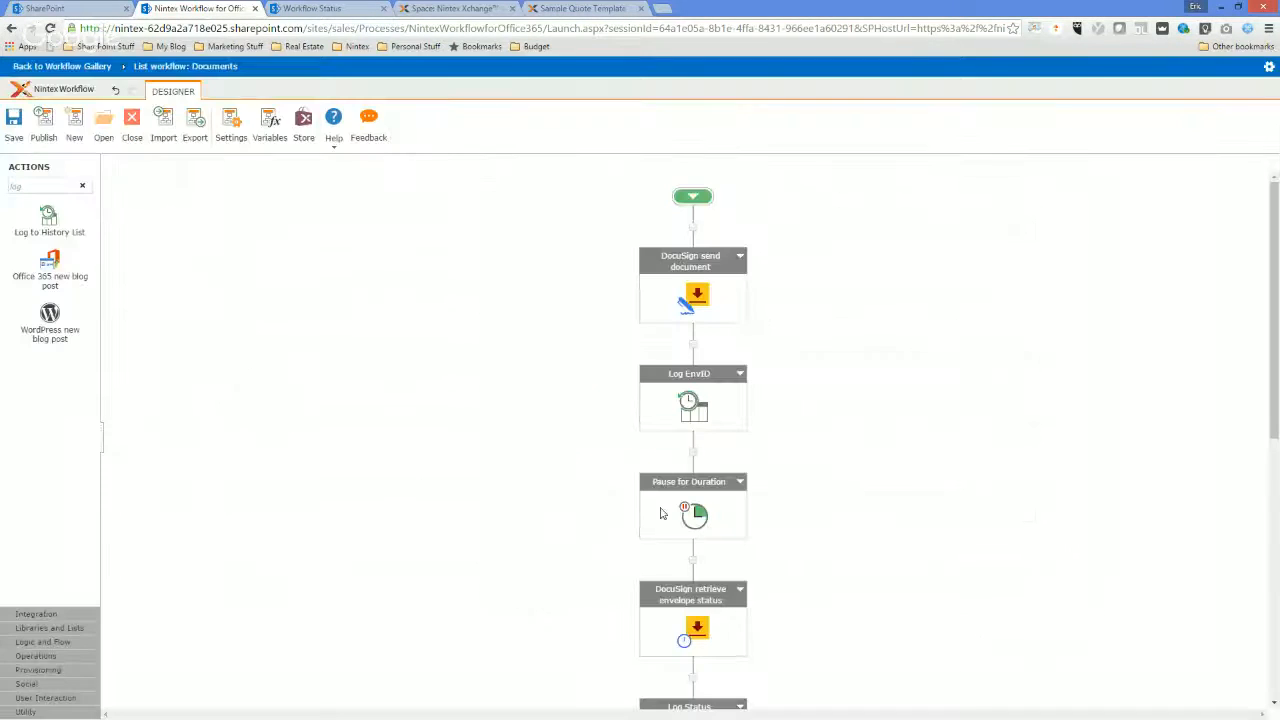
Reload the QuoteSignature status page twice to look for new workflow history entries, glancing at the designer in between.
left_click(341, 7)
right_click(429, 409)
left_click(481, 455)
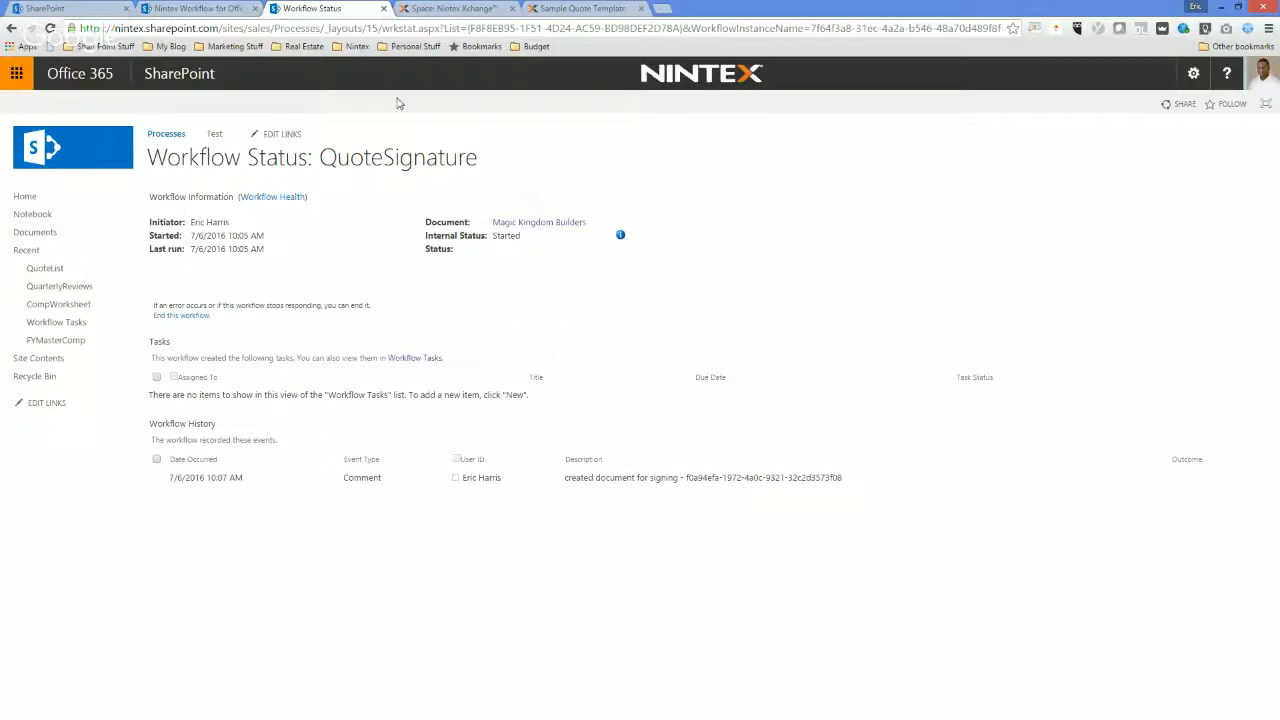
left_click(217, 8)
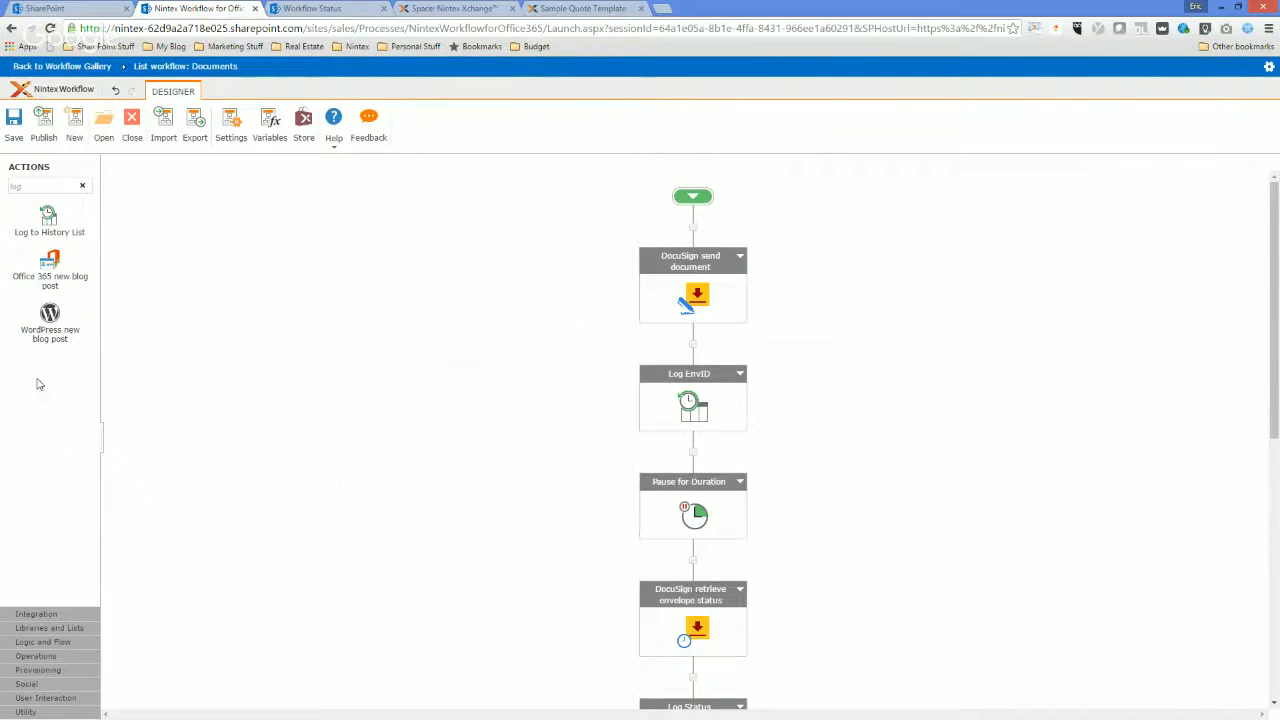
left_click(300, 8)
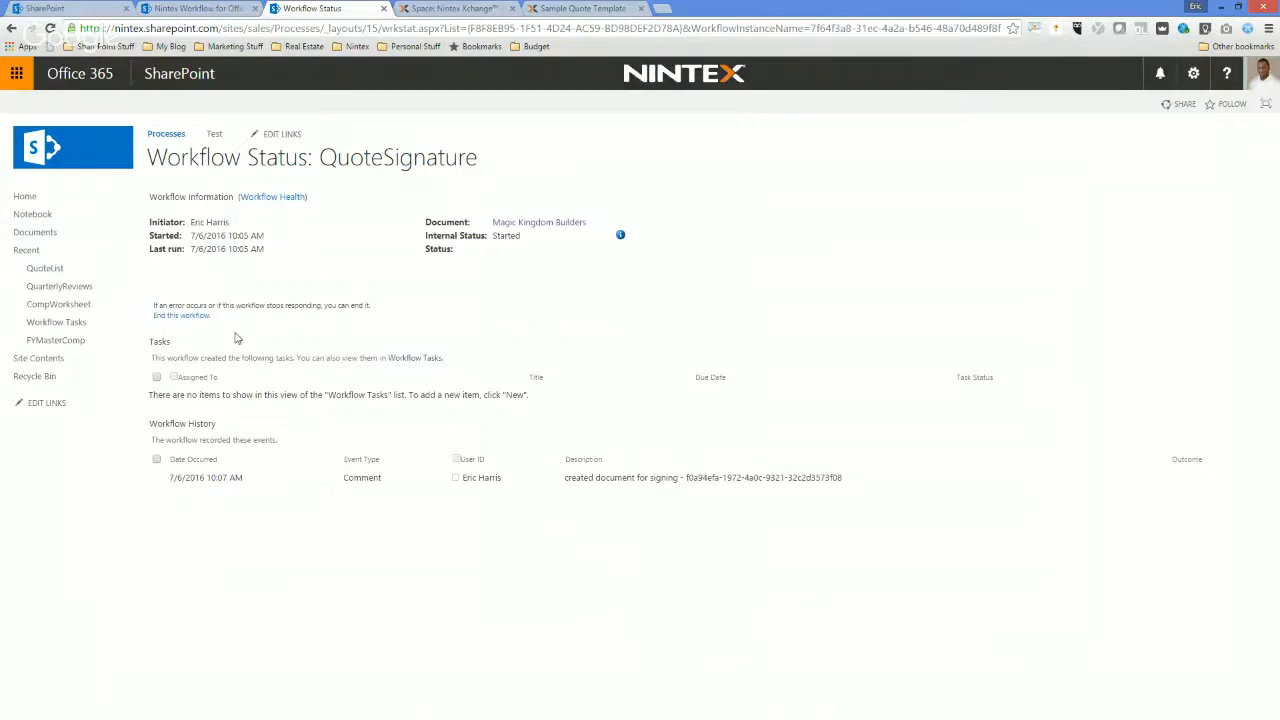
right_click(538, 561)
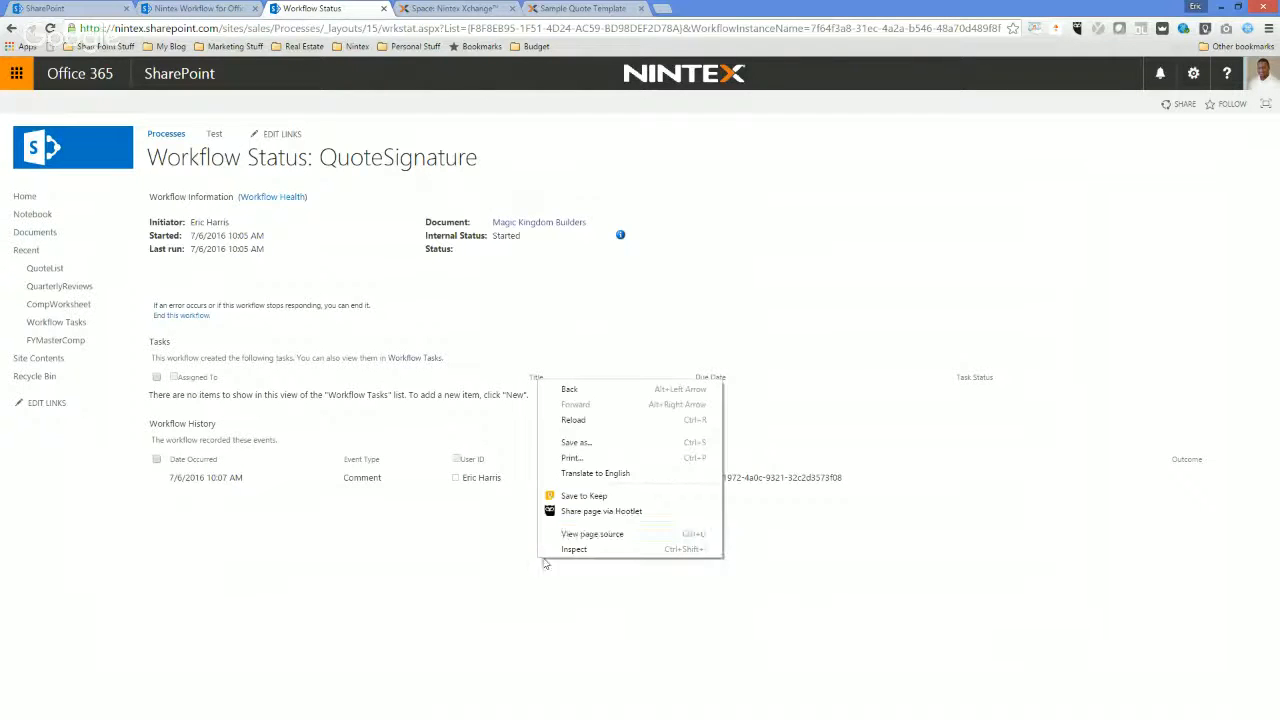
left_click(601, 421)
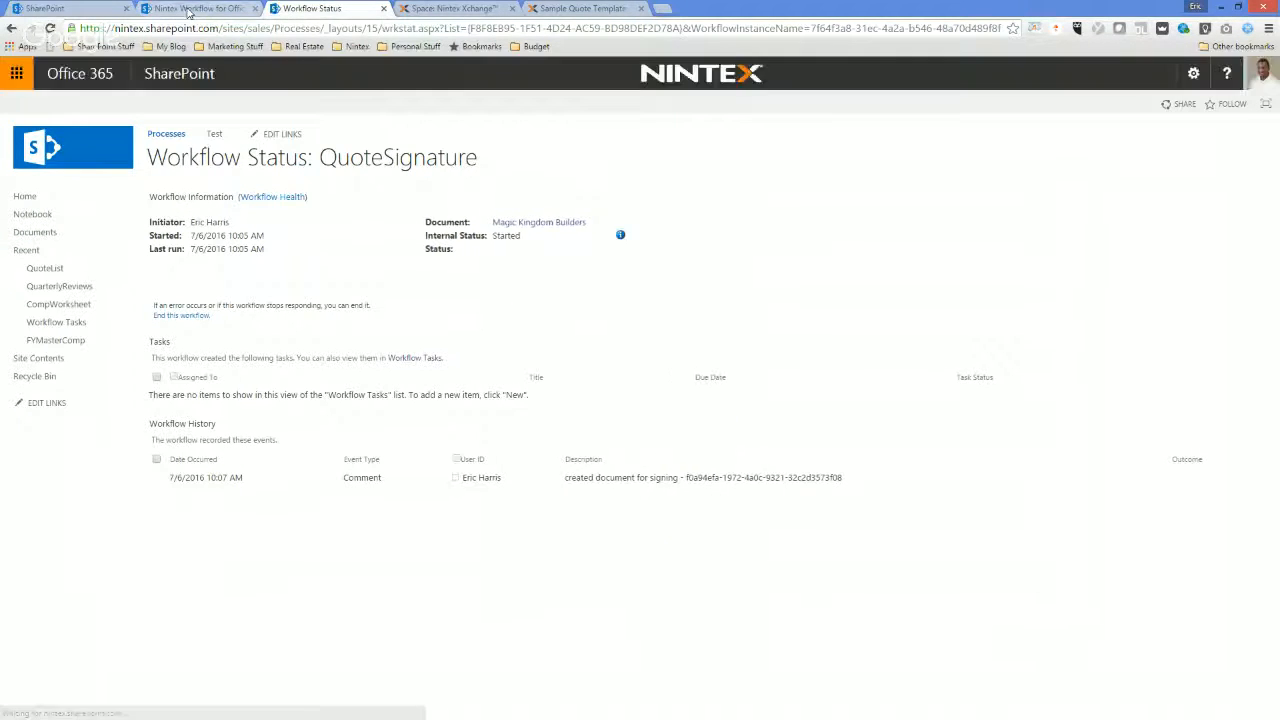
Delete the Pause for Duration action between Log EnvID and DocuSign retrieve envelope status in the workflow designer.
left_click(198, 8)
scroll(755, 390, "down", 1)
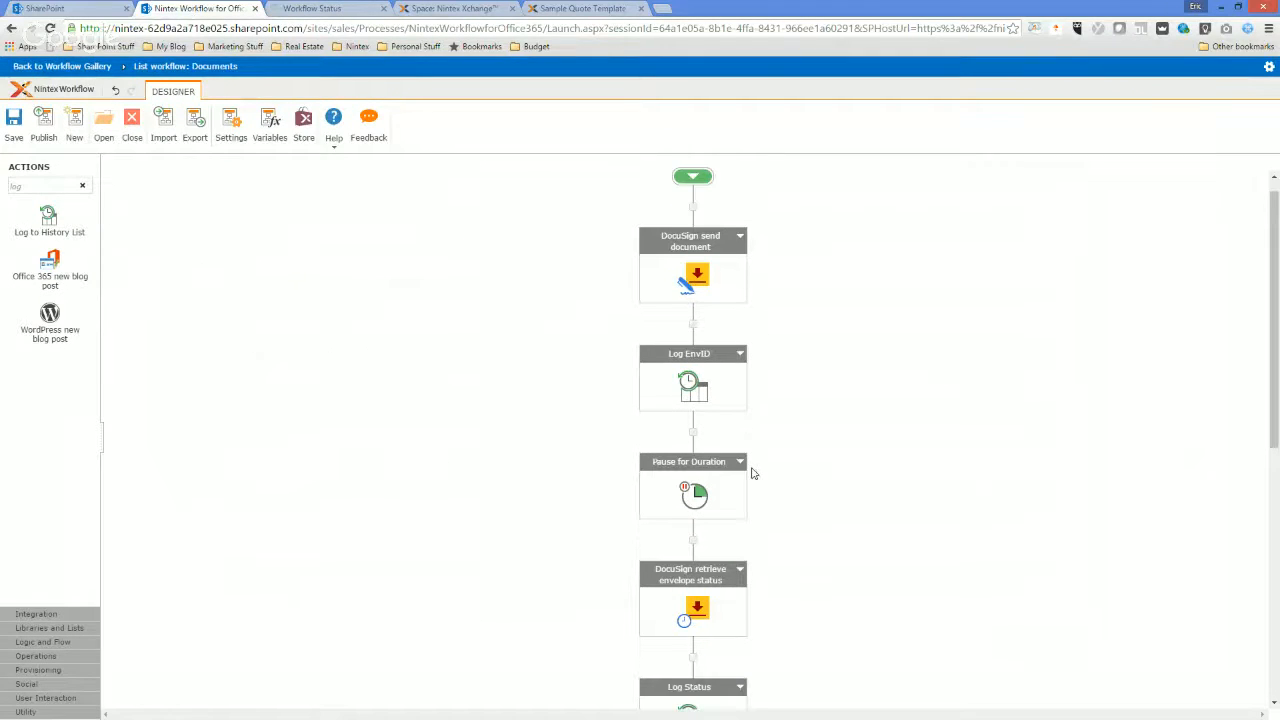
left_click(740, 462)
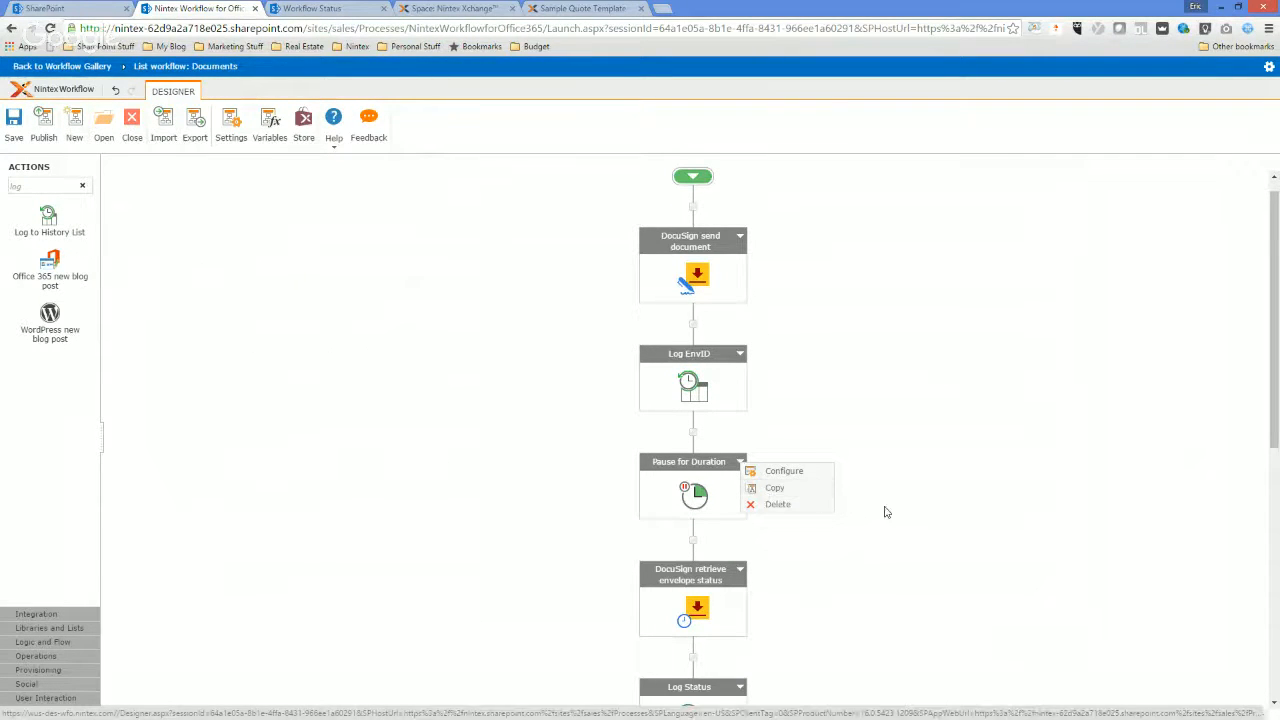
left_click(787, 514)
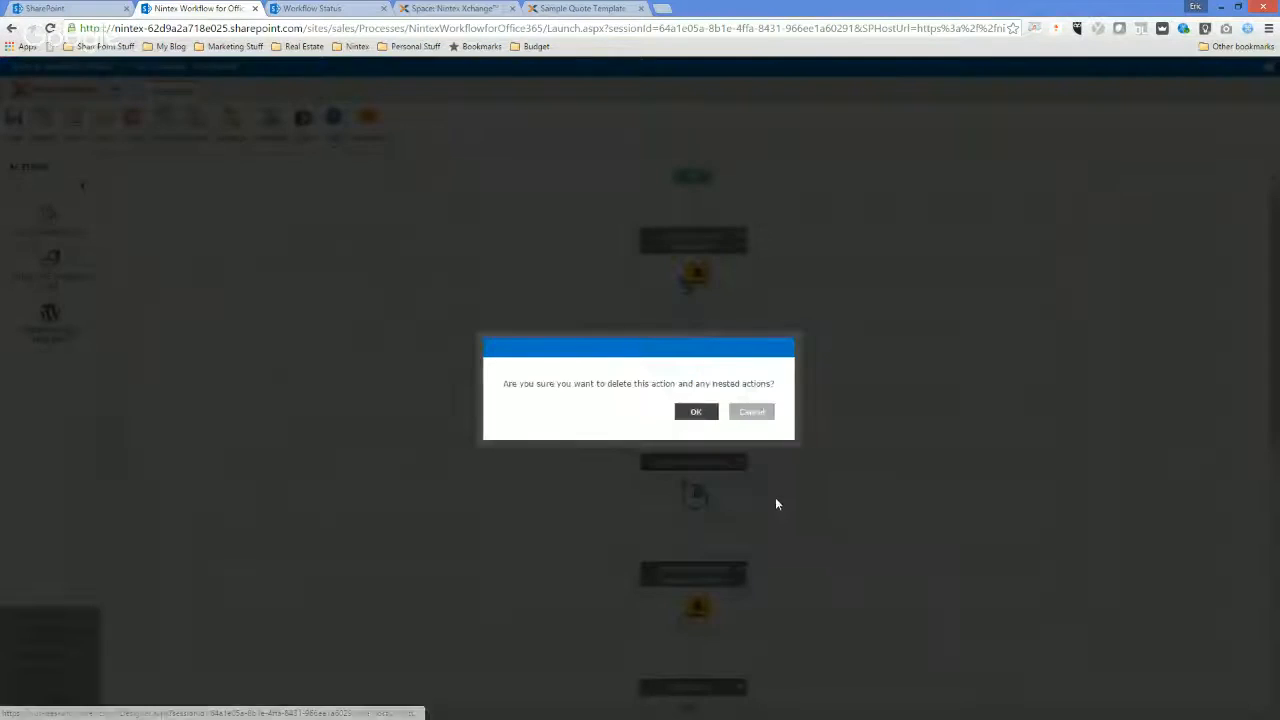
left_click(694, 410)
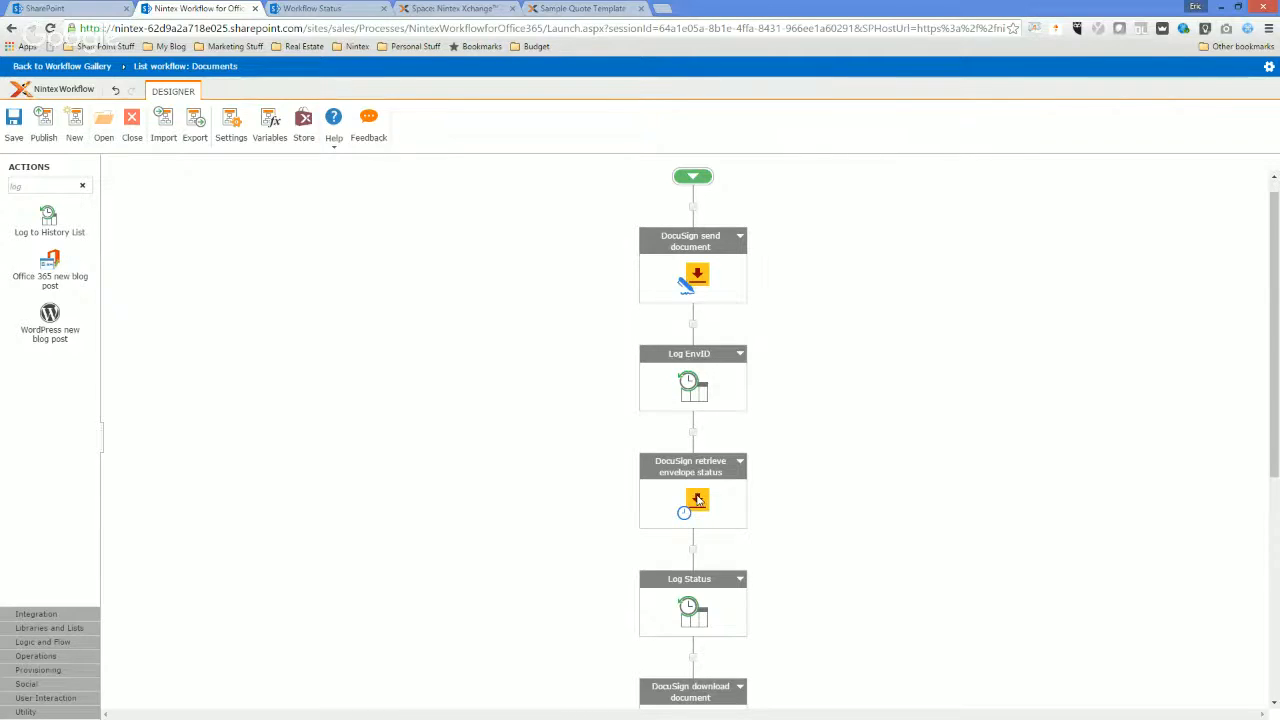
Recheck the DocuSign retrieve envelope status settings and the following Log Status message, closing both without changes.
double_click(697, 500)
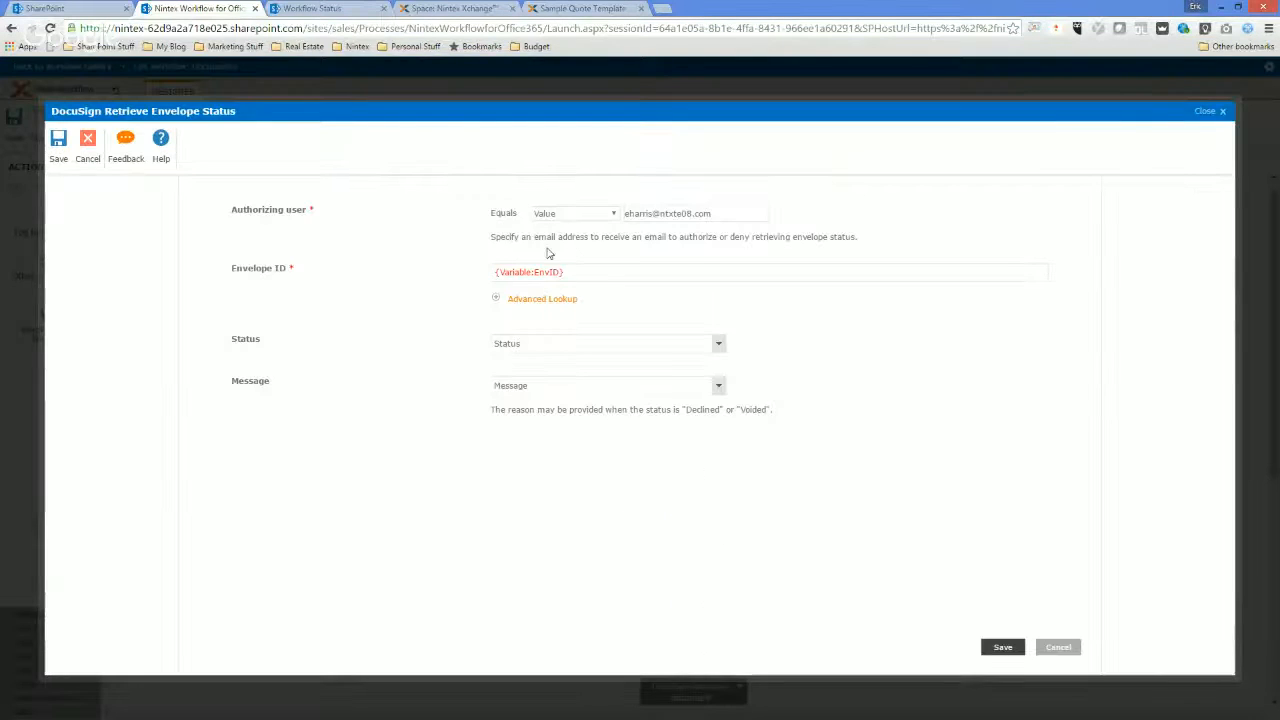
left_click(1058, 646)
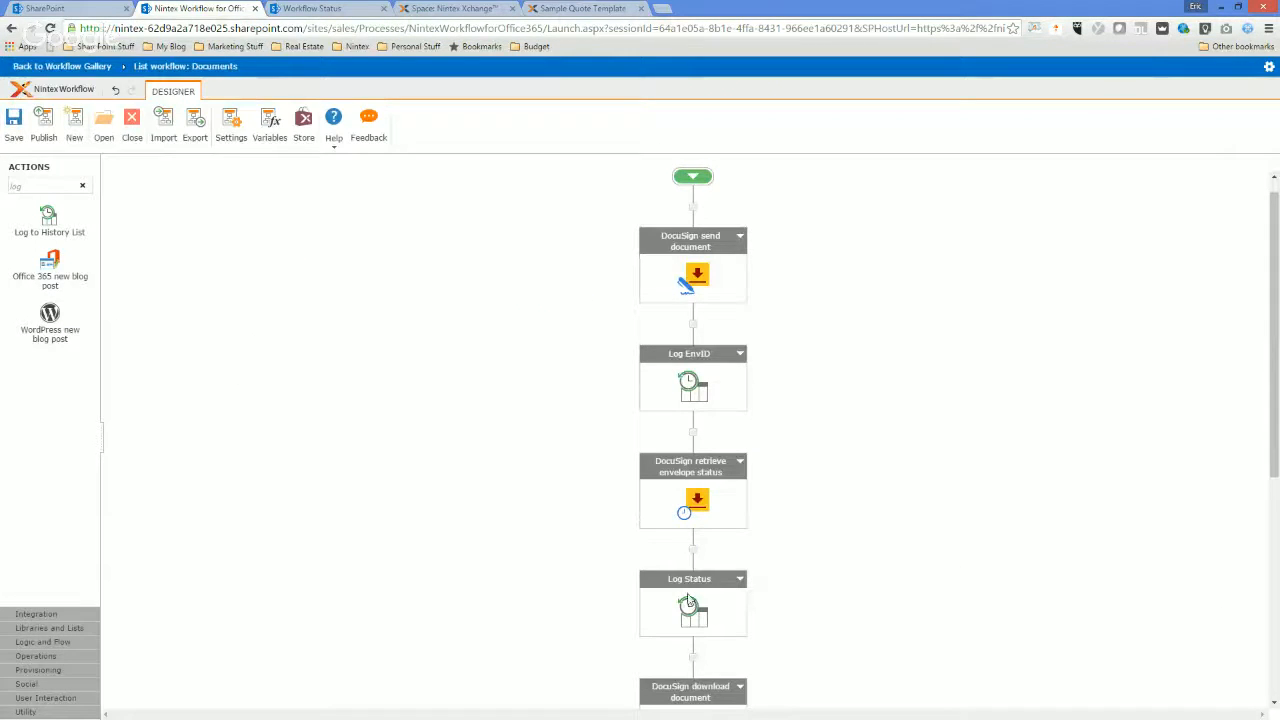
double_click(688, 607)
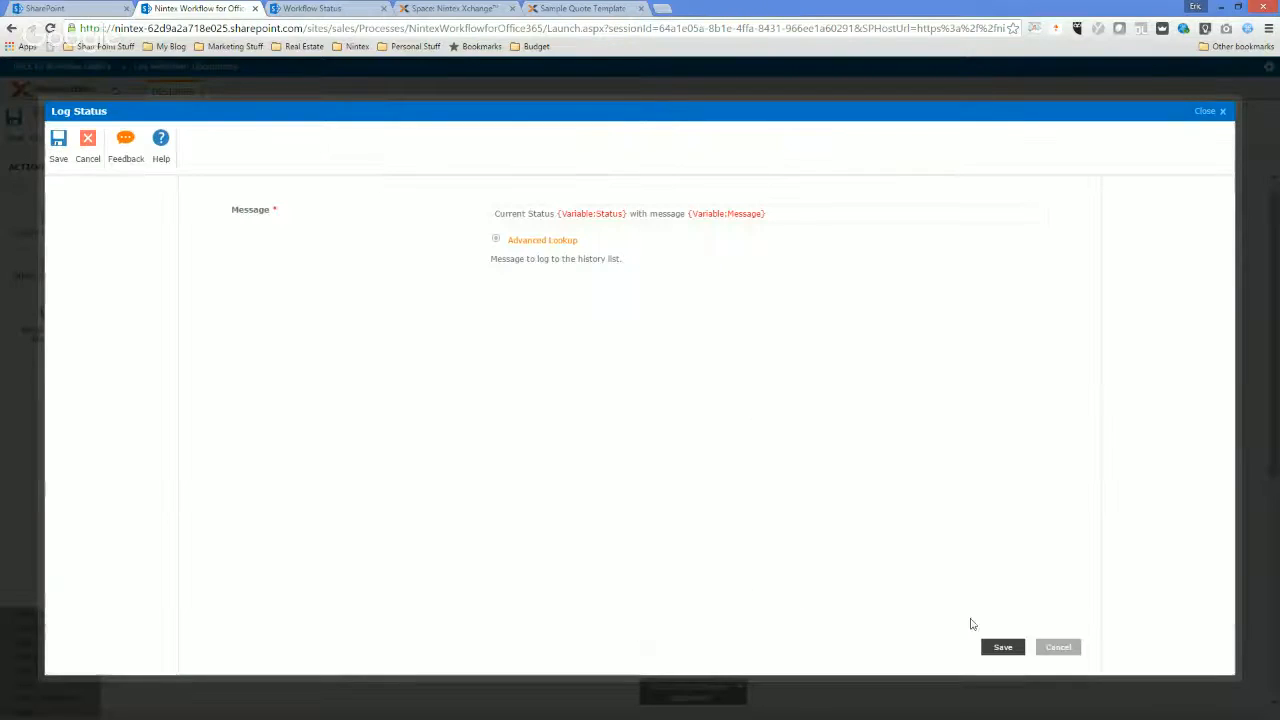
left_click(1058, 646)
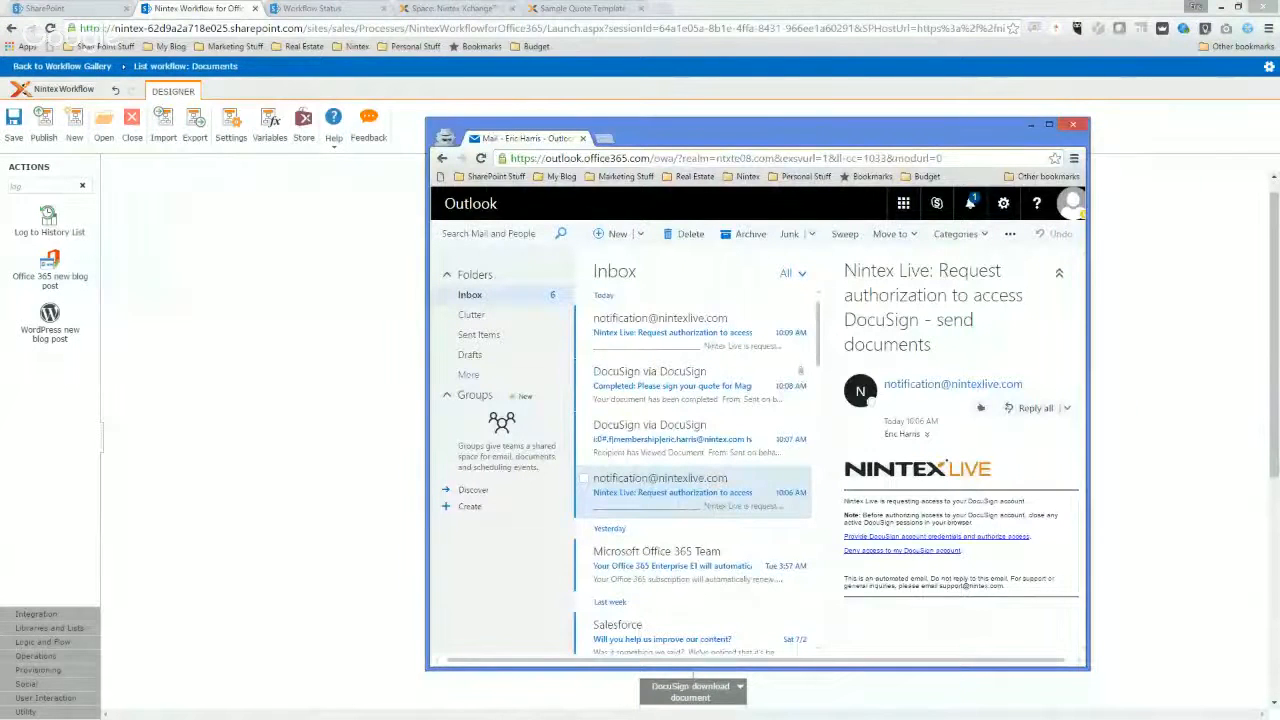
Open the Nintex Live request for DocuSign - retrieve envelope status in Outlook, follow its provide-credentials link, and maximize the browser window.
left_click(678, 325)
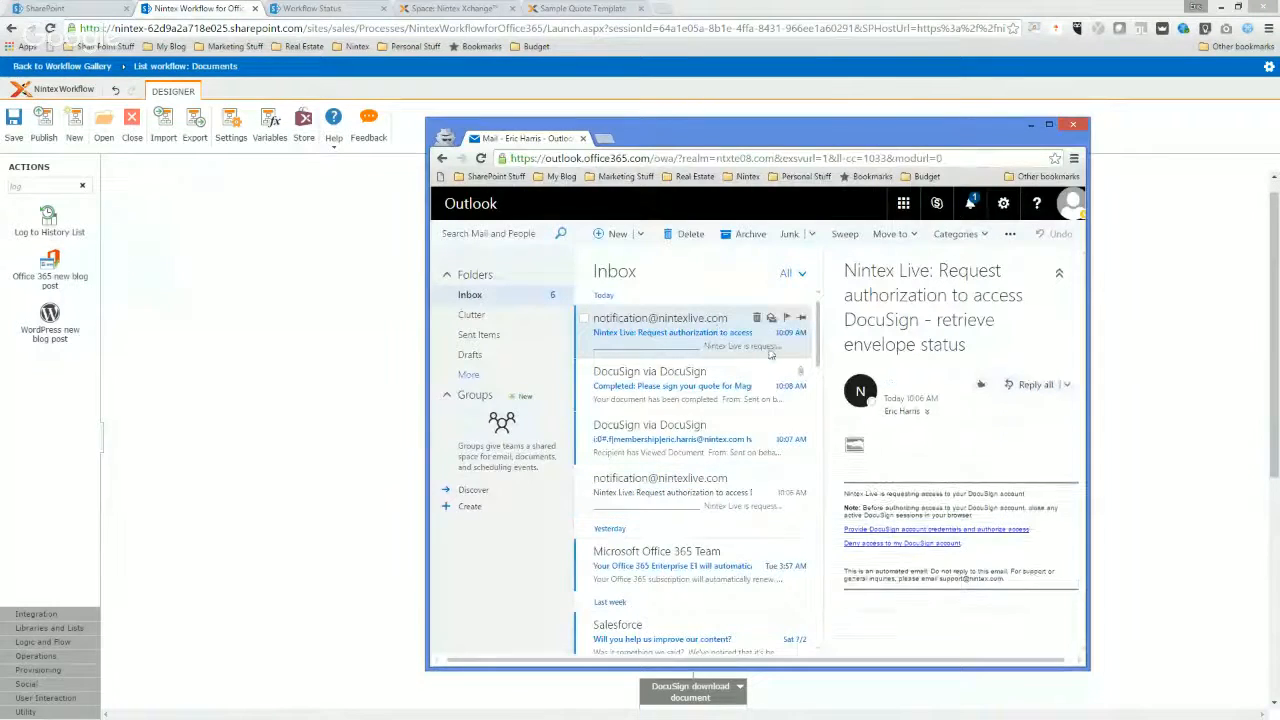
left_click(908, 537)
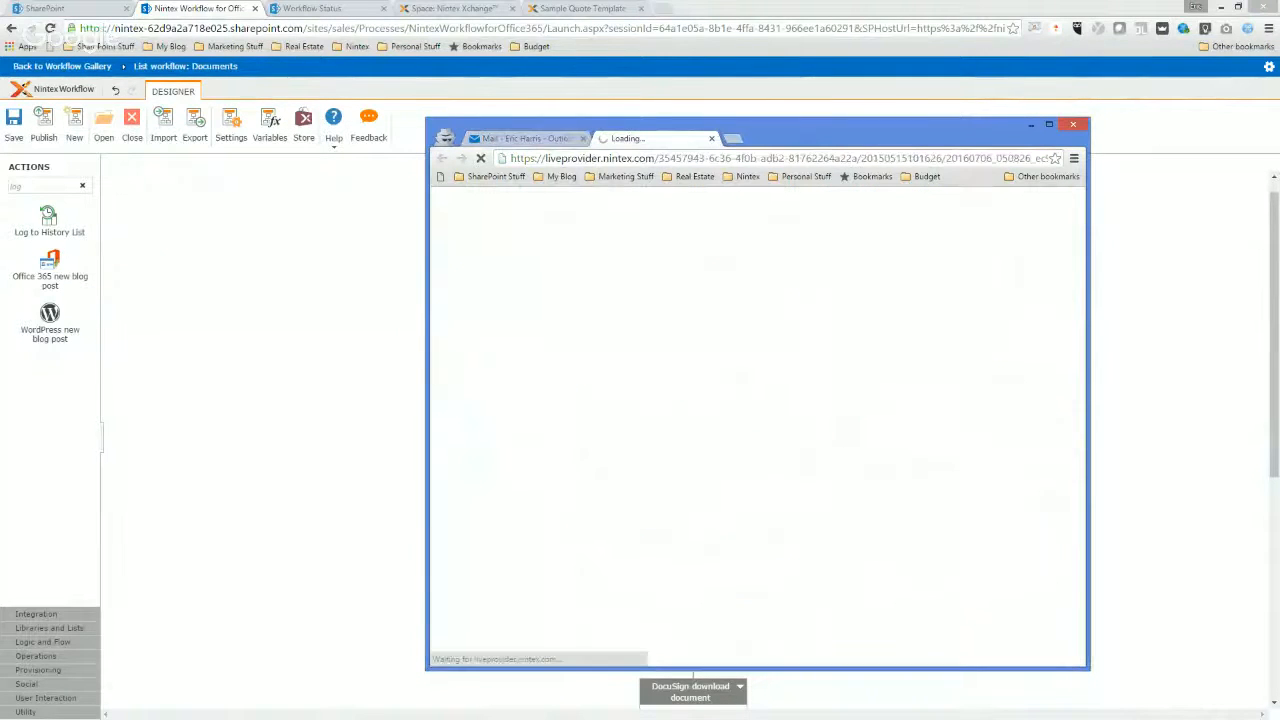
left_click(1048, 124)
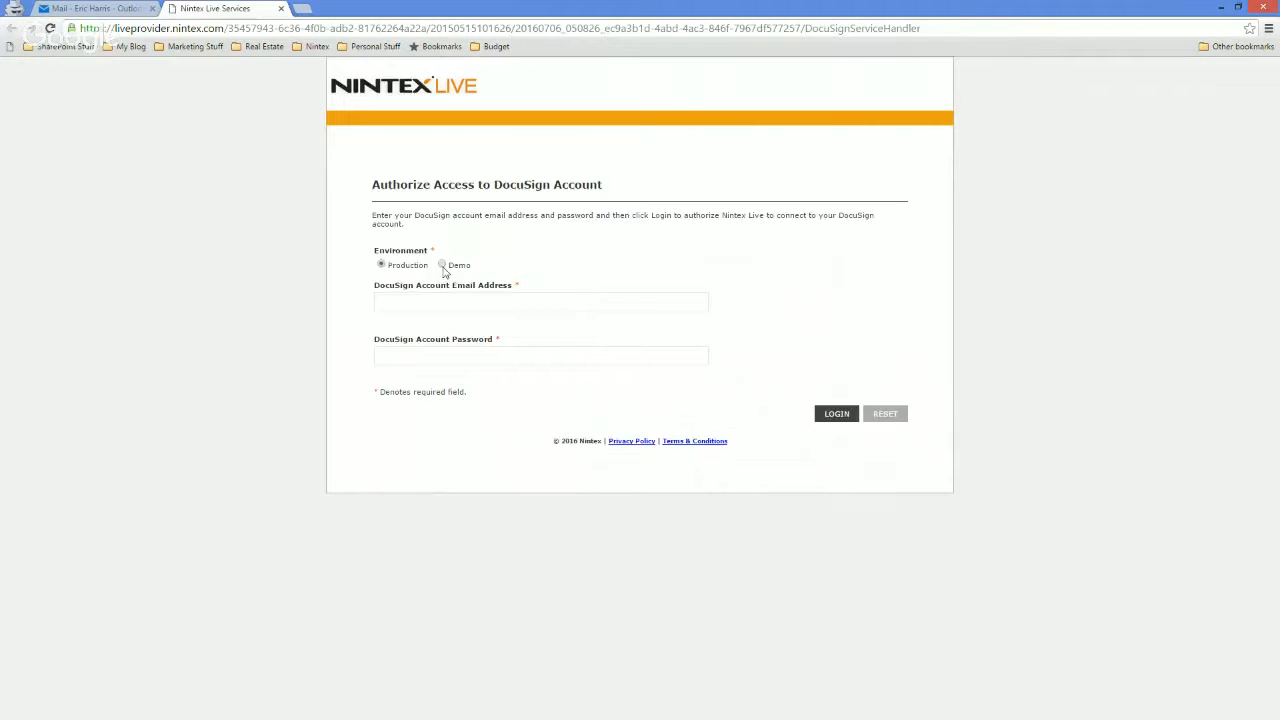
Authorize Nintex Live for the Demo DocuSign environment by entering the account email address and account password and logging in.
left_click(444, 302)
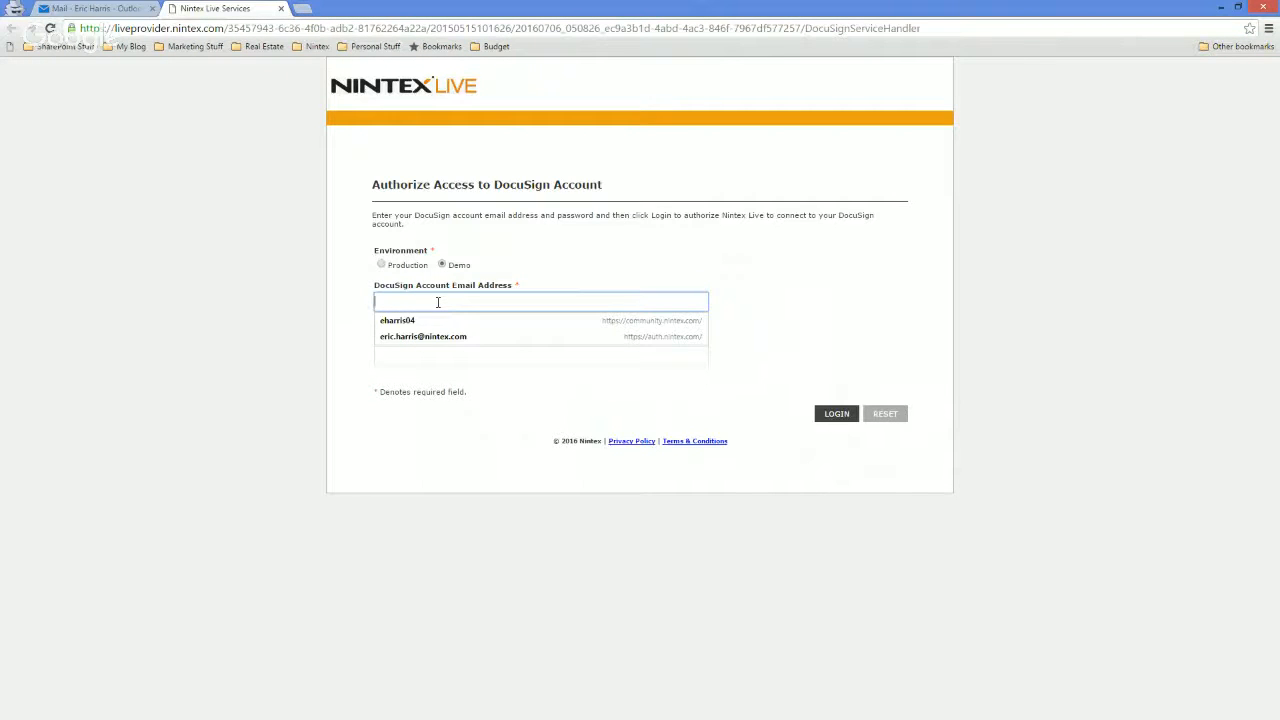
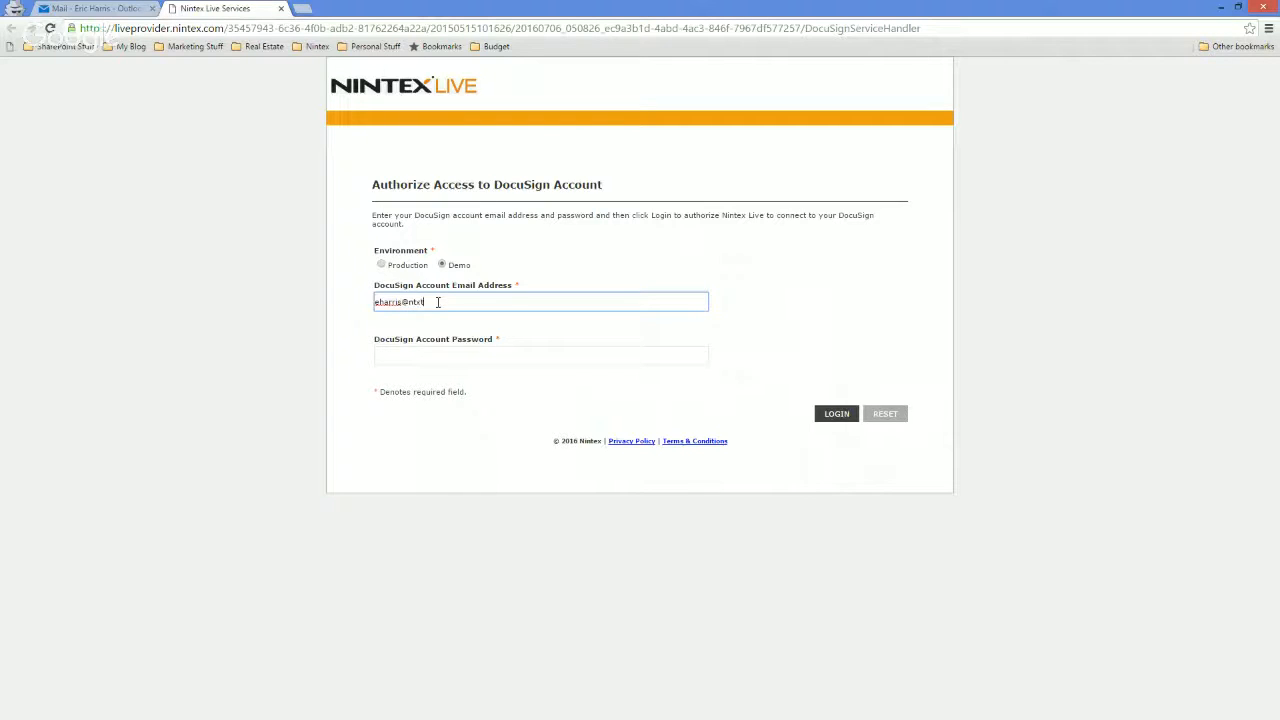
key("Tab")
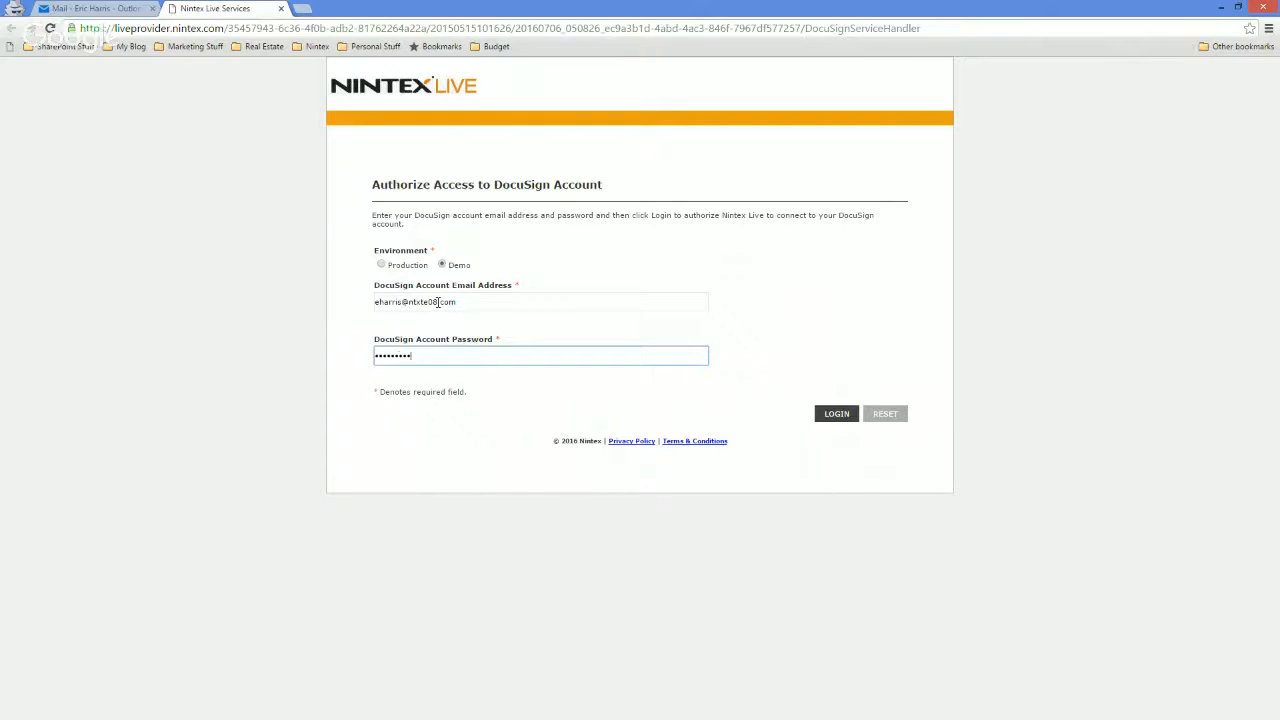
type("1")
key("Return")
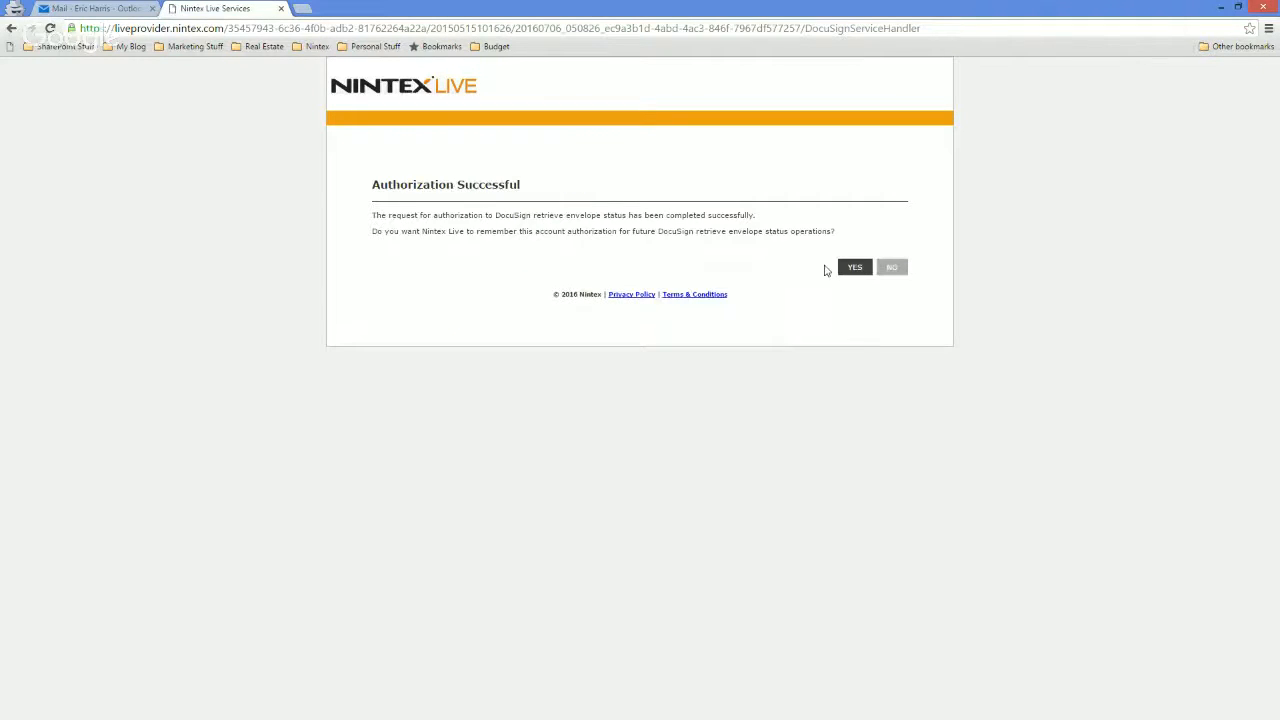
Check the DocuSign viewed and completed notifications for the Magic Kingdom Builders quote in the Outlook inbox, and minimize the mail window.
left_click(115, 7)
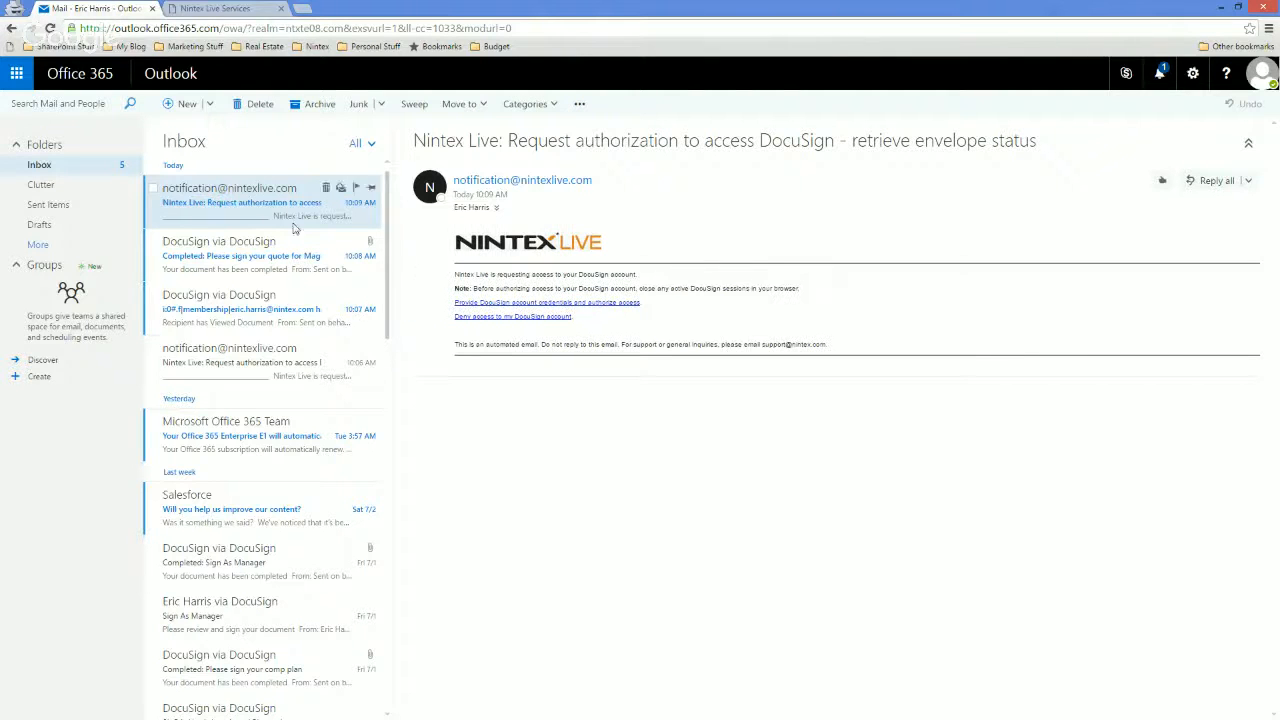
left_click(260, 310)
left_click(261, 257)
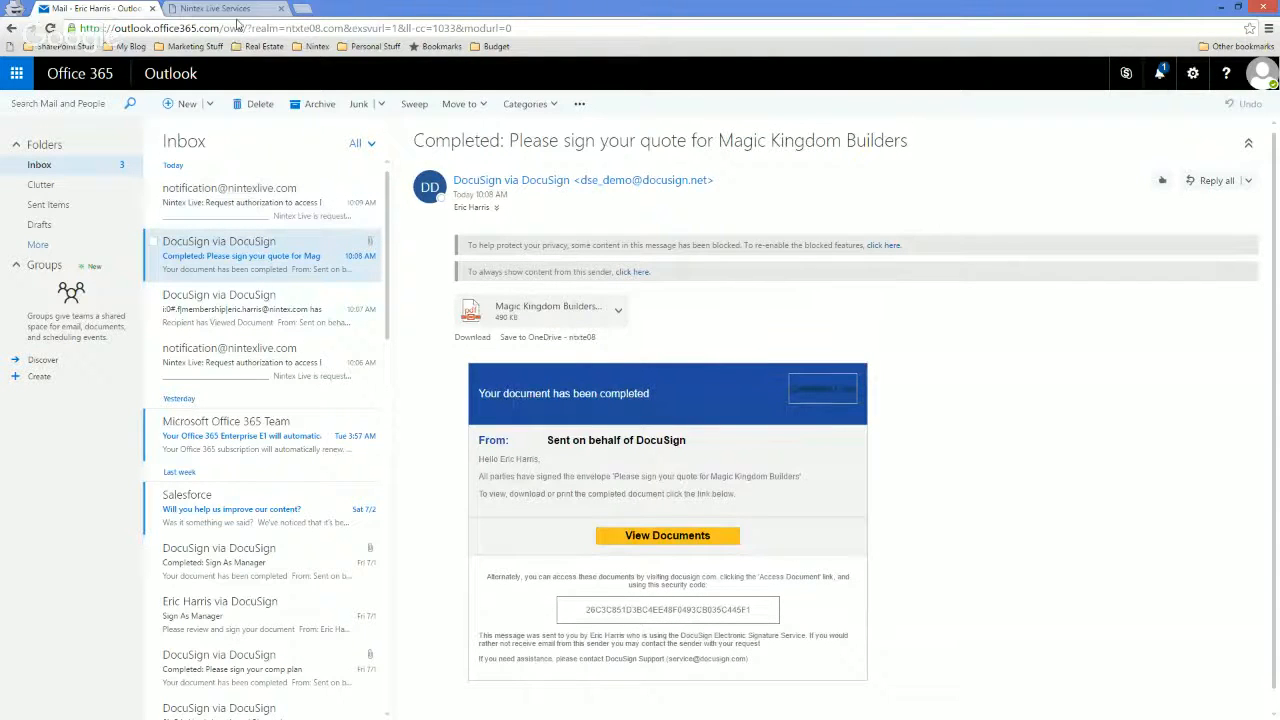
left_click(1218, 8)
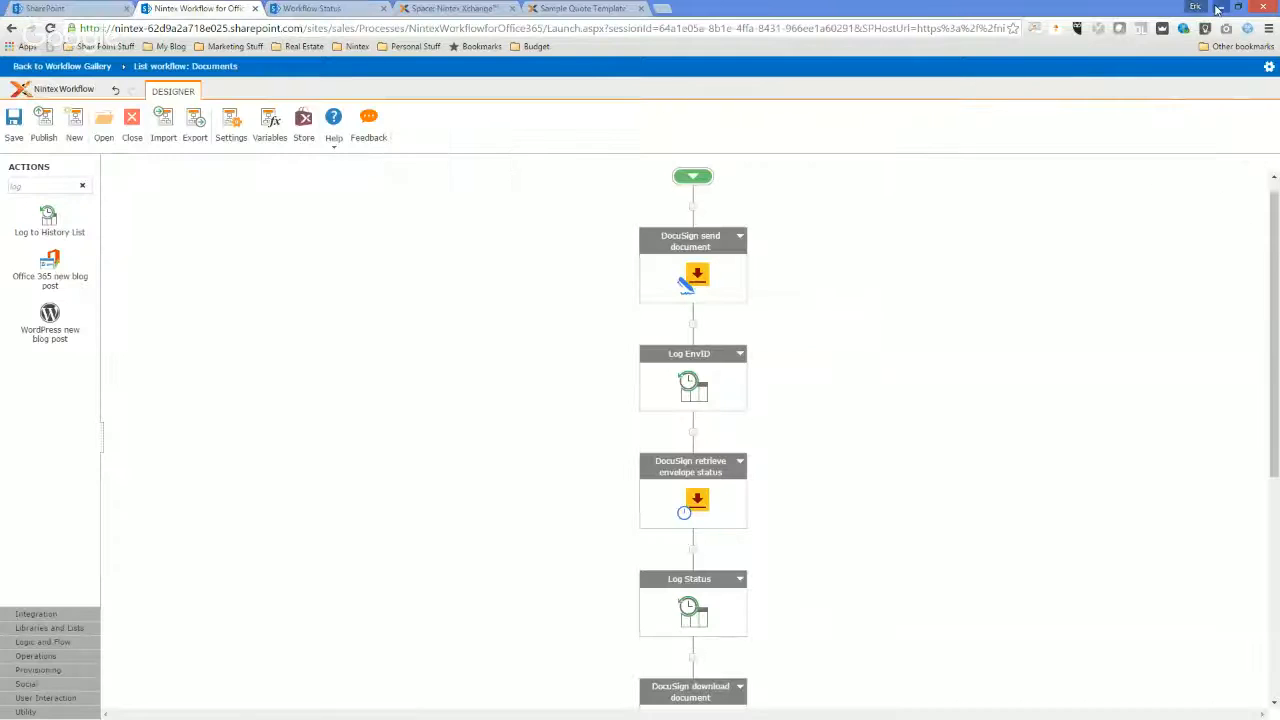
Switch to the QuoteSignature workflow status page and reload it twice to check for new workflow history entries.
left_click(320, 8)
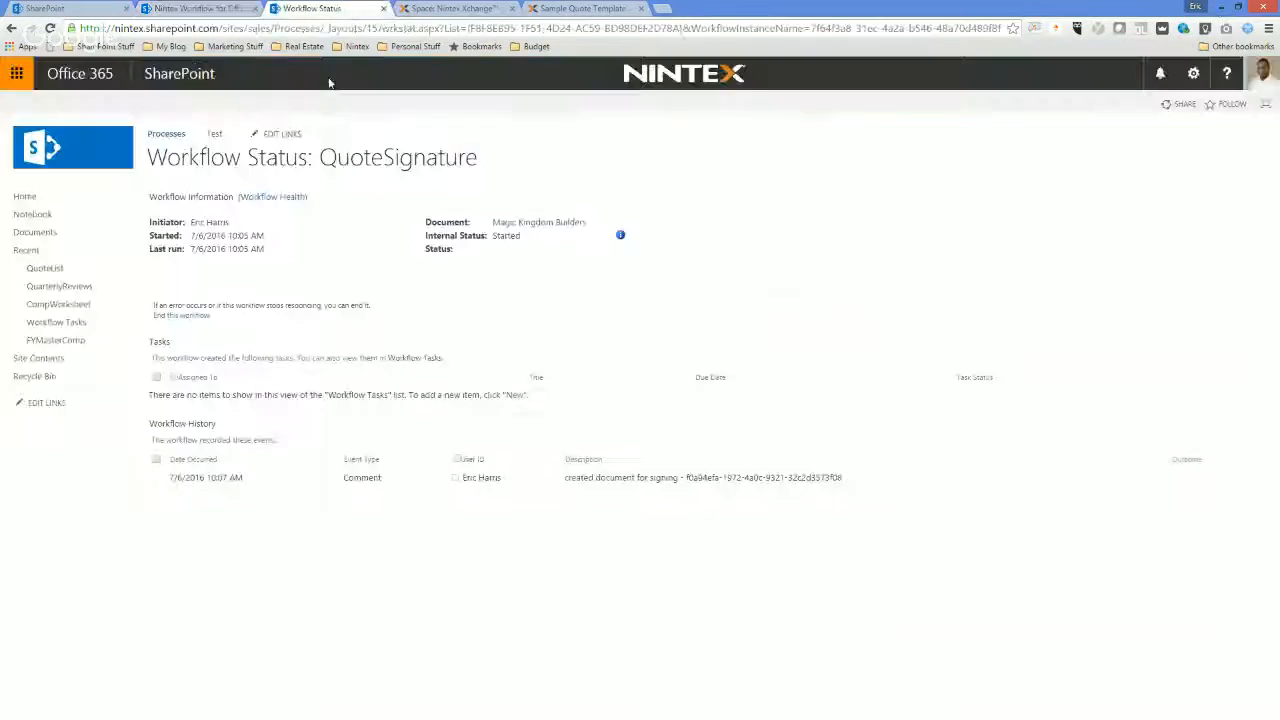
right_click(670, 565)
left_click(712, 416)
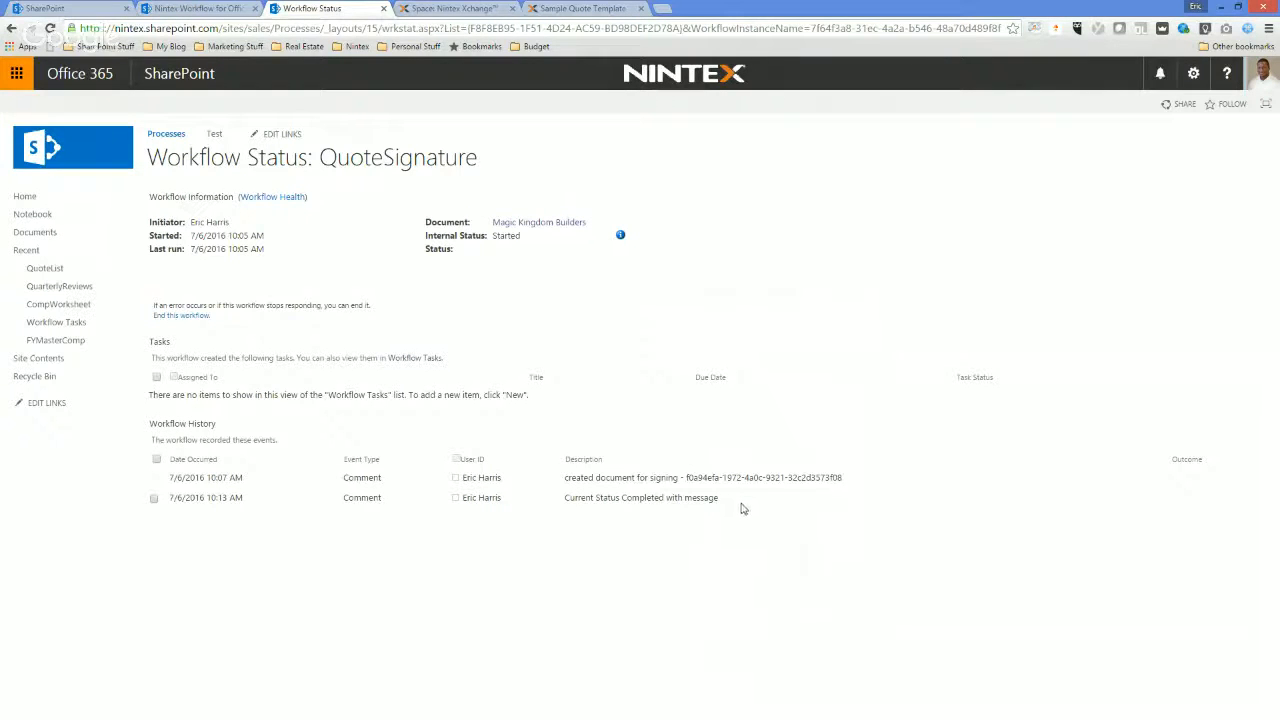
right_click(437, 552)
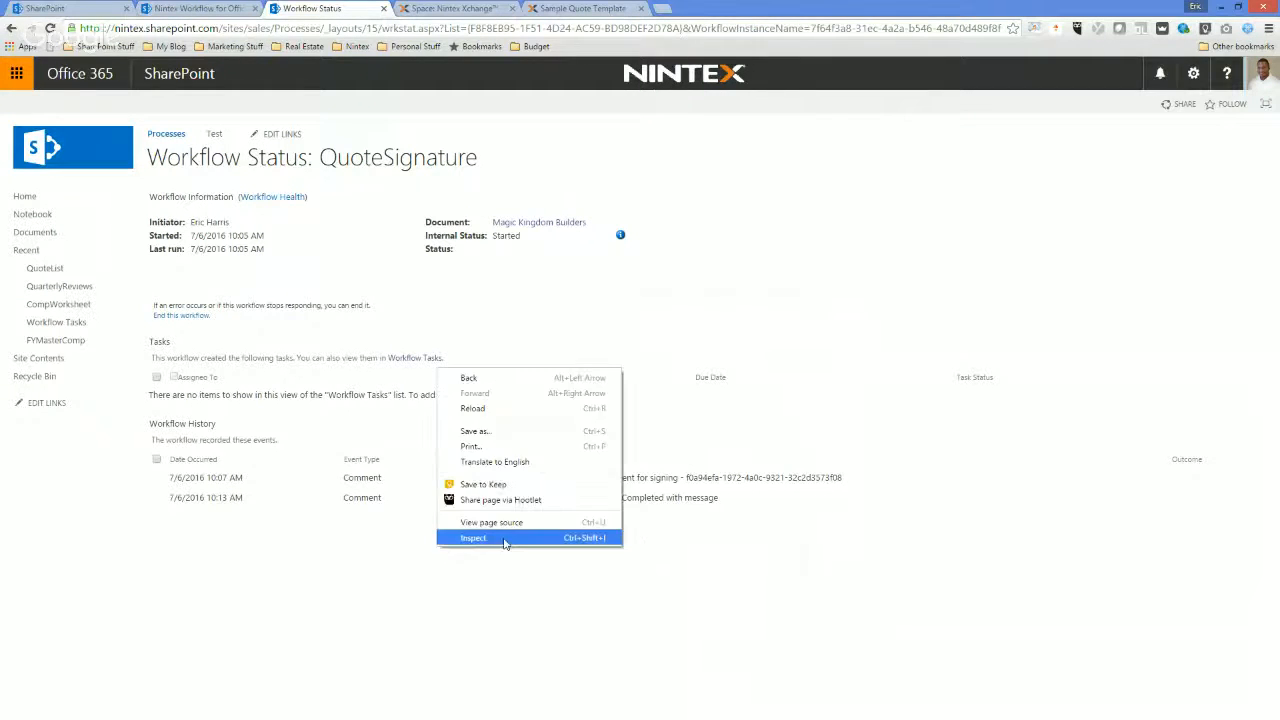
left_click(518, 416)
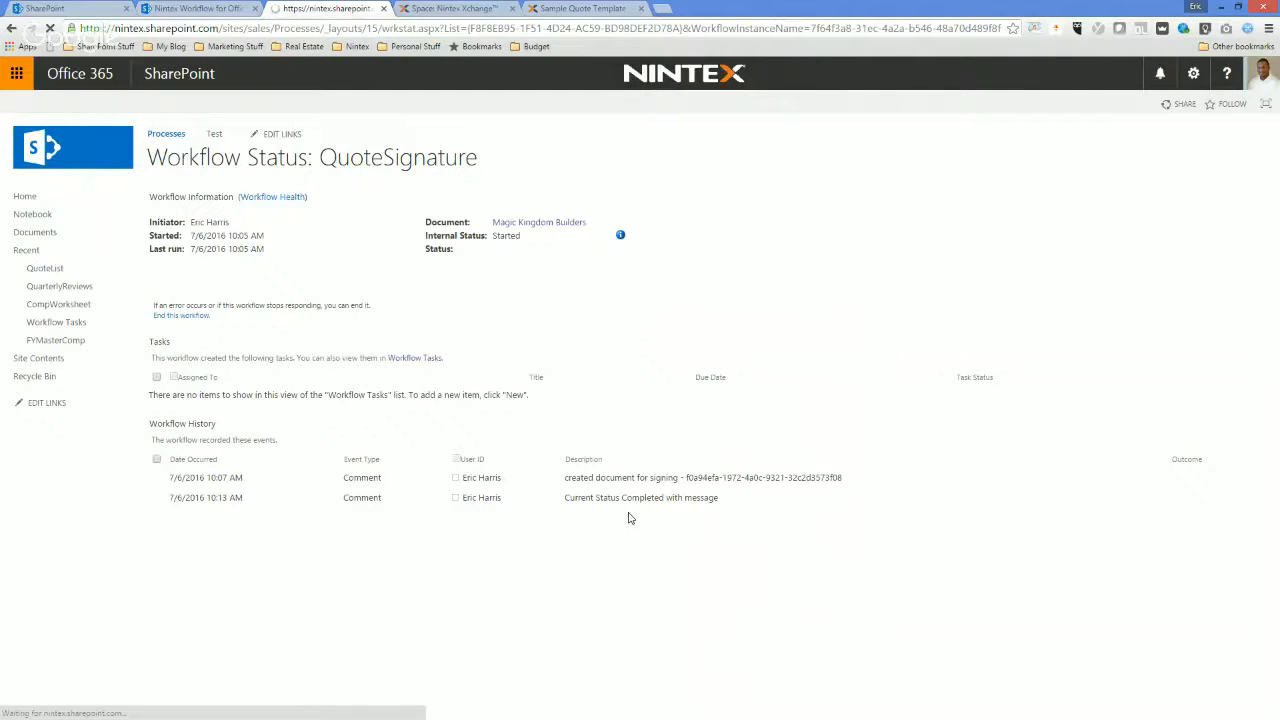
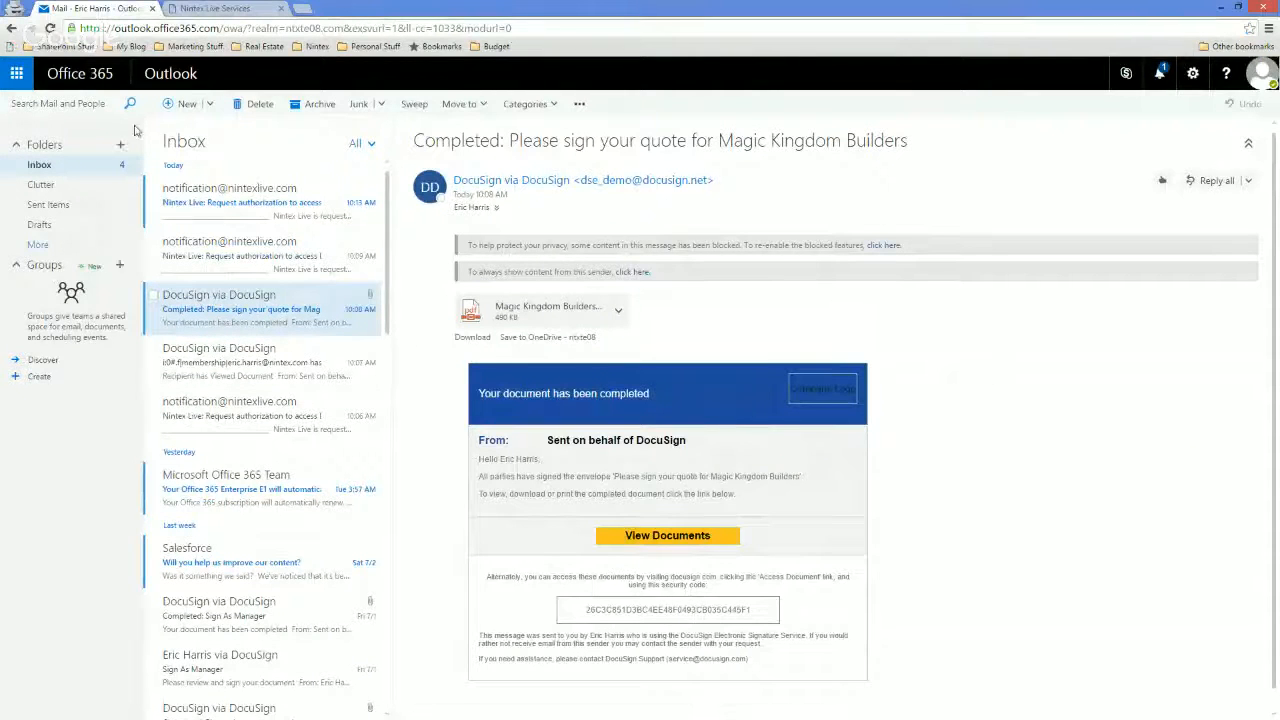
Authorize the Nintex Live DocuSign - download document request for the Demo environment with the account email and password, and remember the authorization.
left_click(230, 205)
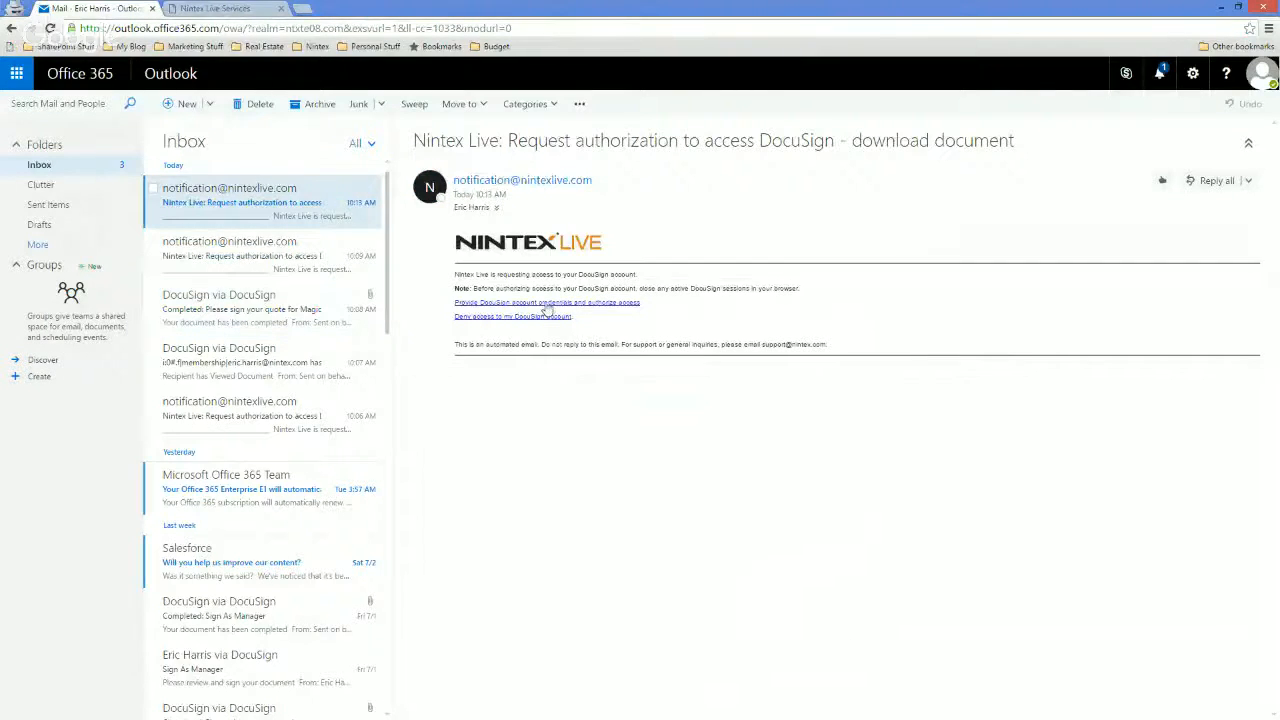
left_click(547, 306)
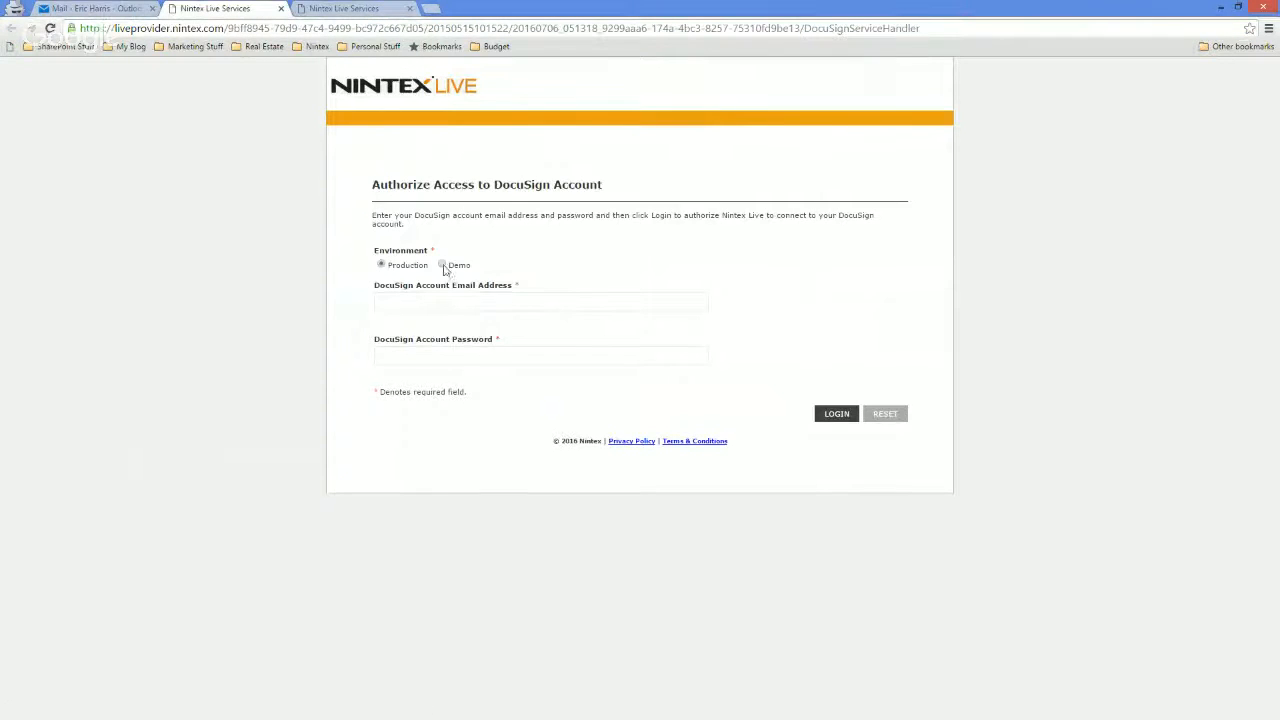
left_click(440, 305)
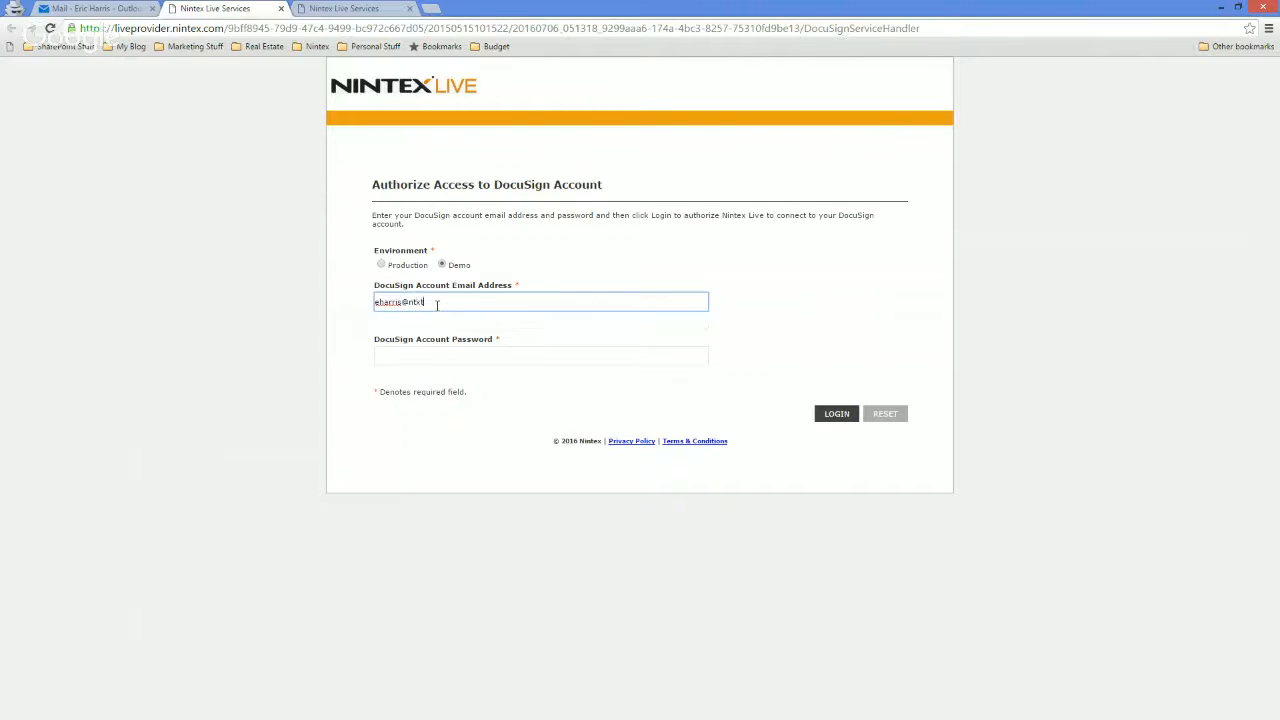
key("Tab")
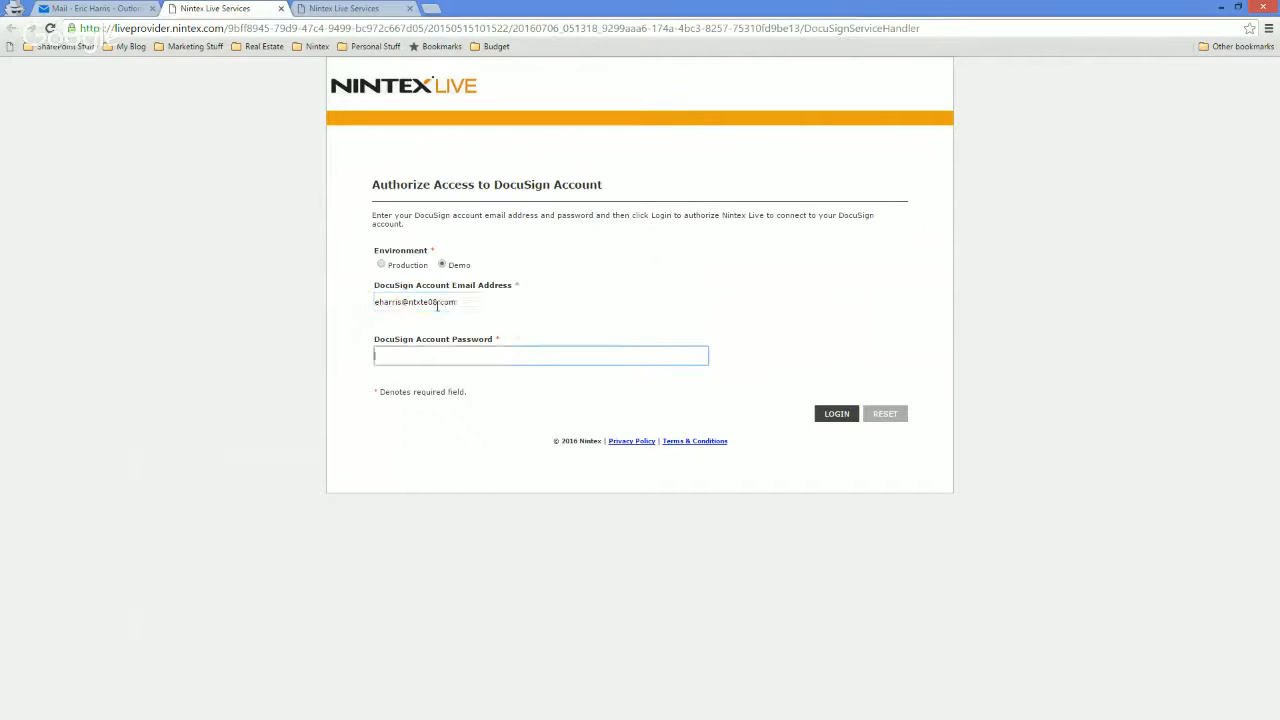
type("***")
left_click(834, 414)
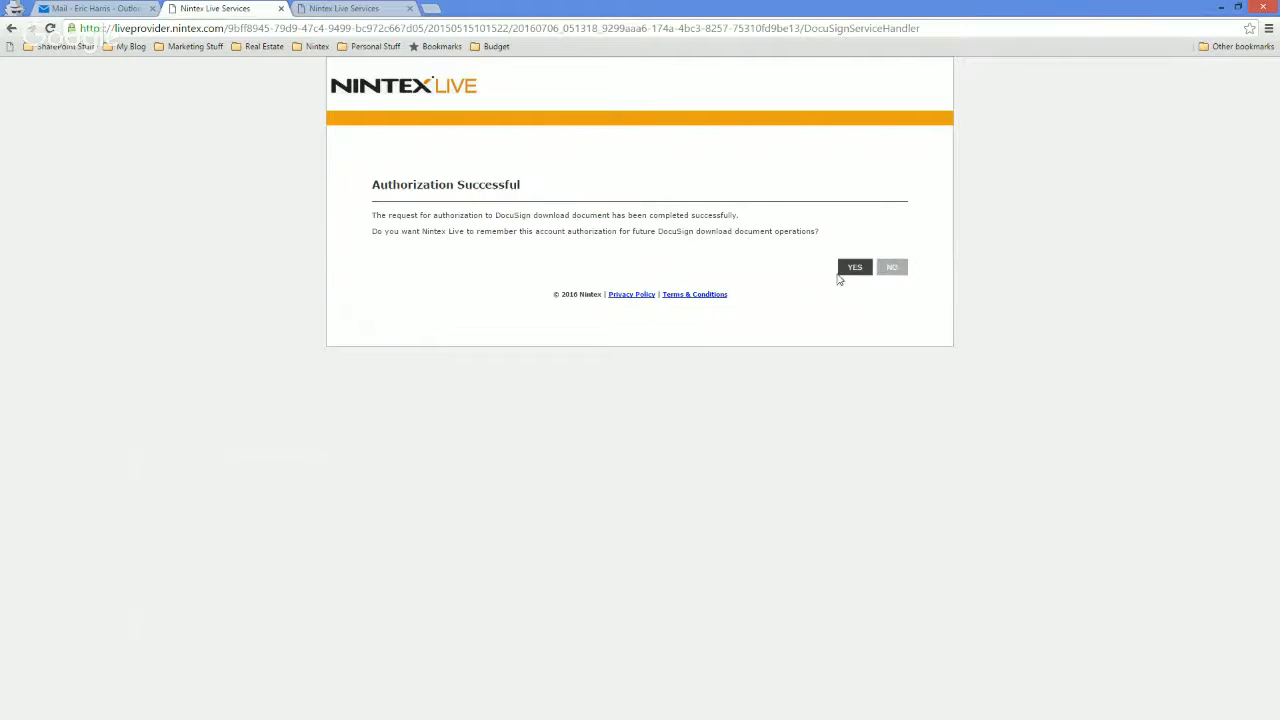
left_click(855, 267)
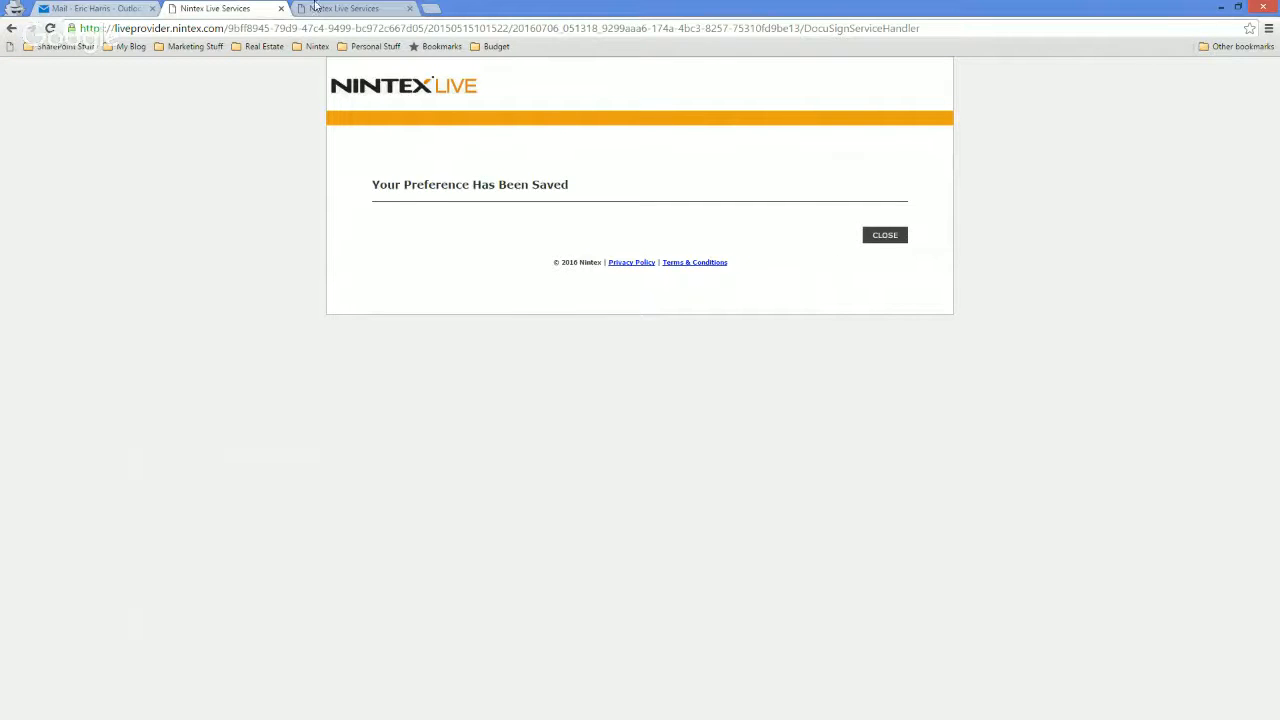
Return to the Nintex workflow designer and exit to the Documents workflow gallery, discarding unsaved changes.
left_click(1219, 8)
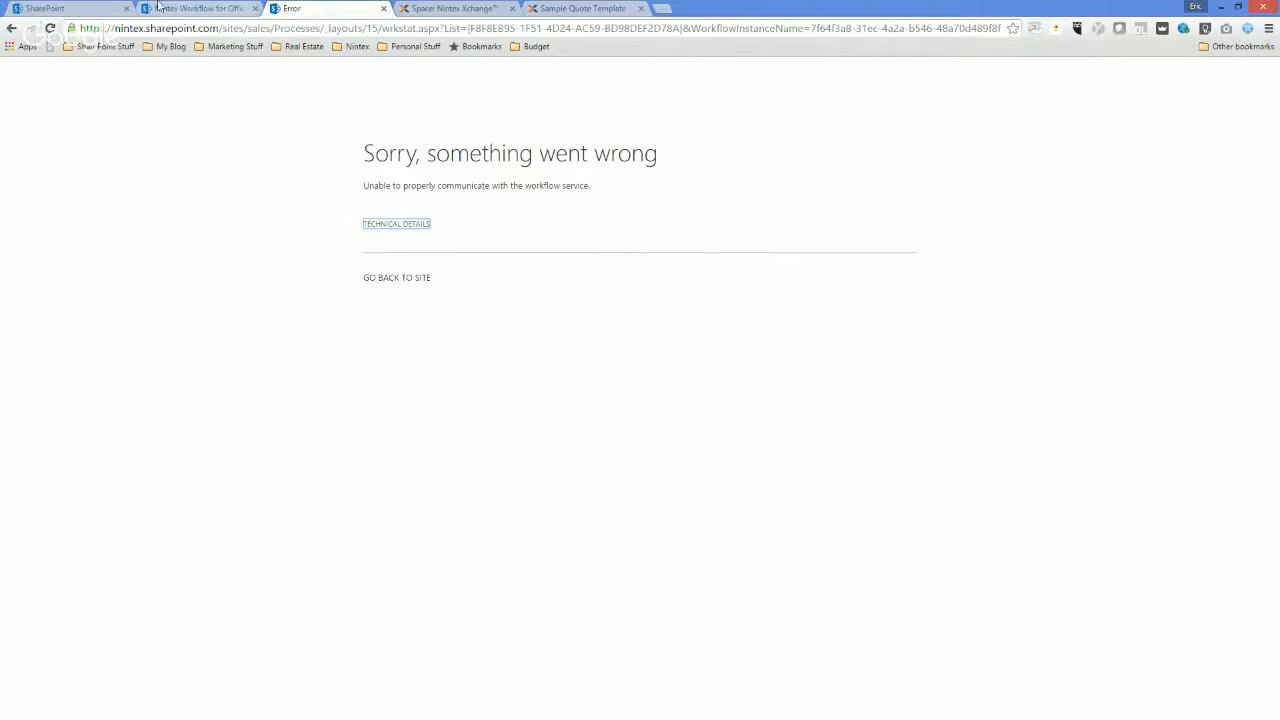
left_click(201, 9)
left_click(311, 9)
left_click(201, 9)
left_click(100, 66)
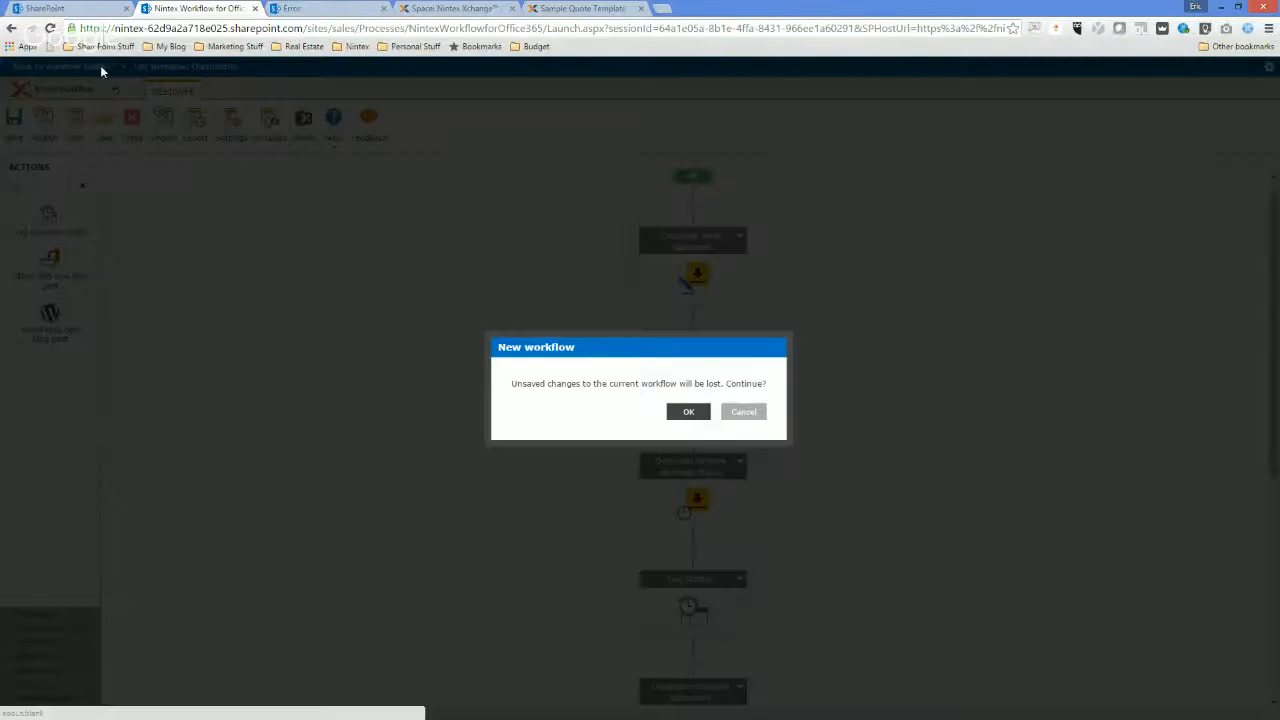
left_click(688, 410)
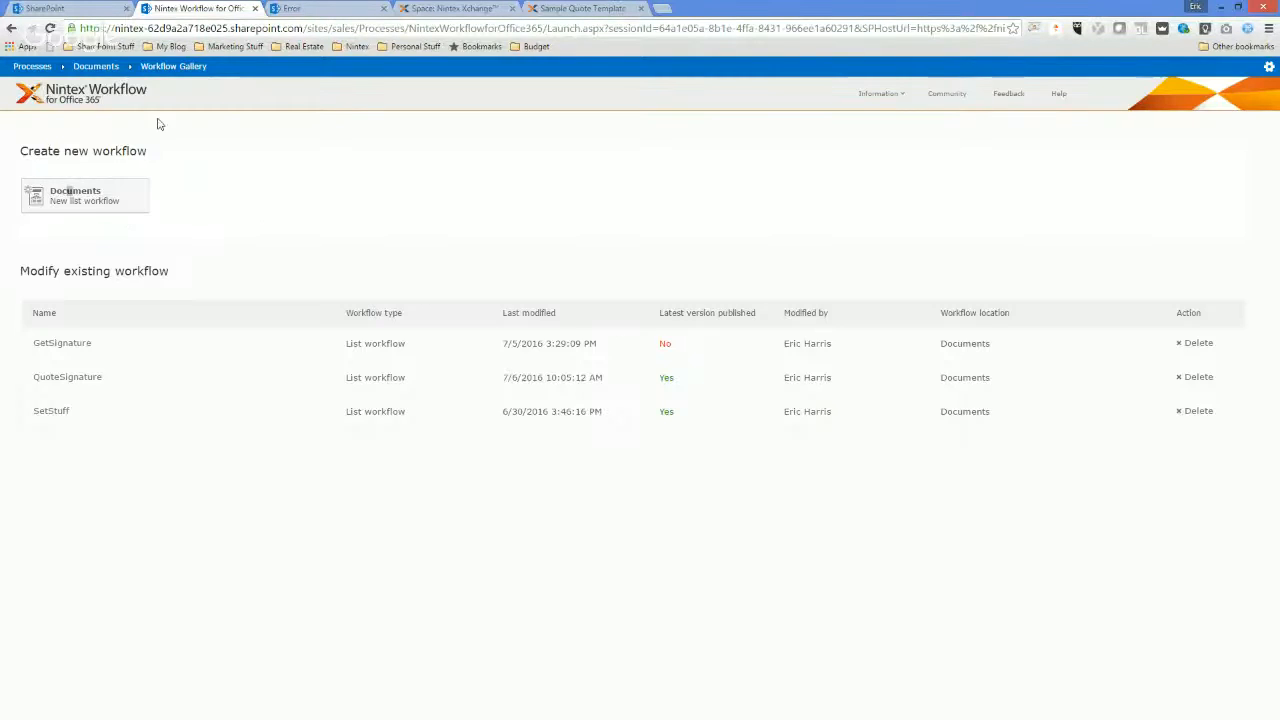
Reload the QuoteSignature workflow status page to check its history, and go to the Documents library.
left_click(311, 9)
left_click(50, 28)
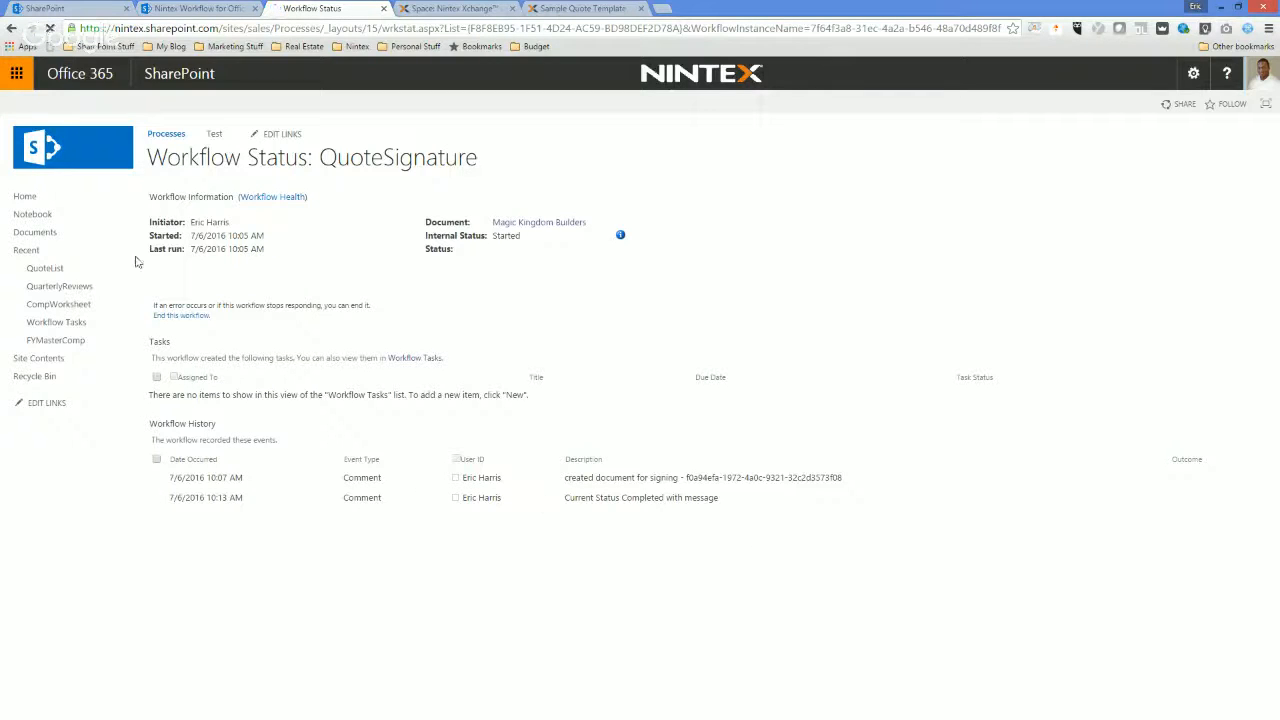
left_click(94, 240)
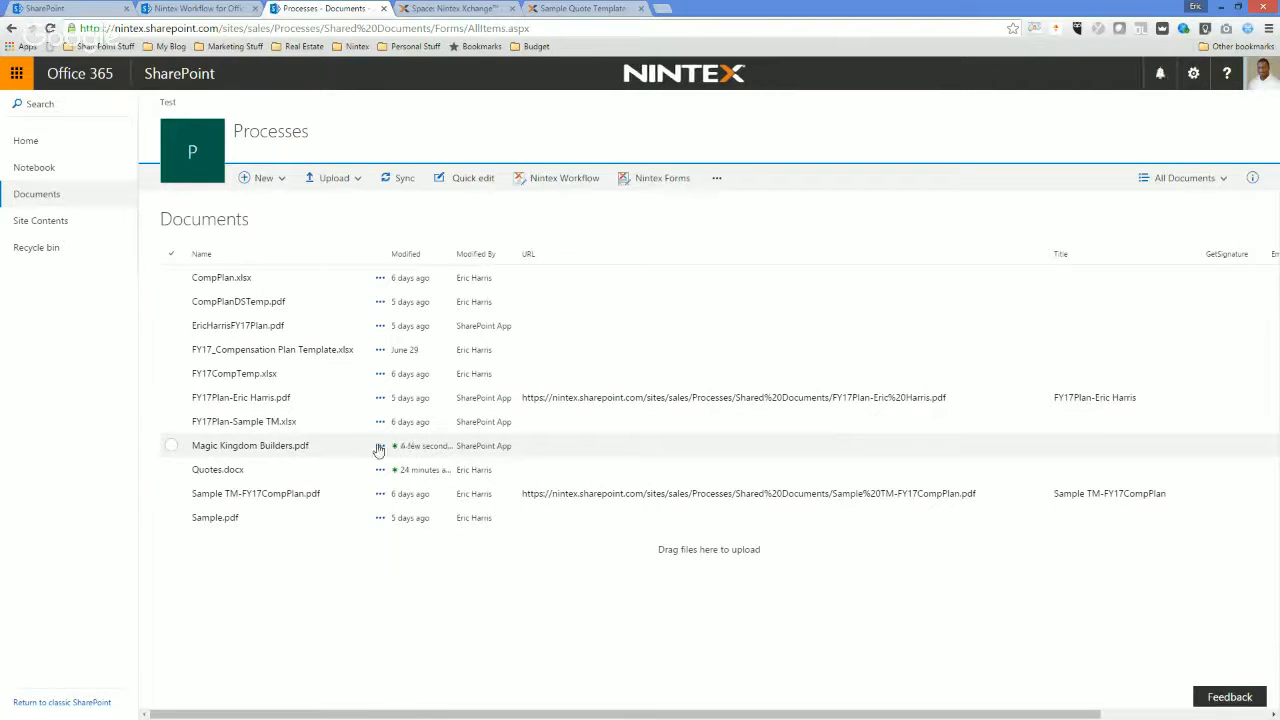
Open version 2.0 of Magic Kingdom Builders.pdf from its version history to check the signed quote, and return to the Documents library.
left_click(383, 450)
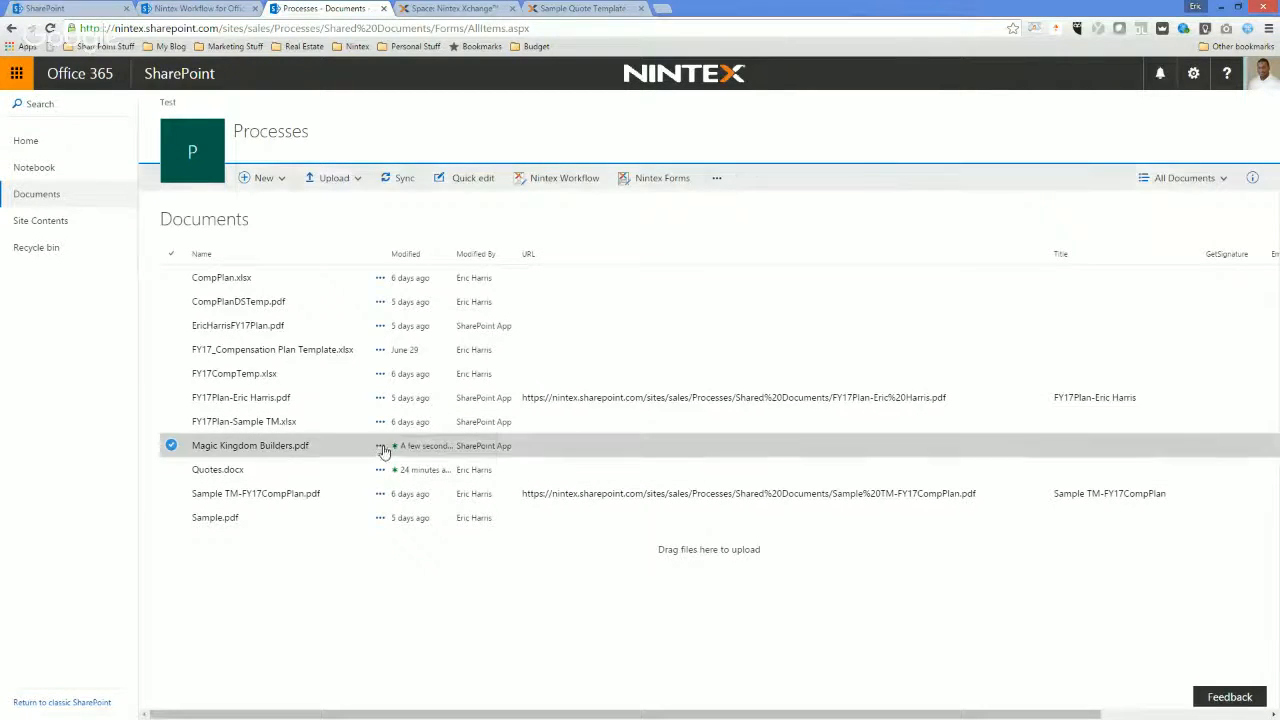
left_click(430, 454)
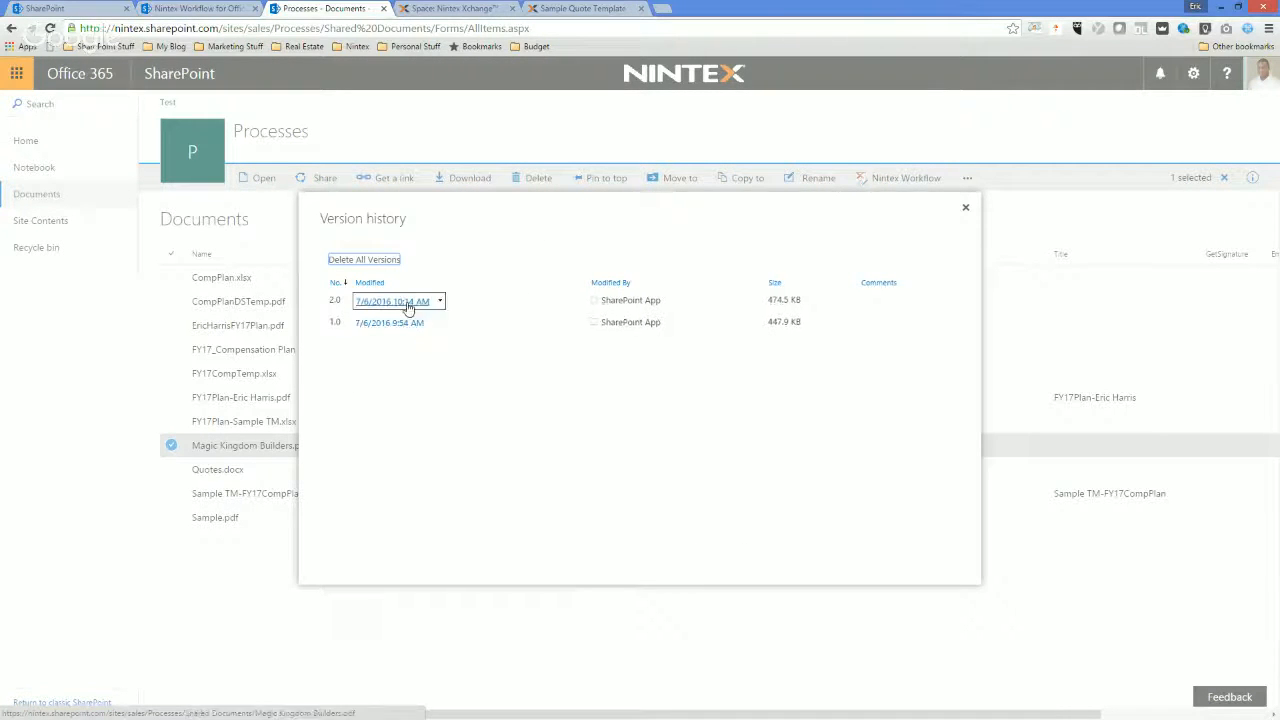
left_click(398, 303)
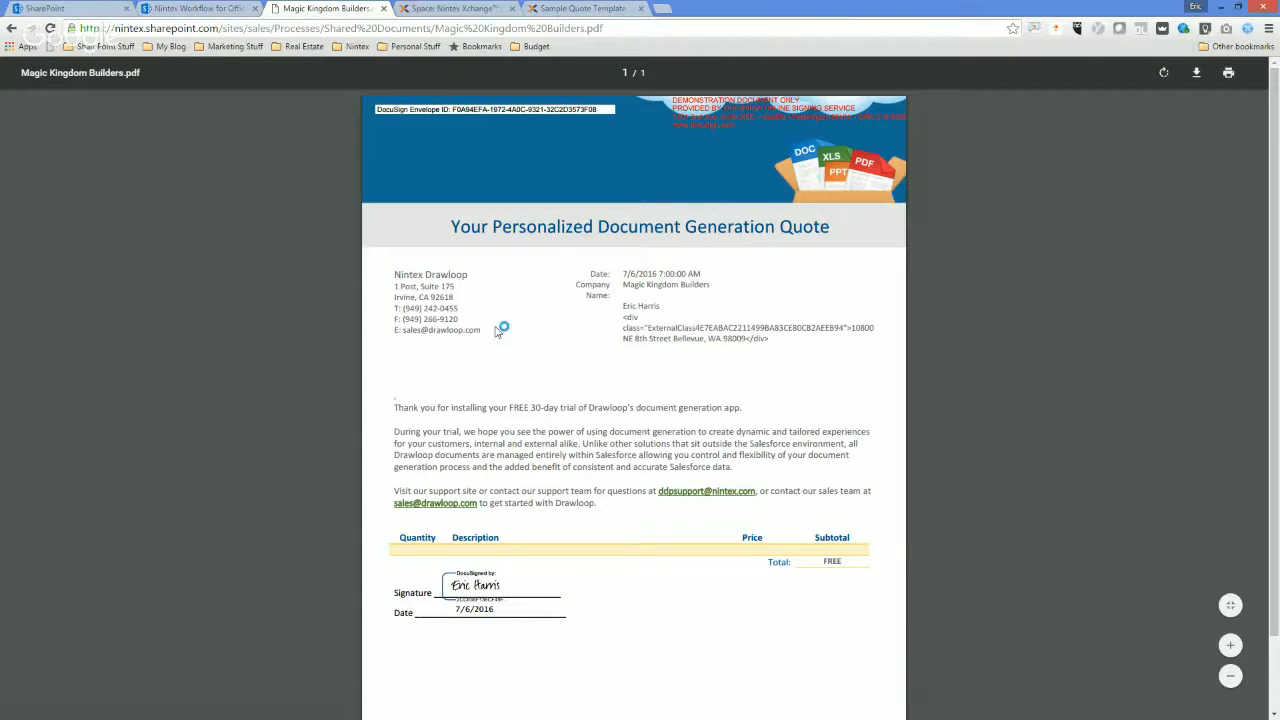
left_click(199, 7)
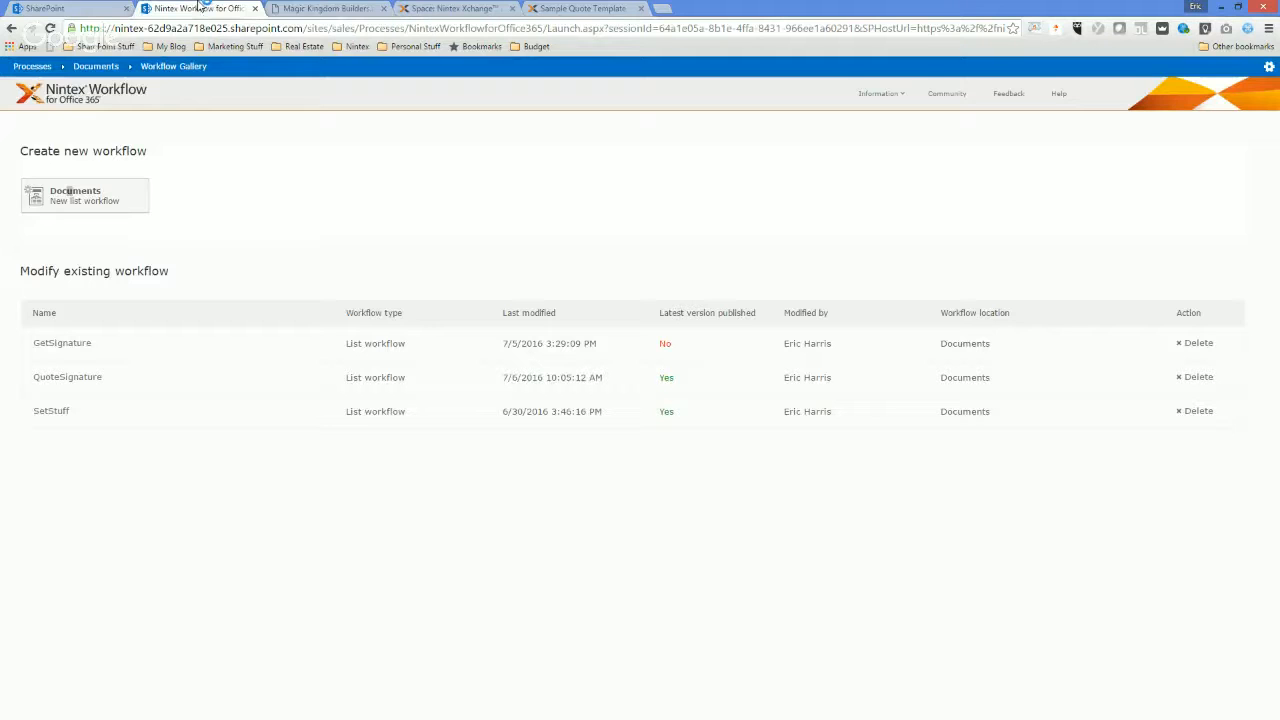
left_click(340, 7)
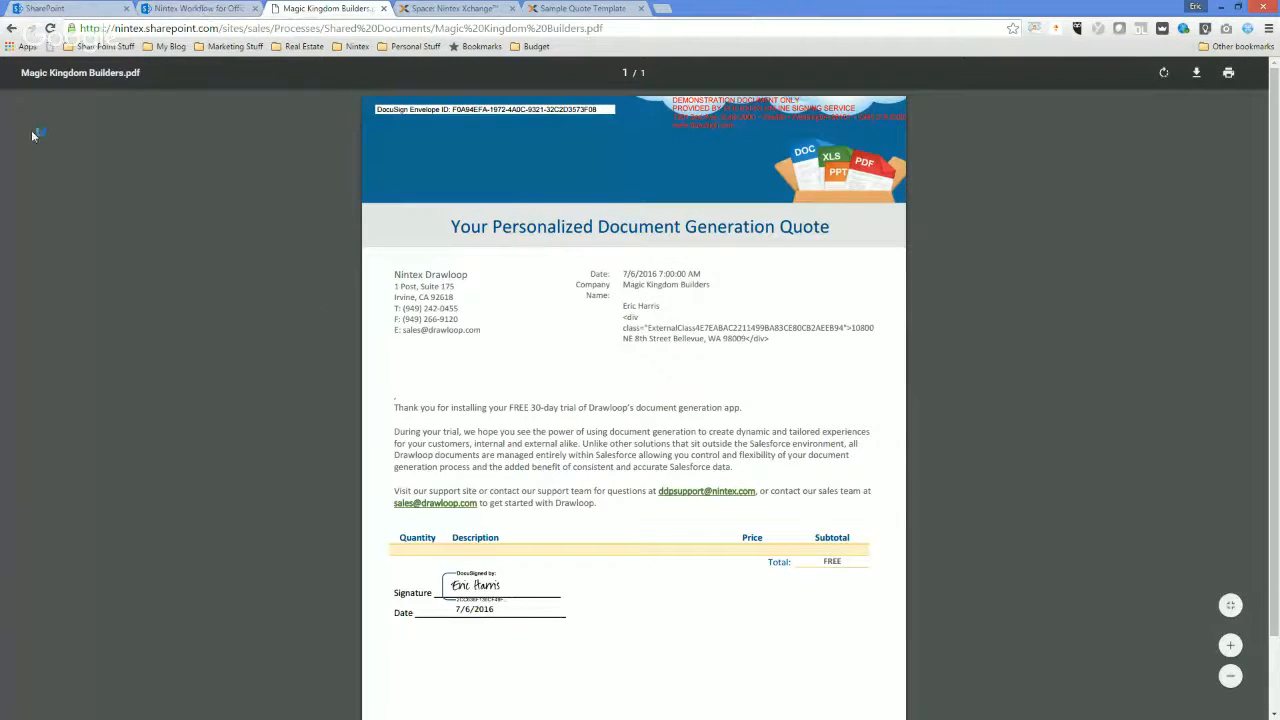
left_click(12, 29)
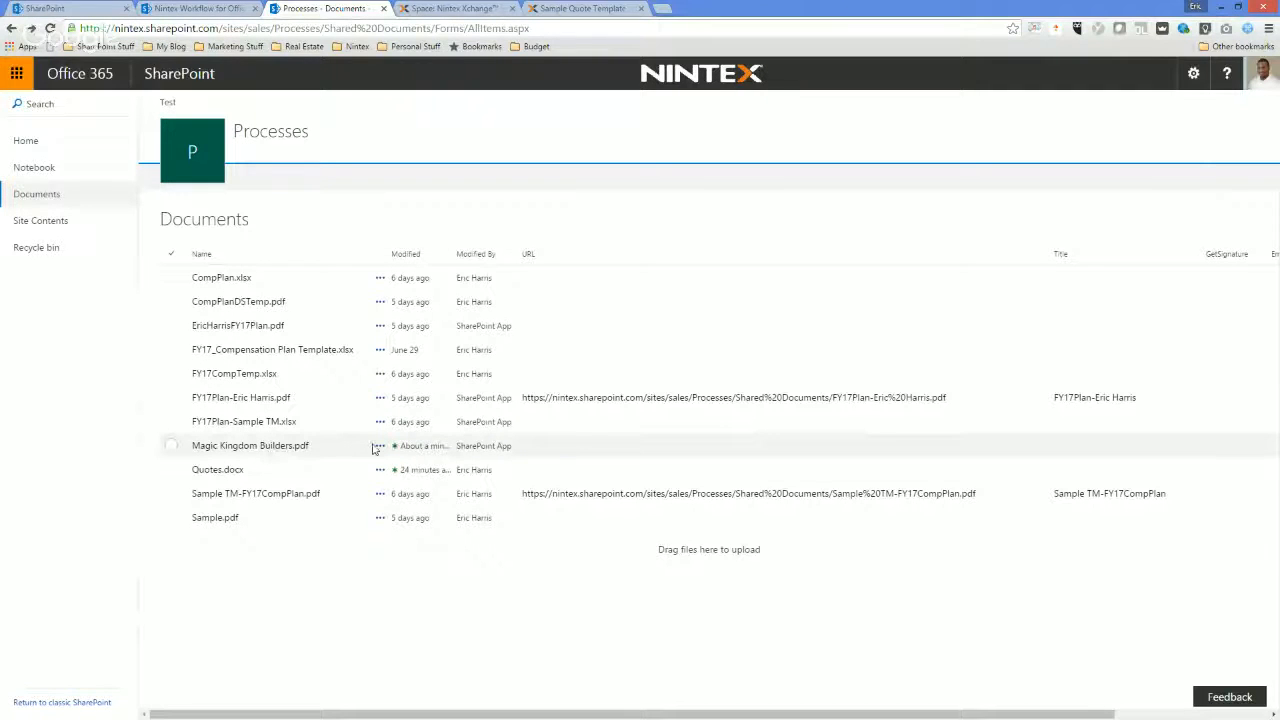
left_click(380, 446)
left_click(475, 530)
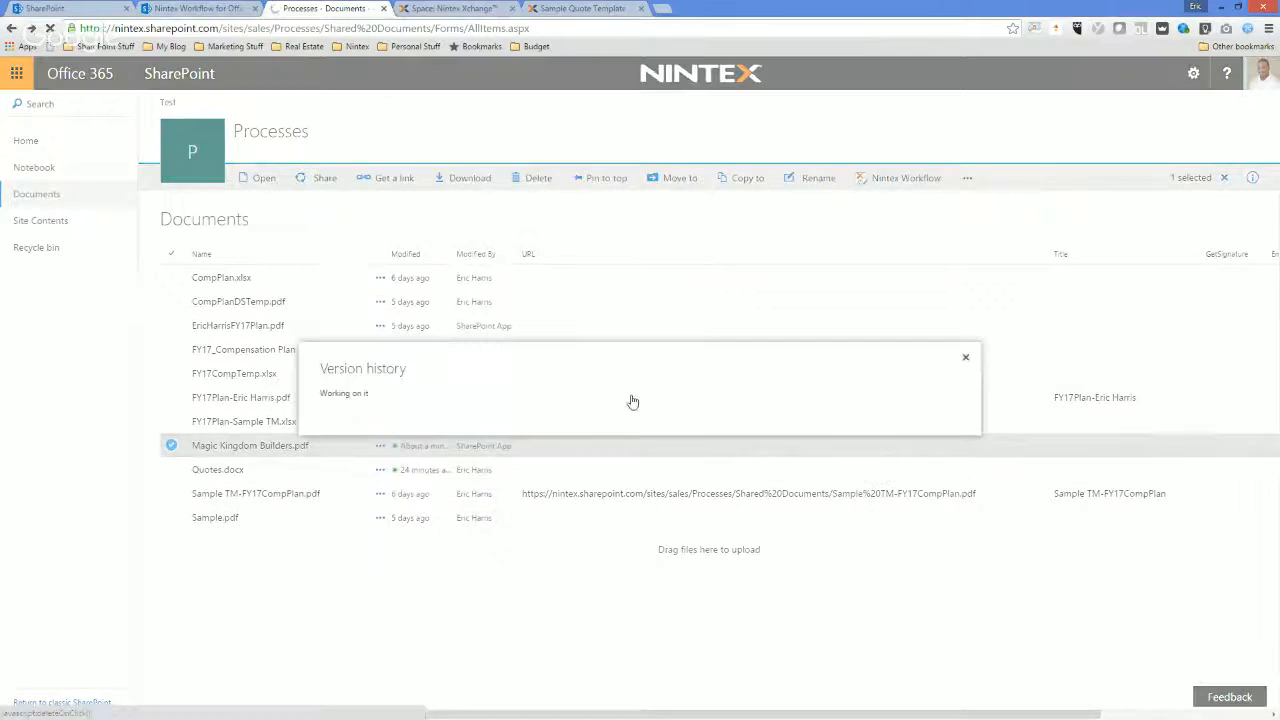
left_click(966, 208)
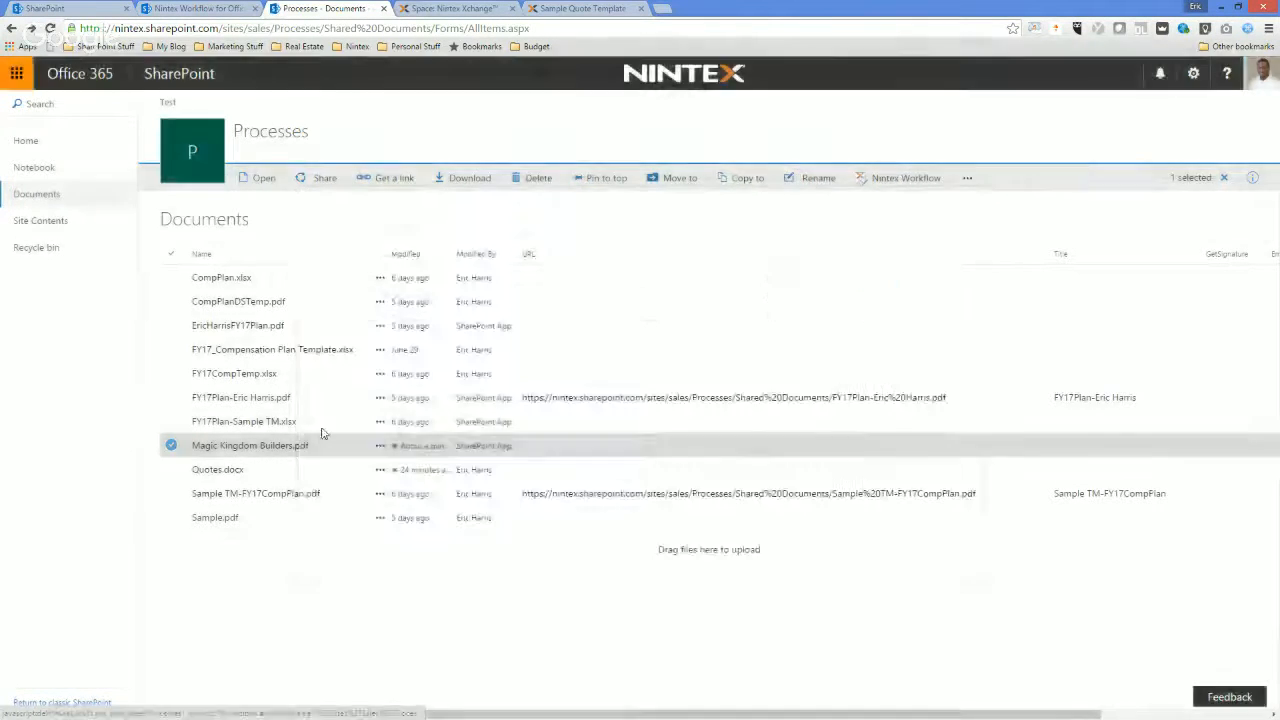
Open the workflows page for Magic Kingdom Builders.pdf and view the status details of the completed QuoteSignature run.
left_click(380, 446)
mouse_move(437, 506)
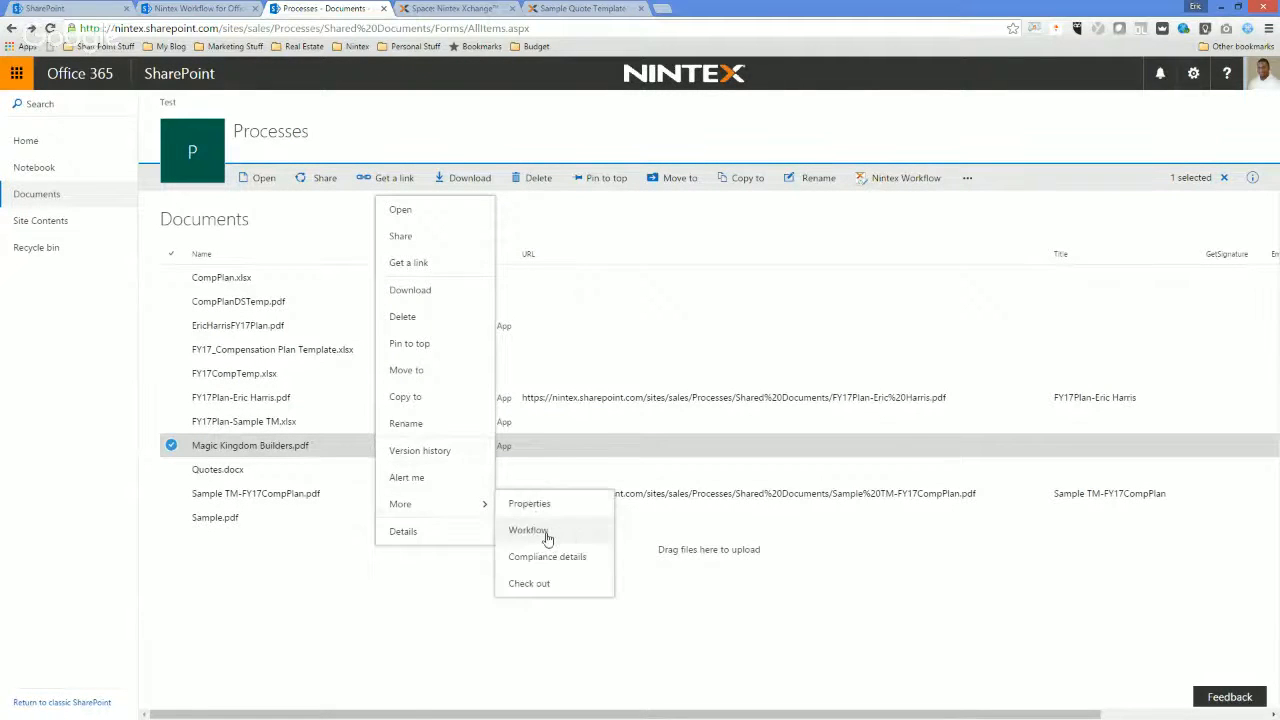
left_click(546, 536)
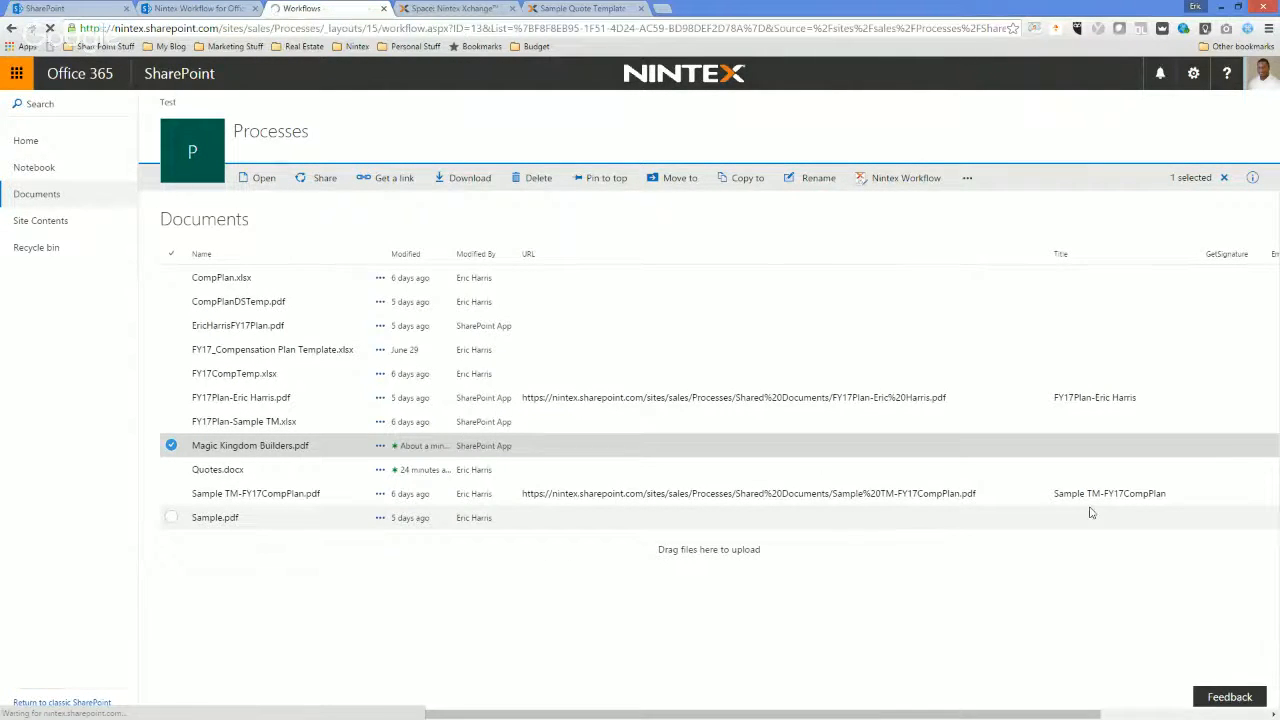
left_click(960, 441)
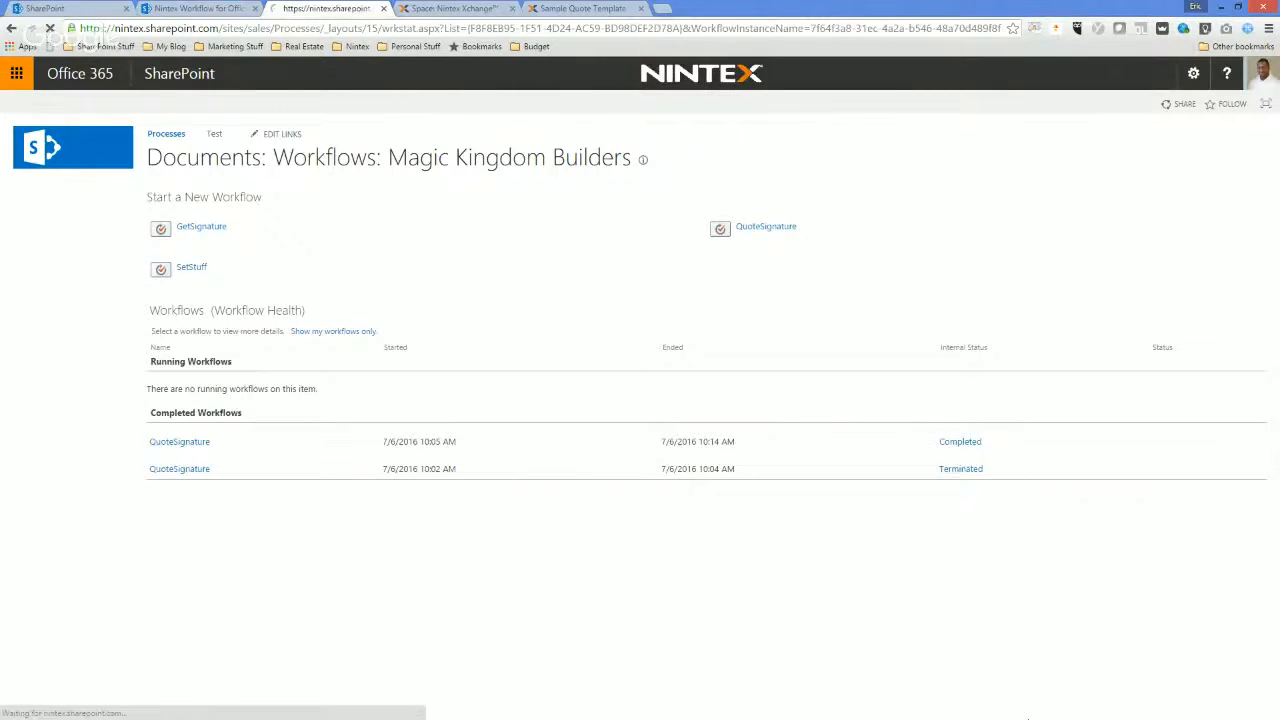